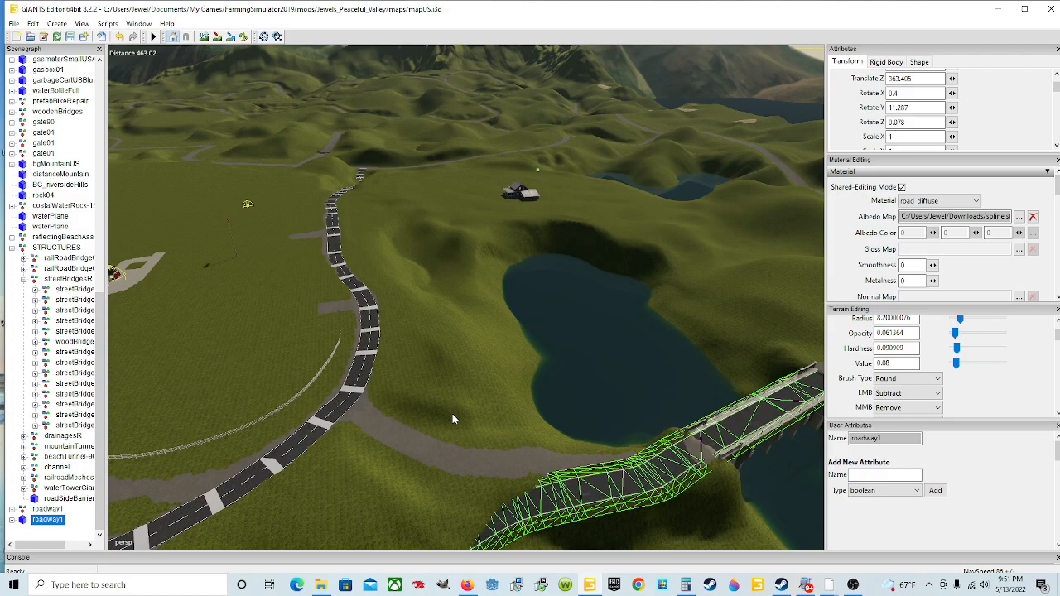
Examine how the selected road mesh crosses the bridge over the water and meets the terrain on its approach
left_click_drag(482, 380, 369, 404, "alt")
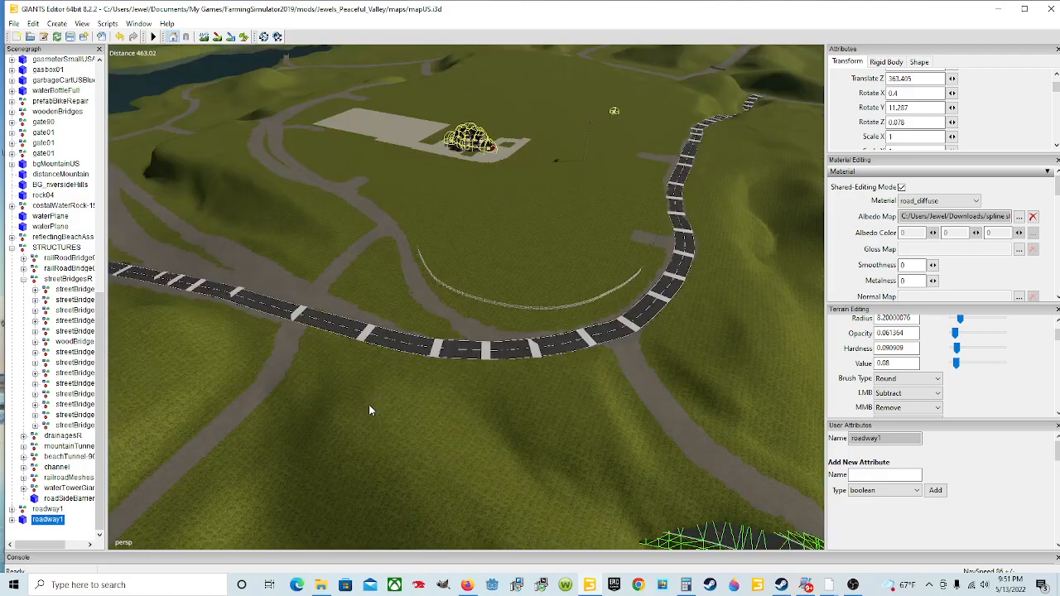
left_click_drag(477, 355, 568, 404, "alt")
left_click_drag(454, 414, 585, 384, "alt")
scroll(505, 400, "up", 2)
left_click_drag(504, 400, 611, 412, "alt")
scroll(369, 410, "up", 3)
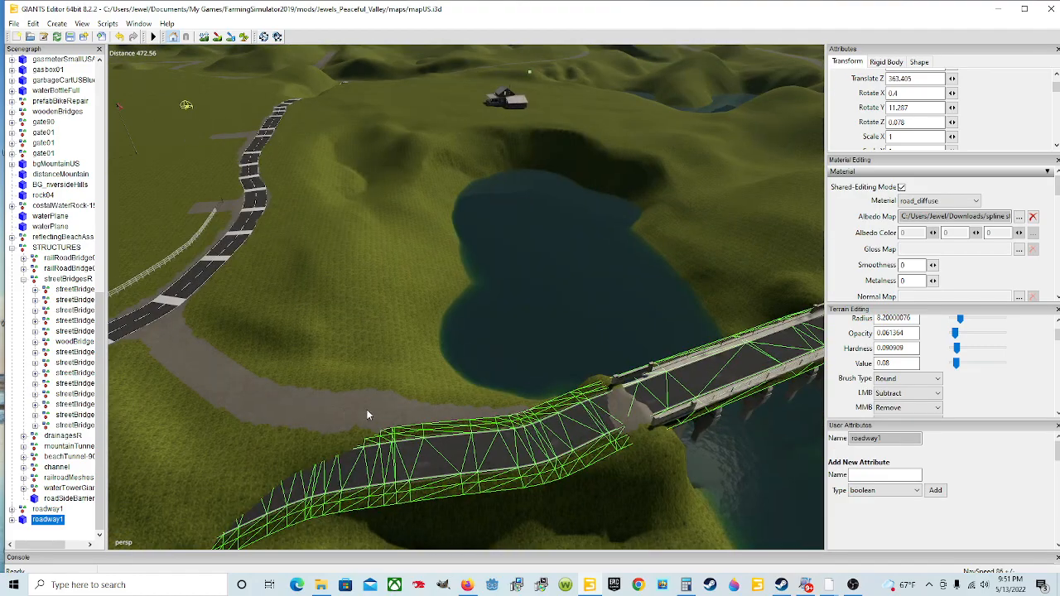
scroll(605, 385, "up", 3)
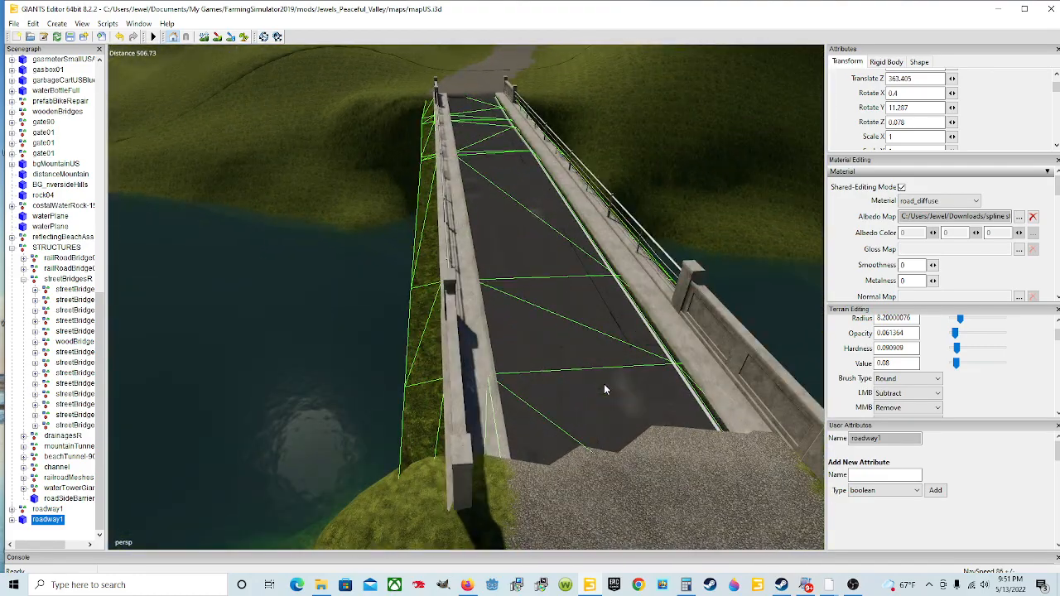
scroll(560, 310, "down", 5)
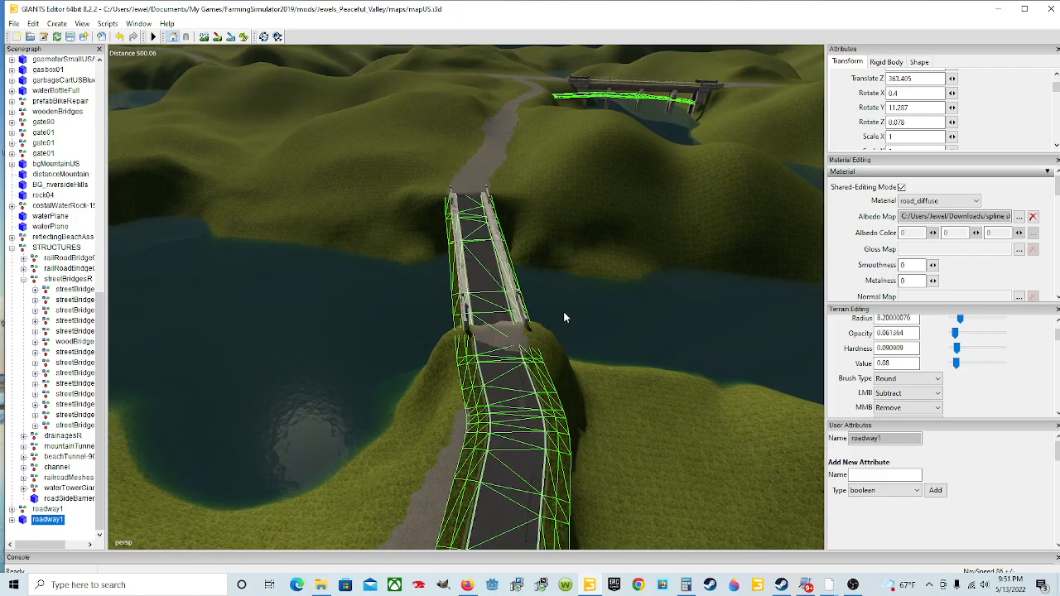
scroll(556, 323, "up", 5)
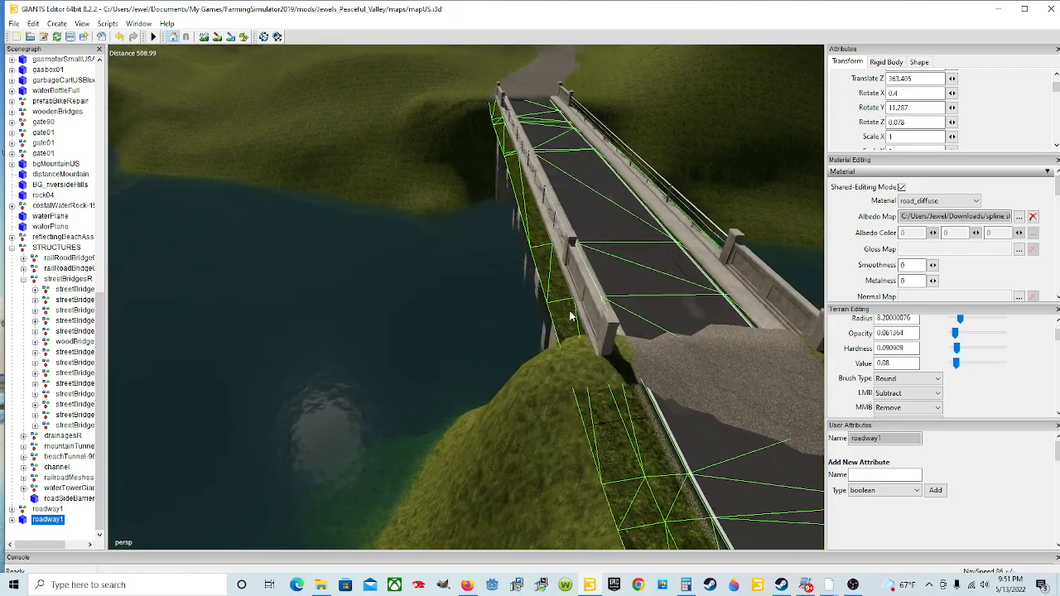
scroll(560, 318, "up", 3)
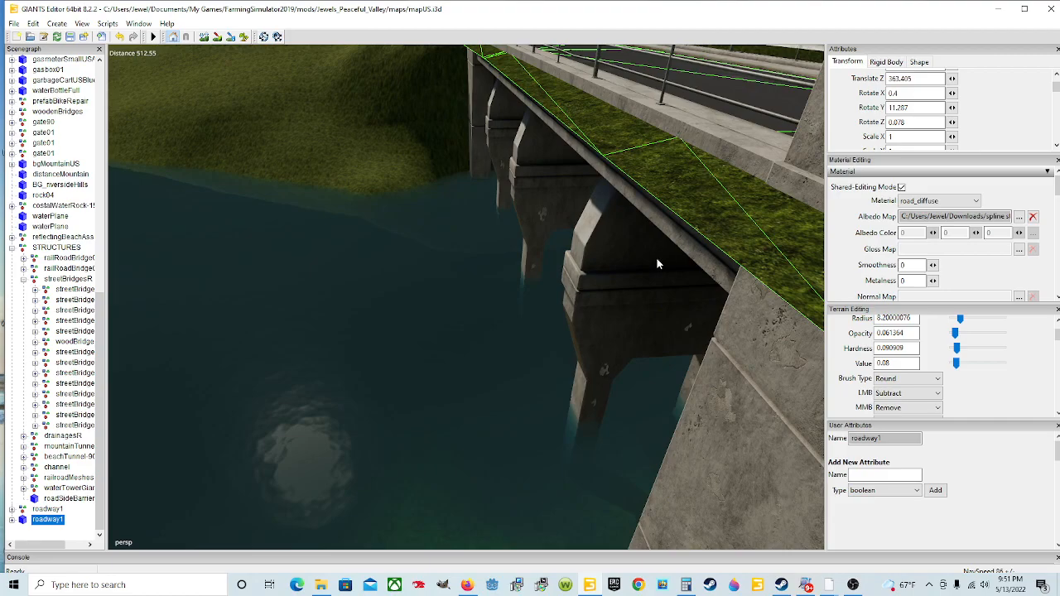
scroll(659, 257, "down", 6)
left_click_drag(564, 315, 516, 431, "alt")
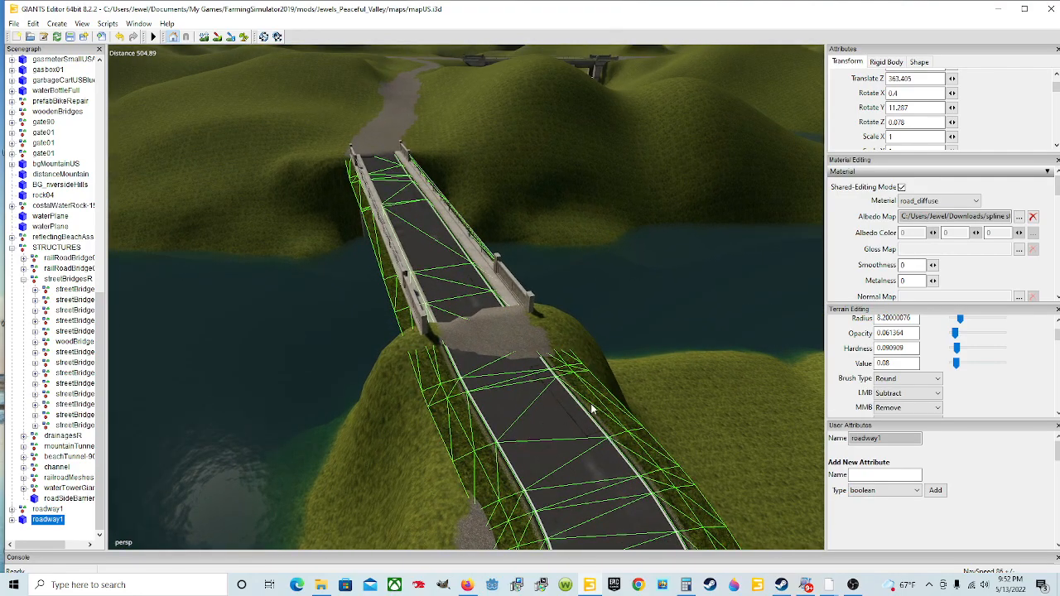
scroll(591, 403, "up", 8)
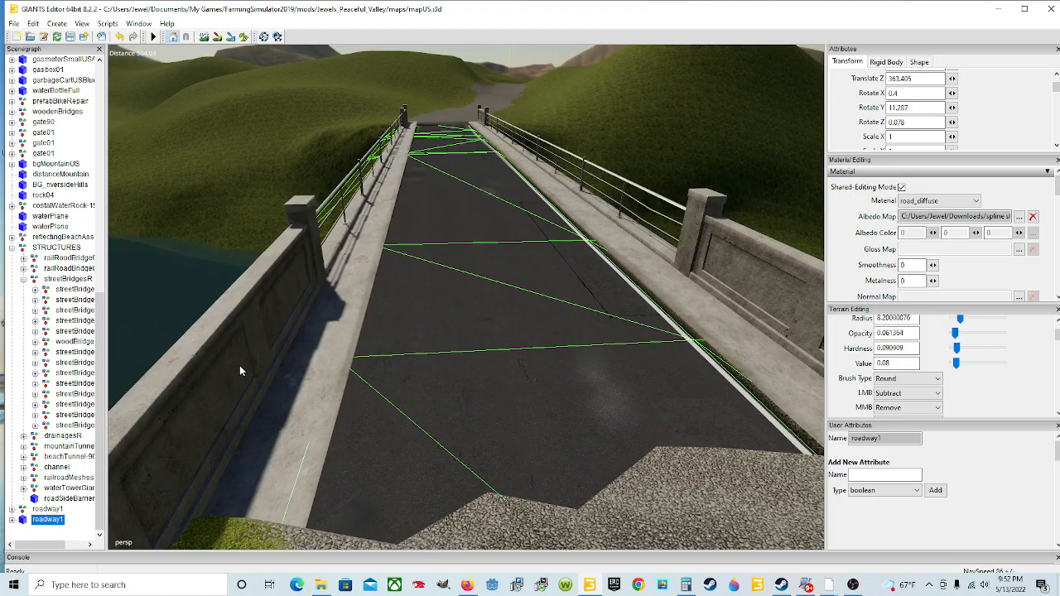
scroll(564, 375, "down", 6)
left_click_drag(564, 376, 313, 370, "alt")
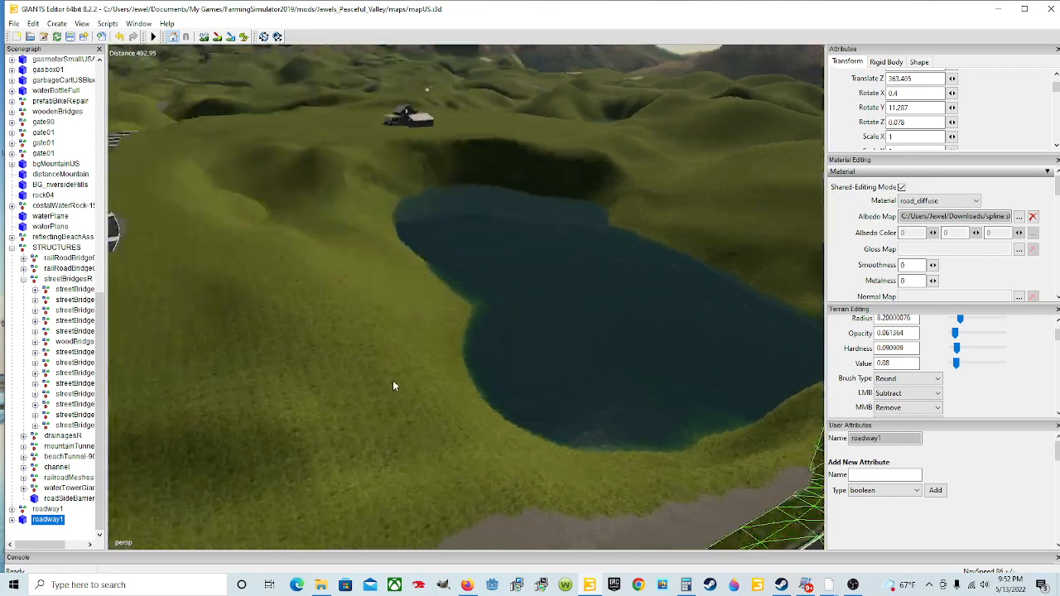
scroll(463, 393, "up", 6)
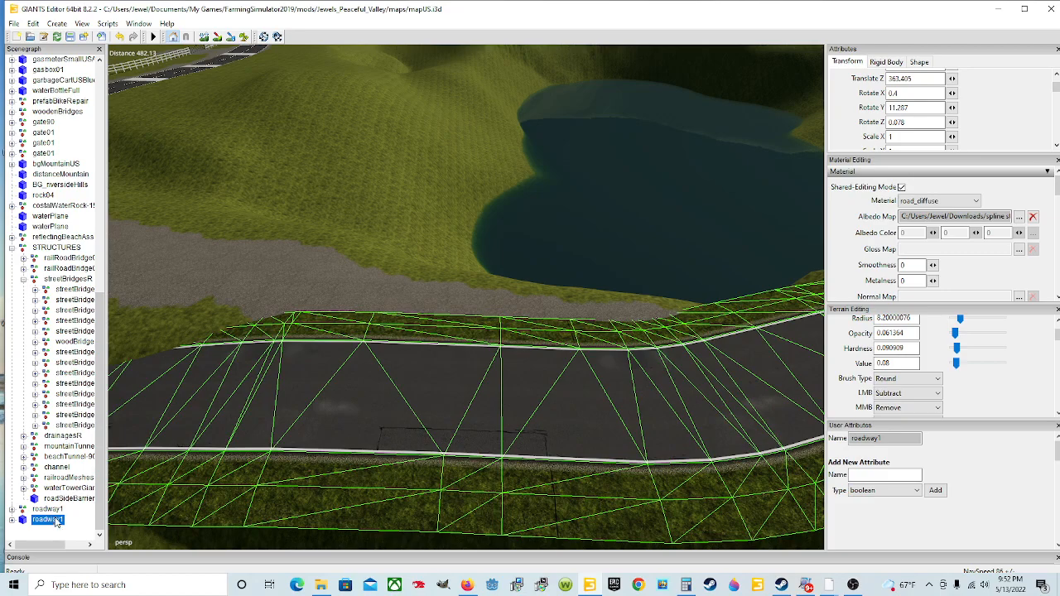
Delete the selected roadway1 mesh that runs over the bridge
left_click_drag(383, 456, 485, 440, "alt")
left_click_drag(375, 502, 297, 512, "alt")
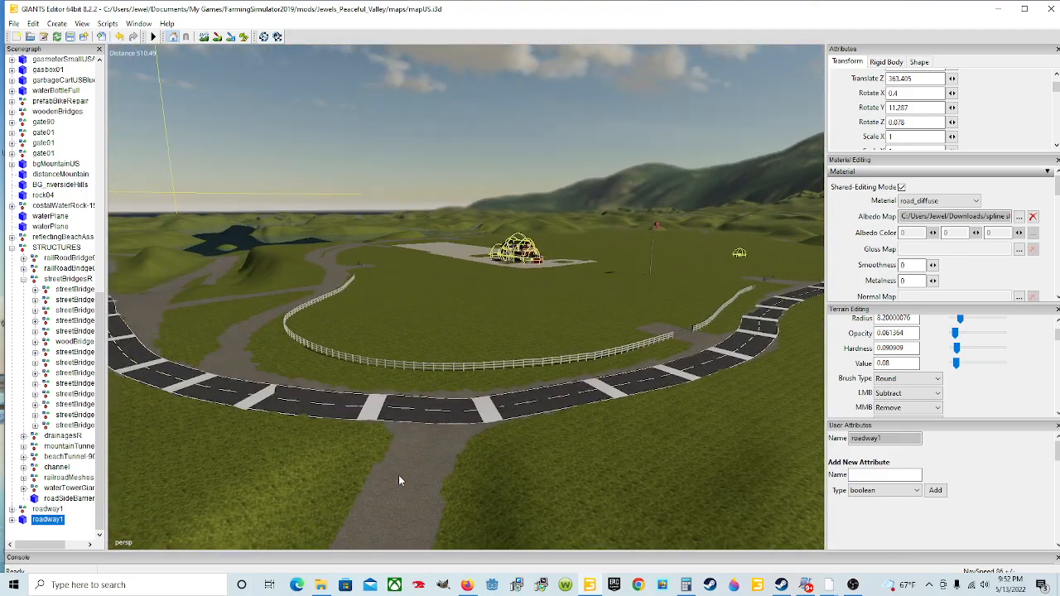
key("Delete")
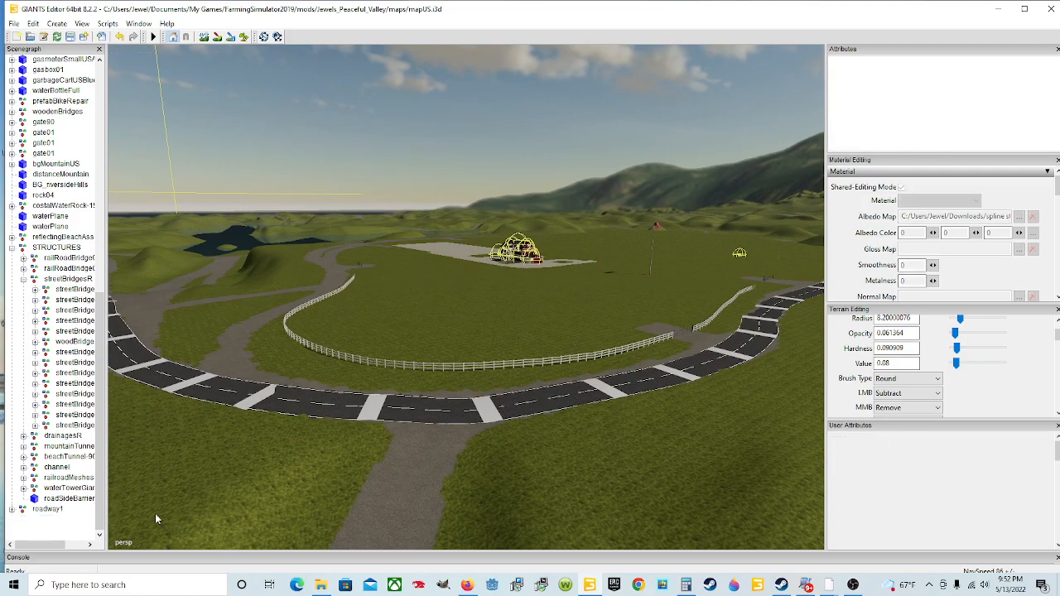
Select the remaining roadway1 group and examine its edges and crossing stripes along the curve beside the white fence
left_click(48, 509)
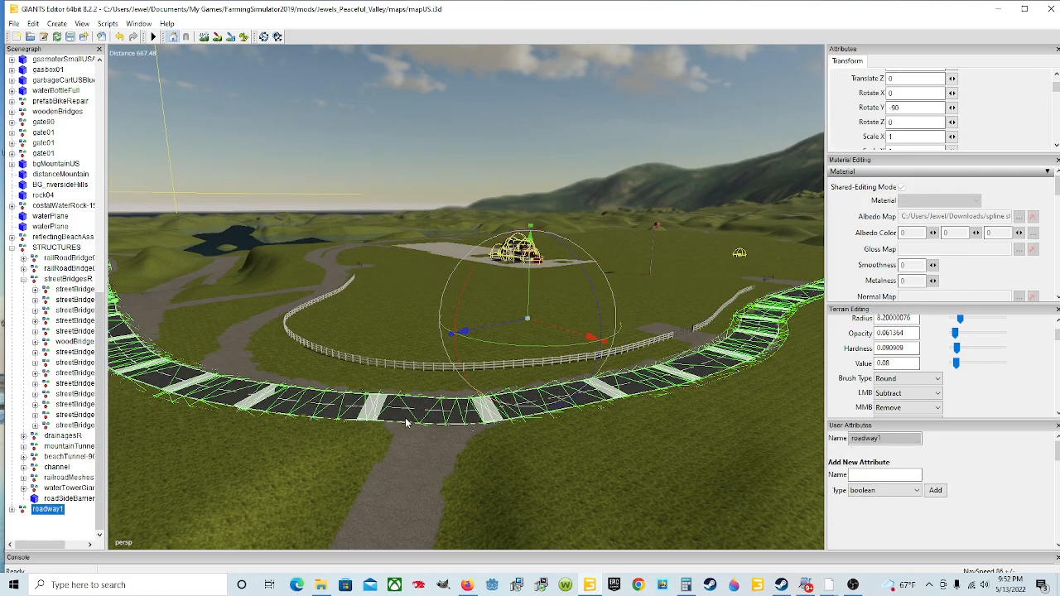
right_click(456, 439)
key("Escape")
right_click_drag(386, 450, 439, 415, "alt")
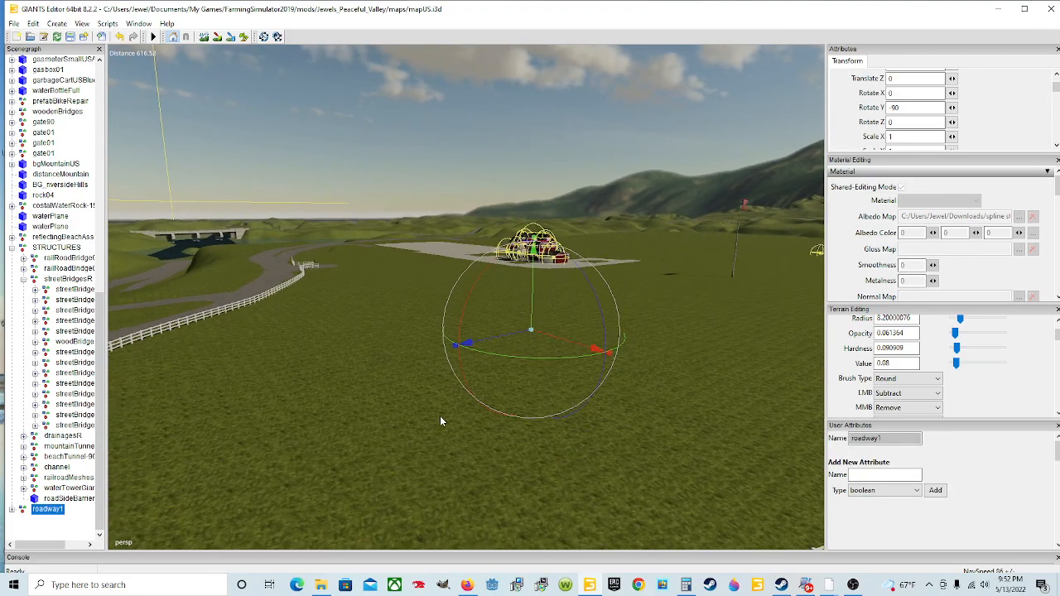
left_click_drag(440, 416, 302, 452, "alt")
middle_click_drag(351, 433, 380, 423, "alt")
right_click_drag(380, 424, 418, 415, "alt")
left_click_drag(418, 414, 350, 436, "alt")
middle_click_drag(350, 435, 372, 430, "alt")
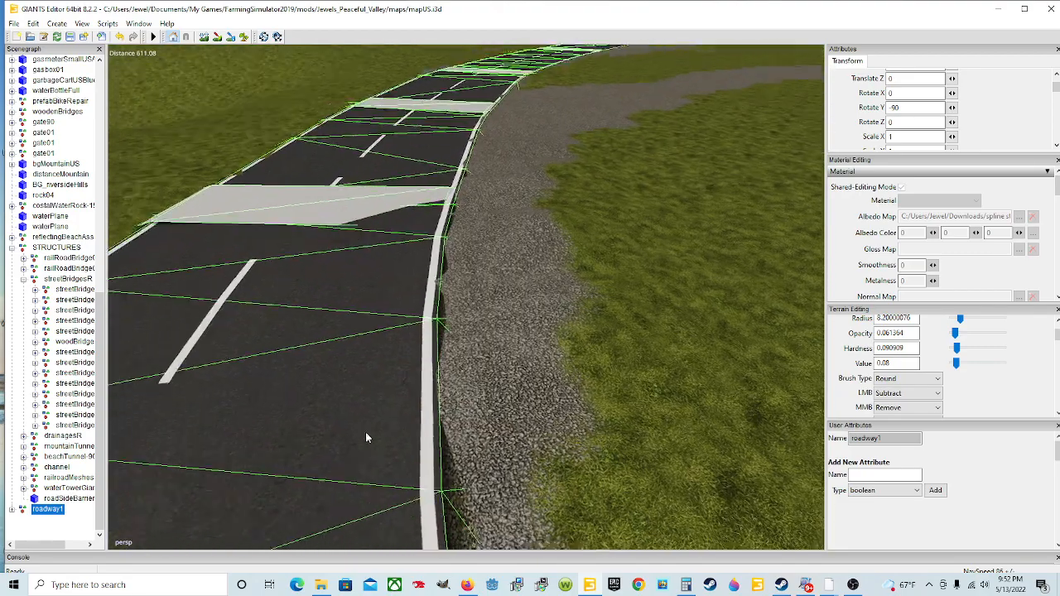
left_click_drag(372, 430, 299, 384, "alt")
right_click_drag(299, 385, 356, 407, "alt")
left_click_drag(356, 408, 432, 442, "alt")
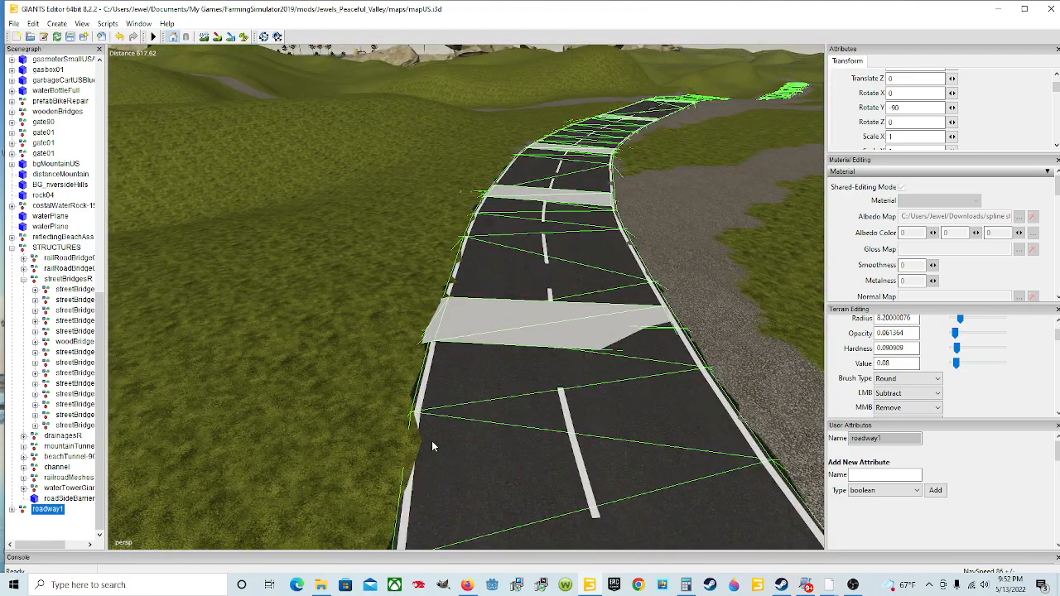
scroll(432, 441, "down", 2)
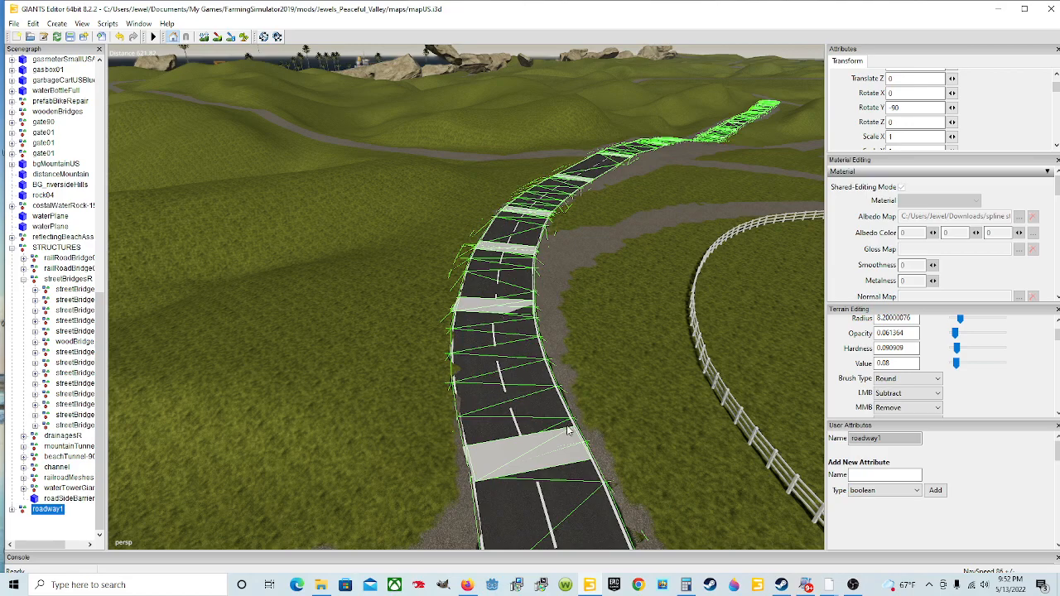
left_click_drag(559, 432, 690, 452, "alt")
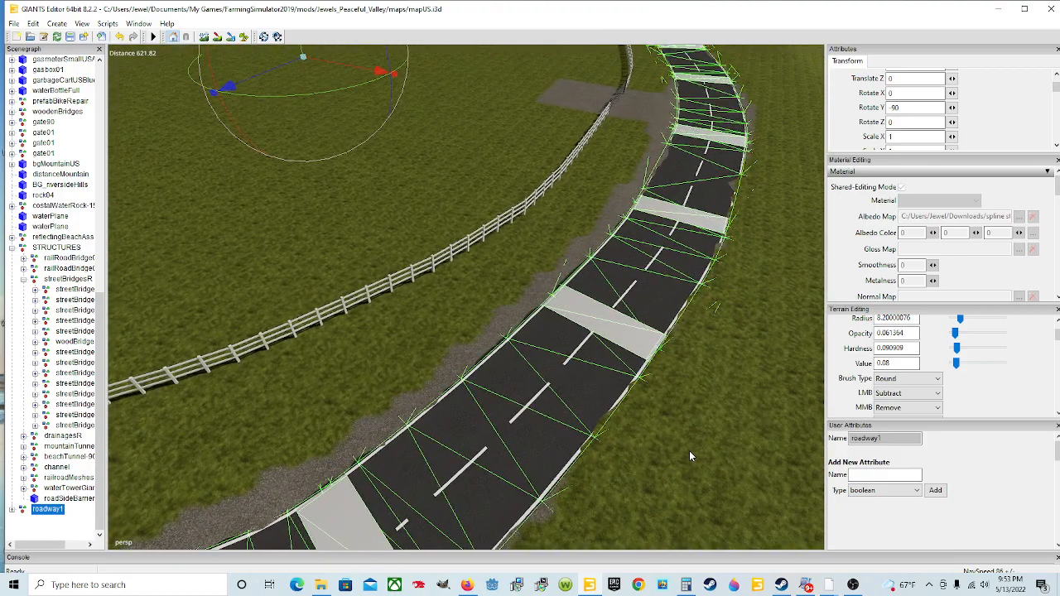
left_click_drag(604, 454, 592, 418, "alt")
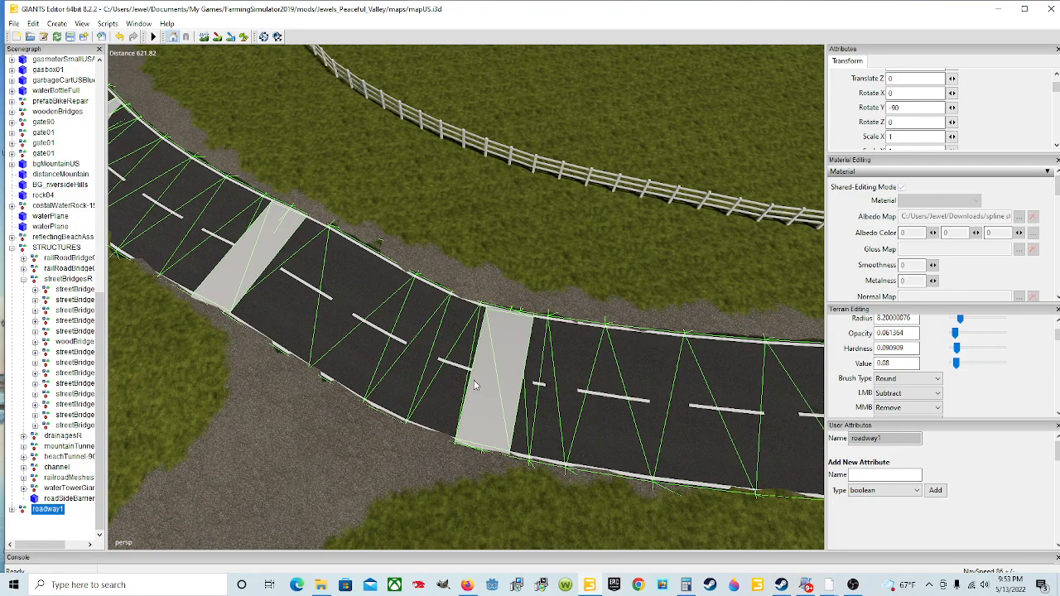
left_click_drag(474, 385, 641, 332, "alt")
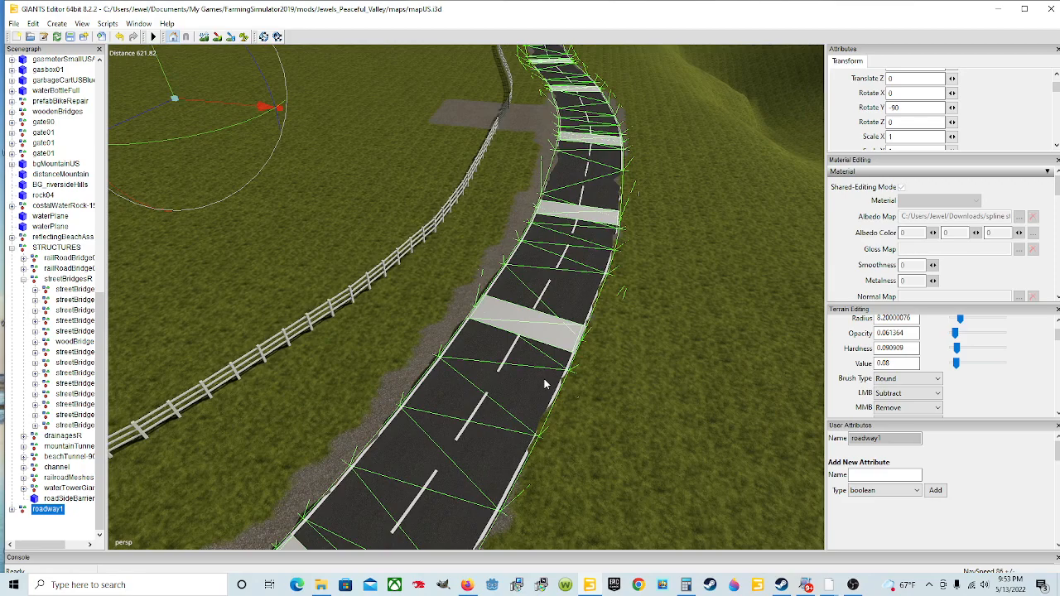
left_click_drag(560, 351, 578, 321, "alt")
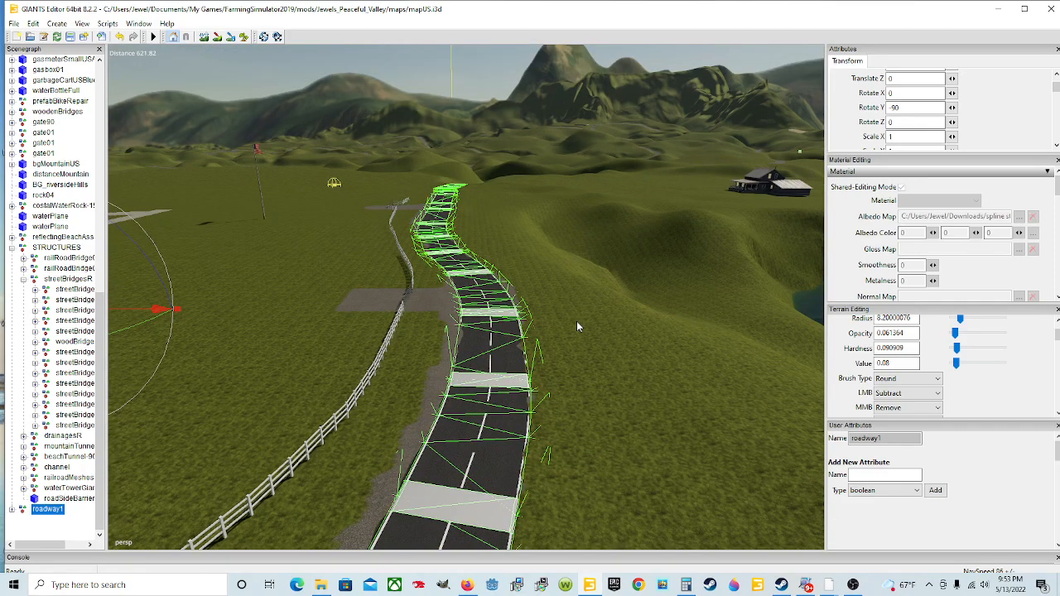
Examine the straight stretch of roadway1 to its far end near the gravel junction
left_click_drag(575, 323, 384, 275, "alt")
scroll(385, 277, "up", 8)
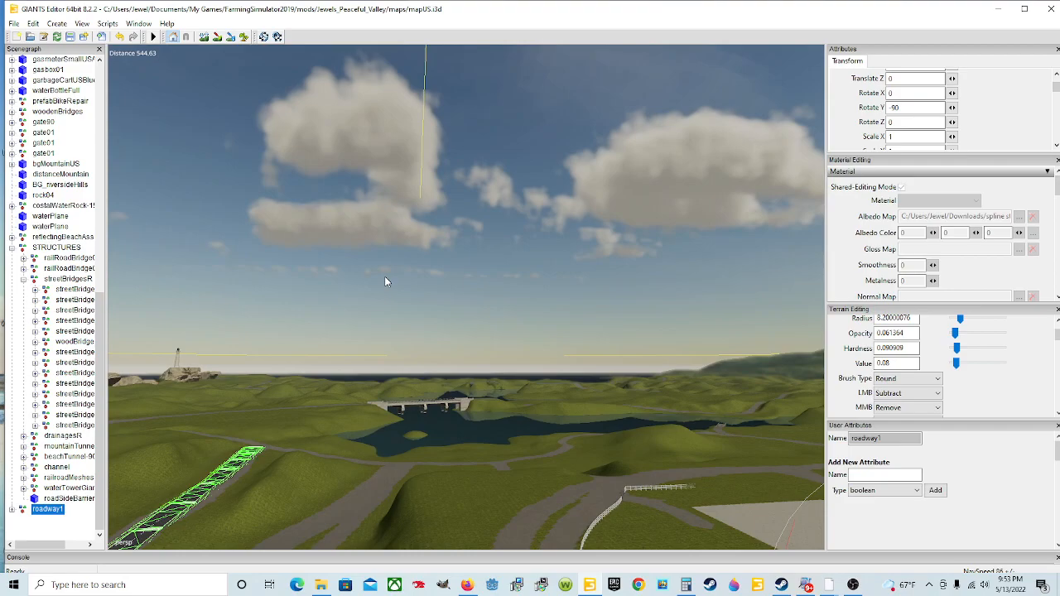
scroll(385, 278, "up", 2)
left_click_drag(439, 274, 239, 370, "alt")
scroll(301, 354, "up", 2)
scroll(299, 354, "up", 5)
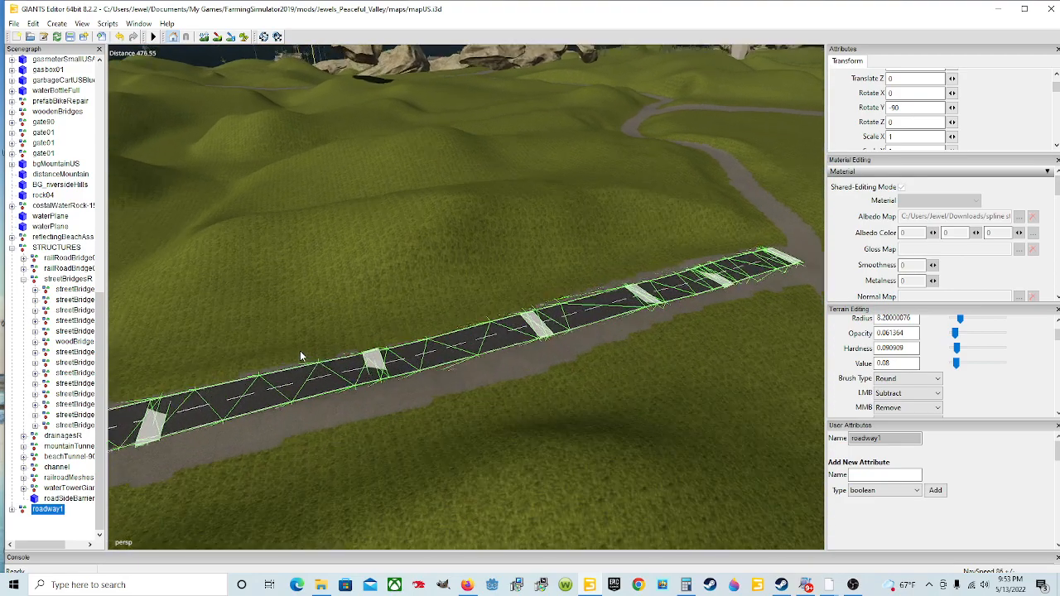
left_click_drag(300, 354, 572, 275, "alt")
scroll(510, 319, "up", 5)
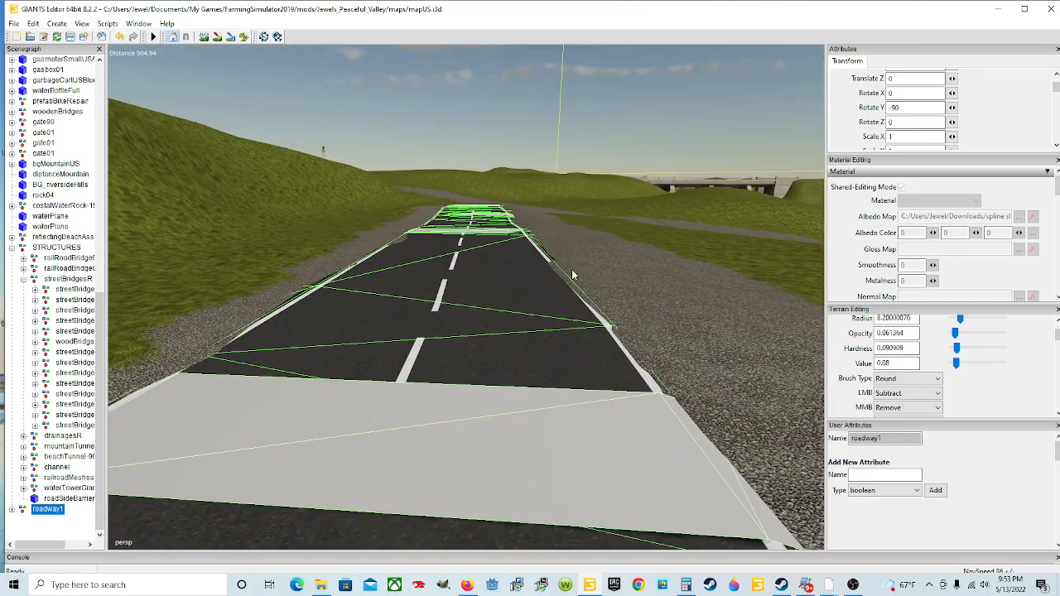
left_click_drag(530, 346, 493, 353, "alt")
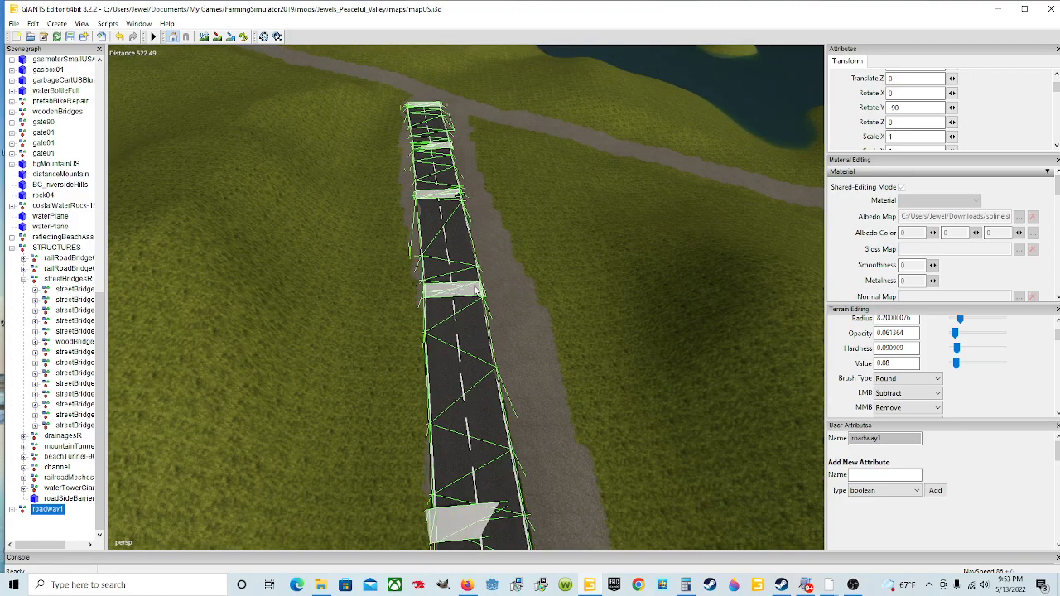
left_click_drag(454, 307, 587, 428, "alt")
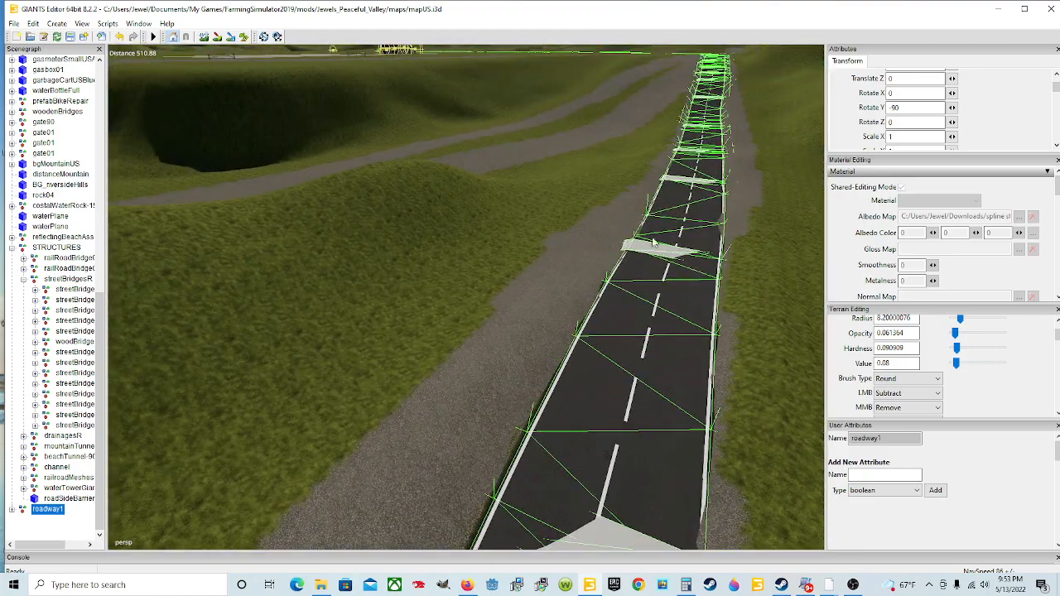
Survey the unpaved gravel roads across the lake, inspecting the bridge without a deck, its approaches and the nearby road junction
left_click_drag(688, 121, 373, 226, "alt")
scroll(372, 224, "up", 5)
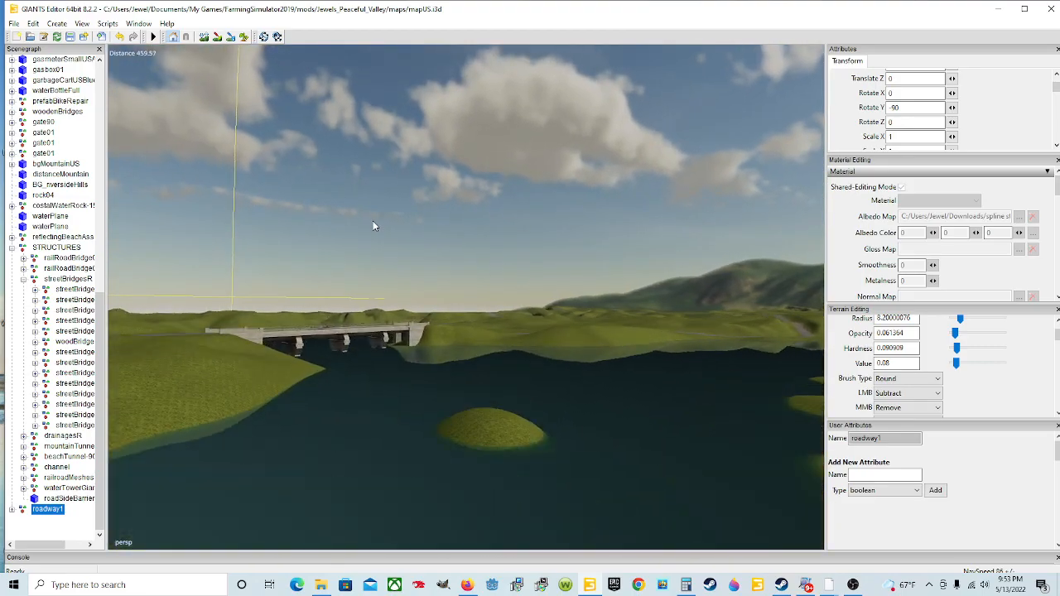
left_click_drag(471, 233, 513, 148, "alt")
scroll(307, 226, "up", 4)
scroll(511, 175, "up", 4)
scroll(515, 225, "up", 8)
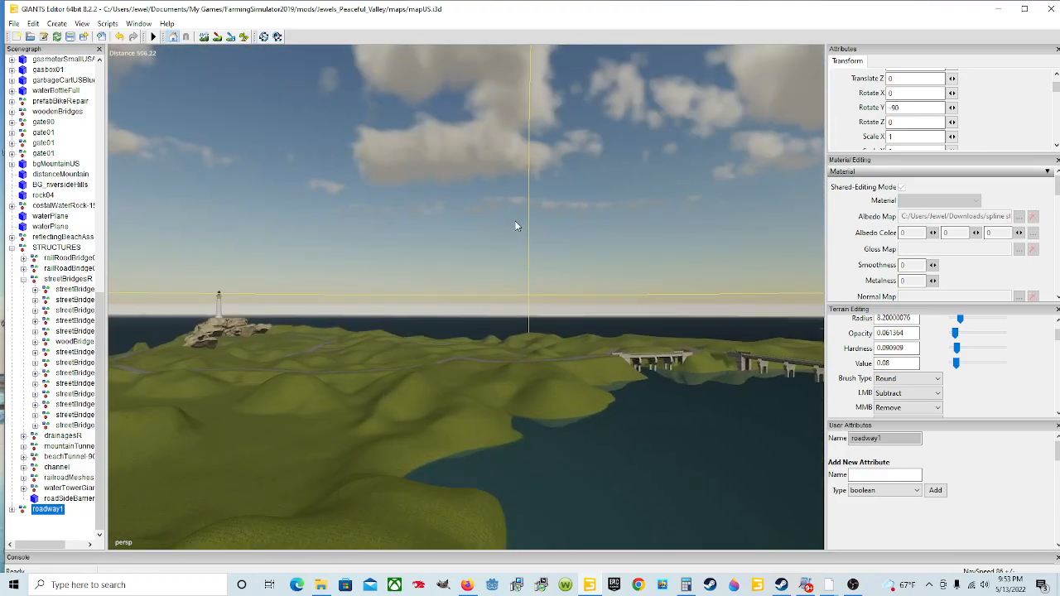
scroll(516, 225, "up", 8)
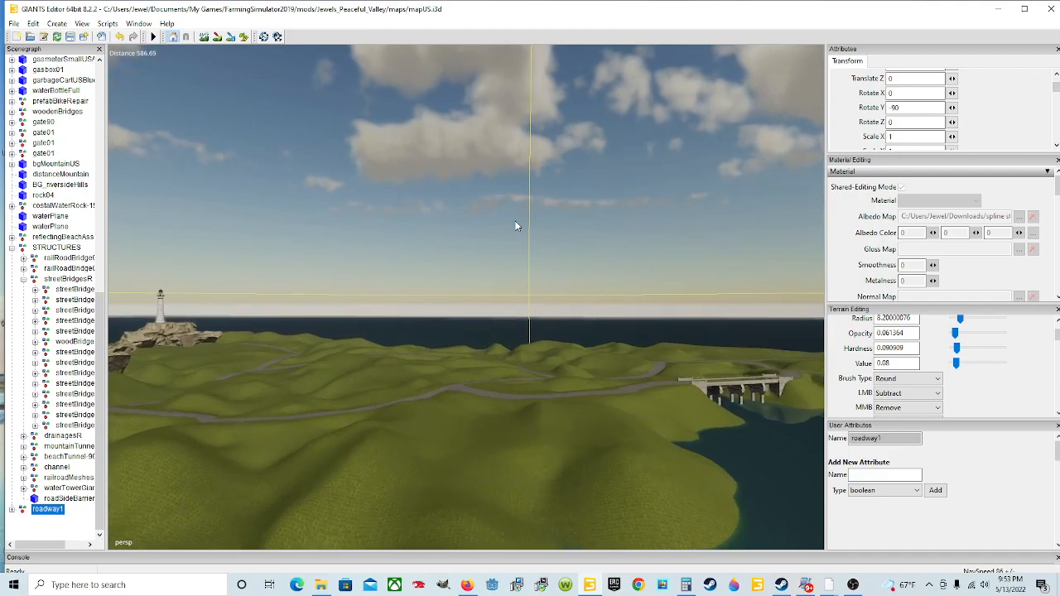
scroll(515, 225, "up", 6)
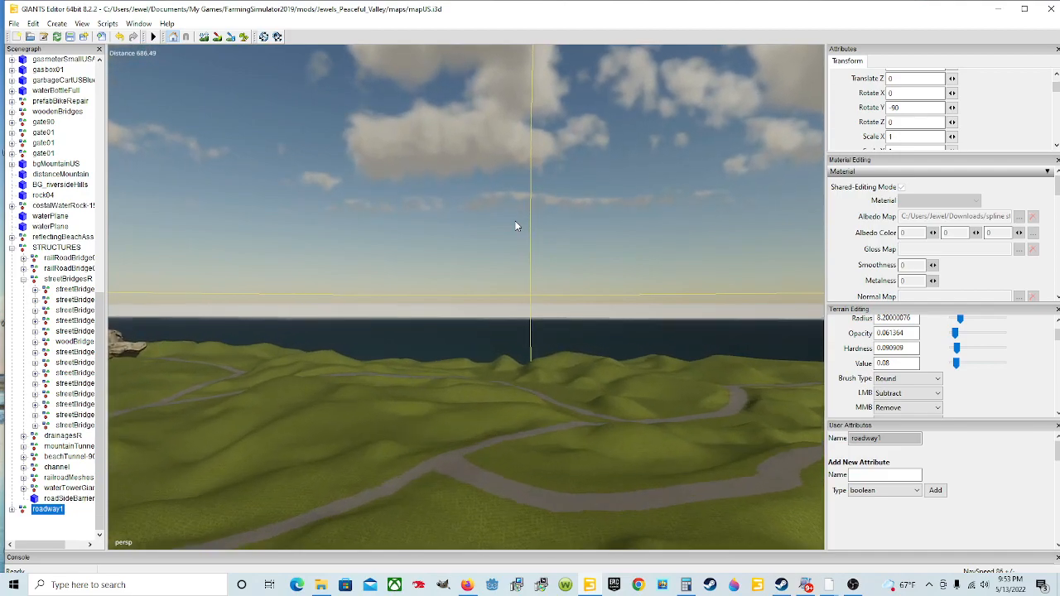
left_click_drag(515, 225, 534, 302, "alt")
scroll(462, 280, "up", 10)
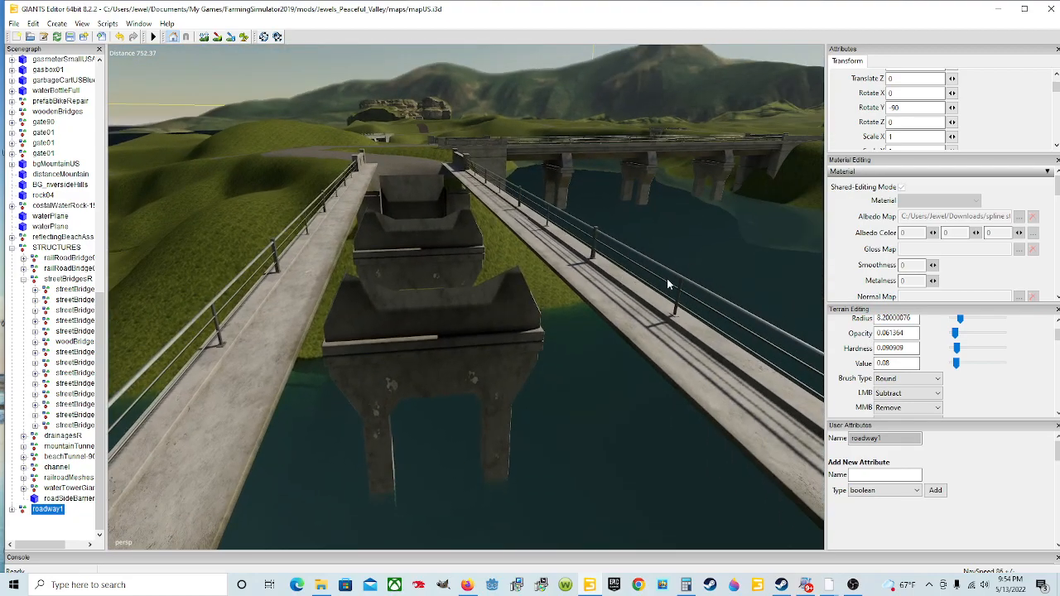
left_click_drag(536, 297, 448, 232, "alt")
scroll(479, 304, "down", 10)
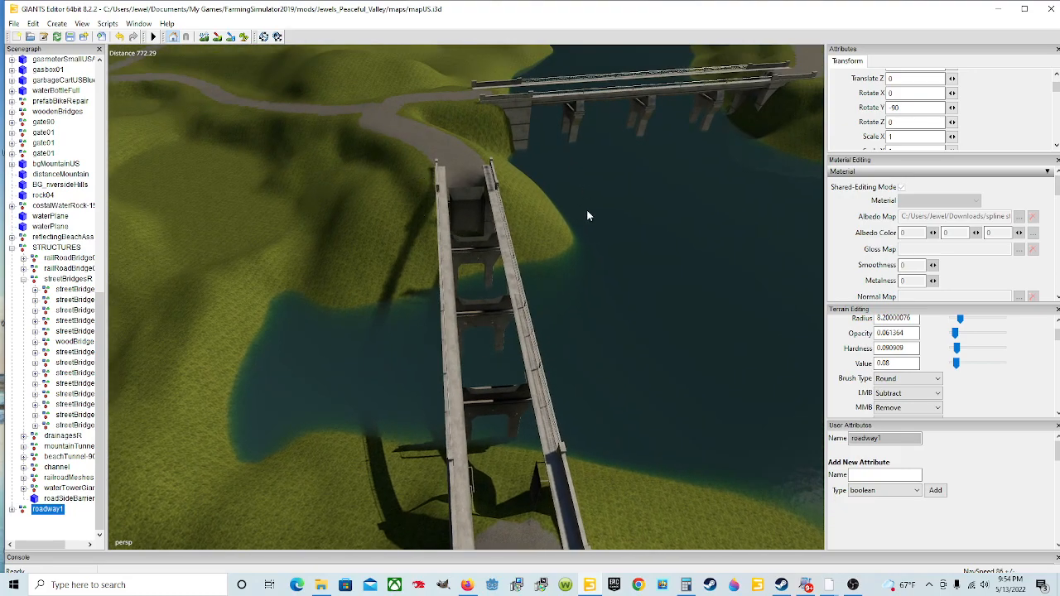
left_click_drag(607, 291, 454, 176, "alt")
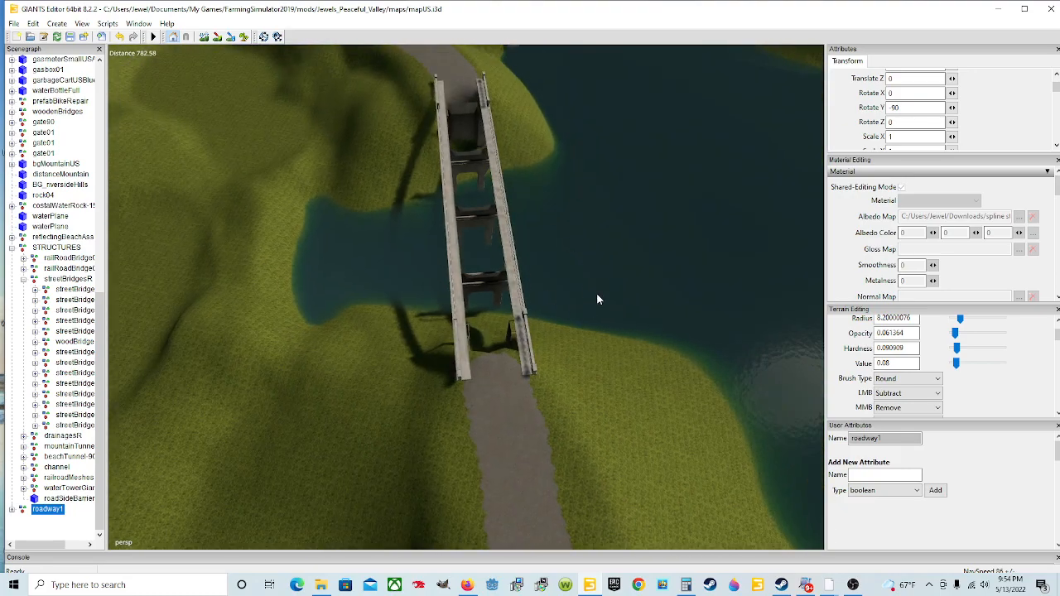
left_click_drag(596, 300, 570, 264, "alt")
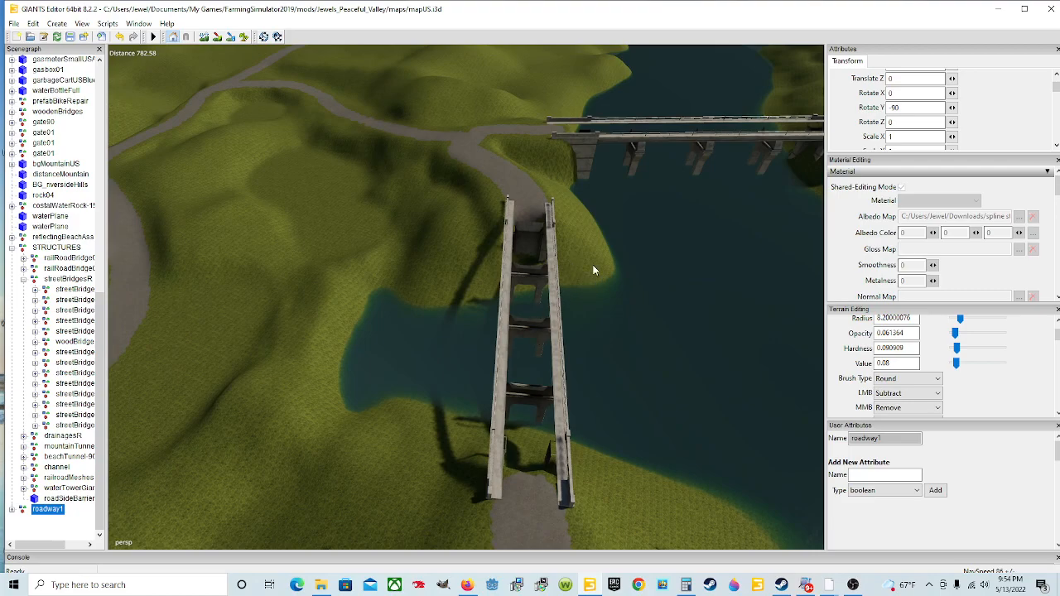
left_click_drag(518, 301, 706, 289, "alt")
left_click_drag(473, 308, 369, 276, "alt")
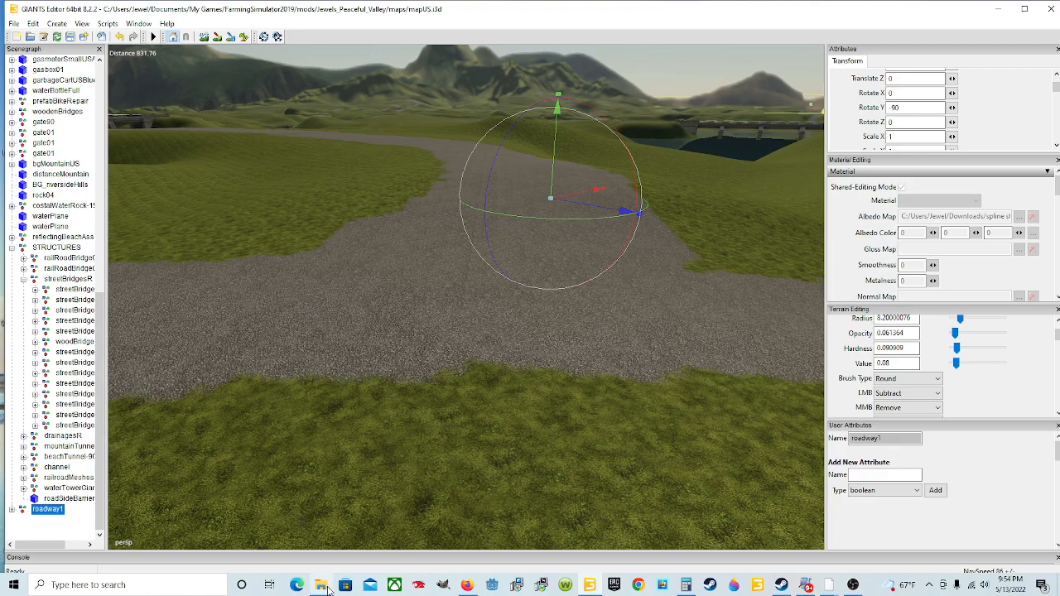
Switch to File Explorer and open the SplineStreetConstructor_1.64 folder inside "spline street constructor main one" in Downloads
mouse_move(328, 588)
left_click(316, 512)
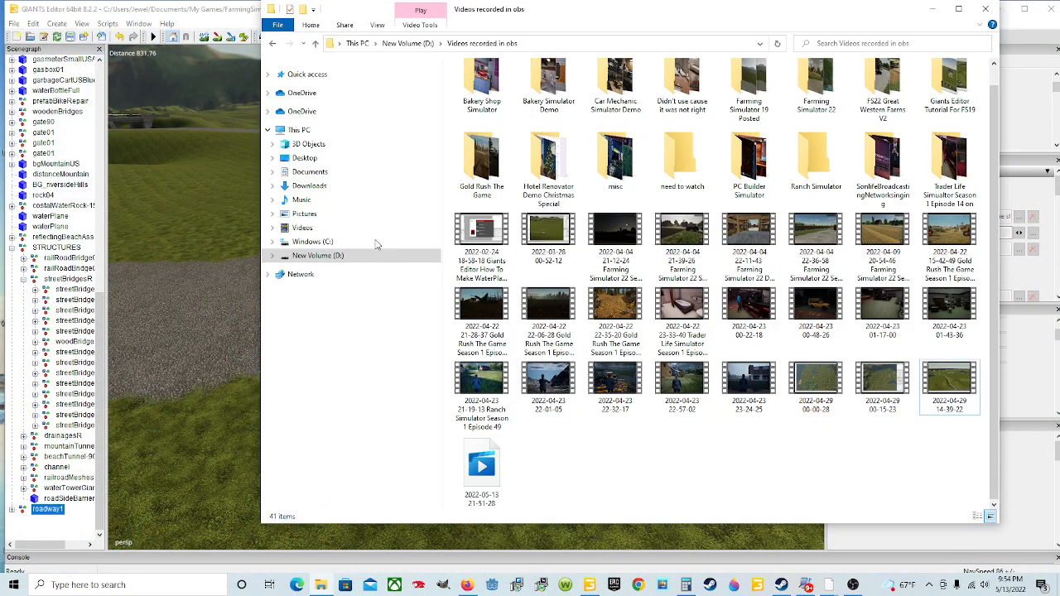
left_click(356, 189)
scroll(616, 232, "down", 5)
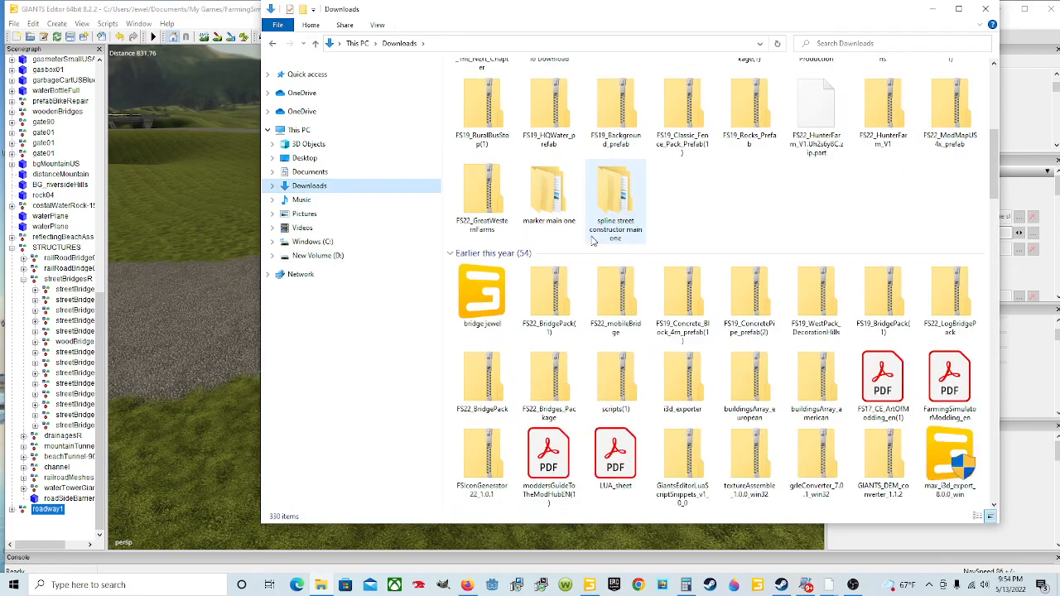
double_click(616, 207)
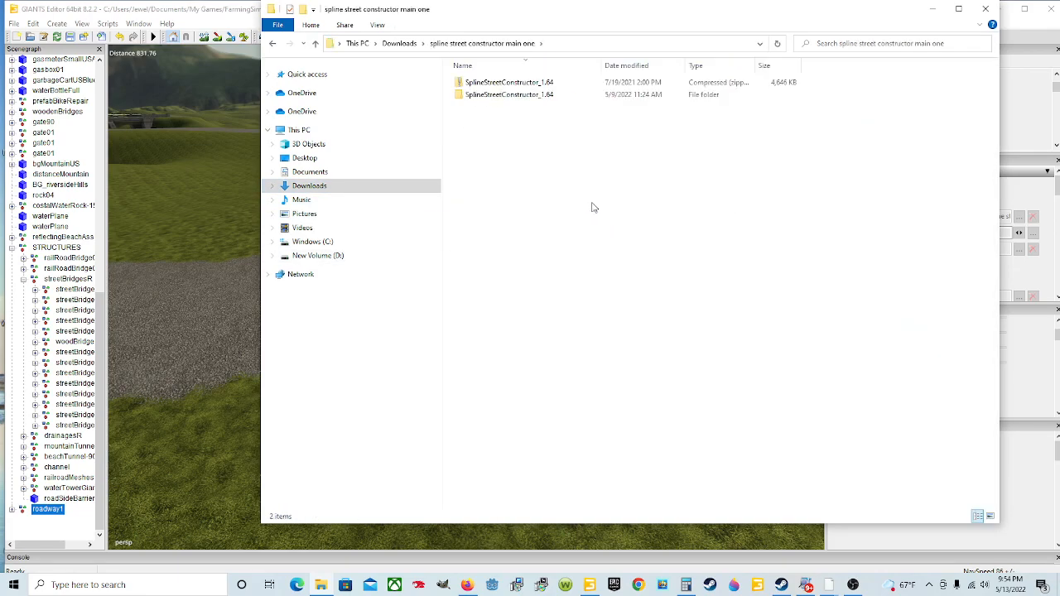
double_click(521, 95)
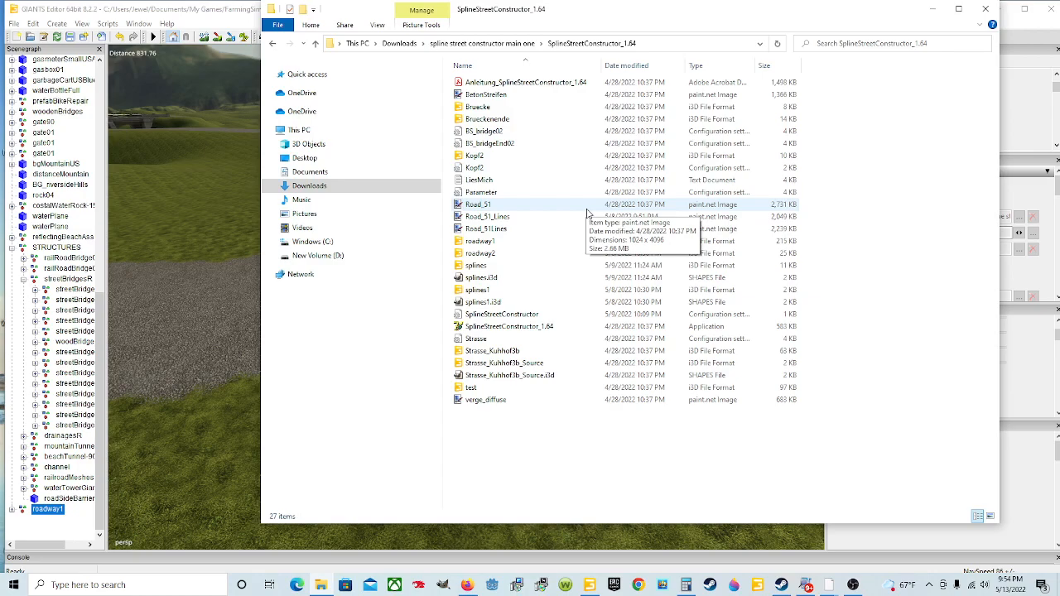
In a second File Explorer window, inspect the marker folder inside "marker main one" in Downloads, then return to the map in GIANTS Editor
right_click(322, 580)
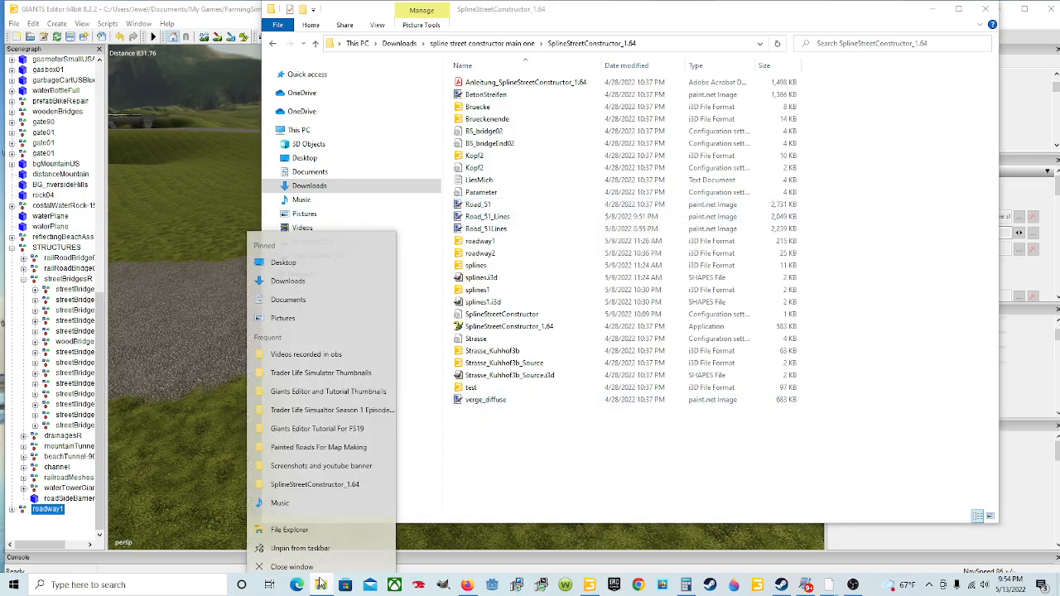
left_click(304, 524)
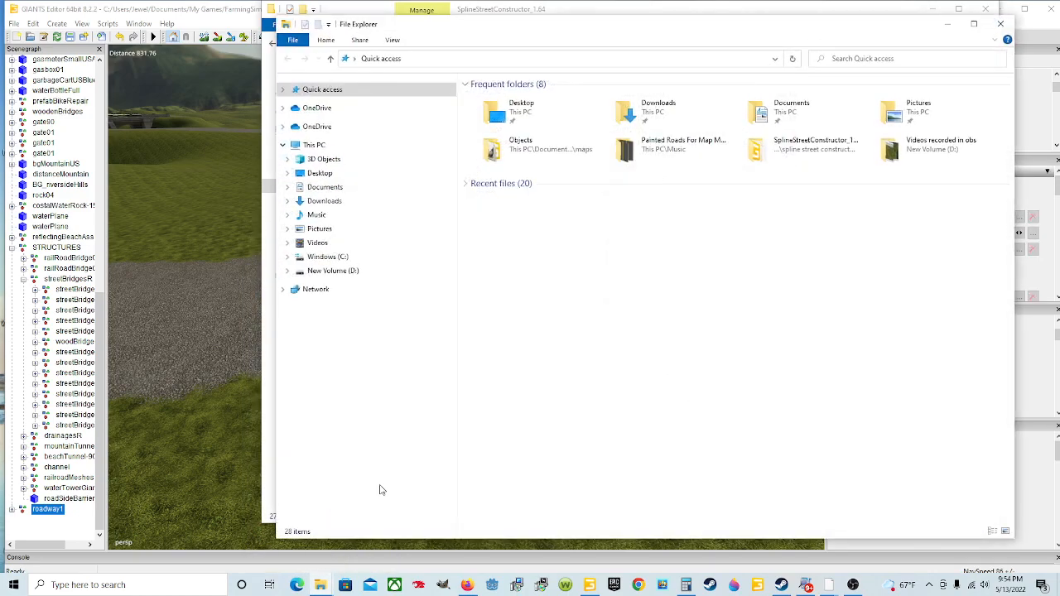
left_click(347, 204)
scroll(617, 248, "down", 10)
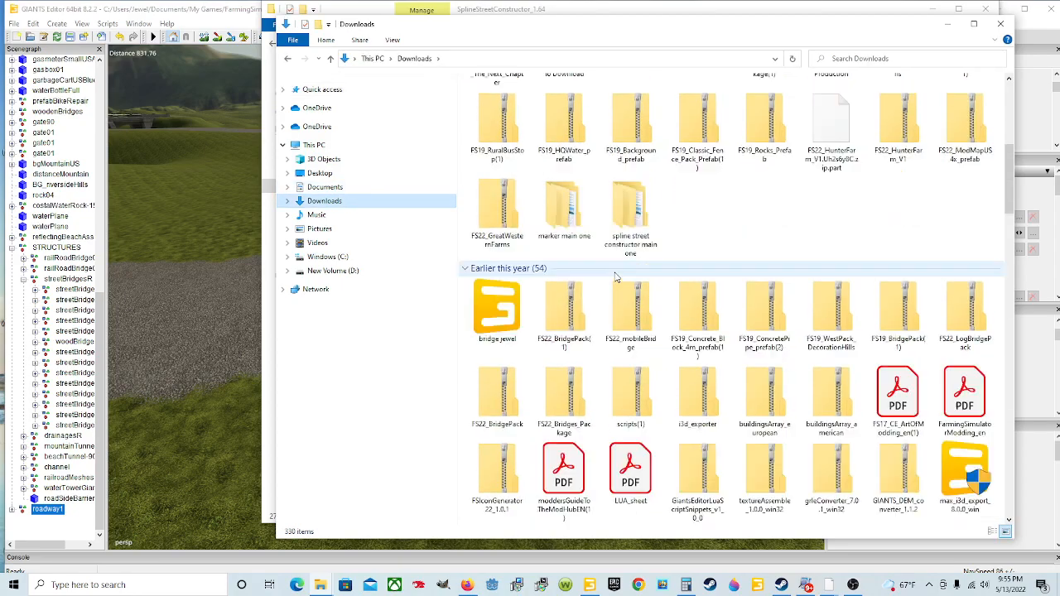
scroll(614, 264, "up", 10)
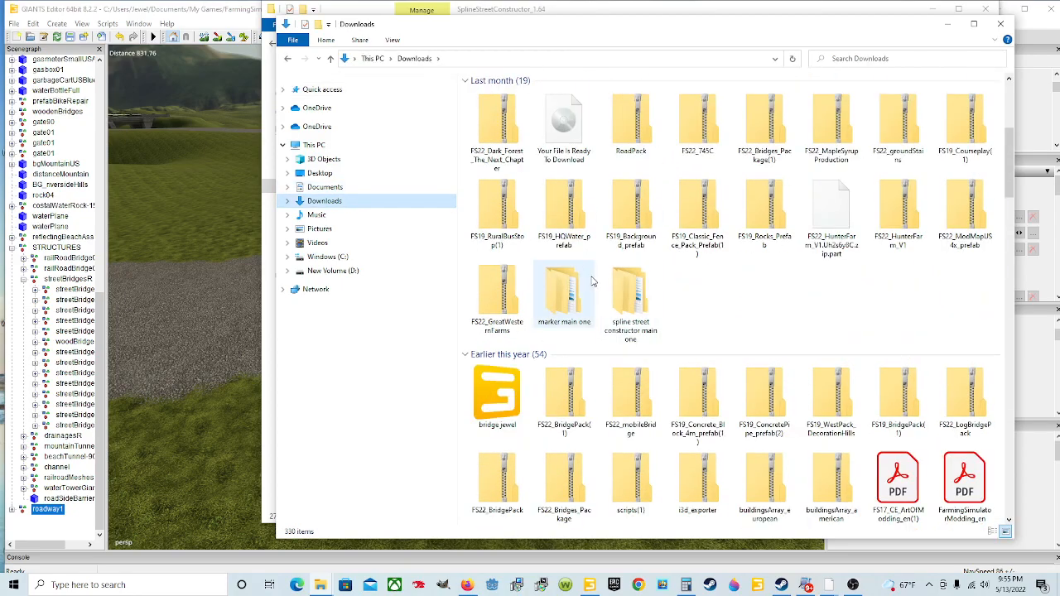
double_click(591, 285)
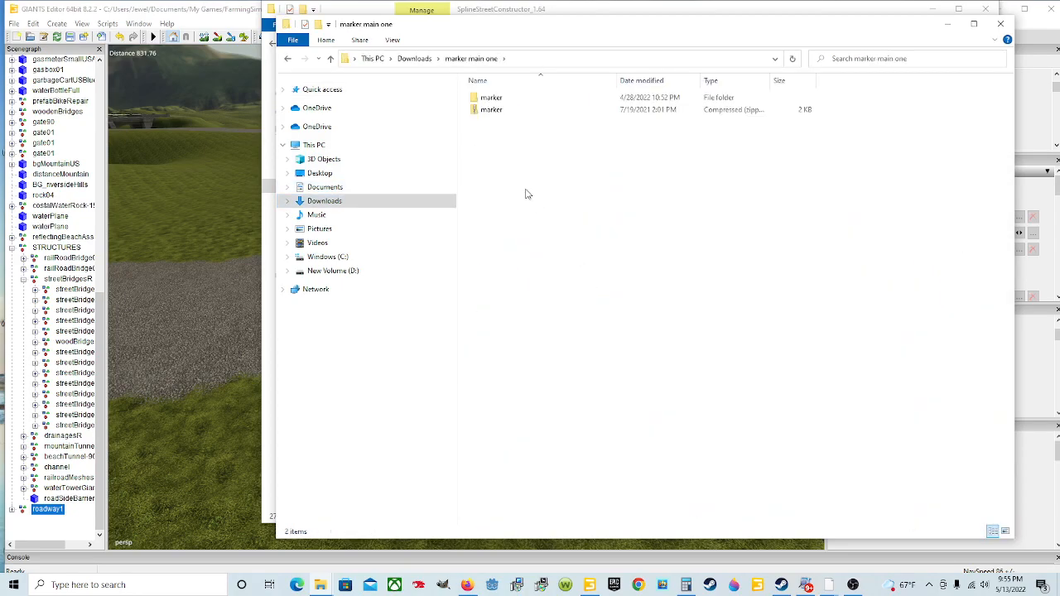
double_click(494, 98)
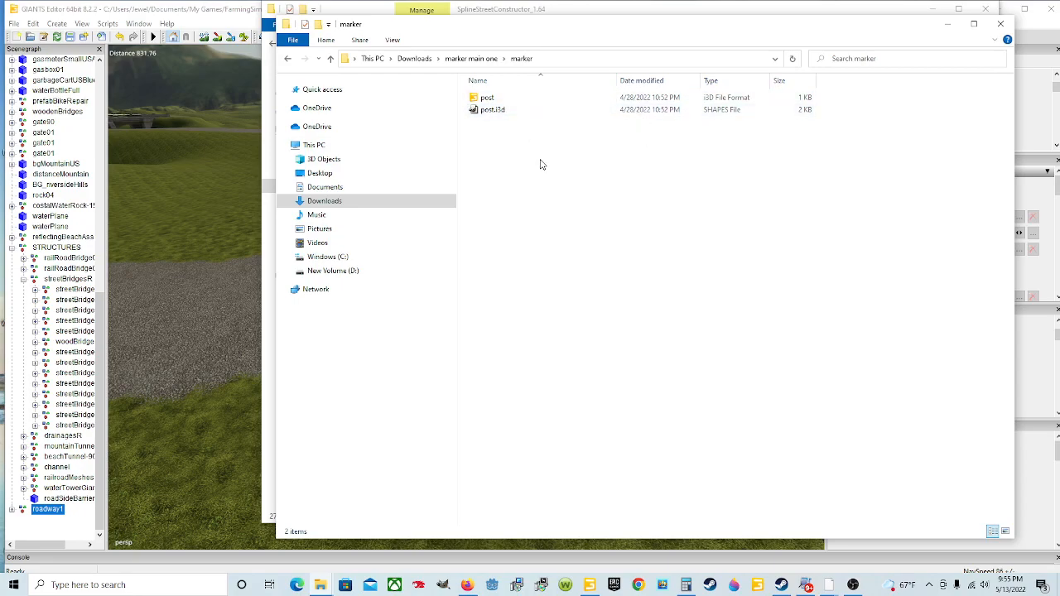
left_click(949, 23)
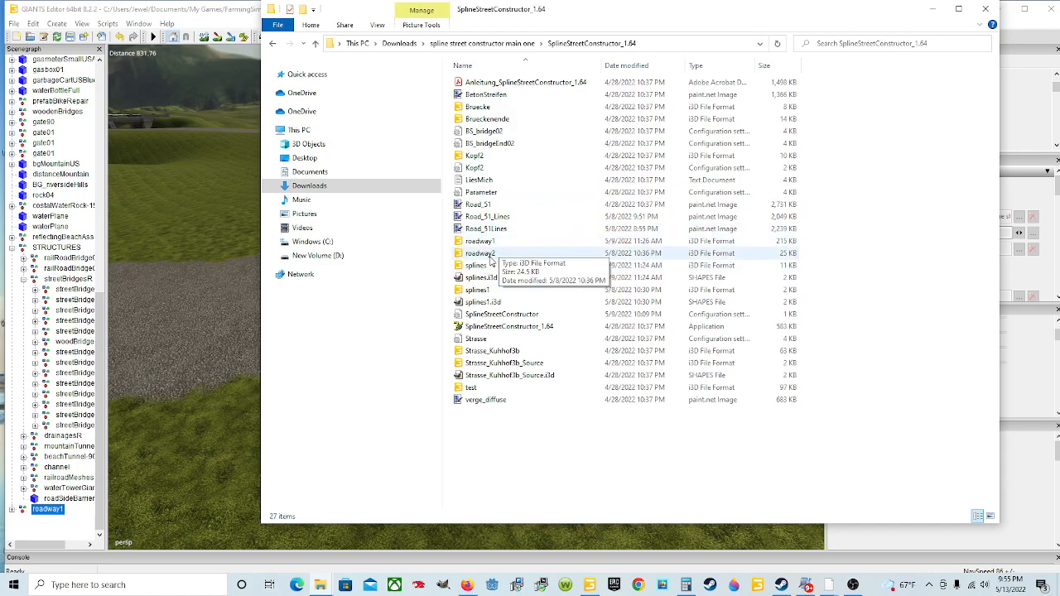
left_click(933, 13)
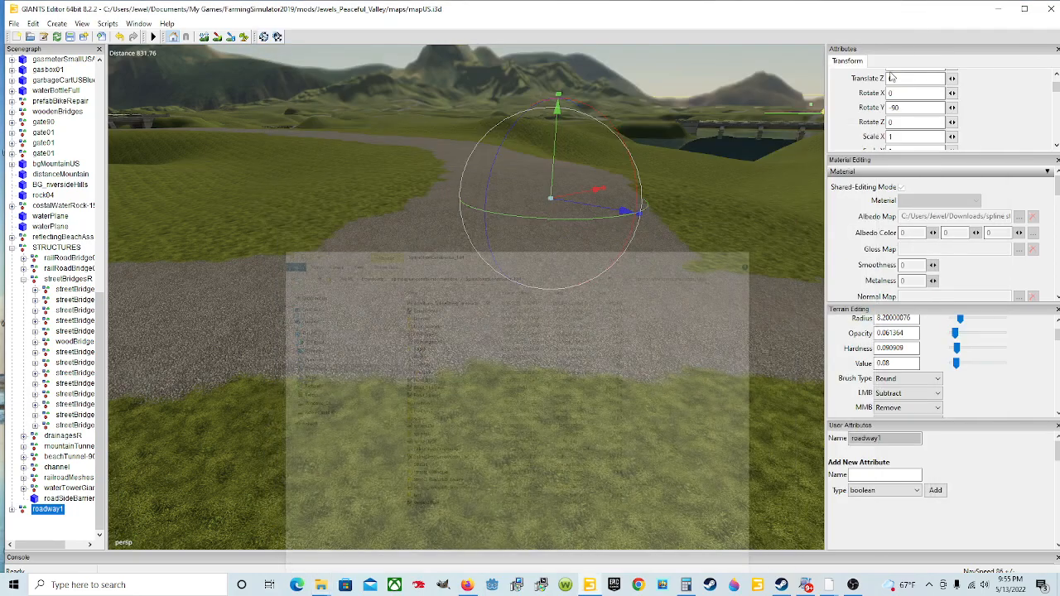
Survey the gravel roads around the lake, examining the dark painted patch across one road and the bridge without a deck
left_click_drag(555, 223, 552, 187, "alt")
scroll(651, 260, "down", 5)
scroll(548, 191, "up", 5)
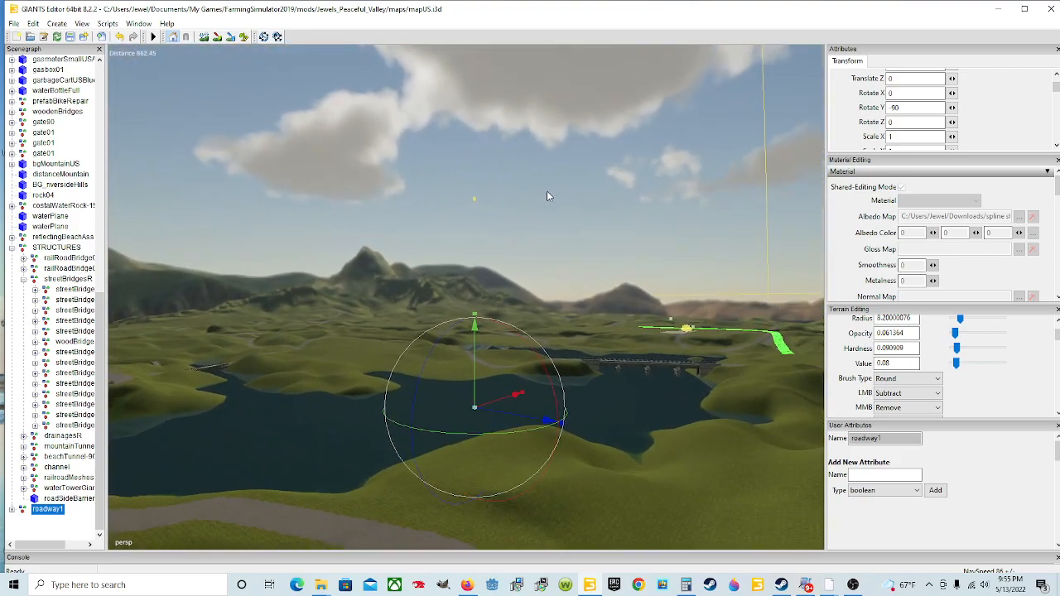
scroll(544, 202, "up", 5)
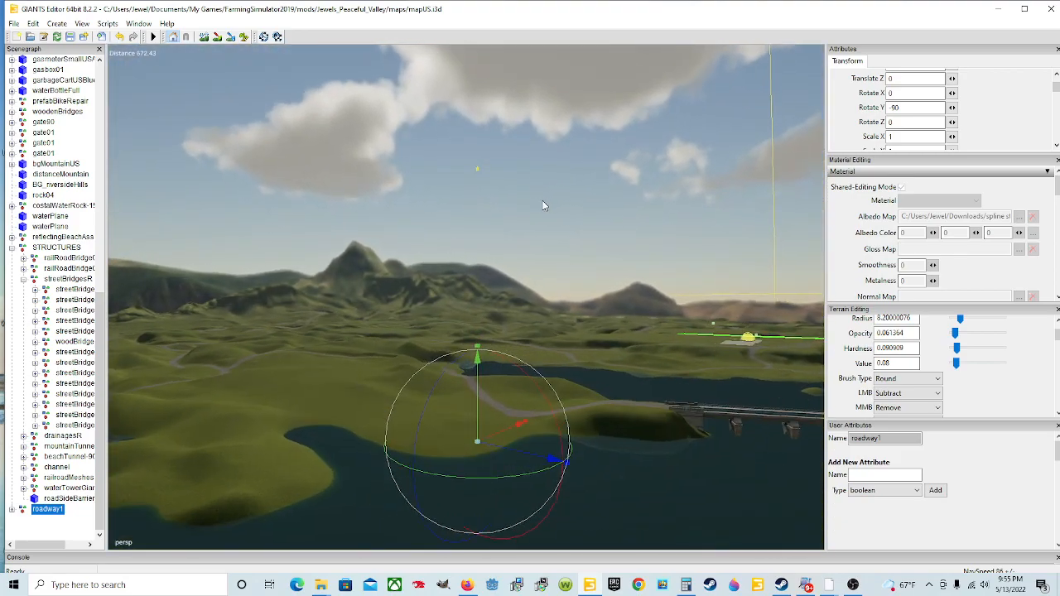
scroll(541, 210, "up", 5)
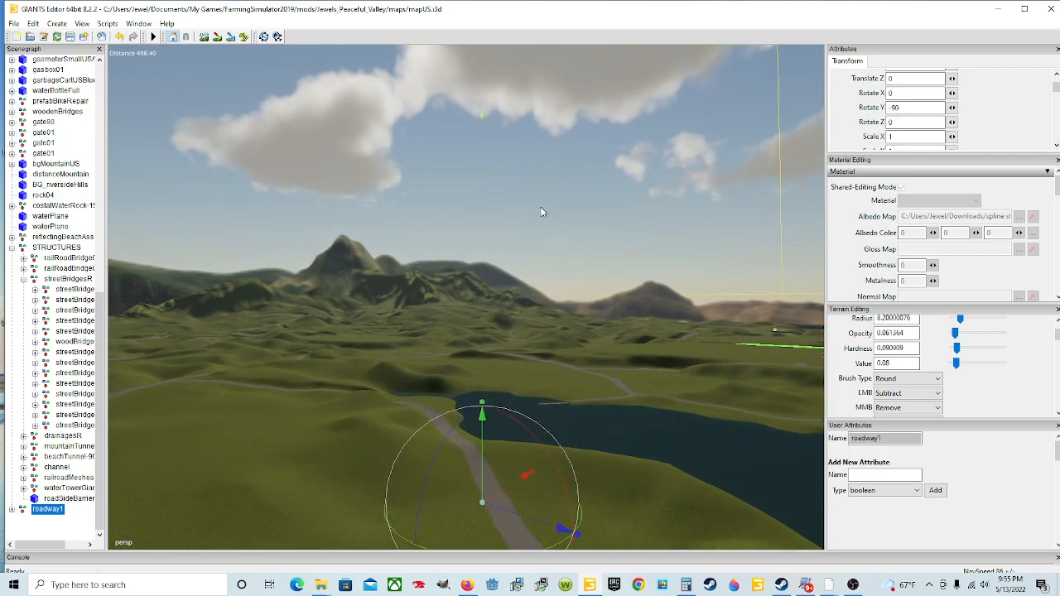
scroll(541, 212, "up", 4)
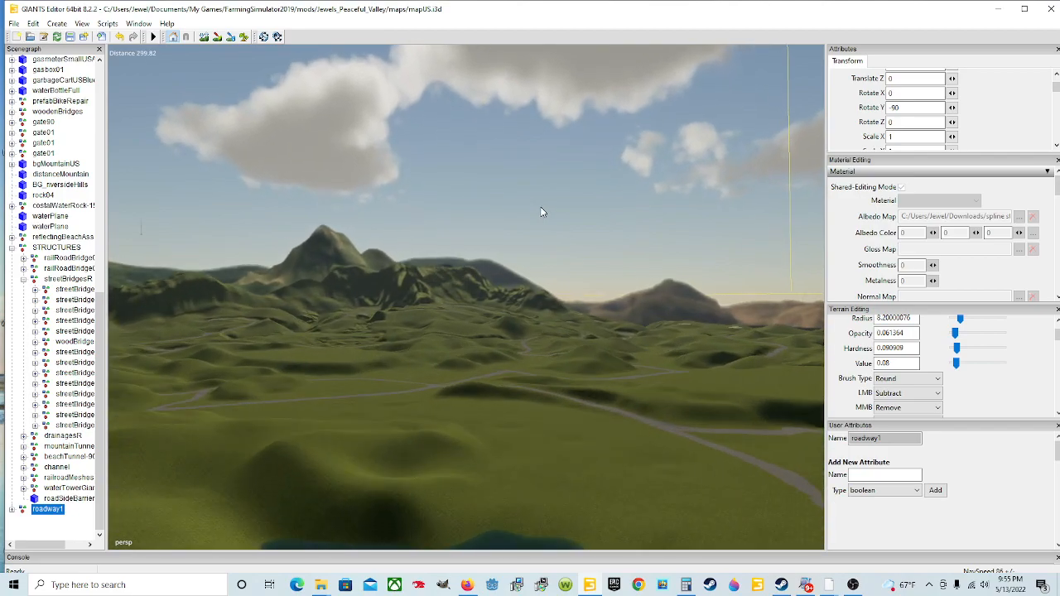
left_click_drag(539, 213, 480, 342, "alt")
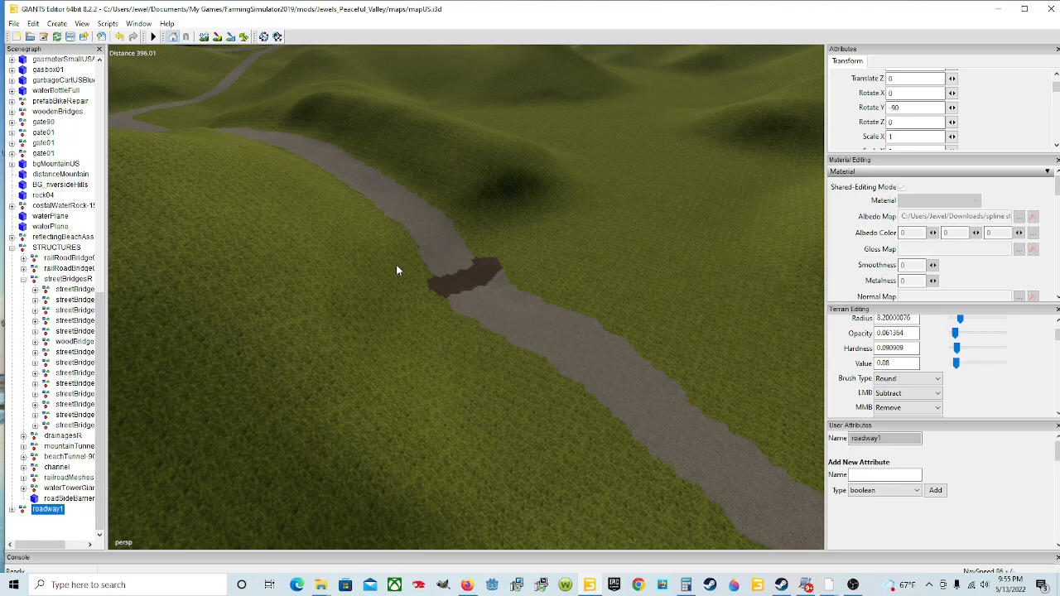
left_click_drag(444, 264, 645, 340, "alt")
right_click(614, 355)
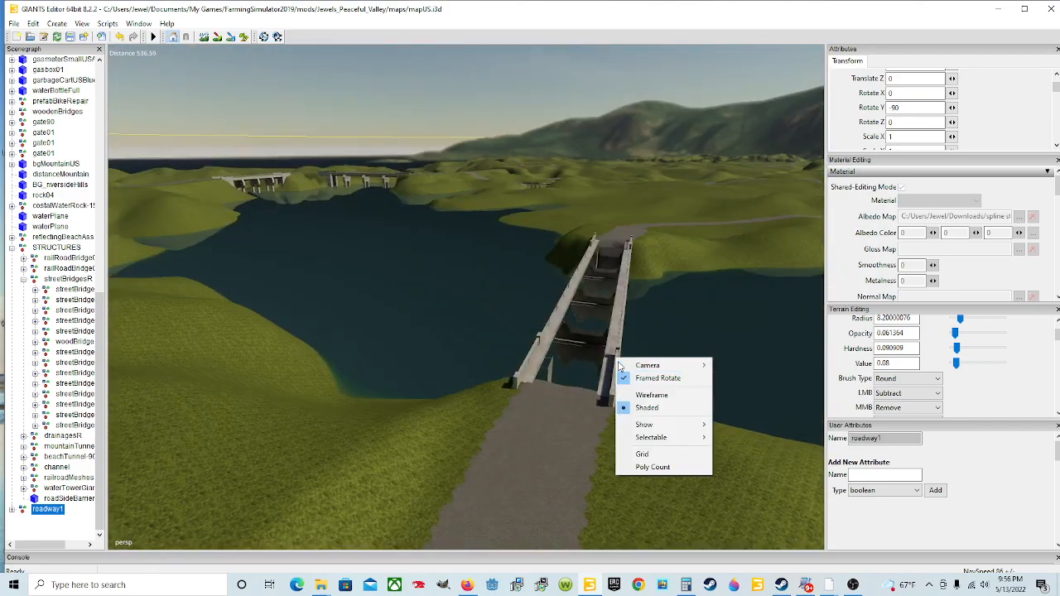
left_click_drag(549, 437, 561, 442, "alt")
Rename the splines1 i3D file in the SplineStreetConstructor_1.64 folder to splines2 and return to GIANTS Editor
mouse_move(321, 585)
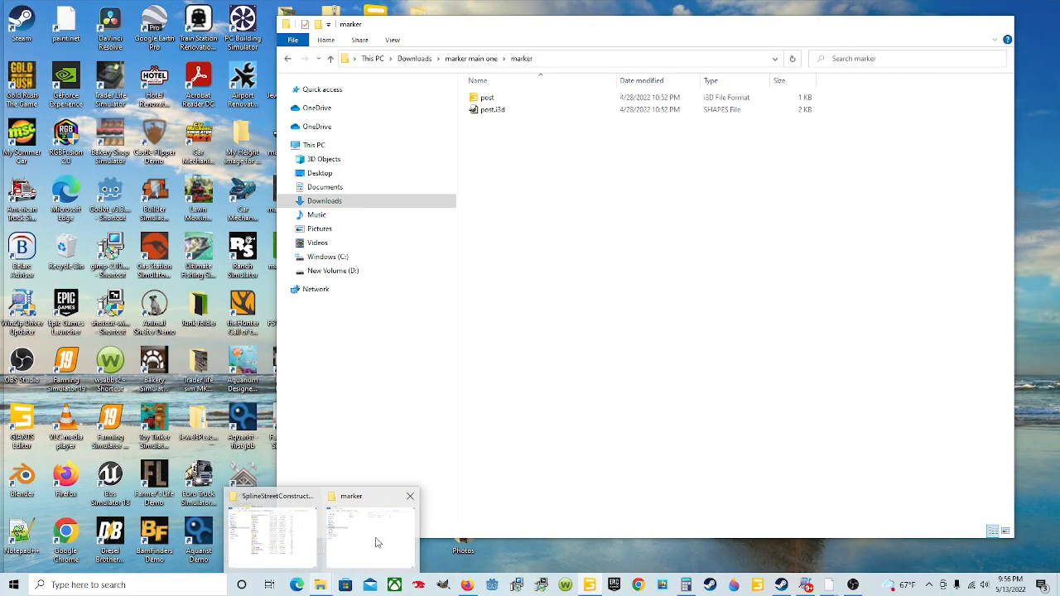
left_click(272, 530)
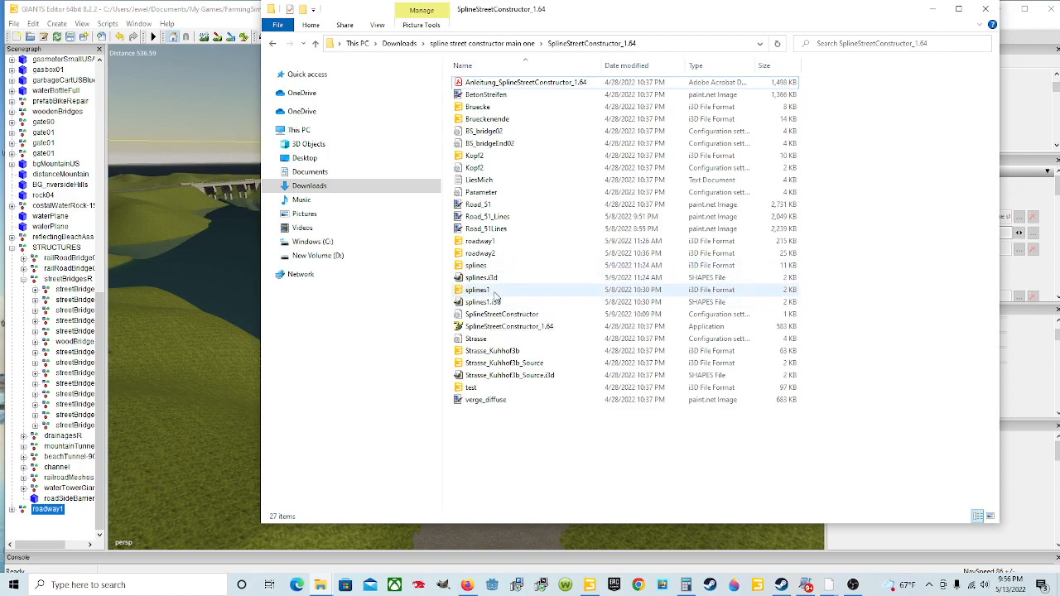
left_click(488, 291)
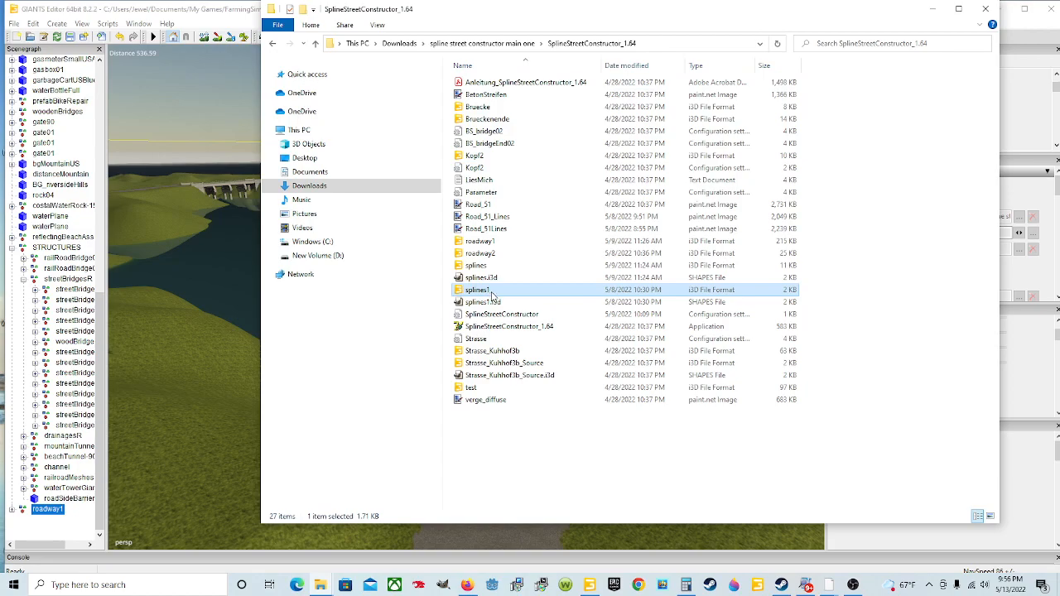
left_click(493, 292)
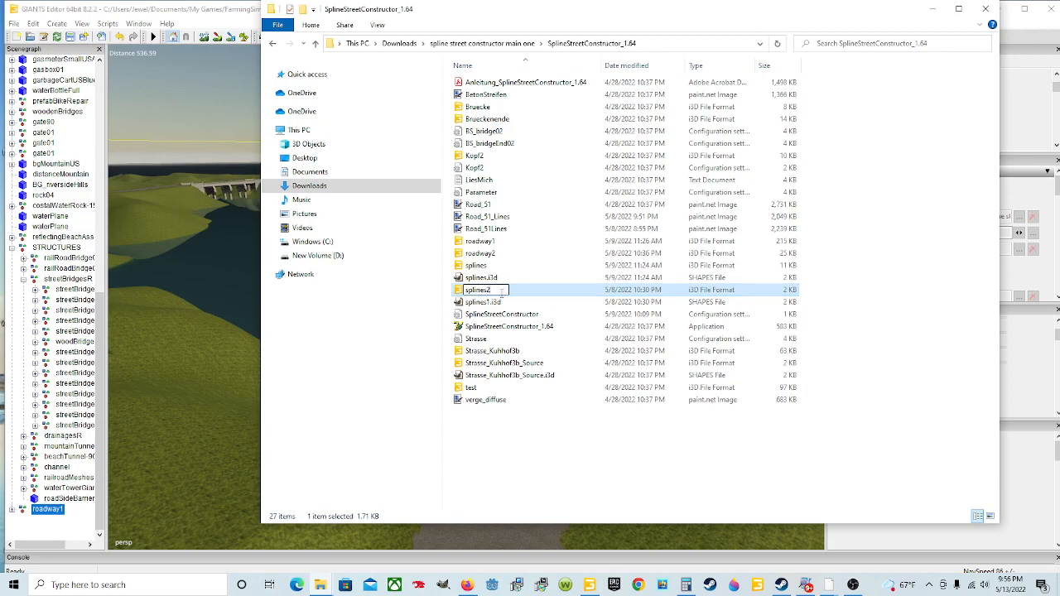
key("Return")
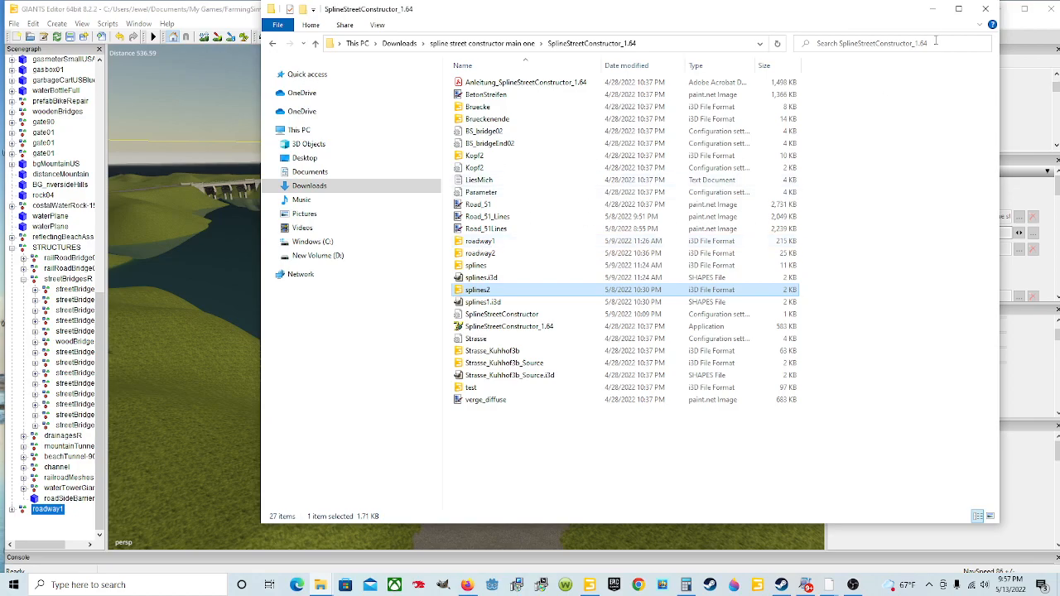
left_click(932, 12)
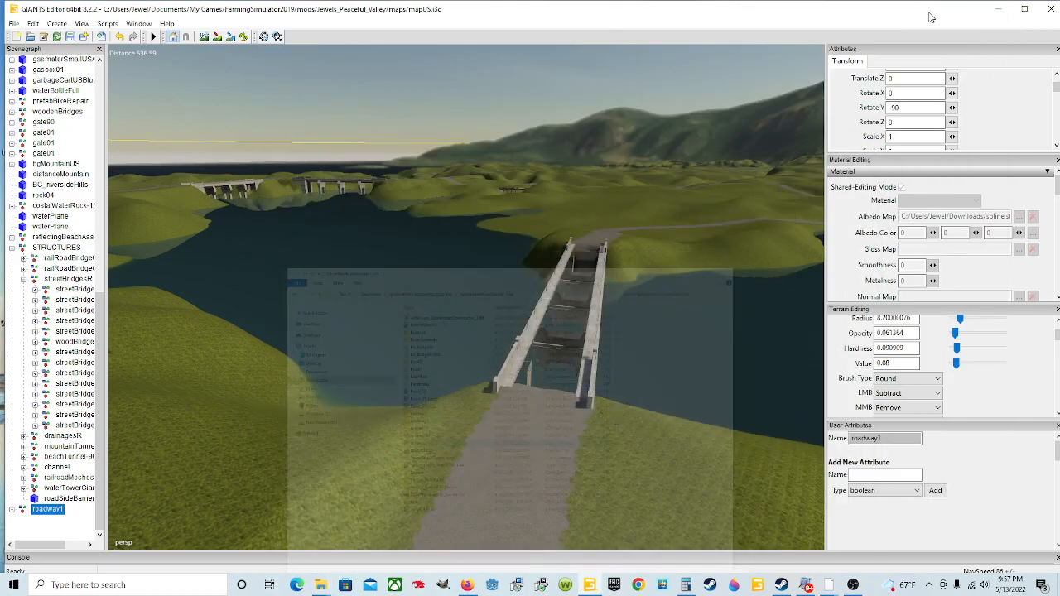
Examine the selected roadway1 mesh across the lake, the deckless bridge and the gravel road leading to the nearby junction
left_click_drag(593, 252, 775, 209, "alt")
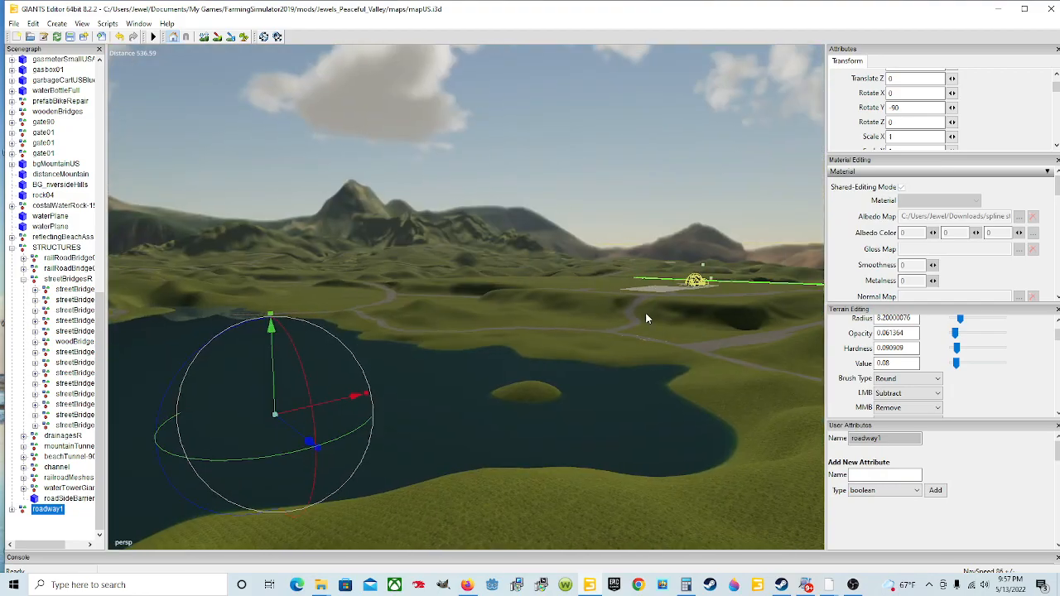
left_click_drag(646, 315, 723, 329, "alt")
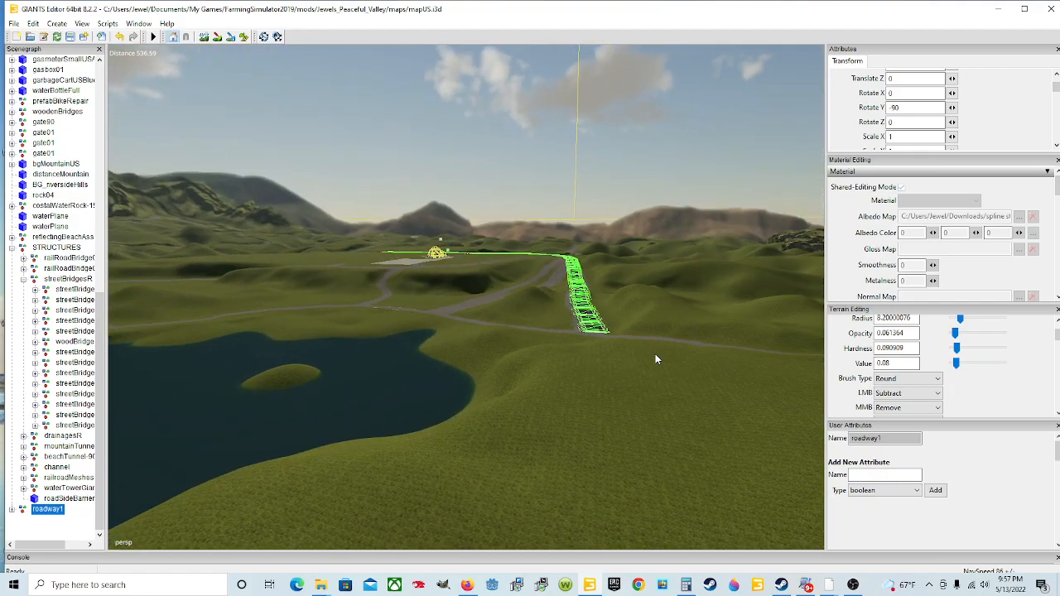
left_click_drag(652, 357, 596, 367, "alt")
scroll(577, 372, "down", 2)
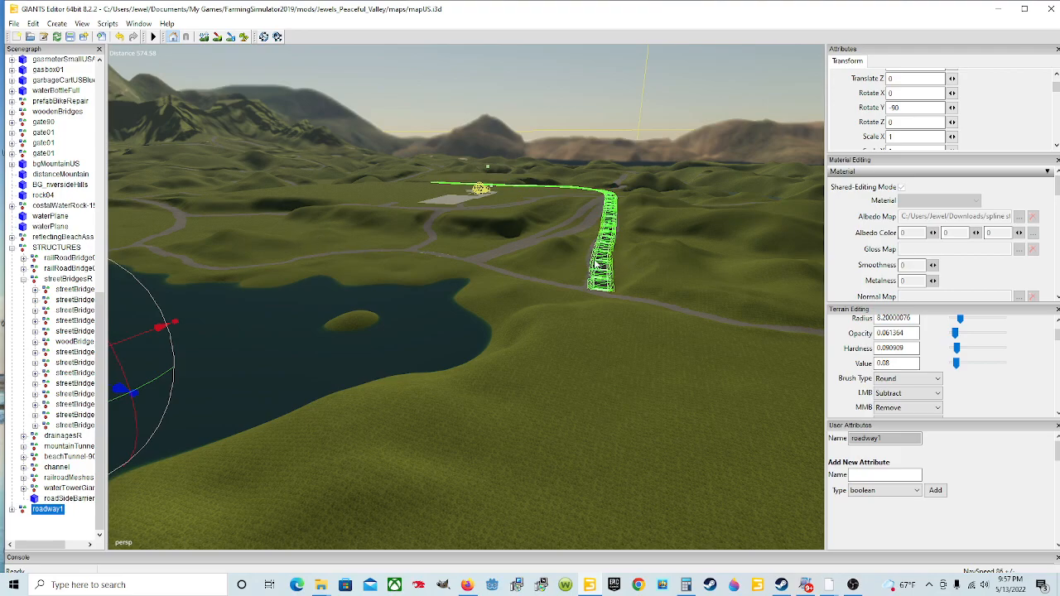
left_click_drag(642, 258, 463, 283, "alt")
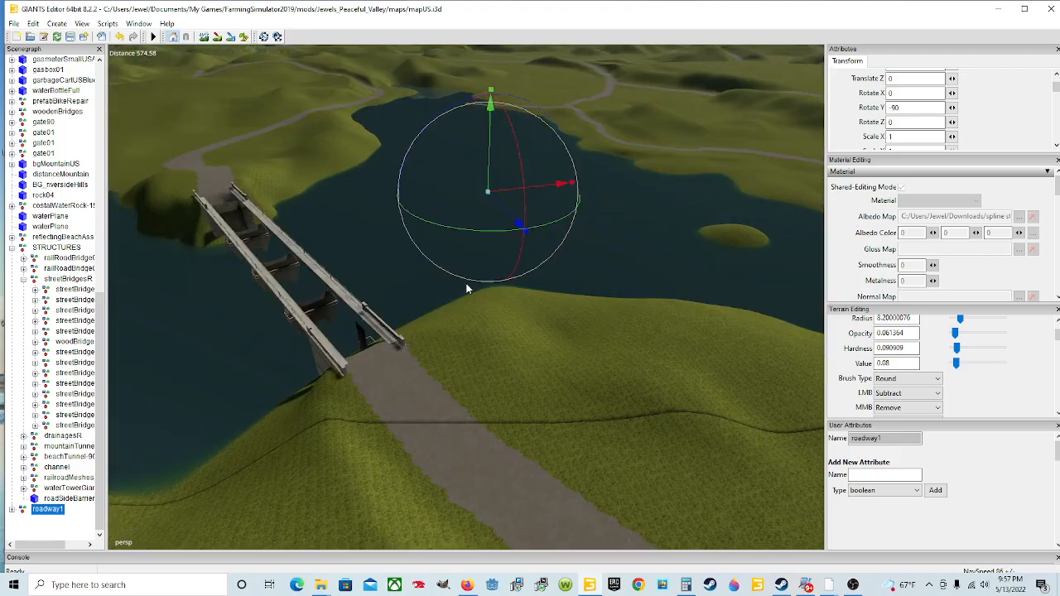
left_click_drag(423, 324, 266, 210, "alt")
scroll(677, 286, "up", 8)
scroll(414, 316, "up", 3)
Import the post i3D file from the marker folder inside "marker main one" in Downloads into the map
left_click(14, 23)
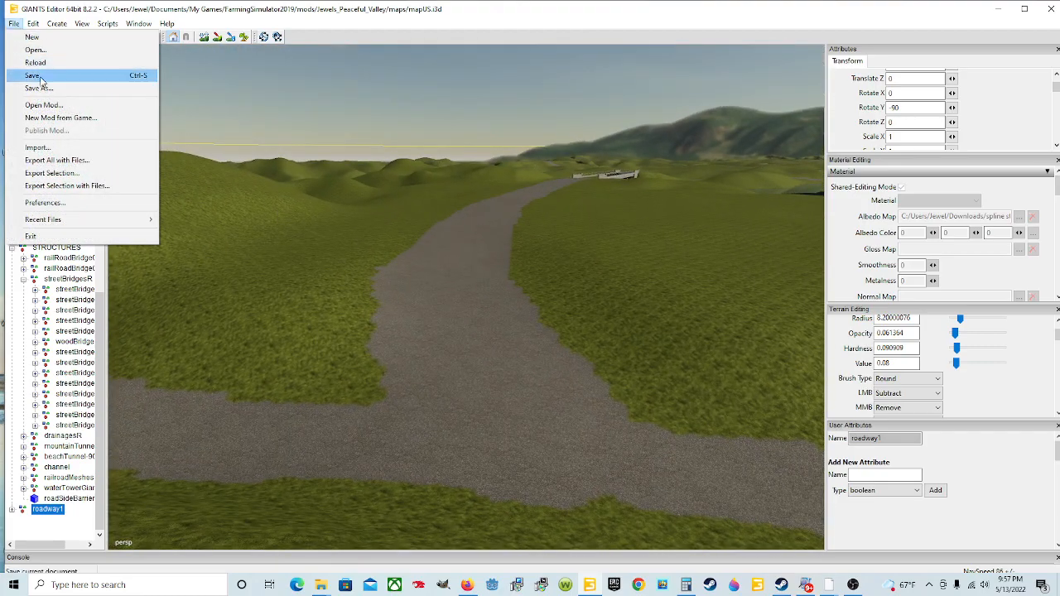
left_click(37, 148)
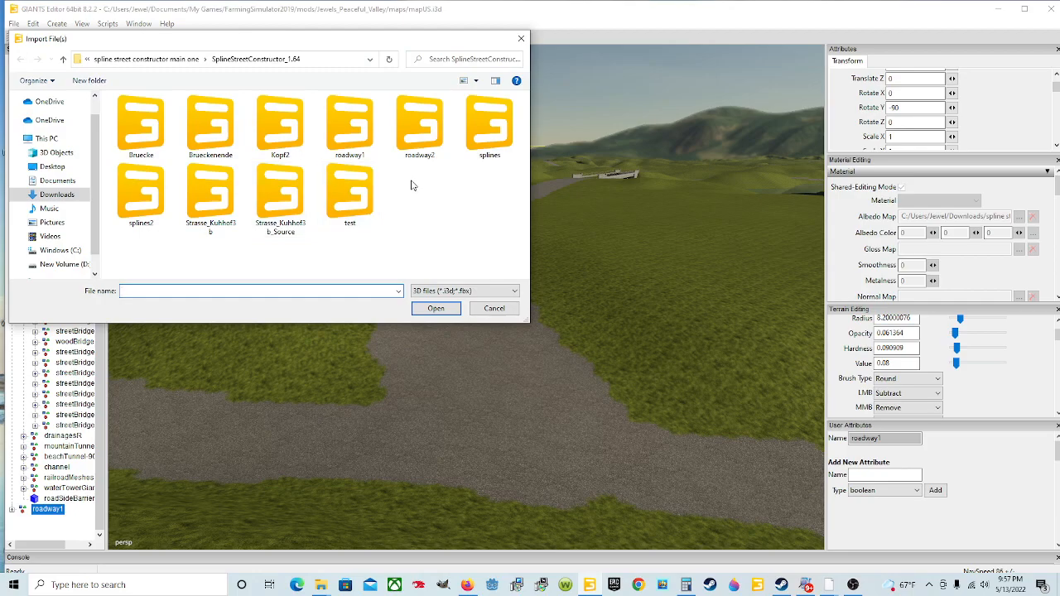
left_click(60, 180)
left_click(63, 194)
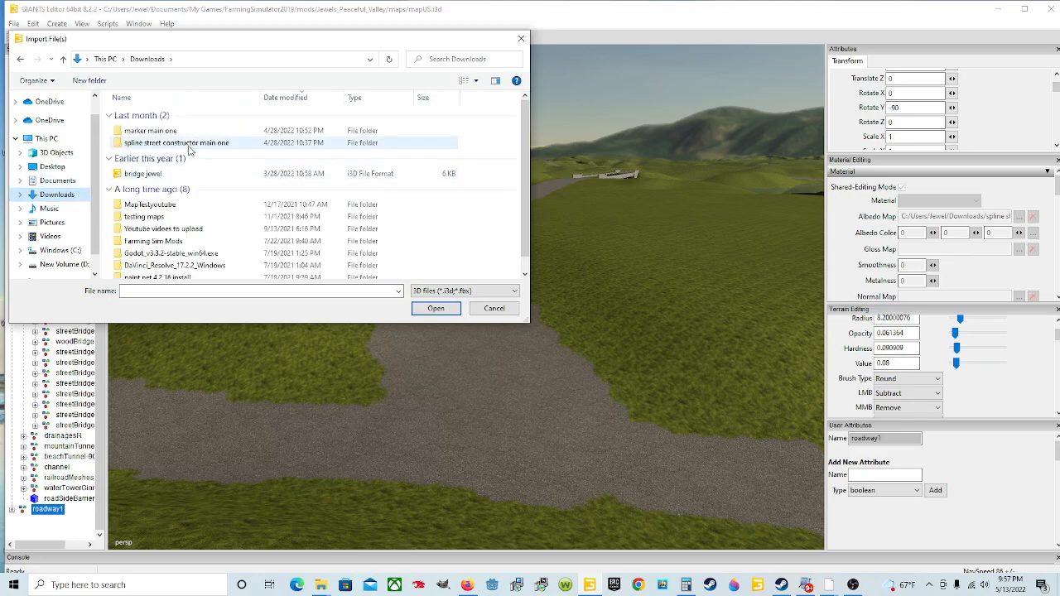
left_click(172, 134)
double_click(172, 134)
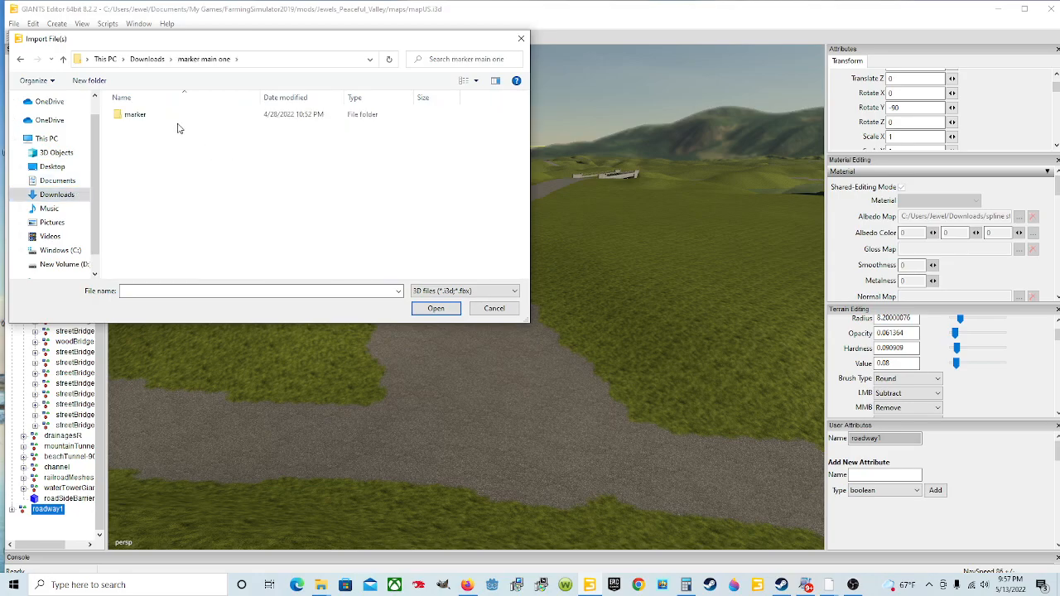
double_click(170, 118)
left_click(166, 117)
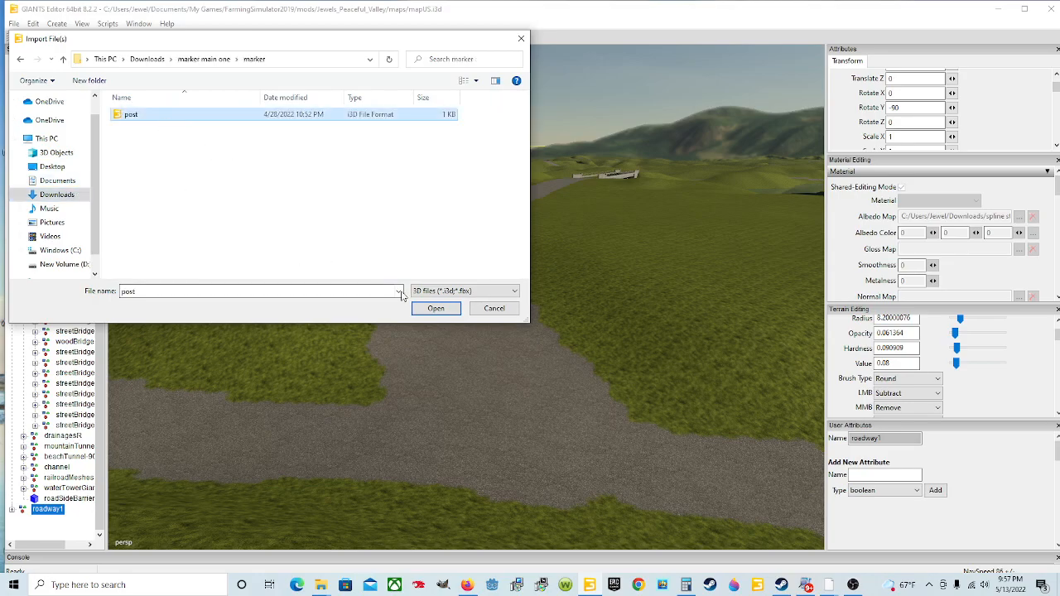
left_click(436, 307)
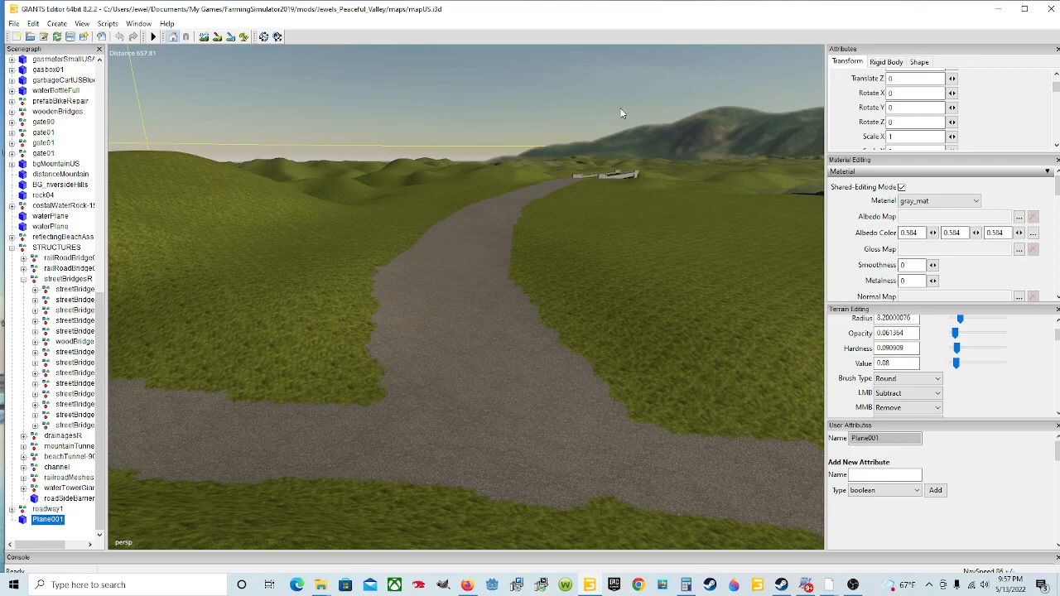
Create a transform group in the map and rename it roadway2
left_click(57, 23)
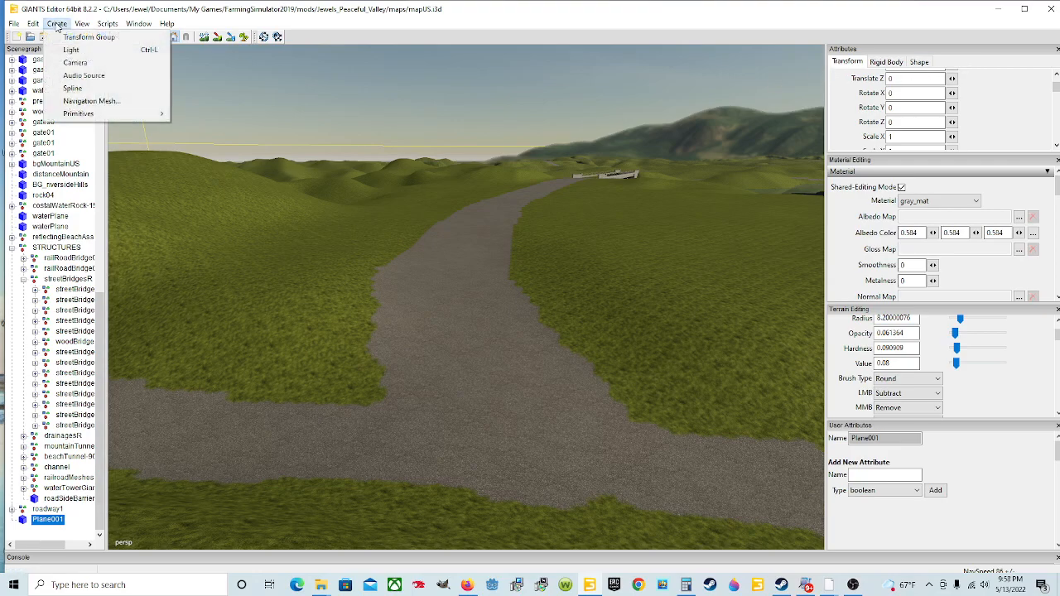
left_click(76, 38)
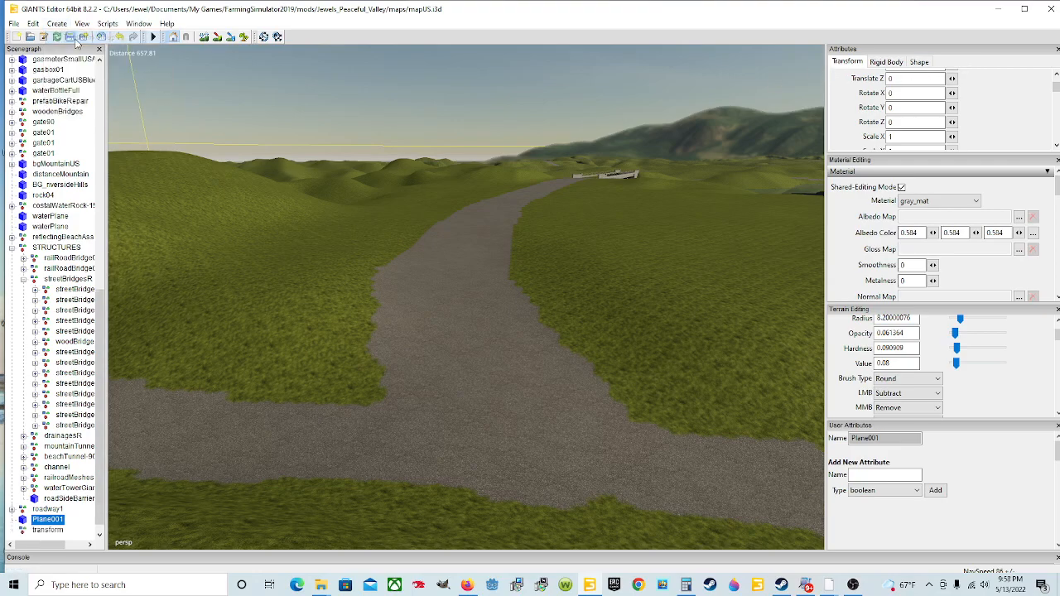
left_click(47, 530)
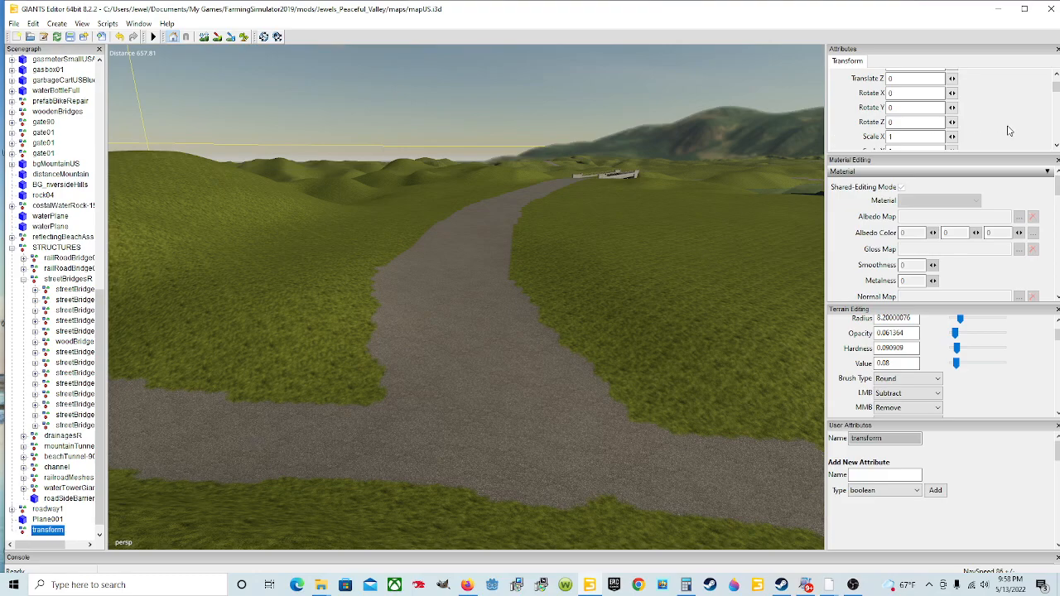
scroll(911, 108, "up", 2)
left_click_drag(899, 74, 788, 106)
left_click_drag(947, 75, 832, 93)
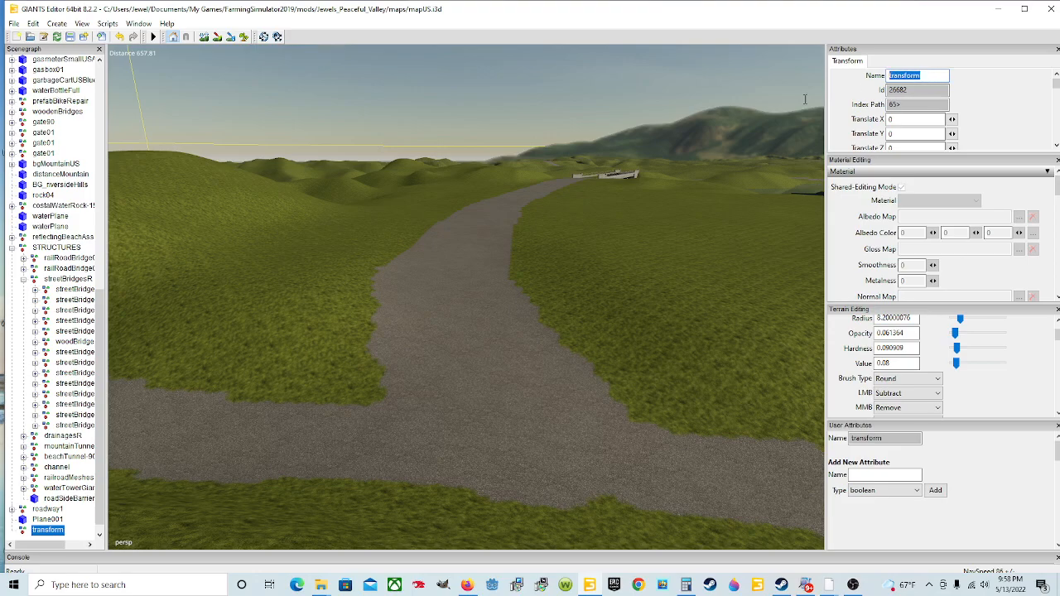
type("roadway2")
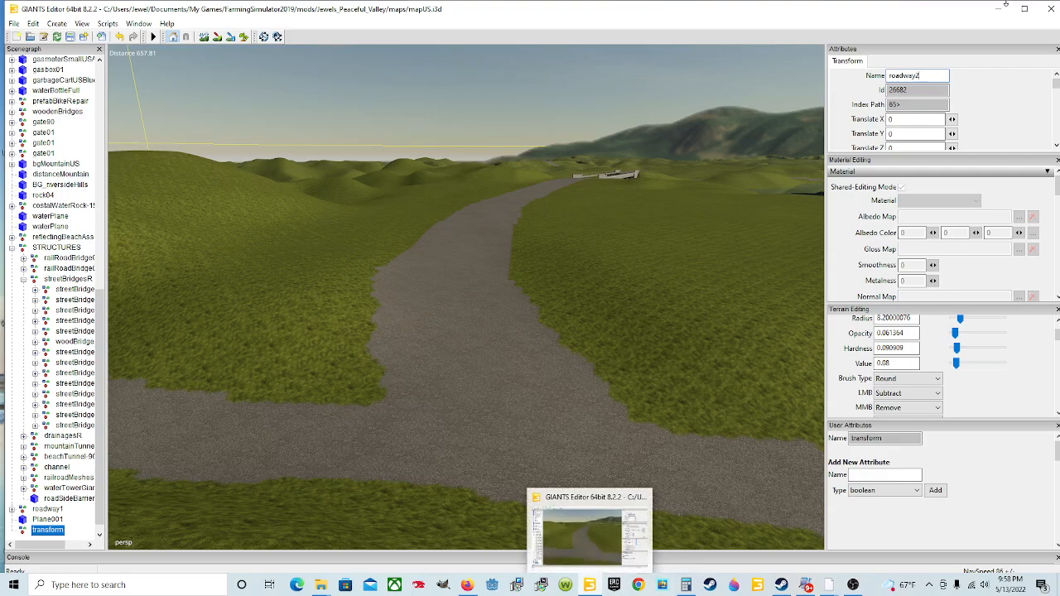
key("Return")
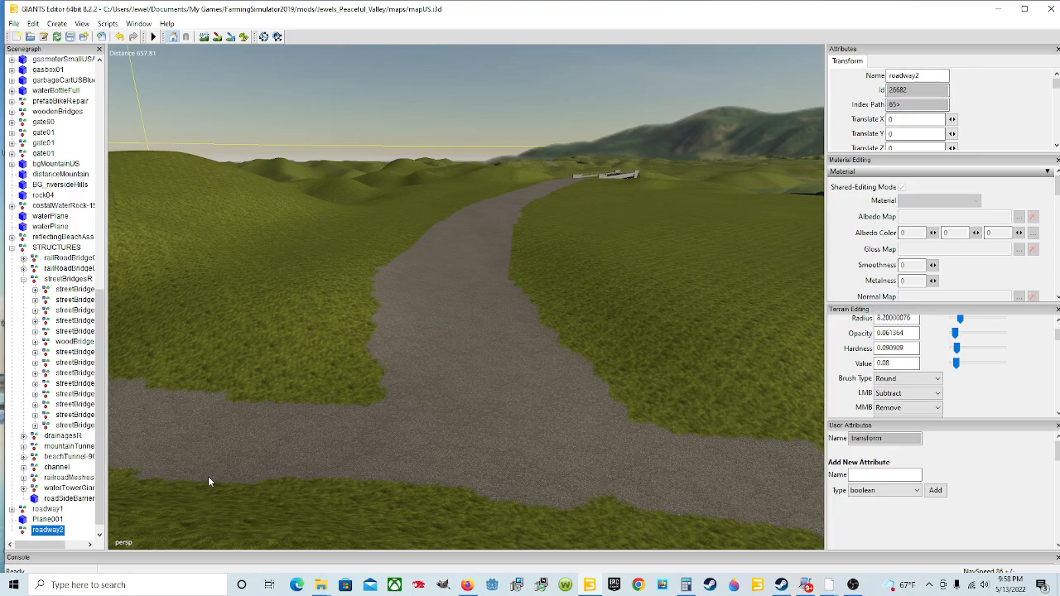
Cut the Plane001 marker from the scene root and paste it into the roadway2 group
left_click(50, 520)
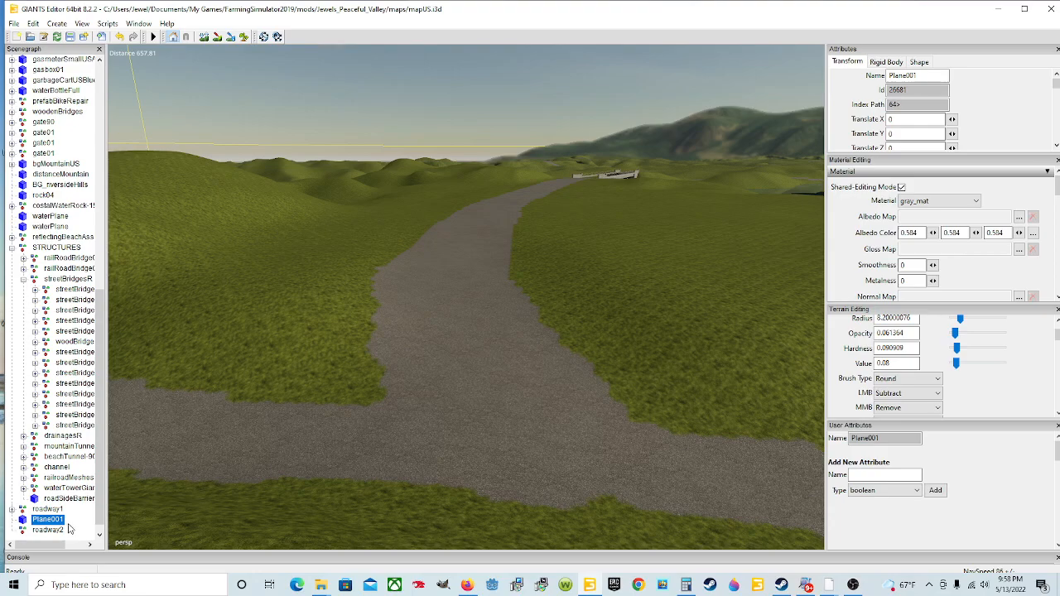
left_click(33, 24)
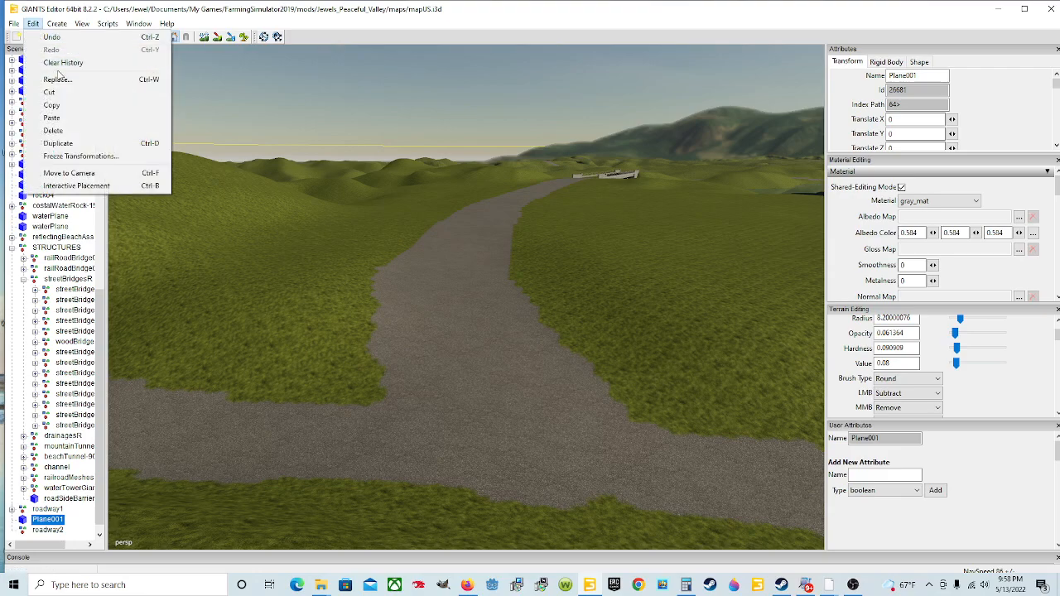
left_click(69, 96)
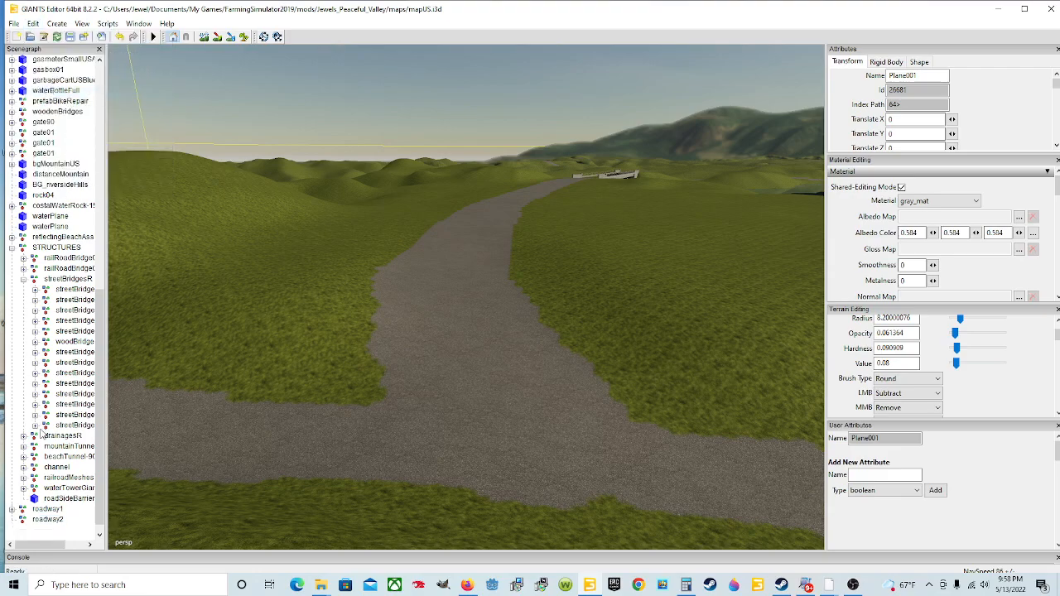
left_click(56, 520)
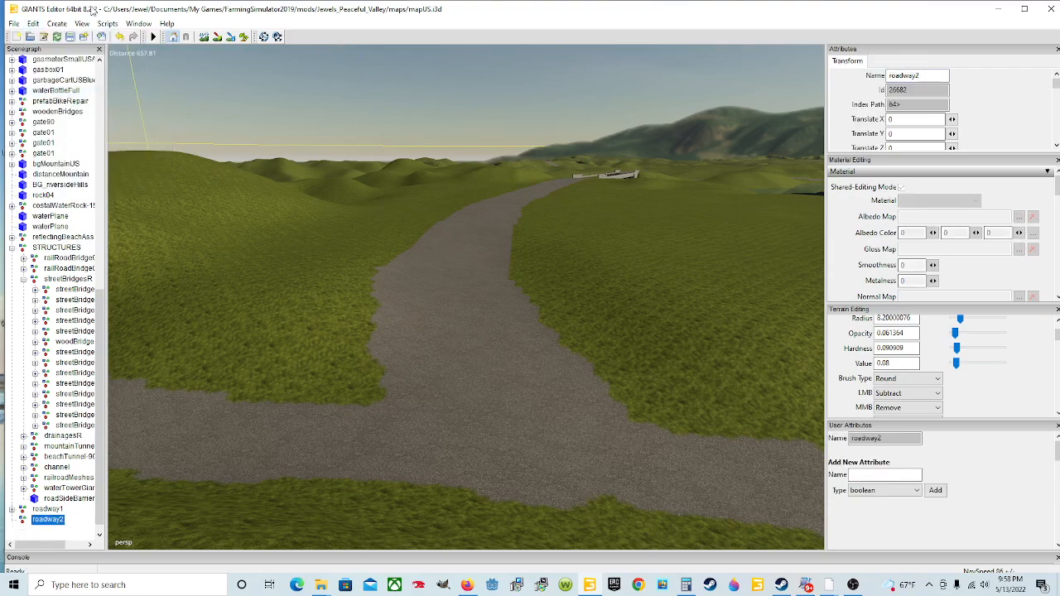
left_click(34, 23)
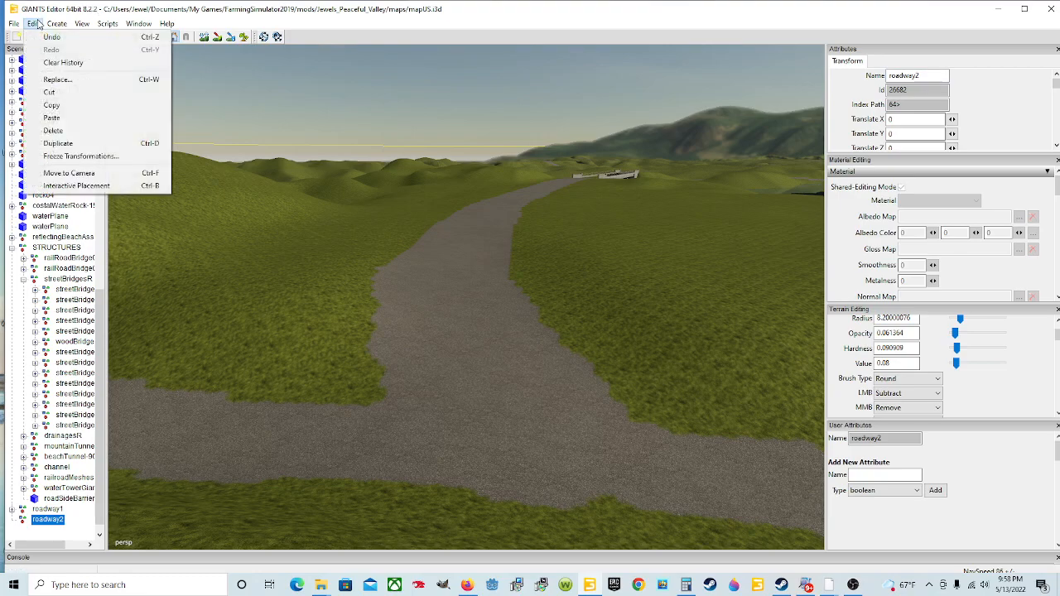
left_click(65, 119)
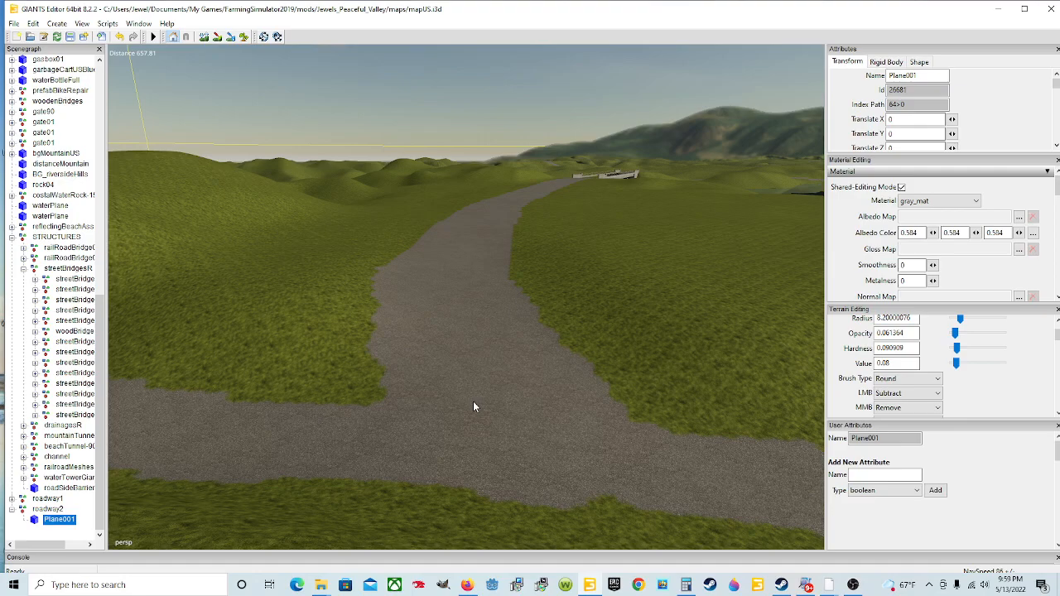
Place Plane001 on the gravel road junction leading to the deckless bridge, using Interactive Placement
key("ctrl+b")
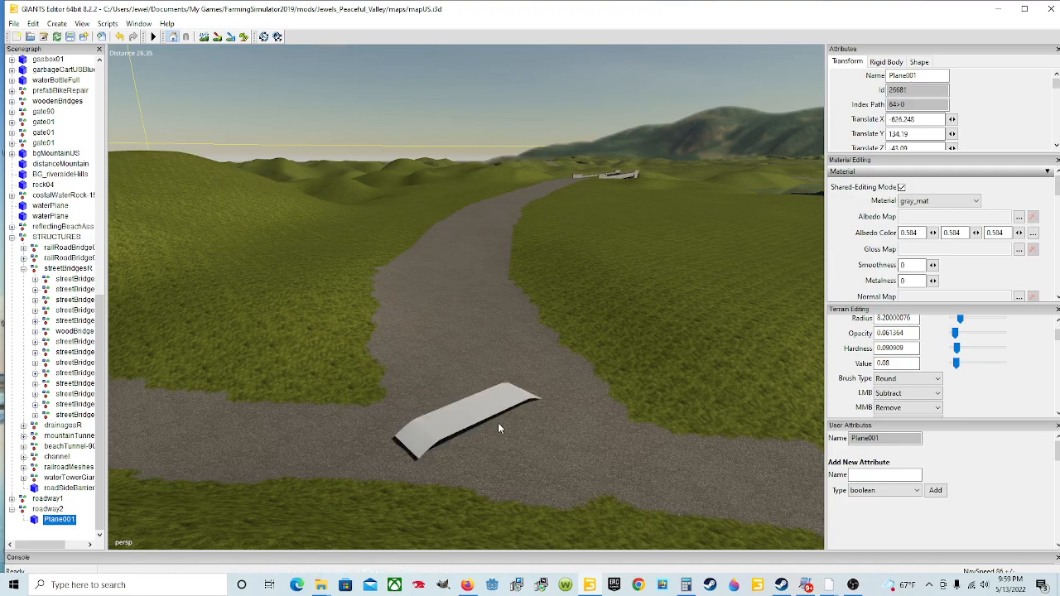
key("ctrl+b")
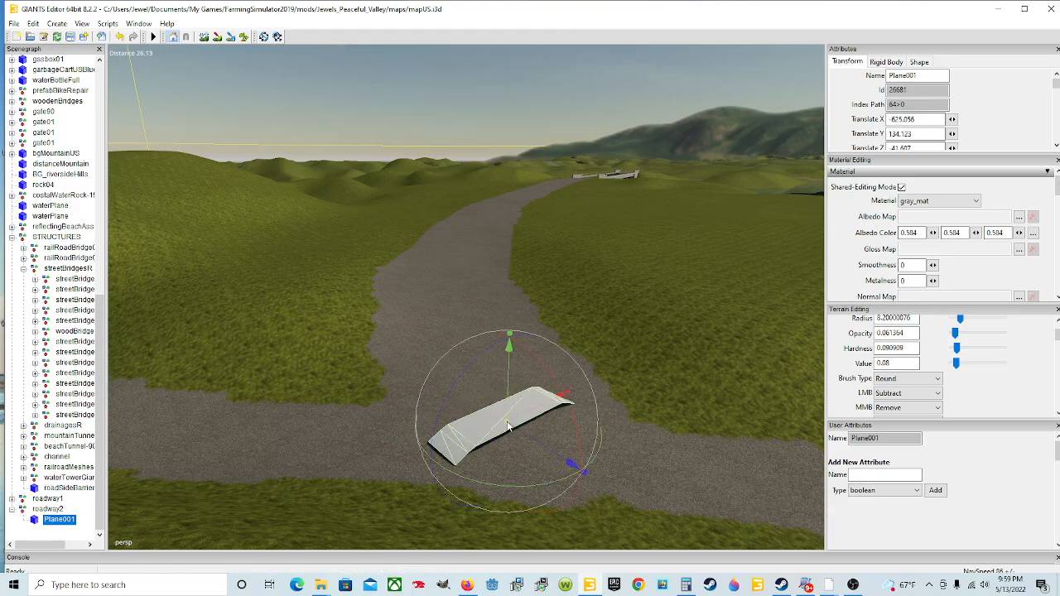
scroll(508, 426, "up", 4)
left_click_drag(508, 426, 473, 441, "alt")
scroll(499, 447, "down", 4)
scroll(475, 409, "up", 2)
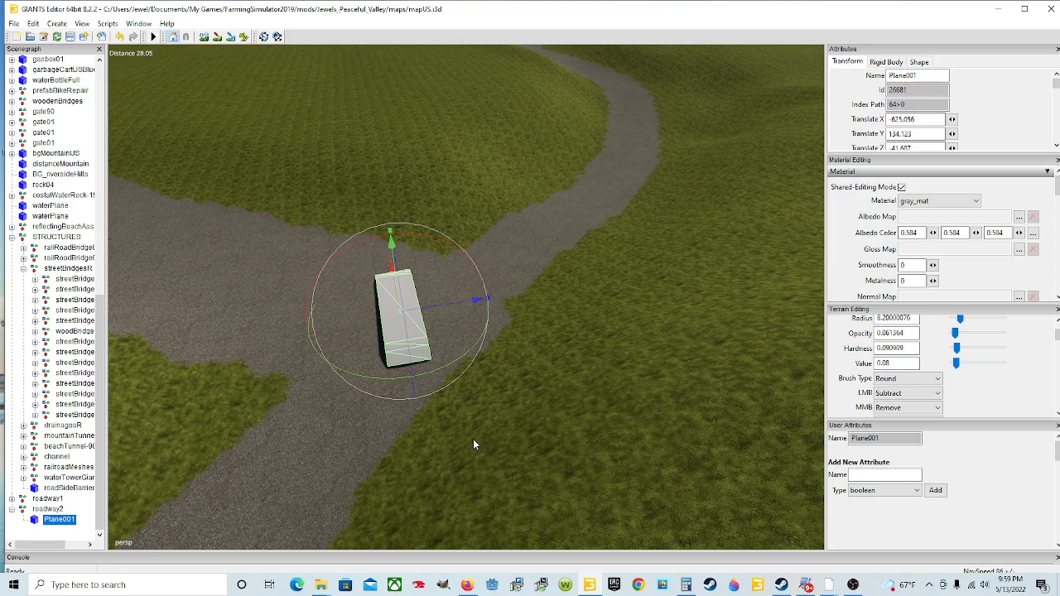
Try a Translate Y of 90 on the roadway2 group and reset it to 0
left_click(48, 509)
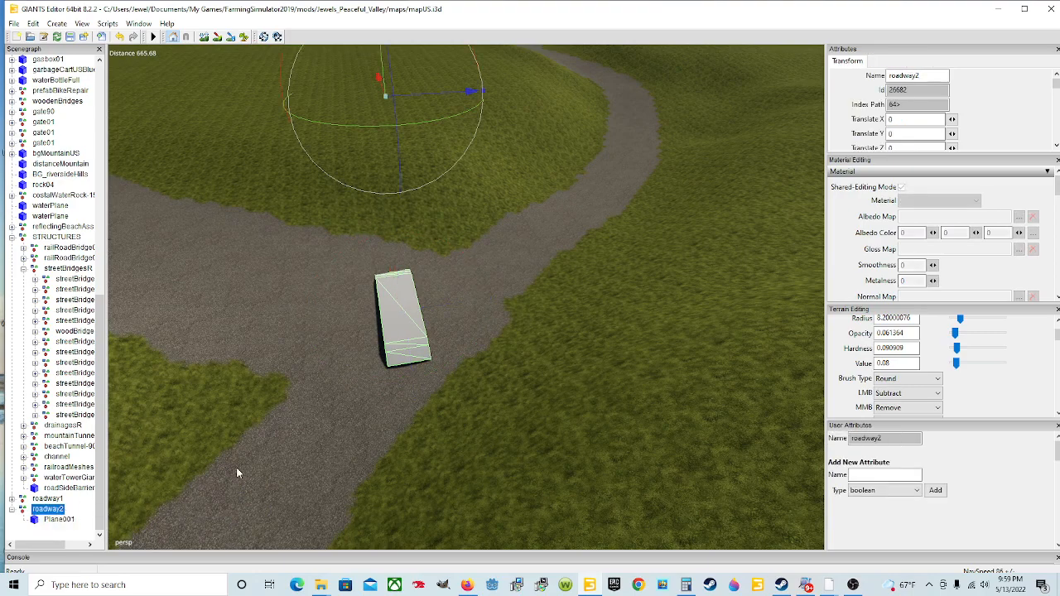
left_click_drag(312, 434, 238, 453, "alt")
scroll(239, 453, "down", 4)
left_click_drag(377, 426, 390, 378, "alt")
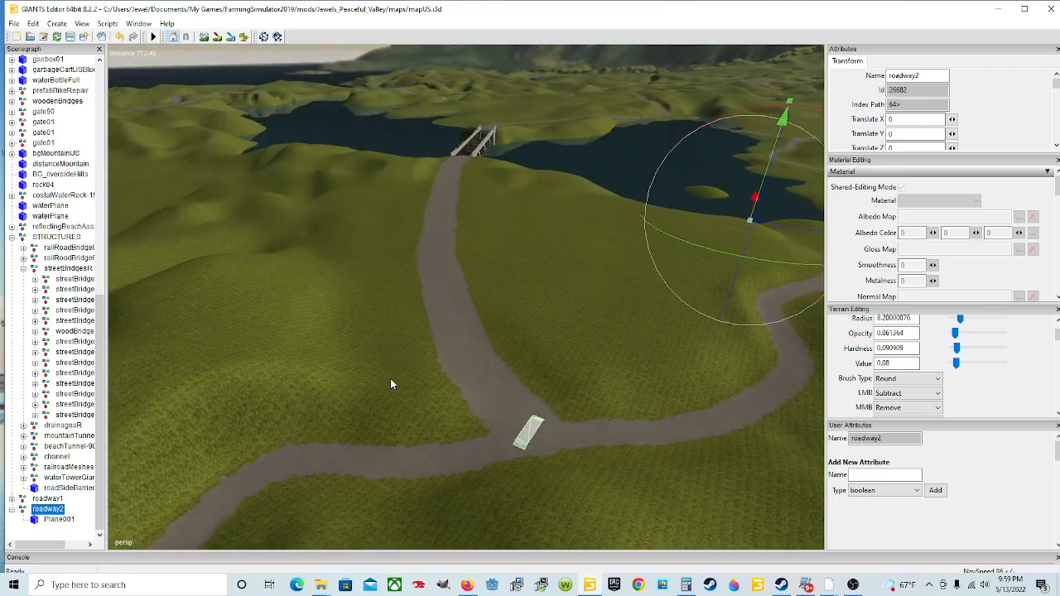
scroll(791, 228, "down", 3)
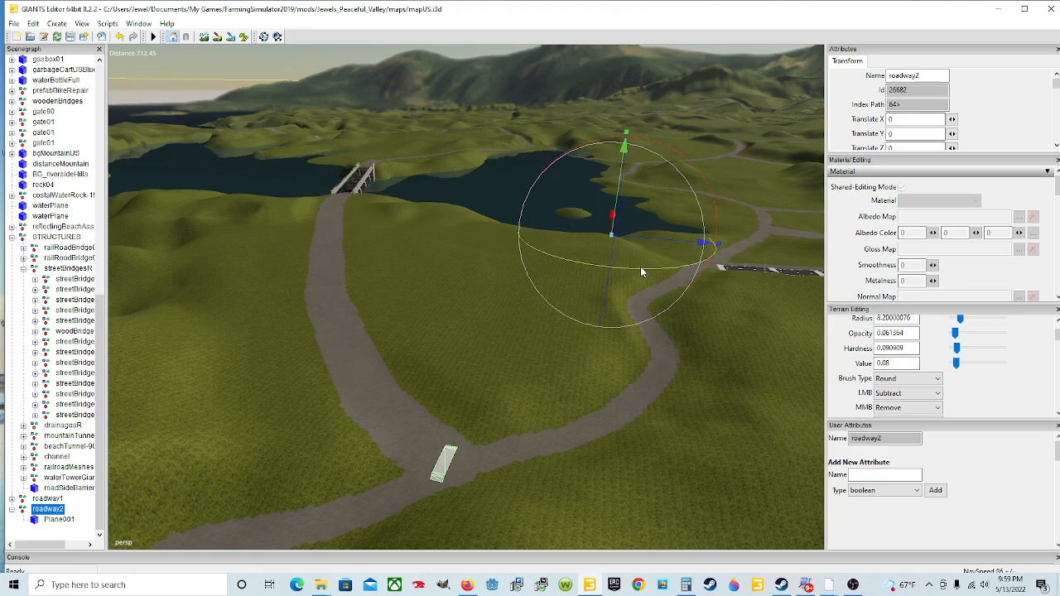
scroll(999, 107, "down", 3)
scroll(999, 108, "up", 1)
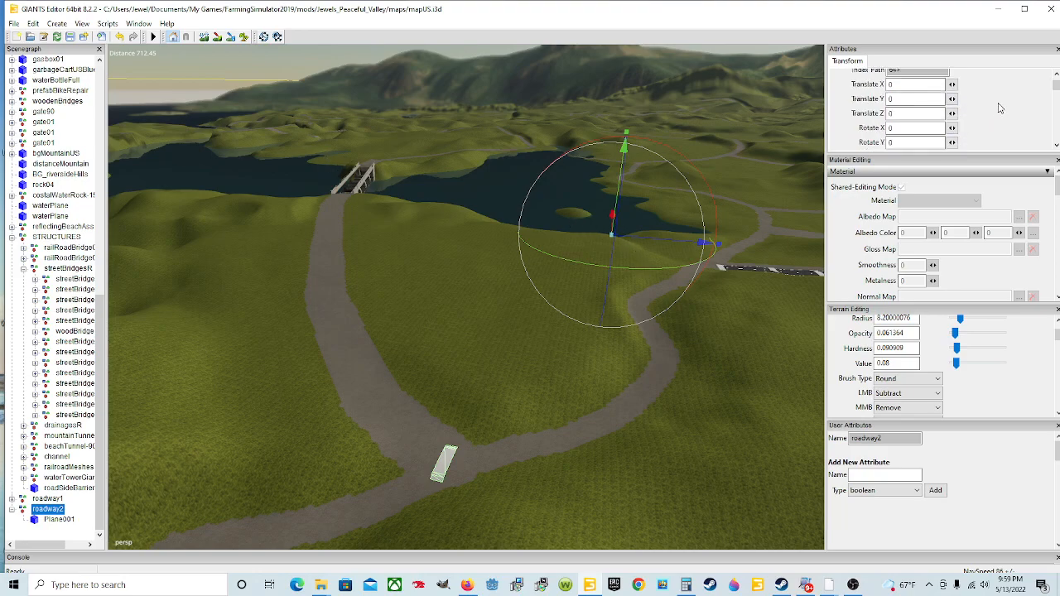
left_click_drag(915, 99, 850, 114)
type("90")
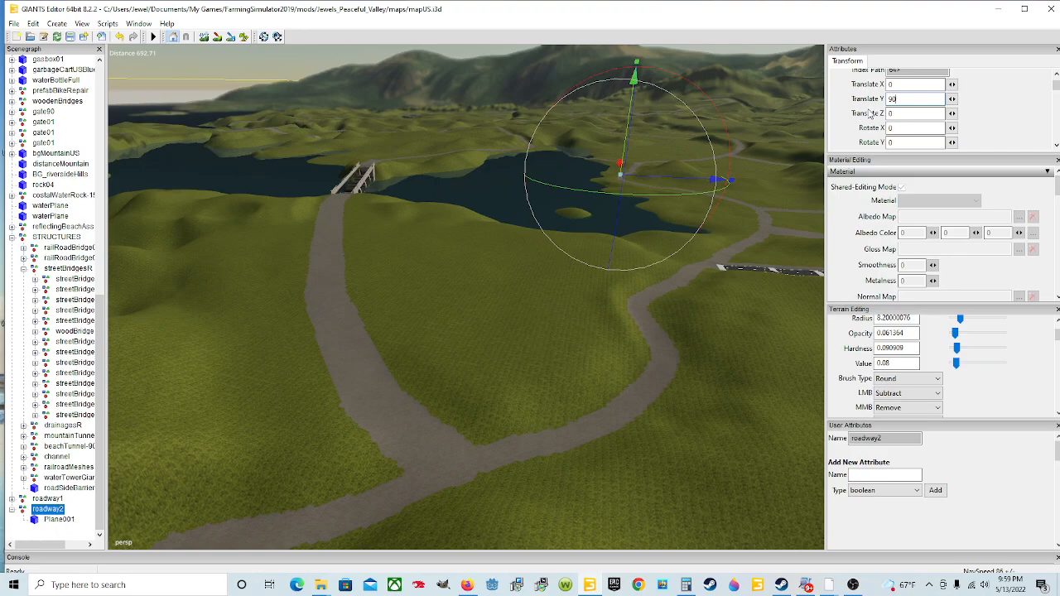
key("BackSpace")
key("BackSpace")
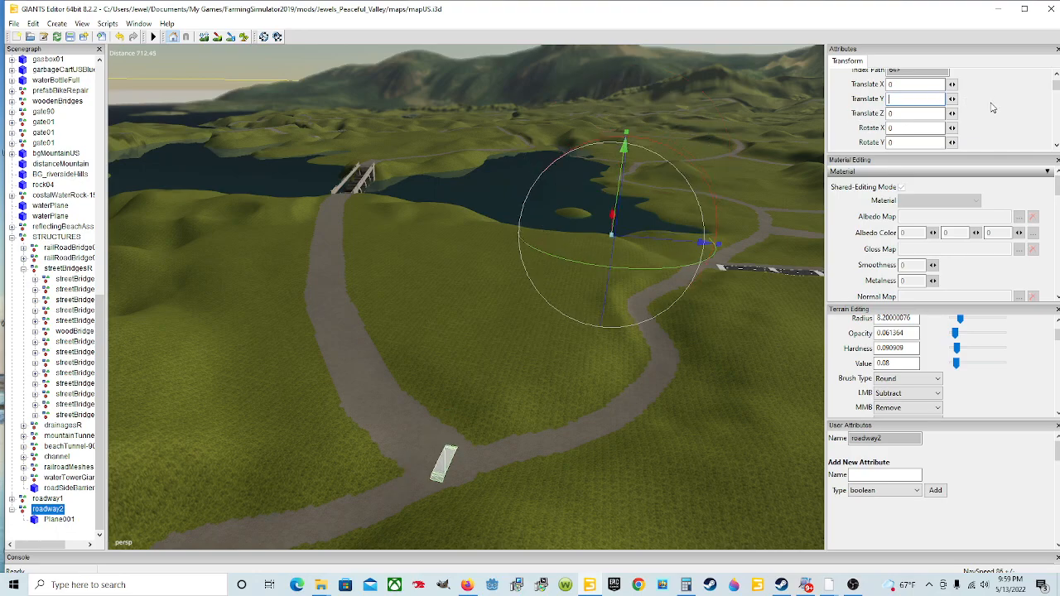
type("0")
Cut Plane001 out of the roadway2 group and paste it back at the scene root
left_click(60, 520)
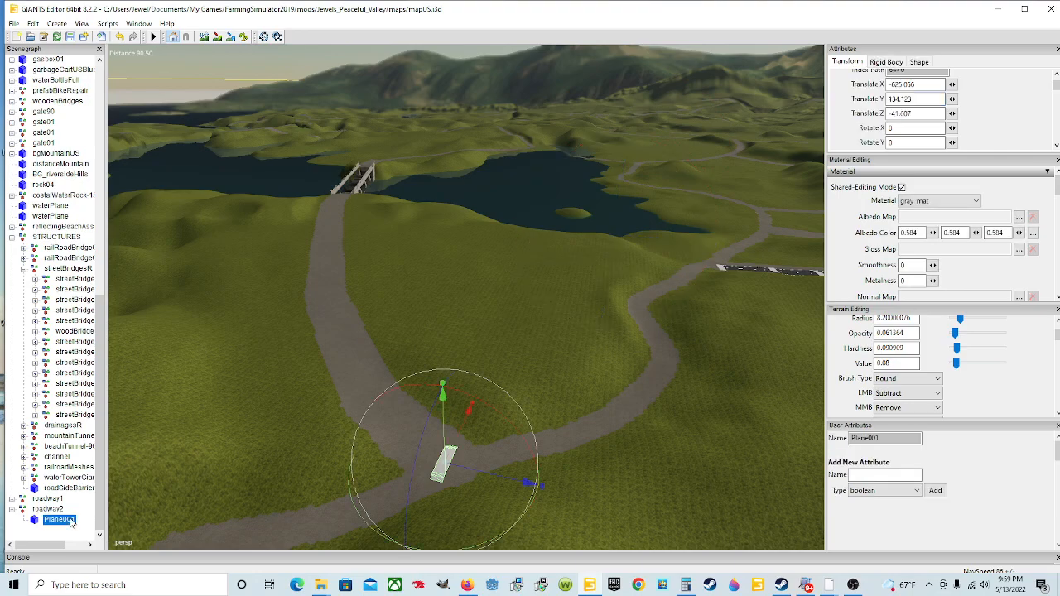
left_click(33, 25)
left_click(64, 90)
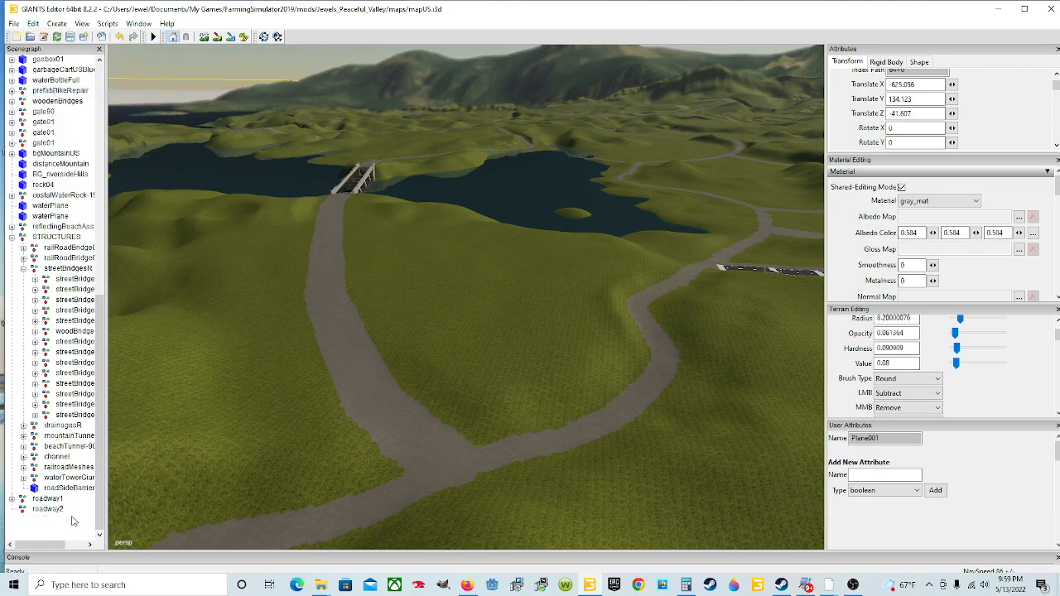
left_click(34, 23)
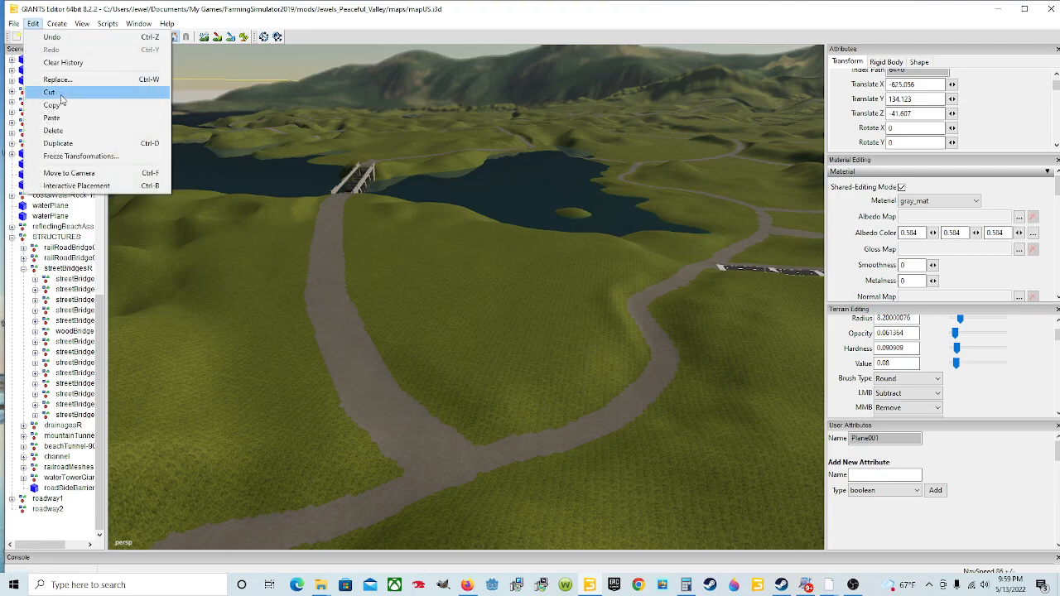
left_click(51, 118)
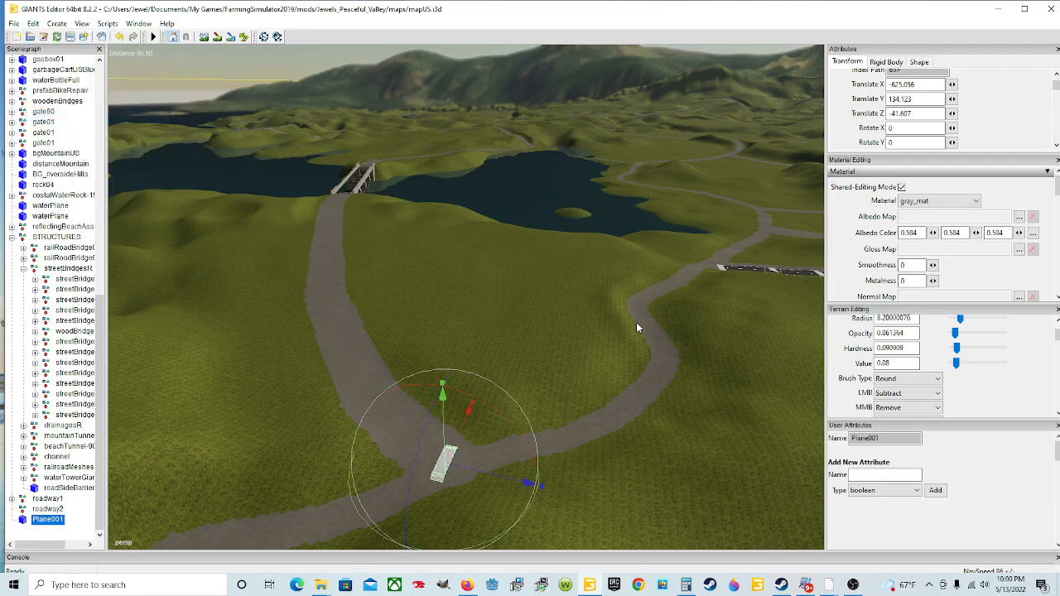
Try Rotate Y values of 90, 180 and 160 on the roadway2 group, checking its axes against the roads
left_click(50, 508)
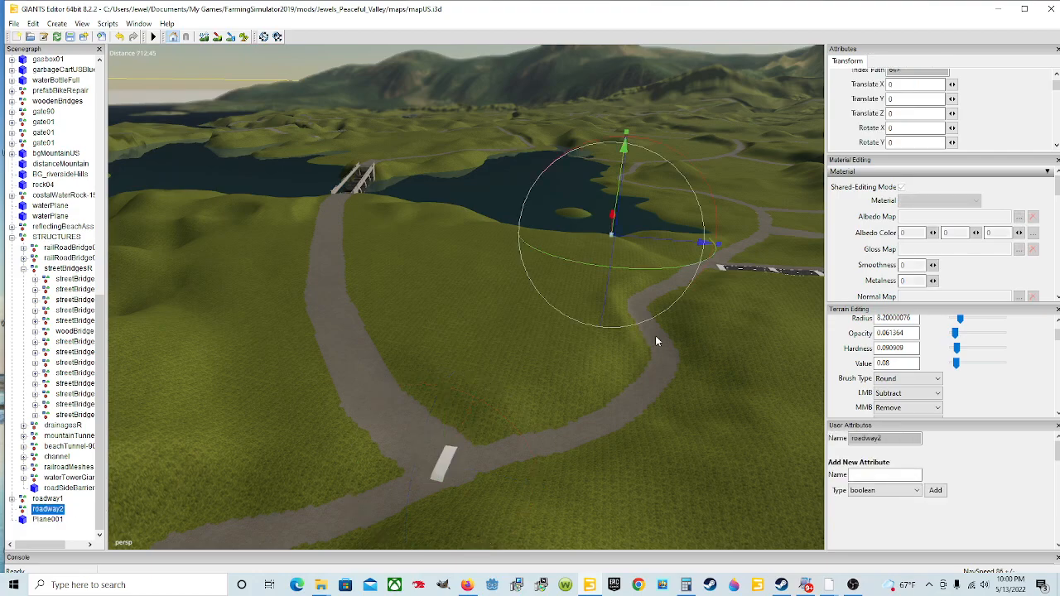
left_click(898, 142)
type("90")
key("BackSpace")
key("BackSpace")
type("180")
key("BackSpace")
key("BackSpace")
type("160")
left_click_drag(611, 266, 523, 342, "alt")
scroll(525, 339, "down", 5)
left_click_drag(582, 362, 657, 378, "alt")
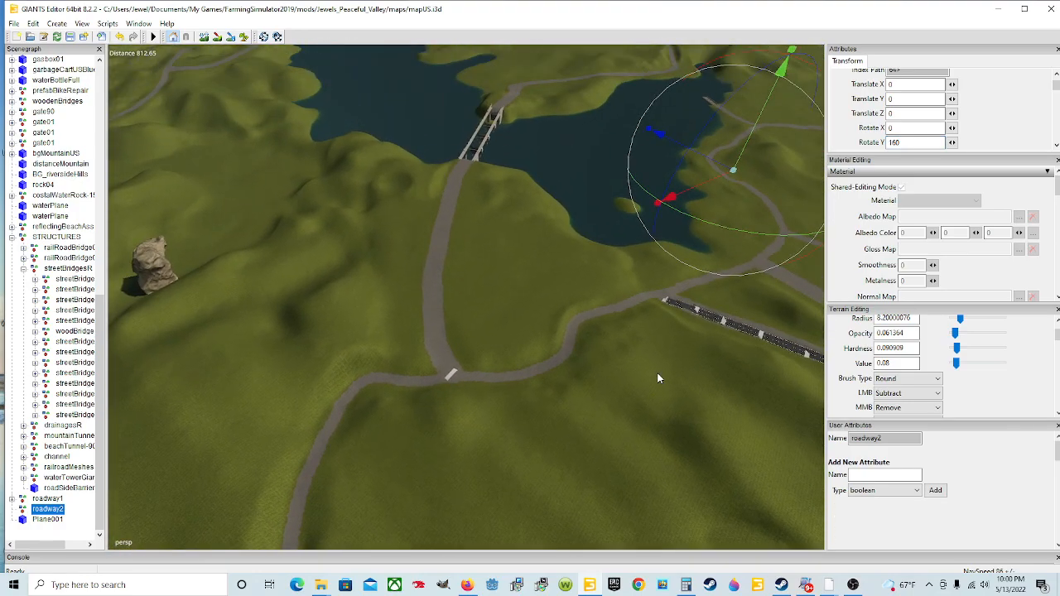
Try Rotate Y values of 150 and 140 on the roadway2 group
left_click(895, 142)
double_click(895, 142)
type("150")
key("Return")
key("BackSpace")
key("BackSpace")
type("40")
left_click_drag(563, 247, 598, 300, "alt")
scroll(528, 262, "down", 3)
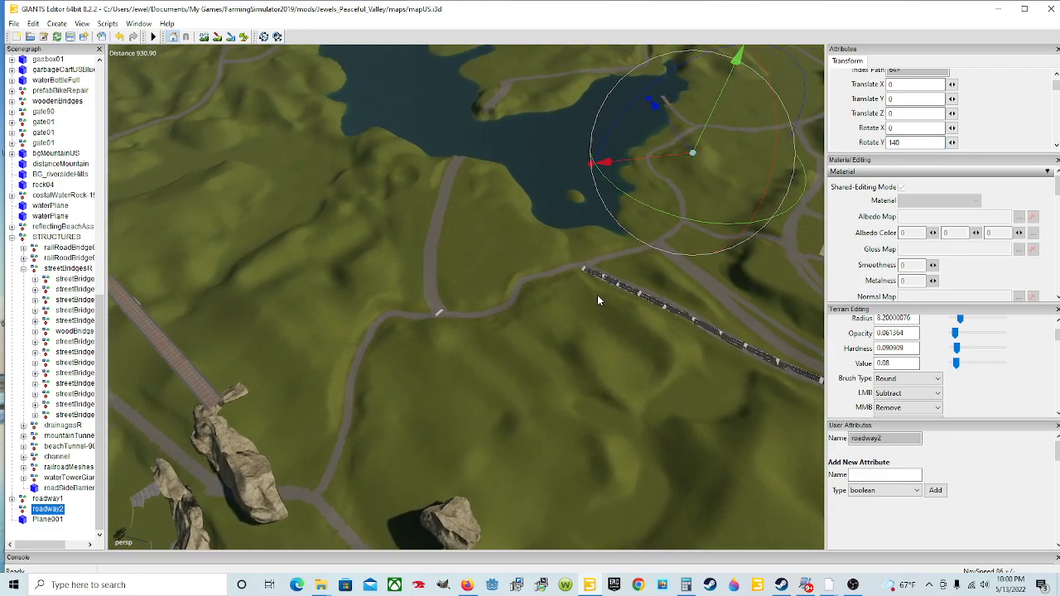
Set the roadway2 group's Rotate Y to 130
double_click(894, 142)
type("130")
key("Return")
right_click_drag(635, 266, 587, 285)
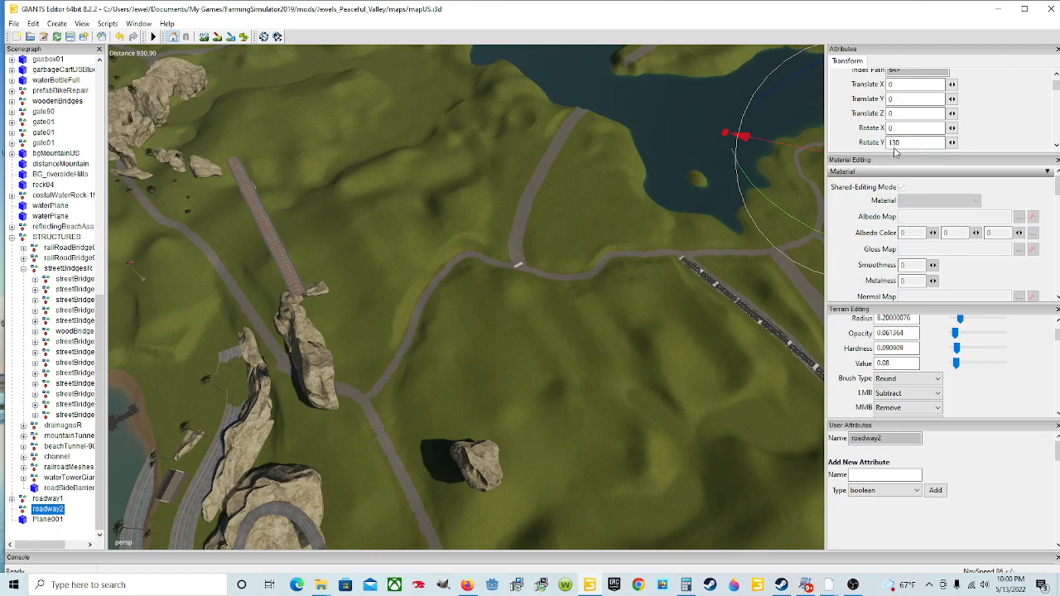
Examine the rotated roadway2 group's axes against the roads and the marker at the junction
right_click_drag(793, 213, 655, 234)
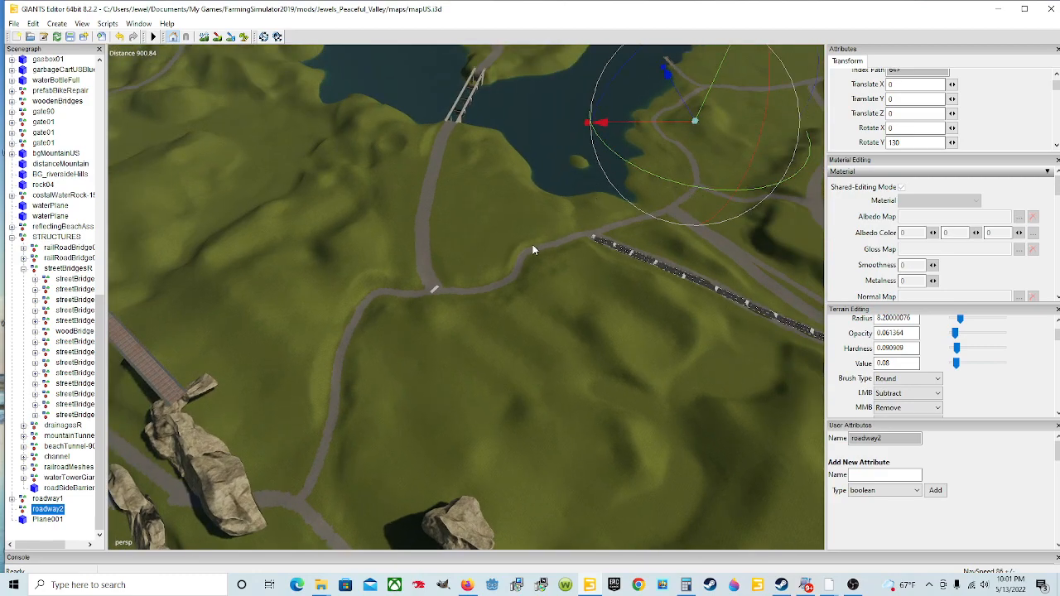
right_click_drag(606, 255, 549, 264)
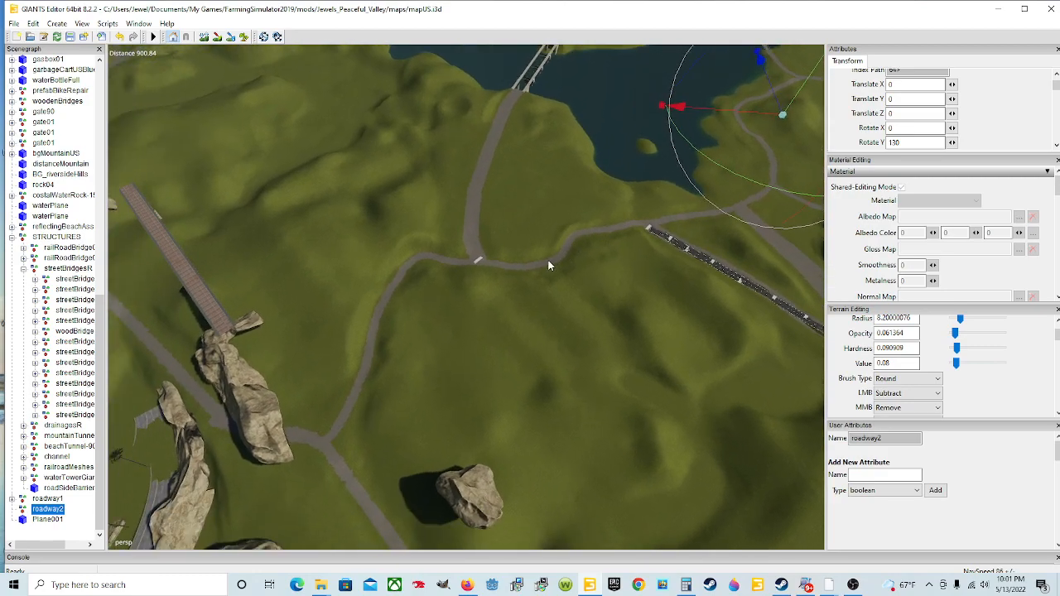
scroll(513, 271, "up", 8)
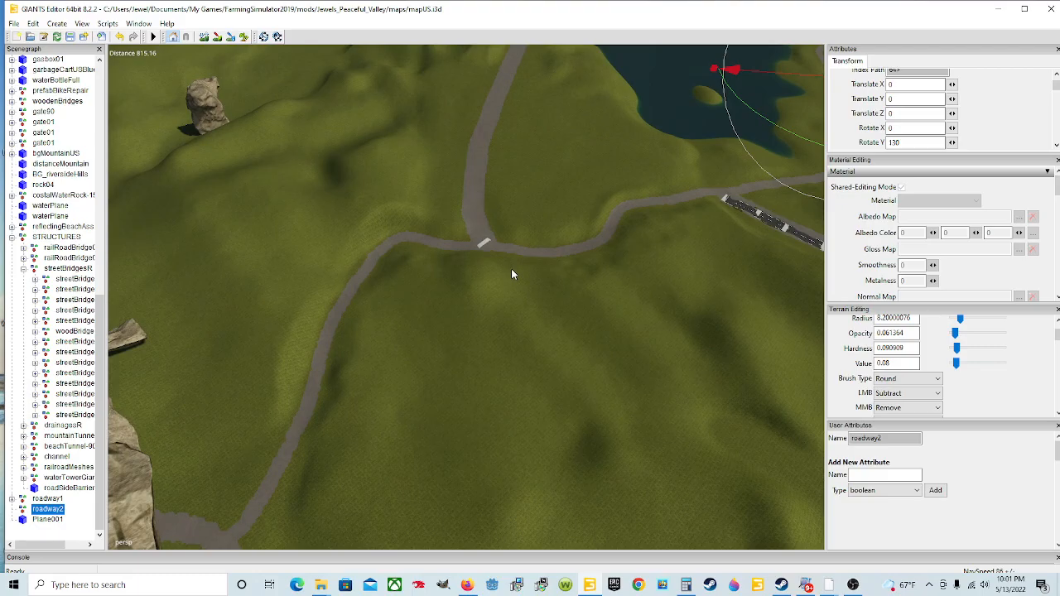
scroll(509, 272, "up", 3)
right_click_drag(508, 284, 518, 239)
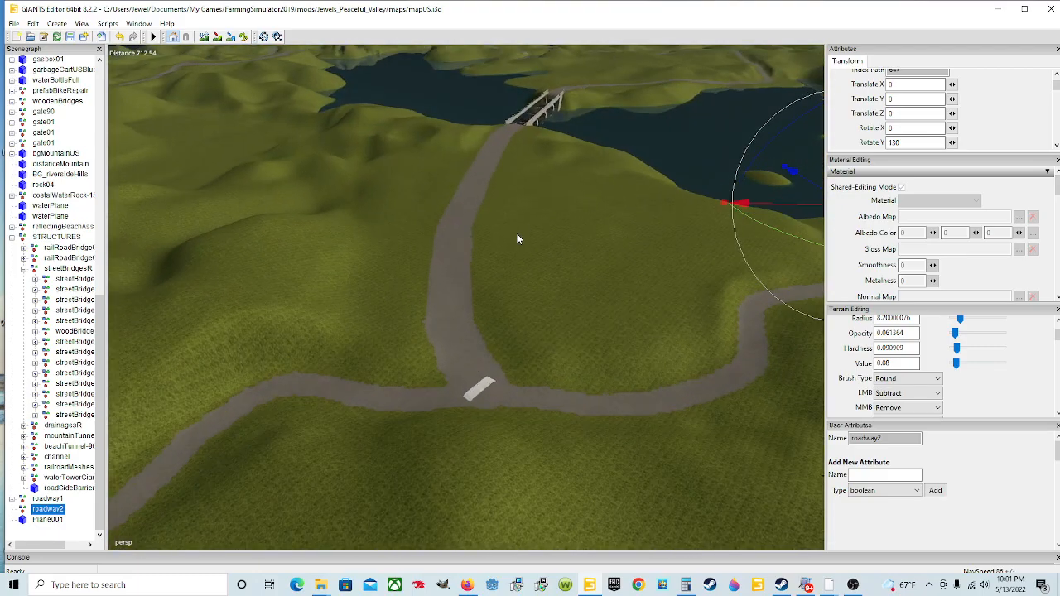
scroll(513, 241, "up", 2)
scroll(480, 291, "up", 5)
left_click_drag(511, 236, 530, 267, "alt")
scroll(566, 203, "down", 3)
scroll(566, 204, "down", 3)
scroll(571, 207, "up", 5)
scroll(509, 259, "down", 2)
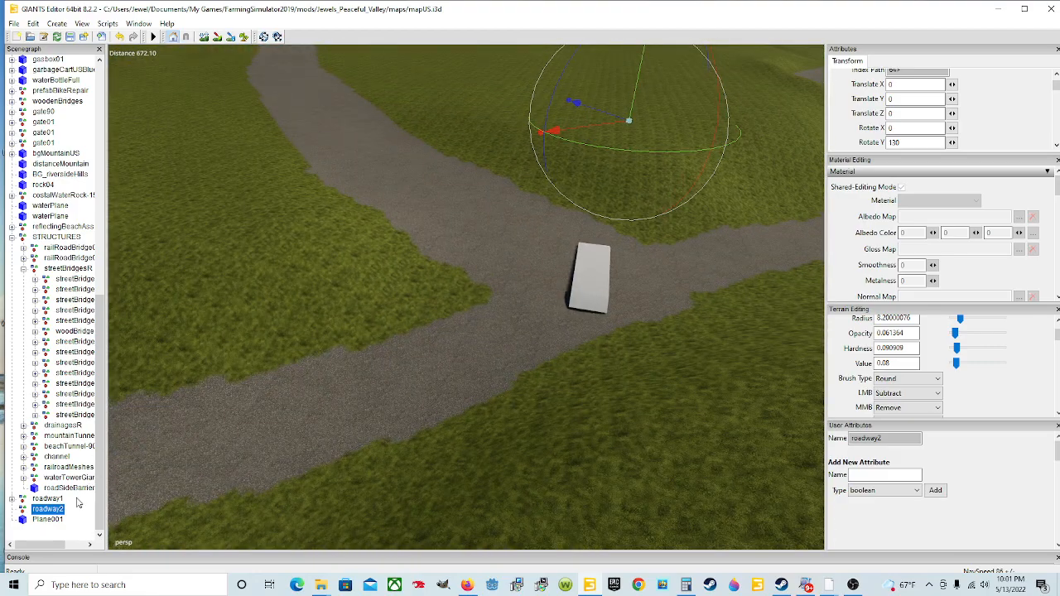
Cut the Plane001 marker from the scene root and paste it into the roadway2 group
left_click(58, 521)
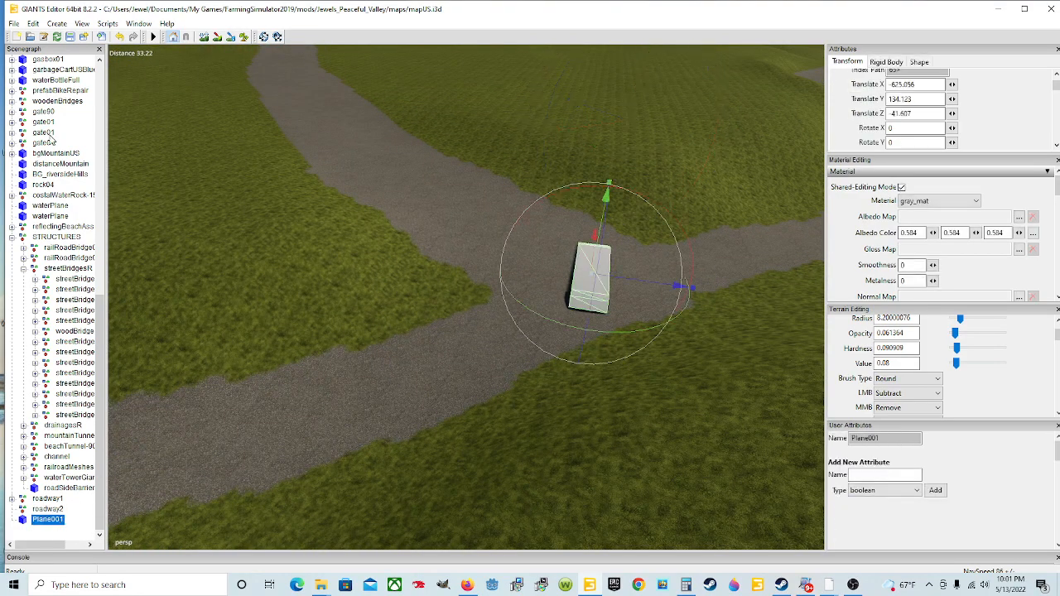
left_click(33, 23)
left_click(68, 92)
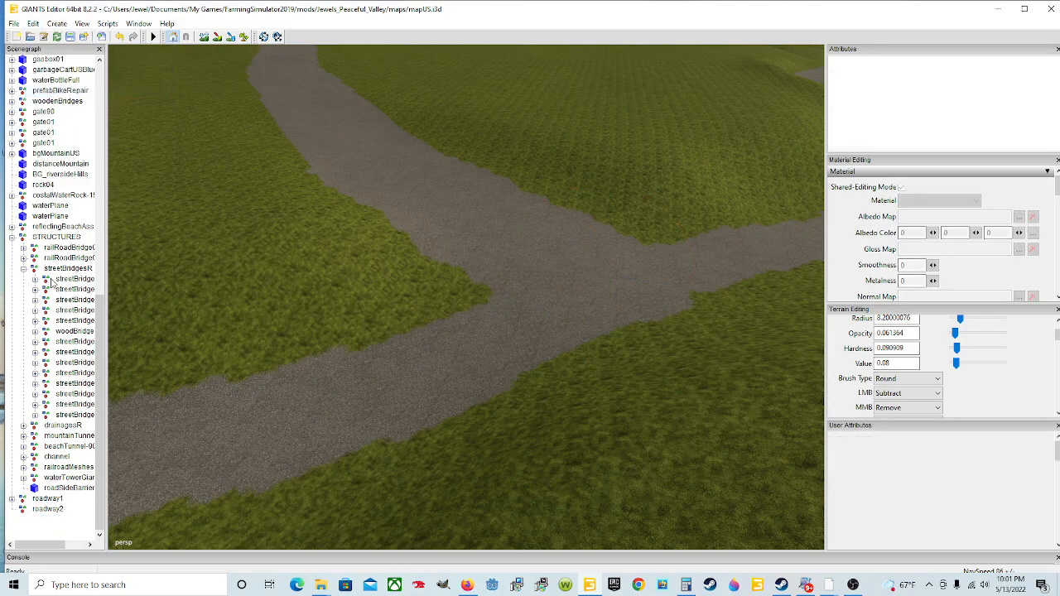
left_click(51, 510)
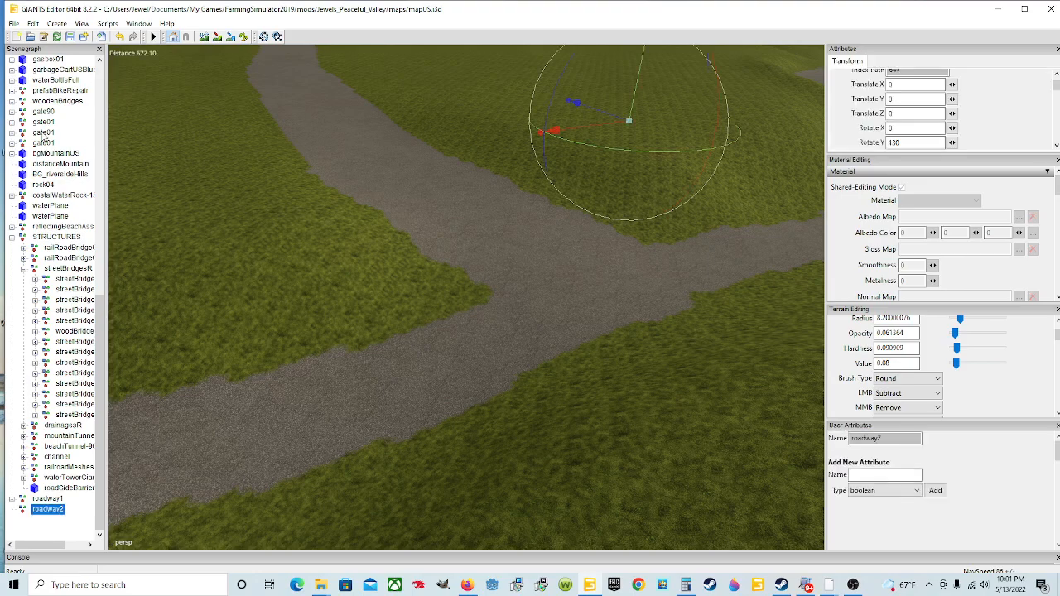
left_click(33, 24)
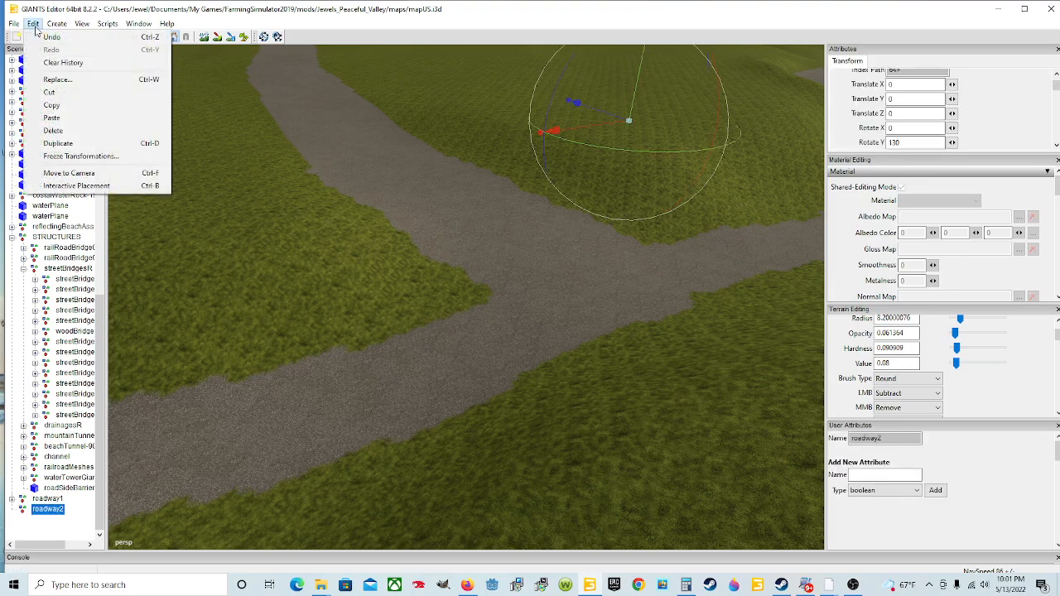
left_click(67, 120)
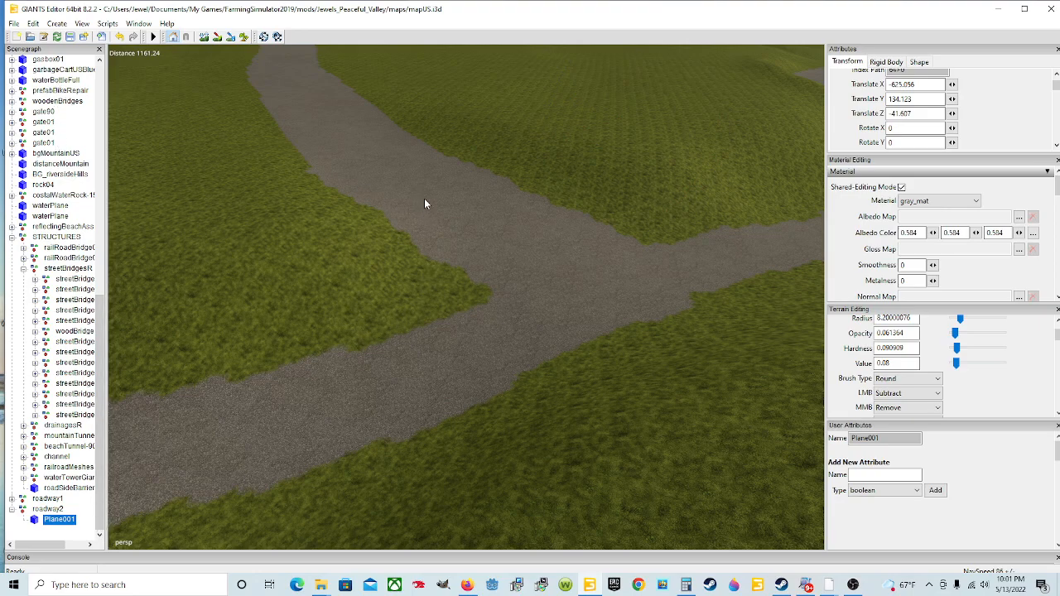
Place the grouped Plane001 at the road junction with Interactive Placement and rotate it to about 9.87 on Y
key("ctrl+b")
left_click(579, 276)
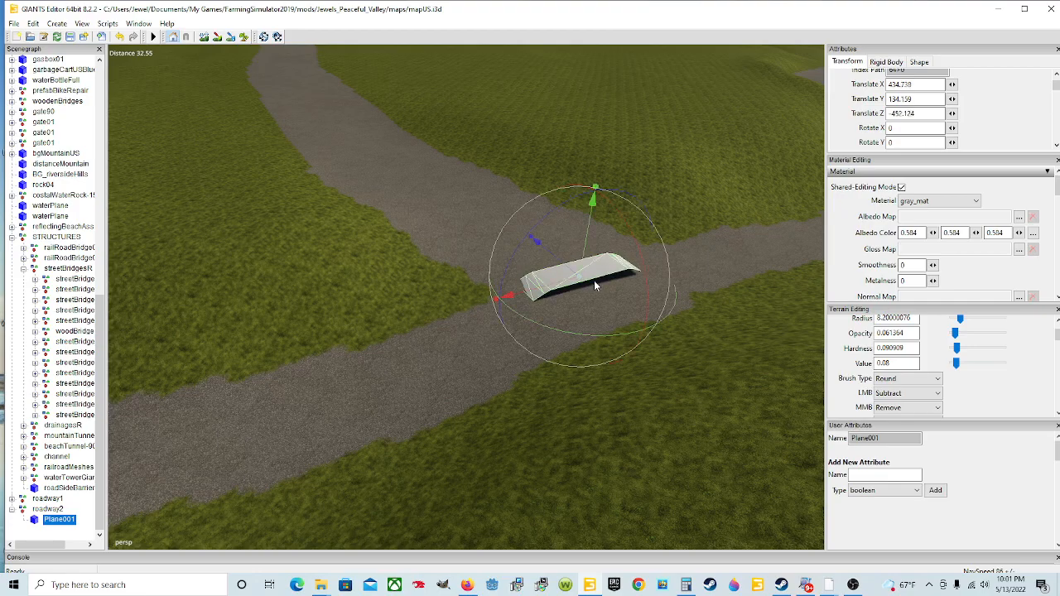
scroll(589, 294, "up", 6)
left_click_drag(555, 332, 390, 301, "alt")
scroll(414, 276, "down", 6)
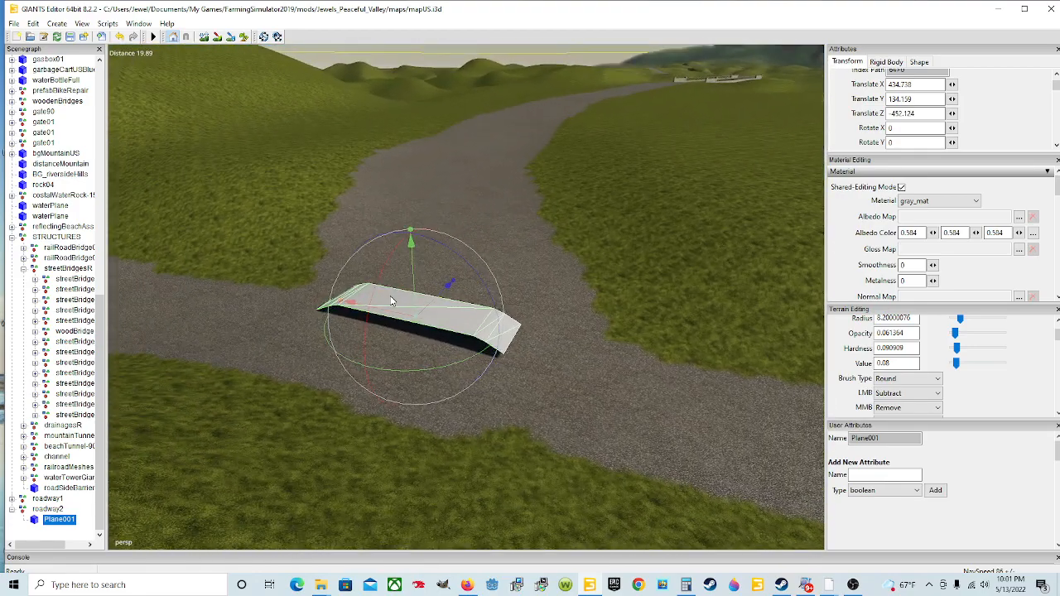
left_click_drag(451, 362, 472, 369)
Shift Plane001 along its local Z axis at the junction to about Translate X 435.02, Z -450.48
left_click_drag(472, 370, 369, 348, "alt")
scroll(543, 330, "up", 6)
scroll(372, 348, "down", 5)
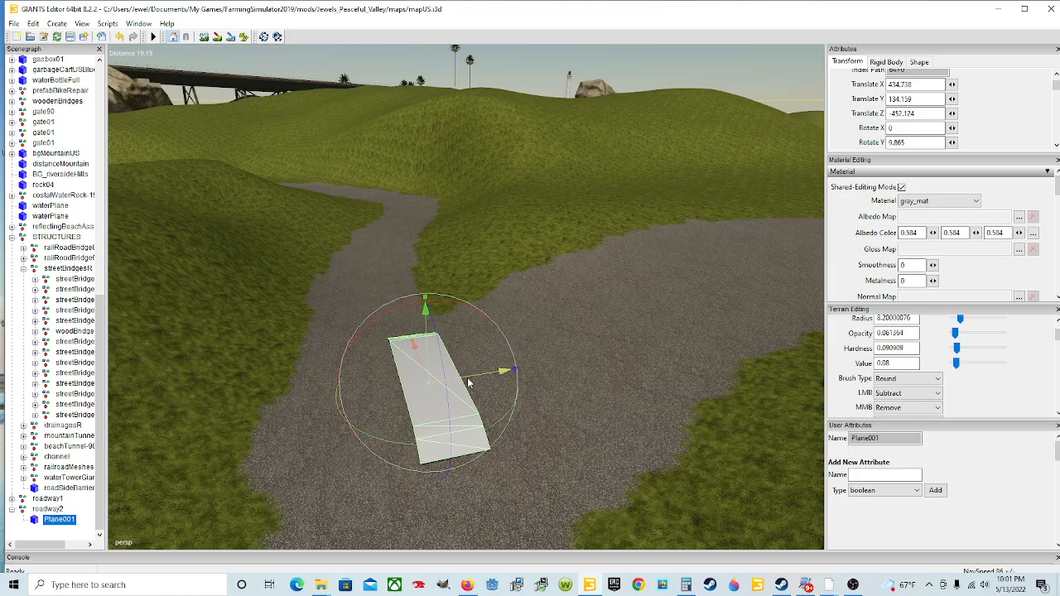
left_click_drag(469, 381, 579, 419)
scroll(556, 395, "up", 3)
scroll(500, 413, "down", 4)
scroll(547, 420, "down", 2)
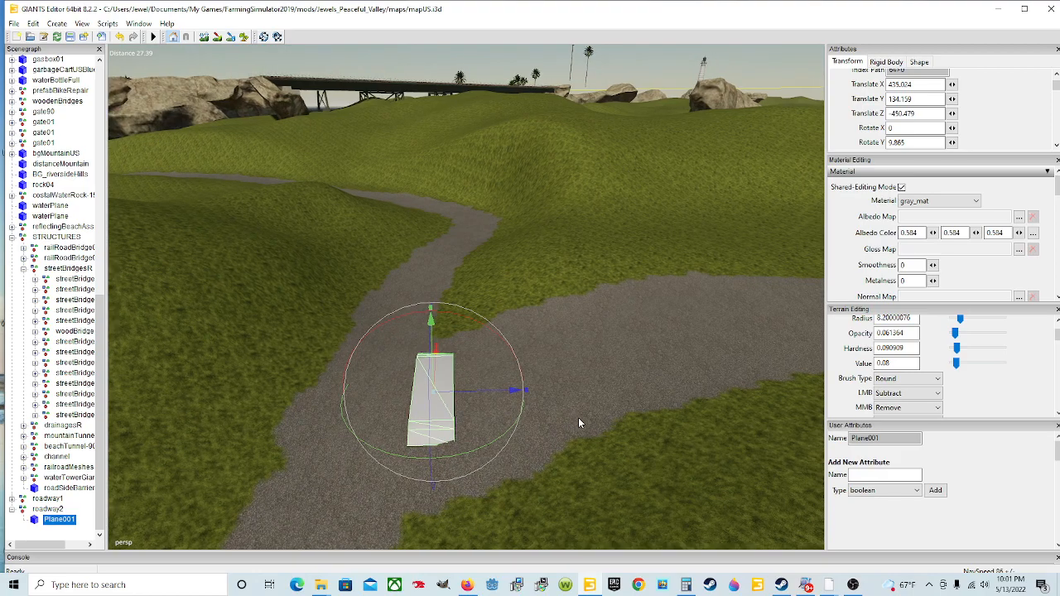
scroll(516, 447, "down", 2)
mouse_move(516, 448)
left_mouse_down("alt")
mouse_move(535, 448)
mouse_move(523, 449)
left_mouse_up("alt")
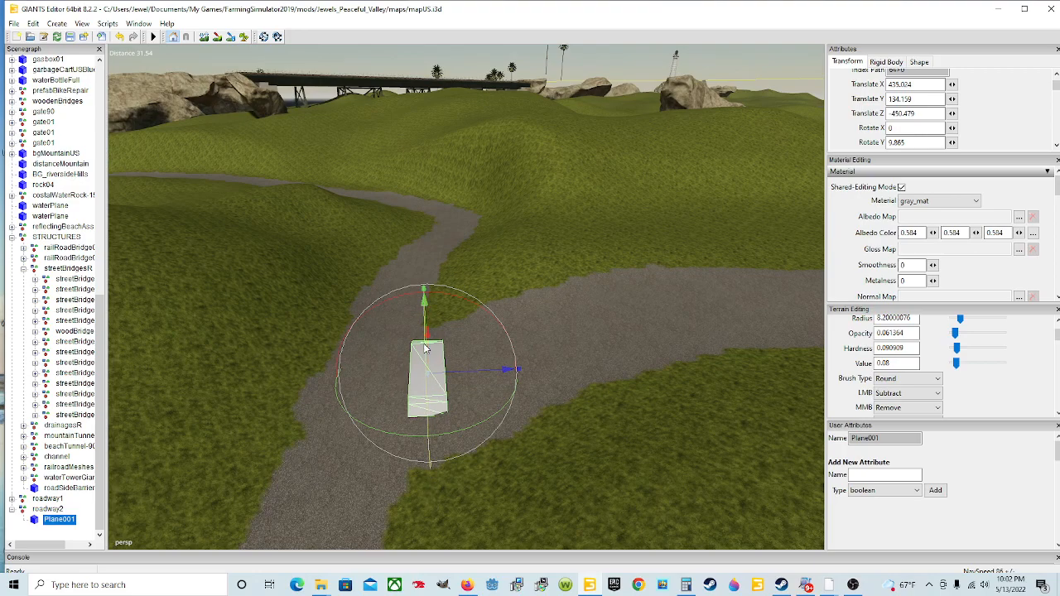
Fine-tune Plane001 at the junction to about Rotate Y 5.16, Translate X 434.96 and Translate Z -451.30
left_click_drag(461, 437, 499, 419)
scroll(479, 457, "down", 3)
scroll(513, 420, "up", 3)
scroll(500, 421, "down", 1)
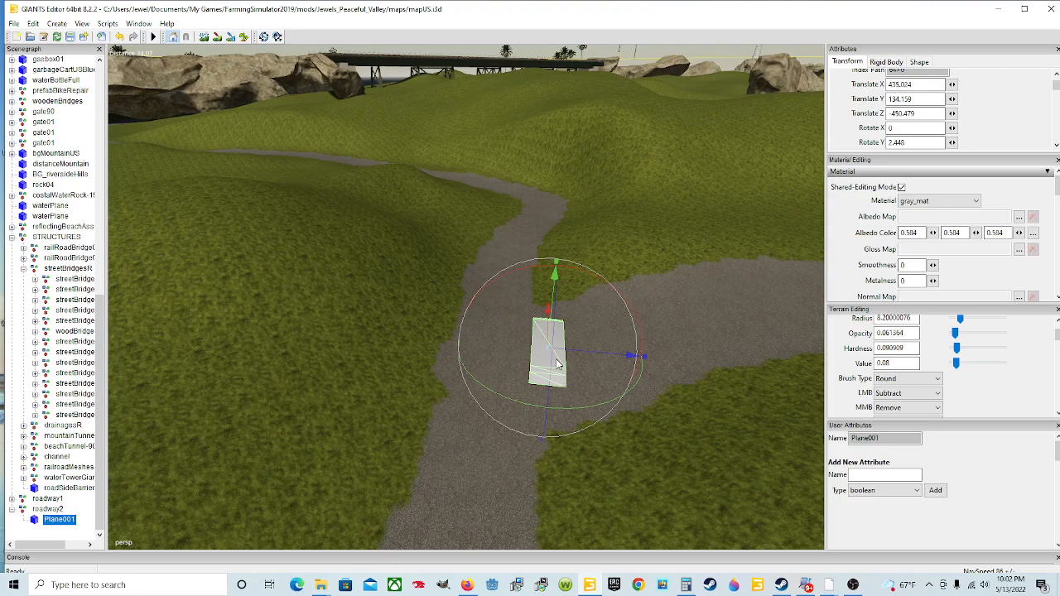
left_click_drag(573, 406, 576, 412)
left_click_drag(593, 359, 576, 349)
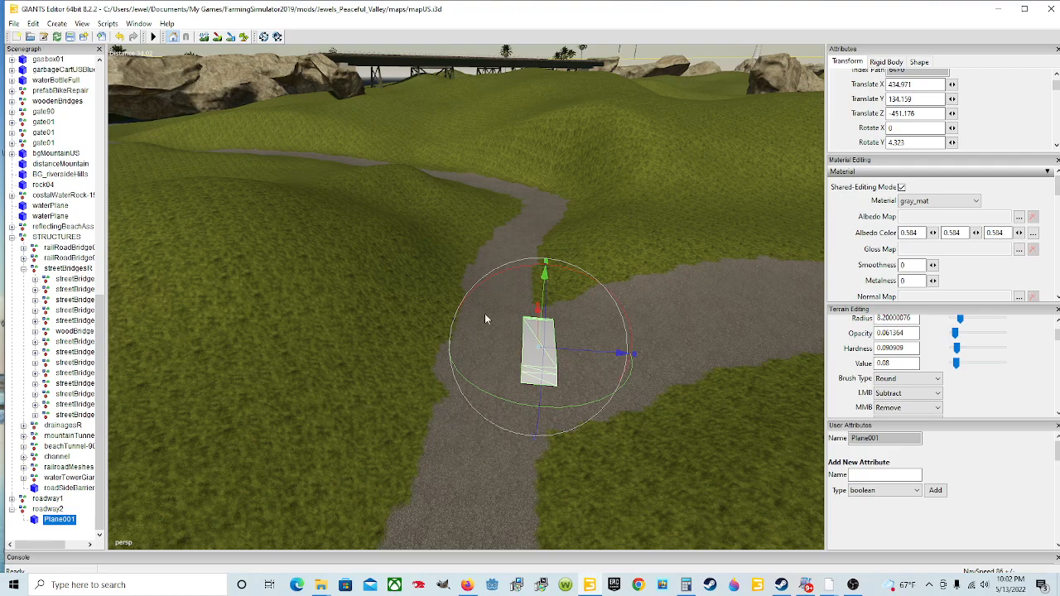
left_click_drag(553, 408, 557, 409)
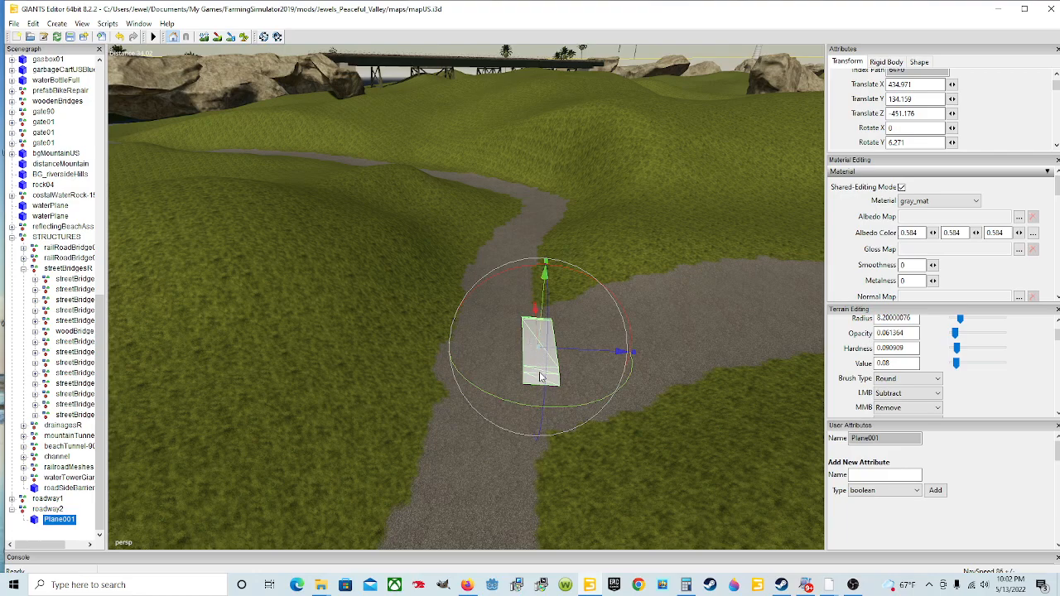
left_click_drag(561, 412, 559, 408)
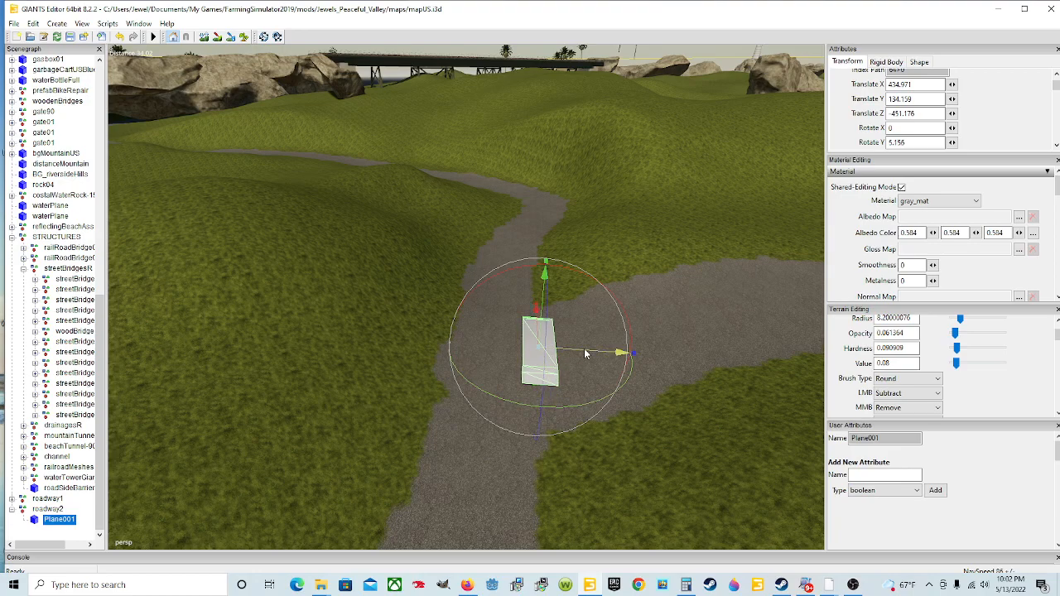
left_click_drag(584, 349, 582, 349)
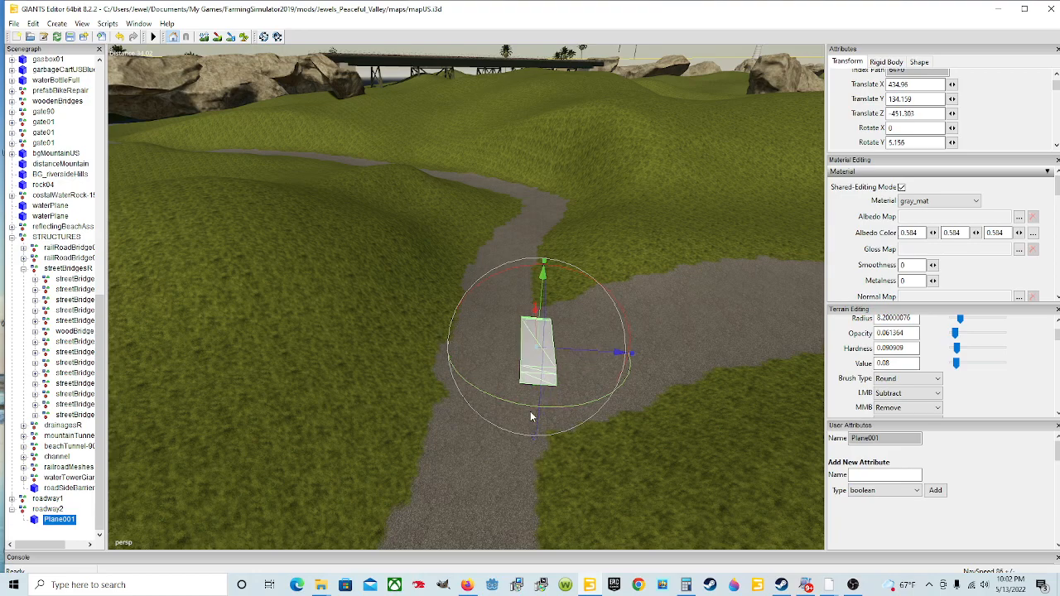
Duplicate Plane001 and move the copy up the wider side road to about Translate X 437.19, Y 137.65, Z -426.59
left_click_drag(531, 412, 539, 364, "alt")
scroll(482, 396, "up", 3)
left_click_drag(482, 397, 644, 436, "alt")
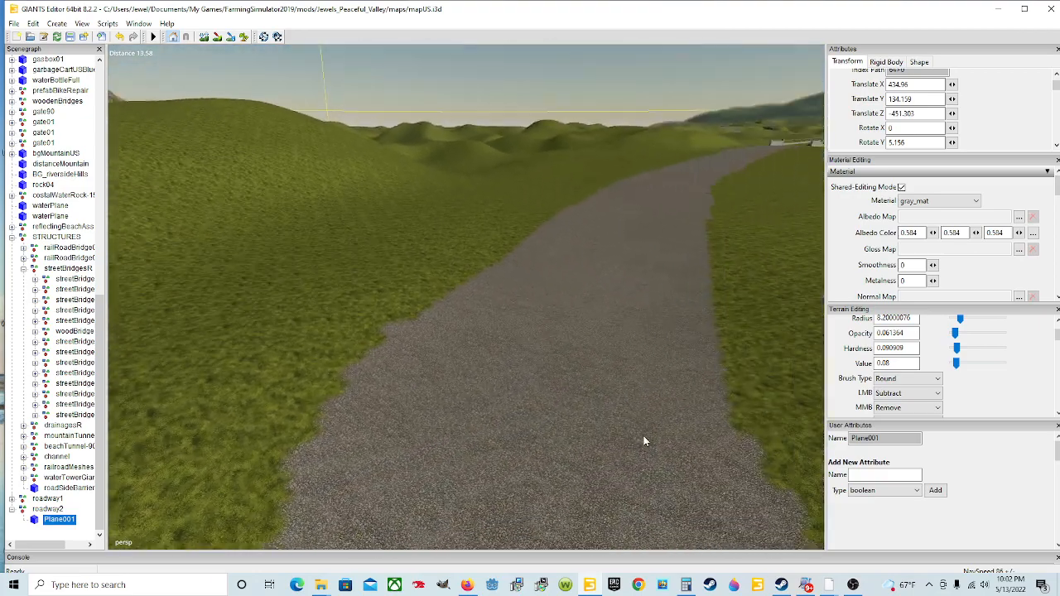
scroll(644, 440, "down", 3)
left_click_drag(570, 394, 595, 435, "alt")
scroll(595, 435, "down", 3)
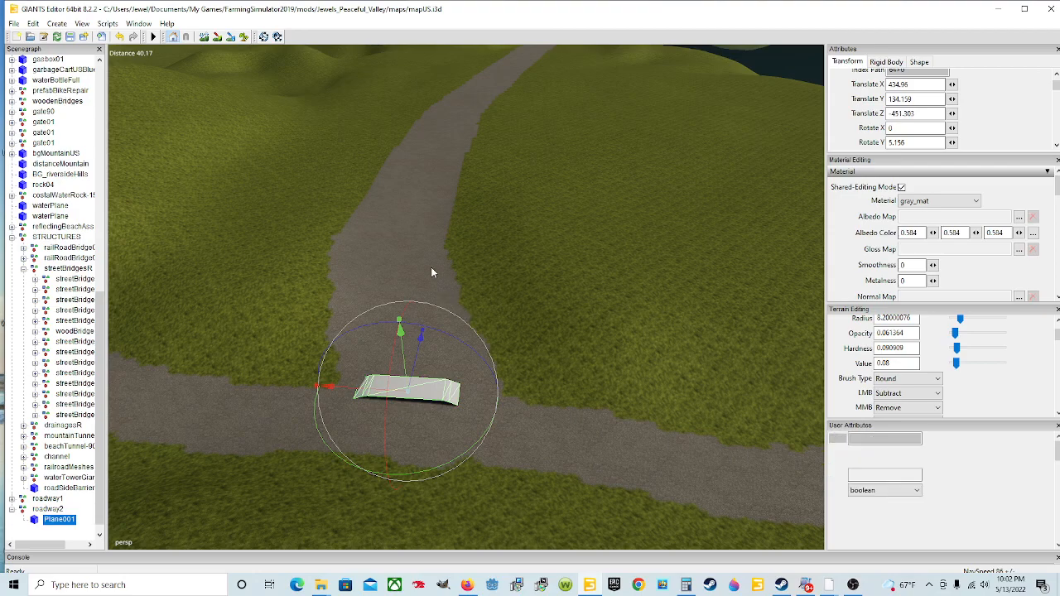
key("ctrl+d")
left_click_drag(414, 363, 485, 175)
left_click_drag(443, 217, 430, 188)
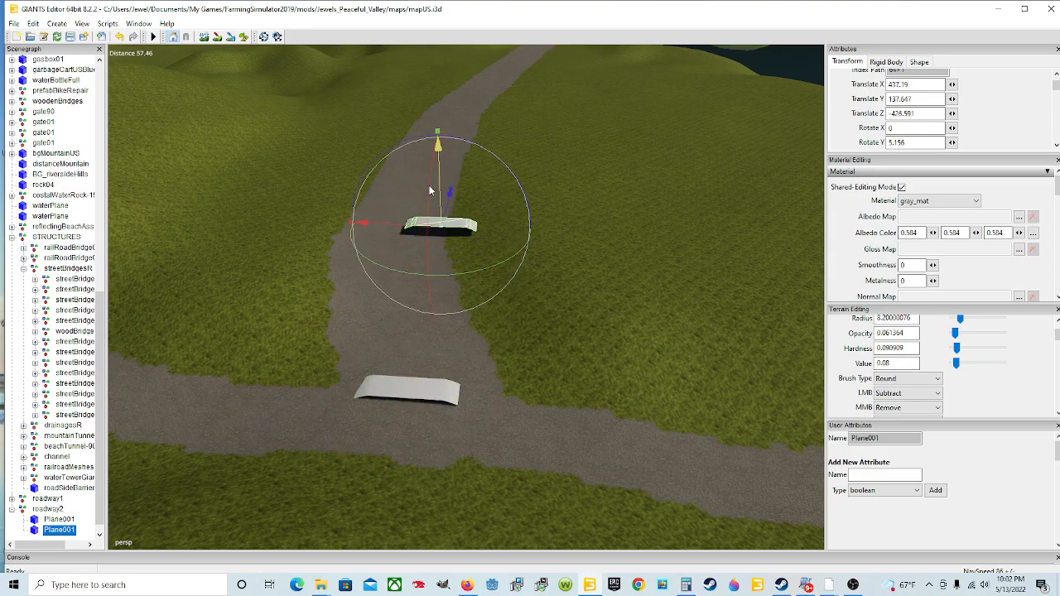
Set the copy onto the side road at about X 442.38, Y 136.43, Z -427.03 and tilt it to about Rotate X -9.96
left_click_drag(423, 231, 454, 318)
scroll(447, 233, "up", 3)
scroll(463, 221, "up", 4)
scroll(502, 320, "down", 3)
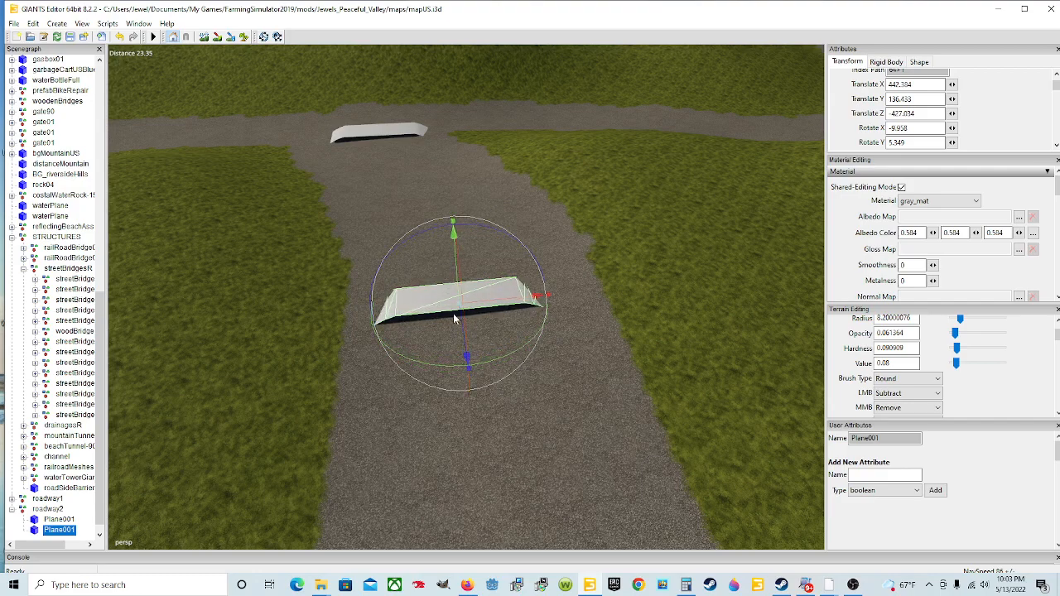
Lower the junction marker to about Translate Y 134.10 and tilt it to about Rotate X -0.55, Rotate Y 5.16
left_click(370, 127)
left_click_drag(401, 175, 399, 178, "alt")
key("f")
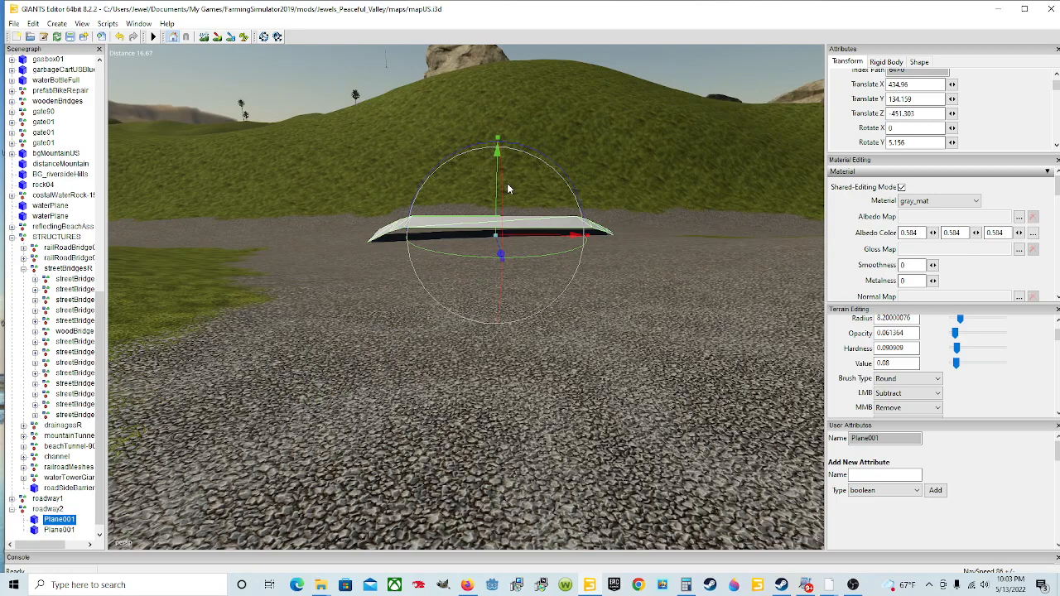
left_click_drag(495, 195, 504, 210)
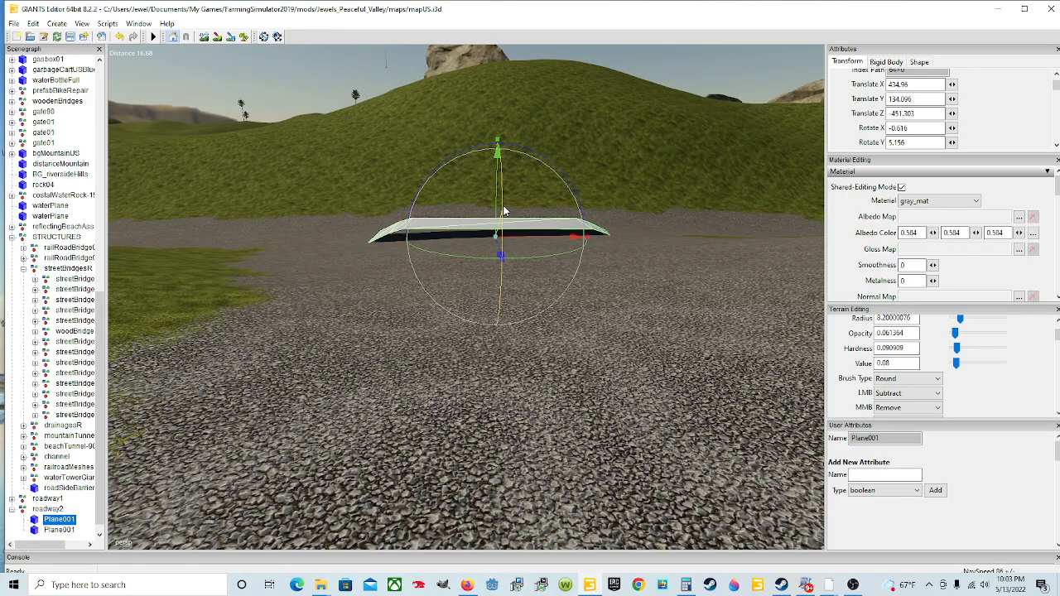
scroll(499, 191, "up", 4)
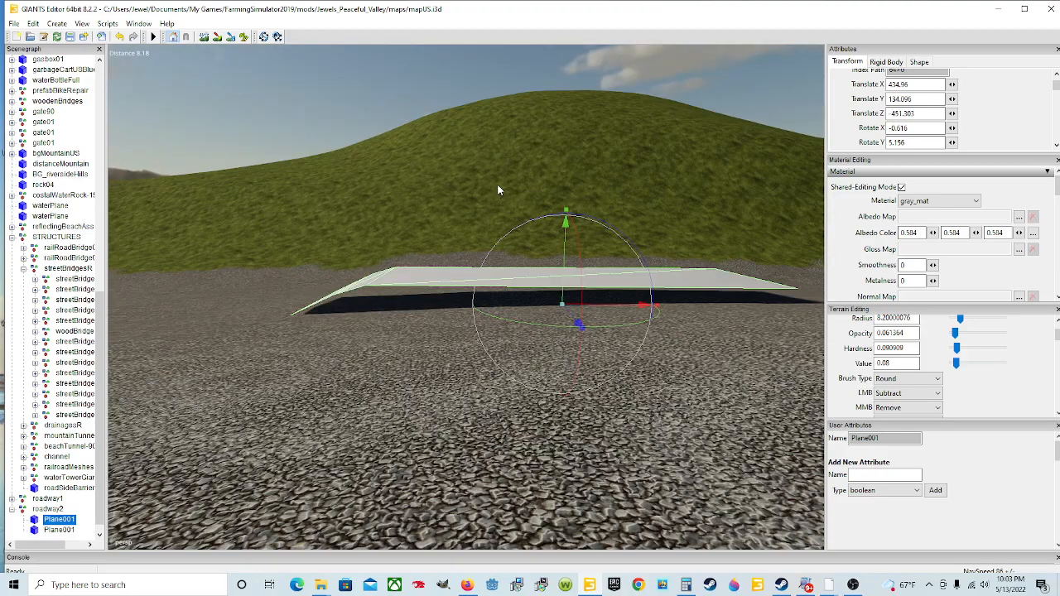
scroll(533, 201, "down", 3)
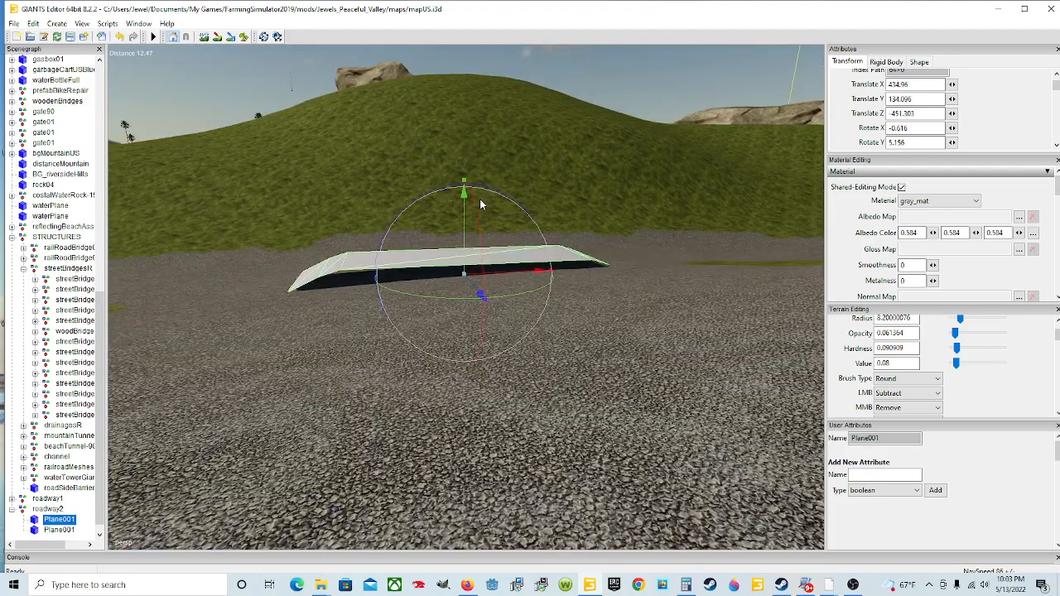
left_click_drag(450, 198, 442, 193)
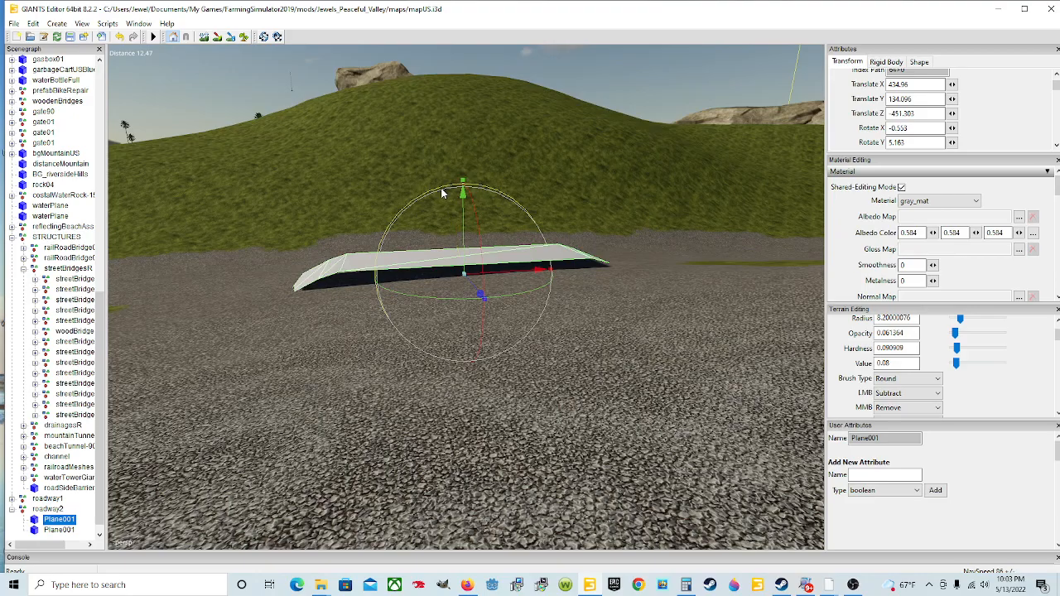
Reduce the tilt of the second marker on the side road to about Rotate X -0.73
scroll(447, 216, "down", 10)
left_click_drag(452, 239, 445, 199, "alt")
scroll(525, 239, "up", 6)
scroll(424, 277, "down", 6)
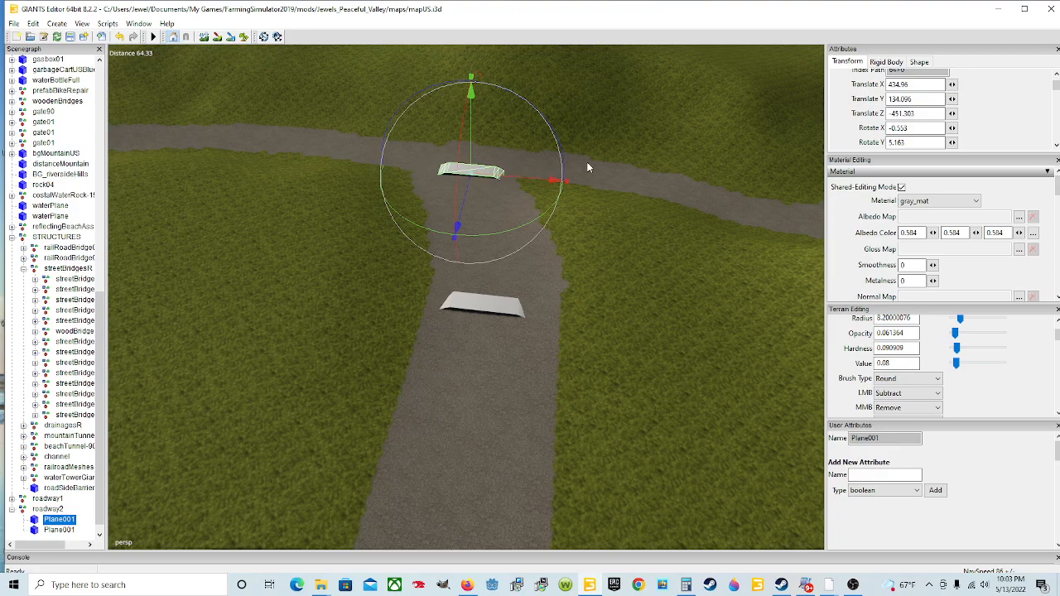
left_click_drag(326, 237, 449, 367, "alt")
scroll(642, 250, "down", 3)
left_click(390, 285)
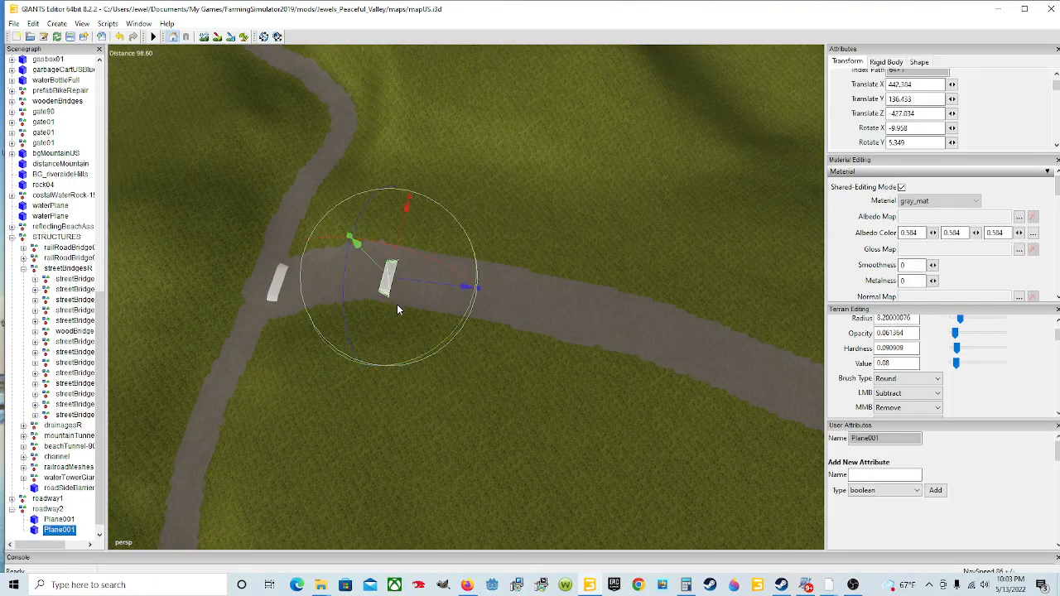
left_click_drag(417, 312, 679, 195, "alt")
scroll(358, 315, "up", 5)
scroll(342, 195, "up", 2)
scroll(342, 200, "up", 4)
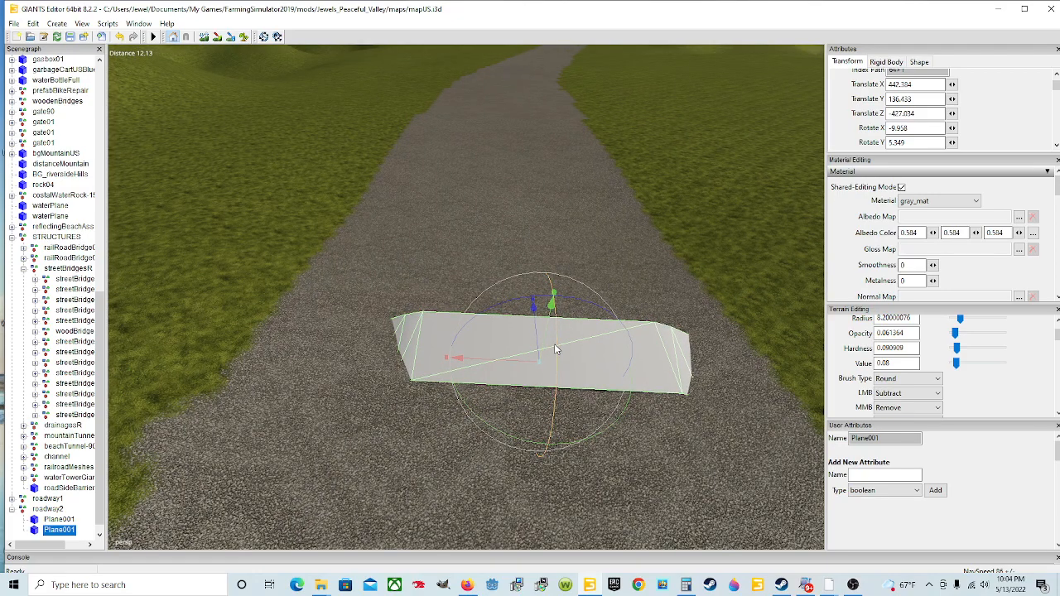
left_click_drag(556, 348, 562, 323)
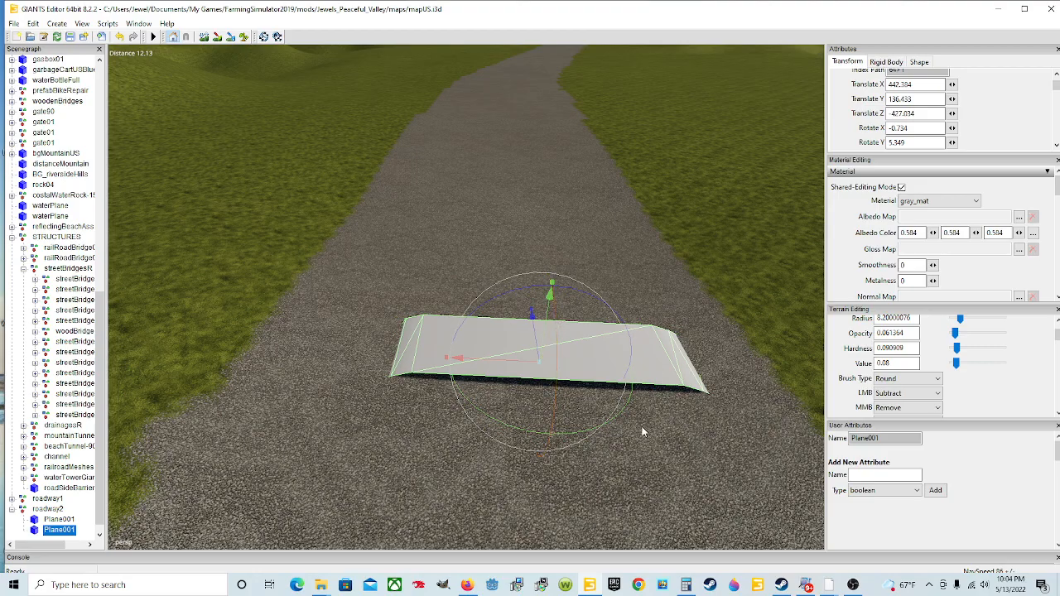
Duplicate the second marker and move the copy farther up the side road to about X 444.11, Y 136.73, Z -408.48
left_click_drag(694, 352, 282, 394, "alt")
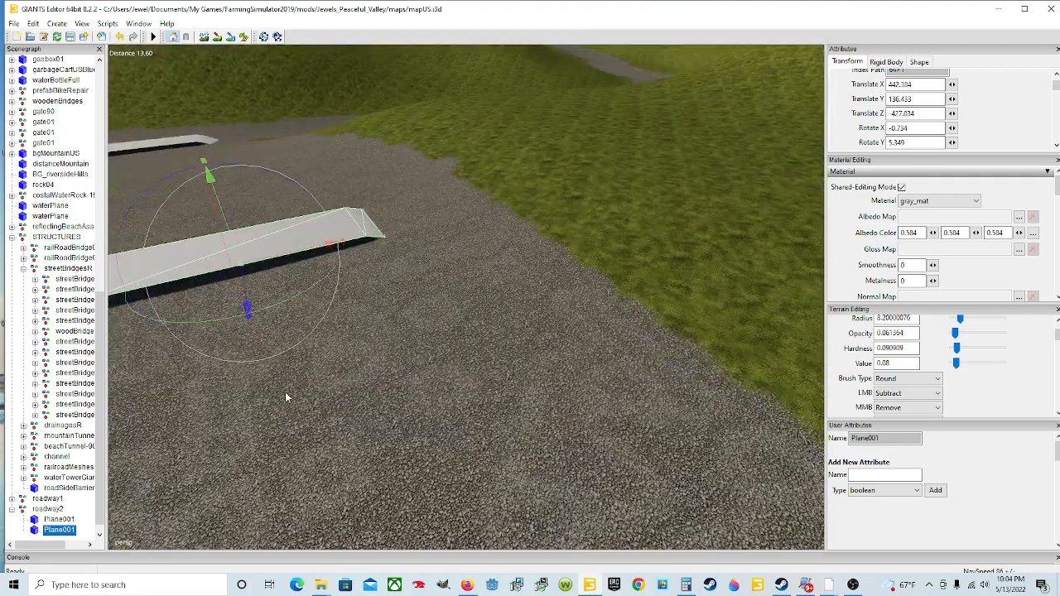
left_click_drag(444, 415, 481, 417, "alt")
scroll(397, 416, "down", 5)
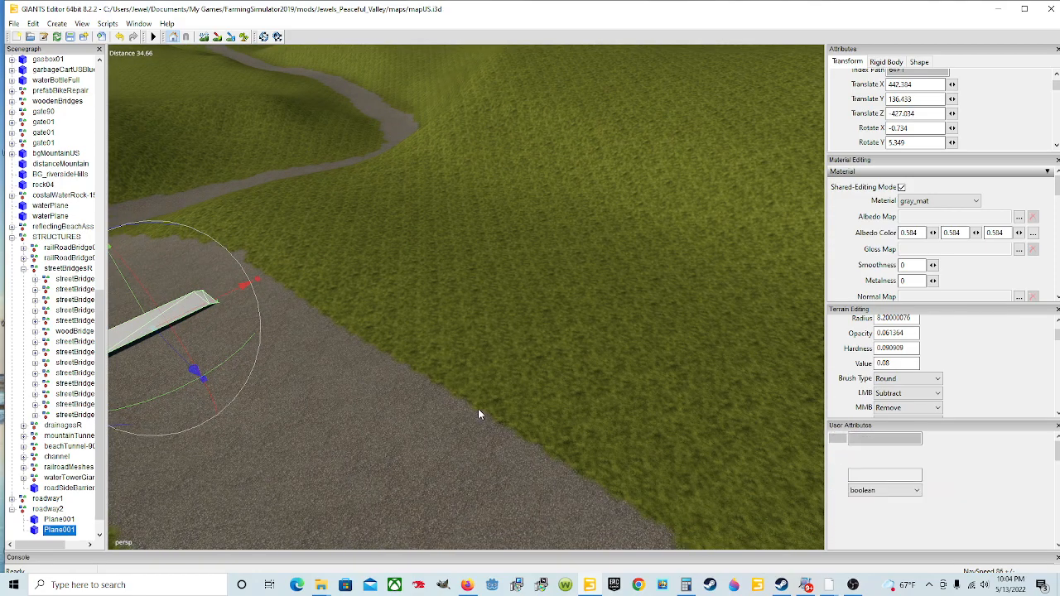
key("ctrl+d")
left_click_drag(190, 366, 480, 393)
scroll(508, 439, "down", 4)
scroll(480, 392, "up", 6)
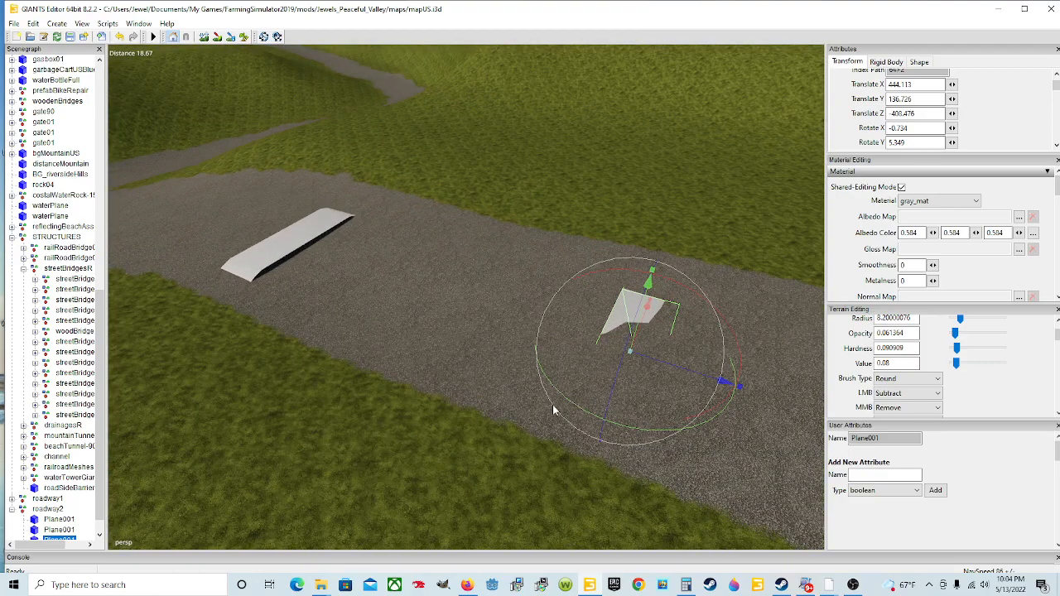
Raise the third marker to about Translate Y 136.92 and tilt it to about Rotate X -0.86, Rotate Y 5.33
left_click_drag(554, 408, 529, 410, "alt")
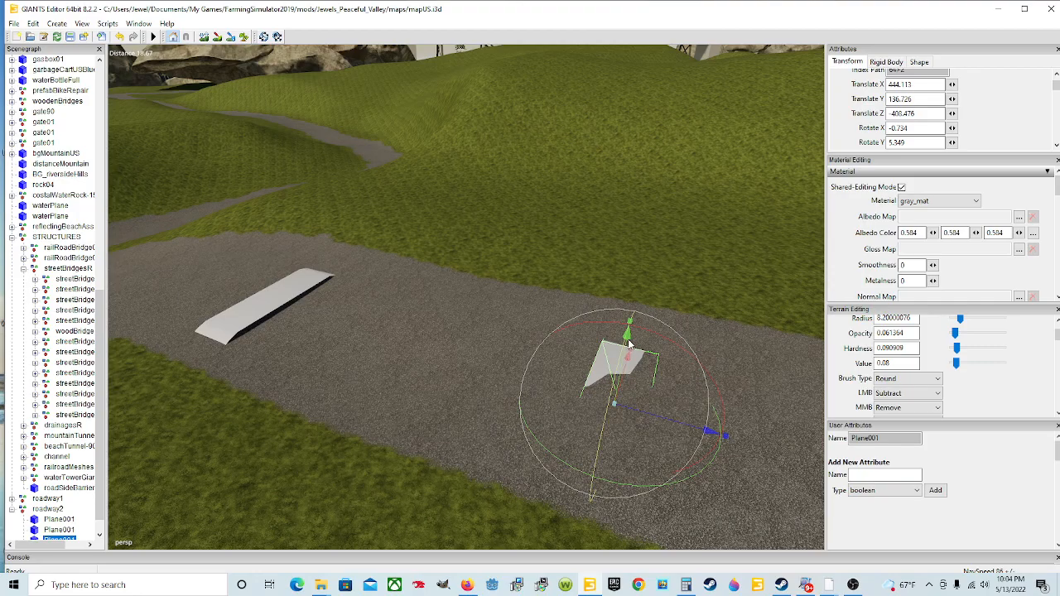
scroll(576, 340, "up", 3)
left_click_drag(521, 372, 714, 359, "alt")
mouse_move(616, 378)
left_mouse_down()
mouse_move(611, 367)
mouse_move(748, 390)
mouse_move(625, 372)
left_mouse_up()
scroll(625, 372, "down", 3)
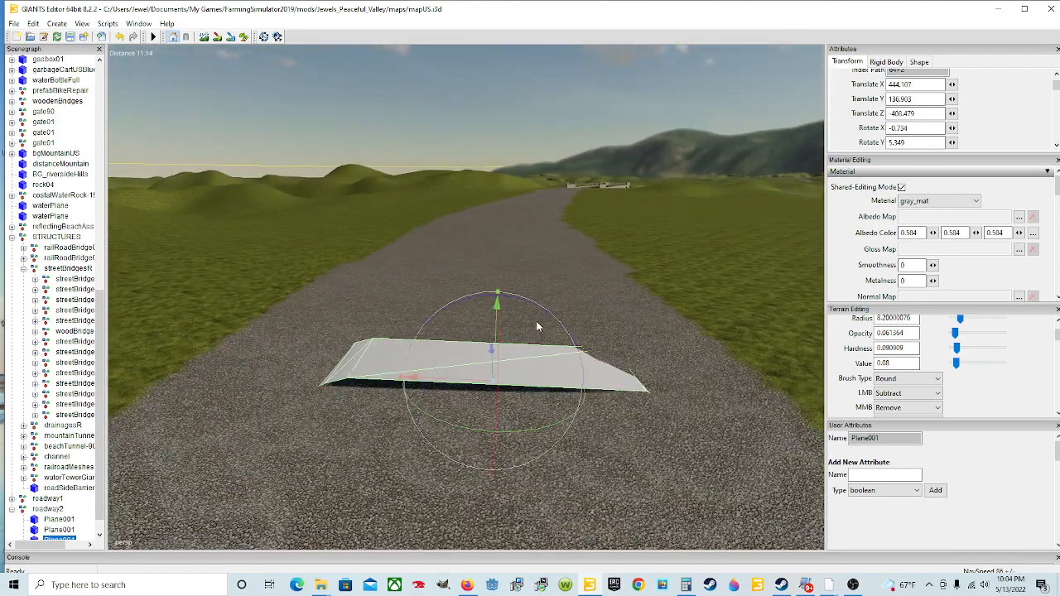
left_click_drag(534, 311, 535, 307)
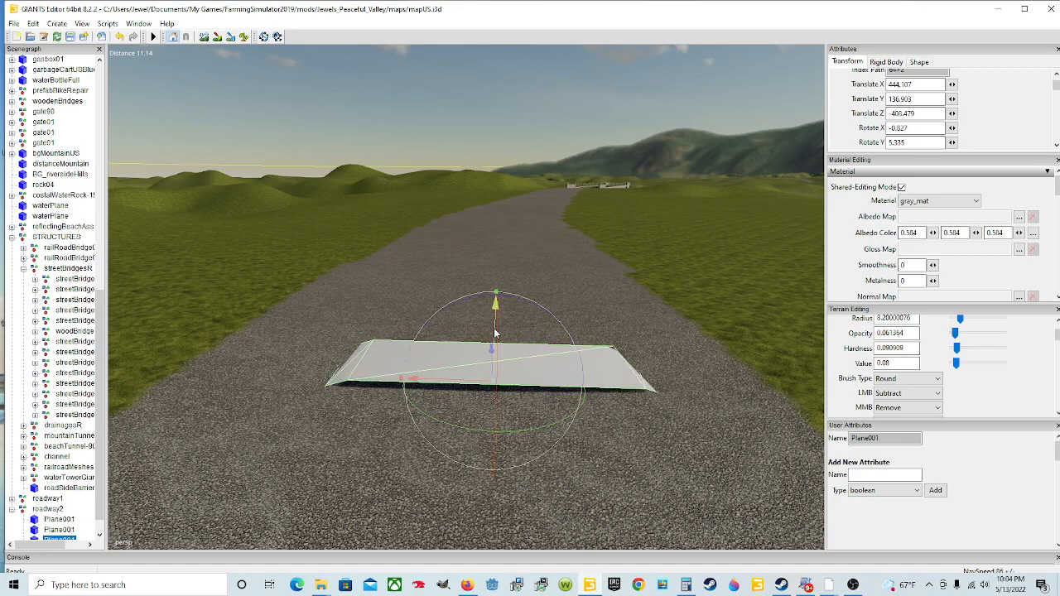
left_click_drag(552, 306, 547, 312)
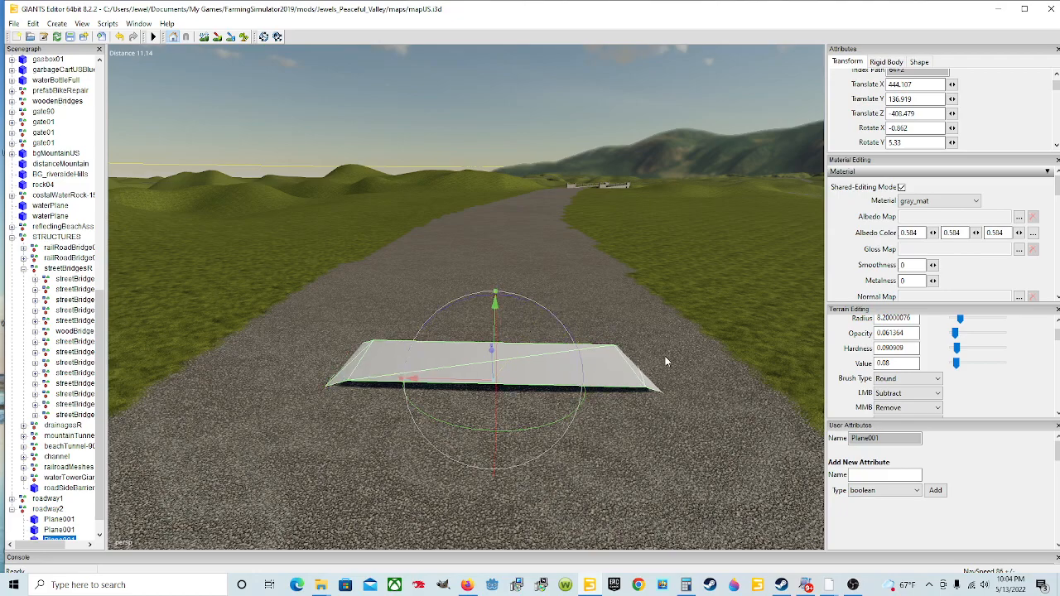
Turn the third marker on the side road to about Rotate Y 2.88
left_click_drag(661, 357, 738, 403, "alt")
scroll(729, 400, "down", 4)
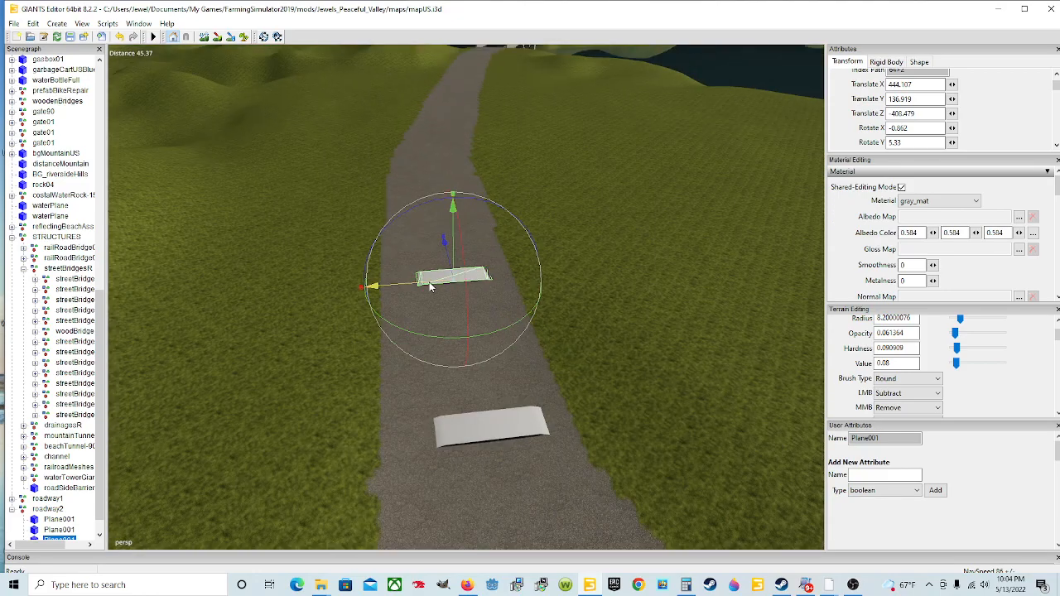
left_click_drag(457, 337, 452, 348)
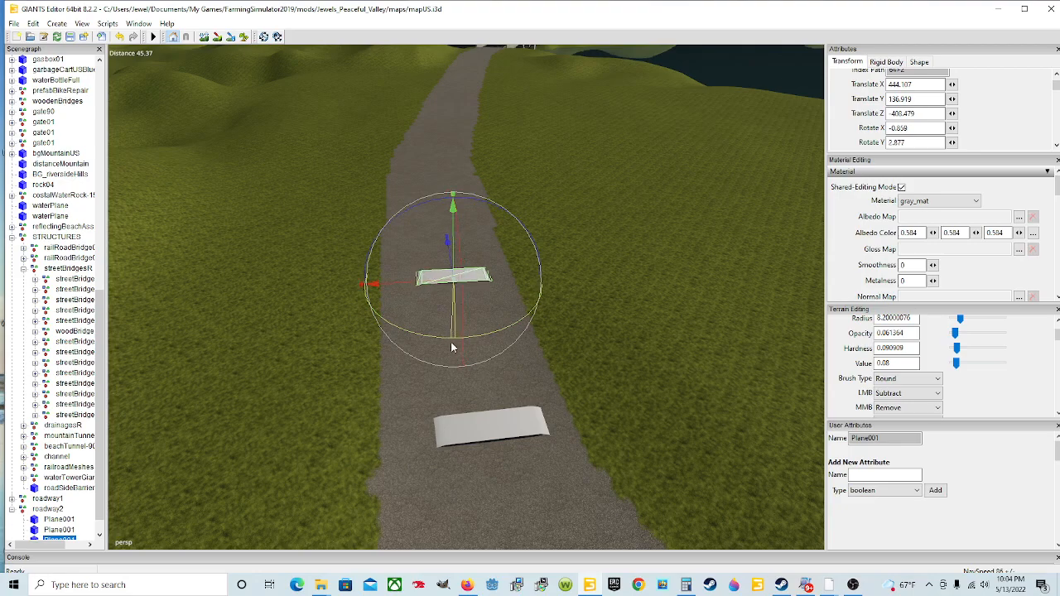
scroll(518, 350, "up", 3)
left_click_drag(517, 350, 471, 374, "alt")
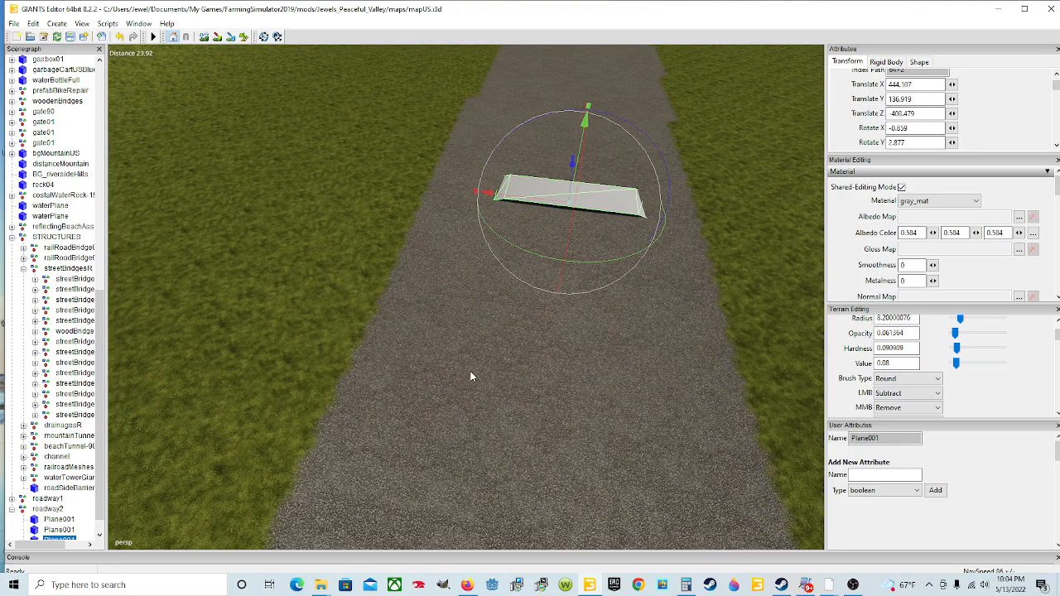
Duplicate the third marker and move the copy farther up the side road to about X 445.80, Y 137.44, Z -374.69
scroll(472, 377, "down", 3)
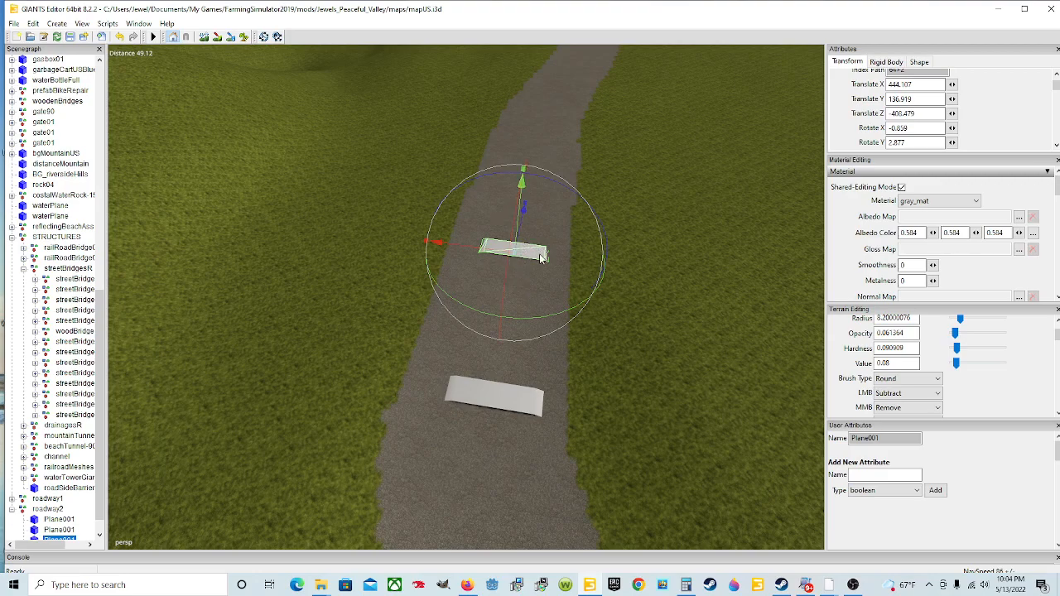
key("ctrl+d")
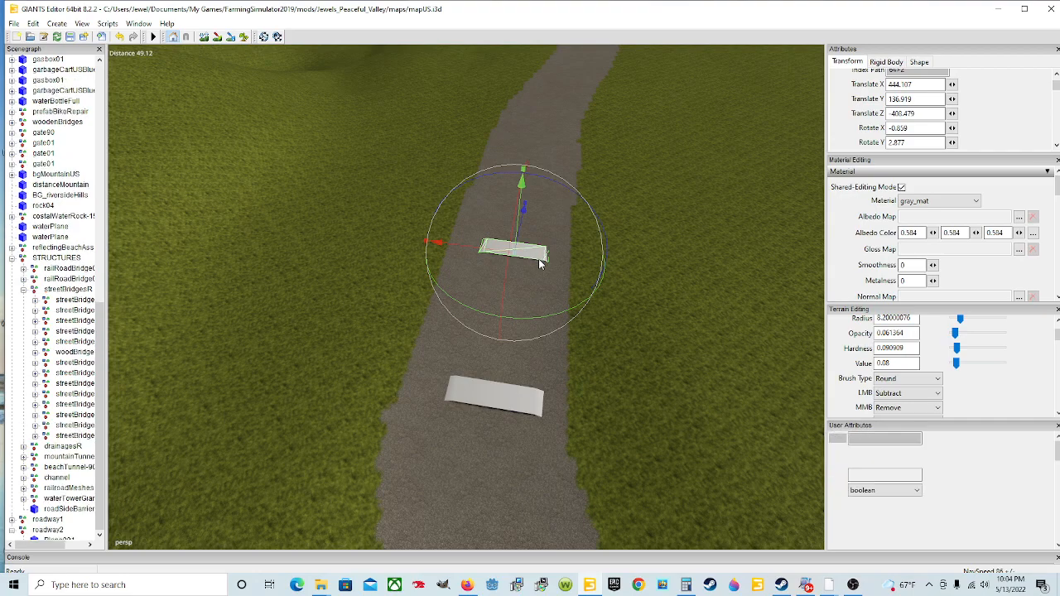
left_click_drag(521, 228, 675, 18)
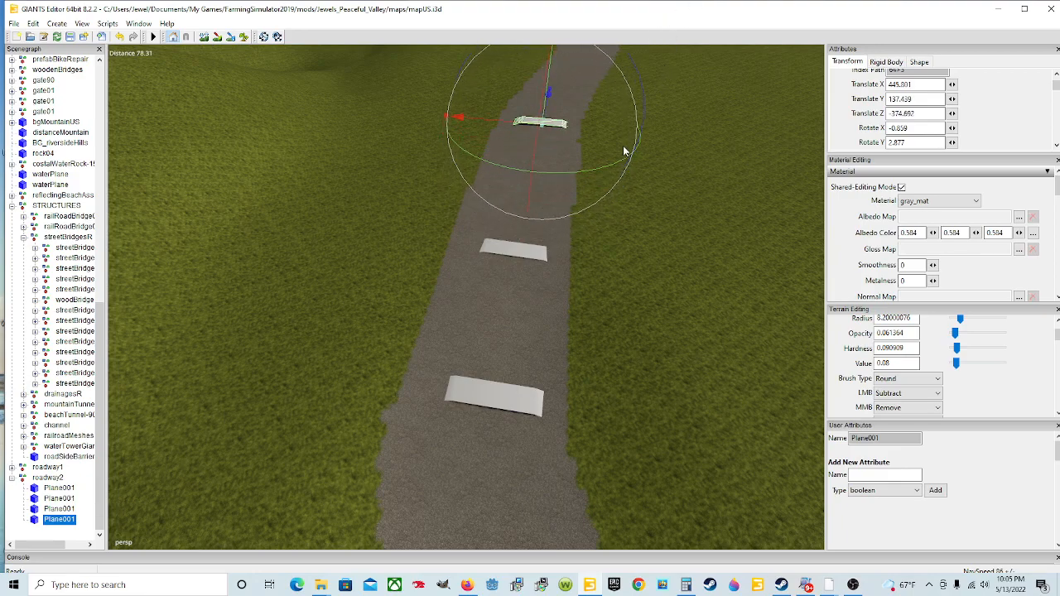
Turn the fourth marker to about Rotate Y 3.58
left_click_drag(615, 159, 570, 258, "alt")
scroll(612, 228, "up", 5)
left_click_drag(589, 216, 431, 290, "alt")
scroll(521, 204, "up", 3)
scroll(548, 197, "up", 4)
scroll(496, 269, "down", 4)
scroll(523, 256, "down", 3)
left_click_drag(537, 297, 563, 309)
scroll(581, 310, "up", 3)
scroll(633, 295, "up", 4)
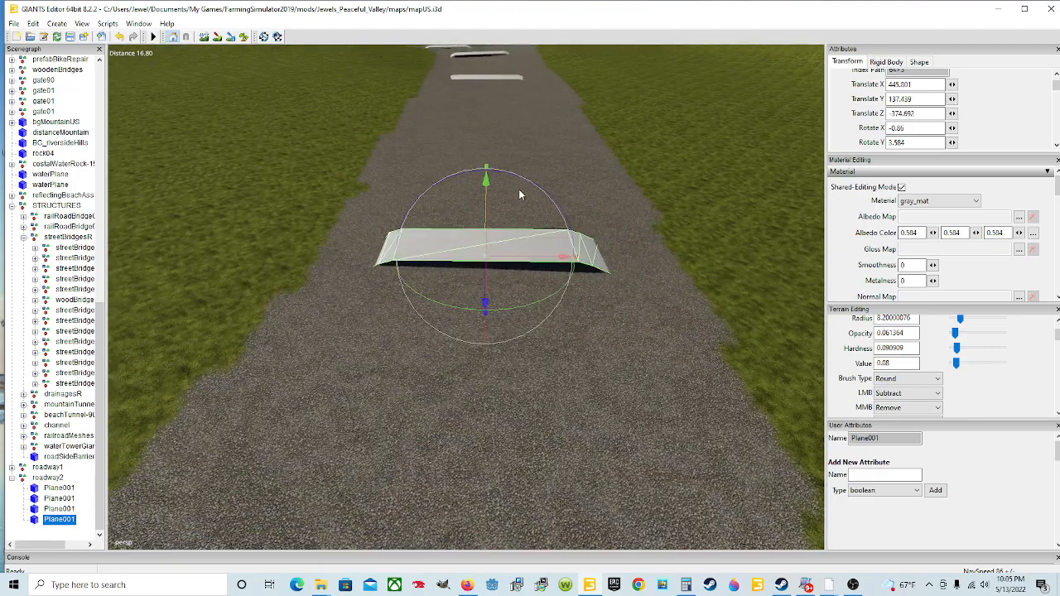
Lower the fourth marker to about Translate Y 137.25 and tilt it to about Rotate X -0.96
left_click_drag(505, 184, 541, 122)
scroll(540, 232, "up", 3)
scroll(518, 196, "up", 3)
left_click_drag(518, 197, 572, 279, "alt")
scroll(513, 181, "down", 5)
Tilt the third marker on the side road to about Rotate X -2.58
left_click(604, 310)
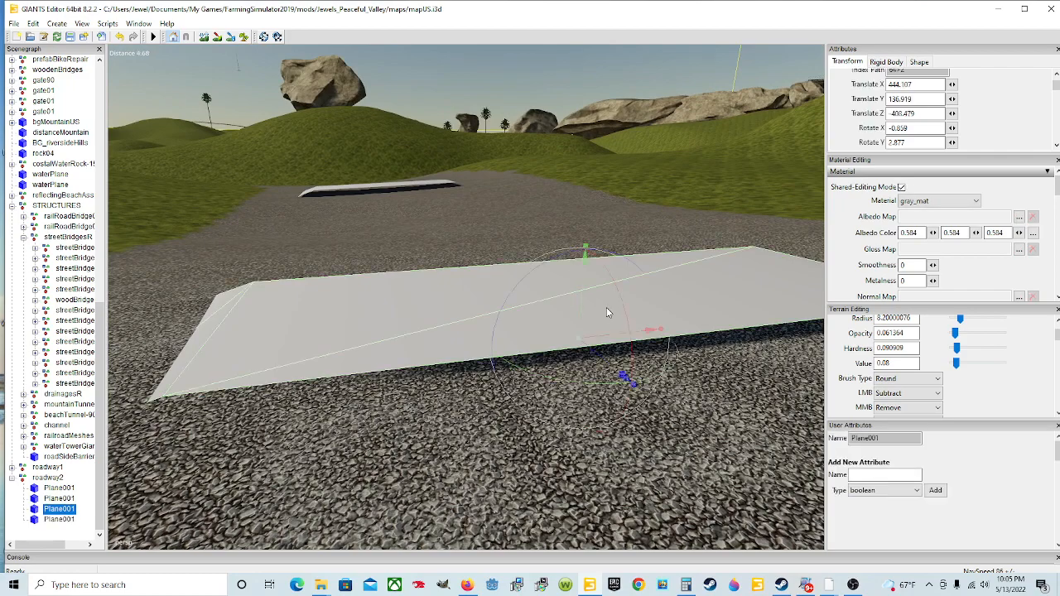
left_click_drag(624, 311, 629, 322)
left_click_drag(563, 348, 933, 333, "alt")
scroll(529, 303, "up", 3)
left_click_drag(592, 429, 623, 407, "alt")
scroll(596, 369, "up", 3)
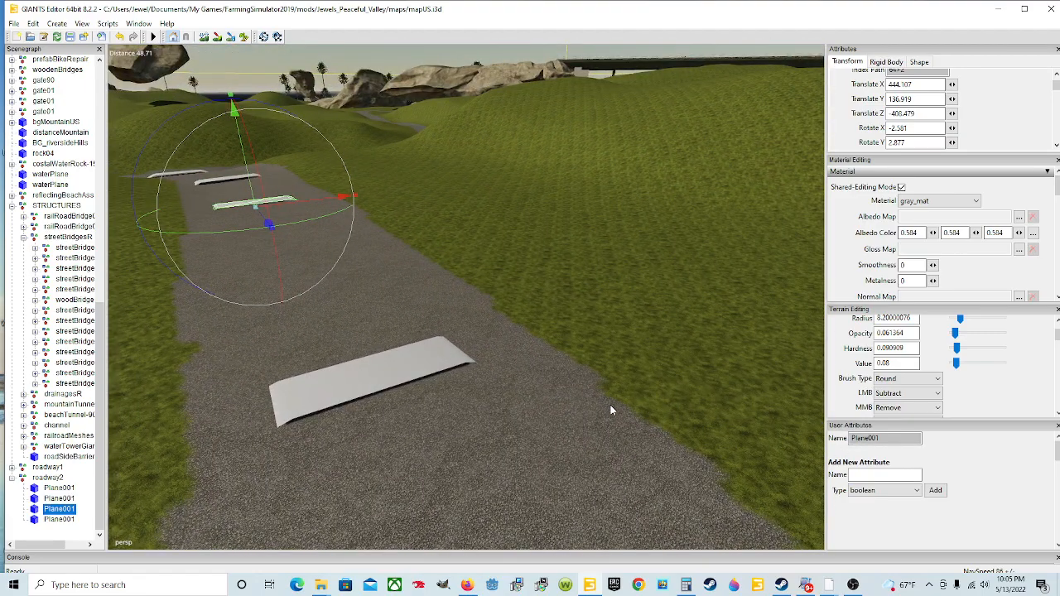
left_click_drag(253, 194, 253, 194)
Duplicate the fourth marker and move the copy farther along the side road to about X 447.75, Y 137.73, Z -343.43
left_click(377, 356)
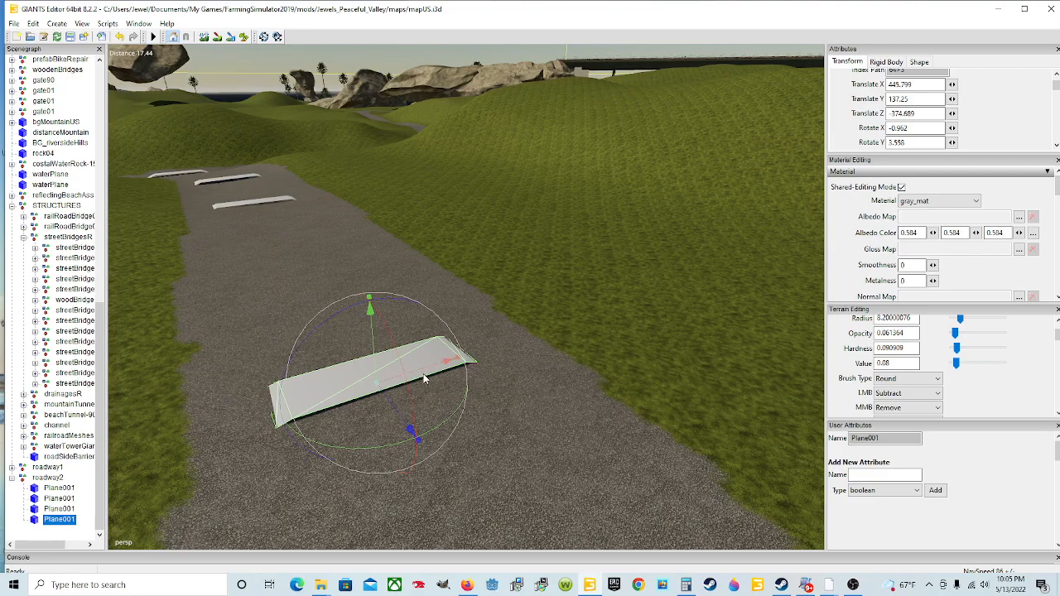
key("ctrl+d")
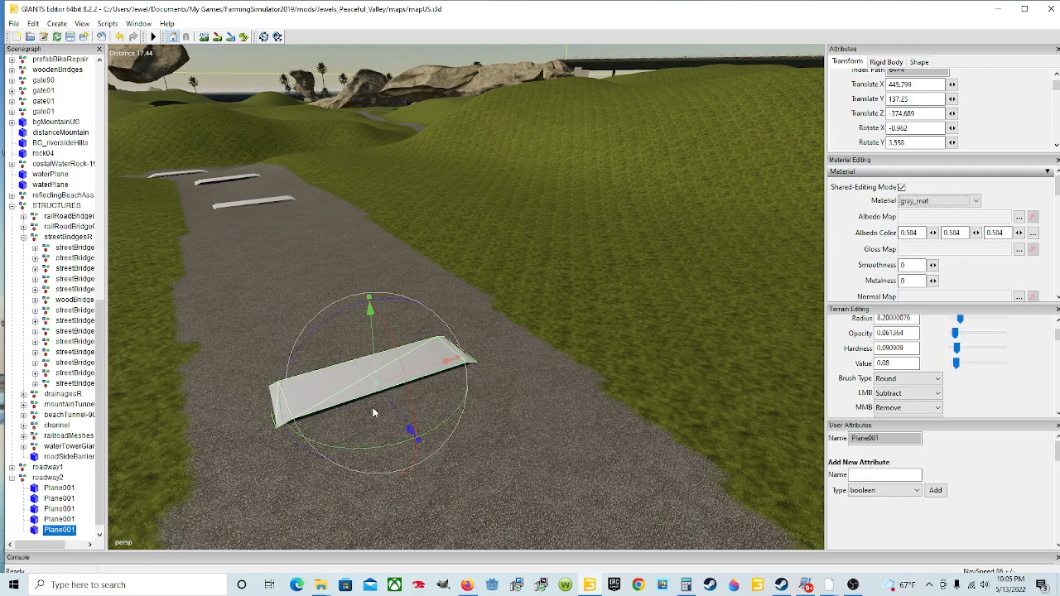
left_click_drag(394, 409, 666, 575)
scroll(310, 361, "down", 3)
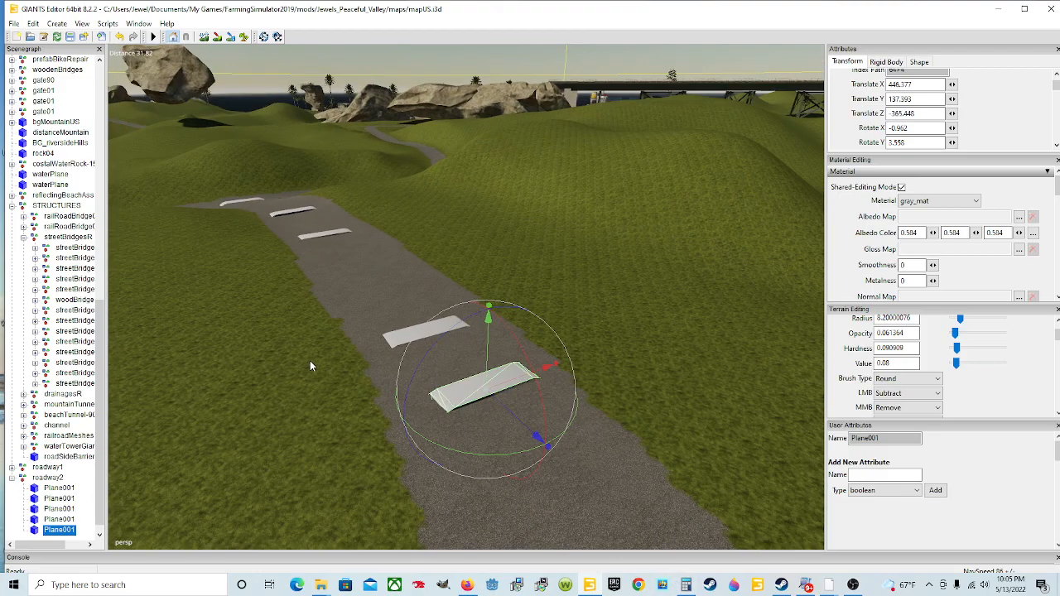
left_click_drag(309, 362, 419, 413, "alt")
left_click_drag(258, 299, 618, 474)
left_click_drag(331, 340, 253, 383, "alt")
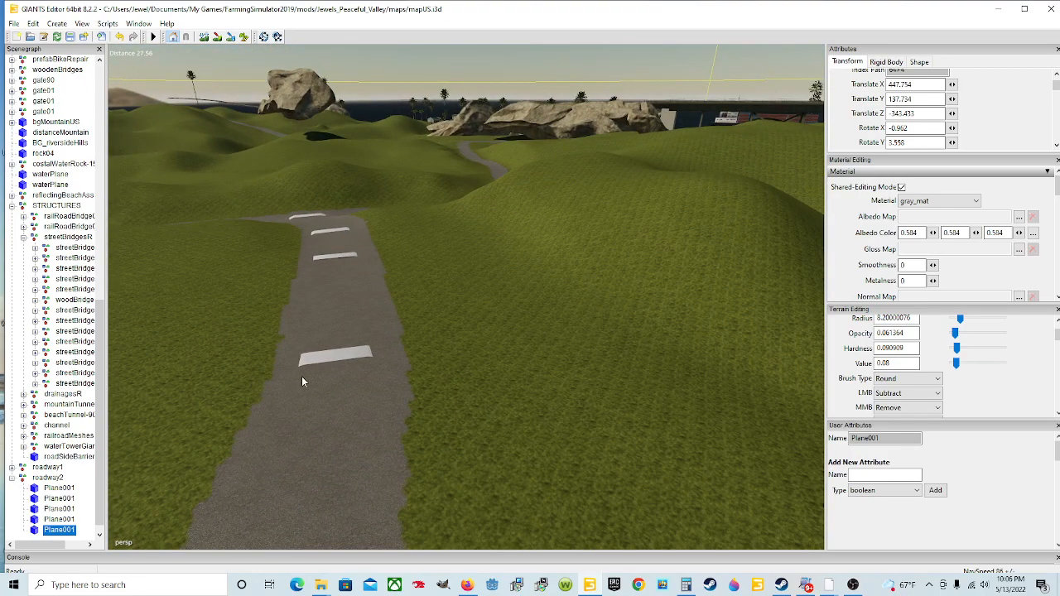
Turn the fourth marker to about Rotate Y 1.74
left_click(343, 358)
left_click_drag(372, 412, 378, 418)
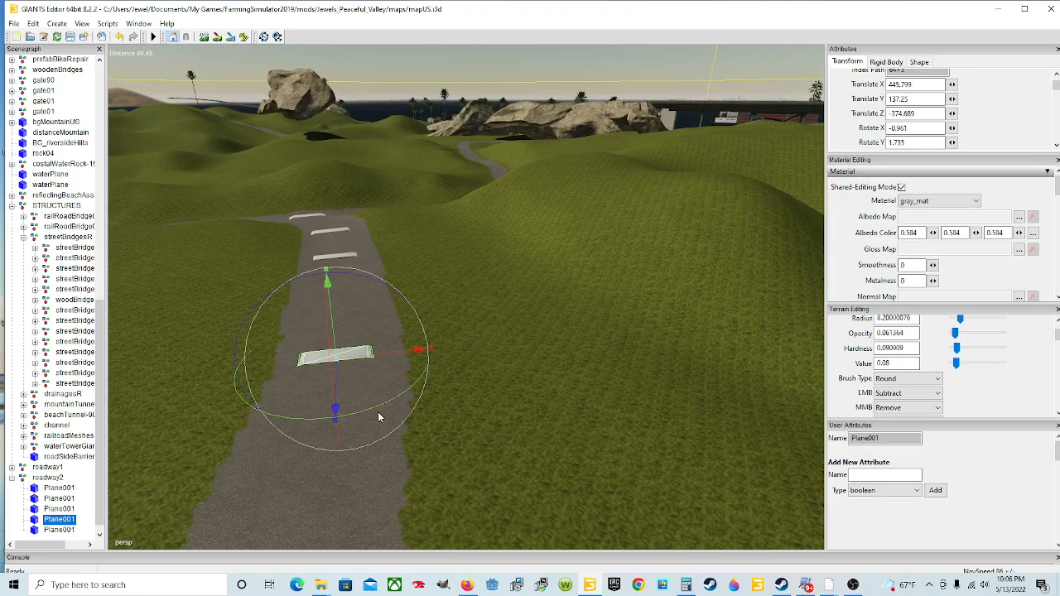
scroll(377, 412, "down", 3)
Center the fifth marker on the road at about X 443.37, Y 137.40, Z -343.15 and rotate it to about Rotate X -1.13, Rotate Y -8.02
left_click(422, 493)
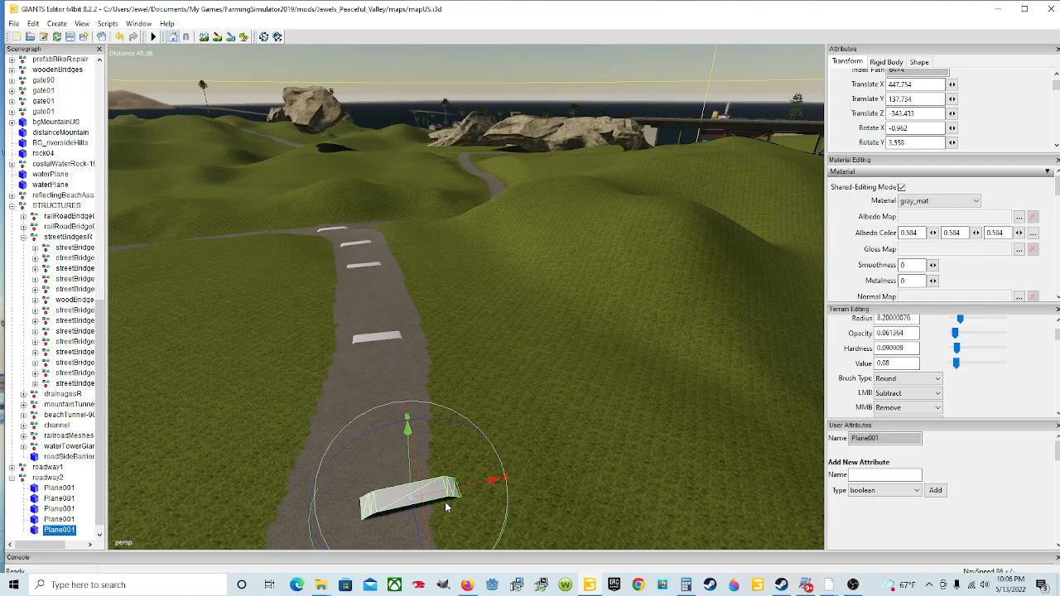
left_click_drag(507, 439, 543, 474, "alt")
left_click_drag(455, 442, 448, 478)
left_click_drag(456, 394, 437, 400)
scroll(371, 463, "up", 5)
left_click_drag(371, 463, 471, 398, "alt")
left_click_drag(438, 295, 270, 363)
scroll(481, 325, "up", 5)
scroll(503, 313, "up", 6)
scroll(270, 364, "down", 9)
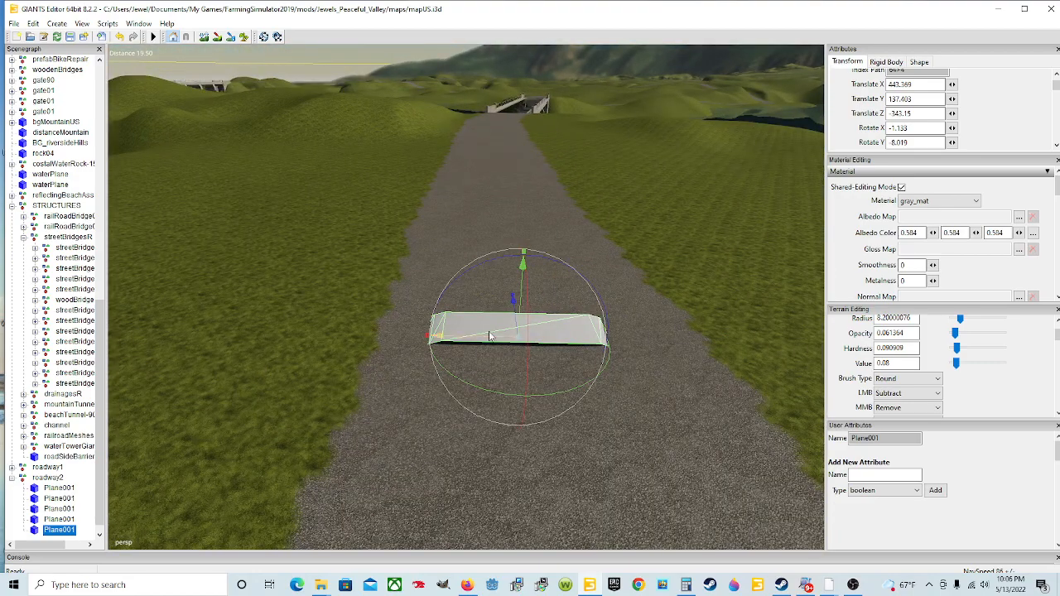
Tilt the fifth marker to about Rotate X 0.76 to match the road's slope
left_click_drag(528, 328, 507, 298)
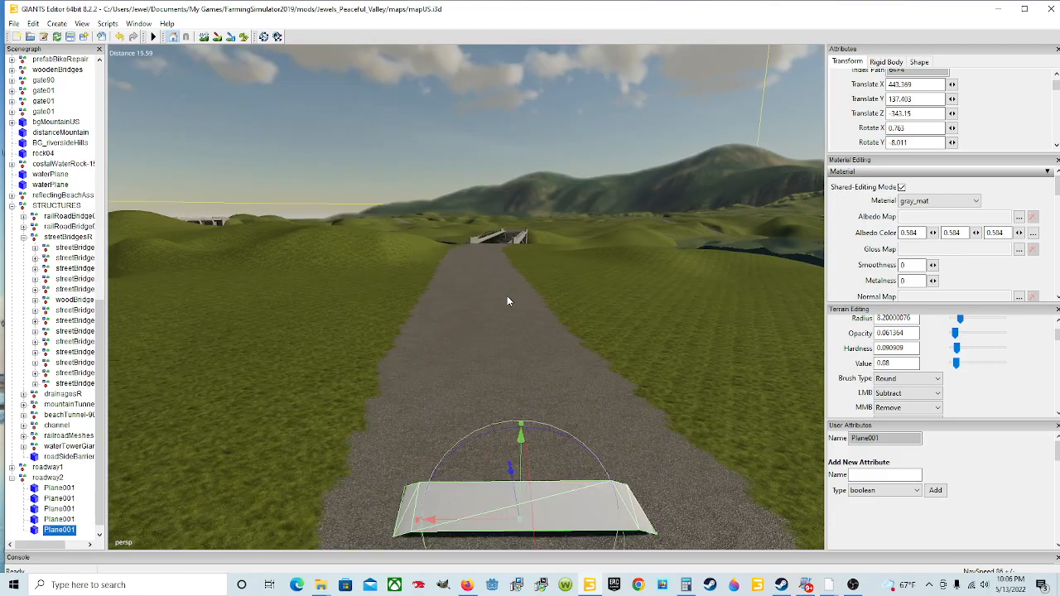
scroll(505, 297, "up", 3)
left_click_drag(363, 338, 1001, 356, "alt")
scroll(541, 427, "down", 3)
left_click_drag(541, 427, 446, 448, "alt")
scroll(503, 422, "up", 3)
scroll(447, 448, "down", 3)
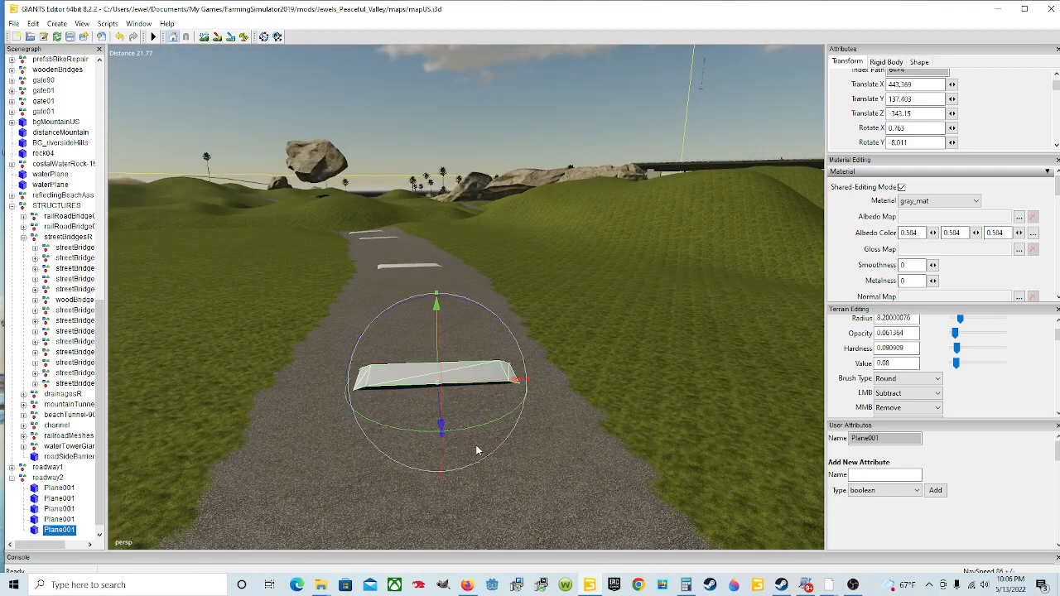
Duplicate the fifth marker and move the copy farther along the road to about X 440.52, Y 137.14, Z -321.58
key("ctrl+d")
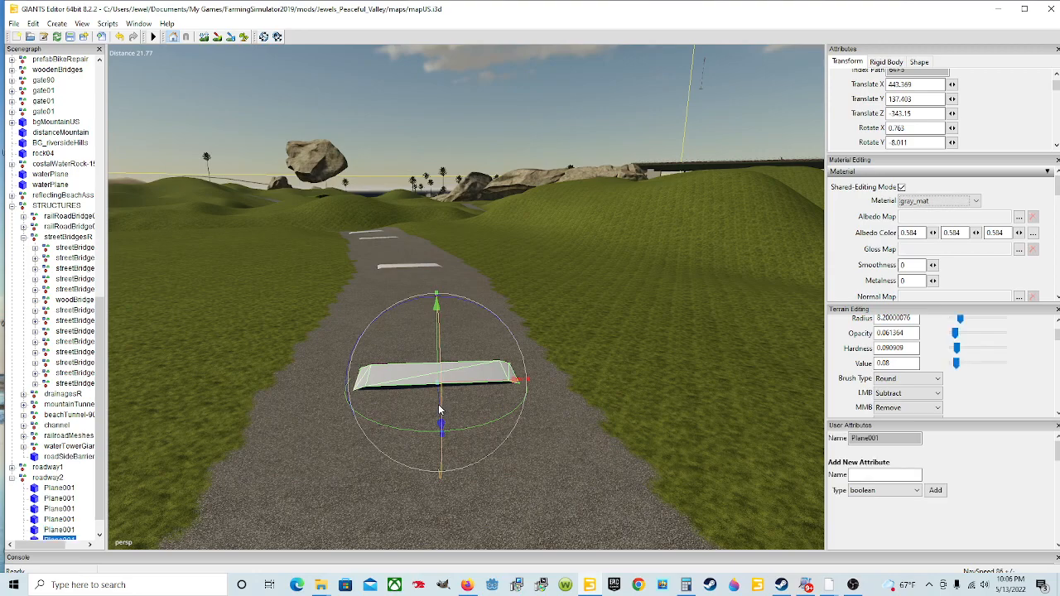
left_click_drag(441, 419, 647, 578)
scroll(373, 331, "down", 3)
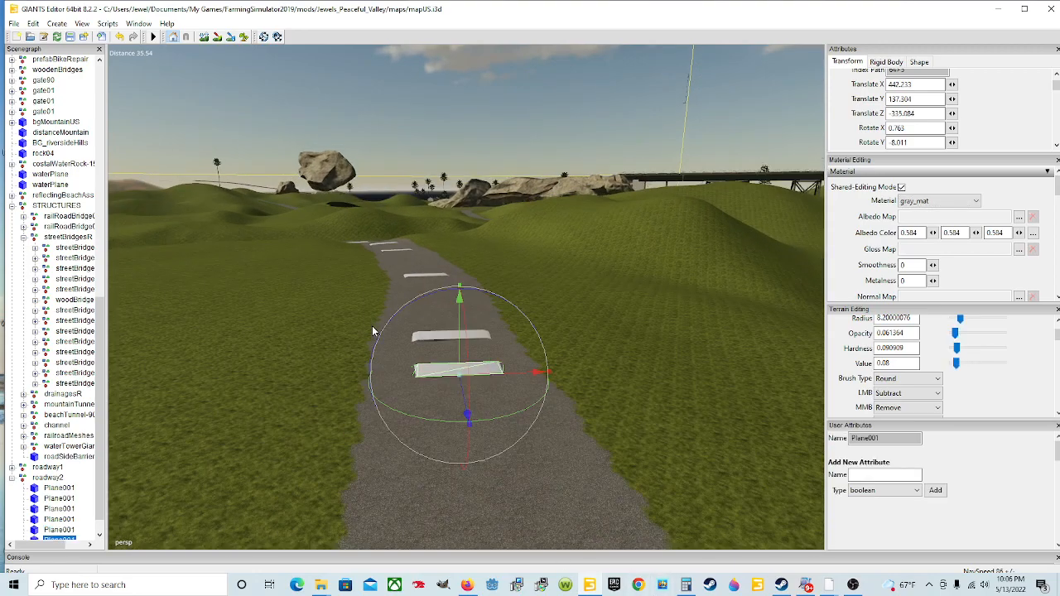
mouse_move(468, 416)
left_mouse_down()
mouse_move(508, 514)
mouse_move(407, 433)
mouse_move(411, 440)
mouse_move(301, 447)
mouse_move(372, 483)
mouse_move(459, 426)
left_mouse_up()
scroll(301, 445, "up", 3)
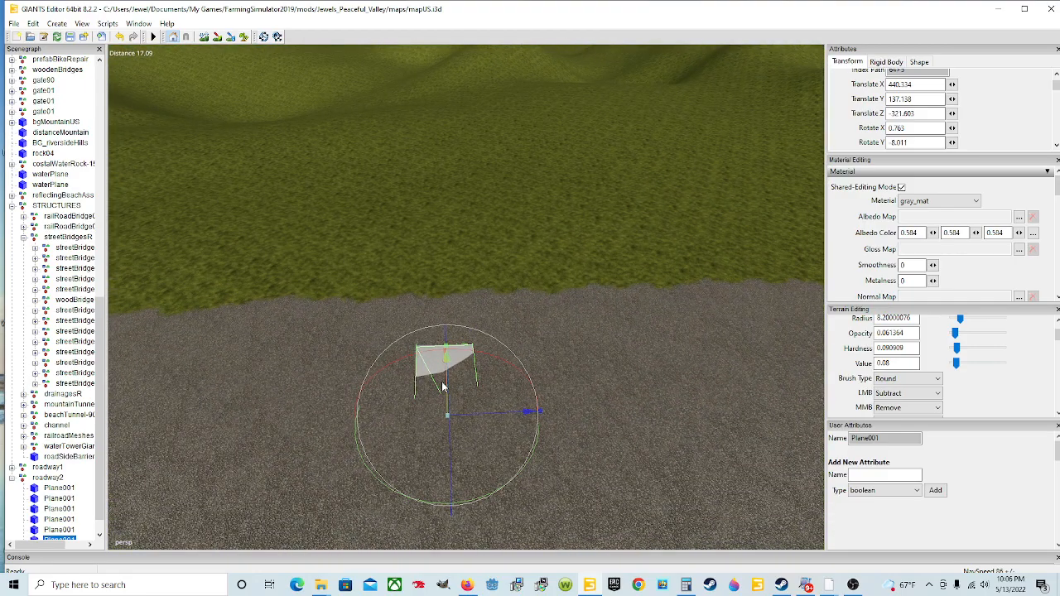
left_click_drag(443, 387, 317, 370)
scroll(547, 395, "up", 4)
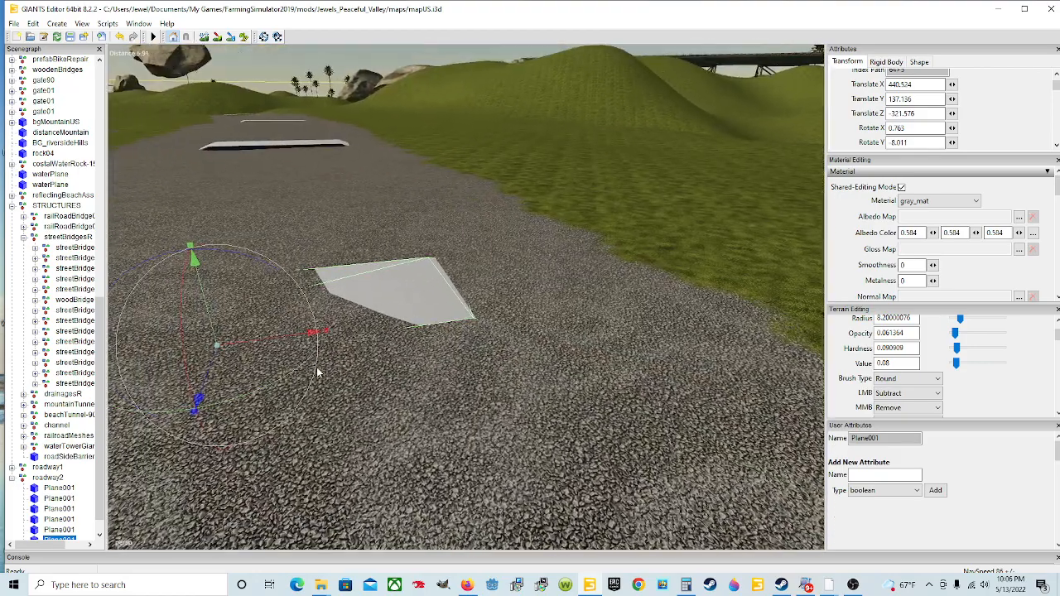
Raise the sixth marker to about Translate Y 137.28 and rotate it to about Rotate X 0.87, Rotate Y -8
left_click_drag(207, 322, 210, 315)
left_click_drag(366, 327, 300, 322, "alt")
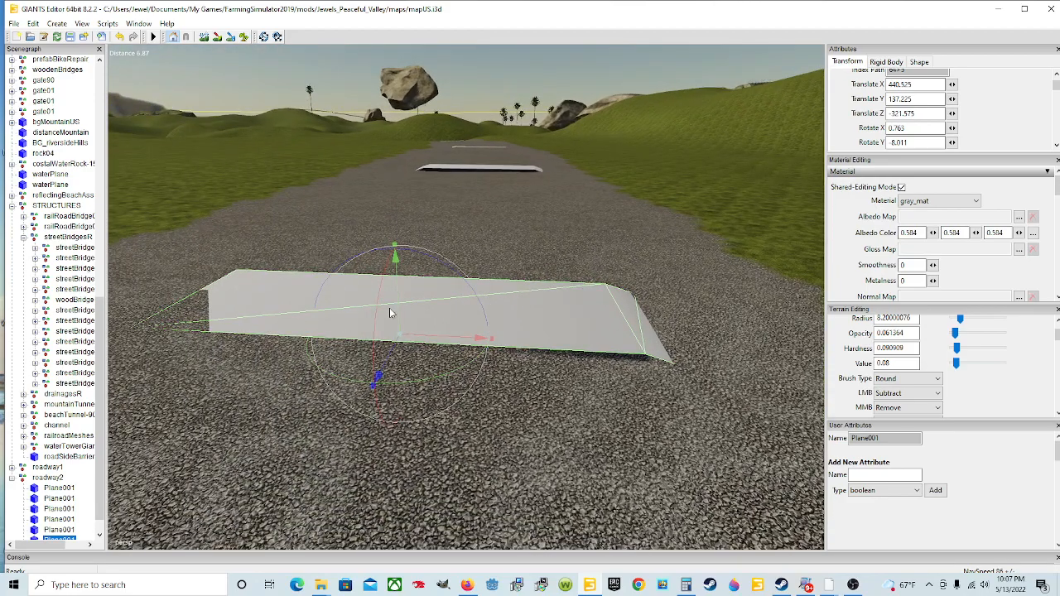
left_click_drag(399, 311, 398, 303)
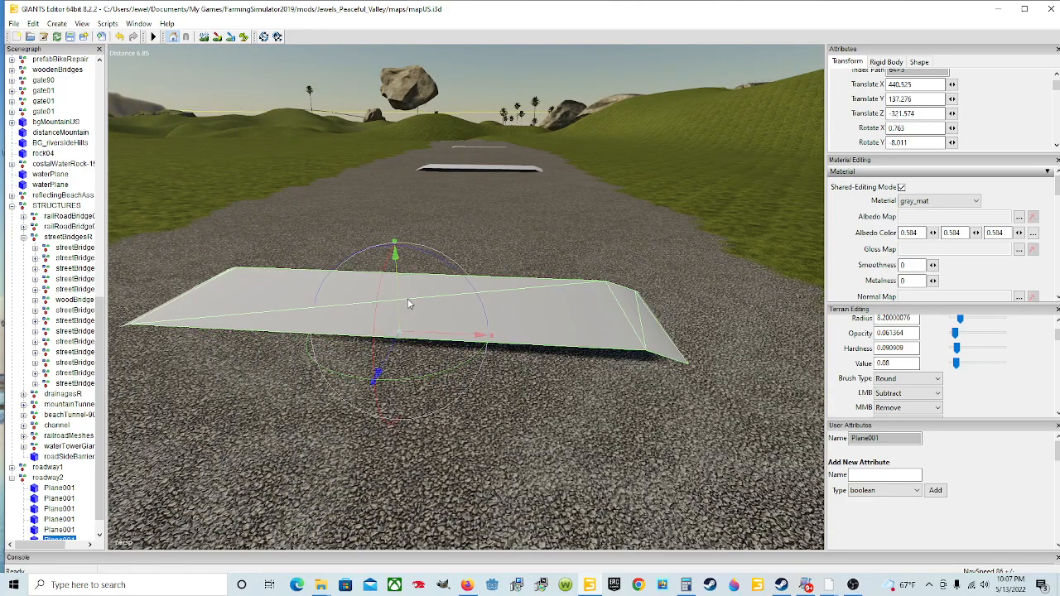
left_click_drag(450, 262, 458, 269)
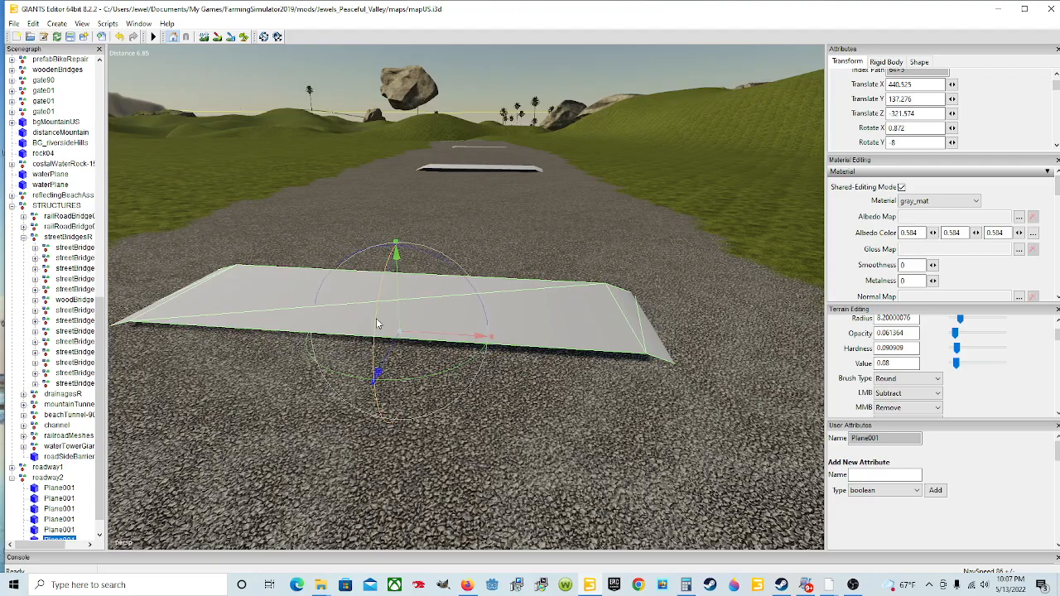
scroll(469, 282, "down", 3)
left_click_drag(376, 318, 383, 506, "alt")
scroll(312, 323, "up", 2)
Duplicate the sixth marker and move the copy along the road toward the bridge to about X 437.05, Y 137.57, Z -296.80
scroll(329, 439, "down", 10)
scroll(434, 467, "down", 2)
left_click_drag(434, 471, 470, 448, "alt")
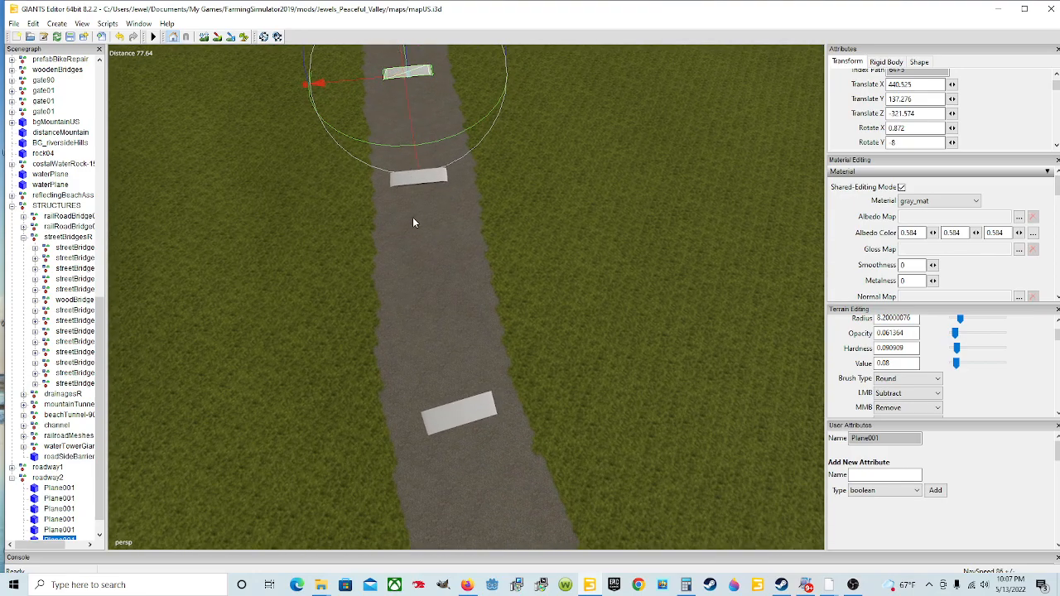
left_click_drag(412, 166, 404, 129, "alt")
scroll(404, 128, "up", 4)
left_click_drag(420, 219, 421, 198, "alt")
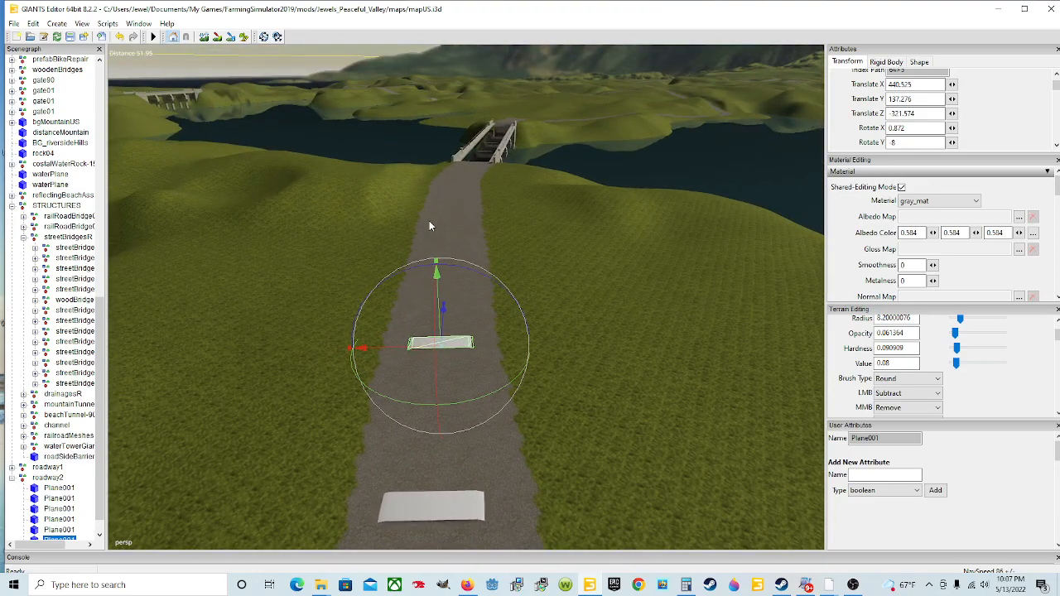
key("ctrl+d")
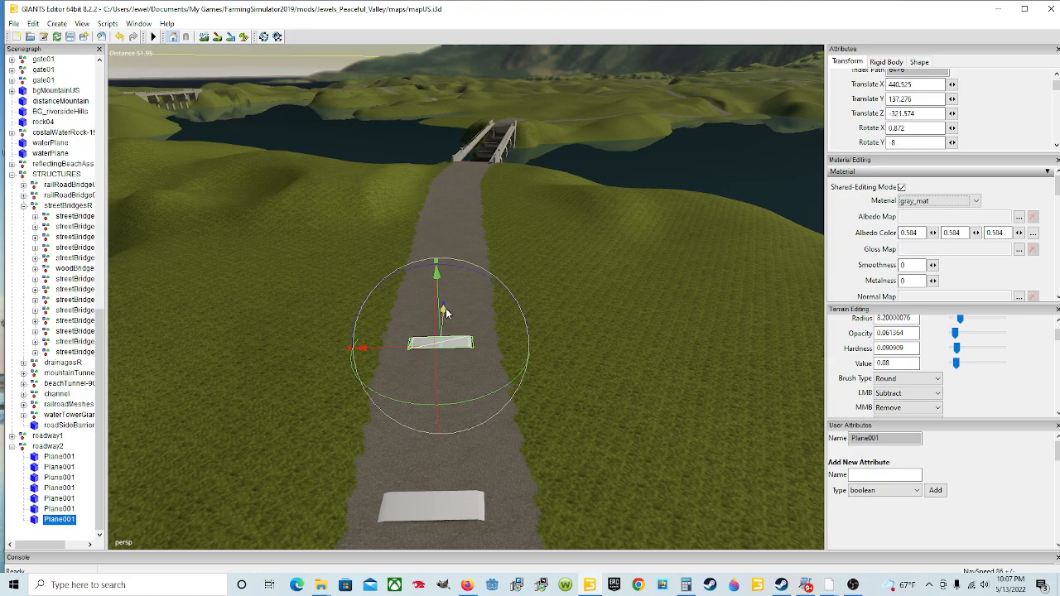
left_click_drag(444, 312, 477, 171)
scroll(481, 181, "up", 3)
left_click_drag(507, 308, 454, 339, "alt")
scroll(503, 234, "up", 3)
scroll(317, 320, "down", 3)
left_click_drag(476, 298, 350, 323, "alt")
scroll(566, 317, "up", 5)
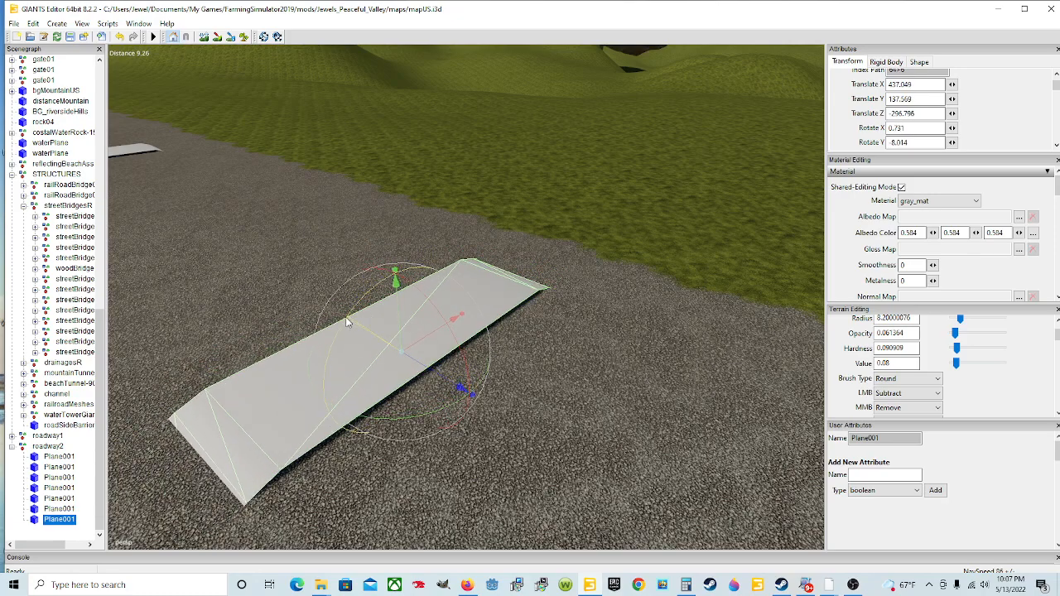
Tilt the seventh marker to about Rotate X -0.86 to match the road's slope
left_click_drag(429, 314, 798, 301, "alt")
scroll(376, 268, "up", 5)
left_click_drag(678, 311, 641, 326, "alt")
scroll(679, 260, "up", 3)
scroll(628, 289, "down", 5)
left_click_drag(532, 304, 487, 287, "alt")
scroll(519, 357, "up", 5)
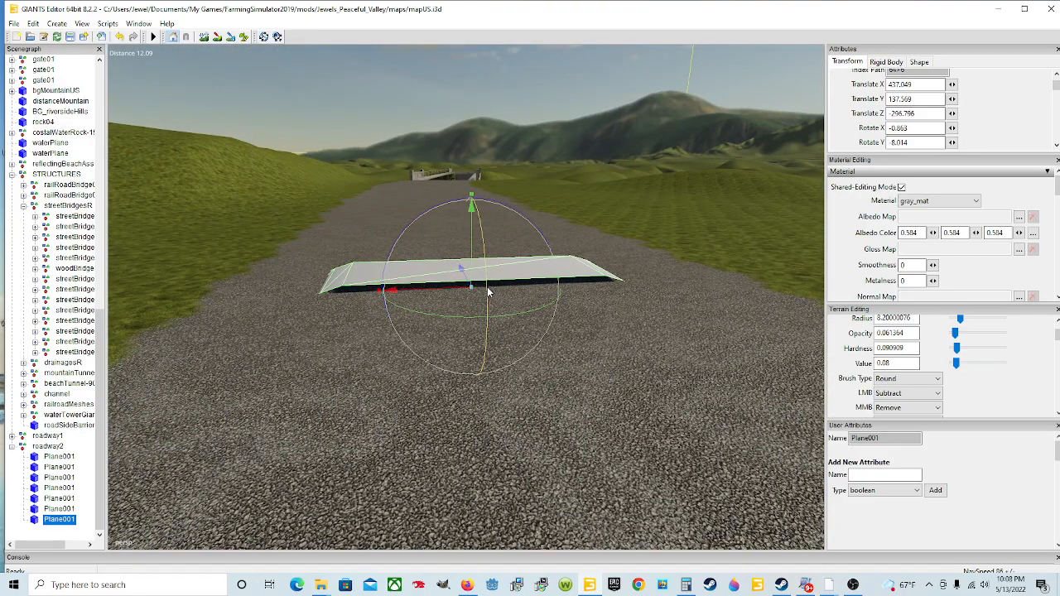
Duplicate the seventh marker and move the copy closer to the bridge at about X 431.86, Y 138.15, Z -259.96
scroll(487, 286, "down", 5)
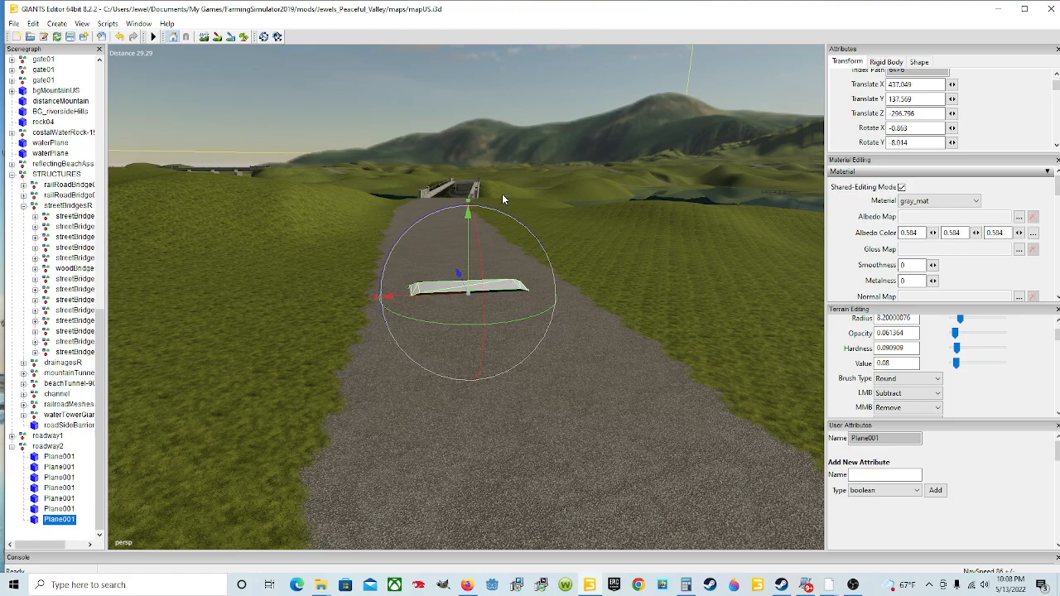
left_click_drag(581, 244, 432, 329, "alt")
scroll(591, 258, "up", 7)
scroll(438, 304, "down", 10)
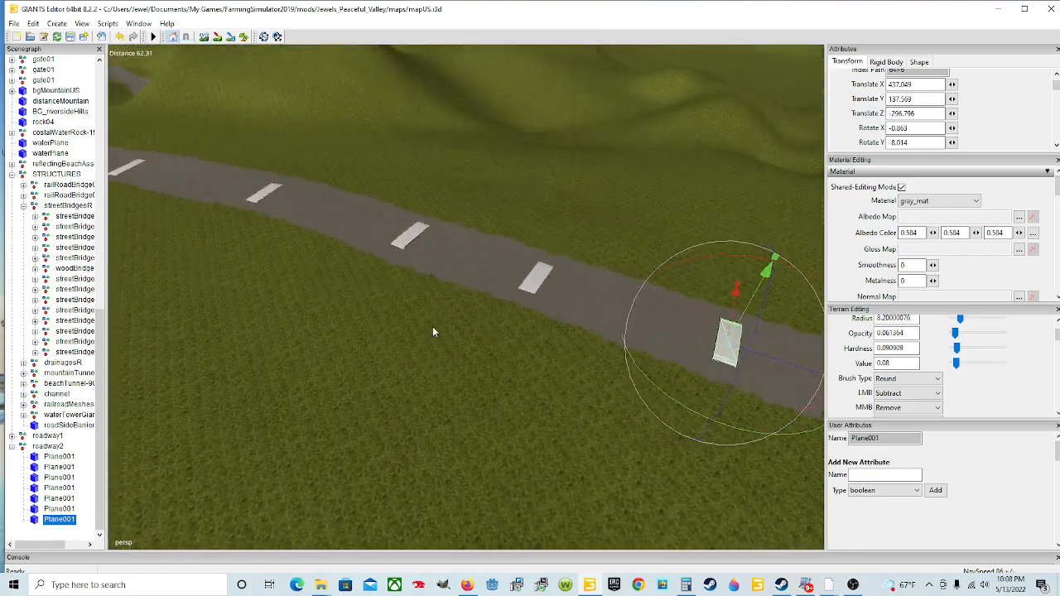
scroll(432, 329, "down", 3)
left_click_drag(208, 252, 567, 337, "alt")
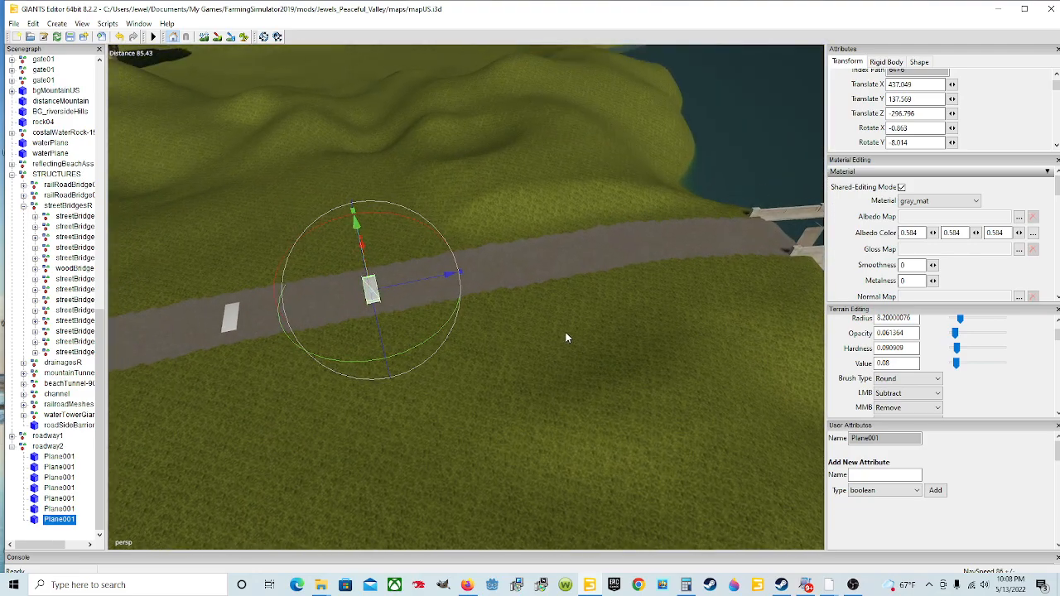
key("ctrl+d")
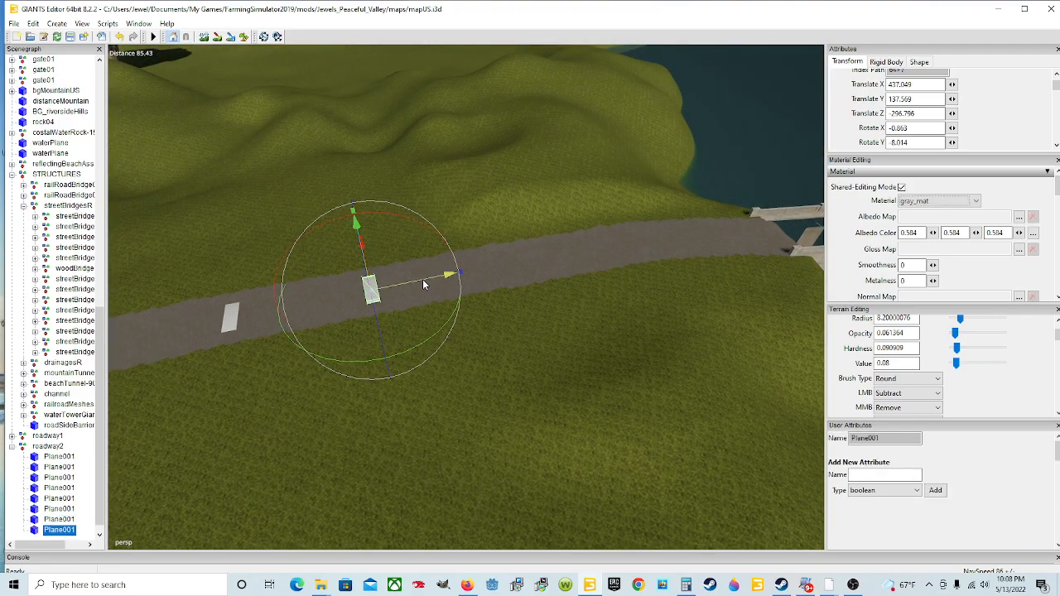
left_click_drag(423, 280, 625, 286)
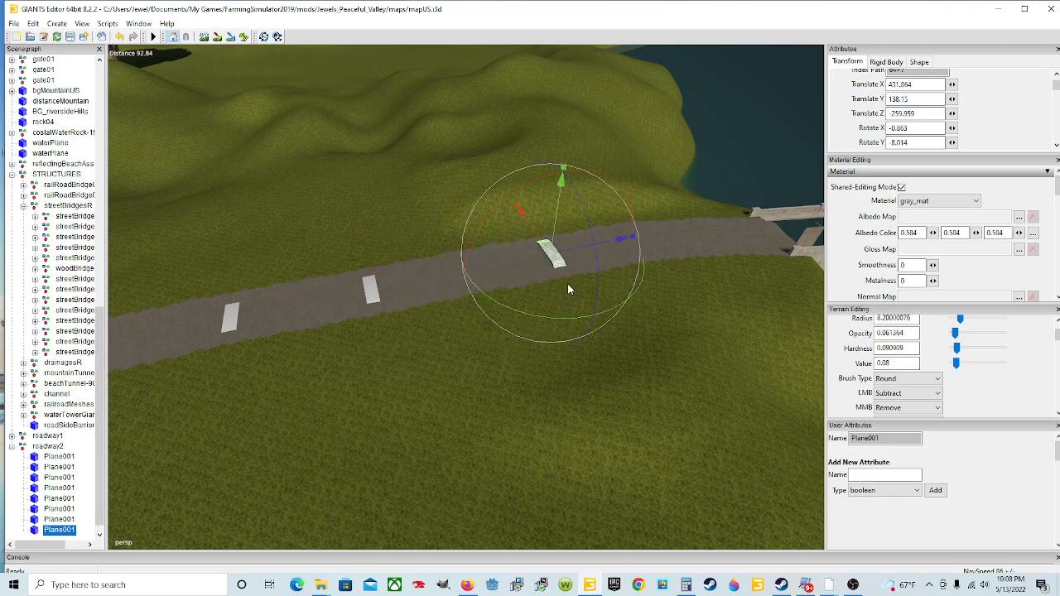
Align the eighth marker with the road surface at about Translate Y 137.66, Rotate X -0.26 and Rotate Y -12.83
left_click_drag(563, 322, 553, 320)
left_click_drag(539, 233, 608, 246)
scroll(570, 249, "up", 5)
scroll(547, 256, "up", 7)
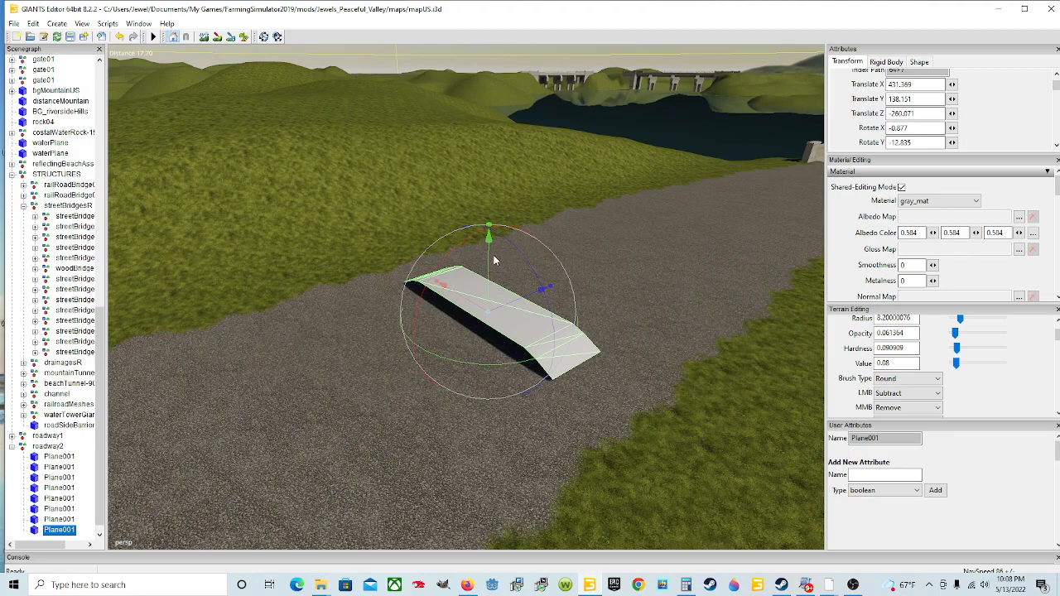
left_click_drag(490, 261, 488, 268)
mouse_move(488, 273)
left_mouse_down()
mouse_move(519, 258)
mouse_move(489, 291)
left_mouse_up()
left_click_drag(603, 282, 379, 279, "alt")
scroll(625, 267, "up", 3)
left_click_drag(443, 264, 440, 264)
scroll(624, 257, "down", 6)
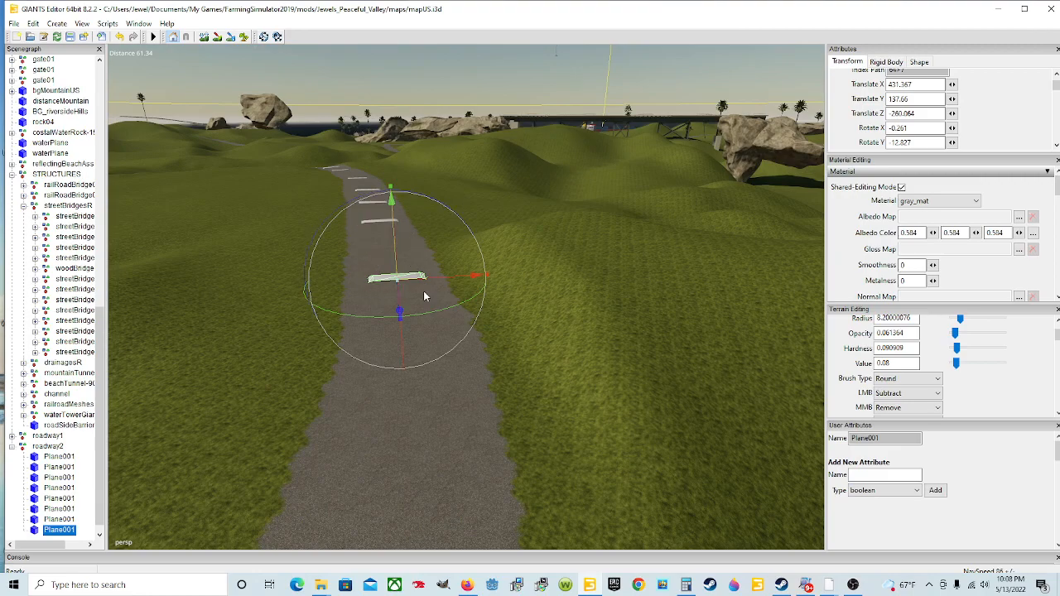
Duplicate the eighth marker and move the copy toward the bridge to about X 423.74, Y 137.77, Z -226.56
left_click_drag(503, 302, 491, 317, "alt")
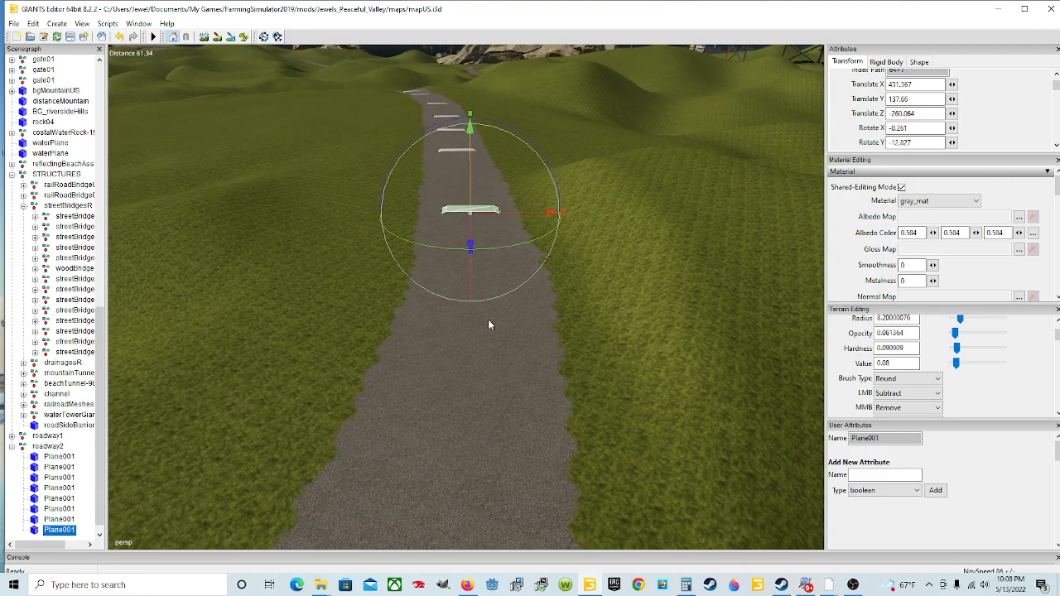
key("ctrl+d")
left_click_drag(470, 245, 444, 580)
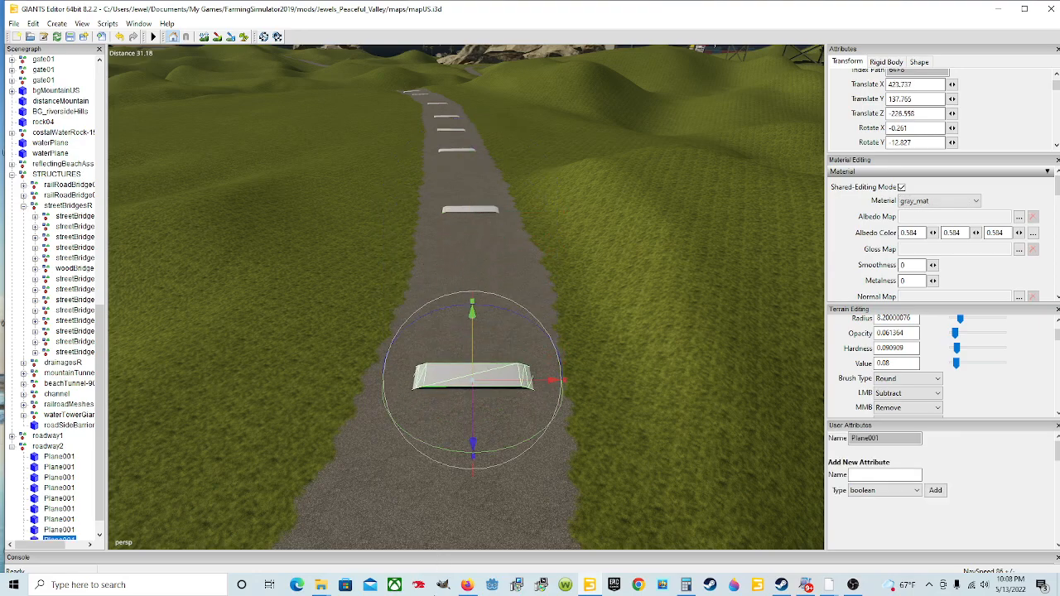
left_click_drag(474, 462, 472, 469)
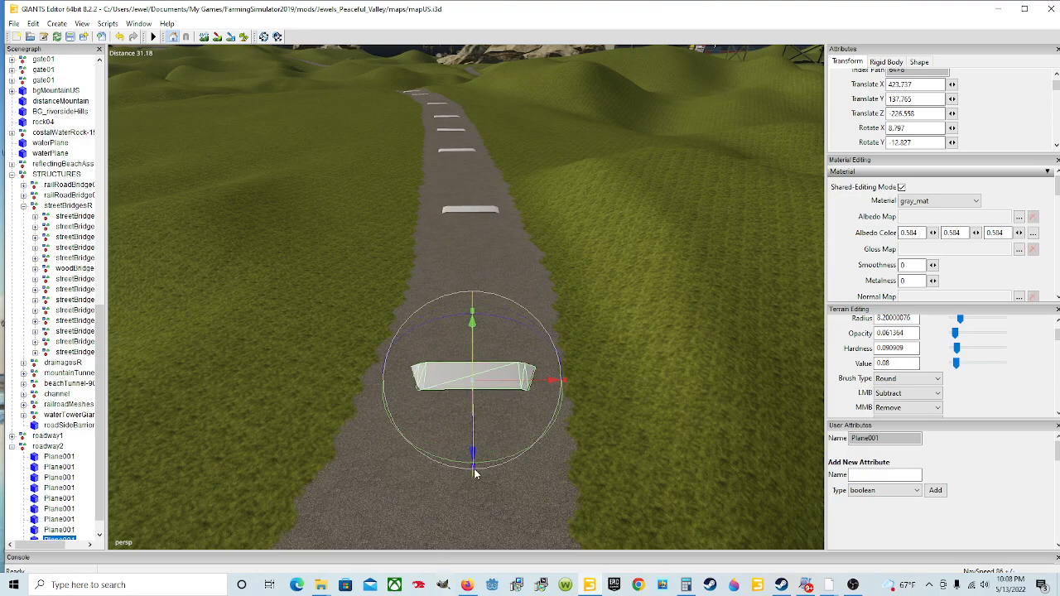
left_click(120, 37)
Lower the ninth marker to about Translate Y 137.59 and rotate it to about Rotate X -0.09, Rotate Y -18.11
left_click_drag(461, 203, 495, 281, "alt")
scroll(495, 281, "up", 5)
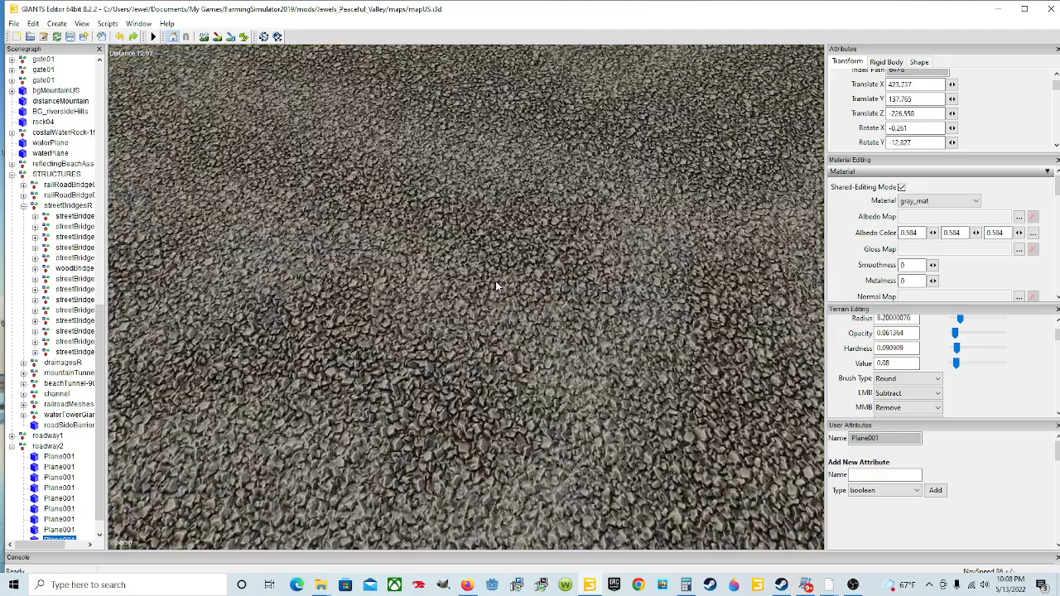
key("f")
left_click_drag(441, 269, 491, 245)
left_click_drag(517, 295, 517, 275, "alt")
right_click_drag(517, 276, 582, 253, "alt")
left_click_drag(583, 253, 143, 270, "alt")
left_click_drag(382, 269, 385, 303, "alt")
scroll(374, 233, "up", 3)
scroll(384, 303, "down", 5)
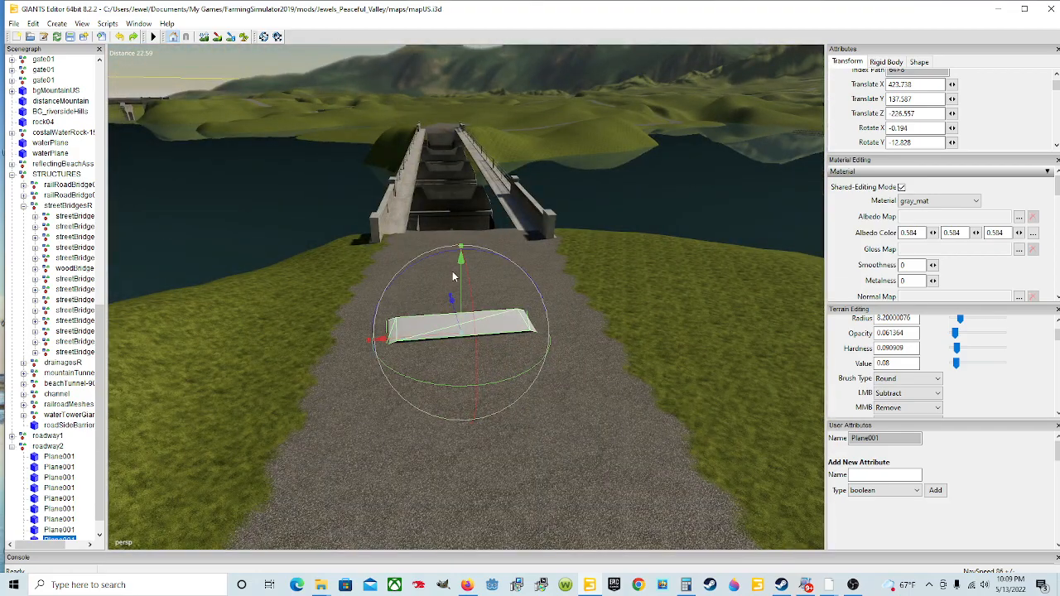
left_click_drag(501, 382, 493, 385)
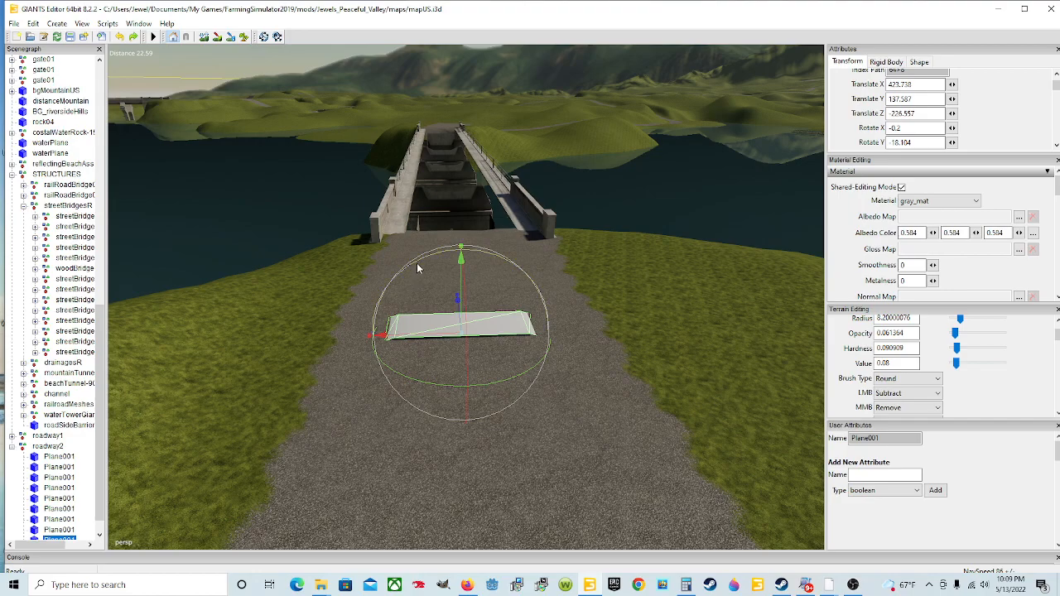
left_click_drag(418, 269, 416, 269)
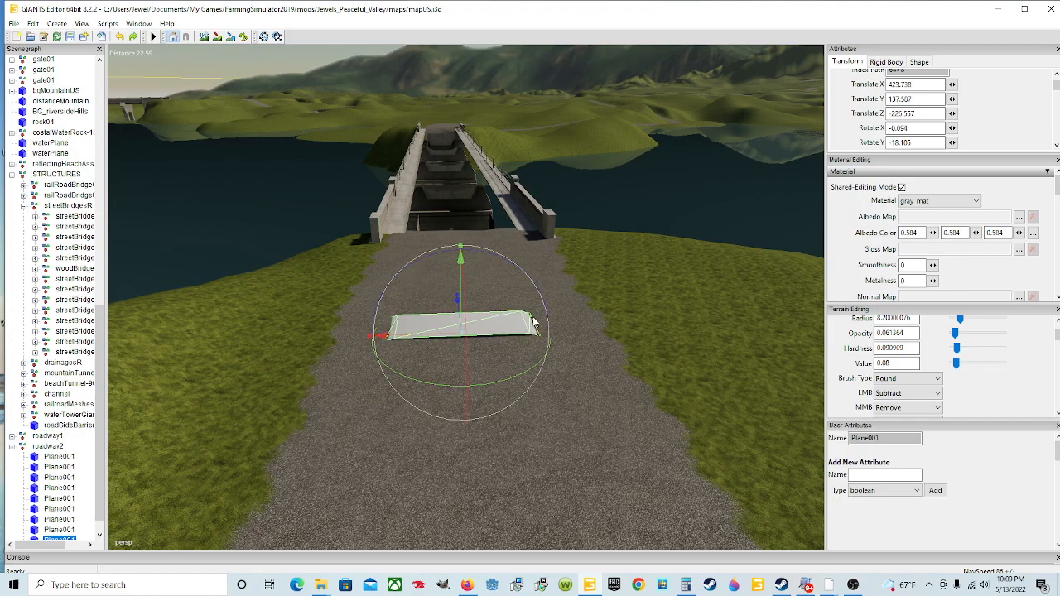
Duplicate the ninth marker and move the copy to the bridge entrance at about X 417.42, Y 137.65, Z -207.24
key("ctrl+d")
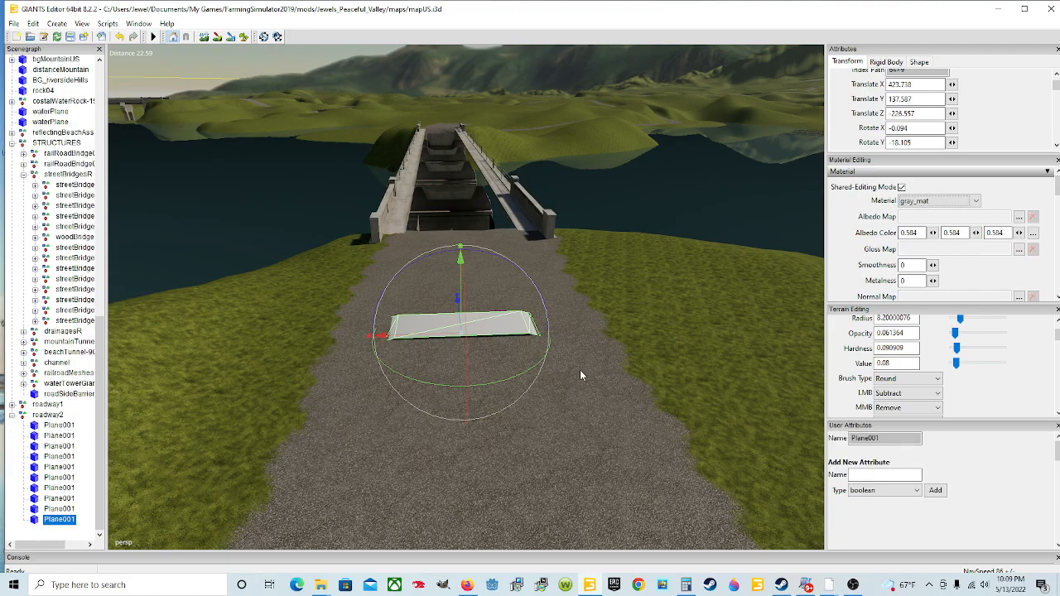
scroll(617, 353, "up", 4)
left_click_drag(612, 353, 727, 326, "alt")
key("f")
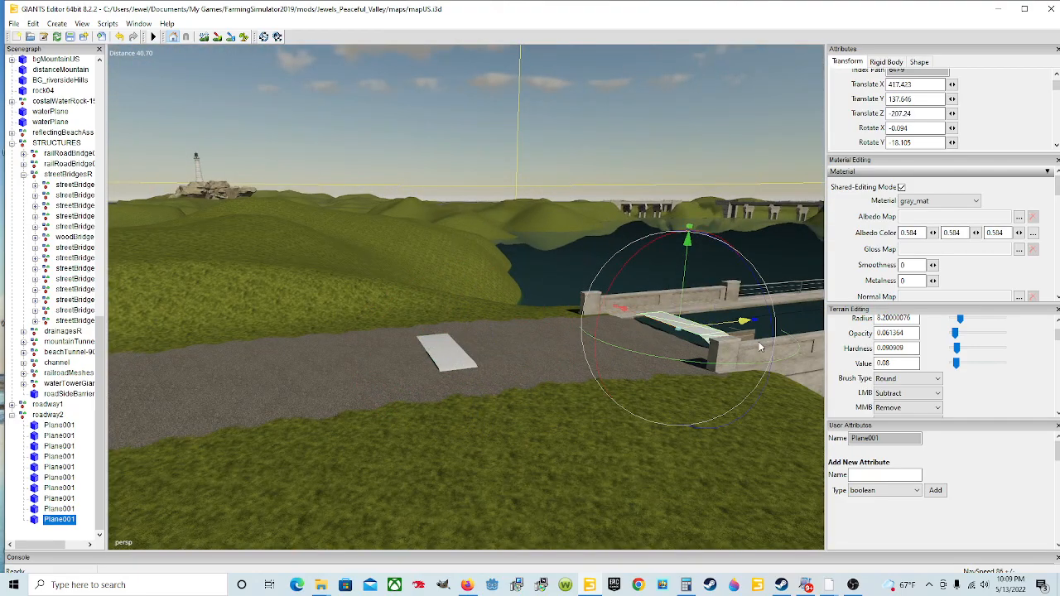
Examine the tenth marker's position between the bridge walls and its height above the road end from several angles
key("f")
left_click_drag(730, 371, 367, 384, "alt")
scroll(613, 362, "up", 4)
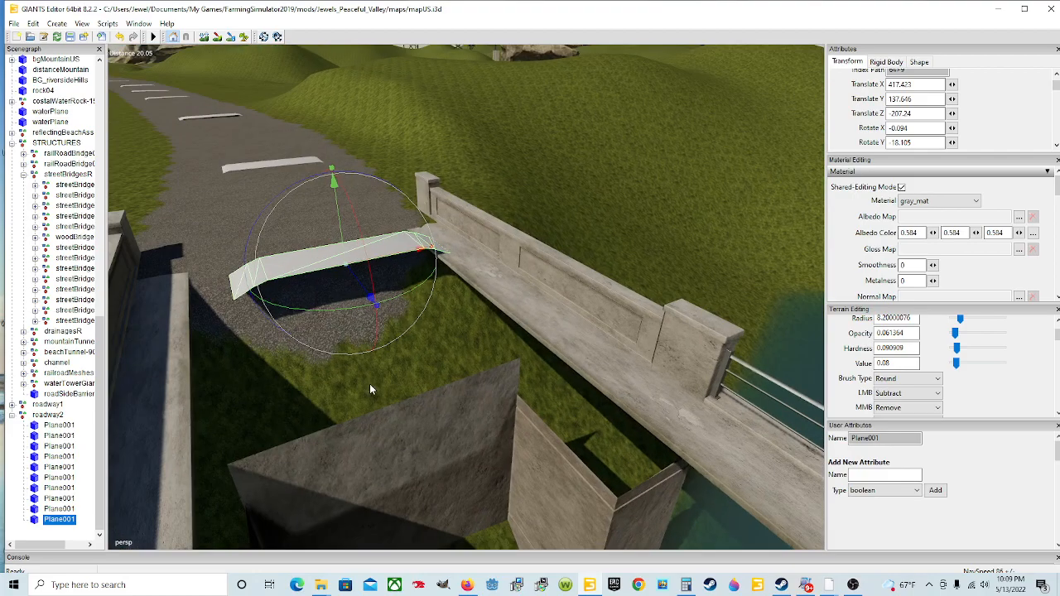
scroll(358, 377, "down", 3)
left_click_drag(556, 417, 629, 474, "alt")
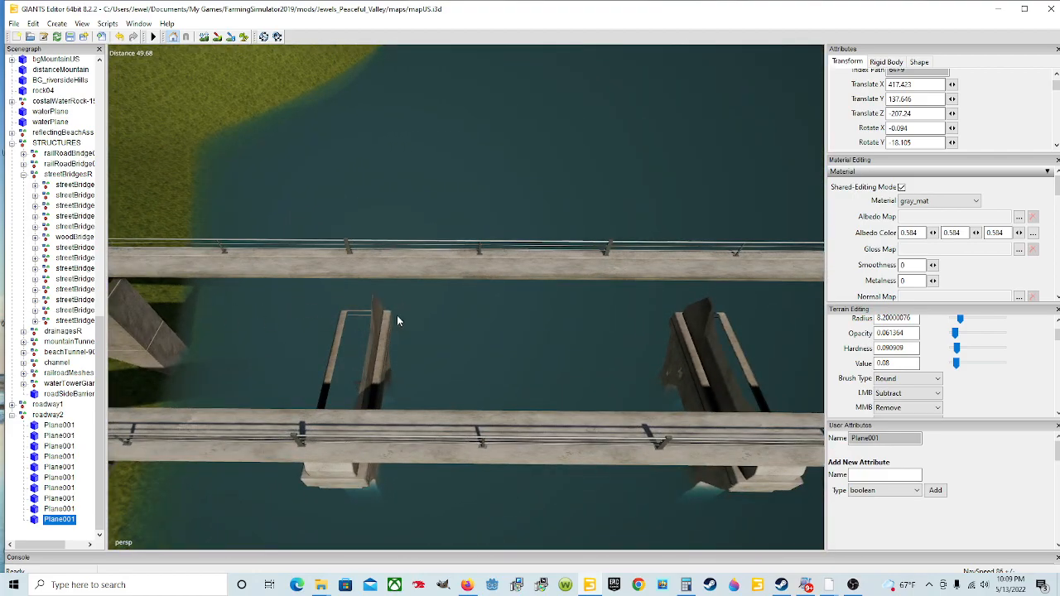
scroll(542, 377, "down", 3)
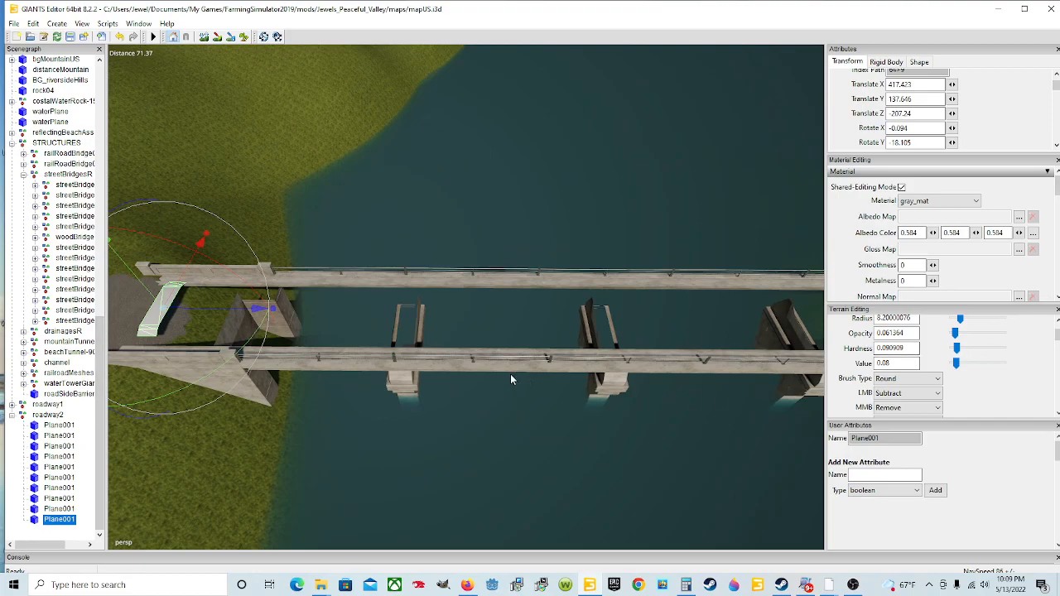
scroll(228, 321, "up", 3)
left_click_drag(505, 339, 376, 300, "alt")
scroll(376, 294, "up", 6)
left_click_drag(579, 323, 519, 263, "alt")
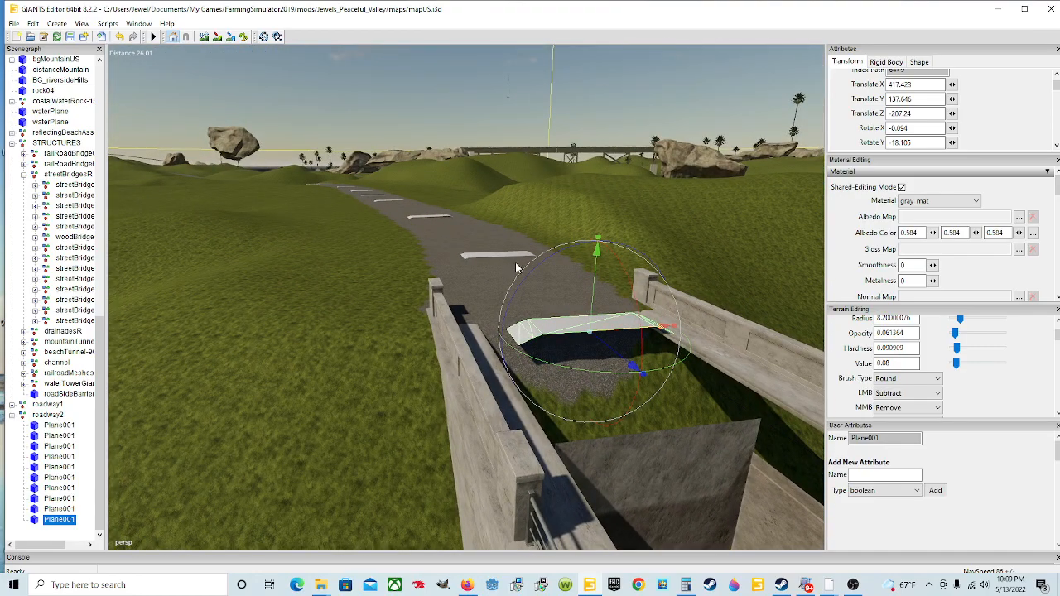
scroll(515, 265, "up", 6)
left_click_drag(475, 279, 545, 318, "alt")
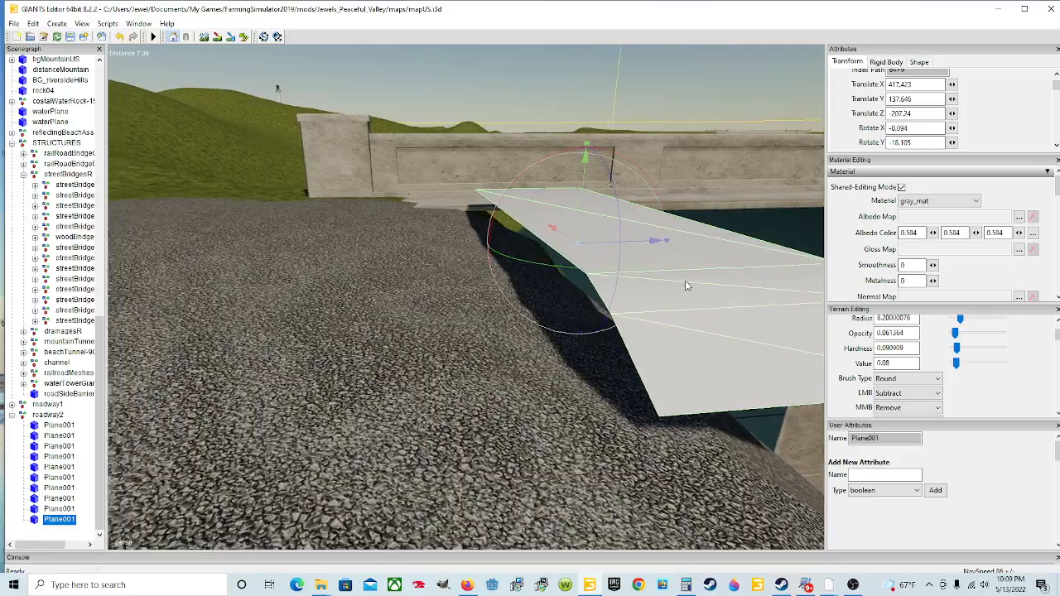
scroll(611, 235, "up", 4)
scroll(595, 285, "down", 6)
scroll(458, 298, "up", 8)
scroll(481, 303, "down", 3)
scroll(504, 312, "down", 5)
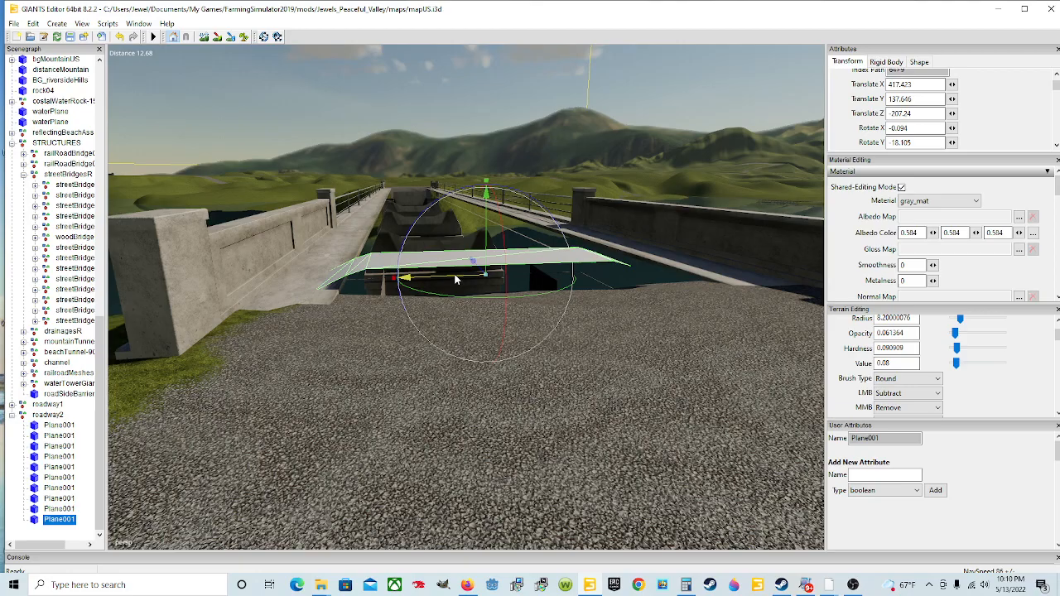
Center the tenth marker between the bridge walls by shifting it sideways to about X 416.33, Z -207.60
left_click_drag(455, 279, 527, 364)
scroll(601, 303, "up", 3)
scroll(528, 364, "down", 5)
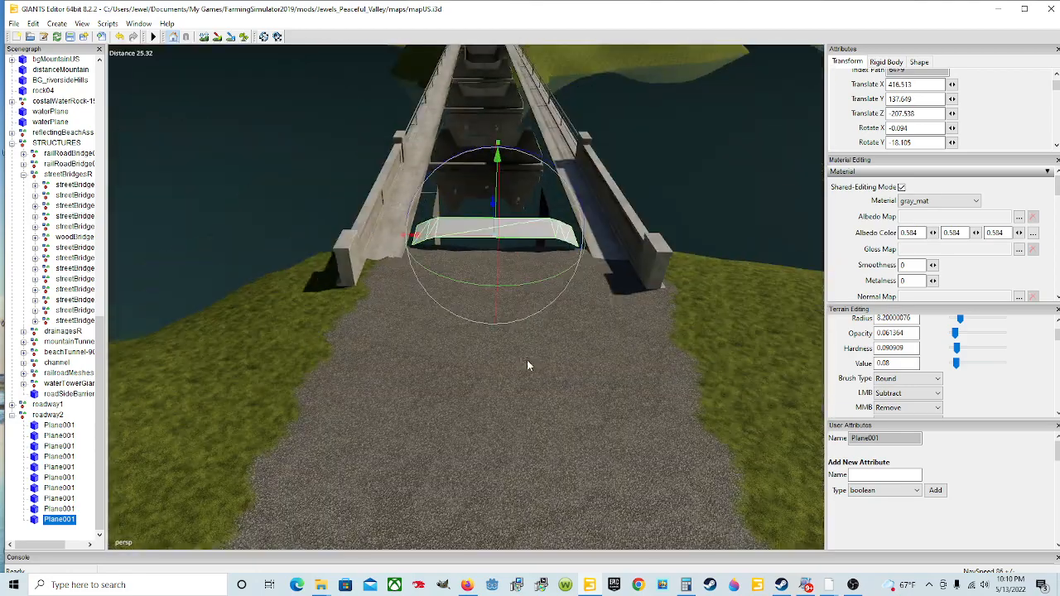
left_click_drag(451, 242, 454, 237)
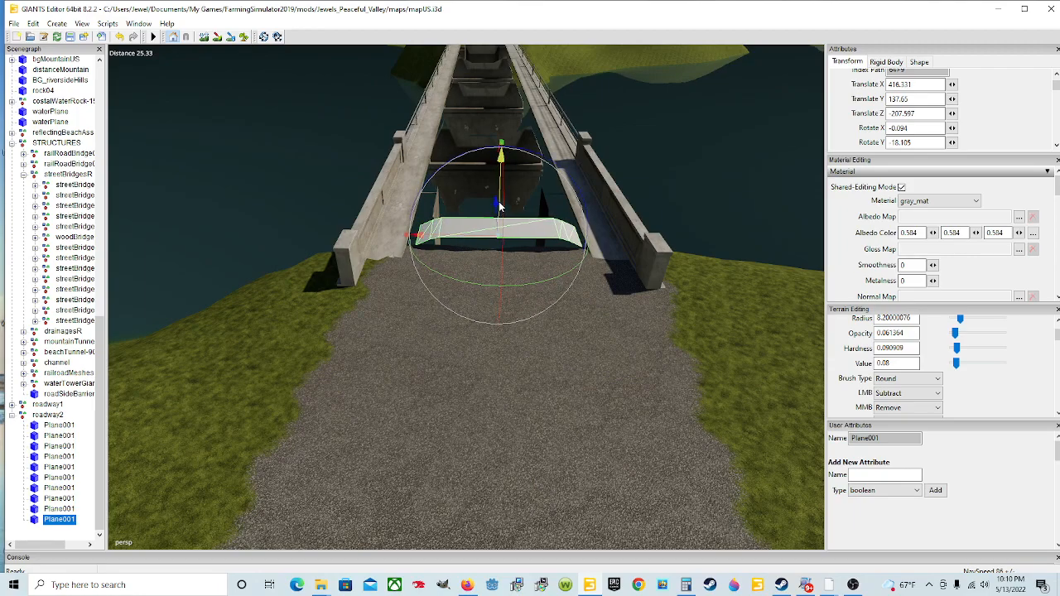
left_click_drag(501, 187, 500, 189)
left_click(122, 37)
Lower the tenth marker toward the road surface to about Translate Y 137.18
scroll(466, 200, "up", 3)
left_click_drag(604, 306, 615, 273, "alt")
scroll(624, 208, "up", 3)
scroll(615, 272, "down", 3)
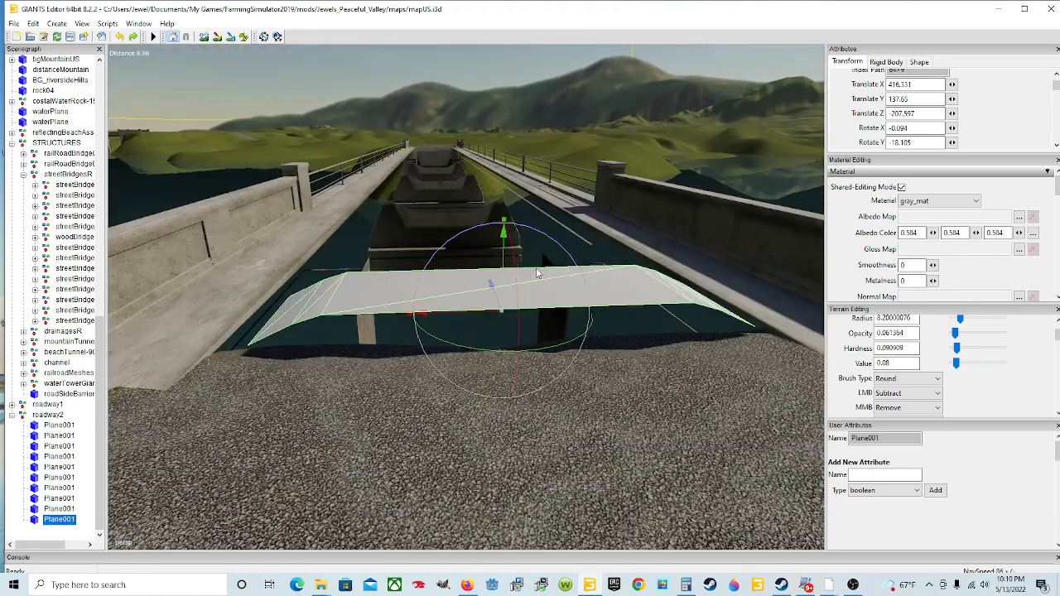
left_click_drag(503, 266, 539, 272)
scroll(544, 238, "down", 5)
scroll(542, 278, "up", 2)
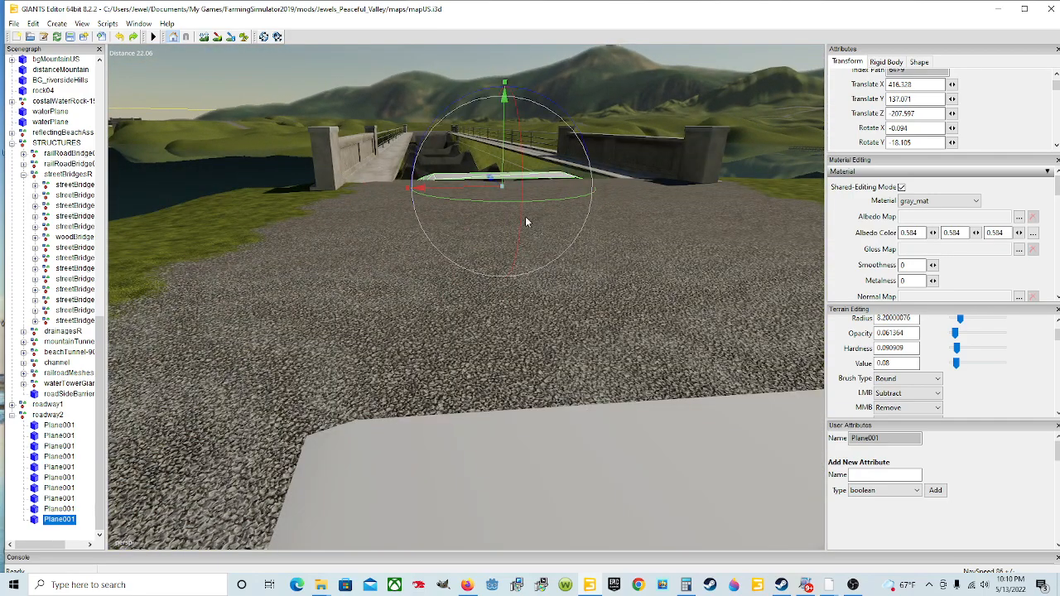
left_click_drag(506, 171, 503, 164)
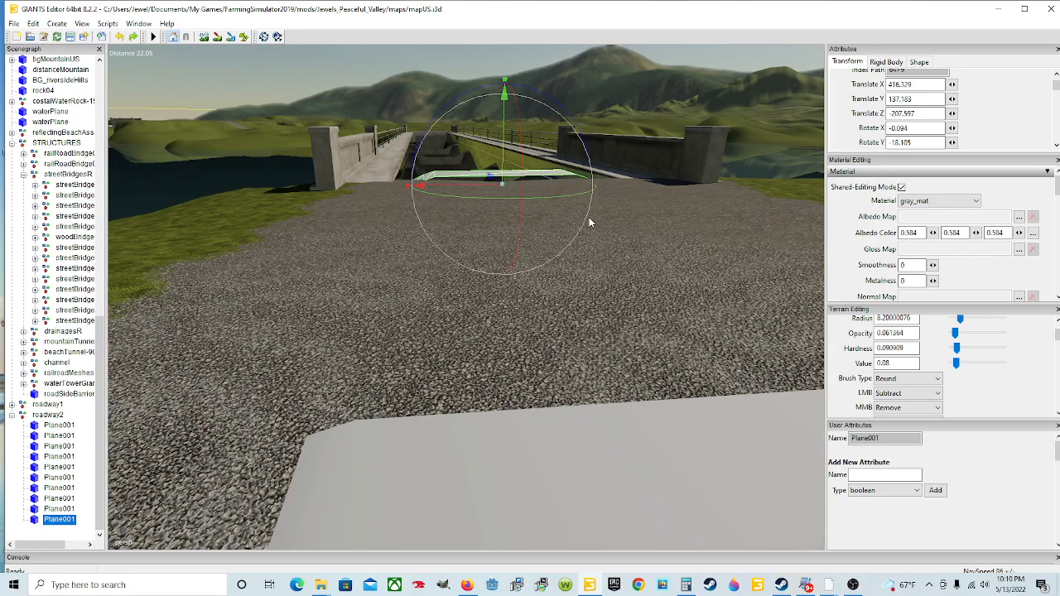
Check the tenth marker's height against the road end and the bridge walls from both sides
left_click_drag(587, 217, 578, 195, "alt")
left_click_drag(631, 285, 622, 248, "alt")
scroll(619, 247, "up", 5)
left_click_drag(440, 252, 973, 367, "alt")
scroll(429, 258, "up", 3)
scroll(729, 361, "down", 2)
left_click_drag(729, 361, 465, 277, "alt")
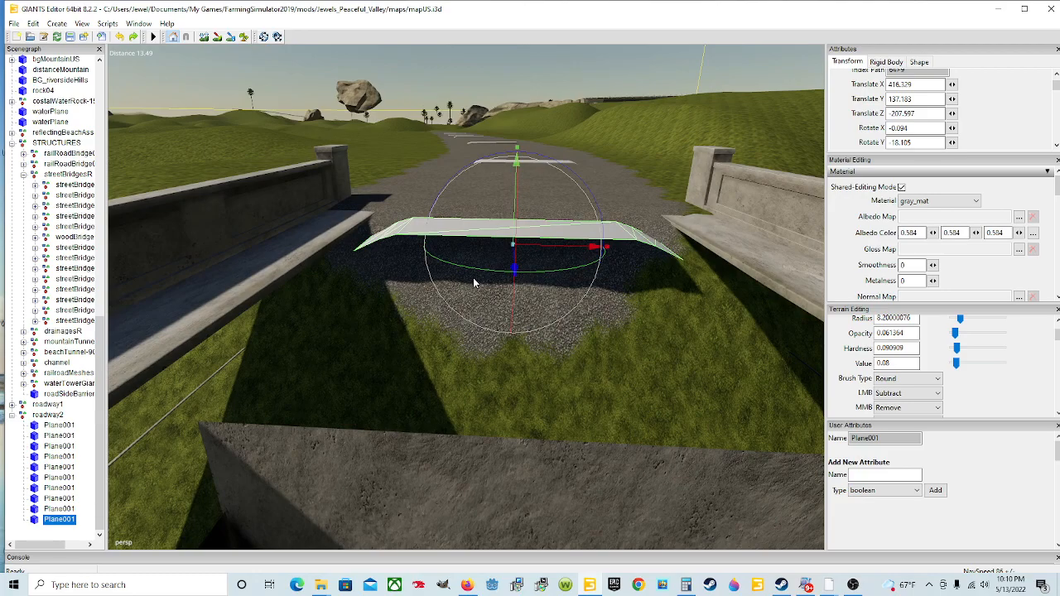
Duplicate the tenth marker and move the copy onto the bridge to about X 412.00, Y 137.22, Z -194.36
scroll(668, 300, "down", 3)
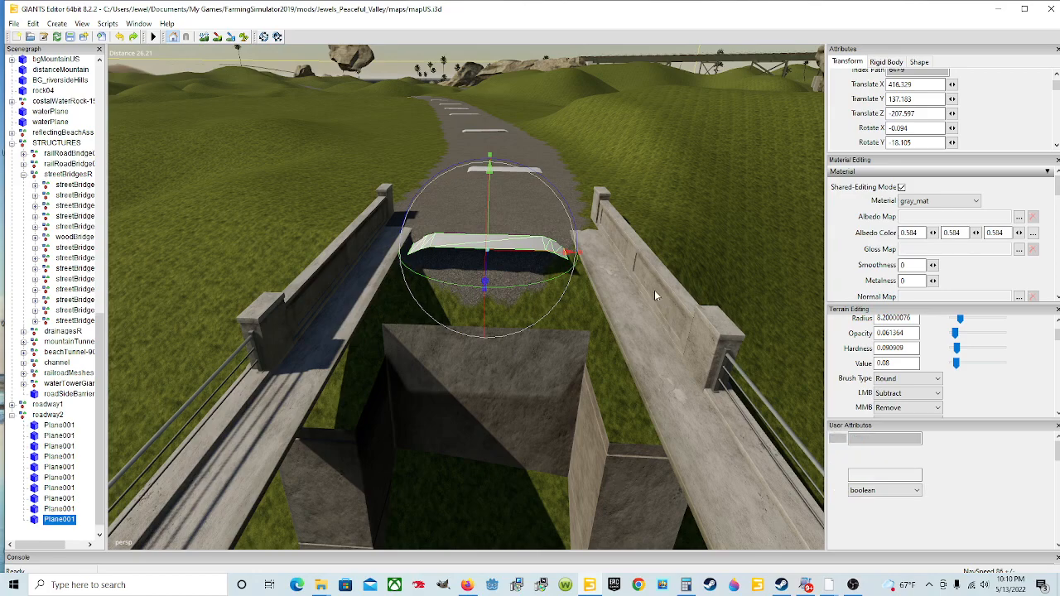
key("ctrl+d")
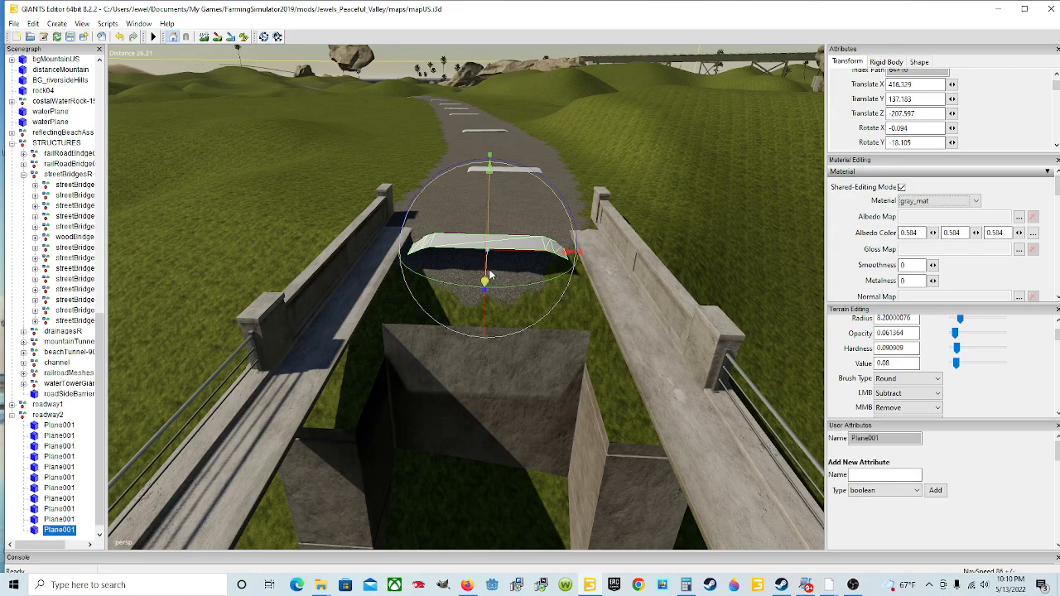
left_click_drag(486, 287, 503, 452)
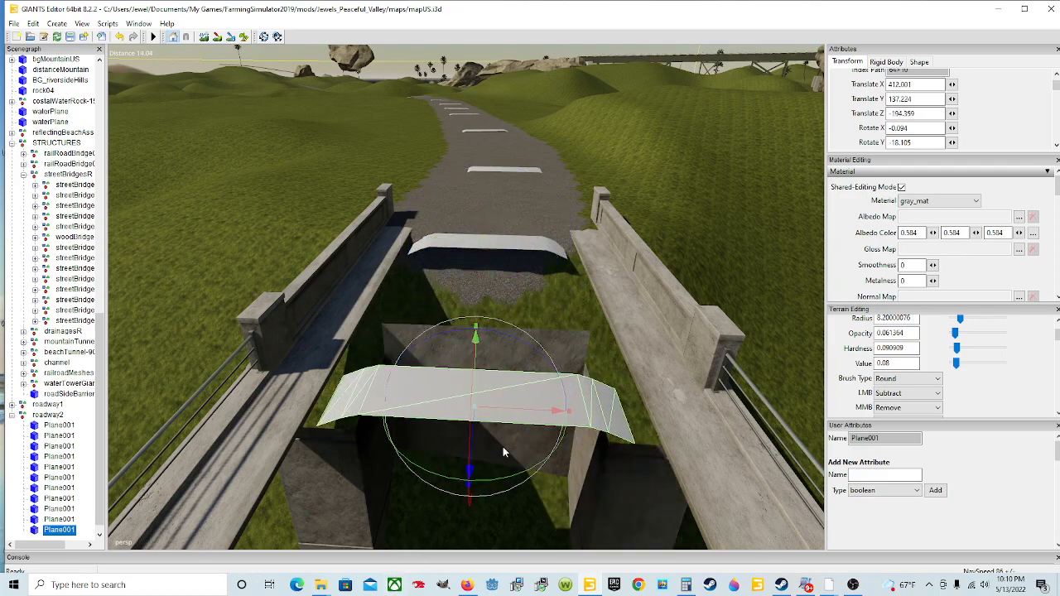
Lower the eleventh marker between the bridge sides to about Translate Y 137.01
left_click_drag(608, 414, 671, 375, "alt")
scroll(611, 459, "up", 5)
scroll(684, 366, "down", 5)
scroll(667, 368, "down", 2)
scroll(648, 377, "down", 2)
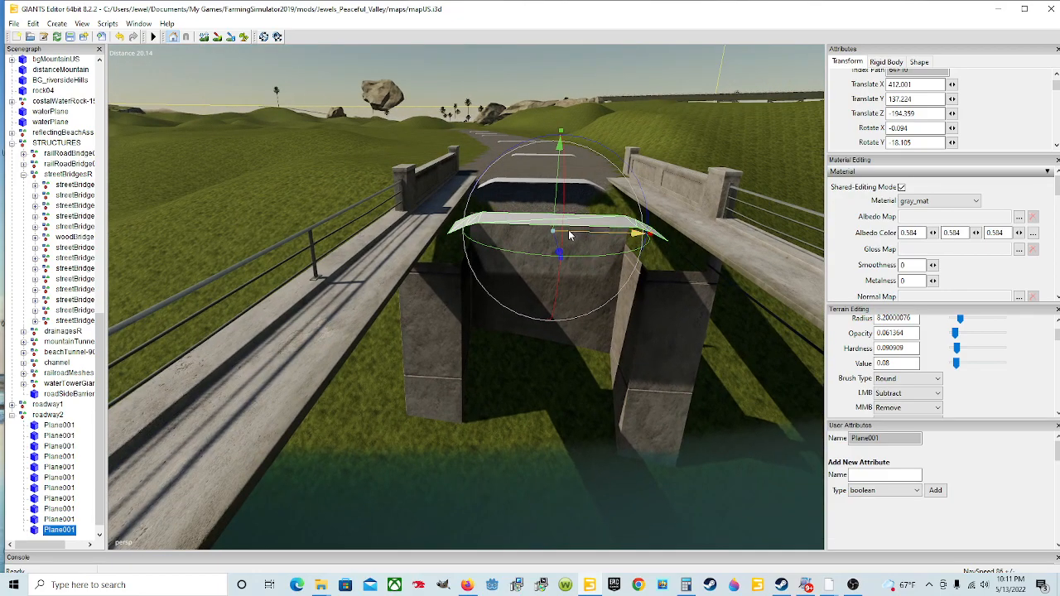
left_click_drag(556, 197, 559, 201)
Examine how the eleventh marker's height and edges line up with the bridge sides and the tenth marker
left_click_drag(608, 261, 717, 219, "alt")
scroll(564, 240, "up", 3)
scroll(493, 227, "up", 1)
left_click_drag(493, 226, 456, 230, "alt")
scroll(499, 216, "up", 1)
scroll(502, 218, "up", 2)
scroll(611, 243, "up", 3)
left_click_drag(609, 236, 662, 295, "alt")
scroll(663, 294, "down", 3)
left_click_drag(564, 303, 753, 331, "alt")
scroll(602, 267, "up", 2)
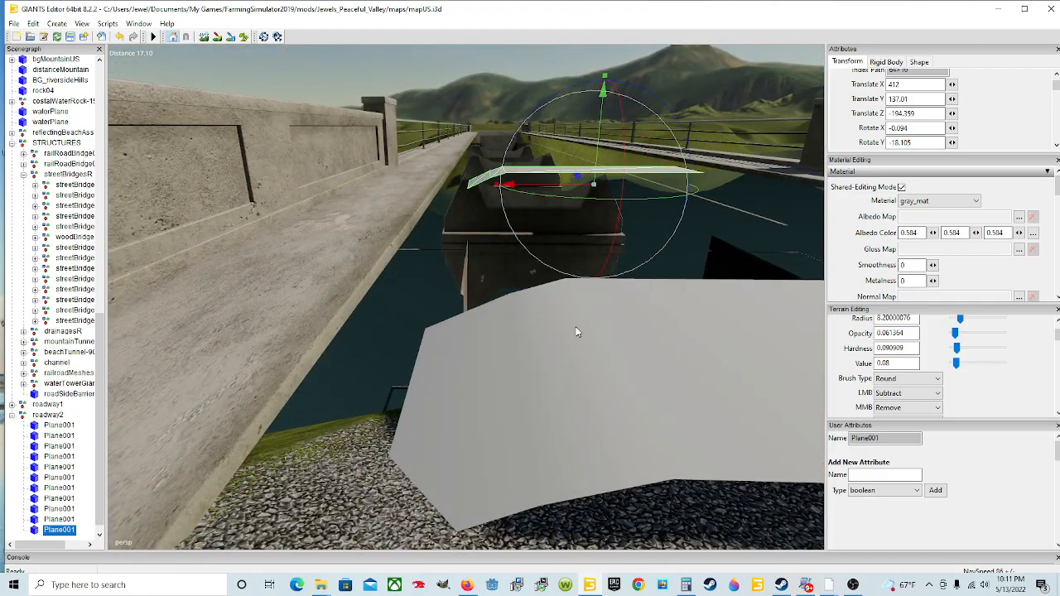
scroll(597, 324, "down", 4)
left_click_drag(637, 321, 809, 306, "alt")
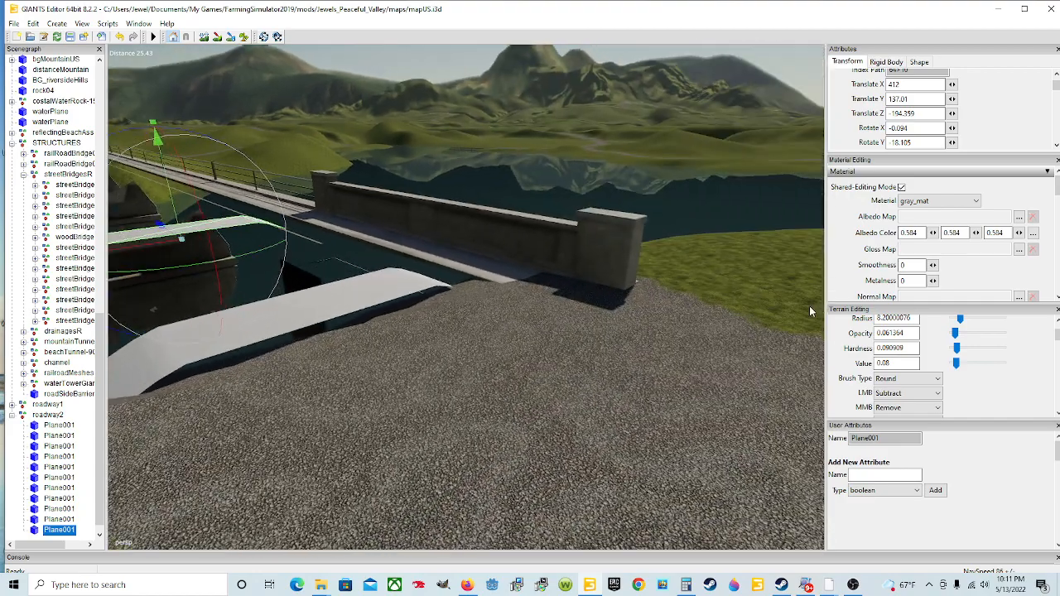
left_click_drag(638, 325, 544, 355, "alt")
scroll(616, 301, "up", 6)
scroll(502, 293, "up", 5)
scroll(502, 294, "down", 5)
scroll(514, 271, "down", 5)
scroll(701, 294, "up", 5)
scroll(489, 320, "down", 5)
Fine-tune the eleventh marker to about Translate Y 137.012 and rotate it to about Rotate Y -17.79
scroll(453, 326, "up", 3)
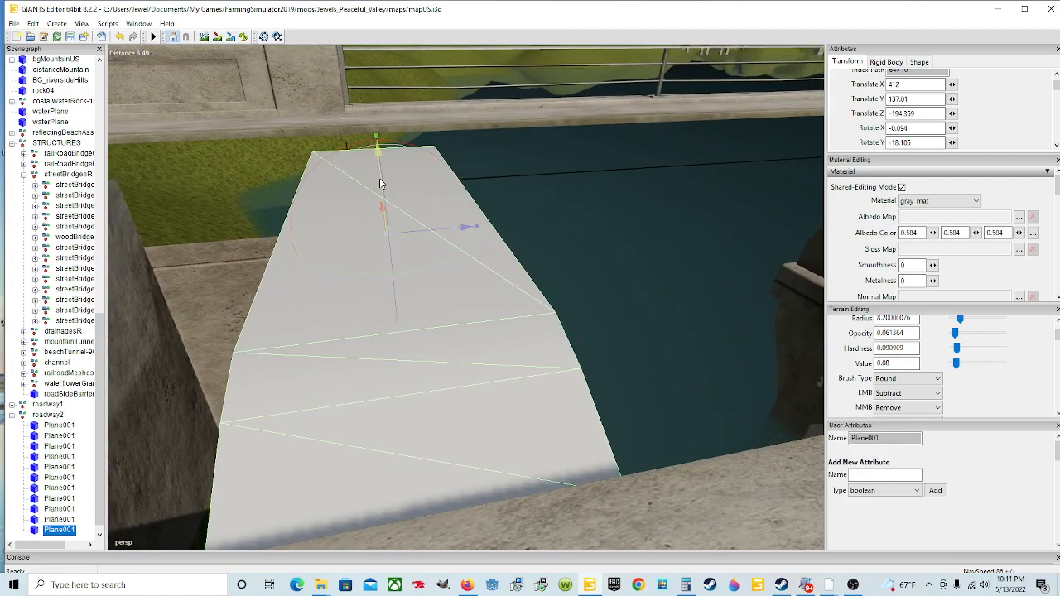
left_click_drag(382, 179, 383, 180)
left_click_drag(507, 210, 389, 245, "alt")
scroll(328, 221, "down", 5)
scroll(491, 276, "up", 4)
scroll(331, 270, "down", 4)
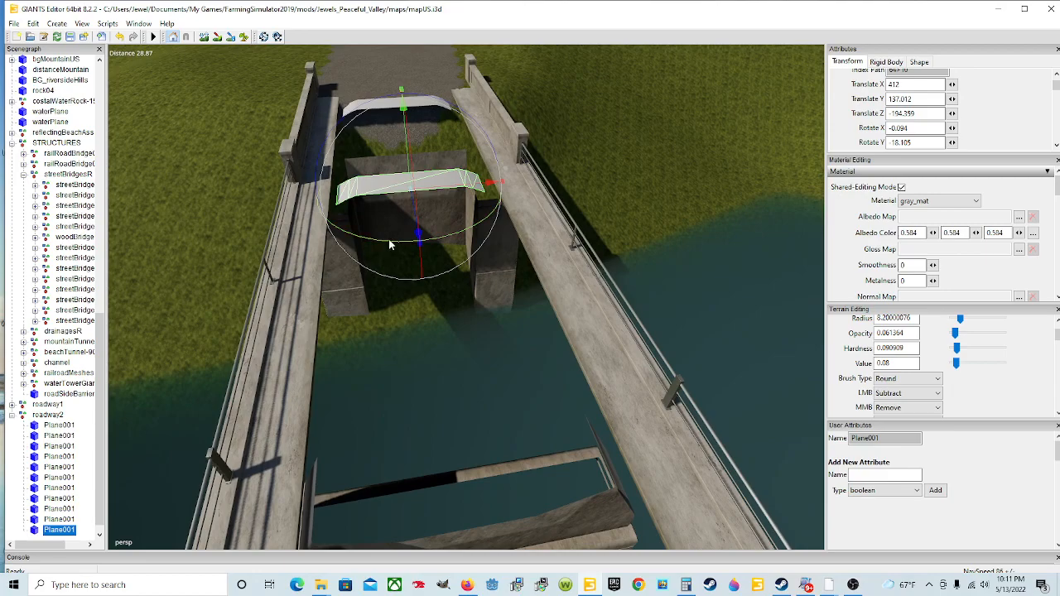
left_click_drag(391, 244, 396, 235)
Duplicate the eleventh marker and move the copy farther along the bridge to about X 406.93, Y 137.06, Z -178.55
key("ctrl+d")
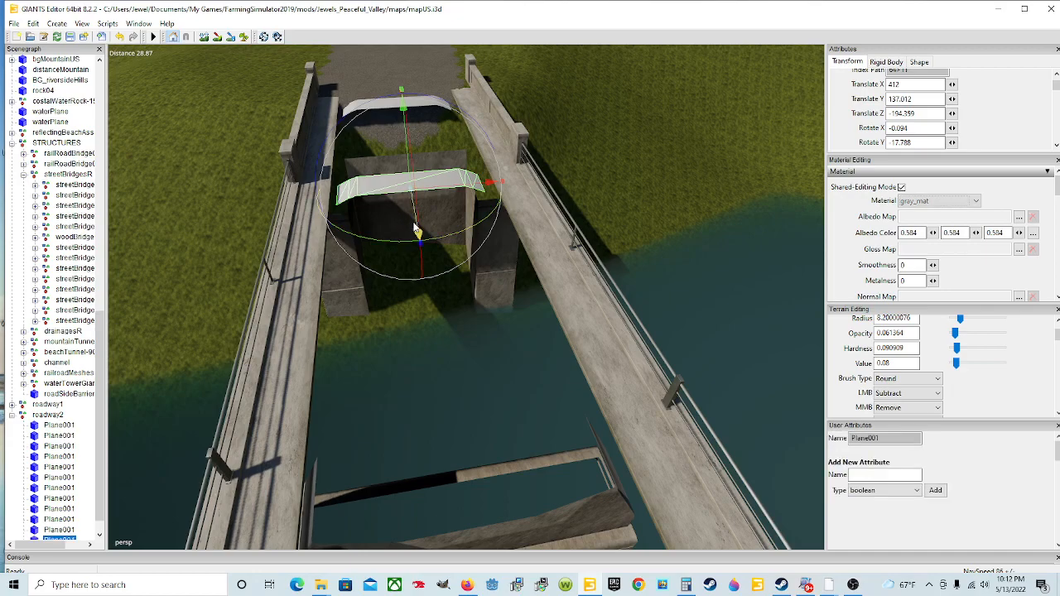
left_click_drag(416, 228, 493, 574)
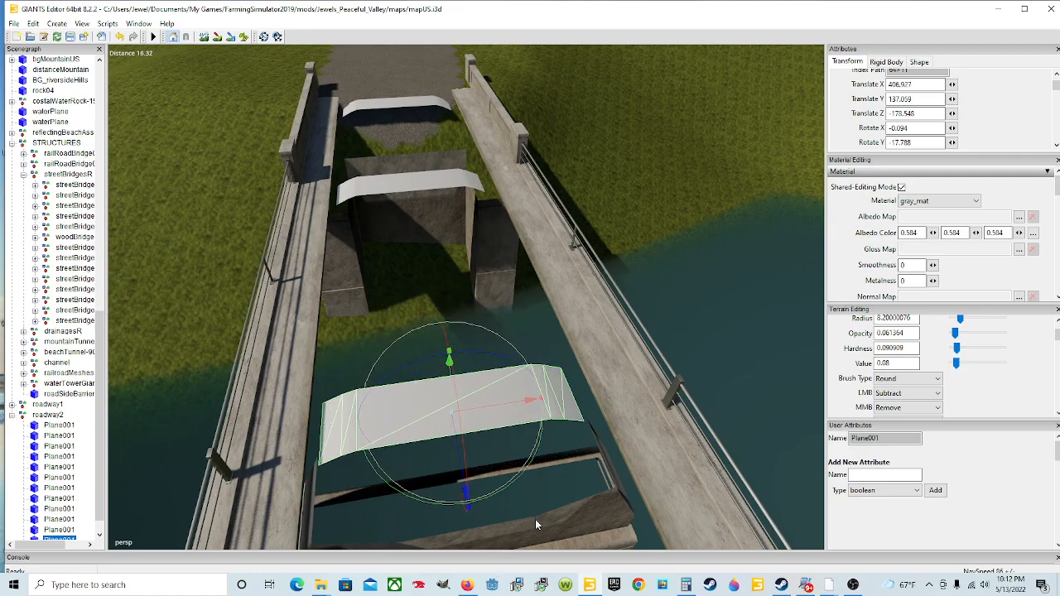
scroll(508, 445, "up", 10)
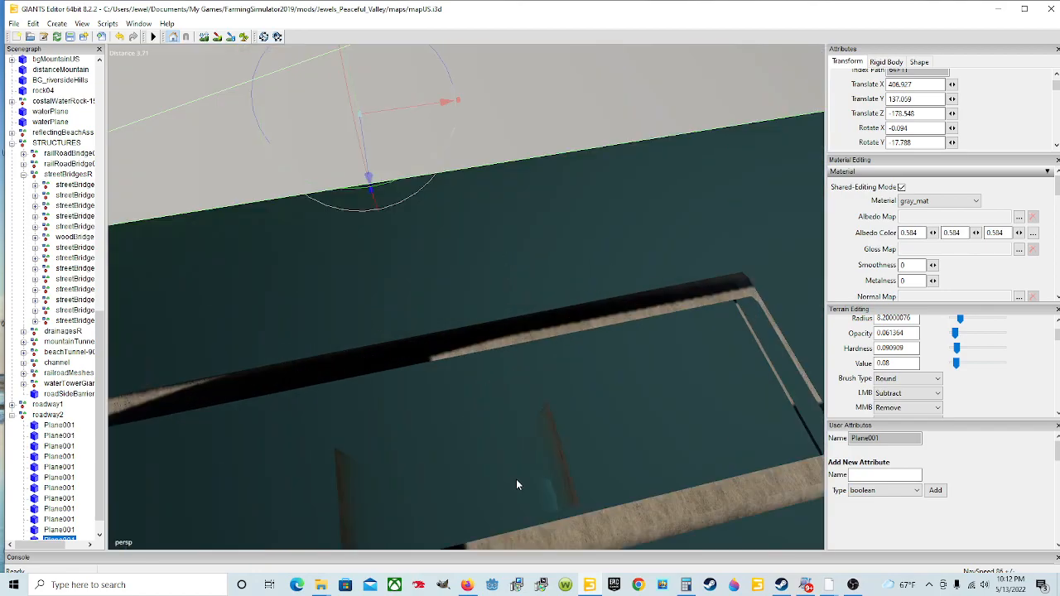
left_click_drag(516, 480, 509, 355, "alt")
scroll(506, 349, "down", 10)
scroll(509, 410, "up", 6)
scroll(506, 355, "down", 4)
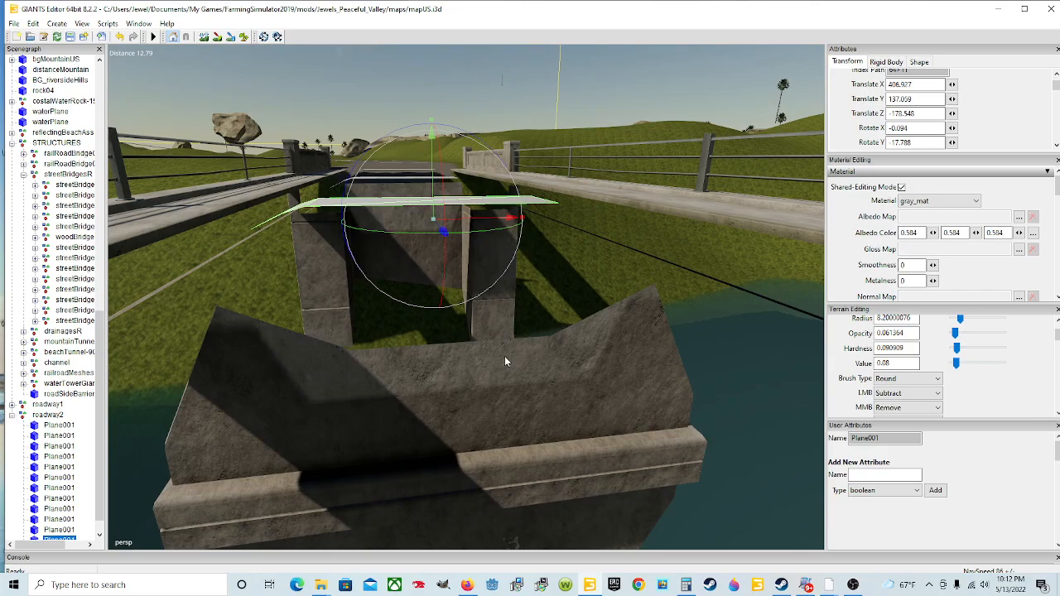
Duplicate the twelfth marker and move the copy farther along the bridge to about X 403.12, Y 137.1, Z -166.68
left_click_drag(532, 337, 543, 352, "alt")
scroll(543, 352, "down", 4)
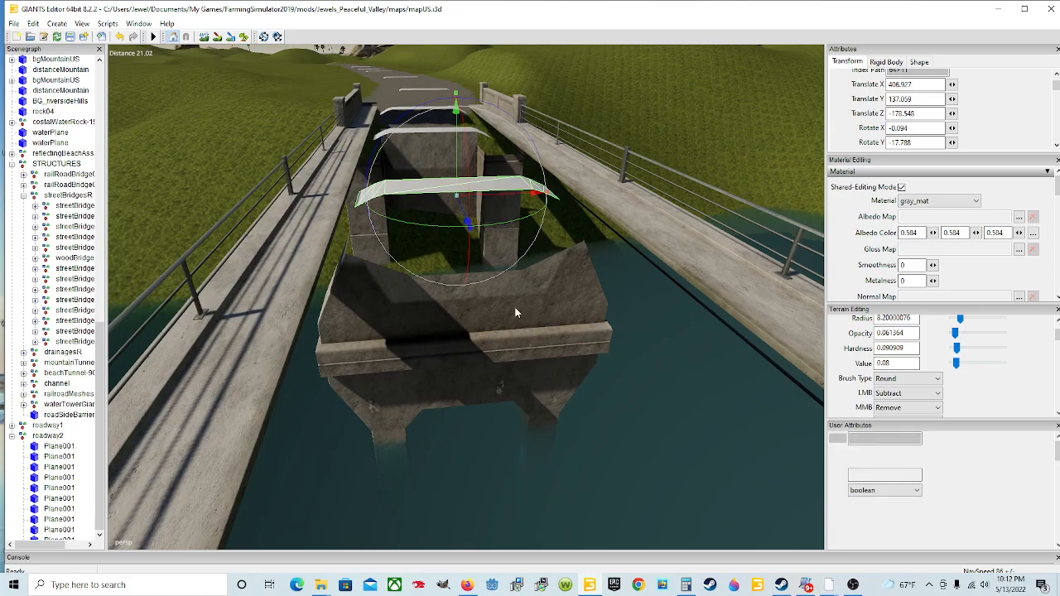
key("ctrl+d")
left_click_drag(465, 203, 569, 506)
Lower the thirteenth marker between the bridge sides to about Translate Y 137.03
scroll(589, 495, "up", 5)
scroll(599, 472, "up", 8)
left_click_drag(599, 470, 566, 361, "alt")
scroll(565, 360, "down", 6)
scroll(565, 361, "down", 10)
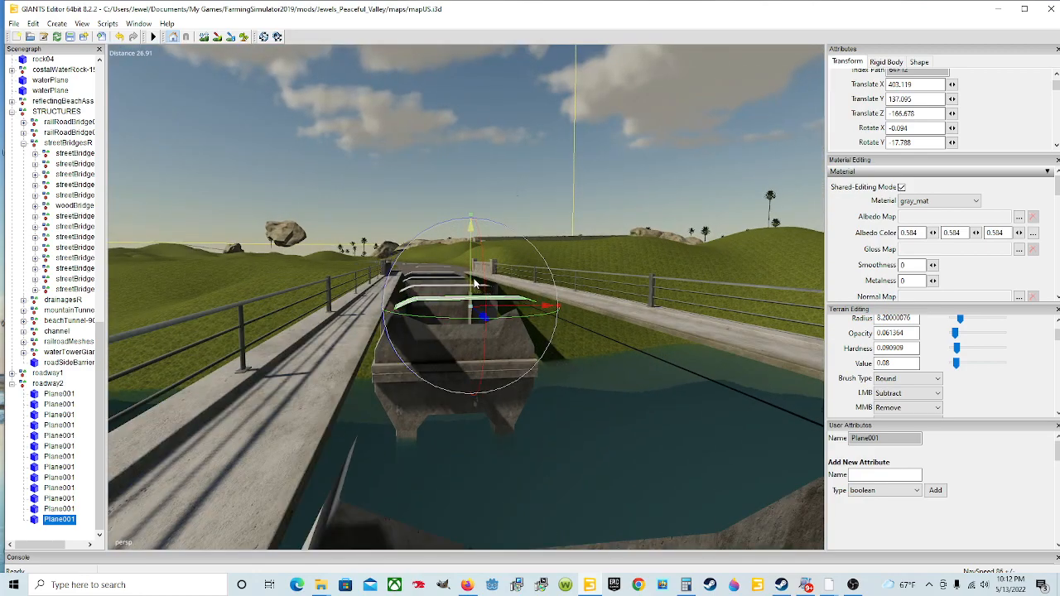
mouse_move(472, 284)
left_mouse_down()
mouse_move(483, 305)
mouse_move(474, 294)
left_mouse_up()
scroll(483, 306, "up", 5)
scroll(472, 294, "down", 2)
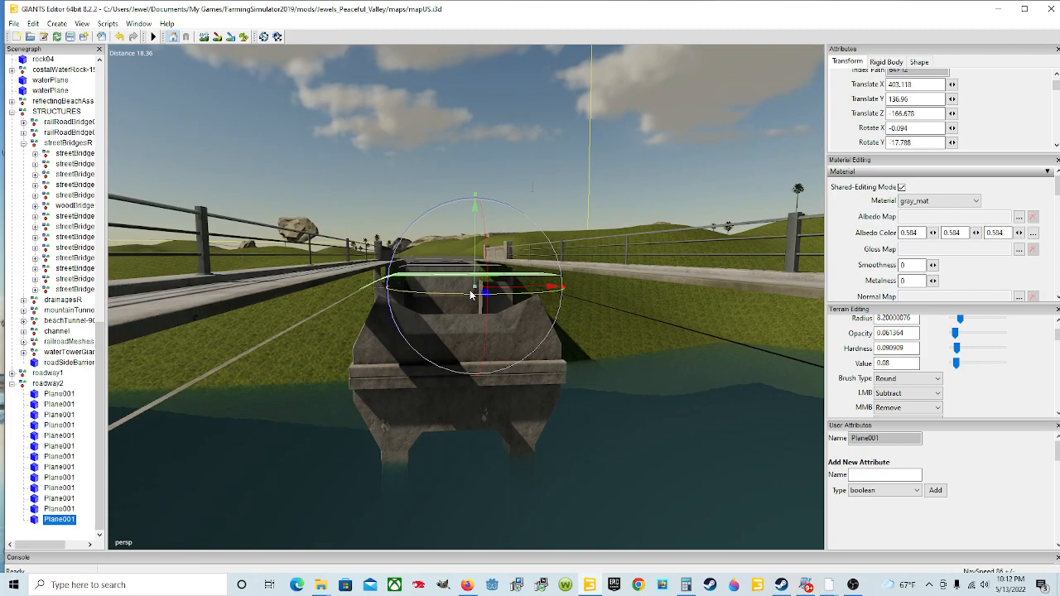
left_click_drag(476, 255, 477, 254)
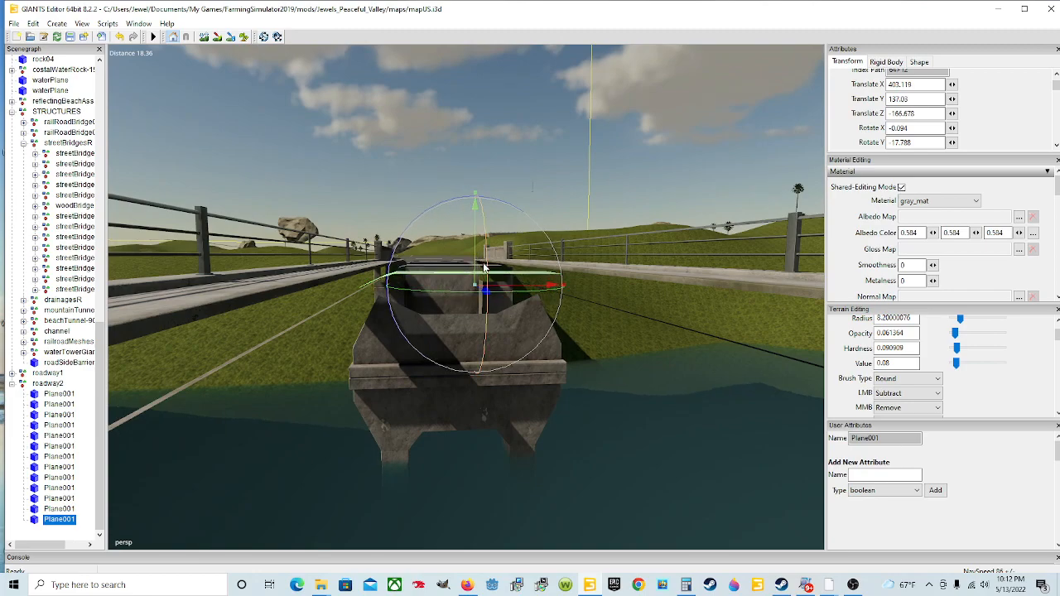
Duplicate the thirteenth marker and move the copy along the bridge to about X 398.24, Y 137.08, Z -151.47
left_click_drag(521, 269, 522, 273, "alt")
scroll(523, 273, "down", 3)
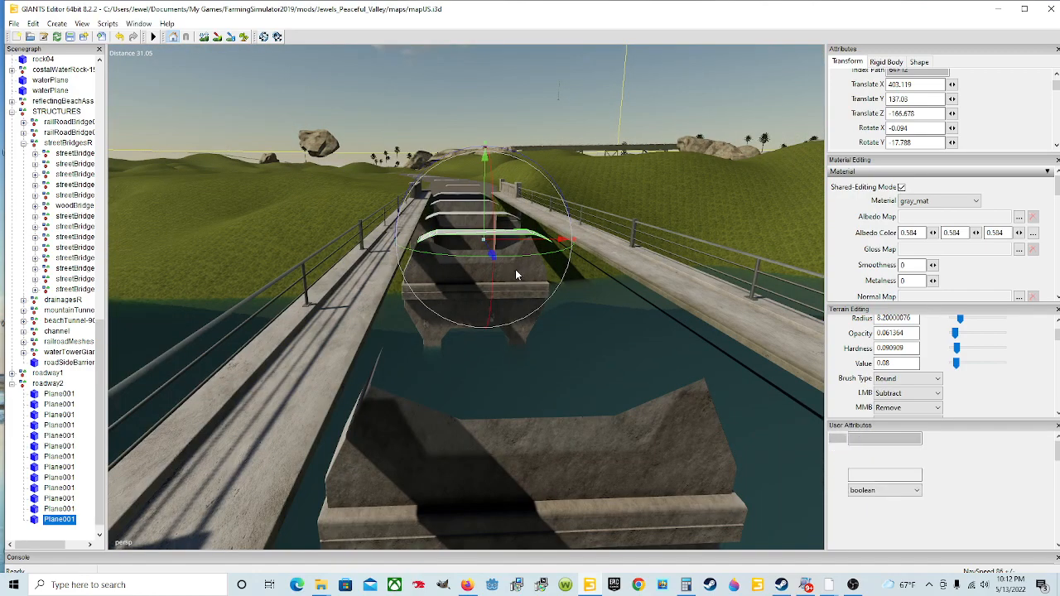
key("ctrl+d")
left_click_drag(485, 284, 542, 586)
Duplicate the fourteenth marker and move the copy along the bridge to about X 393.33, Y 137.12, Z -136.17
left_click_drag(638, 377, 607, 406, "alt")
scroll(607, 406, "down", 3)
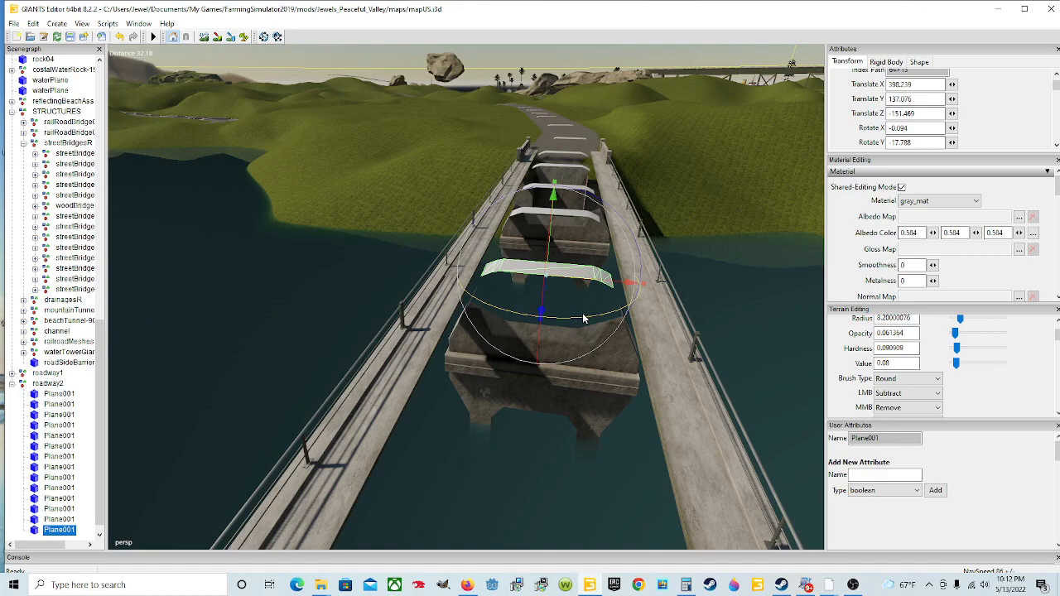
key("ctrl+d")
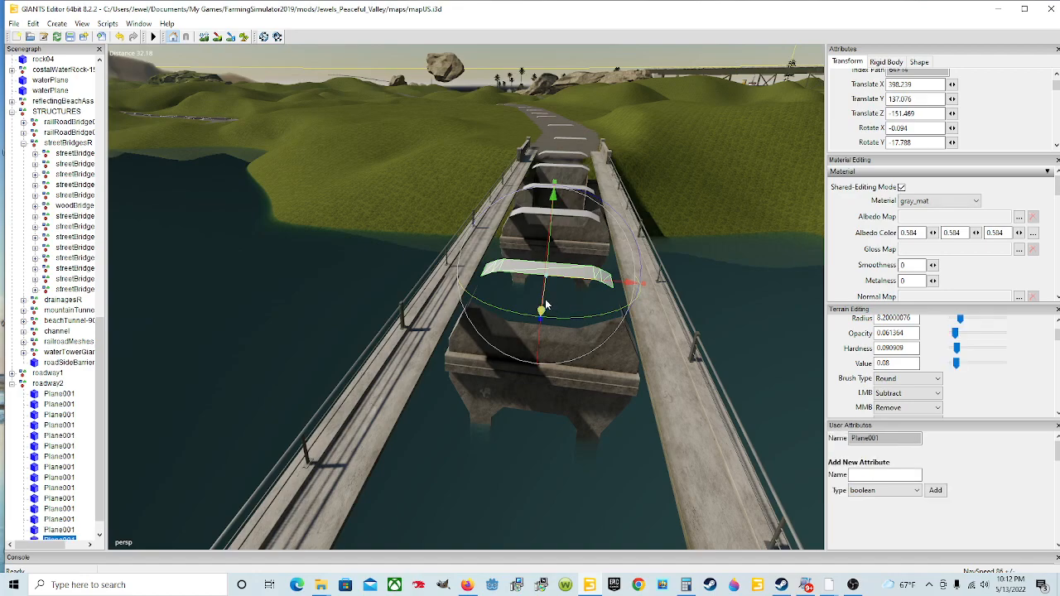
left_click_drag(545, 304, 494, 497)
Duplicate the fifteenth marker and move the copy over the next bridge pier to about X 387.84, Y 137.17, Z -119.06
left_click_drag(520, 431, 638, 267, "alt")
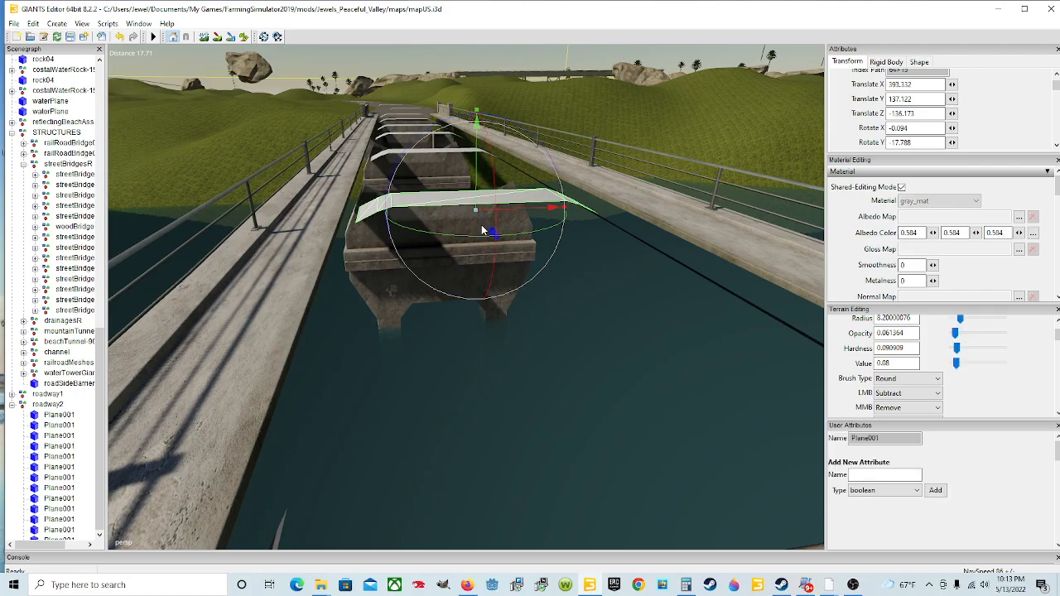
key("ctrl+d")
left_click_drag(486, 226, 618, 396)
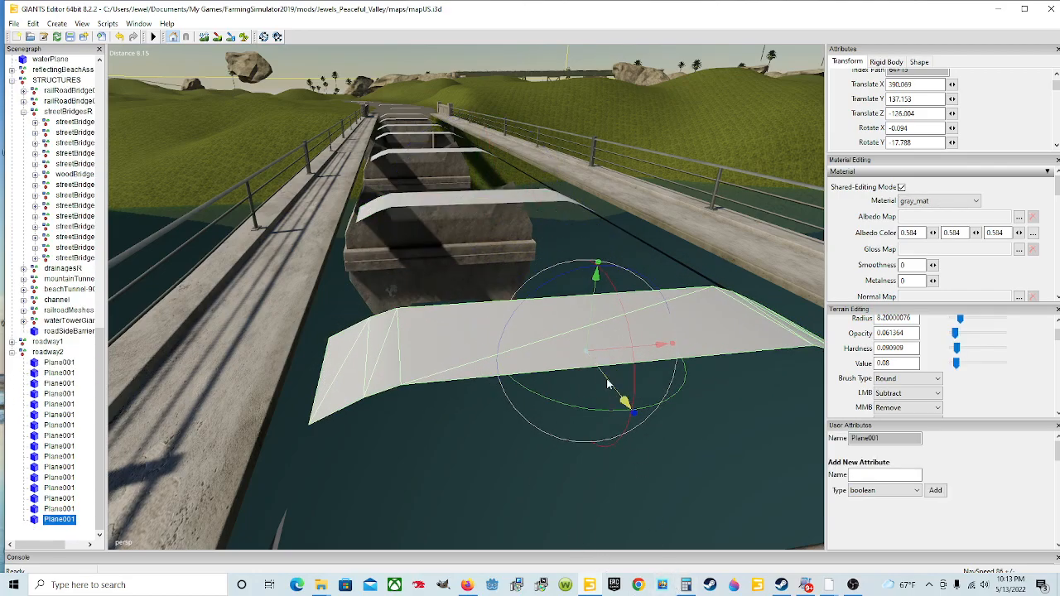
scroll(596, 373, "down", 3)
left_click_drag(524, 358, 593, 487)
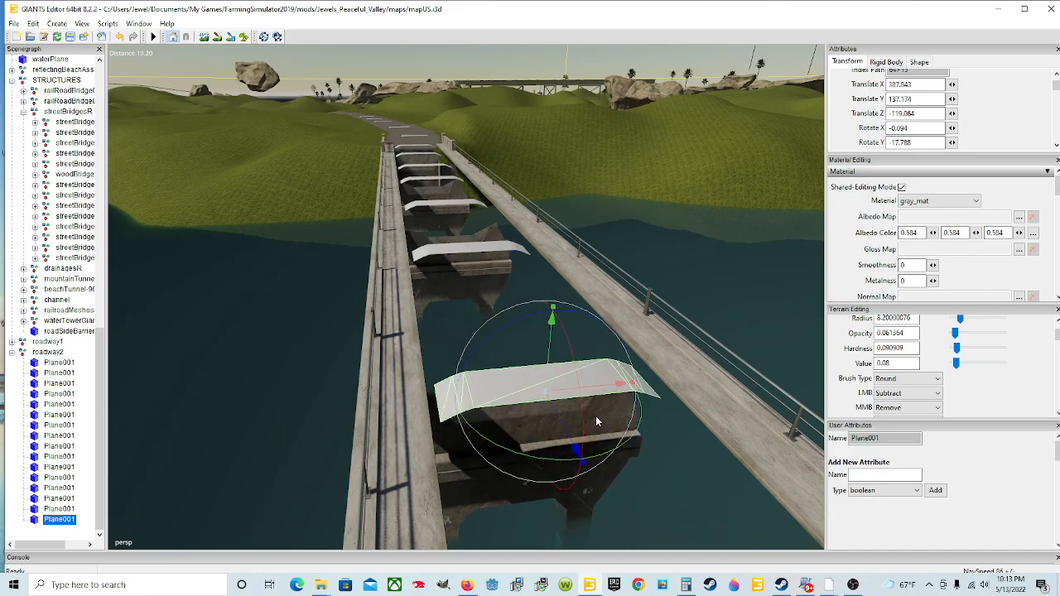
Examine how the sixteenth marker's height and edges line up with the bridge sides and the preceding markers
scroll(629, 447, "up", 5)
scroll(573, 403, "down", 2)
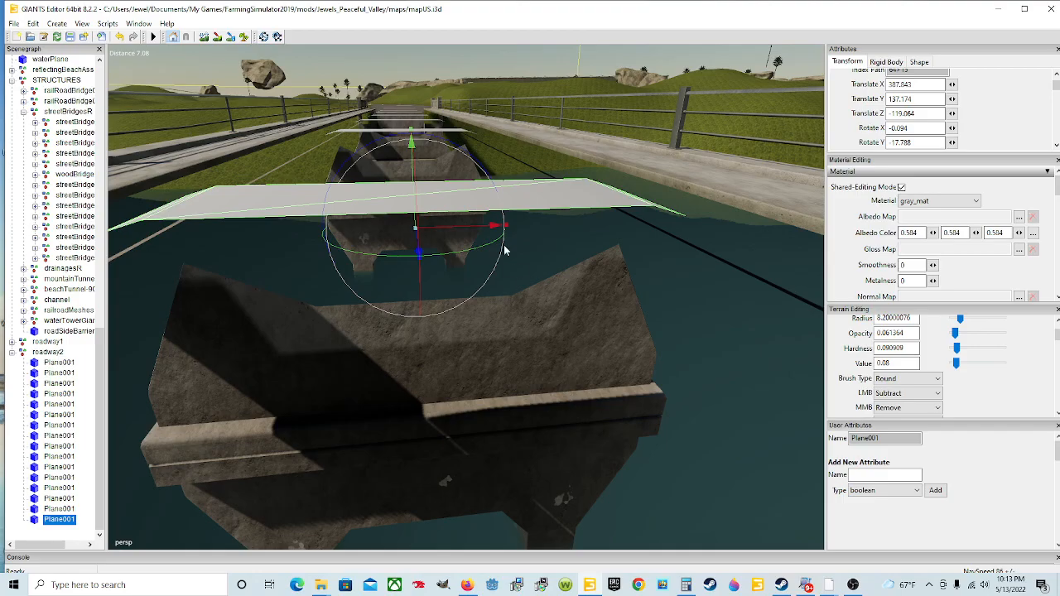
scroll(447, 128, "down", 4)
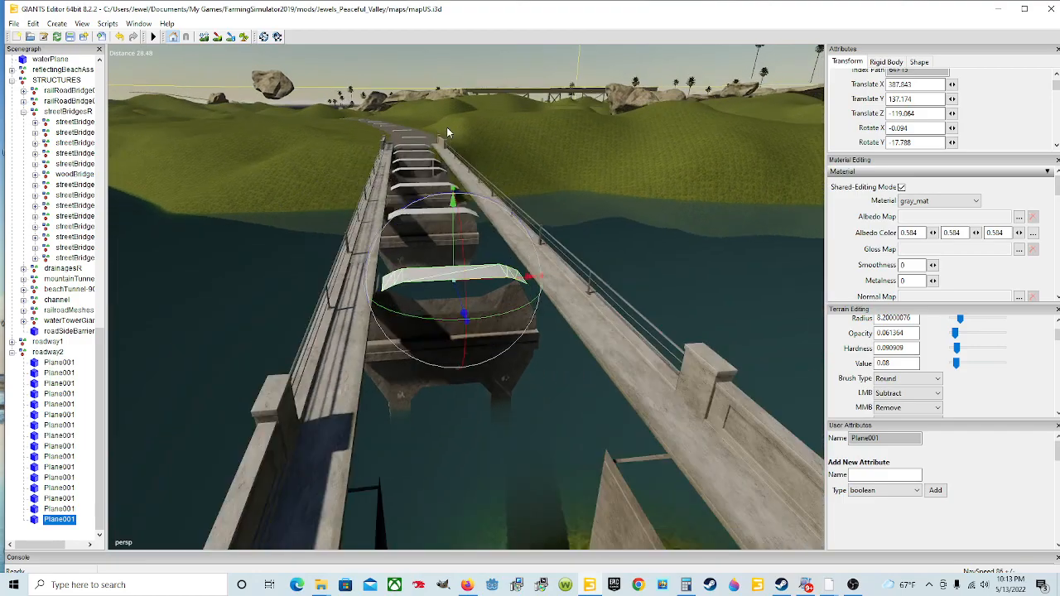
mouse_move(499, 247)
left_mouse_down("alt")
mouse_move(597, 432)
mouse_move(489, 257)
left_mouse_up("alt")
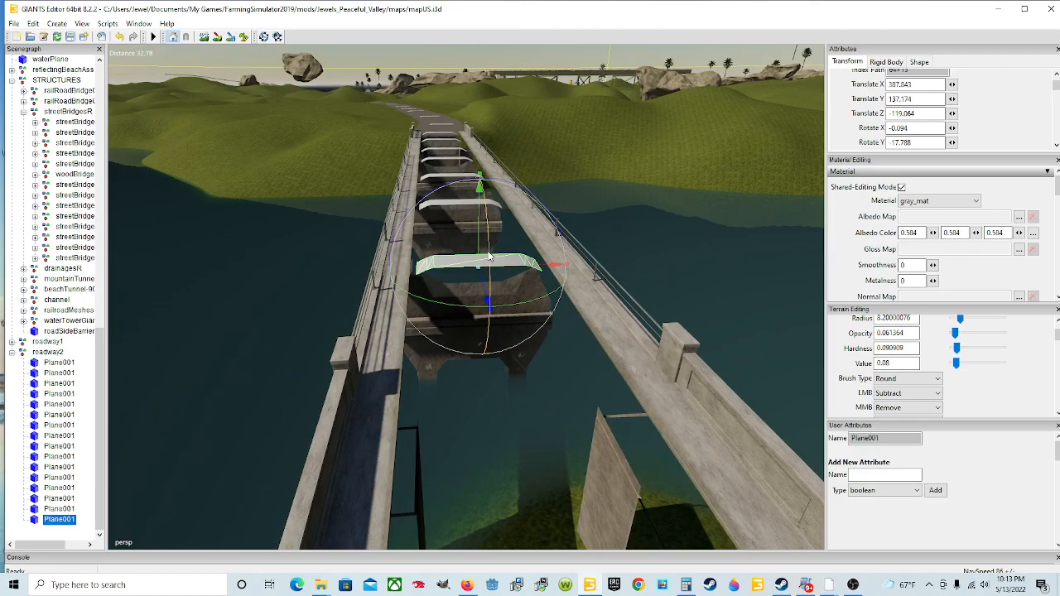
scroll(513, 259, "up", 5)
left_click_drag(517, 255, 516, 234, "alt")
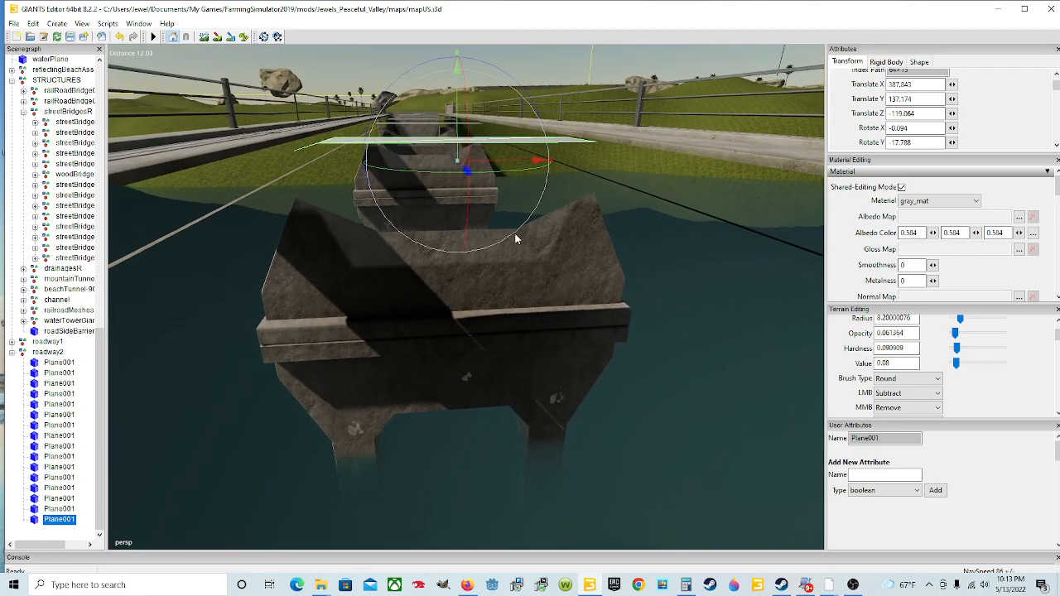
scroll(515, 234, "down", 2)
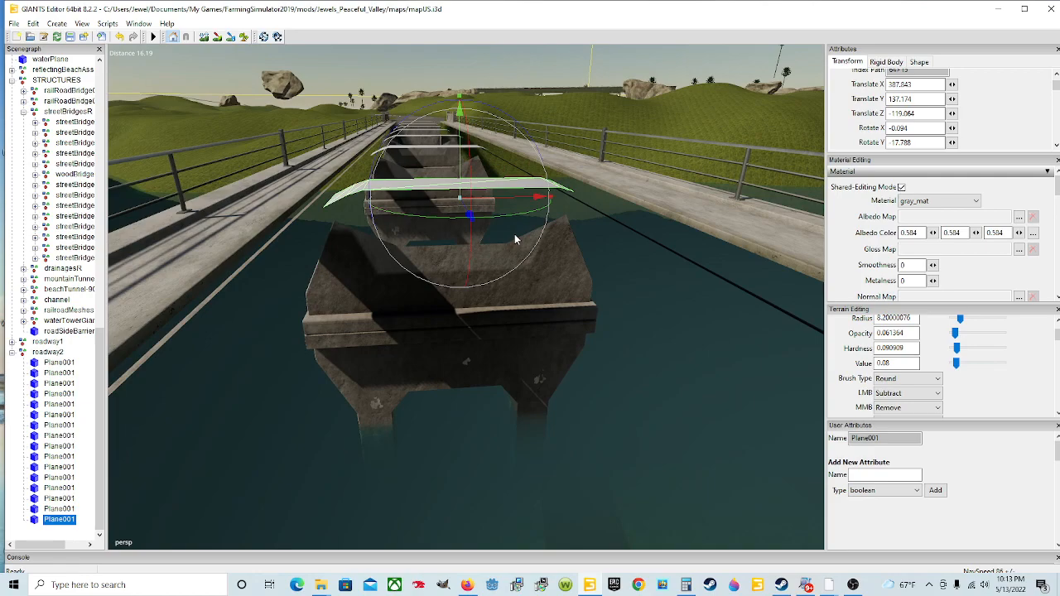
scroll(514, 233, "up", 2)
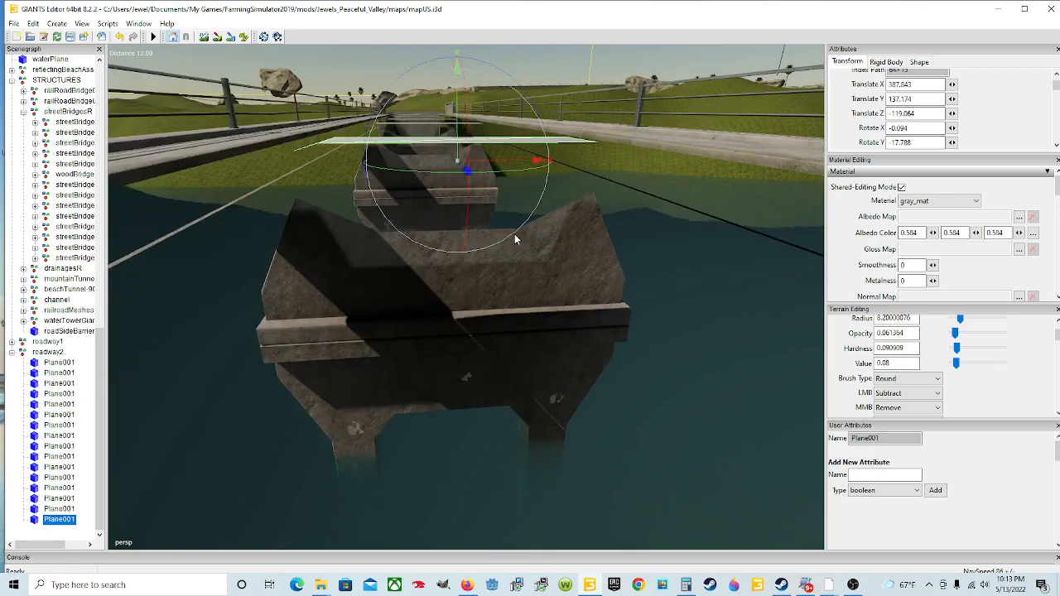
scroll(515, 233, "down", 5)
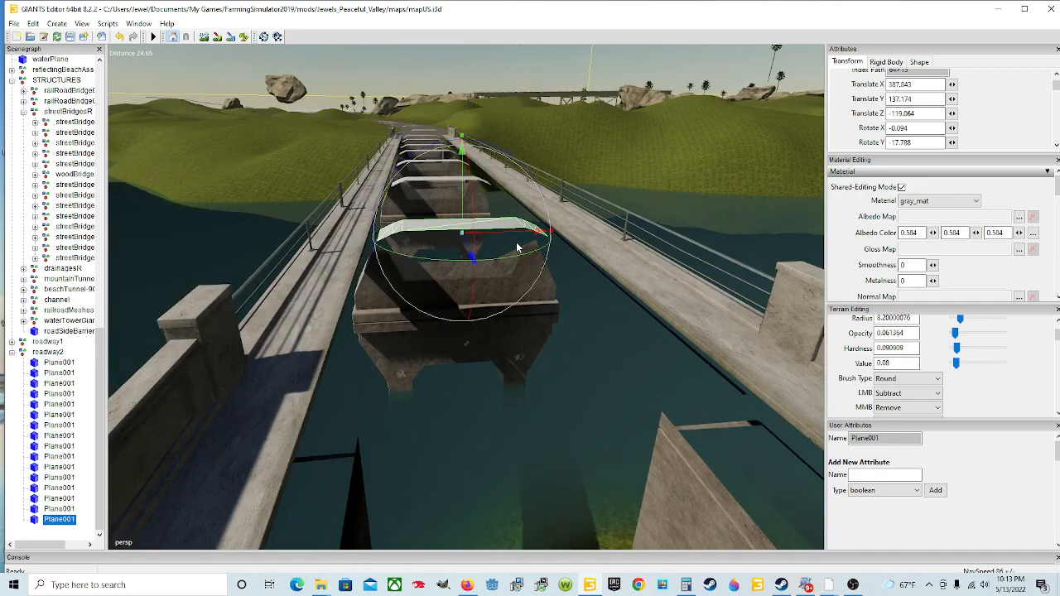
Duplicate the sixteenth marker and move the copy toward the bridge's far end to about X 383.2, Y 137.22, Z -104.6
key("ctrl+d")
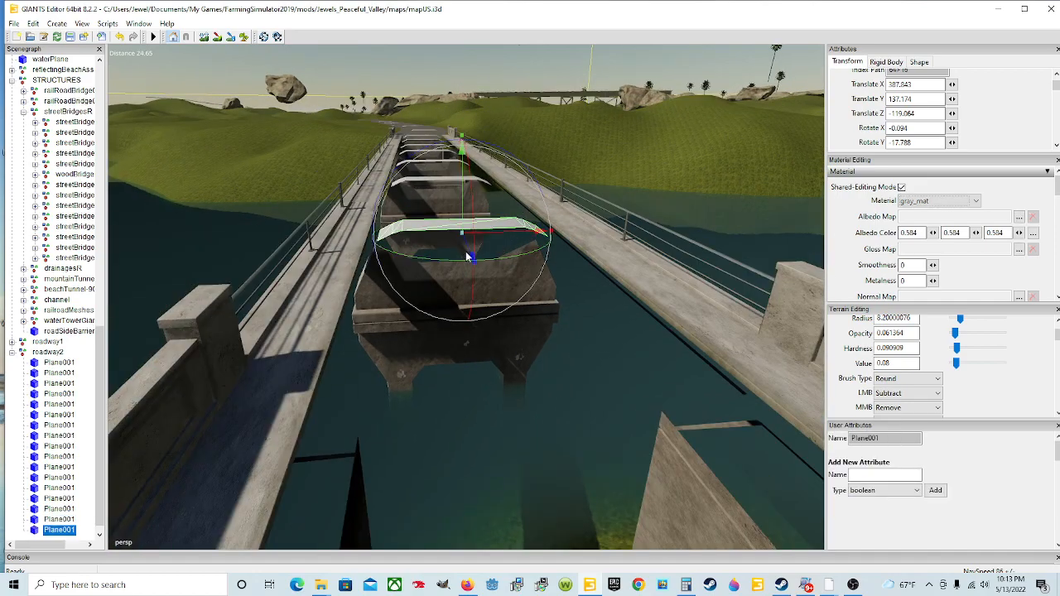
left_click_drag(472, 255, 537, 547)
left_click_drag(540, 418, 548, 456)
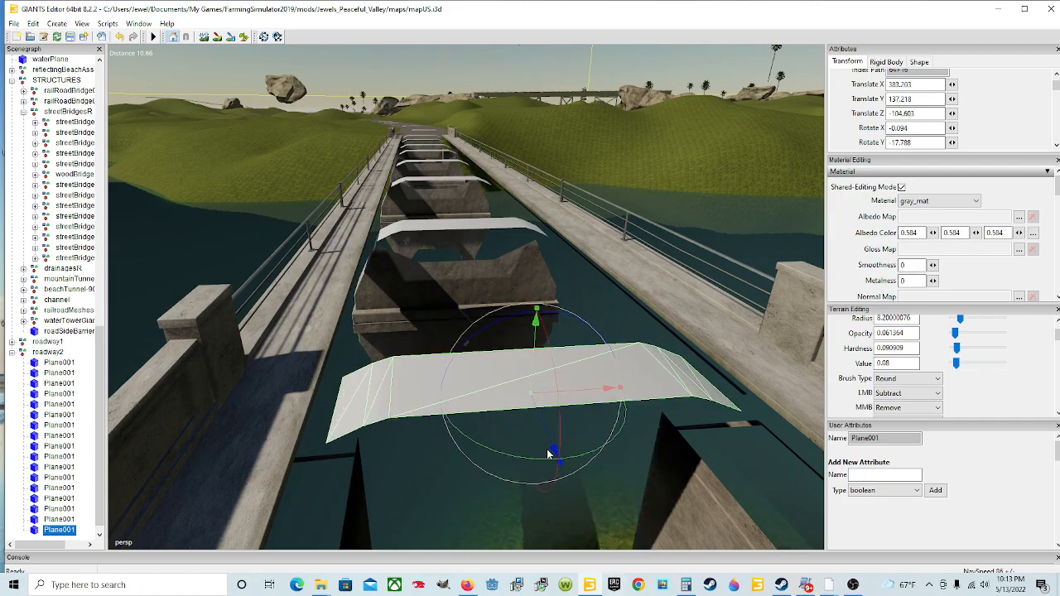
Duplicate the seventeenth marker and move the copy to the edge of the gravel road at about X 379.26, Z -92.31
scroll(541, 418, "down", 3)
left_click_drag(549, 402, 551, 372, "alt")
scroll(557, 419, "up", 3)
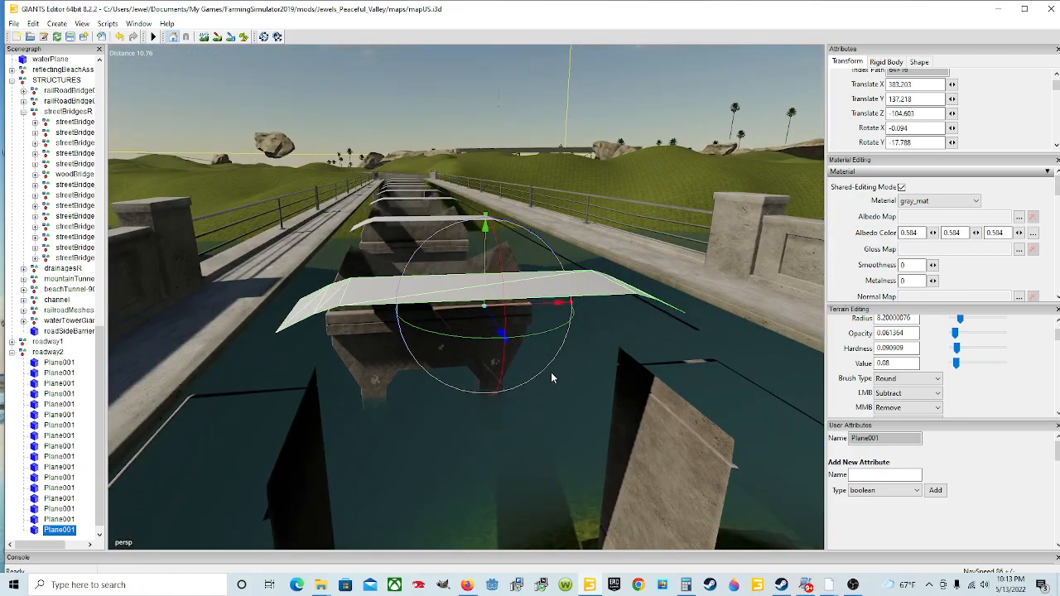
scroll(551, 374, "down", 3)
key("ctrl+d")
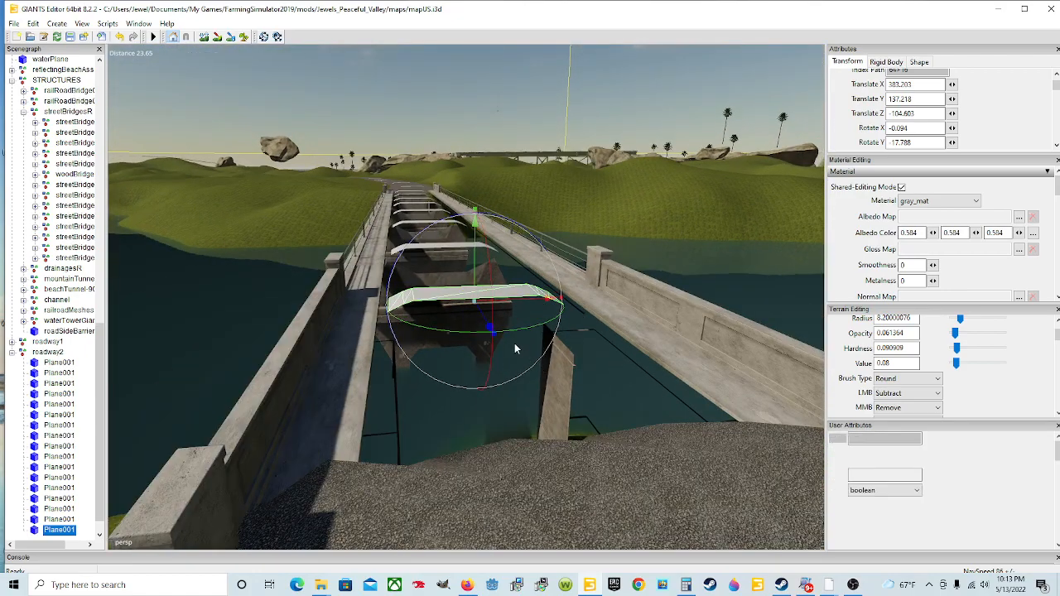
left_click_drag(489, 326, 583, 538)
Raise the eighteenth marker at the bridge's far end to about Translate Y 137.4 to clear the gravel road
left_click_drag(677, 460, 662, 482, "alt")
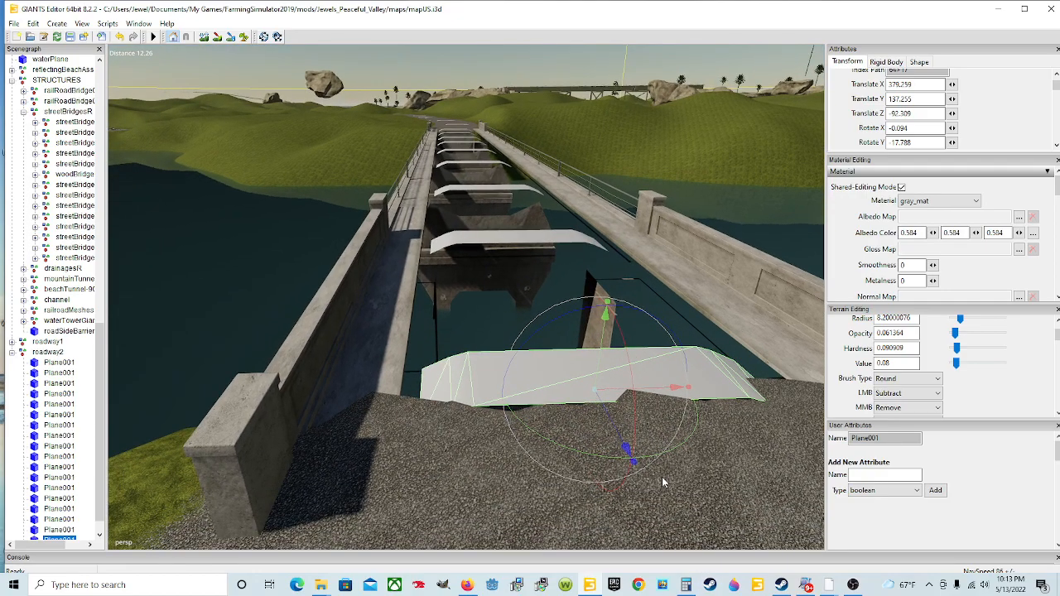
left_click_drag(605, 356, 617, 327)
scroll(669, 425, "up", 5)
scroll(637, 356, "down", 5)
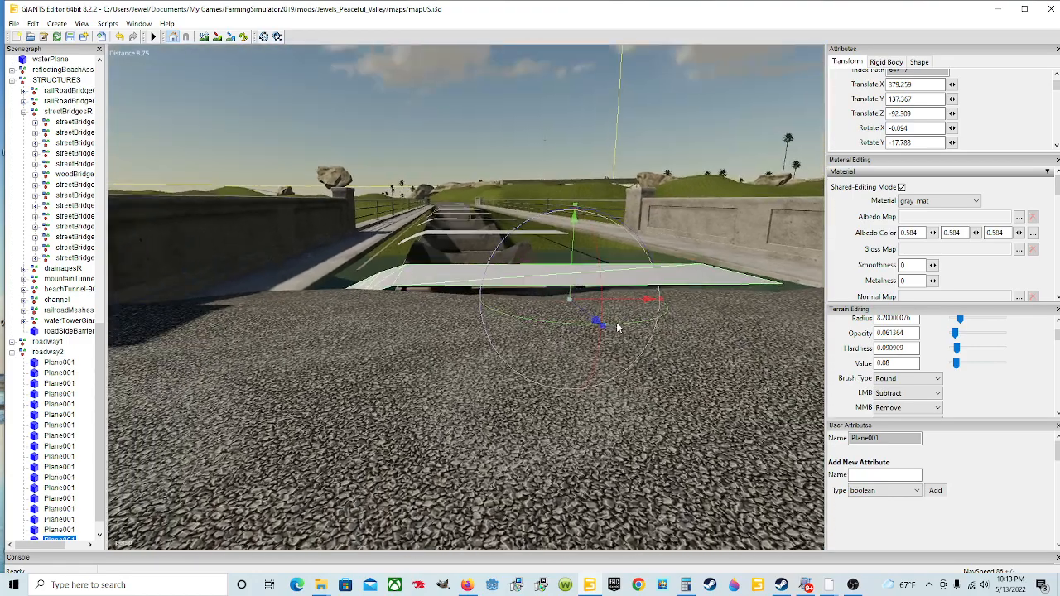
left_click_drag(574, 267, 636, 288)
scroll(612, 282, "down", 4)
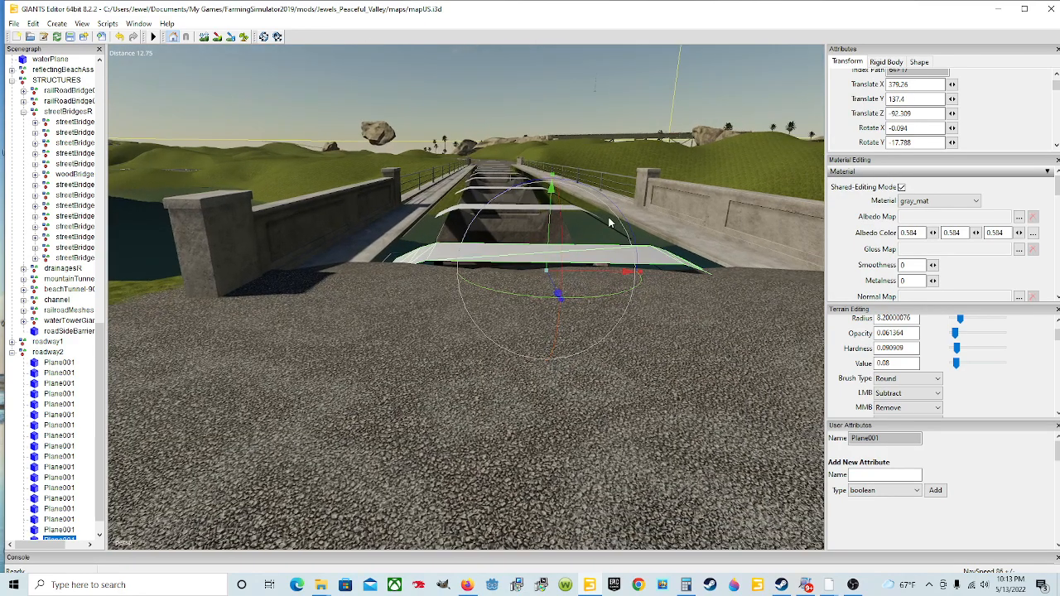
Examine how the eighteenth marker meets the gravel road edge and the bridge sides from several angles
left_click_drag(607, 217, 670, 274, "alt")
scroll(678, 294, "down", 10)
scroll(670, 274, "up", 10)
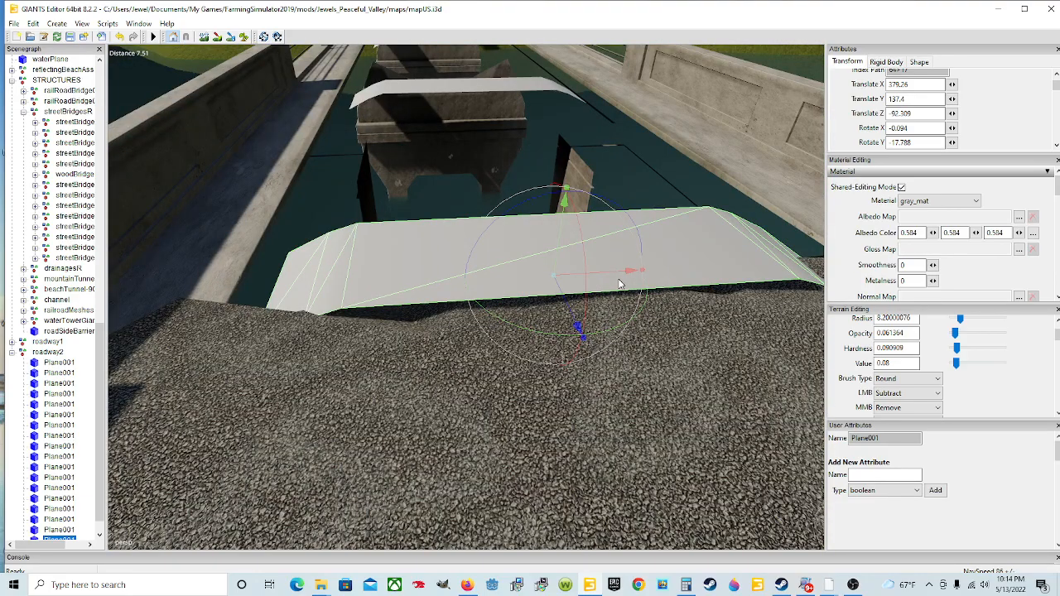
left_click_drag(569, 128, 368, 232, "alt")
scroll(569, 128, "down", 6)
scroll(622, 147, "up", 6)
scroll(602, 270, "down", 10)
scroll(513, 177, "up", 1)
scroll(571, 175, "down", 4)
scroll(545, 223, "up", 6)
scroll(593, 176, "up", 4)
scroll(597, 175, "up", 6)
scroll(514, 207, "down", 2)
scroll(389, 230, "down", 4)
Duplicate the eighteenth marker and move the copy off the bridge onto the gravel road at about X 376, Z -82.41
left_click_drag(488, 229, 632, 246, "alt")
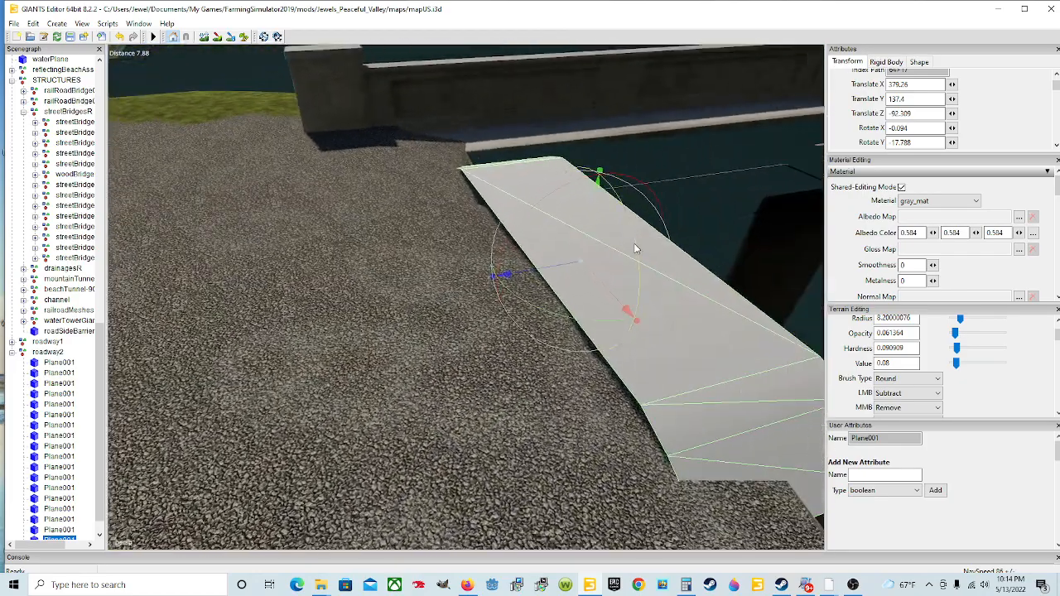
key("ctrl+d")
left_click_drag(555, 268, 116, 307)
left_click_drag(231, 294, 207, 232, "alt")
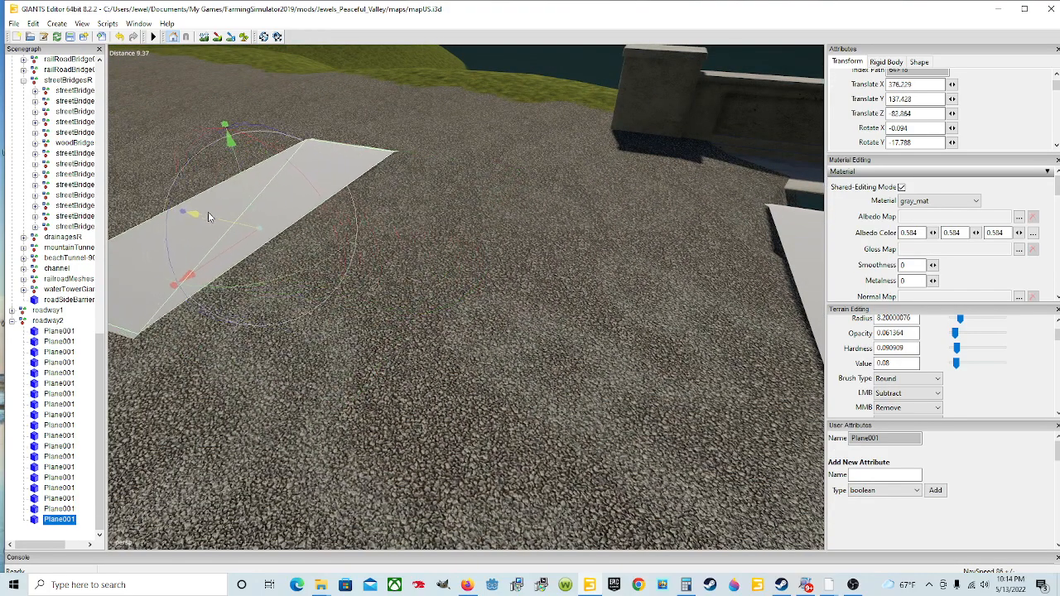
Raise the nineteenth marker to about Translate Y 137.48 and tilt it to about Rotate X -0.162
left_click_drag(487, 312, 457, 286, "alt")
scroll(552, 315, "up", 3)
left_click_drag(537, 189, 537, 187)
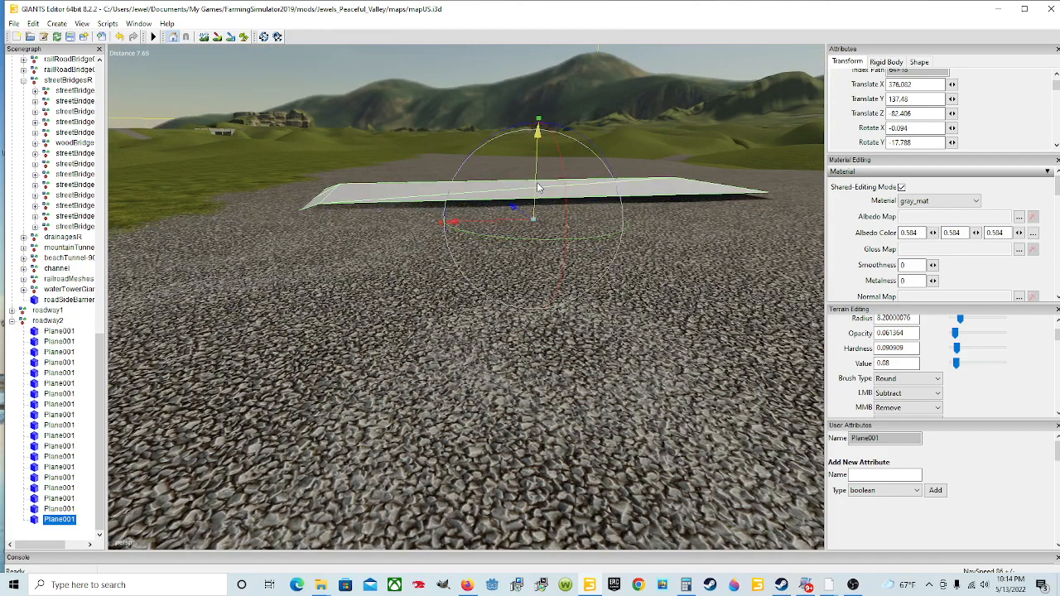
left_click(604, 160)
left_click(590, 188)
left_click_drag(568, 120, 562, 128)
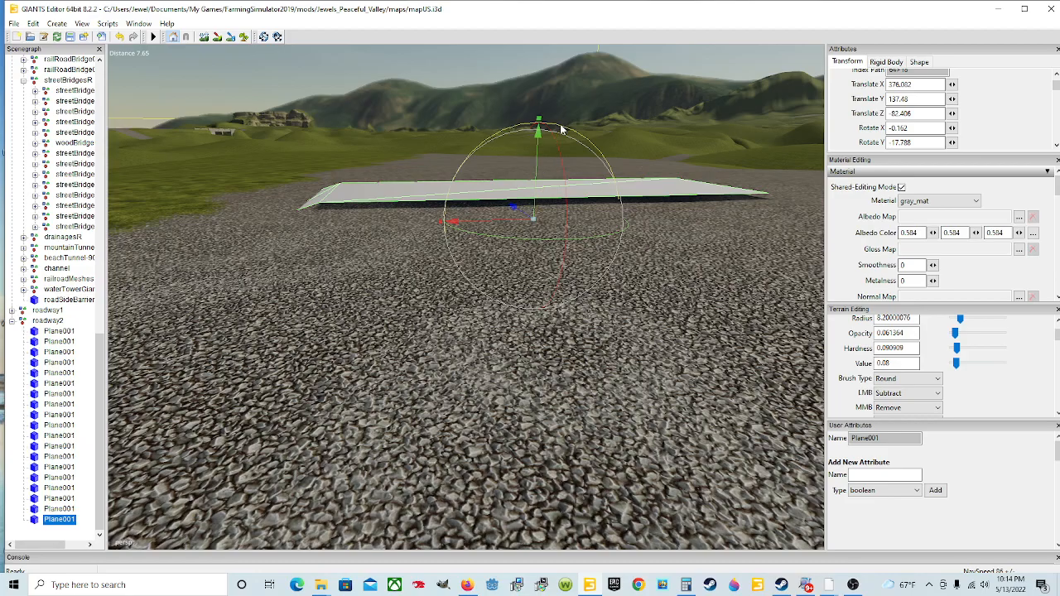
Turn the nineteenth marker to about Rotate Y -22.48 and center it on the road at about X 375.85, Z -82.48
scroll(607, 215, "down", 5)
left_click_drag(607, 215, 540, 327, "alt")
scroll(579, 188, "up", 5)
scroll(492, 173, "up", 5)
scroll(493, 178, "down", 5)
scroll(542, 234, "up", 4)
scroll(587, 269, "down", 5)
scroll(540, 327, "down", 3)
left_click_drag(526, 218, 523, 218)
left_click_drag(518, 265, 539, 295)
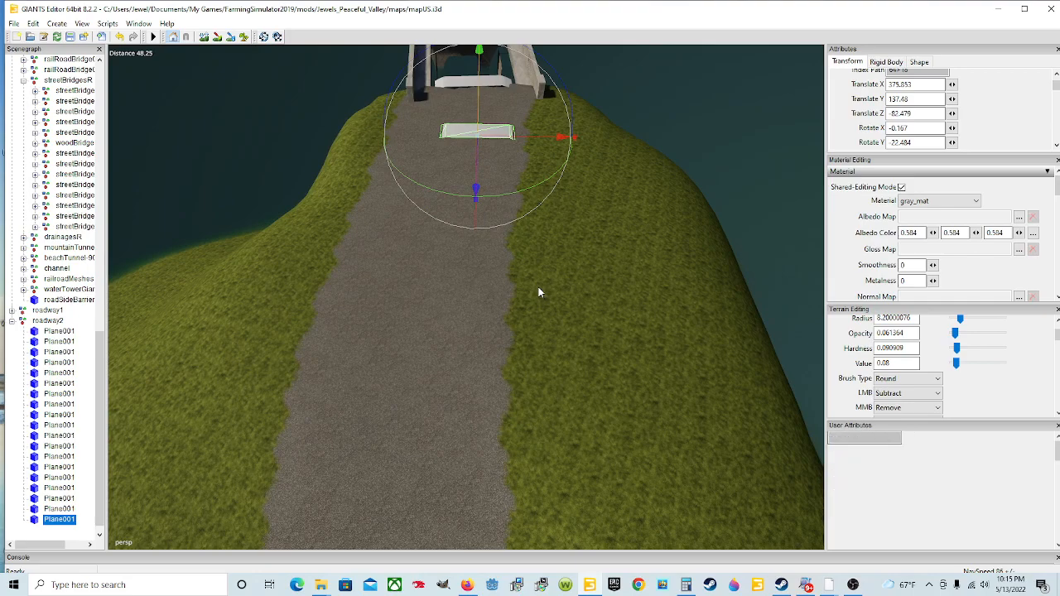
Duplicate the nineteenth marker and move the copy farther down the gravel road to about X 364.47, Y 137.56, Z -57.83
key("ctrl+d")
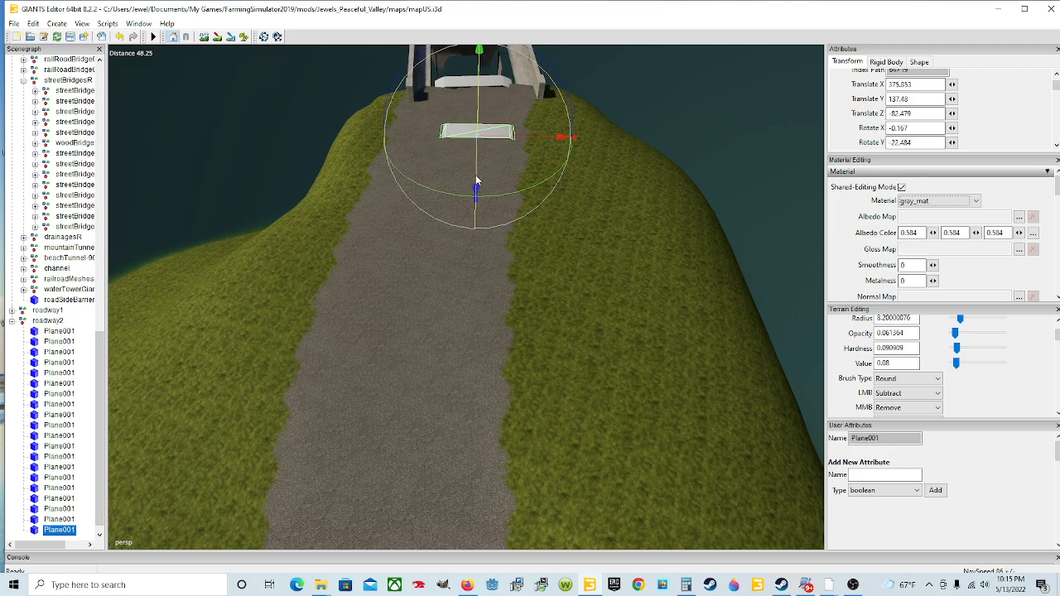
left_click_drag(473, 187, 463, 485)
left_click_drag(525, 384, 508, 386)
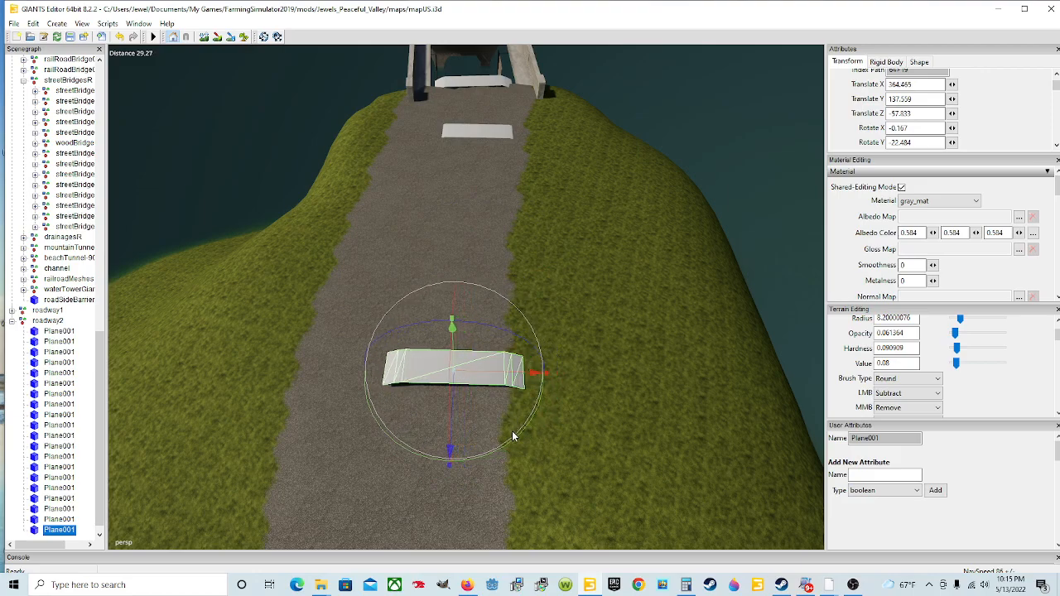
Rotate the twentieth marker to about Rotate Y -27.37 and shift it sideways to about X 364.08, Z -58.03
left_click_drag(514, 442, 508, 447)
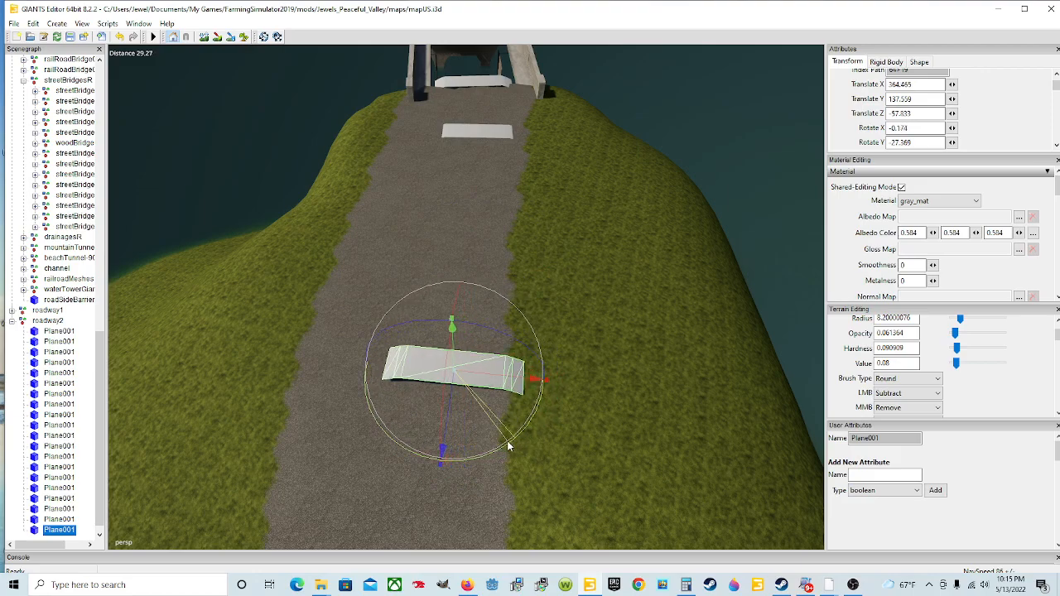
left_click_drag(529, 380, 512, 382)
Lower the twentieth marker onto the gravel at about Translate Y 136.8 and tilt it to about Rotate X 6.25
left_click_drag(600, 396, 536, 377, "alt")
scroll(621, 412, "up", 5)
scroll(364, 291, "down", 5)
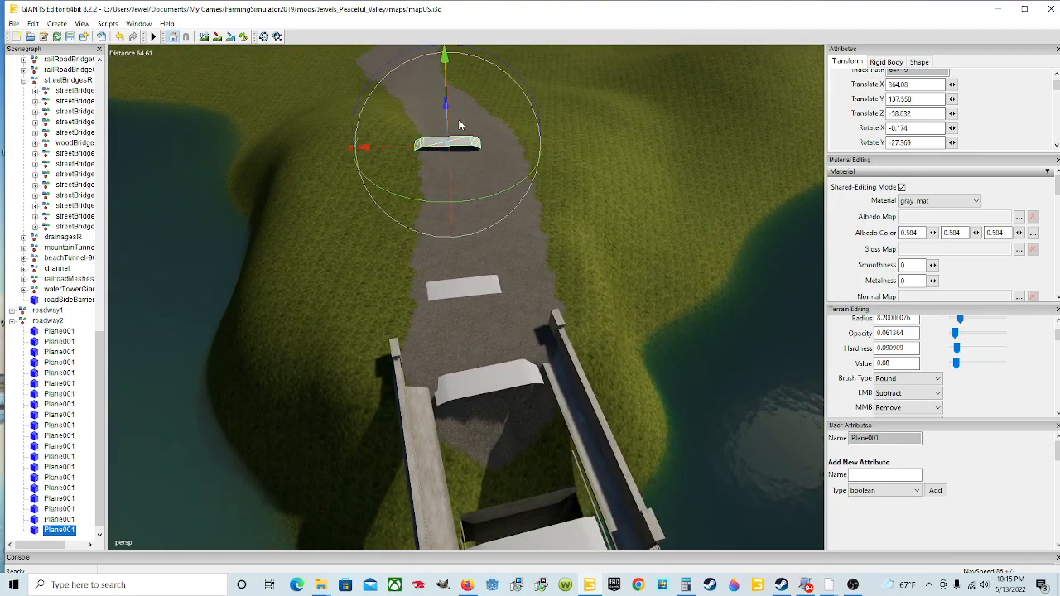
scroll(460, 120, "up", 4)
left_click_drag(472, 182, 461, 102, "alt")
scroll(458, 101, "up", 6)
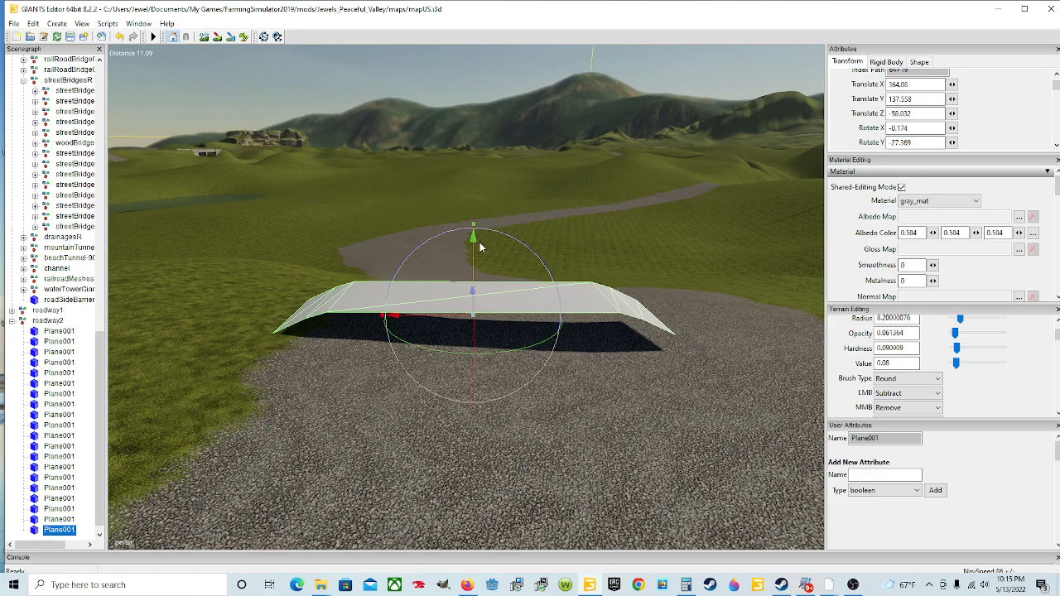
mouse_move(475, 248)
left_mouse_down()
mouse_move(475, 266)
mouse_move(502, 252)
mouse_move(476, 273)
mouse_move(484, 255)
left_mouse_up()
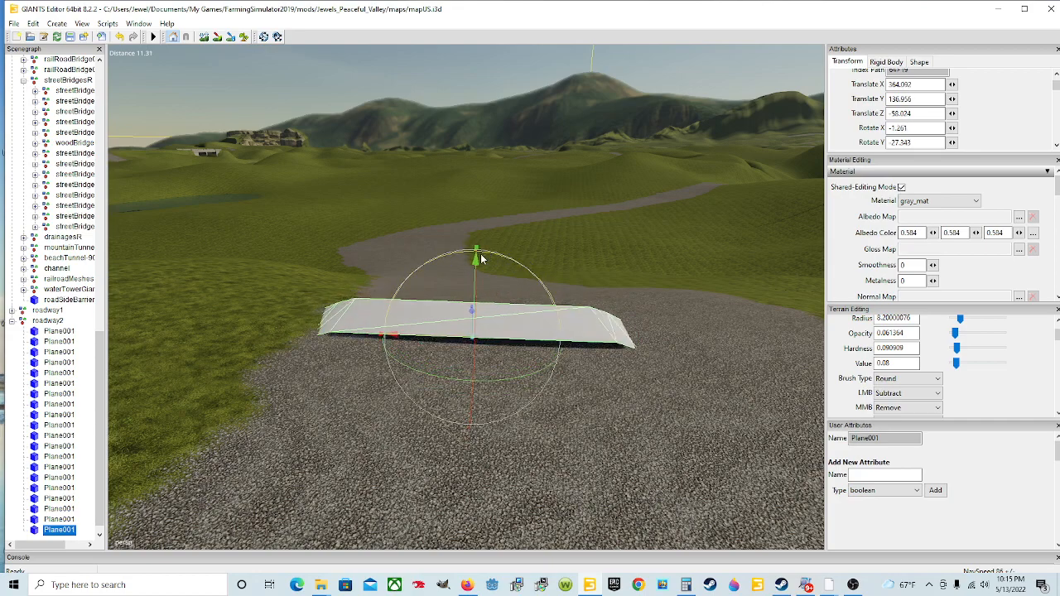
left_click_drag(478, 390, 474, 360)
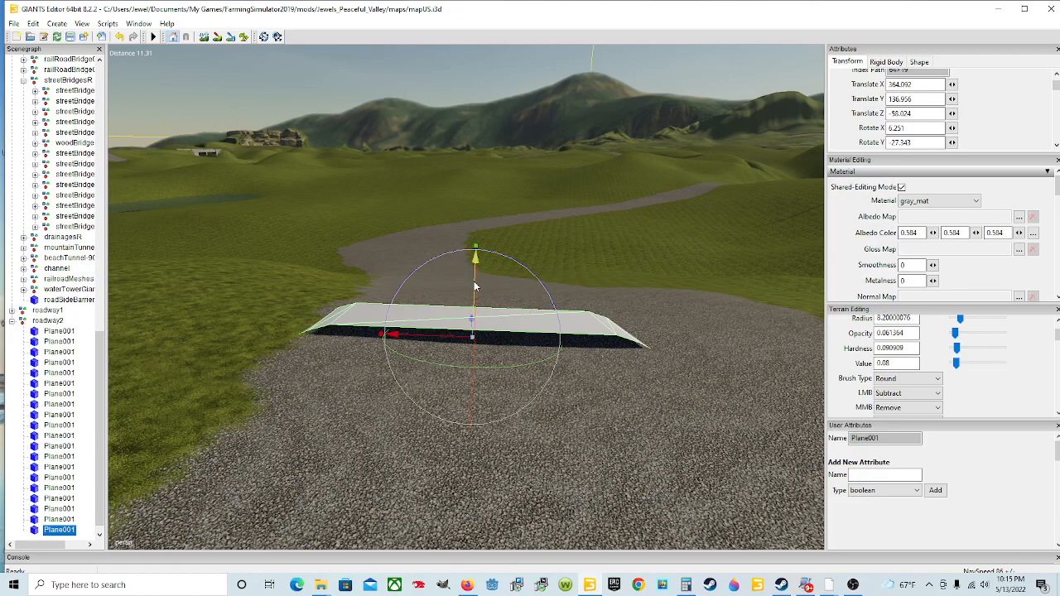
left_click_drag(475, 287, 474, 296)
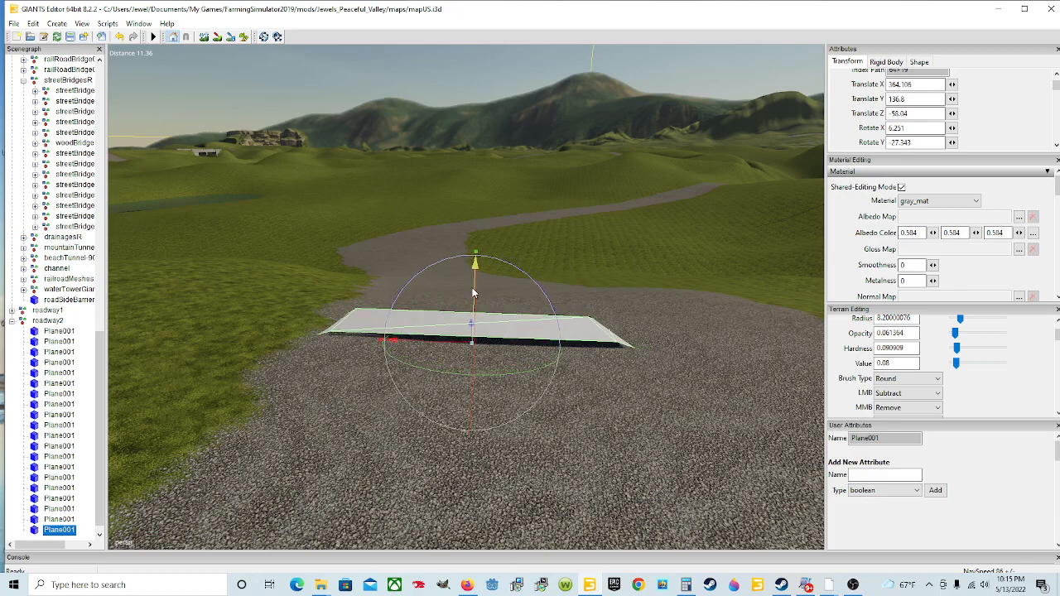
Duplicate the twentieth marker and move the copy down the gravel road to about X 356.66, Y 133.32, Z -43.38
left_click_drag(621, 341, 627, 352, "alt")
scroll(628, 352, "down", 3)
left_click_drag(523, 417, 518, 434, "alt")
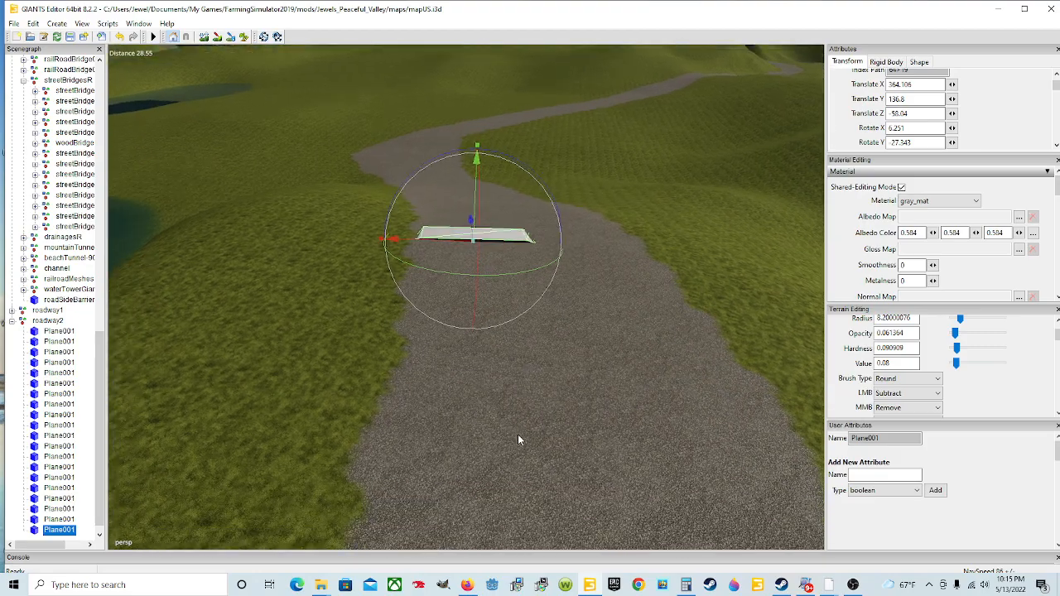
scroll(516, 432, "down", 3)
mouse_move(542, 312)
left_mouse_down("alt")
mouse_move(562, 303)
mouse_move(571, 311)
mouse_move(544, 311)
left_mouse_up("alt")
scroll(560, 306, "up", 5)
key("f")
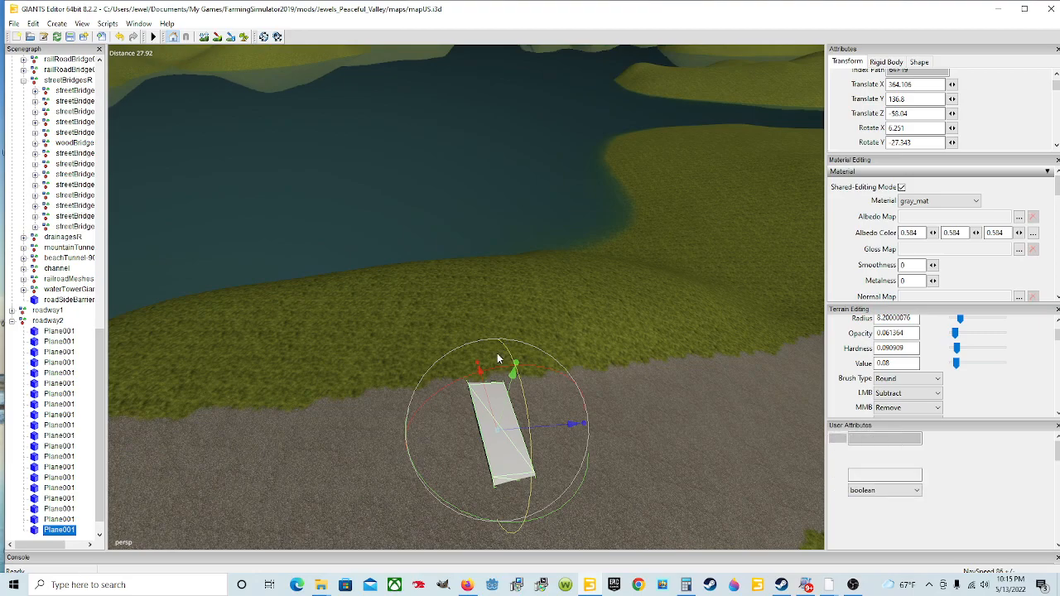
key("ctrl+d")
left_click_drag(554, 426, 626, 446)
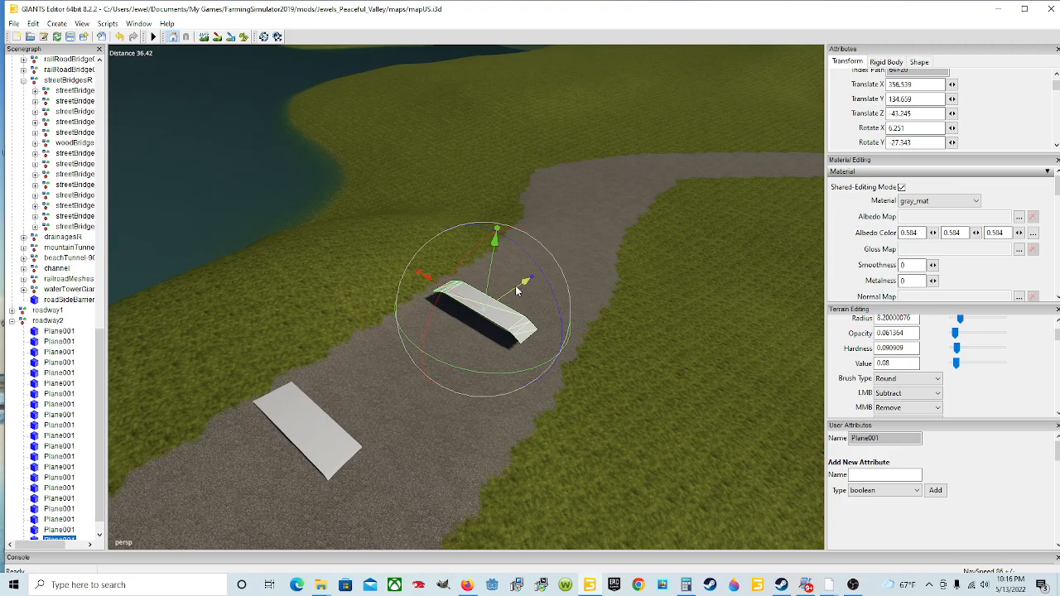
left_click_drag(485, 276, 481, 289)
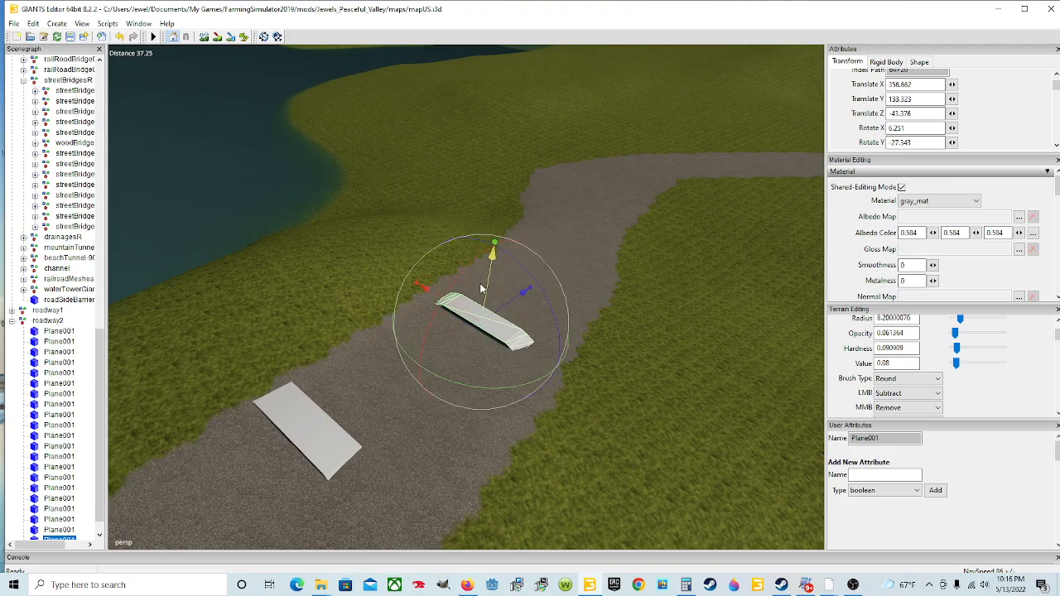
Turn the twenty-first marker to about Rotate Y -20.84 and shift it sideways to about X 358.41, Z -42.71
scroll(489, 294, "up", 10)
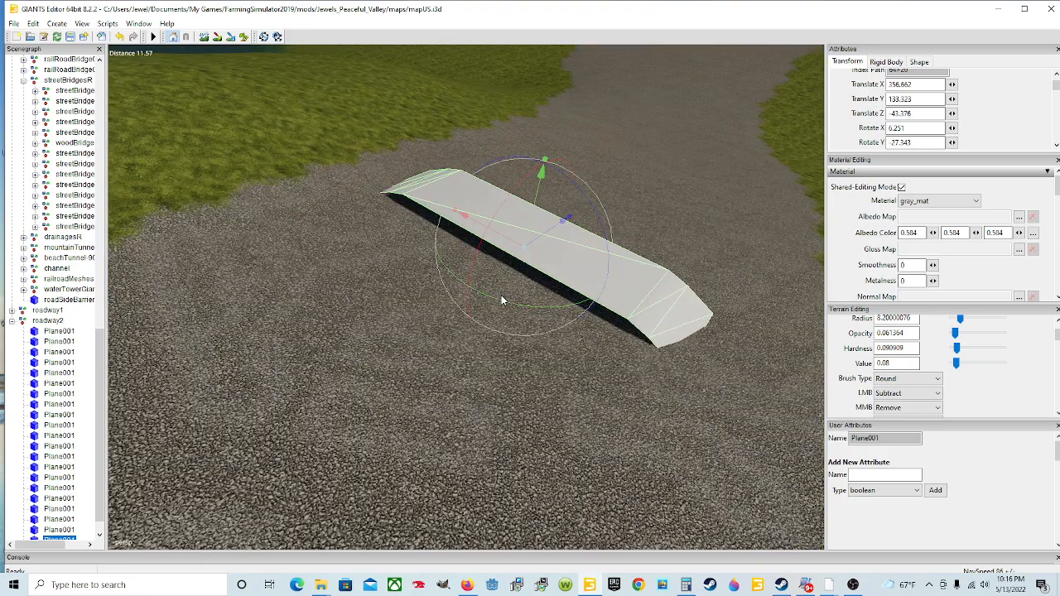
scroll(497, 295, "up", 3)
left_click_drag(497, 295, 559, 305, "alt")
scroll(519, 286, "down", 3)
scroll(596, 298, "down", 10)
scroll(596, 294, "down", 3)
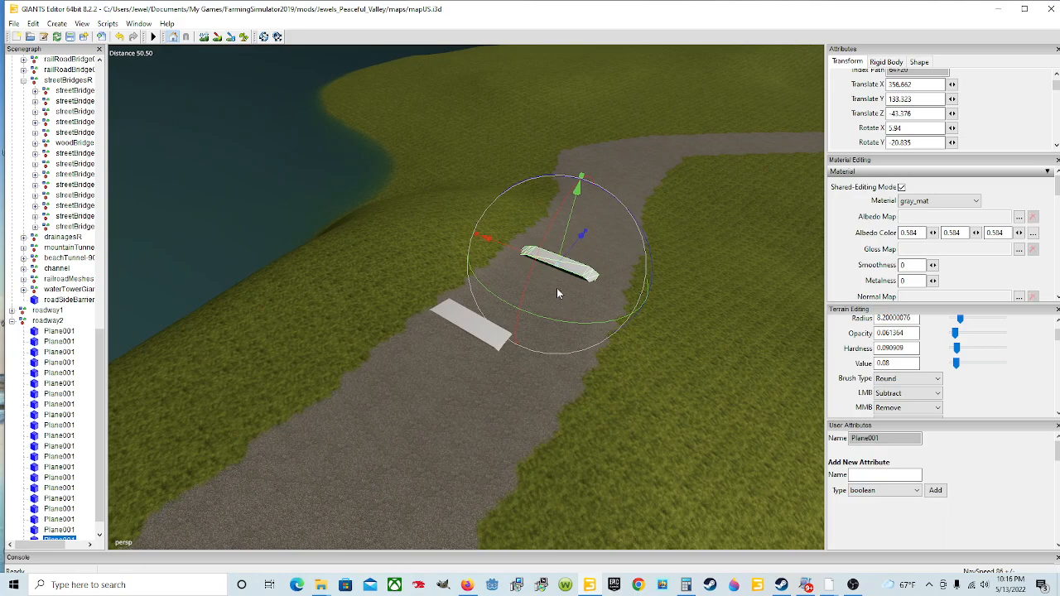
left_click_drag(503, 247, 487, 242)
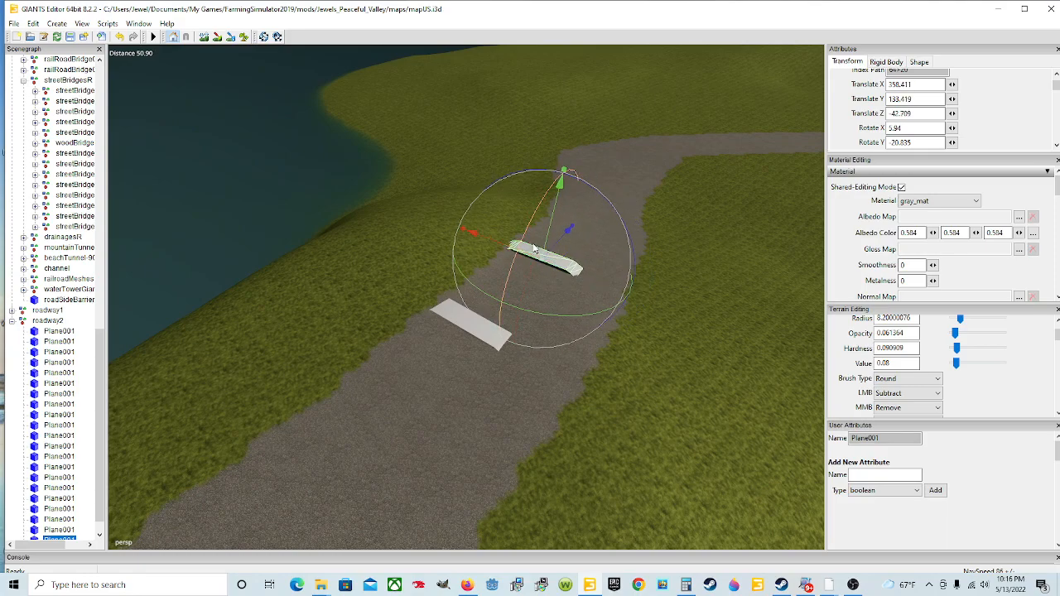
Tilt the twenty-first marker to about Rotate X 9.98 and lower it to about Translate Y 133.2
scroll(536, 242, "up", 5)
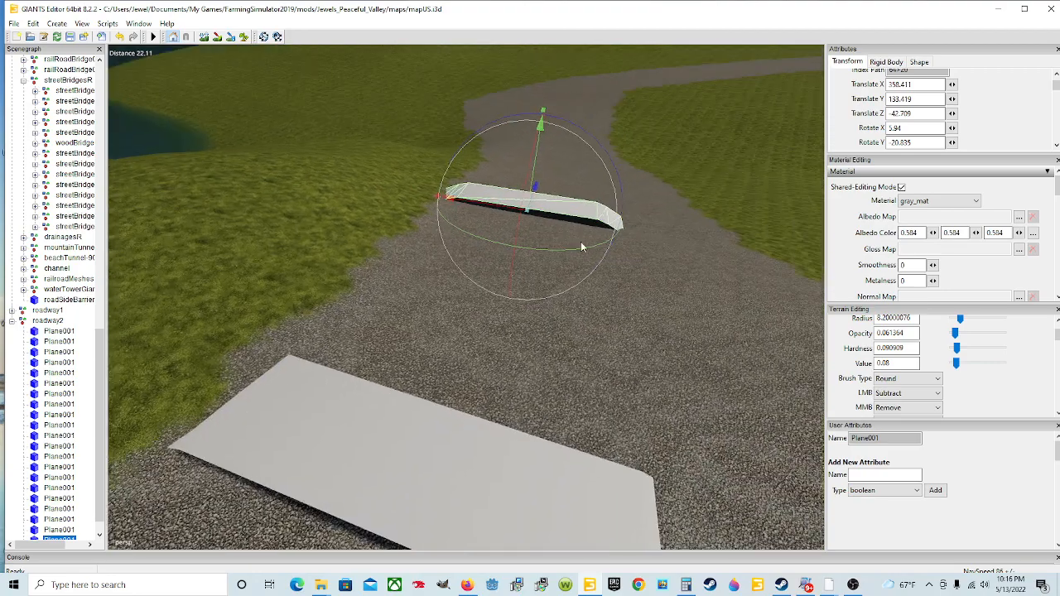
left_click_drag(580, 242, 586, 236, "alt")
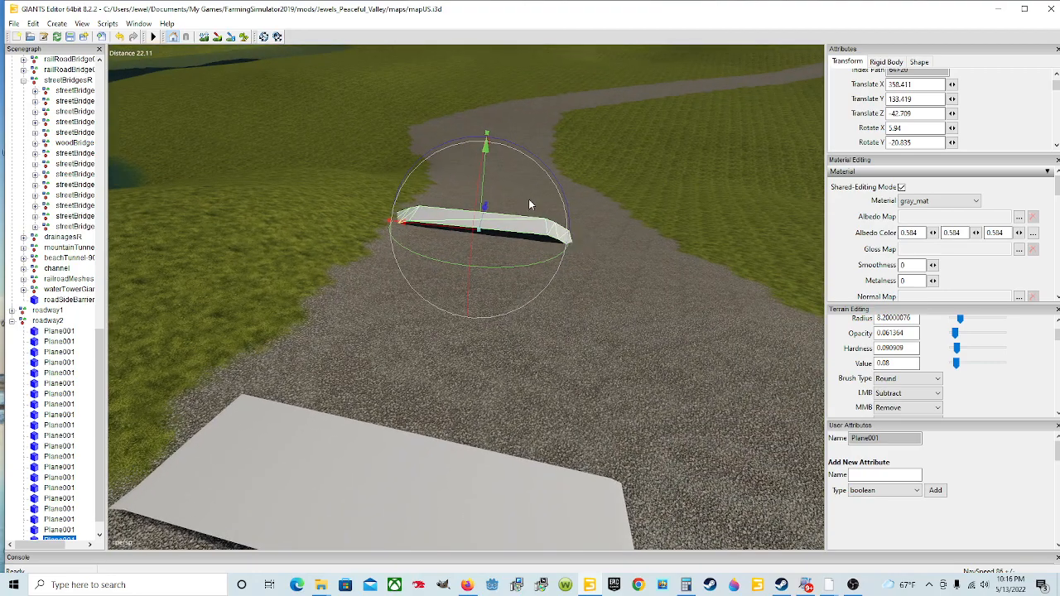
left_click_drag(476, 208, 479, 212)
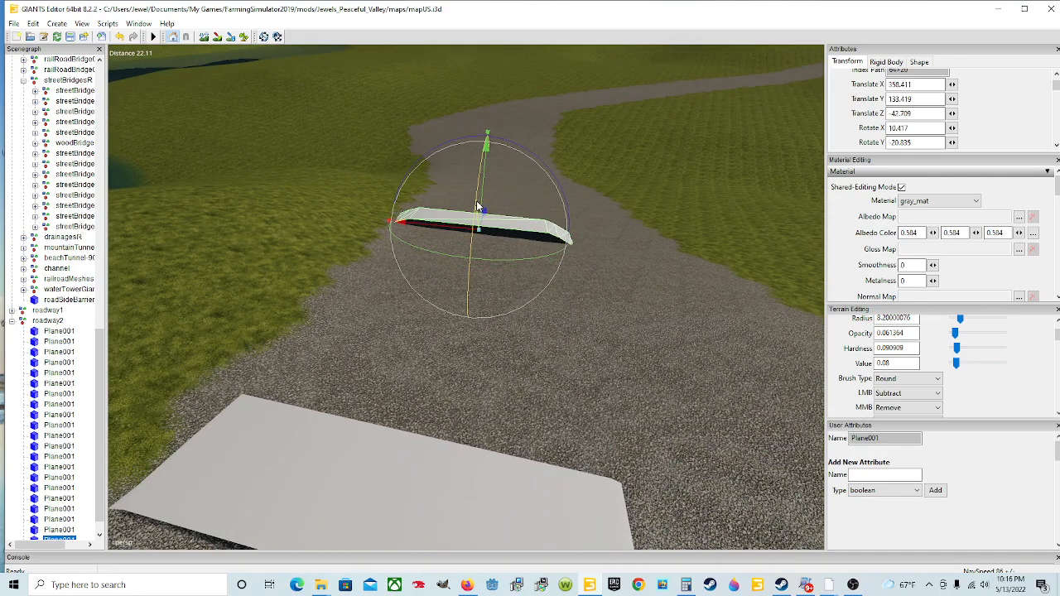
left_click_drag(486, 176, 532, 157)
scroll(532, 158, "up", 5)
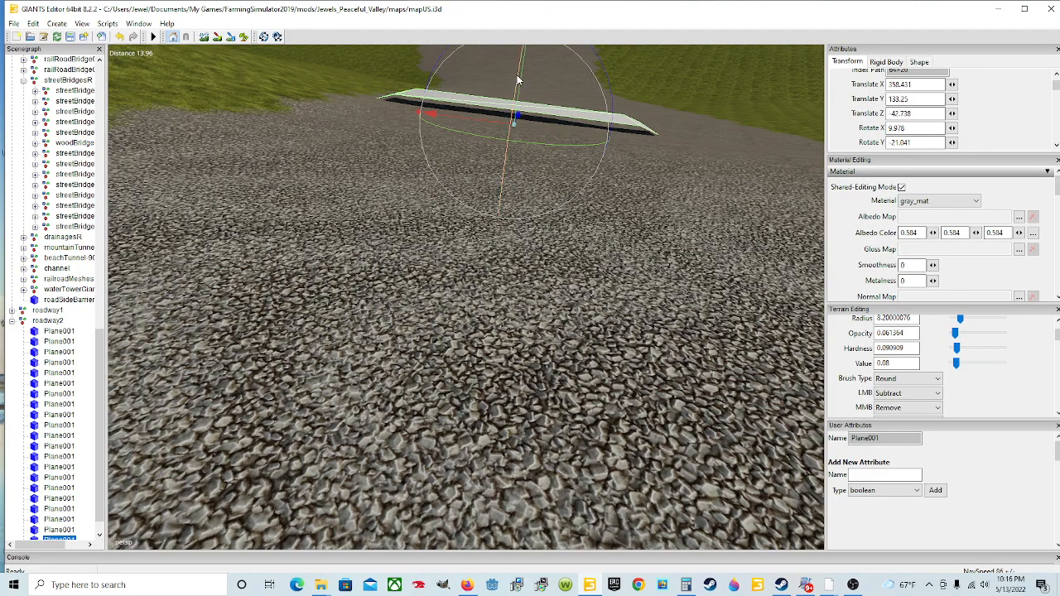
left_click_drag(571, 93, 521, 179, "alt")
scroll(522, 179, "down", 3)
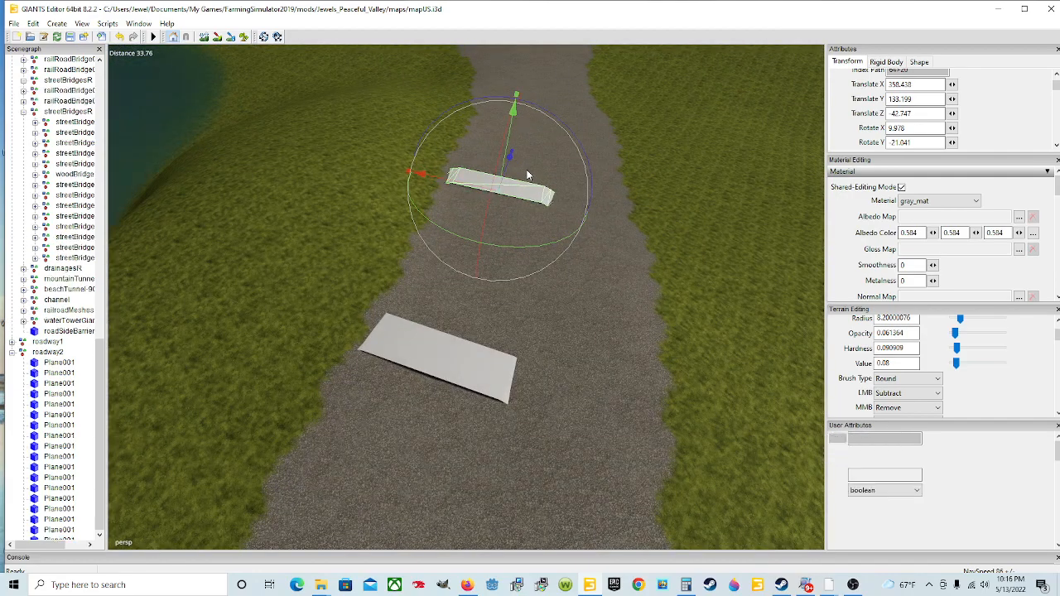
Duplicate the twenty-first marker and move the copy farther down the road to about X 352.71, Y 129.83, Z -27.23
key("ctrl+d")
mouse_move(509, 172)
left_mouse_down()
mouse_move(546, 116)
mouse_move(584, 113)
mouse_move(631, 89)
mouse_move(502, 153)
left_mouse_up()
scroll(578, 119, "up", 2)
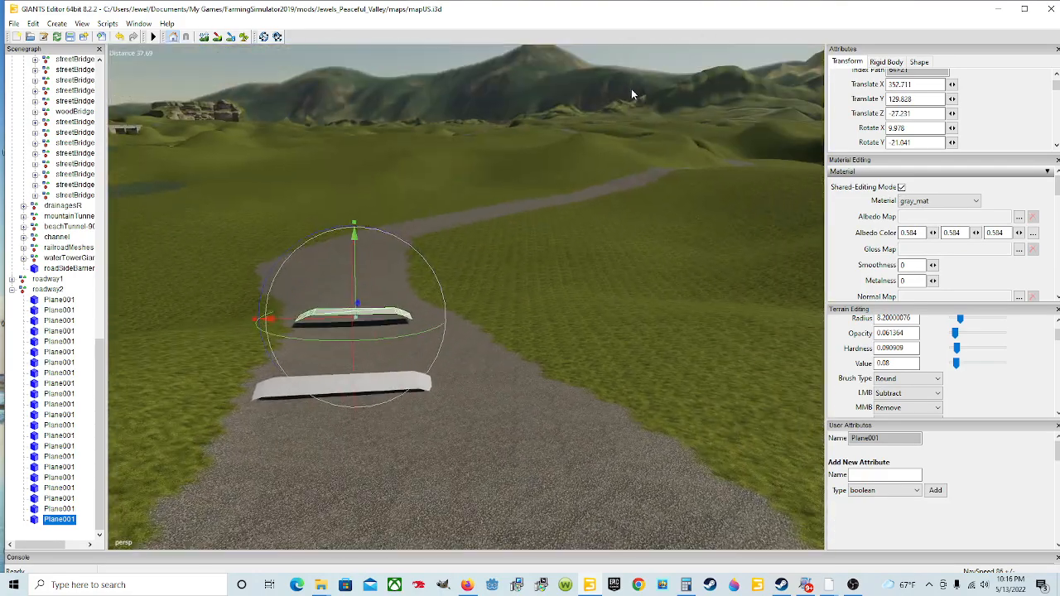
scroll(529, 134, "up", 2)
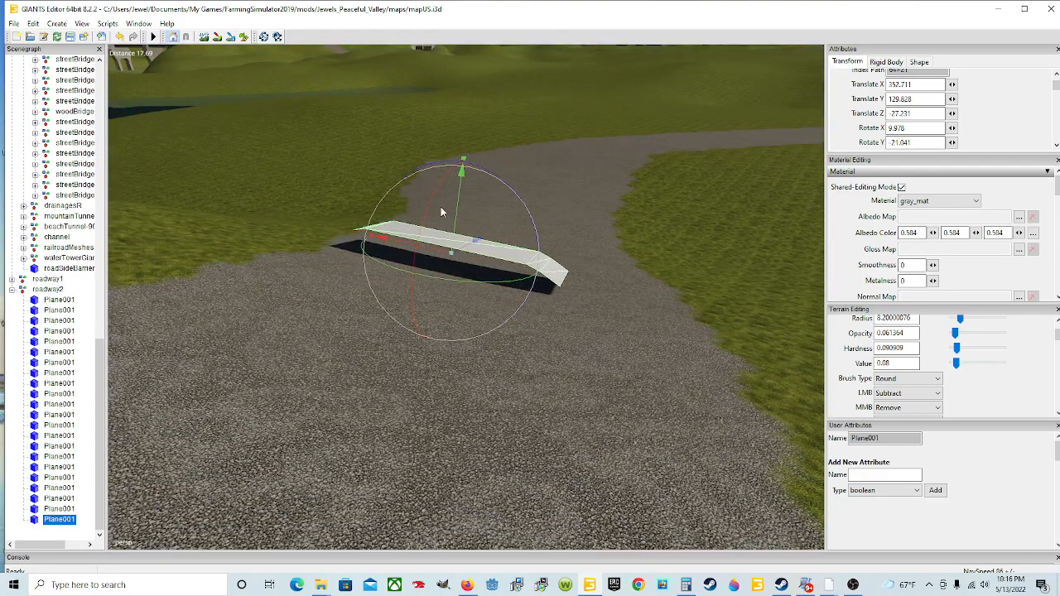
Tilt the twenty-second marker to about Rotate X 10.31 and settle it on the road at about X 353.52, Y 129.05, Z -27.1
mouse_move(458, 207)
left_mouse_down()
mouse_move(454, 229)
mouse_move(500, 208)
mouse_move(465, 196)
left_mouse_up()
scroll(466, 197, "up", 5)
scroll(525, 207, "down", 2)
scroll(547, 227, "down", 3)
left_click_drag(516, 234, 561, 234, "alt")
scroll(561, 235, "down", 9)
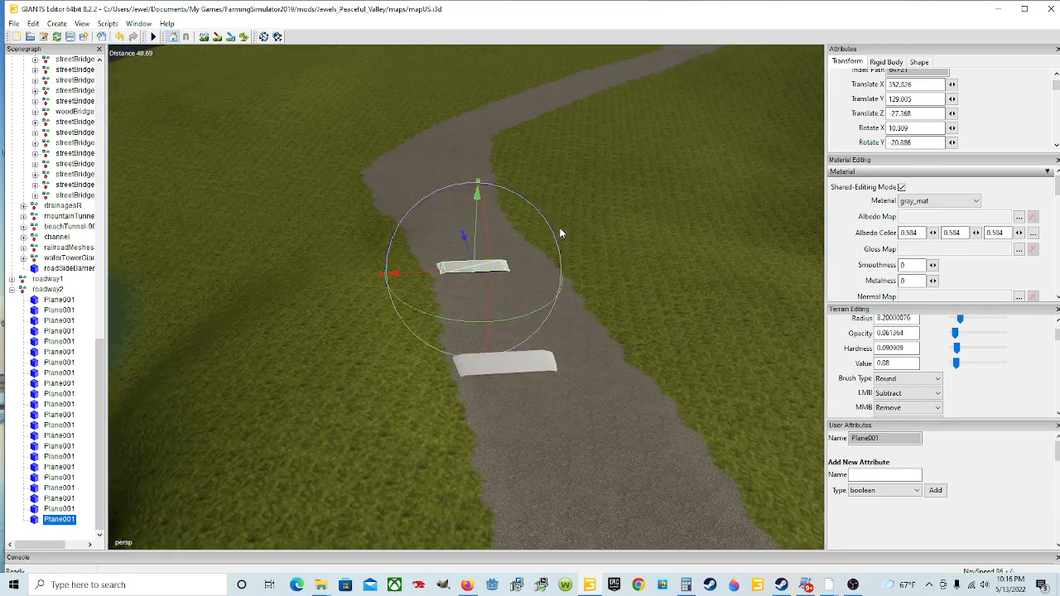
left_click_drag(446, 274, 438, 273)
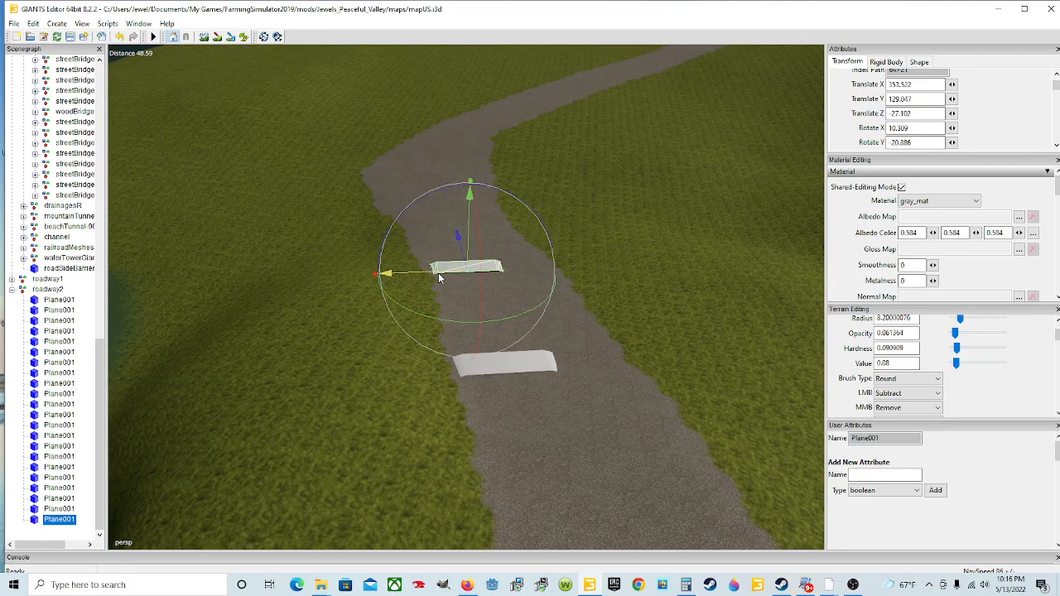
Duplicate the twenty-second marker and move the copy toward the road bend to about X 351.37, Z -10.68
scroll(541, 318, "down", 3)
left_click_drag(564, 249, 453, 255, "alt")
scroll(554, 235, "up", 6)
scroll(452, 255, "down", 4)
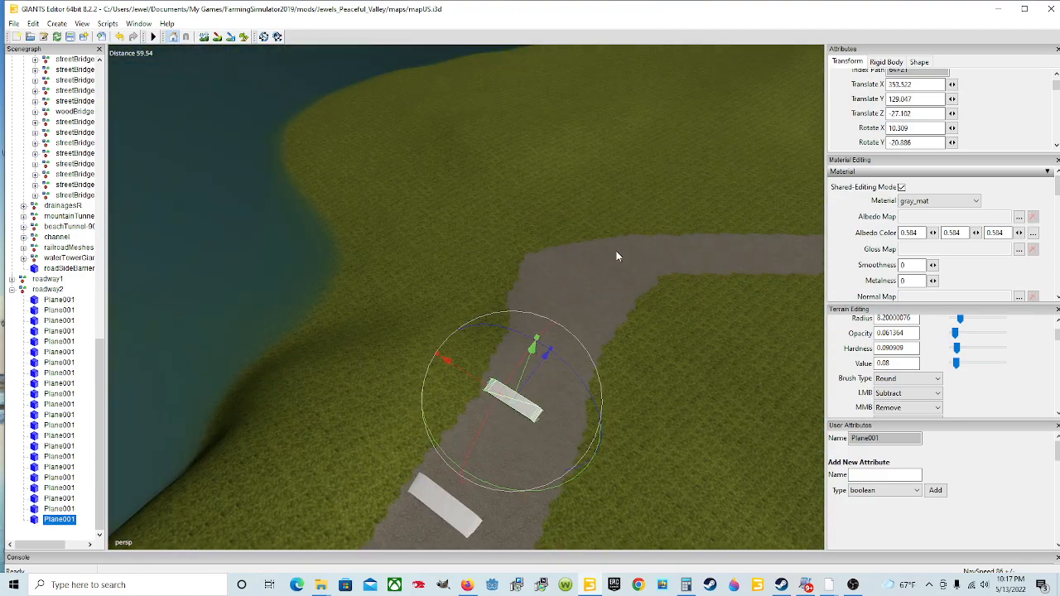
left_click_drag(617, 258, 696, 249, "alt")
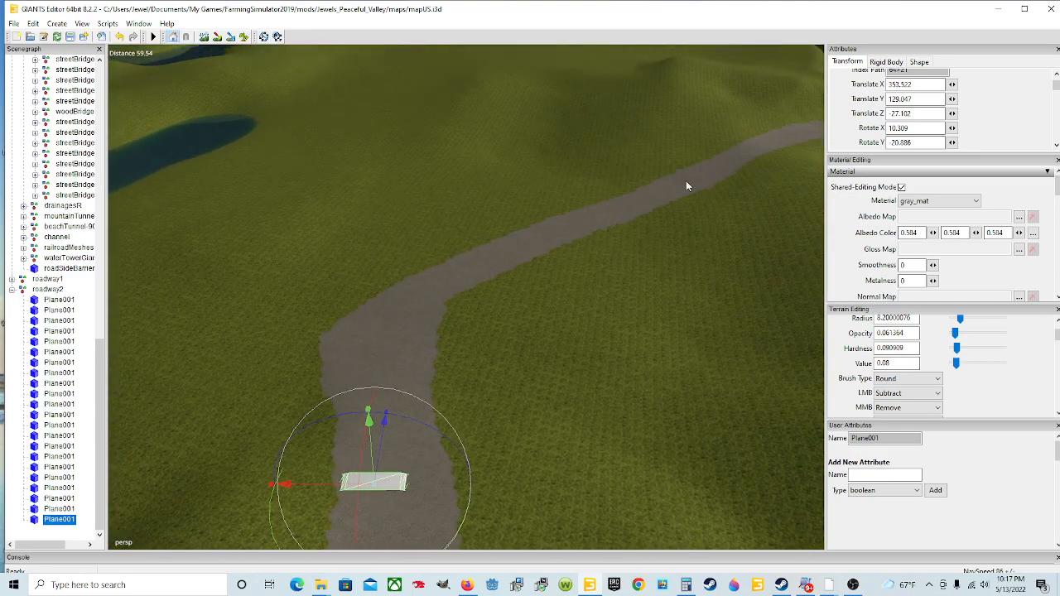
scroll(667, 251, "up", 3)
left_click_drag(668, 246, 708, 256, "alt")
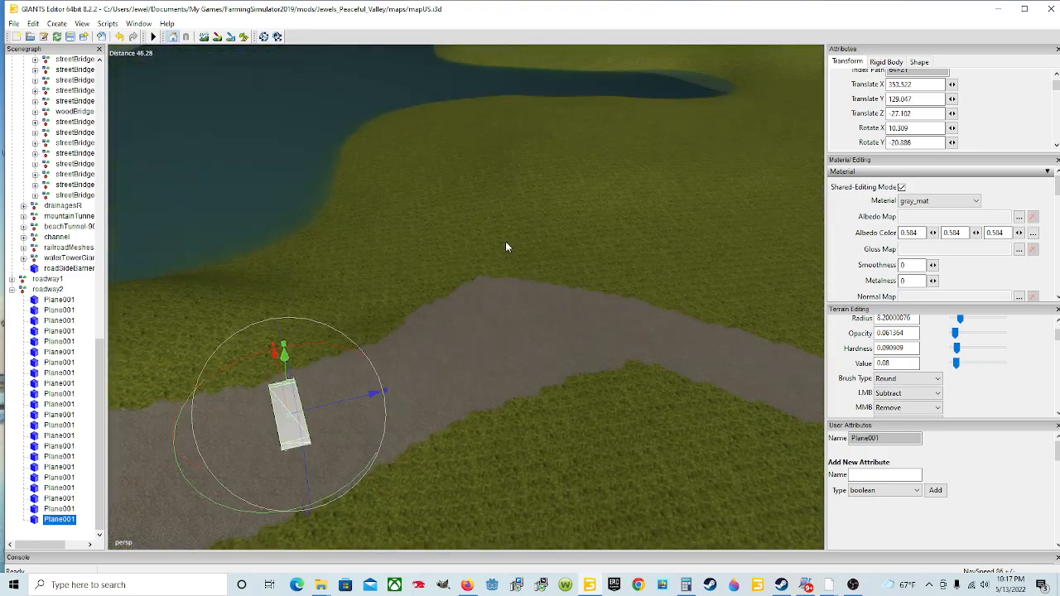
left_click_drag(745, 367, 662, 387, "alt")
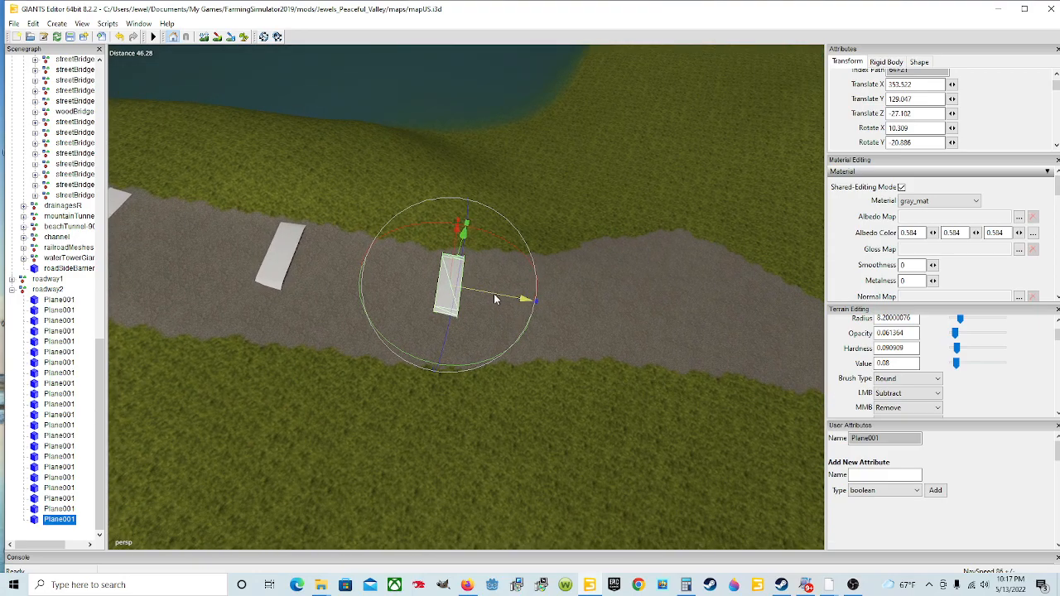
key("ctrl+d")
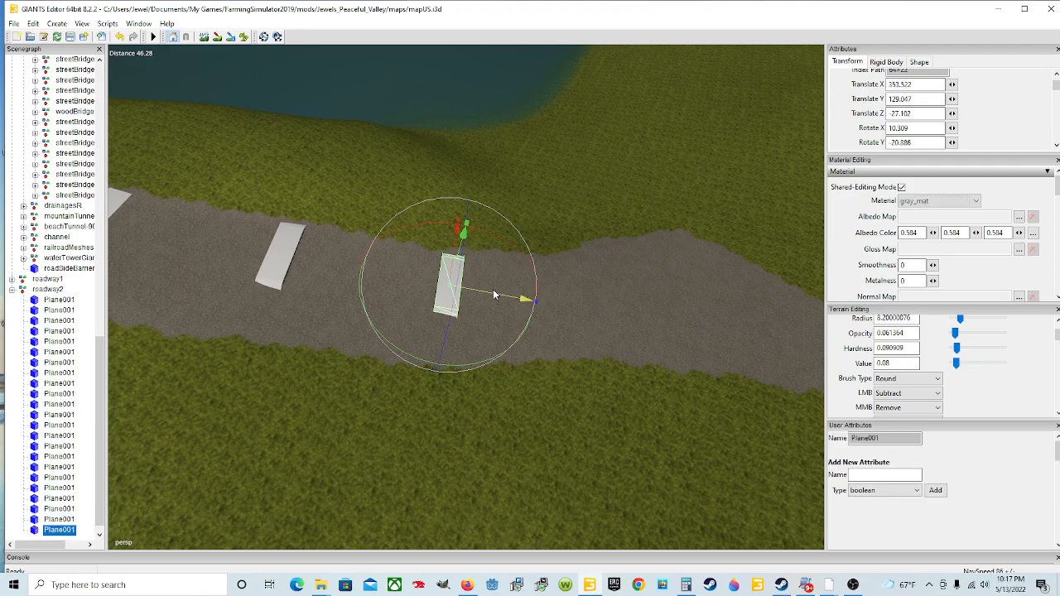
left_click_drag(489, 296, 578, 262)
left_click_drag(568, 348, 617, 311, "alt")
scroll(584, 310, "up", 6)
left_click_drag(479, 333, 561, 323, "alt")
Lower the twenty-third marker to about Translate Y 126.76 and level it to about Rotate X -1.66
left_click_drag(535, 250, 534, 240)
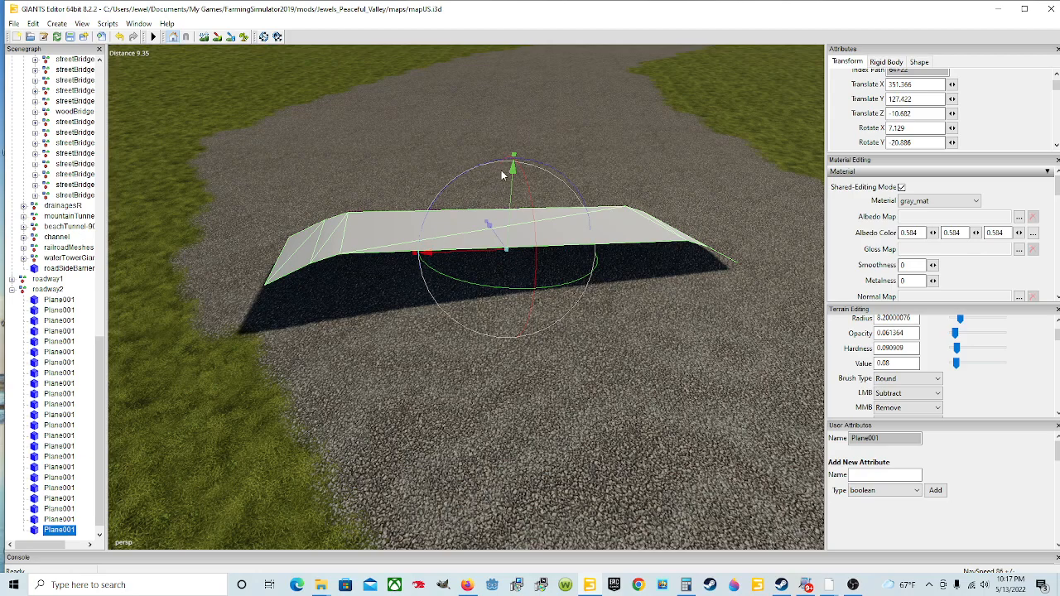
left_click_drag(501, 175, 506, 247)
scroll(561, 271, "up", 2)
scroll(506, 243, "down", 2)
left_click_drag(495, 205, 491, 230)
left_click_drag(492, 274, 484, 305, "alt")
scroll(489, 214, "up", 3)
left_click_drag(442, 241, 461, 259)
left_click(120, 37)
scroll(469, 248, "up", 3)
scroll(469, 248, "up", 5)
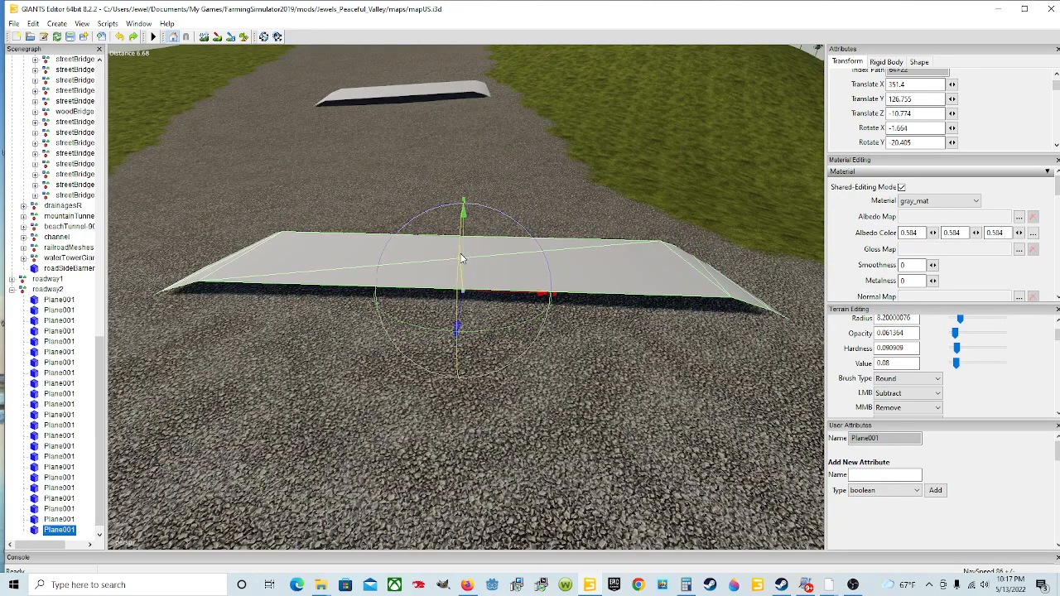
Turn the twenty-third marker to about Rotate Y -8.57 to follow the road
scroll(546, 268, "down", 3)
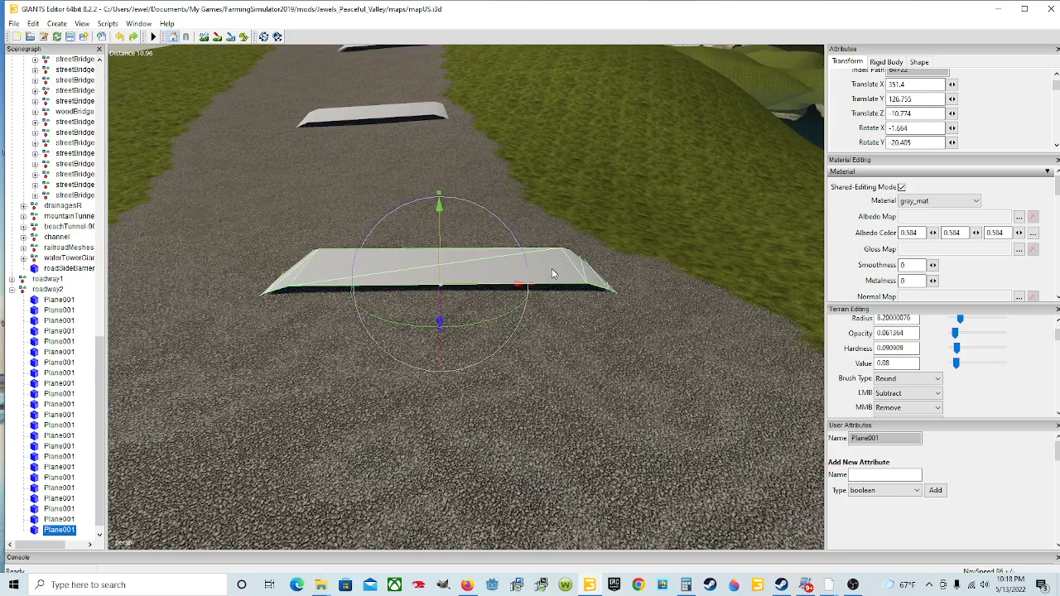
scroll(550, 306, "down", 4)
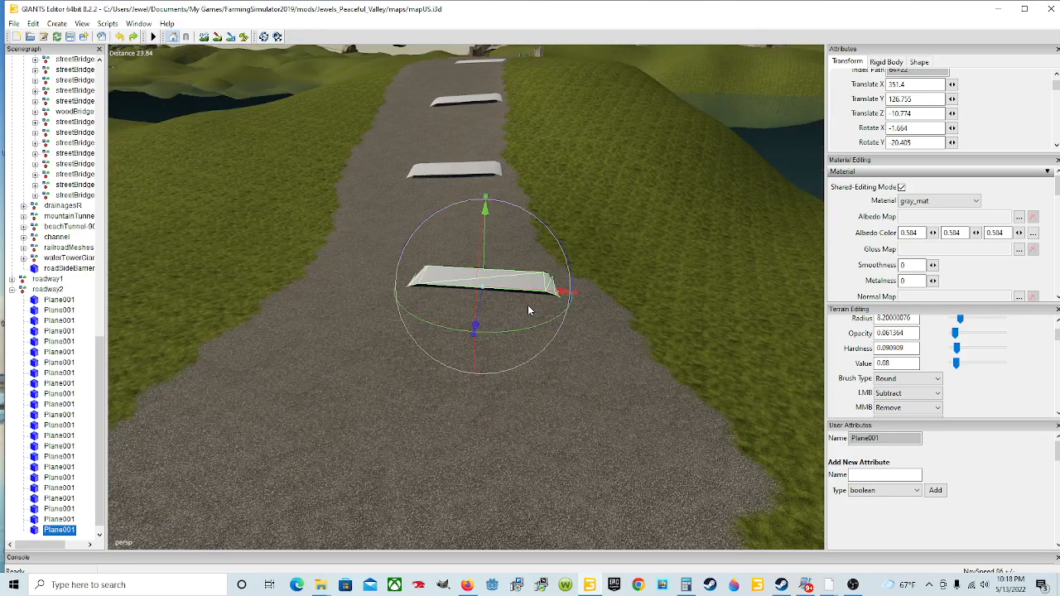
left_click_drag(509, 332, 525, 331)
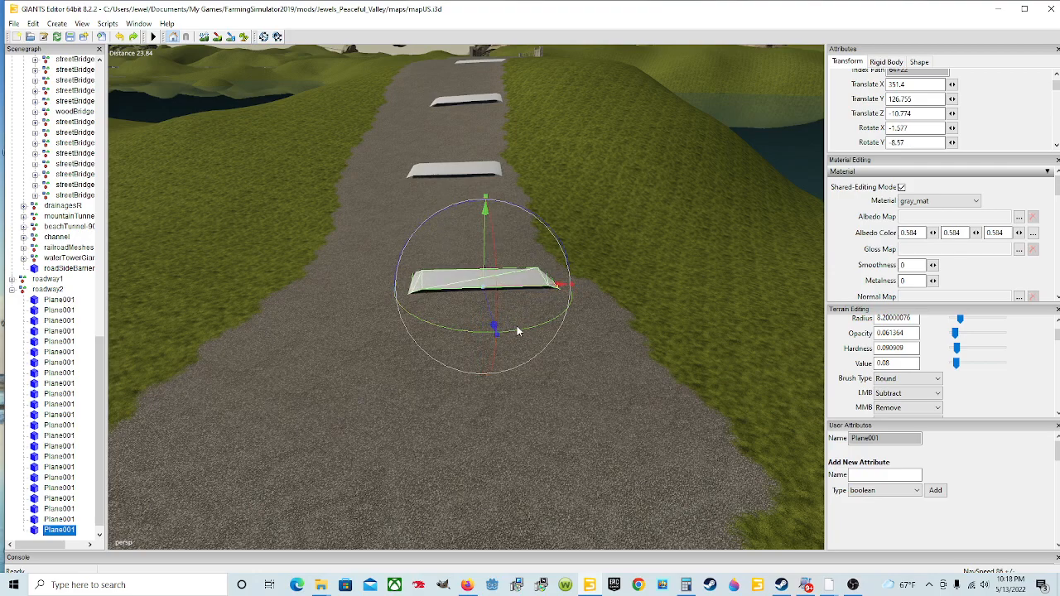
Duplicate the twenty-third marker and move the copy into the road bend at about X 349.09, Y 127.22, Z 4.55
left_click_drag(514, 326, 563, 354, "alt")
scroll(563, 353, "down", 2)
left_click_drag(664, 329, 542, 350, "alt")
scroll(631, 377, "down", 2)
left_click_drag(631, 381, 532, 374, "alt")
scroll(700, 373, "up", 4)
scroll(414, 368, "down", 2)
scroll(482, 344, "down", 3)
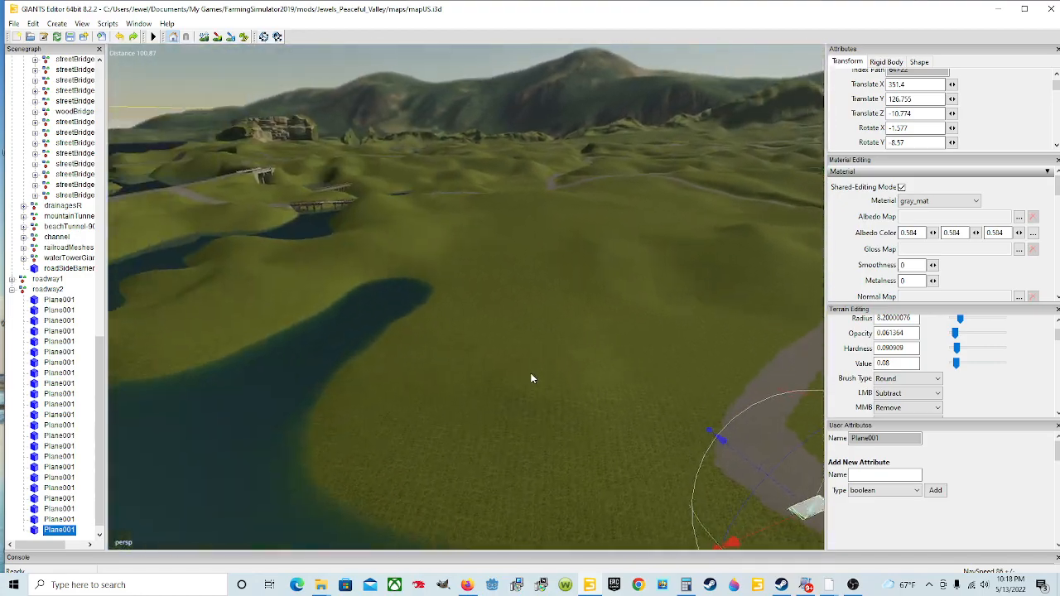
scroll(532, 373, "down", 3)
left_click_drag(616, 387, 527, 380, "alt")
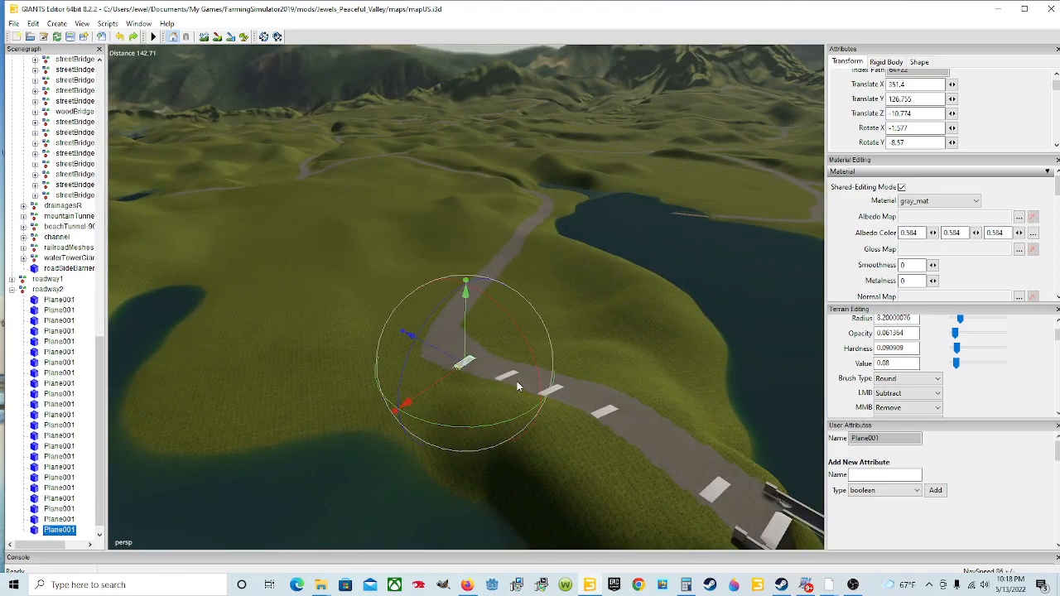
key("ctrl+d")
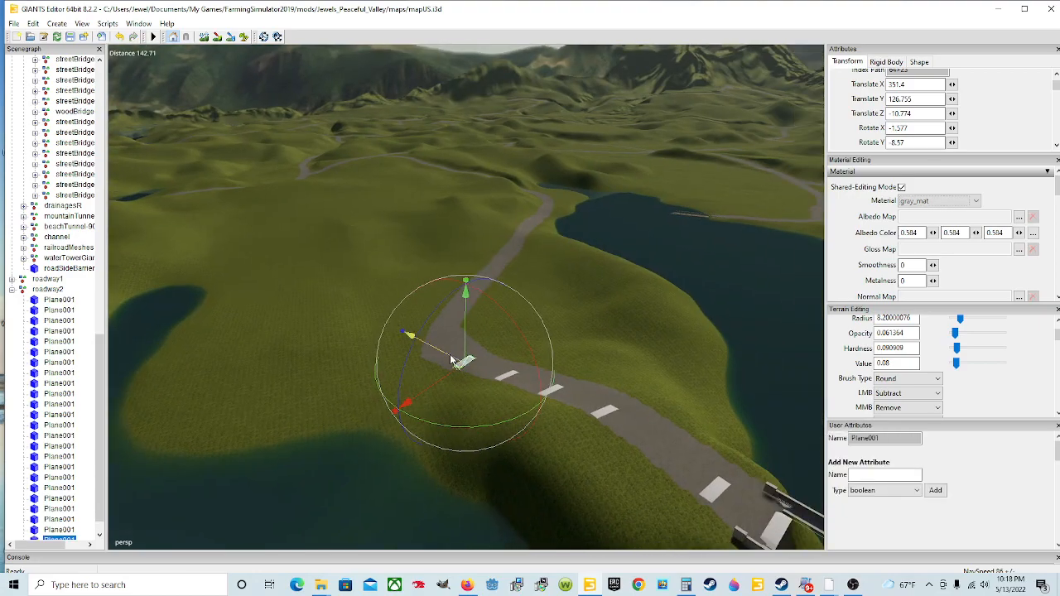
left_click_drag(441, 353, 409, 333)
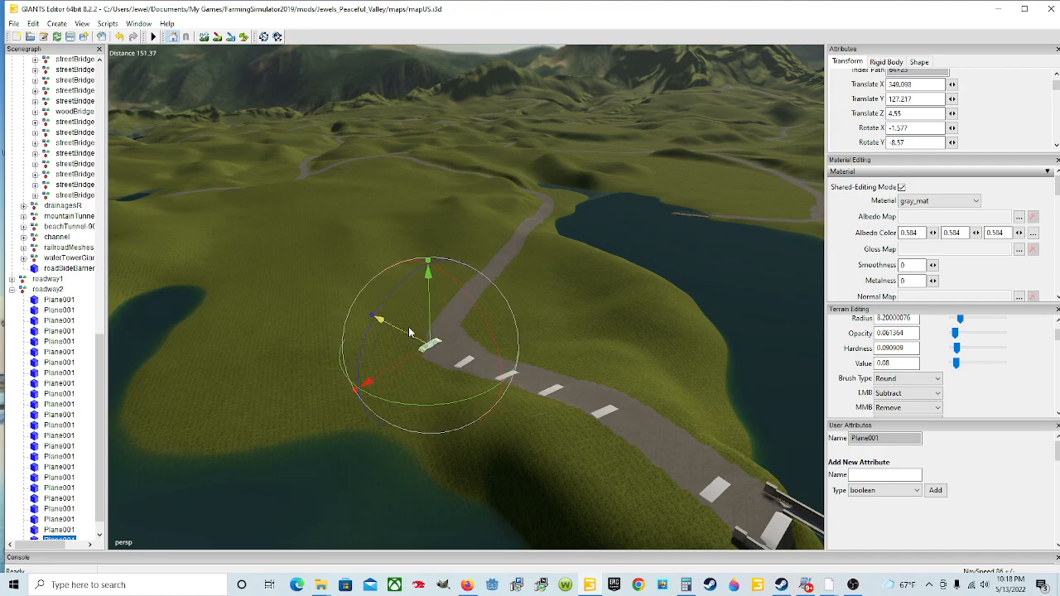
Move the twenty-fourth marker to about X 349.58, Y 126.66, Z 1.32 and tilt it to about Rotate X -1.22
left_click_drag(410, 332, 419, 336)
left_click_drag(569, 357, 382, 384, "alt")
scroll(536, 338, "up", 6)
left_click_drag(532, 319, 510, 295, "alt")
scroll(560, 347, "up", 4)
scroll(598, 357, "up", 6)
scroll(464, 386, "up", 8)
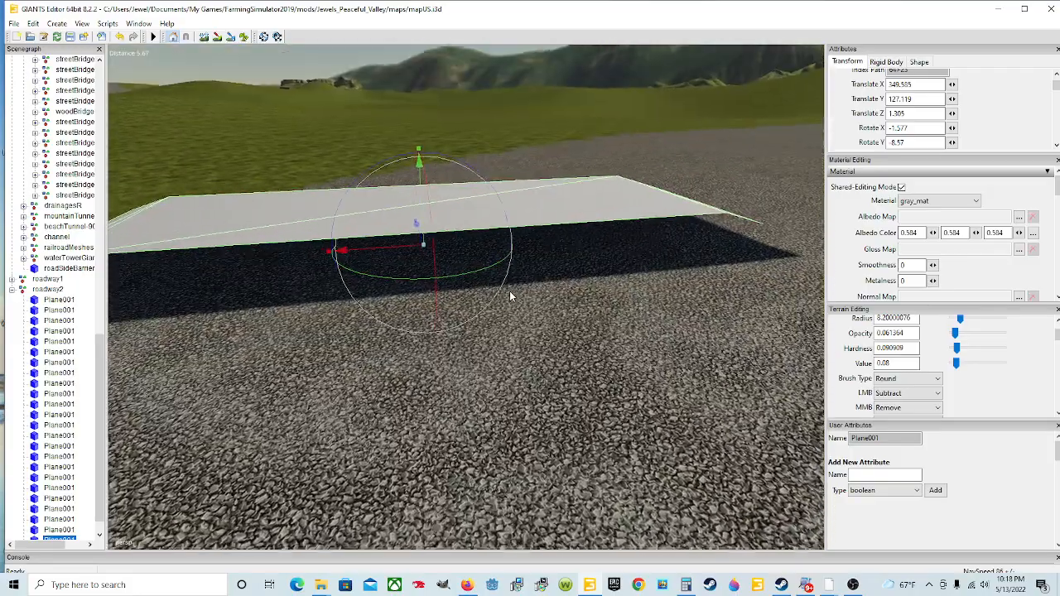
scroll(510, 295, "down", 5)
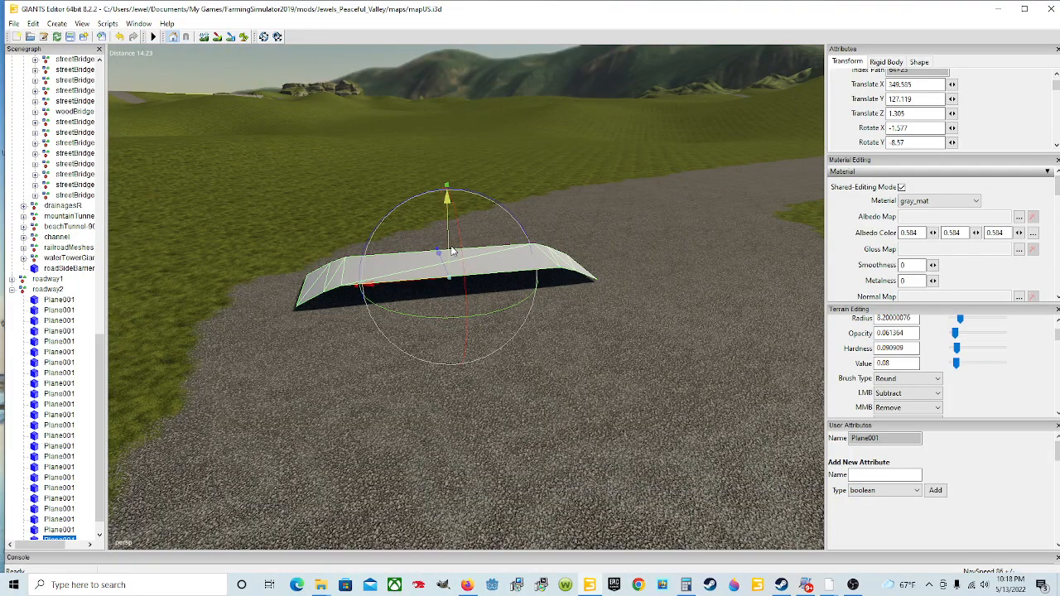
left_click_drag(452, 251, 445, 261)
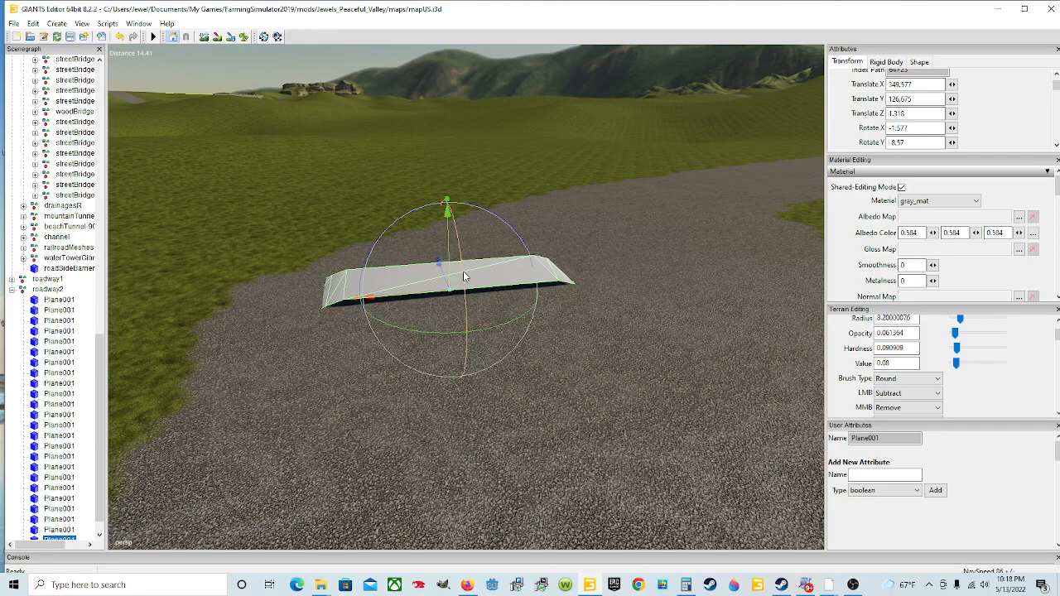
left_click_drag(463, 270, 465, 266)
left_click_drag(418, 215, 447, 239)
Tilt the twenty-third marker to about Rotate X 3.76 to match the road slope
scroll(521, 247, "down", 3)
left_click_drag(521, 247, 517, 284, "alt")
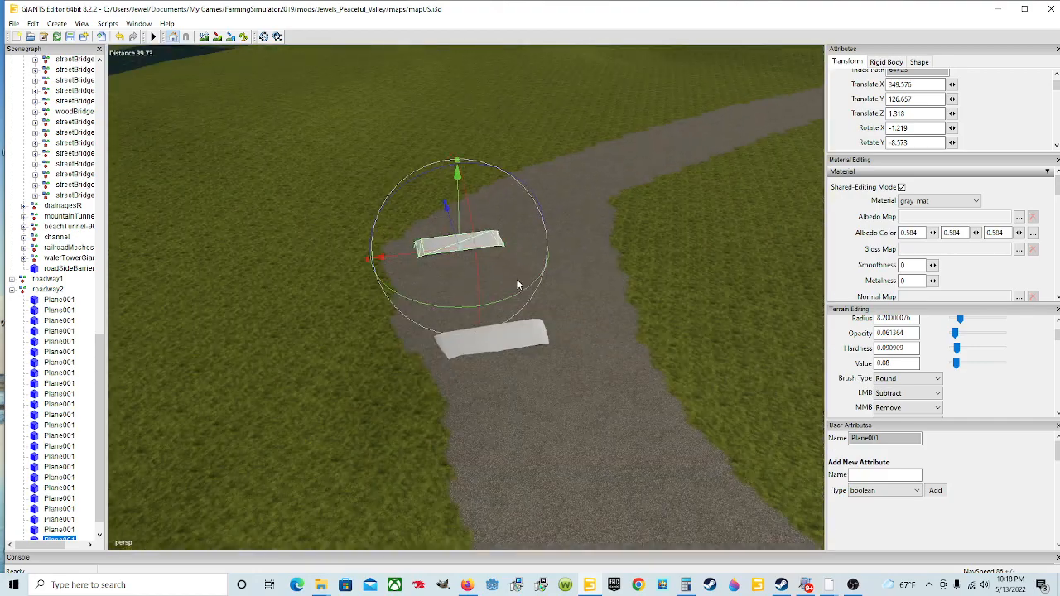
left_click(506, 339)
scroll(530, 352, "up", 5)
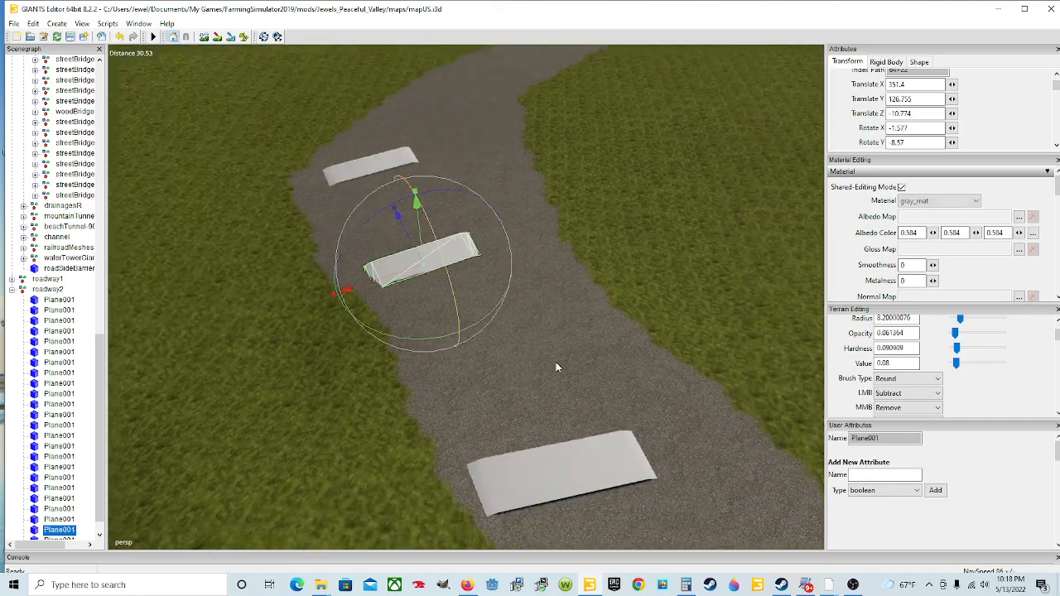
key("f")
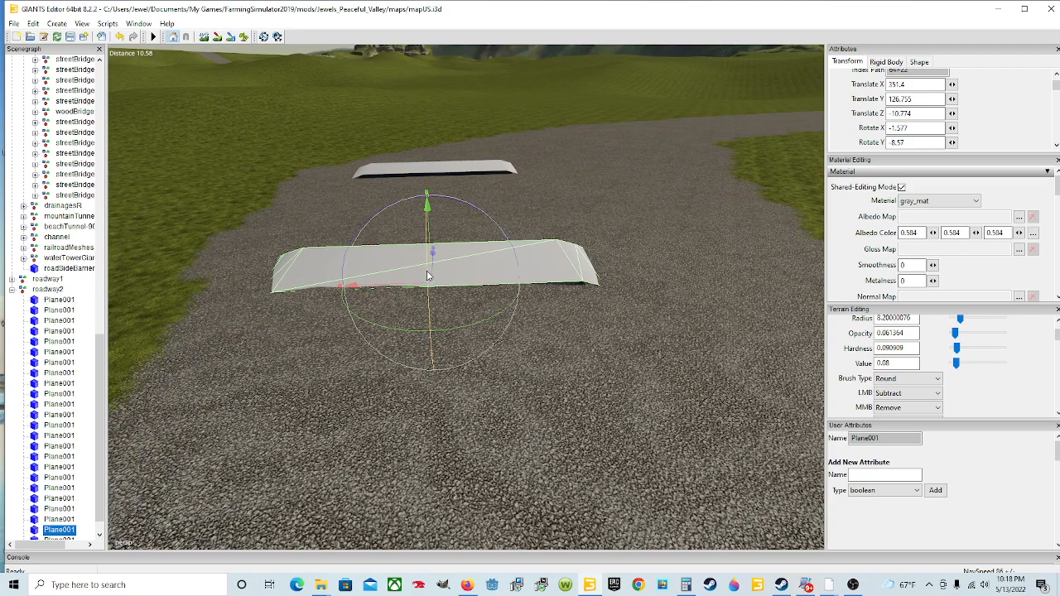
left_click_drag(427, 276, 429, 268)
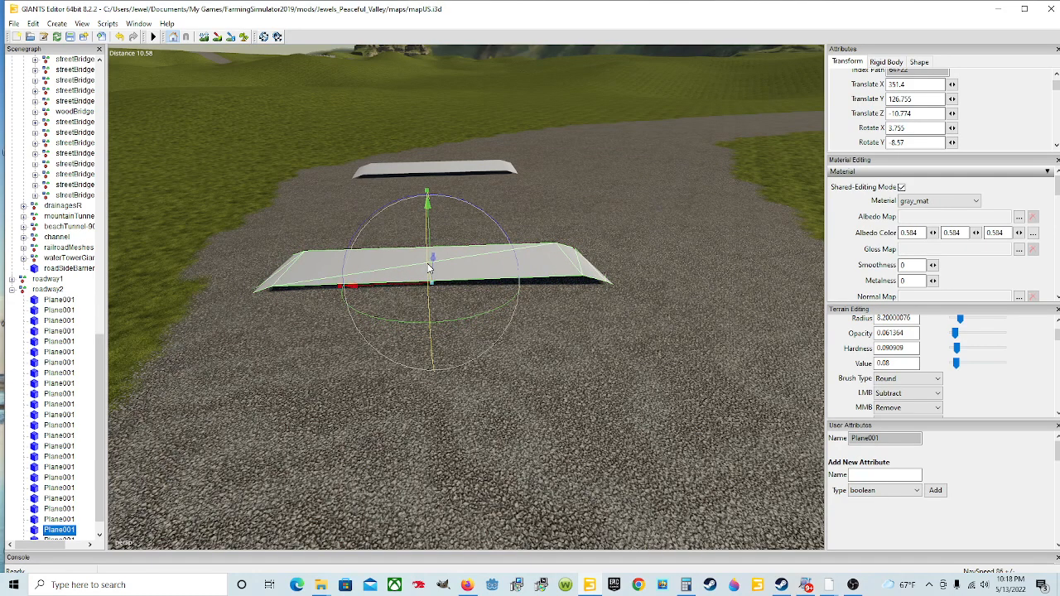
Turn the twenty-second marker to about Rotate Y -16.19 to line it up with the road
scroll(431, 270, "down", 3)
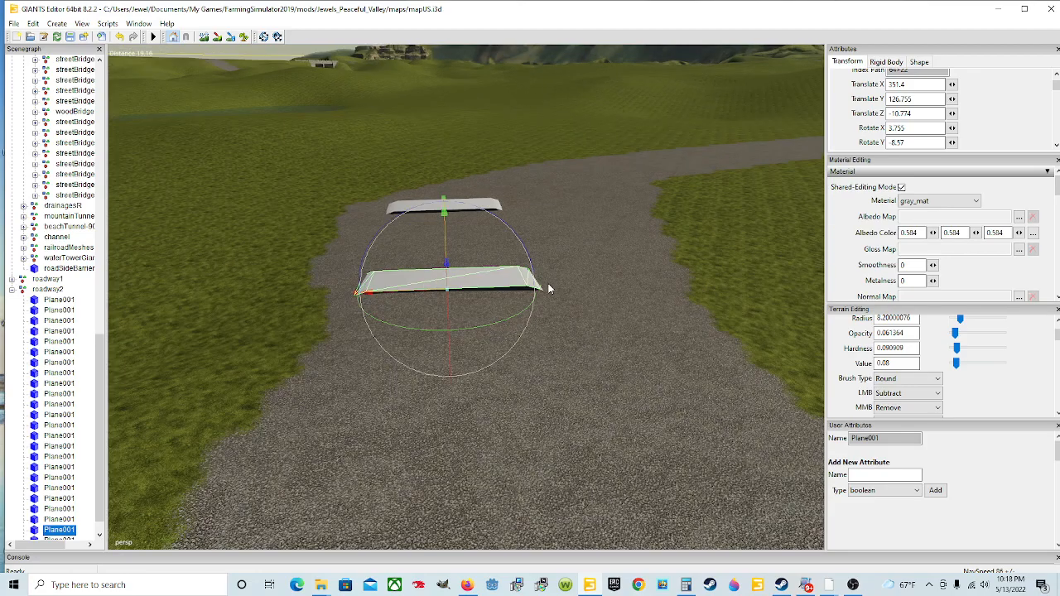
scroll(548, 288, "down", 5)
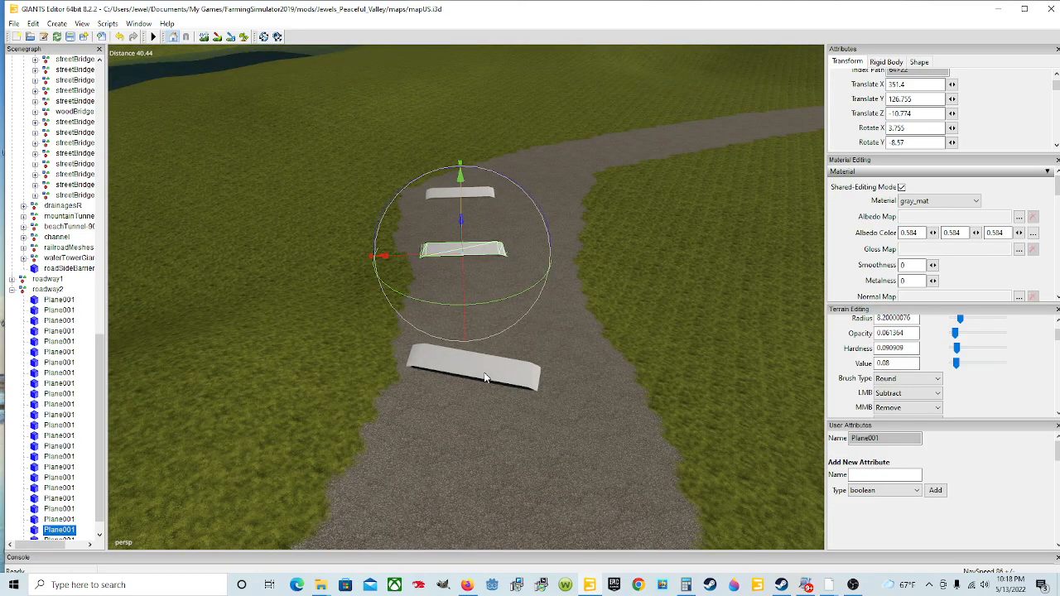
left_click(486, 378)
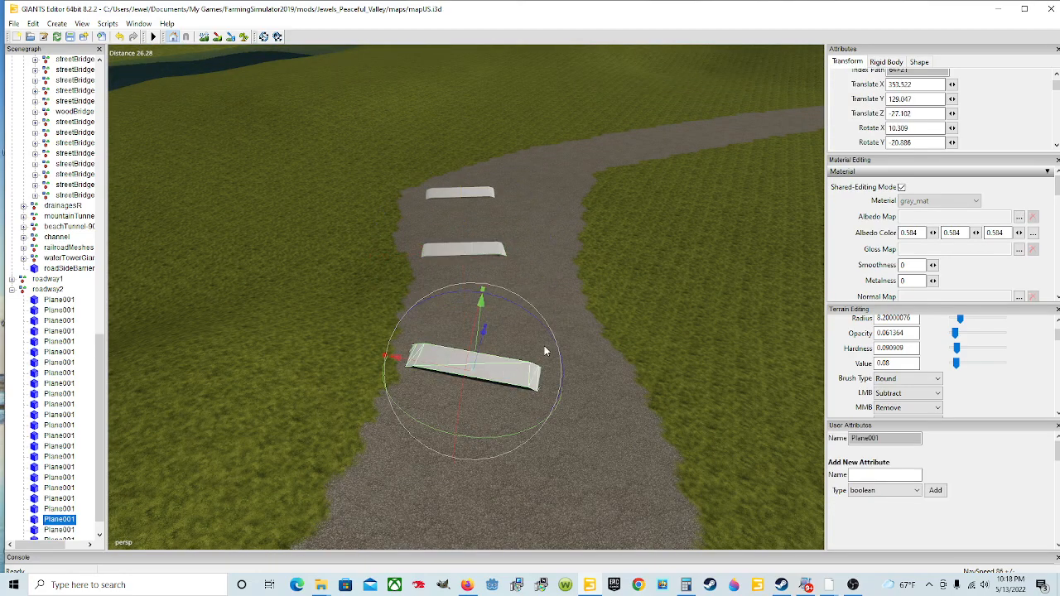
scroll(522, 375, "up", 10)
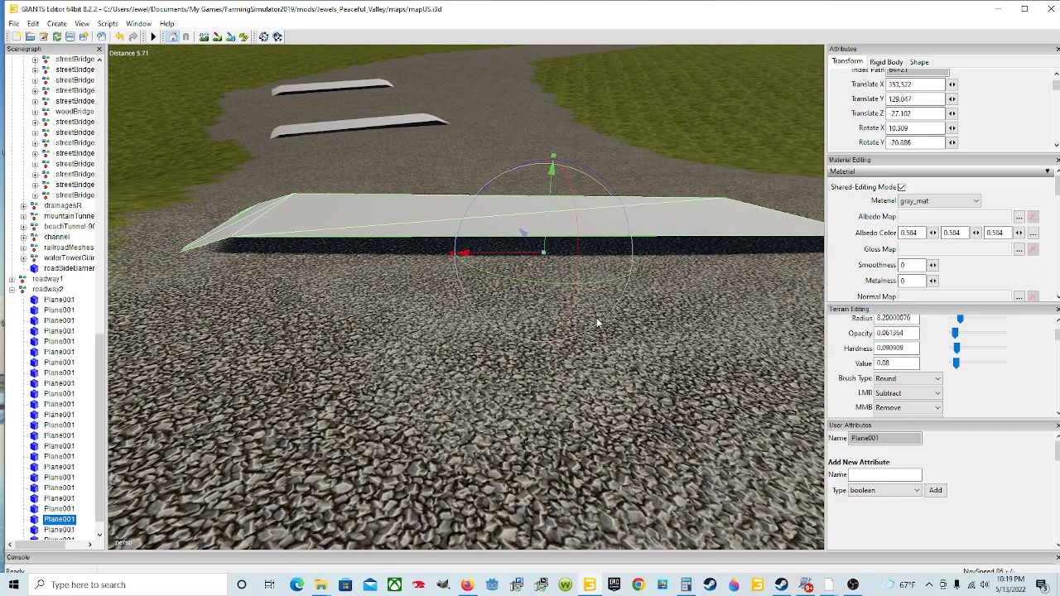
left_click_drag(534, 285, 540, 286)
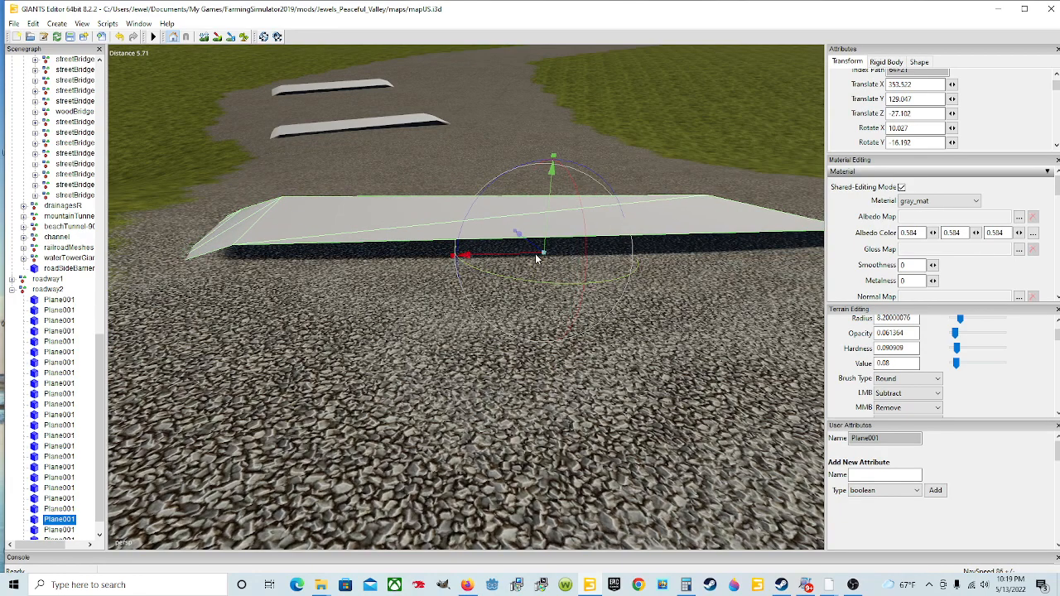
Lower the selected road plane to a height of about 129.01 and tilt it to a Rotate X of about 10.9 to follow the slope
left_click_drag(551, 204, 589, 222)
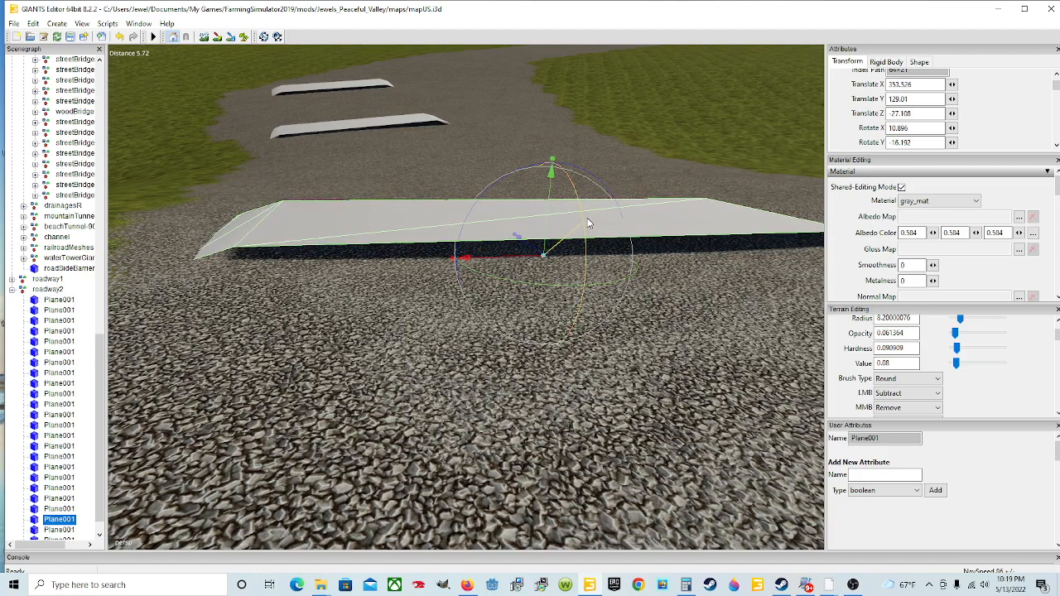
scroll(537, 245, "down", 5)
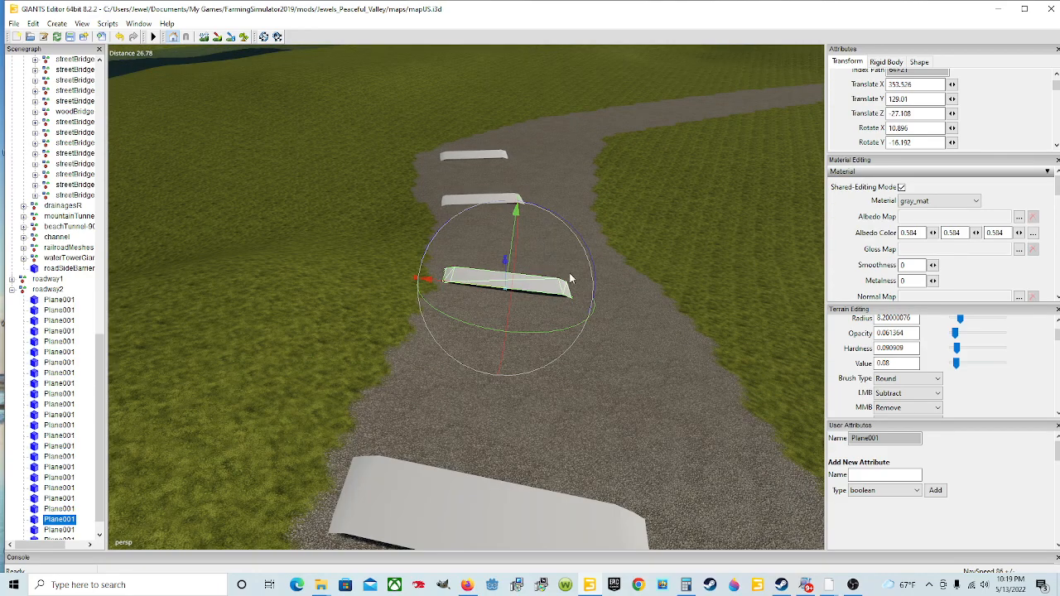
left_click_drag(570, 273, 589, 252, "alt")
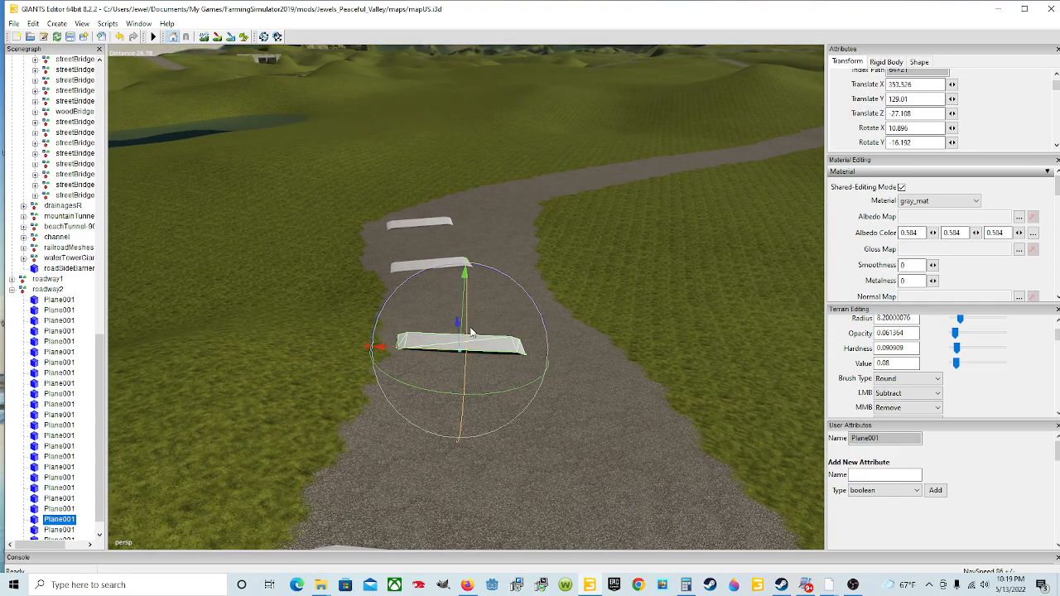
left_click_drag(548, 323, 480, 389, "alt")
scroll(527, 255, "up", 5)
scroll(463, 329, "down", 3)
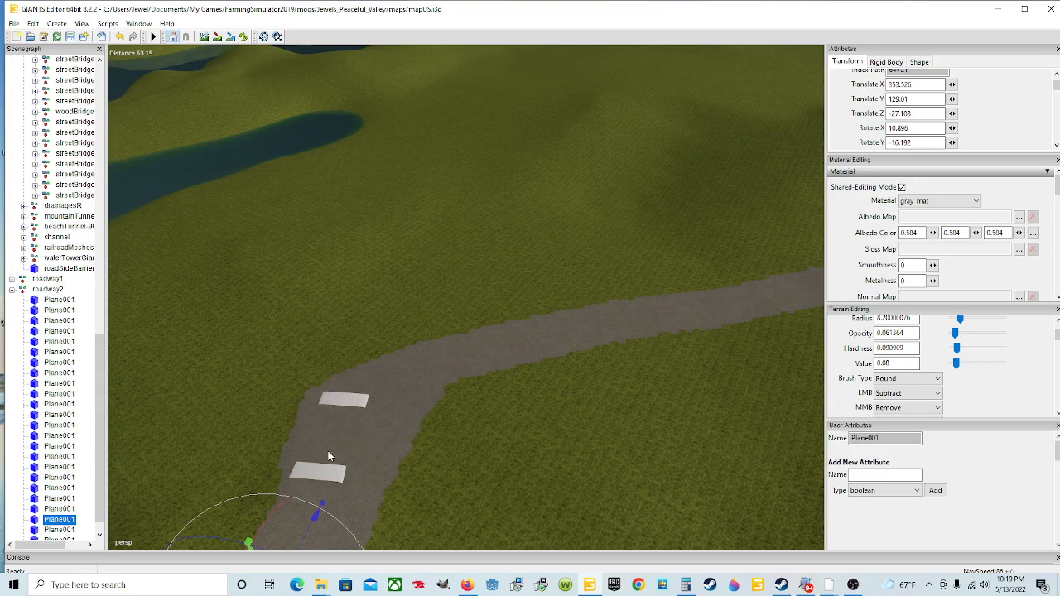
Duplicate the last plane at the road bend and move the copy onto the grass beyond, to about X 344.9, Z 32.1
left_click_drag(444, 416, 400, 429, "alt")
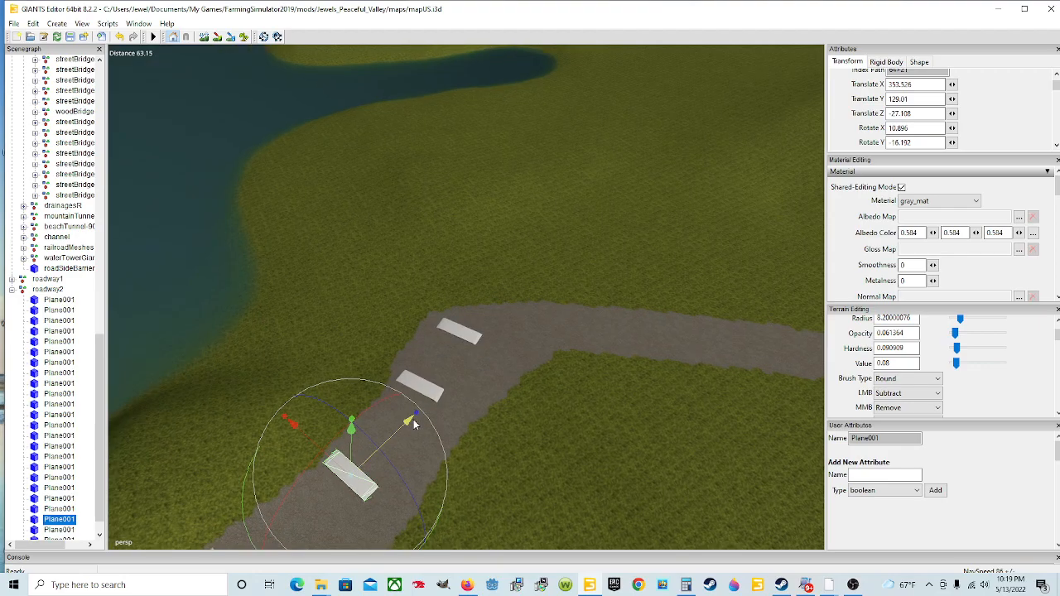
scroll(400, 420, "up", 2)
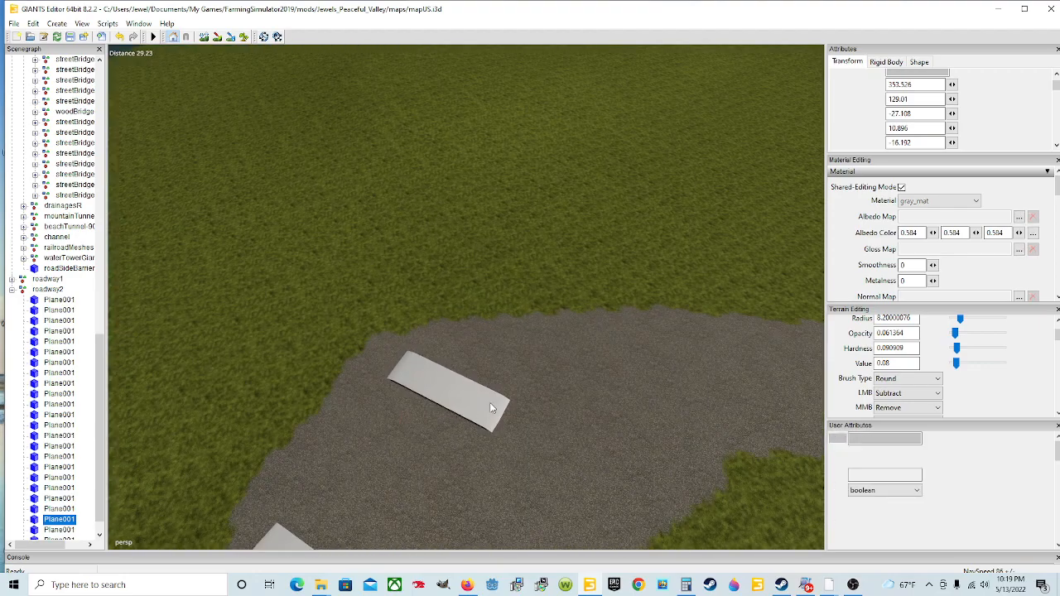
left_click(491, 408)
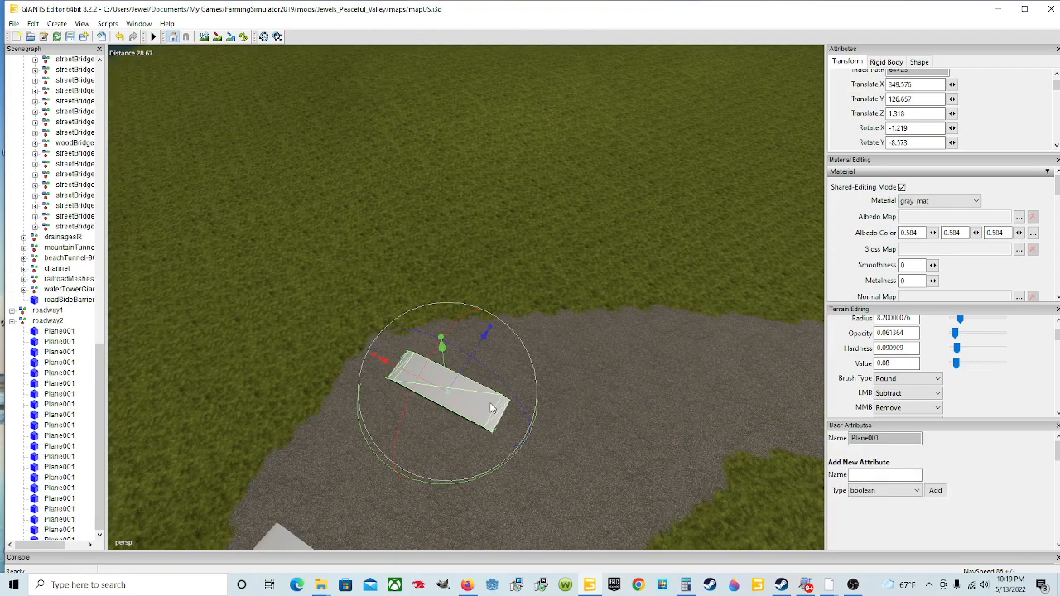
left_click_drag(550, 410, 794, 217, "alt")
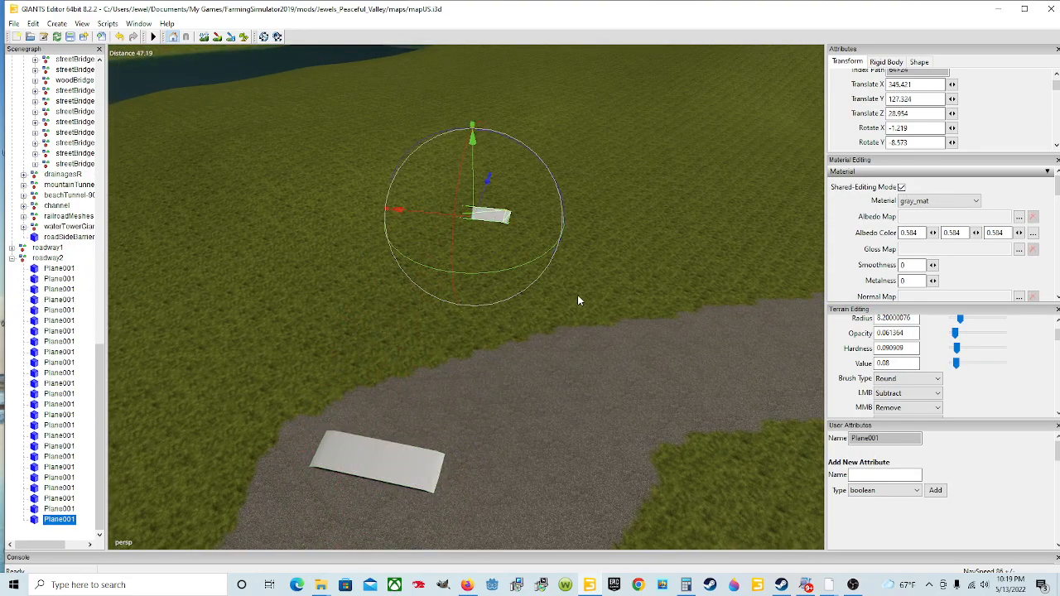
left_click_drag(487, 183, 509, 180)
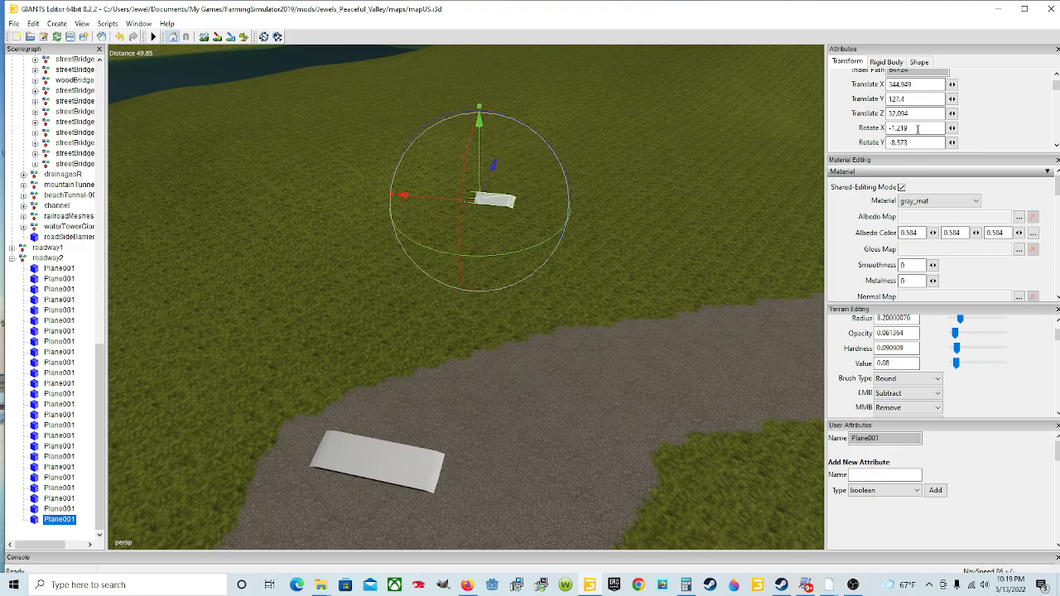
Set the copied plane's Y rotation to -90 and slide it across the grass to about X 325.7
double_click(918, 142)
type("90")
key("Return")
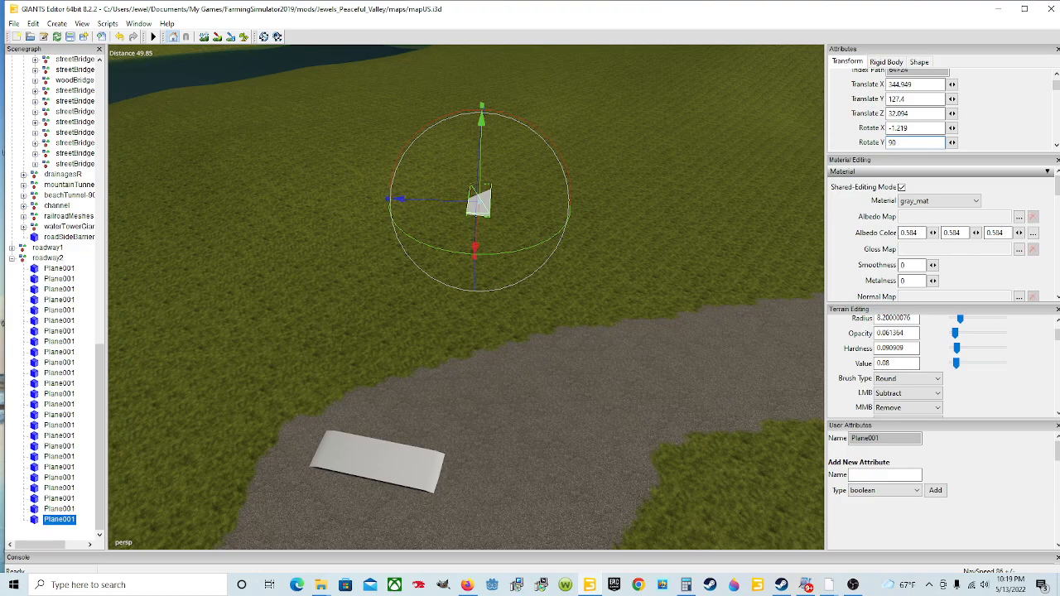
type("-")
scroll(645, 223, "down", 3)
mouse_move(646, 224)
left_mouse_down("alt")
mouse_move(571, 226)
mouse_move(637, 238)
left_mouse_up("alt")
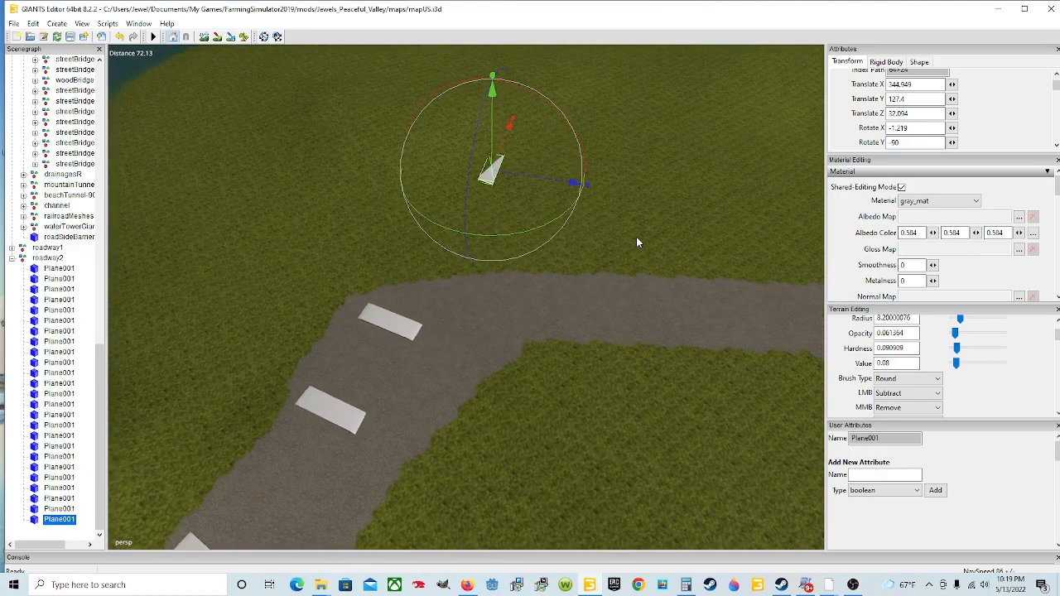
left_click_drag(571, 182, 678, 215)
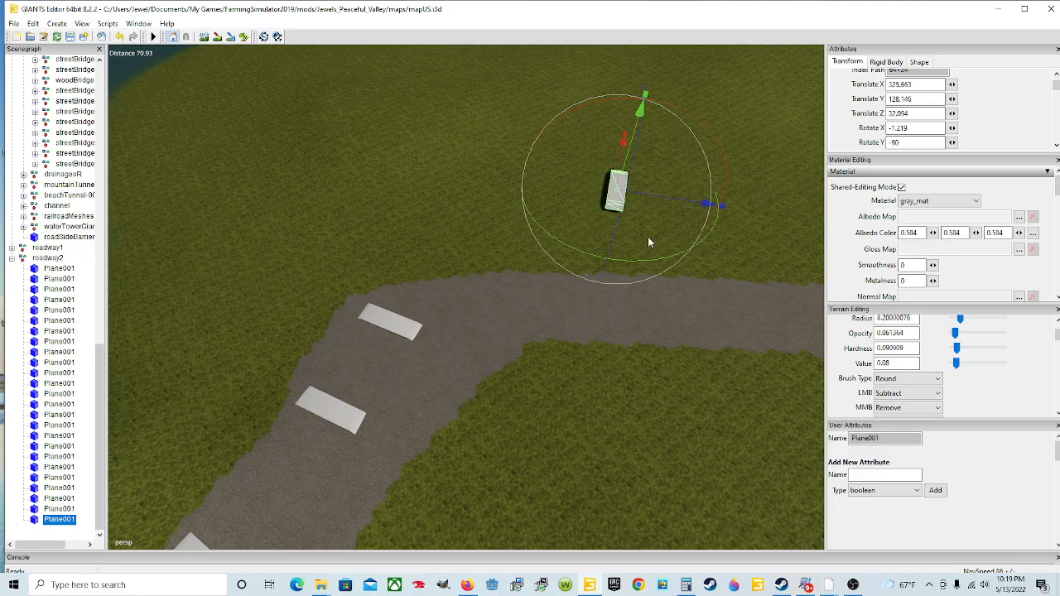
Examine the copied plane's placement on the grass relative to the road bend and the last road plane
left_click_drag(639, 260, 557, 338, "alt")
scroll(547, 281, "up", 4)
scroll(557, 218, "up", 3)
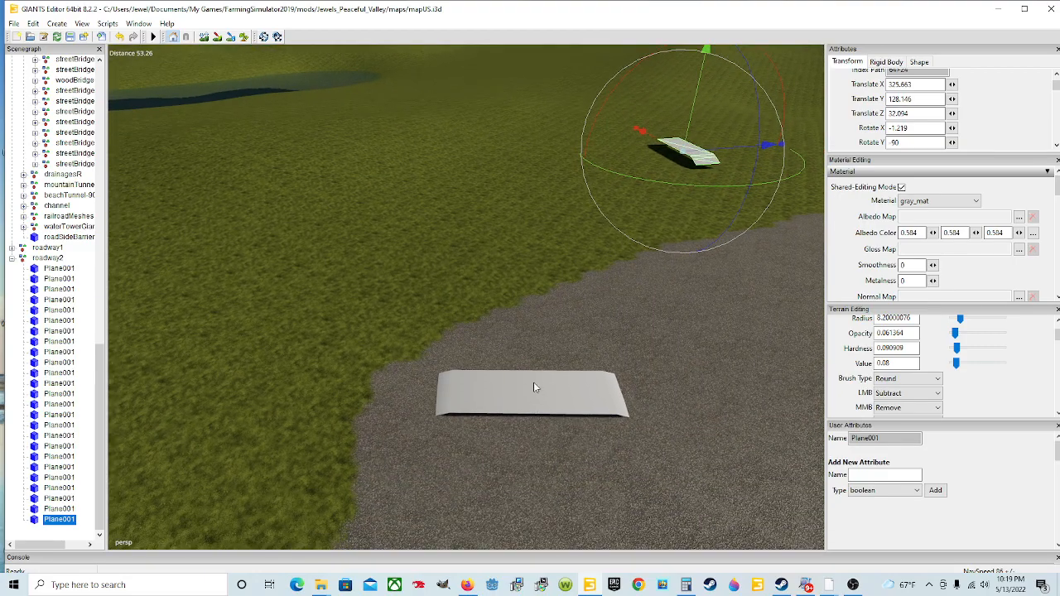
left_click_drag(655, 246, 620, 282, "alt")
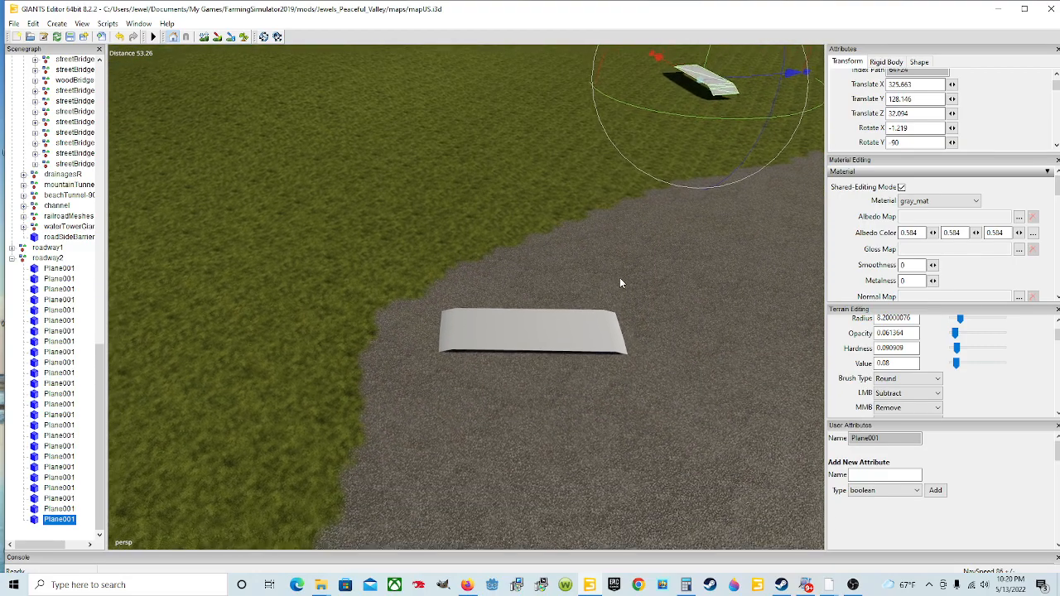
scroll(625, 276, "down", 5)
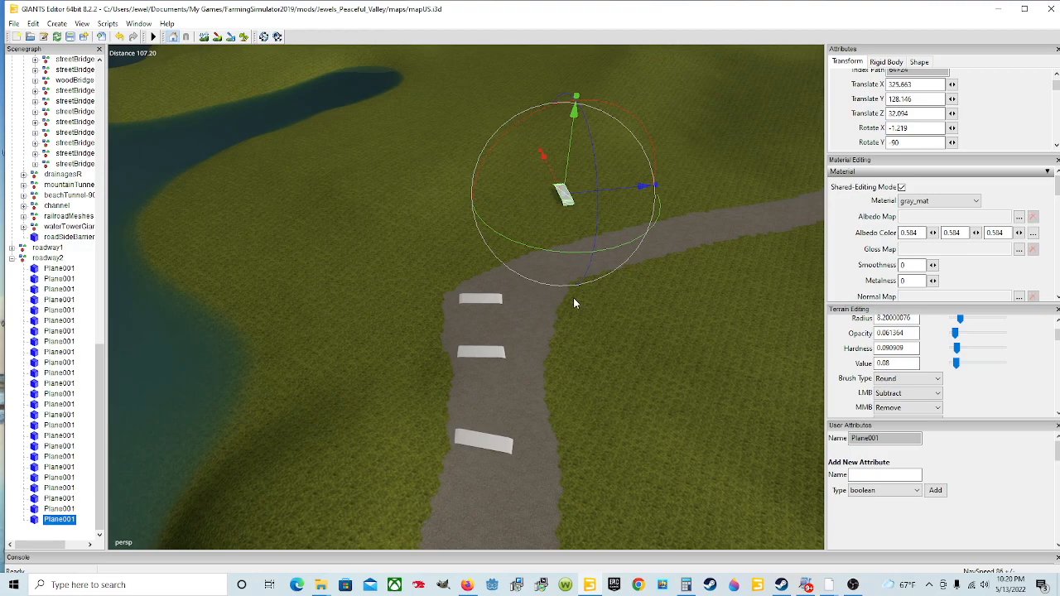
left_click(488, 302)
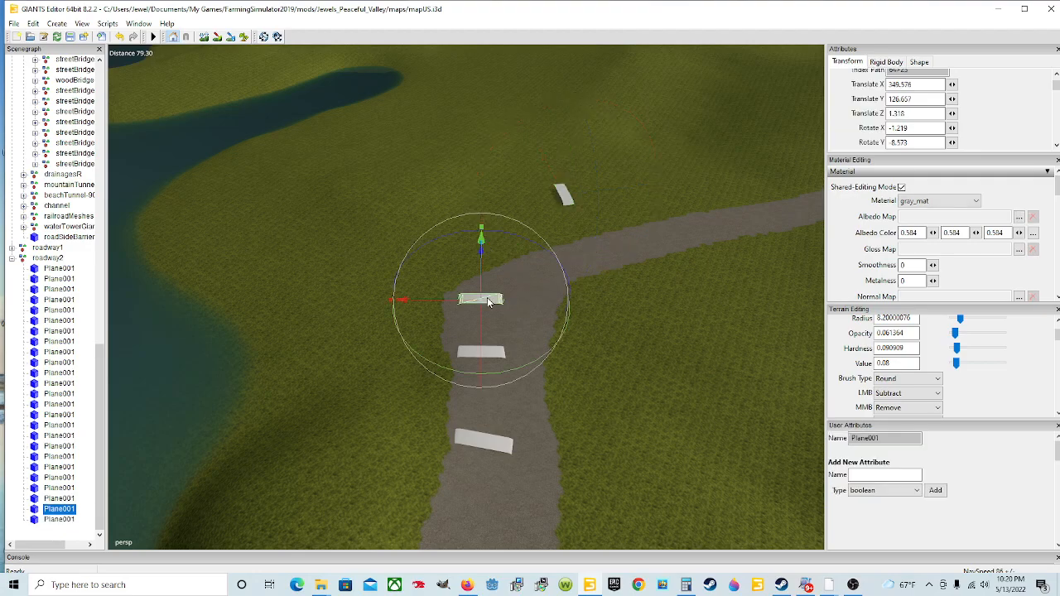
scroll(486, 297, "up", 4)
left_click_drag(502, 298, 614, 359, "alt")
scroll(525, 294, "up", 3)
scroll(613, 360, "down", 6)
left_click_drag(494, 339, 478, 325, "alt")
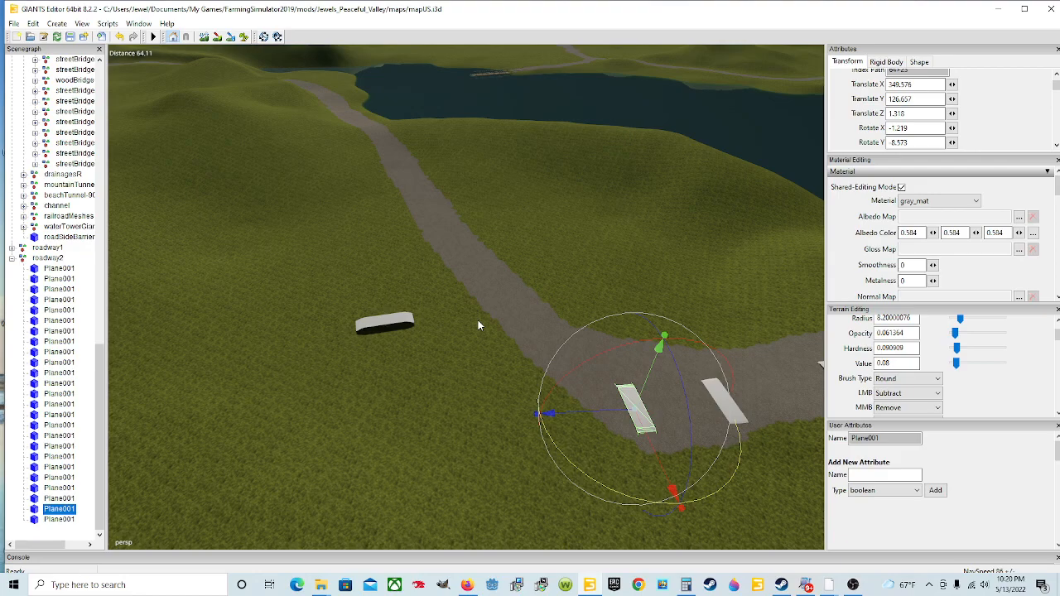
left_click_drag(478, 324, 416, 328, "alt")
right_click_drag(416, 329, 477, 359, "alt")
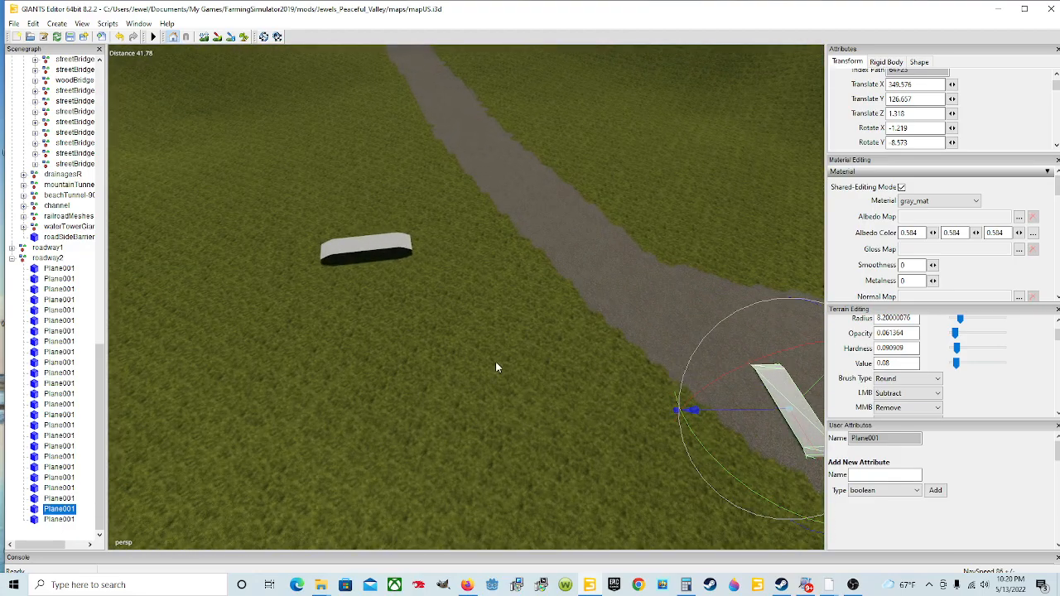
left_click_drag(477, 359, 433, 333, "alt")
scroll(433, 332, "up", 3)
scroll(628, 315, "up", 4)
left_click_drag(567, 317, 443, 305, "alt")
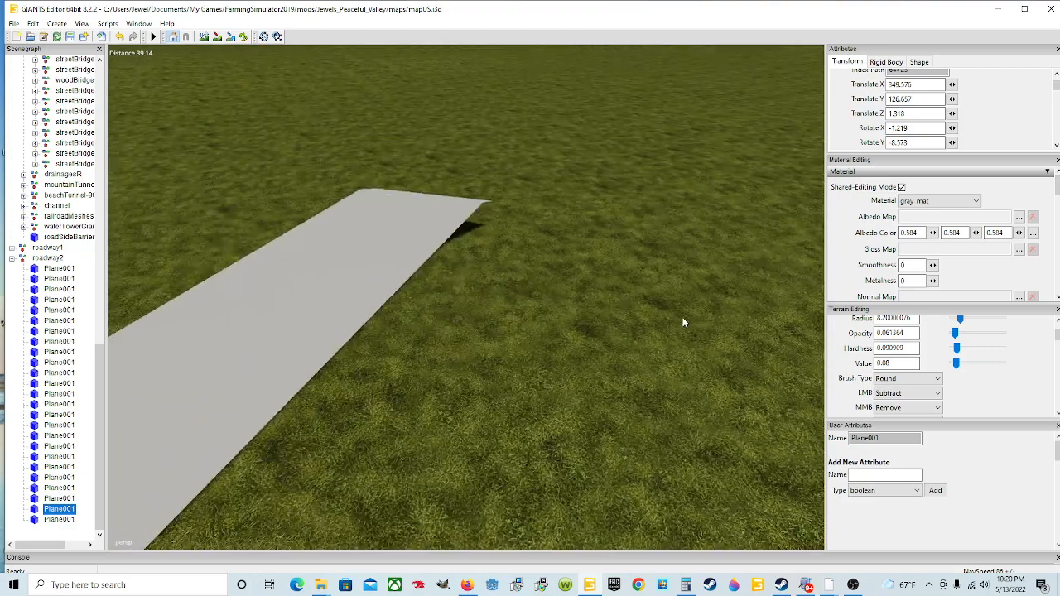
scroll(443, 304, "down", 5)
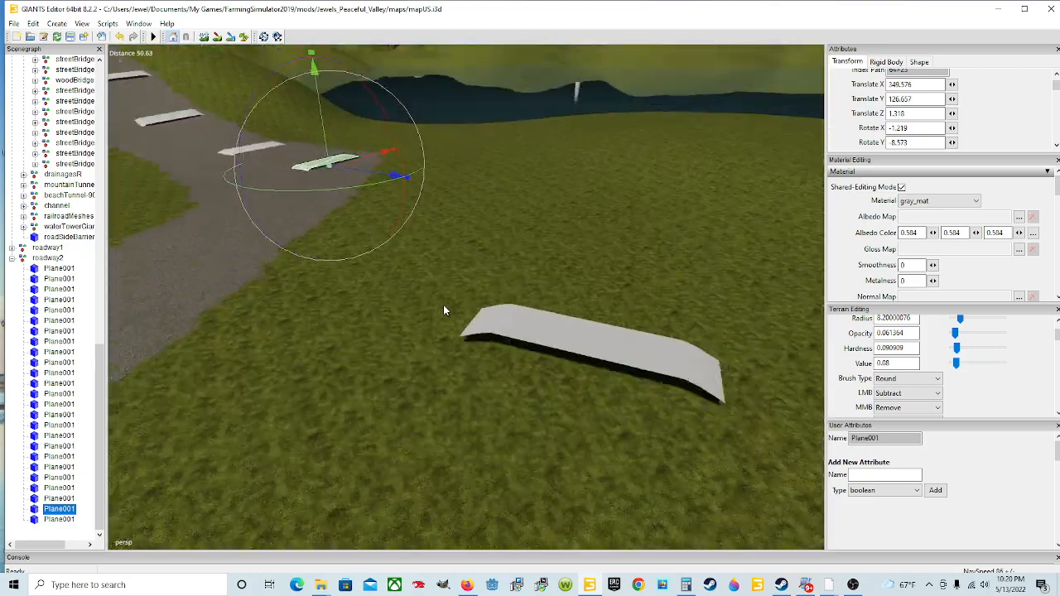
Select the plane on the grass and shift it further from the bend to about X 318.5
left_click(522, 321)
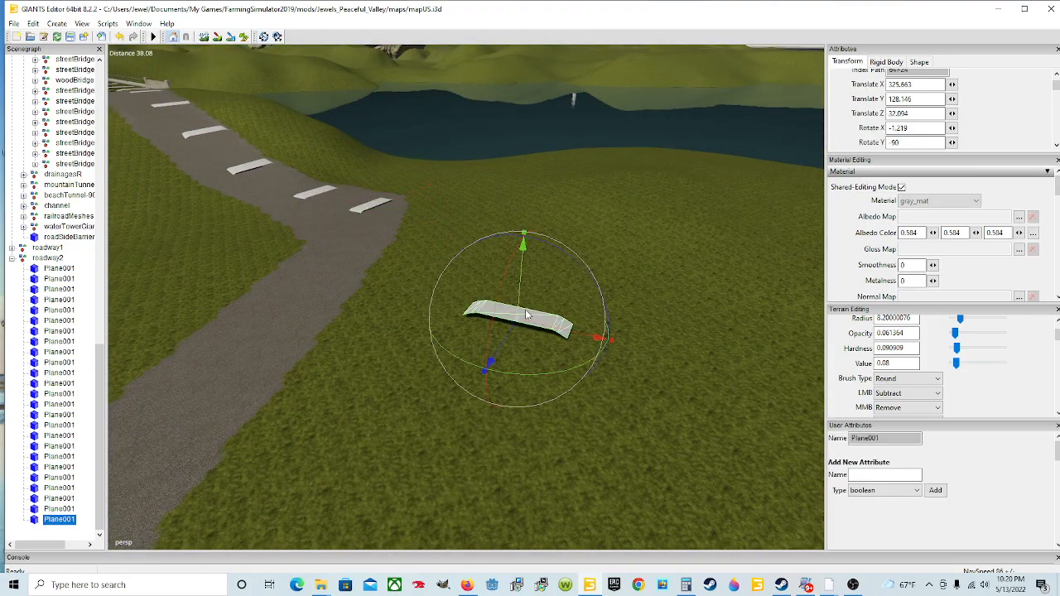
left_click_drag(504, 340, 435, 412)
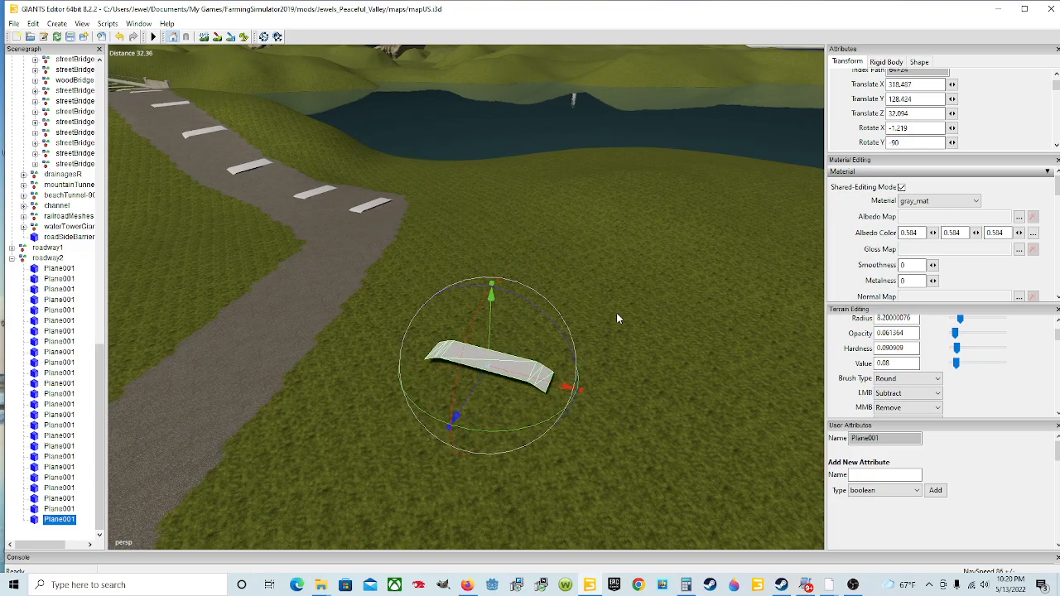
left_click_drag(616, 312, 290, 322, "alt")
scroll(289, 327, "down", 3)
left_click_drag(428, 332, 585, 352, "alt")
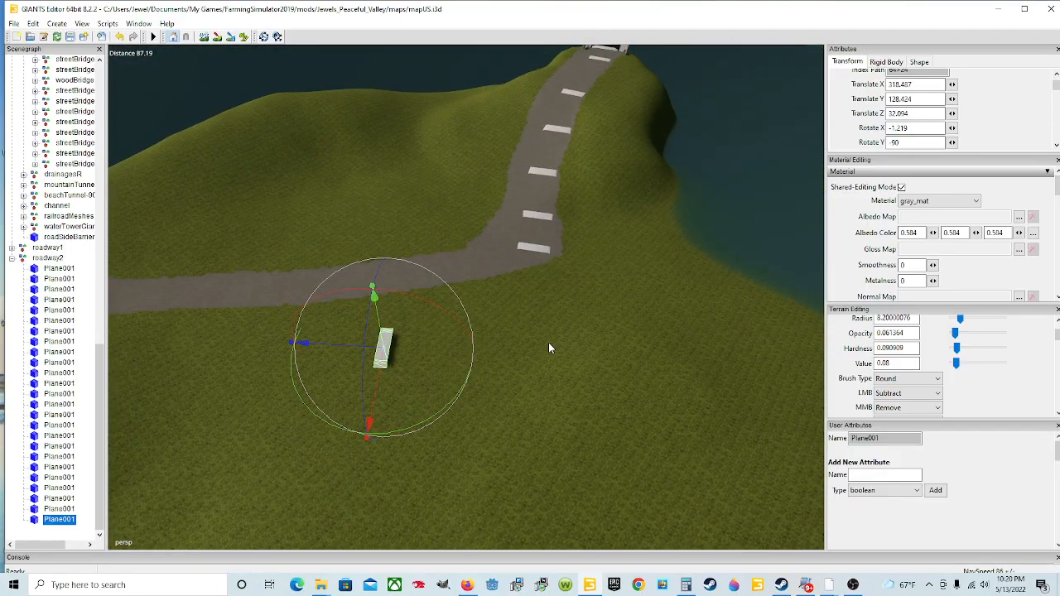
Lower the grass plane to a height of about 127.25 and rotate it to match the slope of the ground
left_click_drag(549, 348, 454, 278, "alt")
scroll(497, 356, "up", 3)
scroll(584, 339, "up", 5)
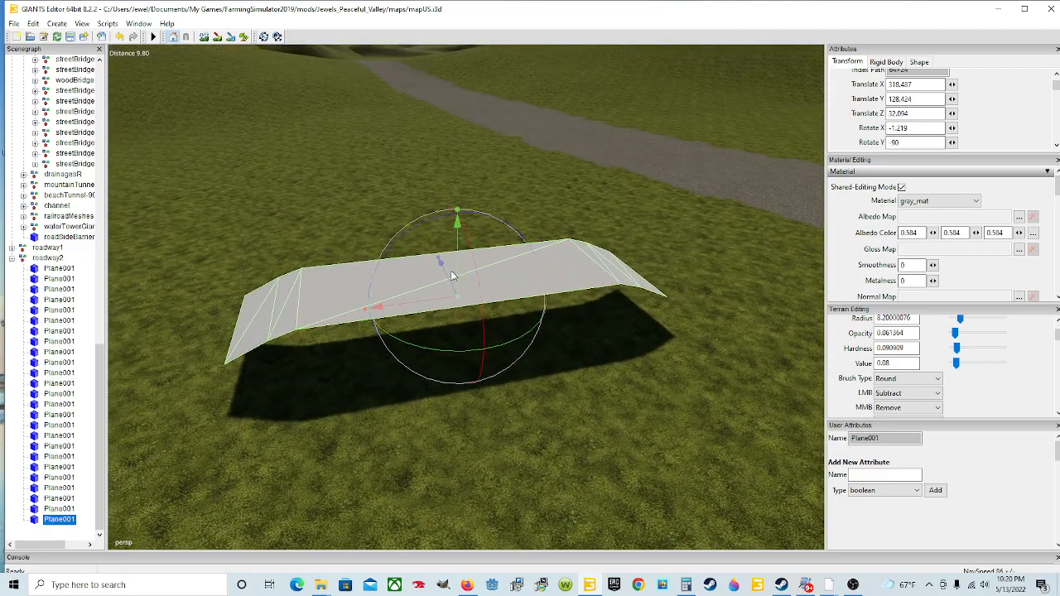
left_click_drag(456, 225, 464, 313)
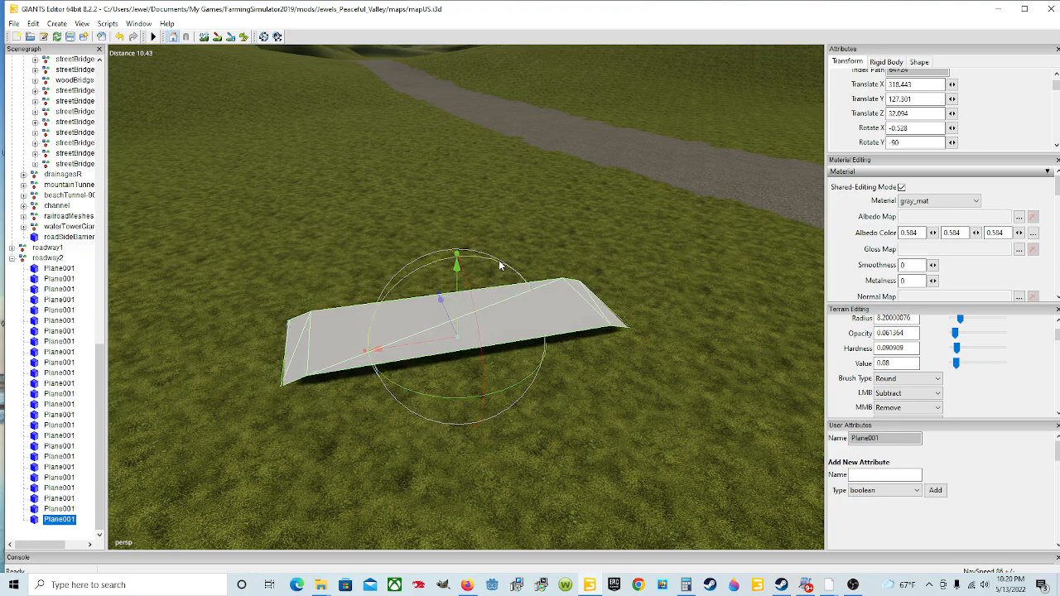
left_click_drag(497, 265, 629, 344)
scroll(544, 335, "down", 3)
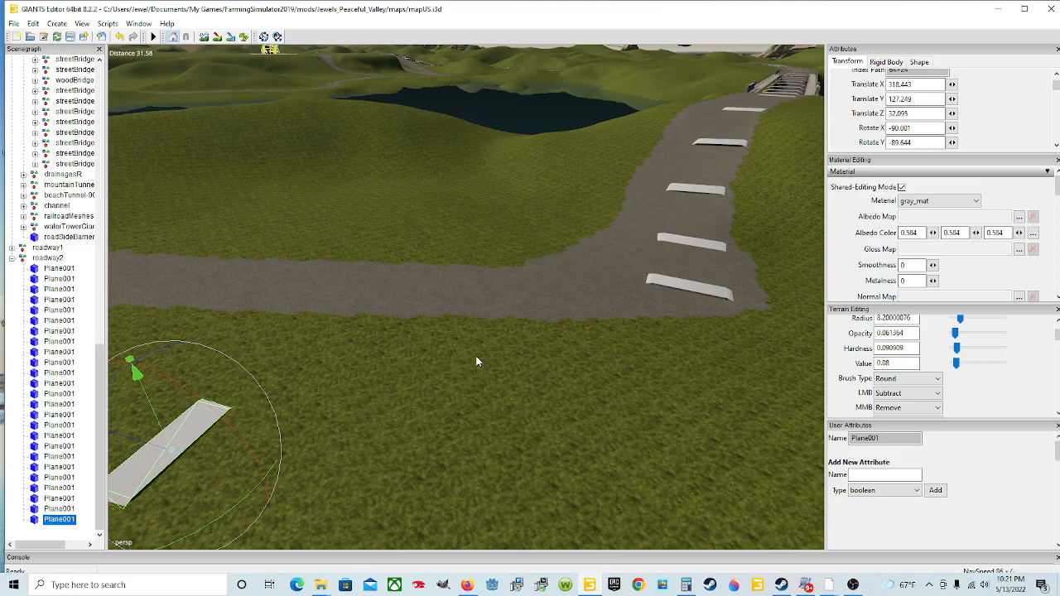
Duplicate the grass plane and move the copy ahead of the original to about X 308
left_click_drag(587, 312, 428, 225, "alt")
scroll(510, 324, "up", 3)
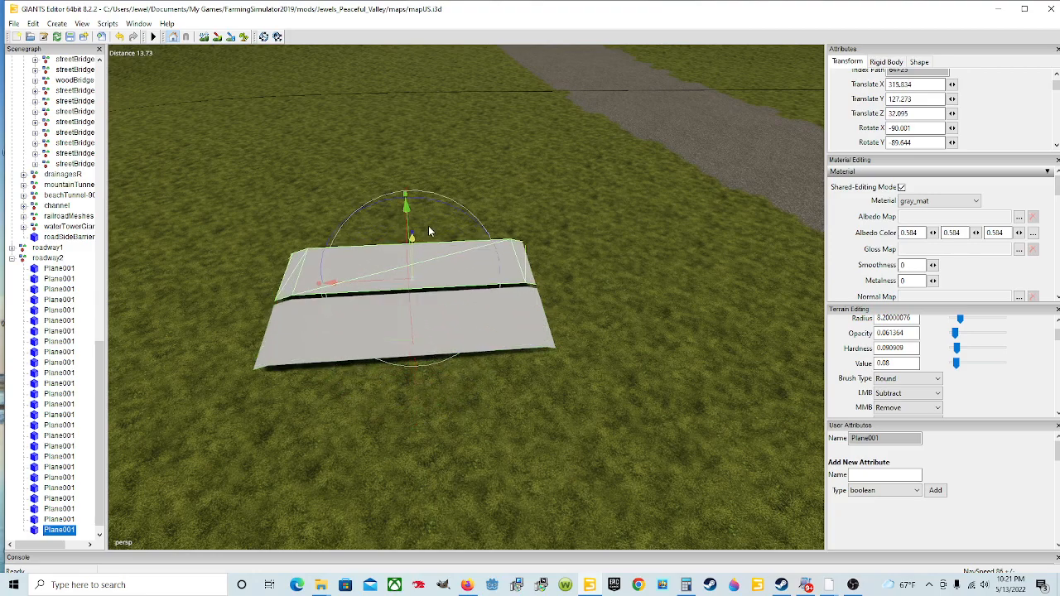
left_click(430, 242)
left_click(432, 248)
left_click_drag(415, 262, 434, 129)
left_click_drag(460, 185, 554, 217, "alt")
scroll(554, 217, "down", 5)
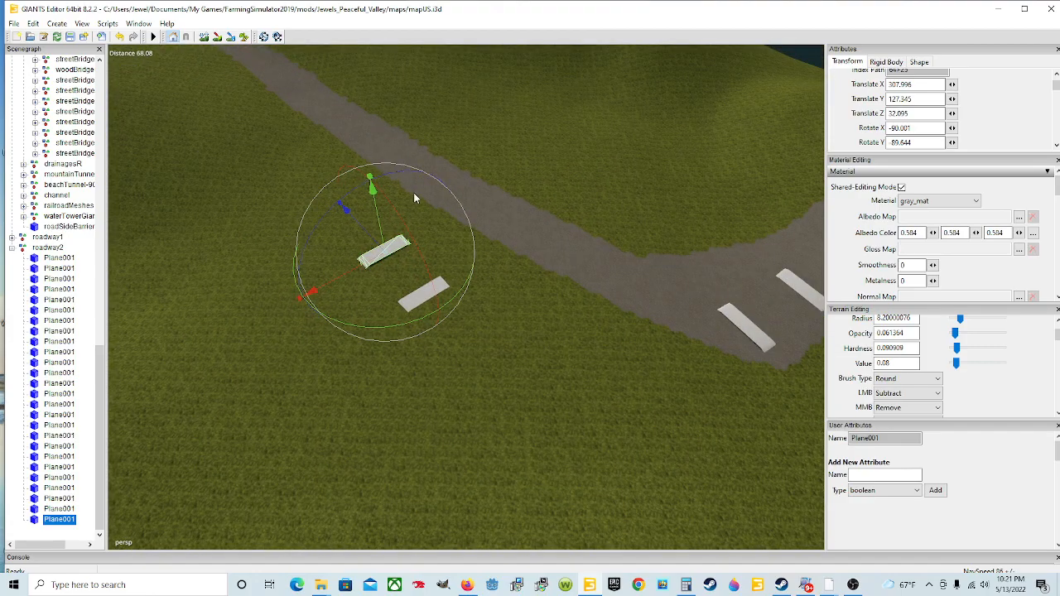
Move the new copy further along to about X 291, Z 31.1 and turn it to a Rotate Y of about -83.8
left_click_drag(311, 166, 512, 165, "alt")
scroll(334, 190, "up", 5)
scroll(513, 164, "down", 3)
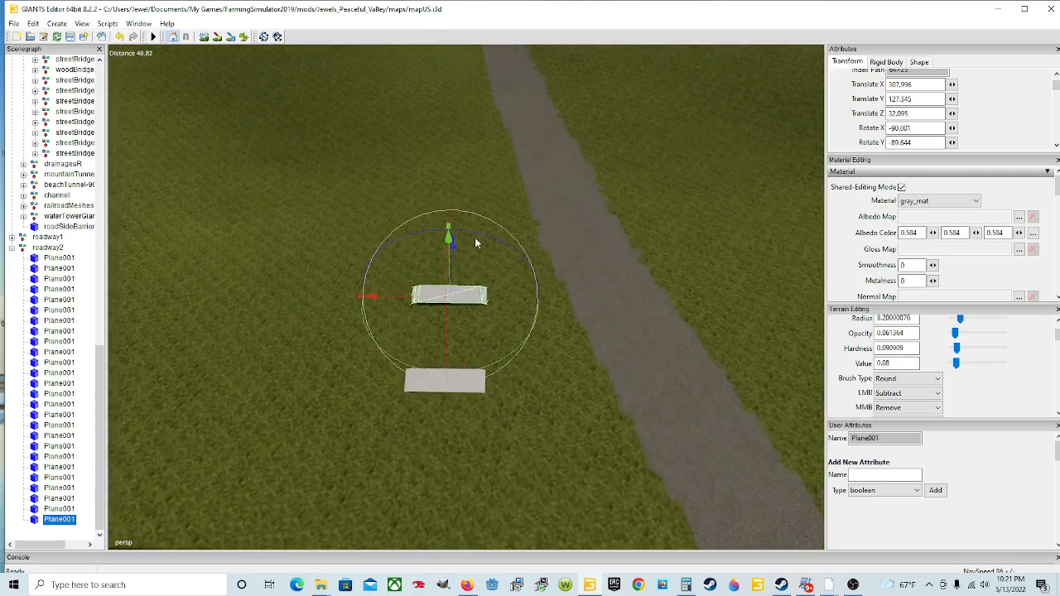
left_click_drag(453, 268, 497, 125)
left_click_drag(414, 198, 421, 198)
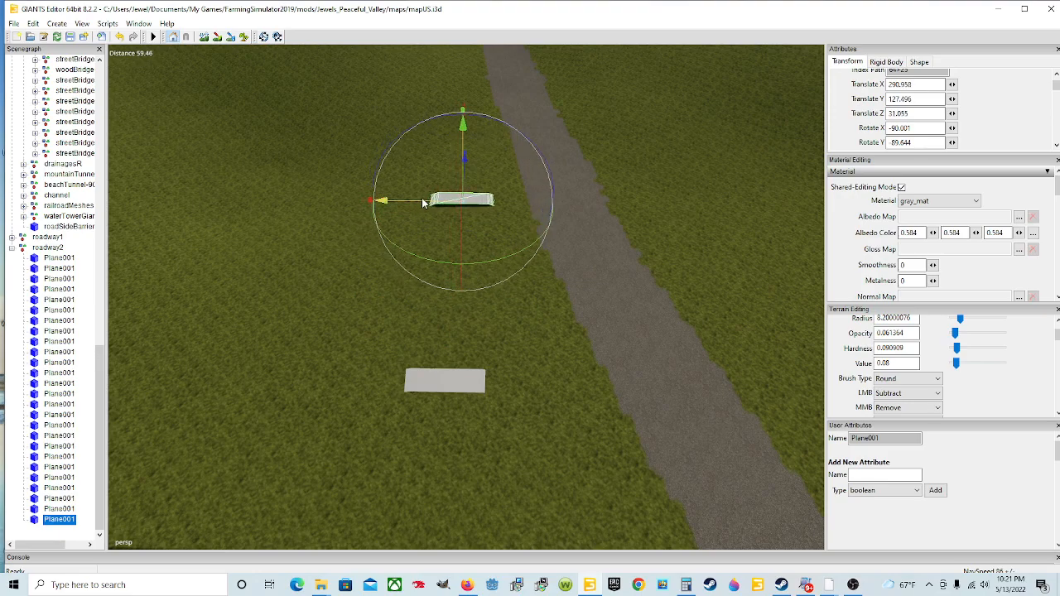
left_click_drag(484, 266, 476, 268)
left_click_drag(481, 266, 502, 222)
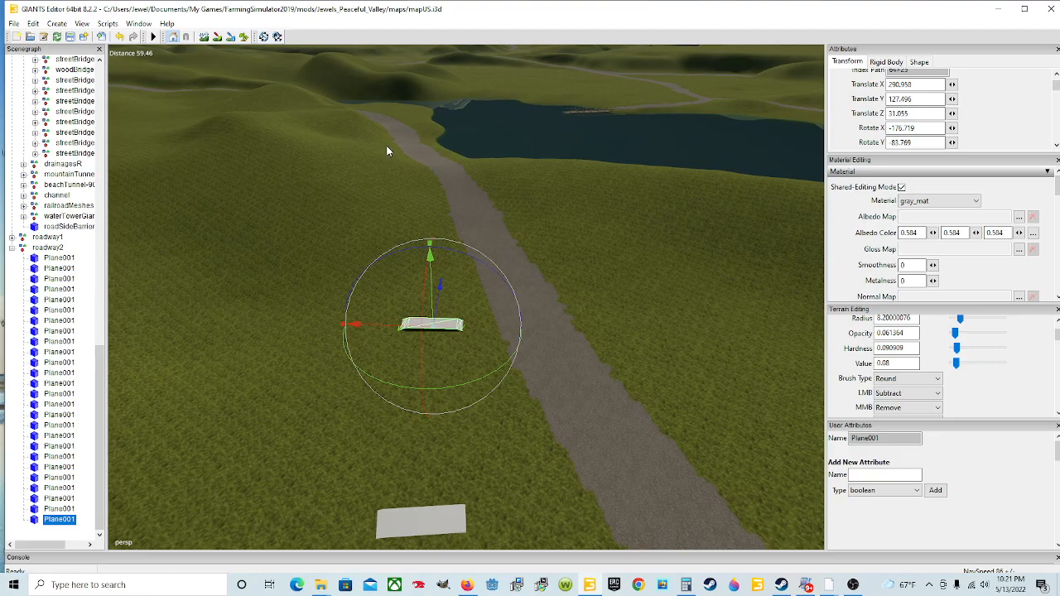
Tilt the new copy to a Rotate X of about 179.1 and lower it toward the ground, to a height of about 127.36
left_click_drag(519, 316, 497, 322, "alt")
scroll(497, 322, "up", 4)
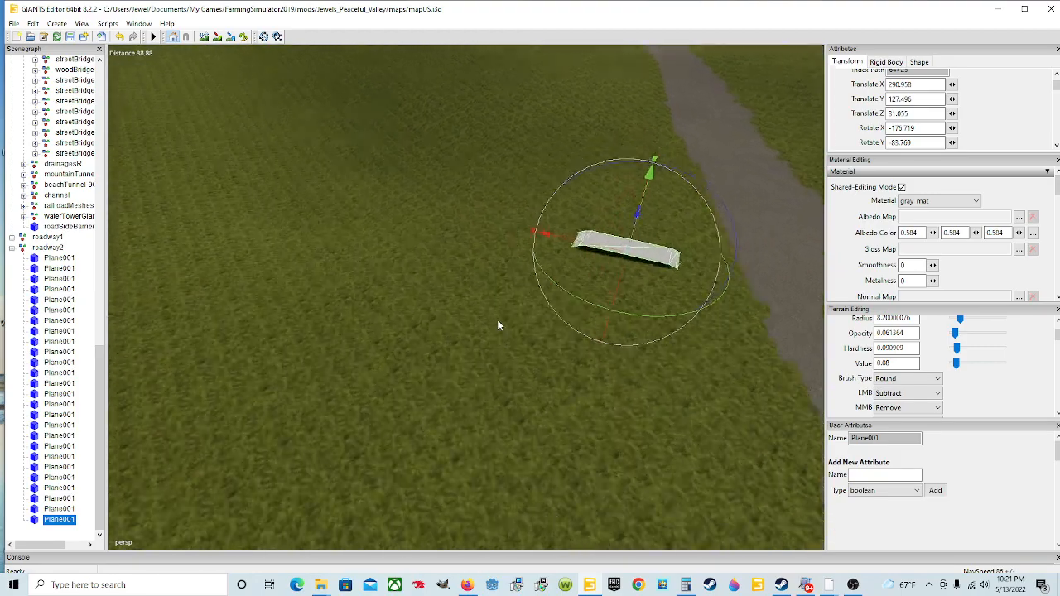
left_click_drag(609, 338, 705, 292, "alt")
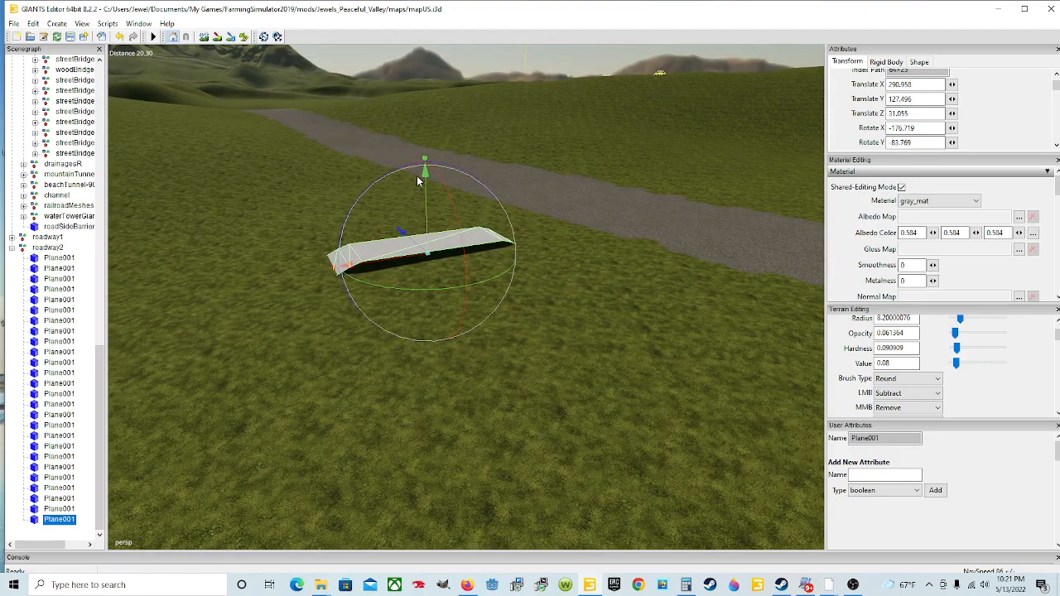
left_click_drag(402, 170, 408, 169)
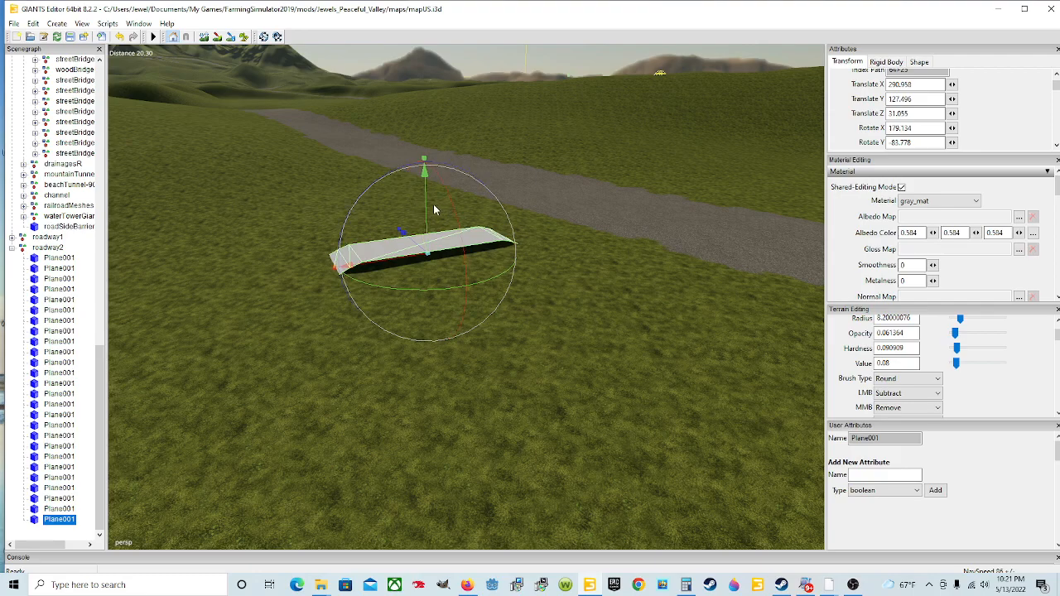
left_click_drag(428, 206, 433, 210)
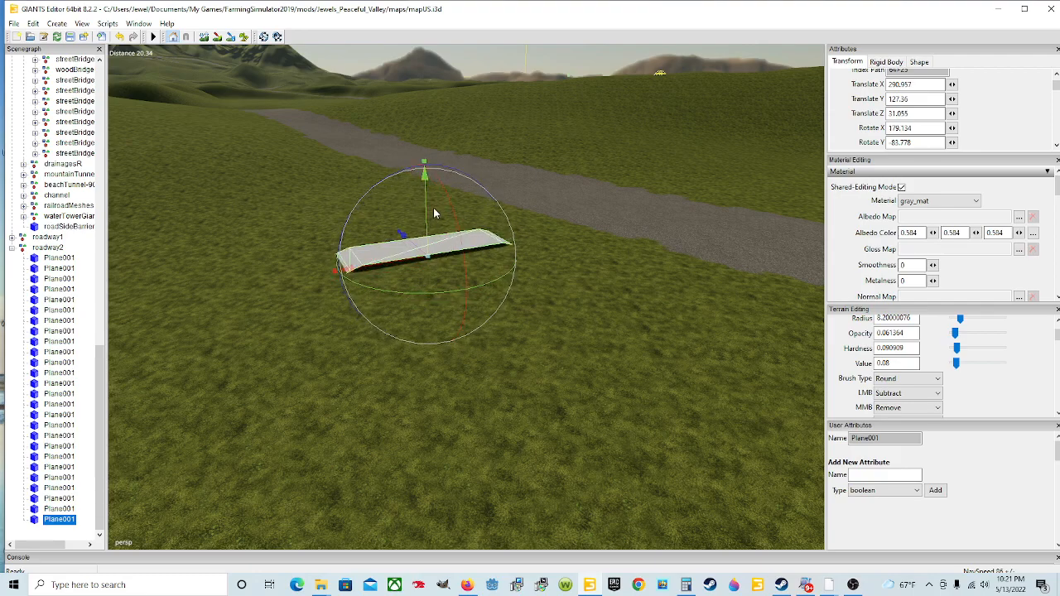
Rotate the newest grass plane to a Rotate X of about 174.7 and a Rotate Y of about -83.75
left_click_drag(381, 190, 384, 191)
left_click_drag(508, 224, 478, 247, "alt")
scroll(478, 247, "down", 4)
left_click_drag(562, 281, 605, 354, "alt")
scroll(530, 326, "down", 3)
Duplicate the plane and move the copy along the grass to about X 275.9, Z 29.4
key("ctrl+d")
left_click_drag(568, 311, 332, 294, "alt")
scroll(510, 201, "up", 2)
scroll(509, 200, "up", 14)
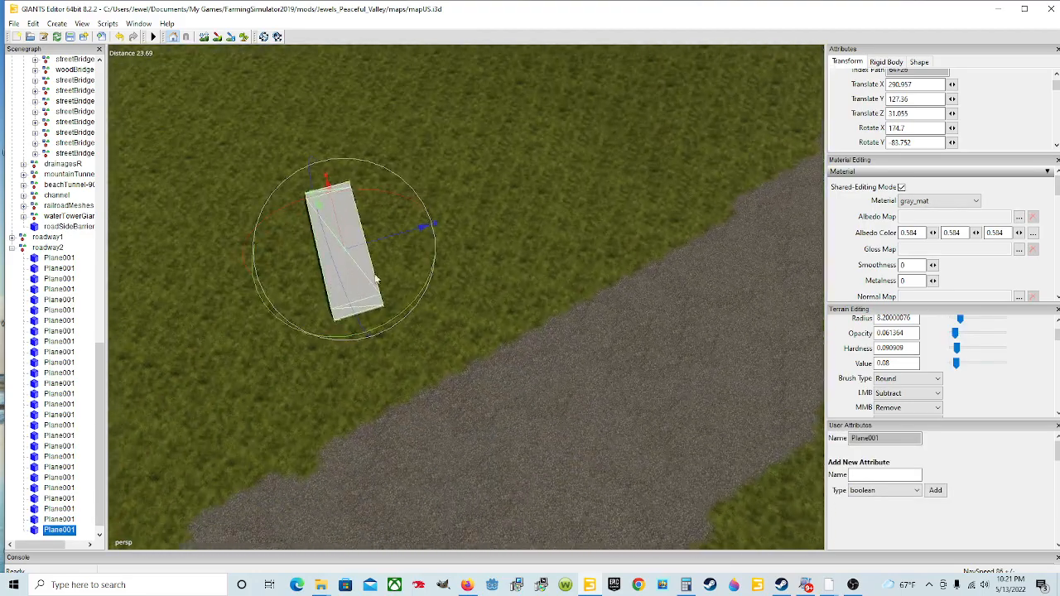
left_click_drag(419, 231, 686, 215)
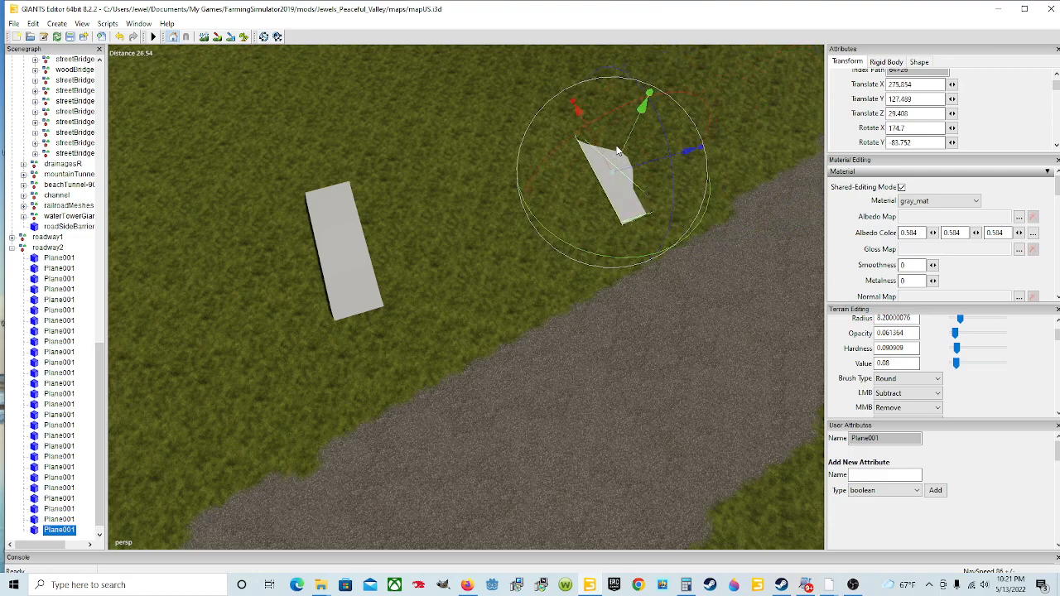
Rotate the copy to a Rotate X of about -179.3 and Rotate Y of about -83.9, at a height of about 127.70
left_click_drag(623, 148, 559, 140)
left_click_drag(523, 242, 577, 261, "alt")
scroll(511, 184, "up", 3)
scroll(577, 265, "down", 3)
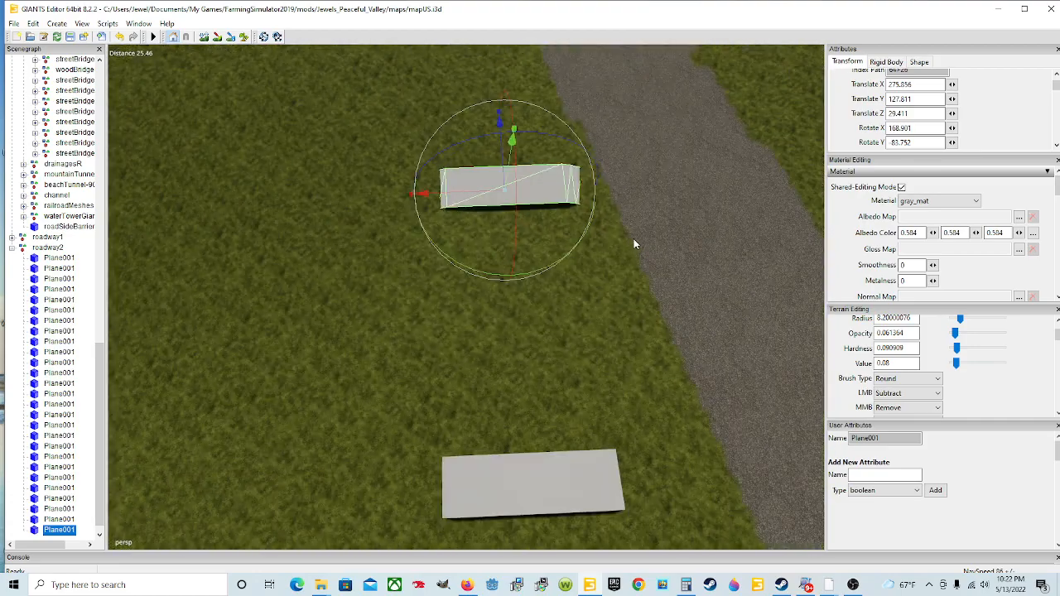
scroll(502, 181, "up", 5)
left_click_drag(537, 225, 558, 137, "alt")
scroll(558, 137, "down", 3)
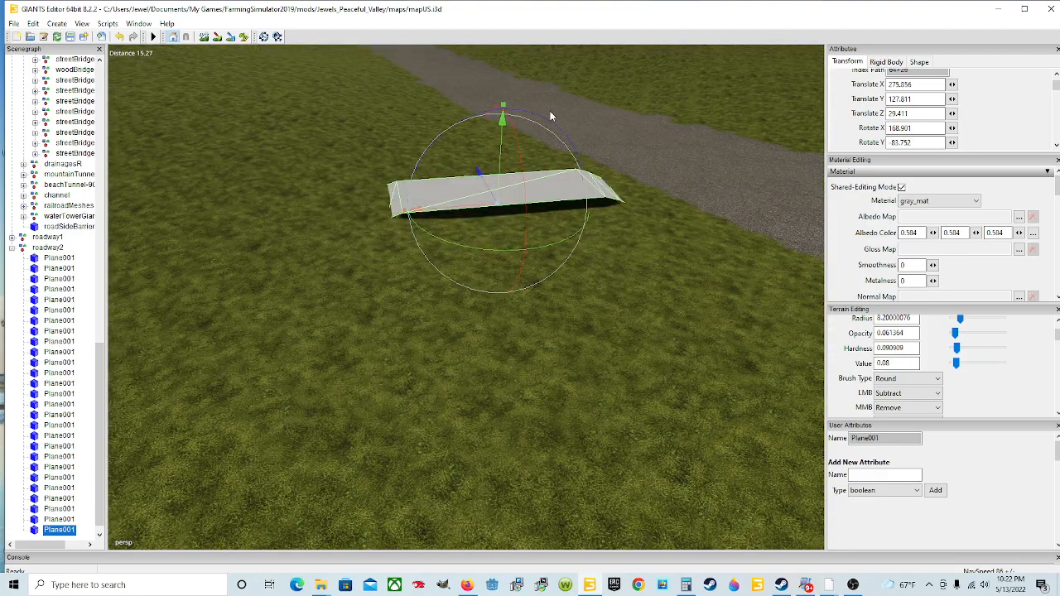
left_click_drag(545, 118, 544, 113)
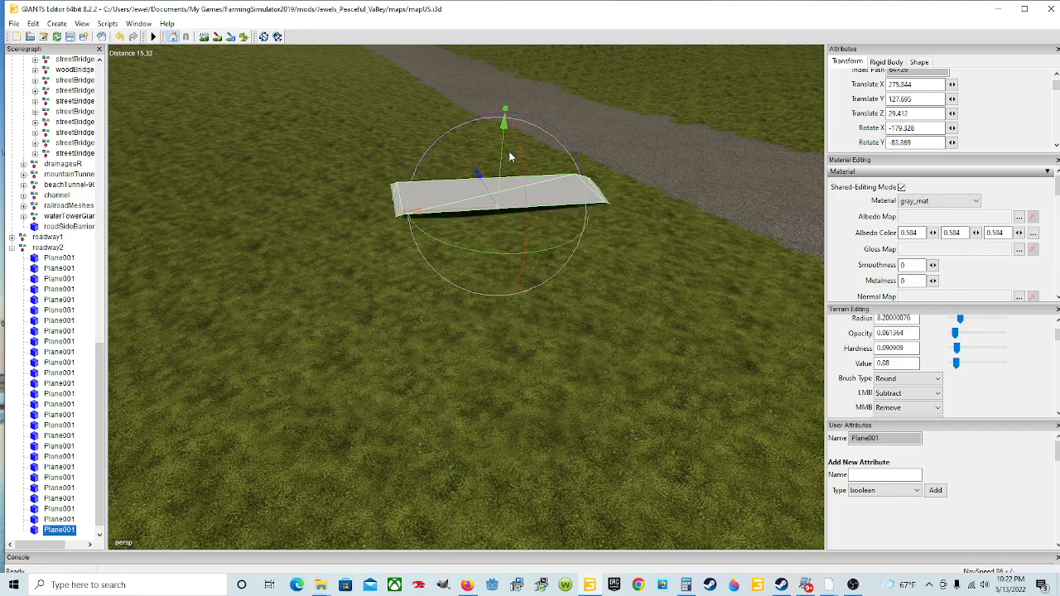
Duplicate the plane and place the copy ahead at about X 261.4, Z 27.9, turned to a Rotate X of about -140.3
scroll(569, 171, "down", 5)
left_click_drag(630, 226, 570, 212, "alt")
scroll(616, 194, "up", 4)
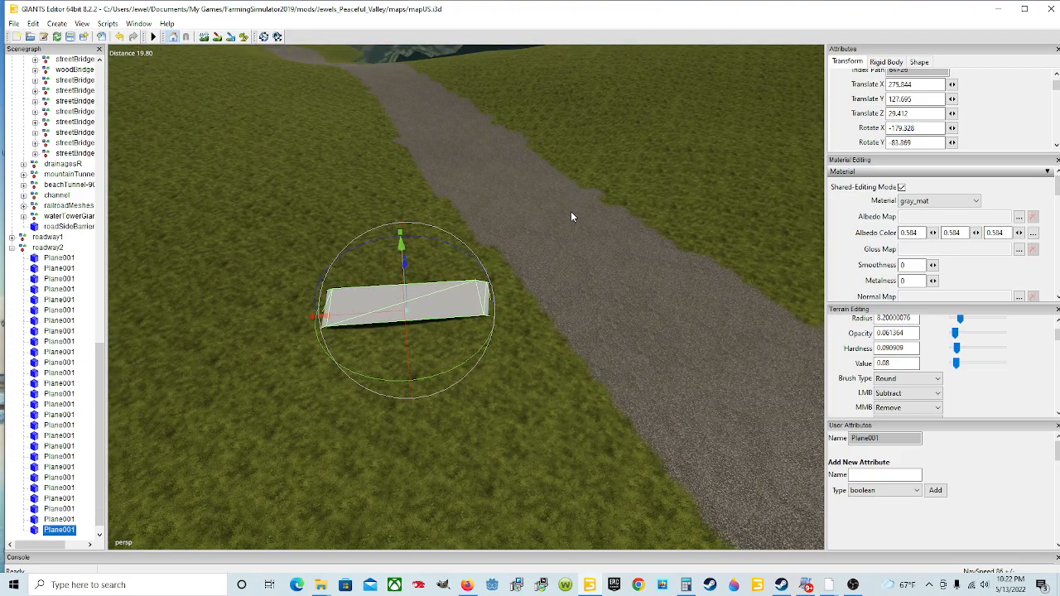
key("ctrl+d")
left_click_drag(404, 264, 425, 70)
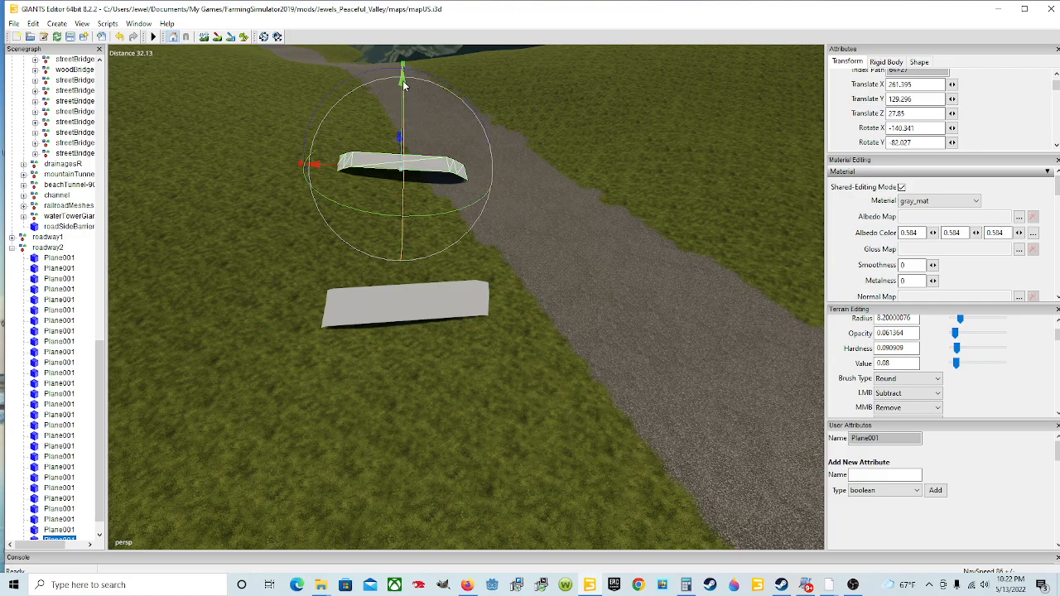
Lower the copy to a height of about 128.94 and rotate it to about Rotate X -127.3, Rotate Y -79.9
left_click_drag(401, 88, 435, 84)
left_click_drag(466, 117, 404, 105, "alt")
scroll(472, 112, "up", 3)
scroll(403, 110, "up", 5)
left_click_drag(466, 94, 178, 204, "alt")
scroll(371, 203, "down", 4)
left_click_drag(371, 204, 665, 112, "alt")
scroll(499, 222, "up", 4)
scroll(489, 201, "up", 5)
left_click_drag(611, 158, 543, 182, "alt")
Duplicate the plane at the road's edge and move the copy onto the gravel road at about X 241.9, Z 25.8
scroll(543, 171, "down", 5)
scroll(581, 190, "down", 4)
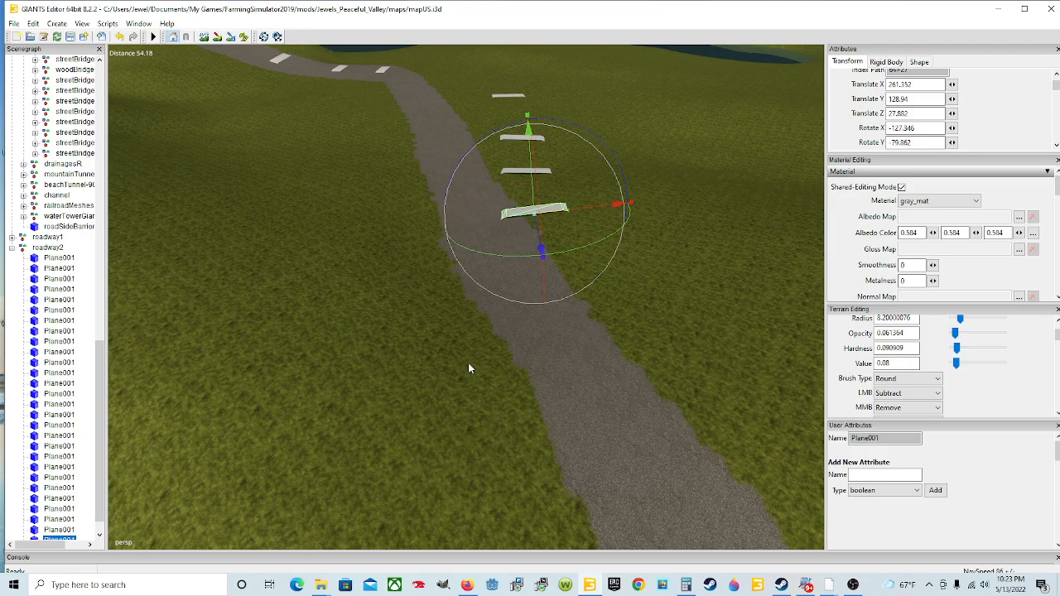
right_click_drag(415, 345, 335, 284)
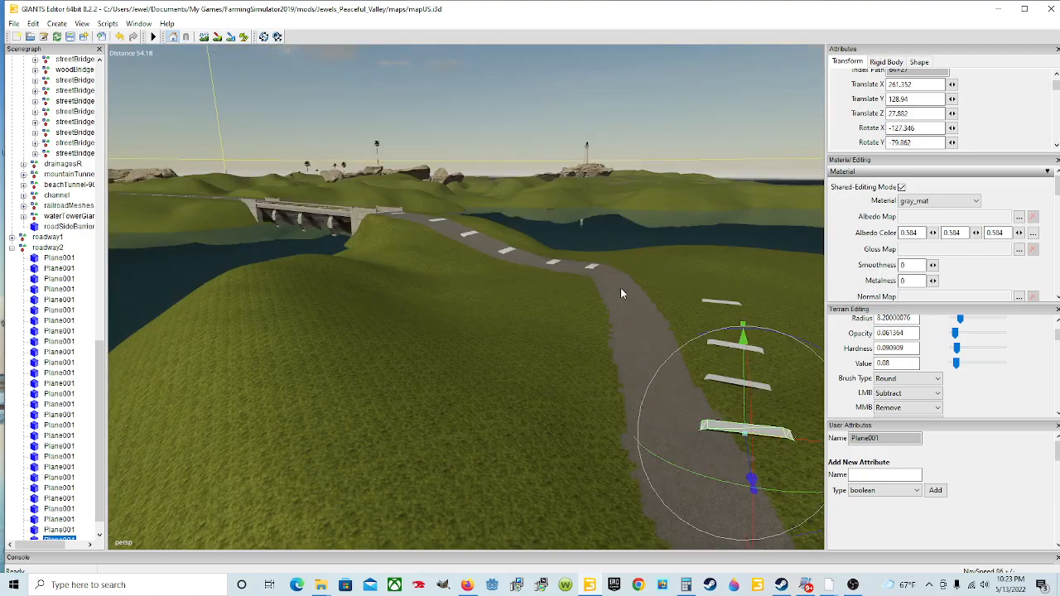
right_click_drag(515, 388, 600, 416)
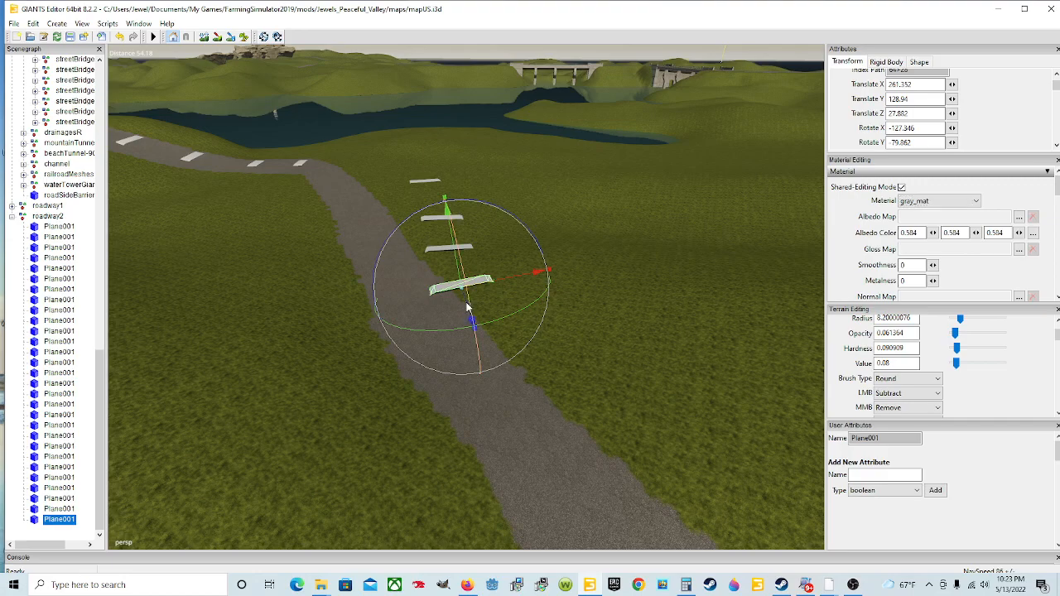
left_click_drag(467, 305, 594, 475)
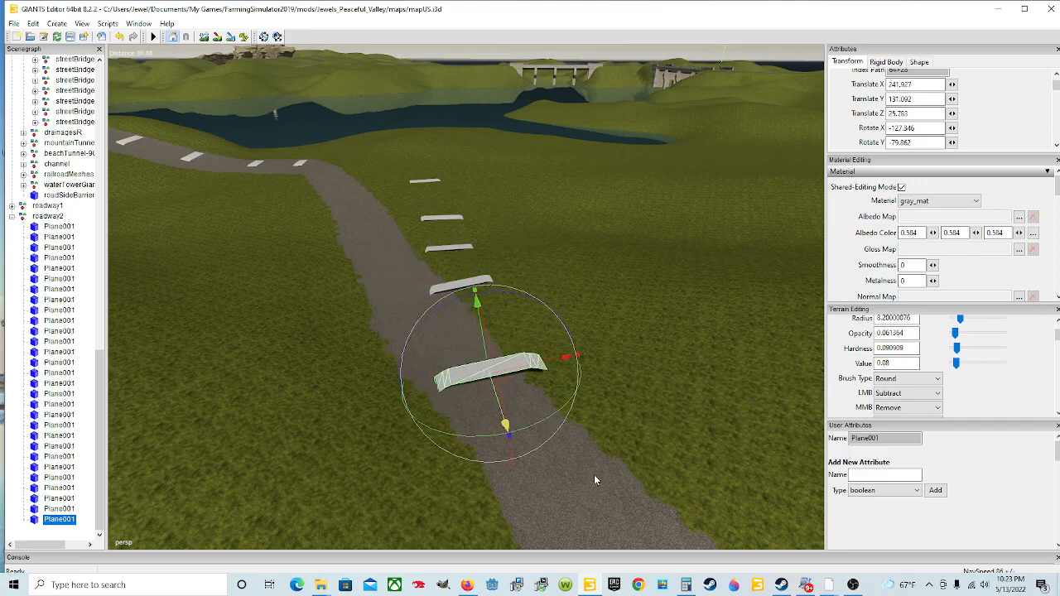
Turn the copy on the road to a Rotate X of about -83.7 and a Rotate Y of about -81.9
left_click_drag(551, 427, 569, 423)
scroll(564, 396, "up", 3)
left_click_drag(468, 393, 721, 394, "alt")
scroll(438, 304, "up", 2)
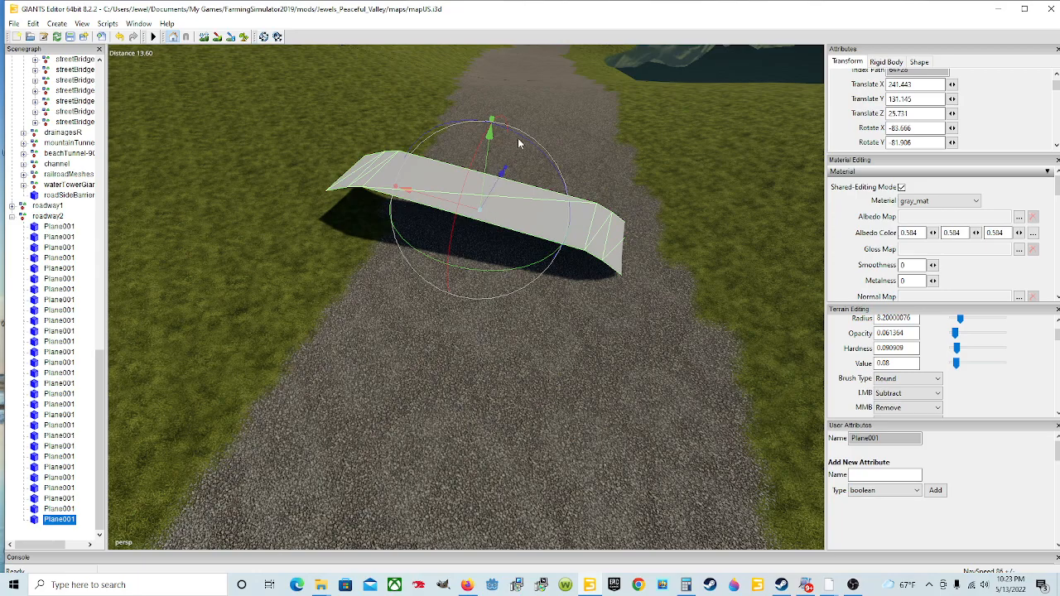
Lower the road plane to a height of about 130.44 and level it to about Rotate X -76.5, Rotate Y -86.2
left_click_drag(522, 135, 661, 130)
scroll(682, 143, "down", 3)
left_click_drag(584, 326, 398, 347, "alt")
scroll(581, 342, "up", 4)
scroll(398, 347, "down", 3)
scroll(399, 352, "up", 6)
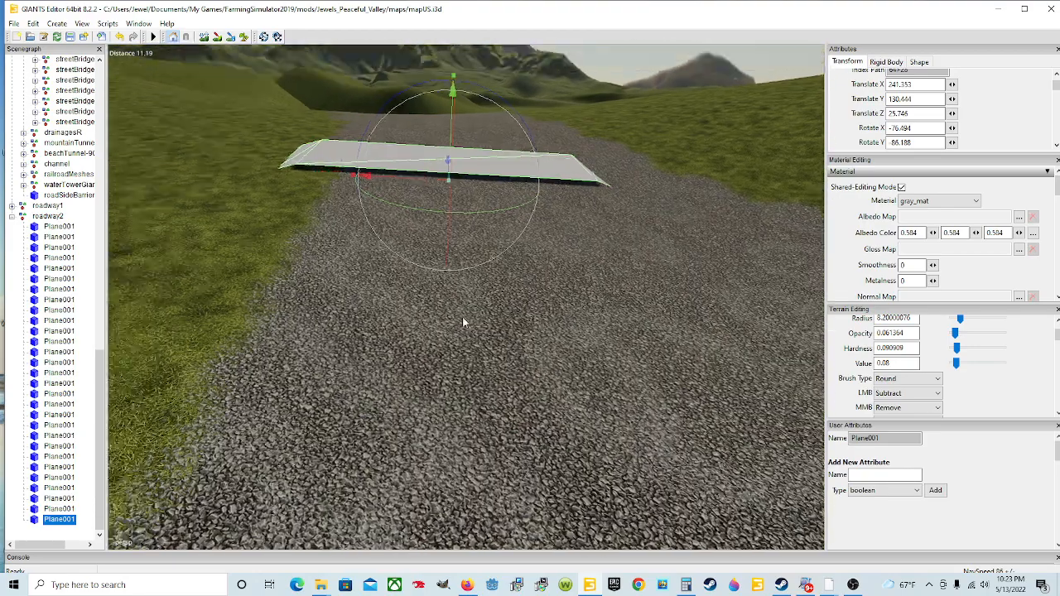
Fine-tune the road plane's rotation to about Rotate X -75.2 and Rotate Y -86.8
left_click_drag(463, 323, 491, 447, "alt")
scroll(506, 423, "down", 4)
scroll(516, 431, "up", 5)
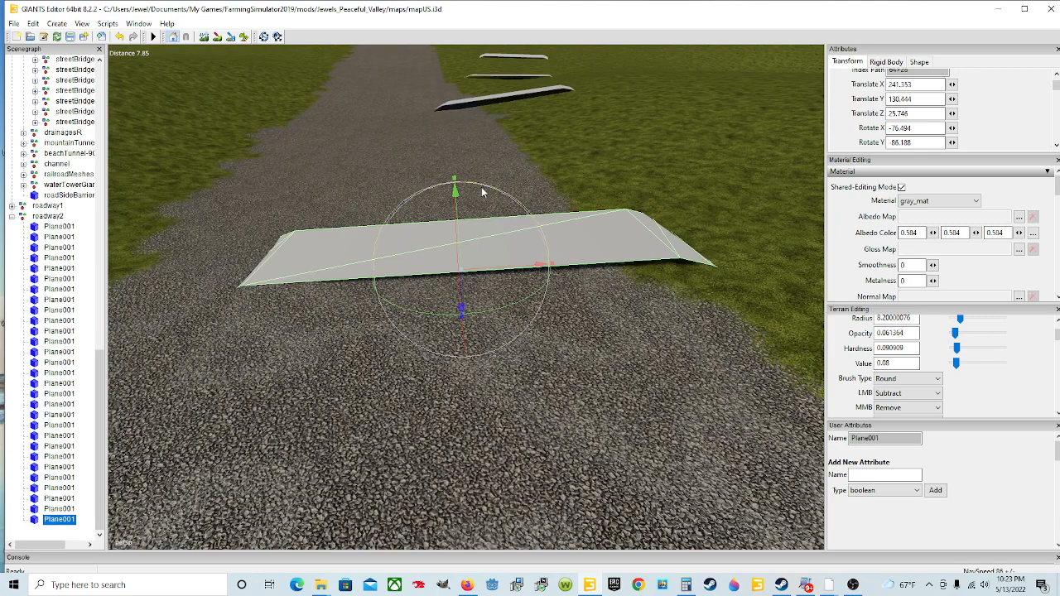
left_click_drag(483, 190, 486, 189)
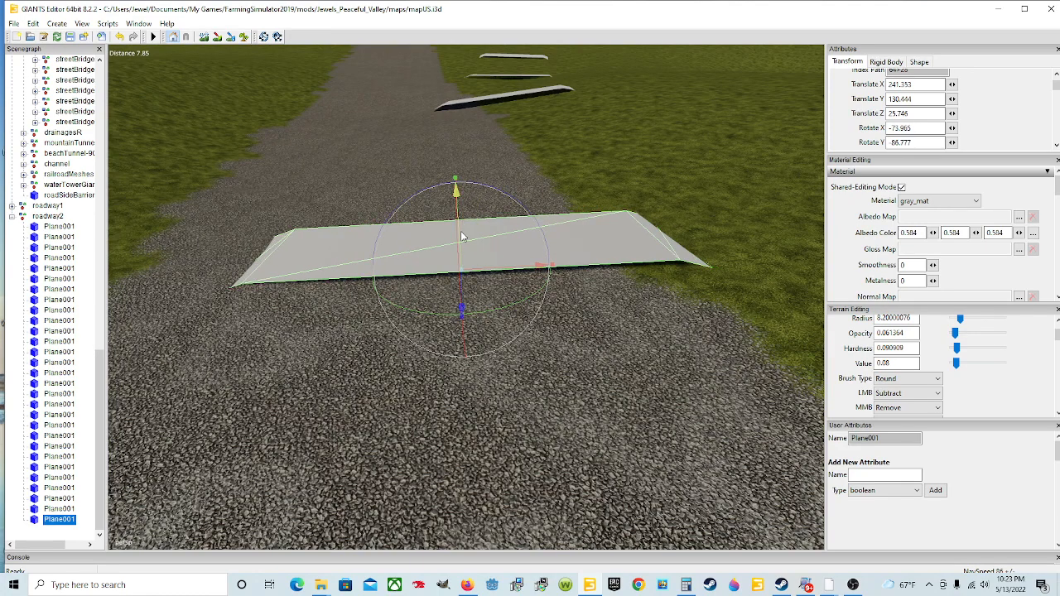
left_click_drag(457, 252, 458, 253)
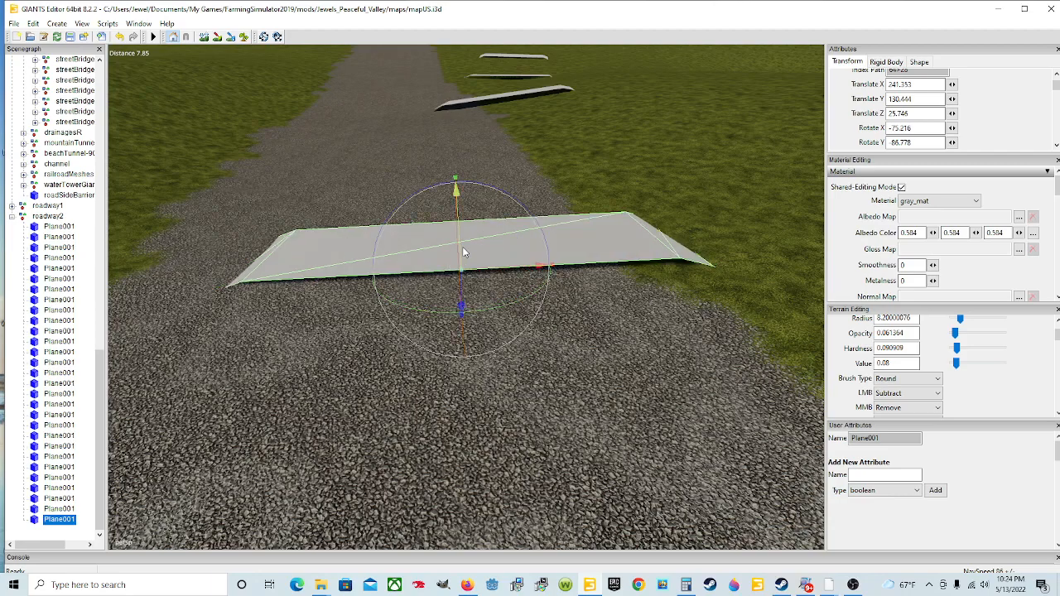
Duplicate the road plane and move the copy further along the road to about X 228.9, Z 25.9
scroll(460, 246, "down", 3)
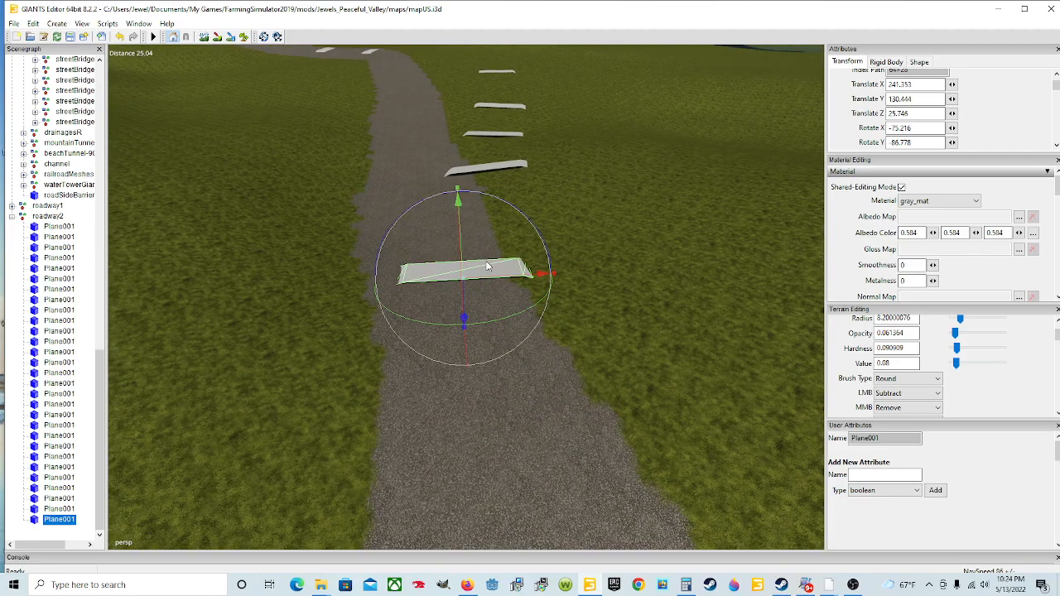
key("ctrl+d")
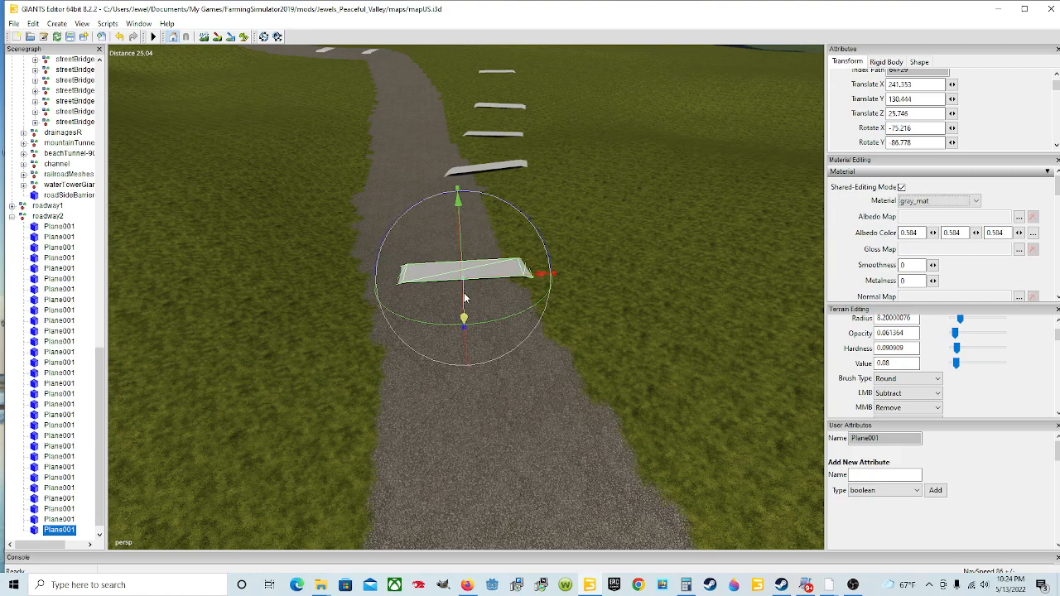
left_click_drag(466, 298, 527, 543)
Center the copy across the road at about Z 27.5, lower it to about 131.46 and rotate it to about Rotate X -30.5, Rotate Y -89
left_click_drag(442, 387, 704, 375, "alt")
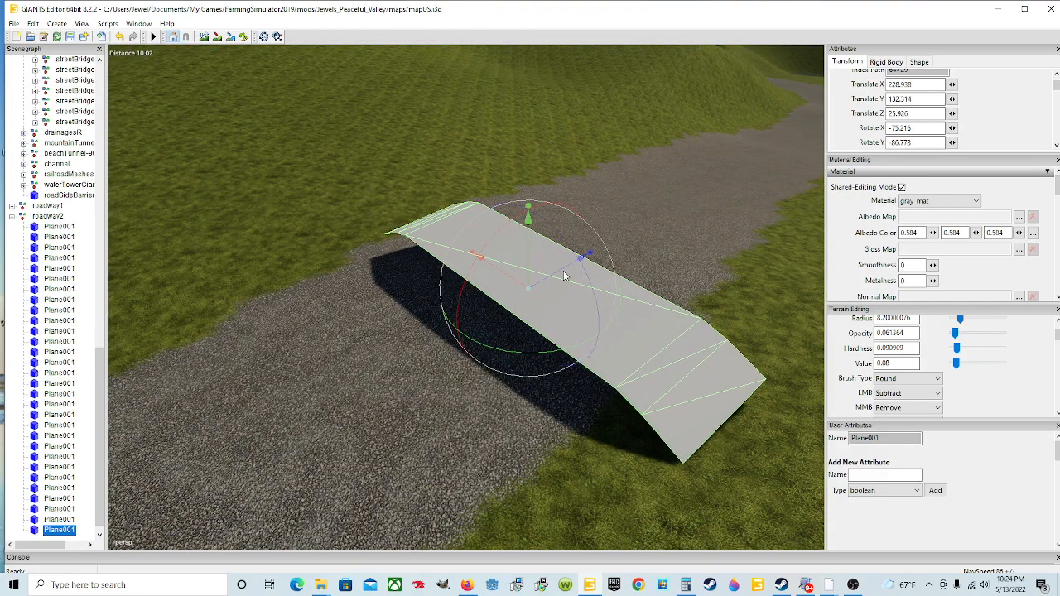
left_click_drag(510, 277, 589, 247)
scroll(439, 264, "up", 5)
scroll(441, 264, "down", 3)
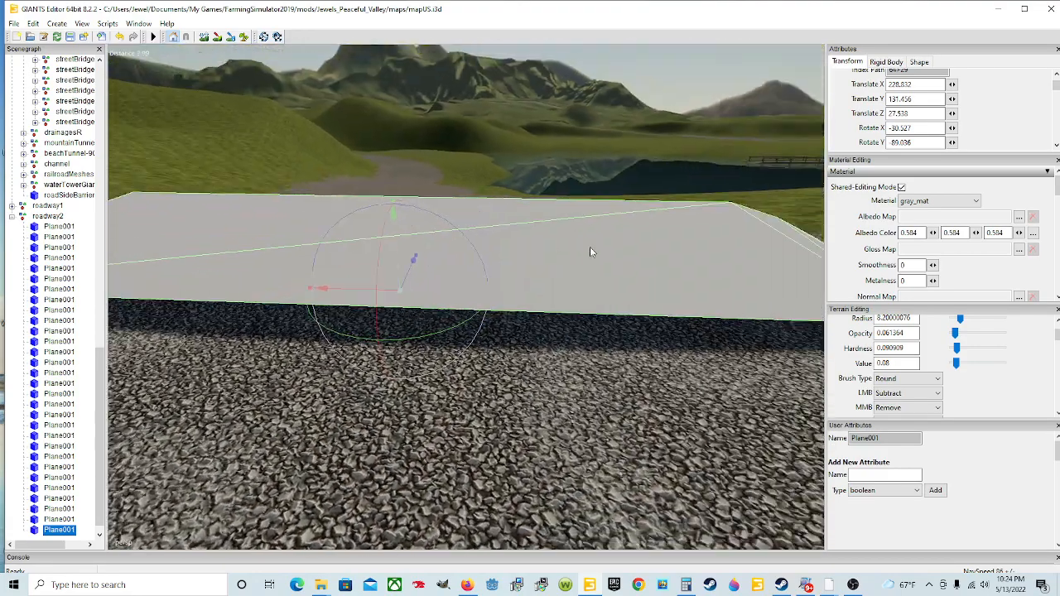
Rotate the plane to about Rotate X -3.5, Rotate Y -82.9 and shift it sideways to about Z 27.62
scroll(591, 247, "down", 3)
left_click_drag(406, 283, 408, 284)
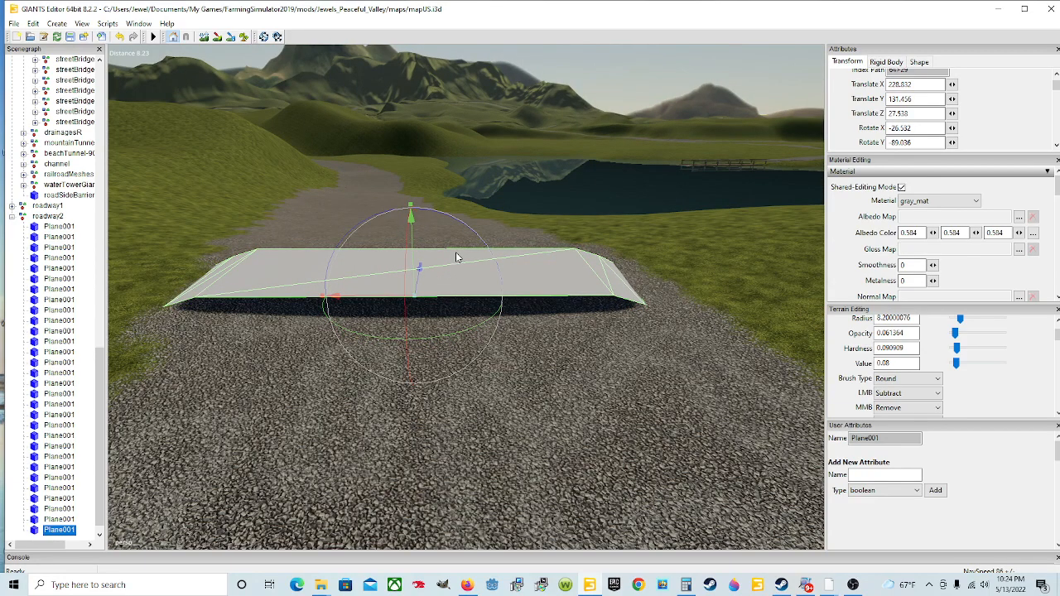
left_click_drag(484, 324, 486, 323)
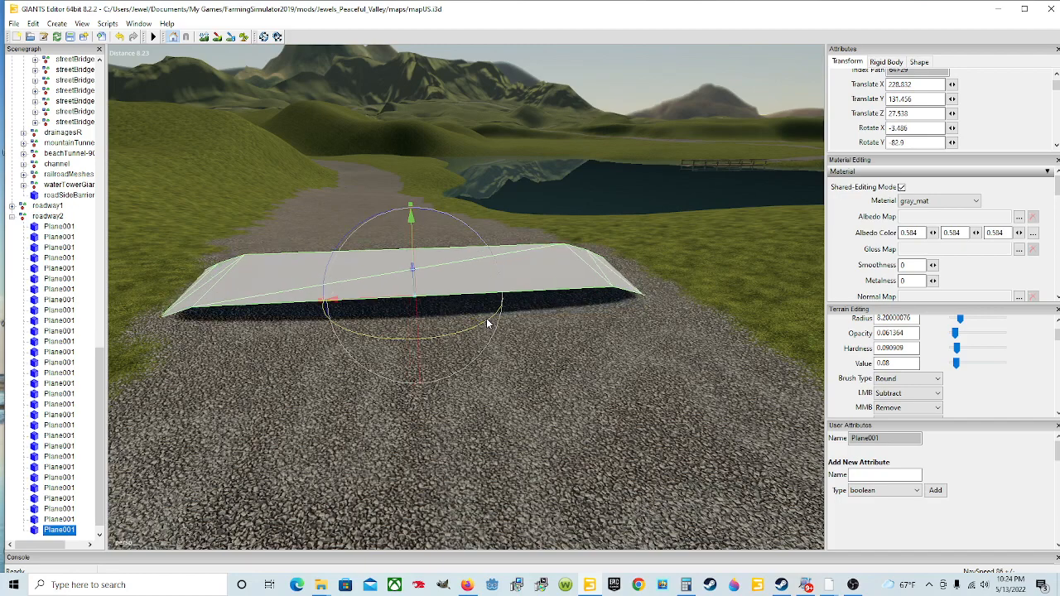
left_click_drag(397, 299, 392, 300)
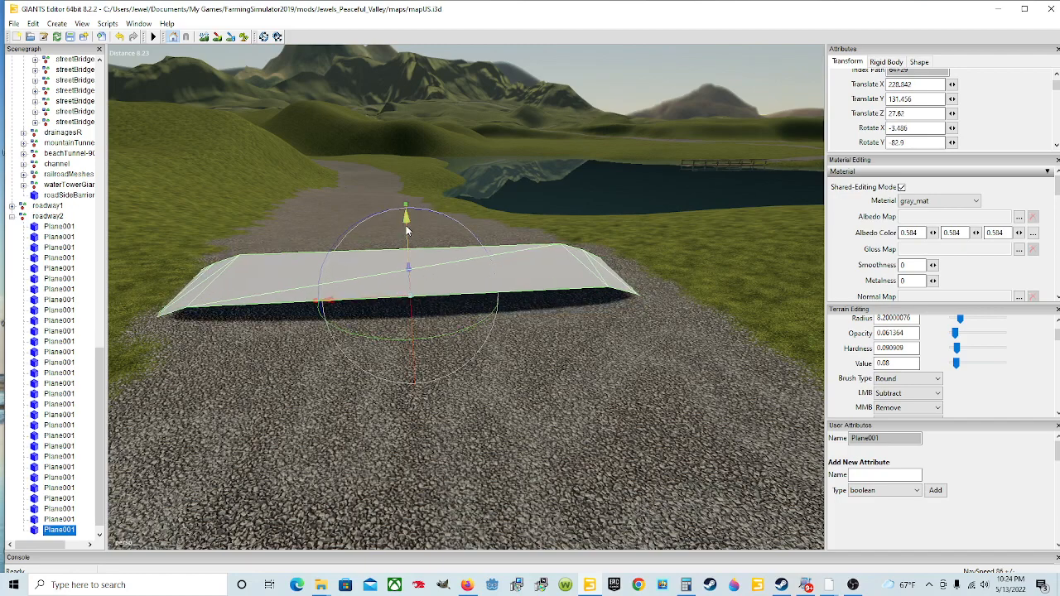
Lower the plane to a height of about 131.28 and tilt it to a Rotate X of about -4.5
left_click_drag(407, 233, 404, 241)
left_click_drag(413, 326, 412, 317)
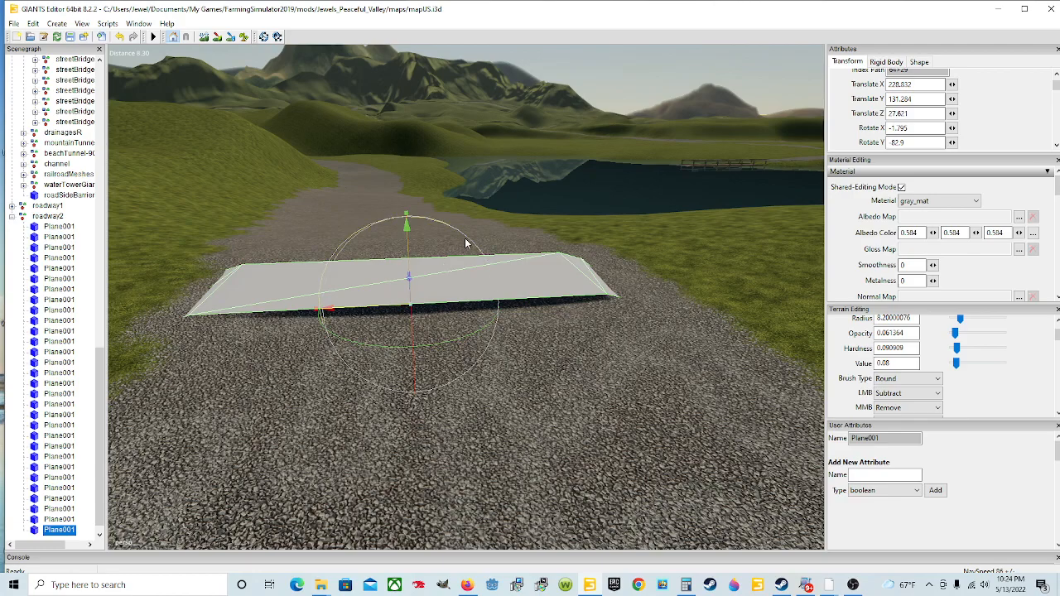
left_click_drag(465, 242, 466, 241)
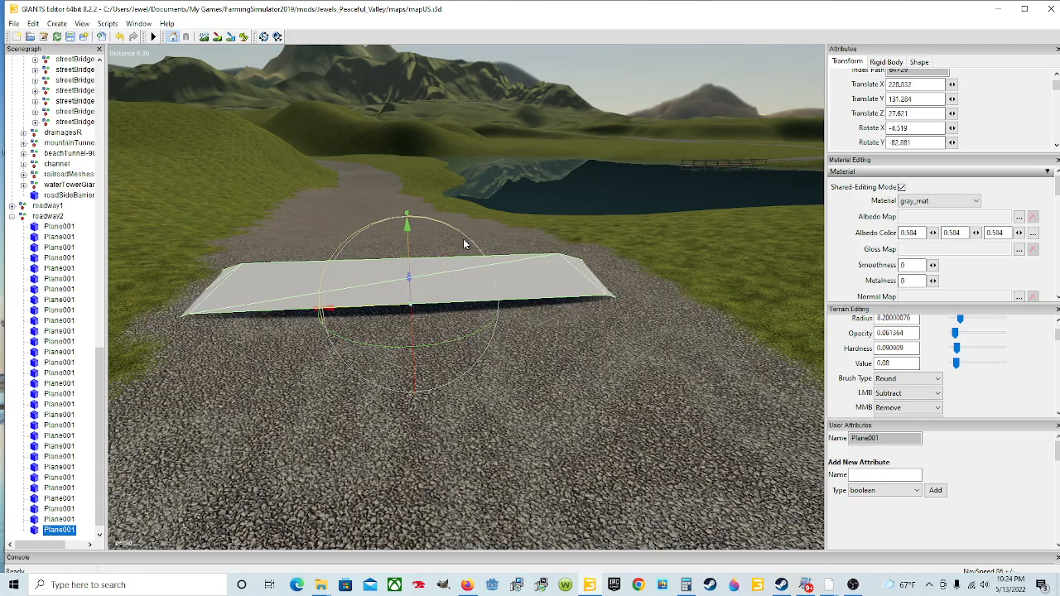
Shift the plane sideways across the road to about X 228.9, Z 28.18
scroll(467, 241, "down", 5)
scroll(511, 300, "down", 5)
left_click_drag(511, 300, 573, 288, "alt")
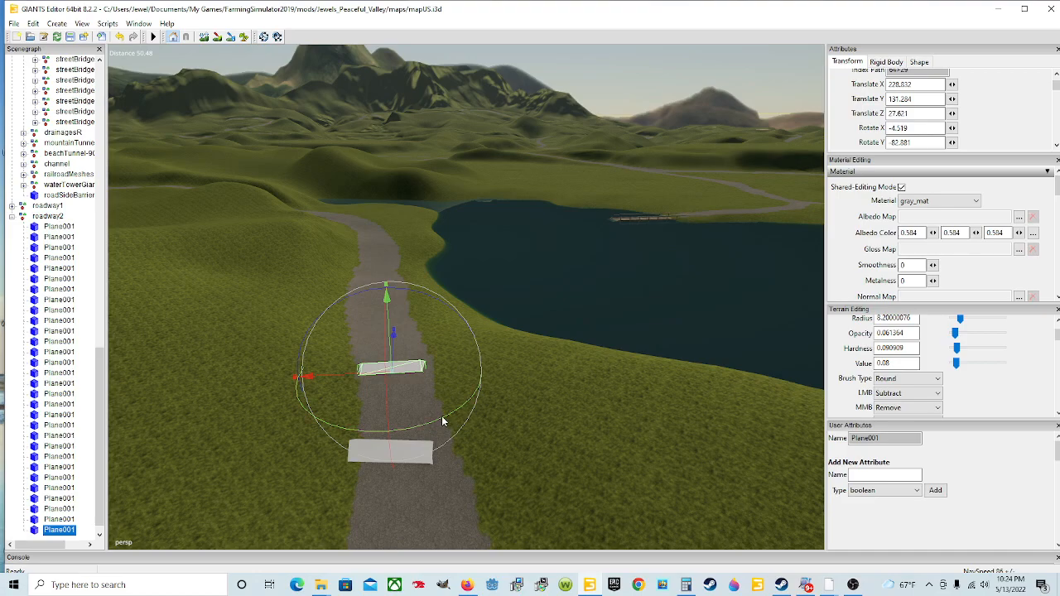
left_click_drag(359, 375, 352, 374)
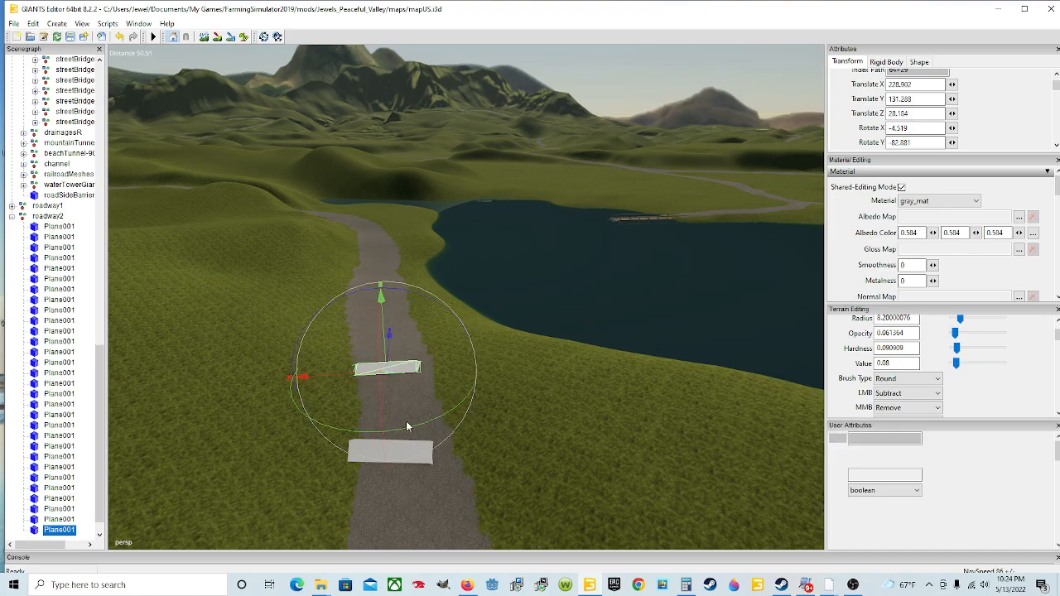
Duplicate the plane and move the copy further along the road to about X 214.3, Z 30
key("ctrl+d")
left_click_drag(378, 340, 400, 237)
scroll(417, 306, "up", 6)
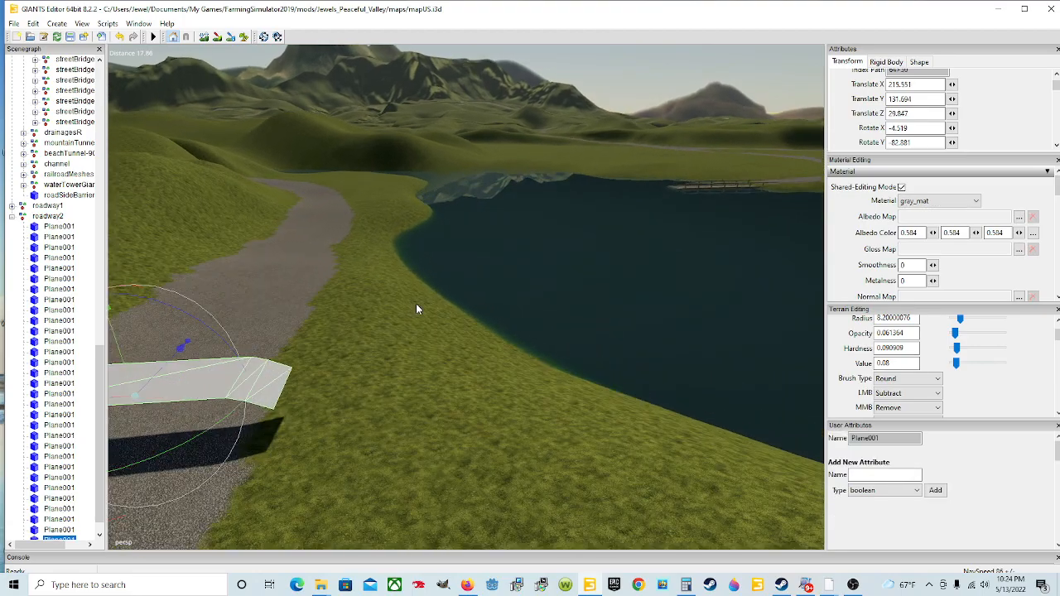
left_click_drag(420, 308, 407, 348, "alt")
left_click_drag(494, 331, 525, 332)
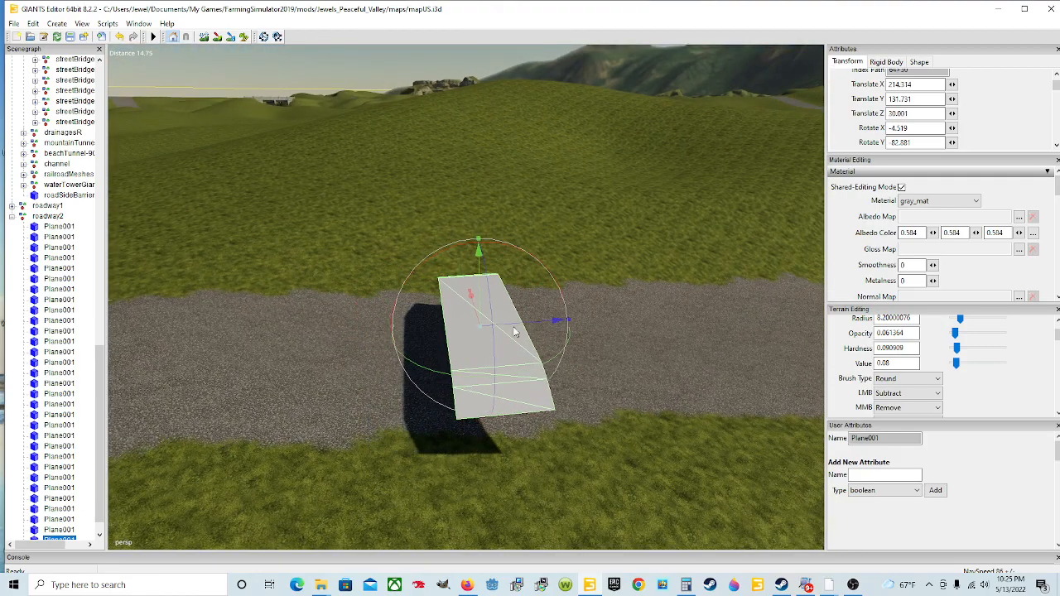
Shift the copy across the road to about Z 31.28, lower it to about 130.34 and tilt it to a Rotate X of about -1.9
left_click_drag(483, 294, 402, 357)
scroll(402, 356, "down", 3)
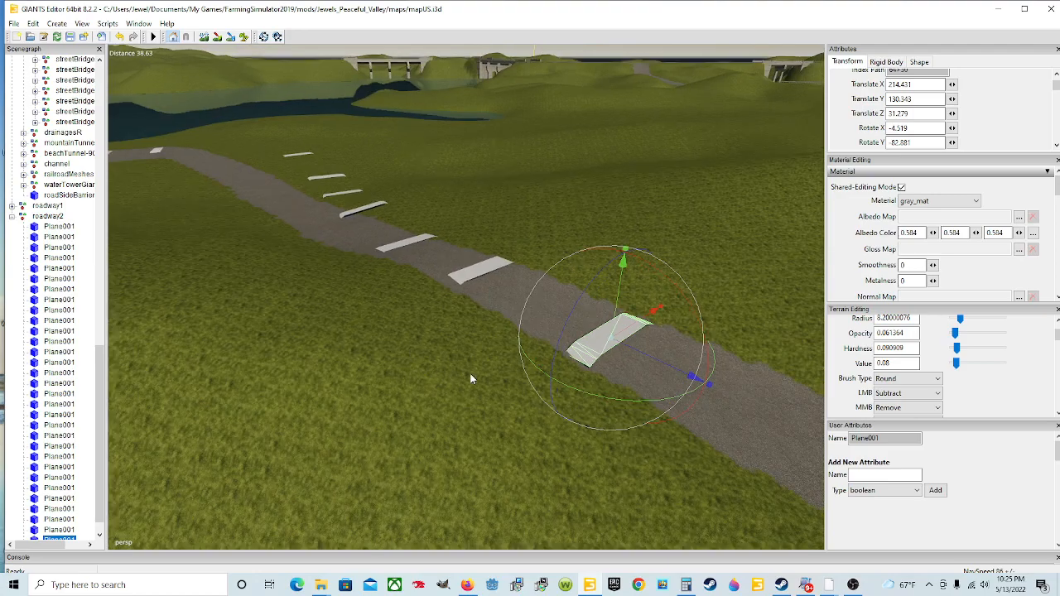
left_click_drag(461, 374, 548, 372, "alt")
scroll(546, 372, "up", 3)
left_click_drag(456, 386, 513, 398, "alt")
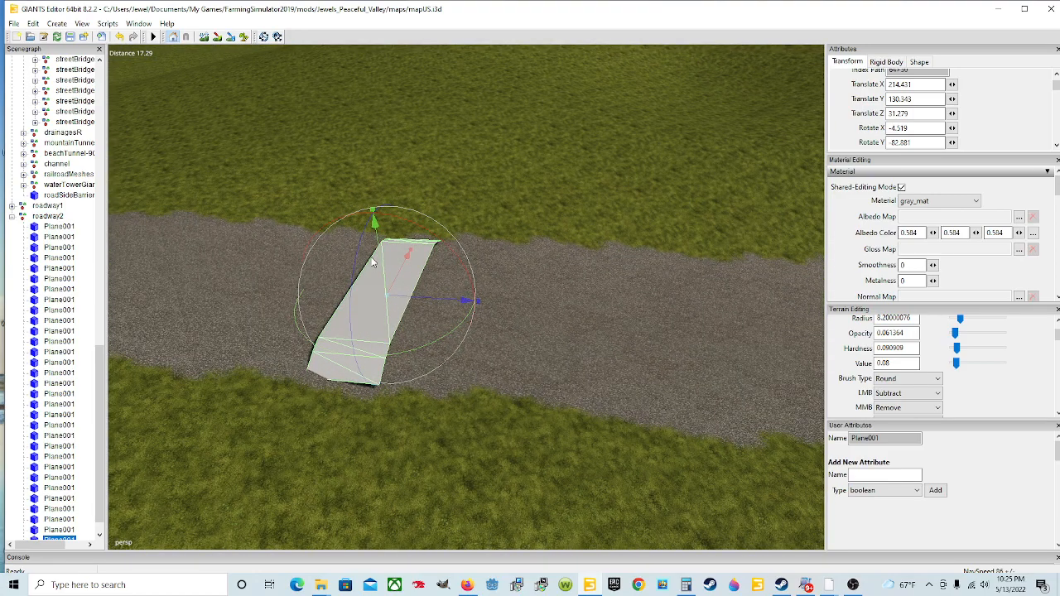
left_click_drag(423, 227, 430, 231)
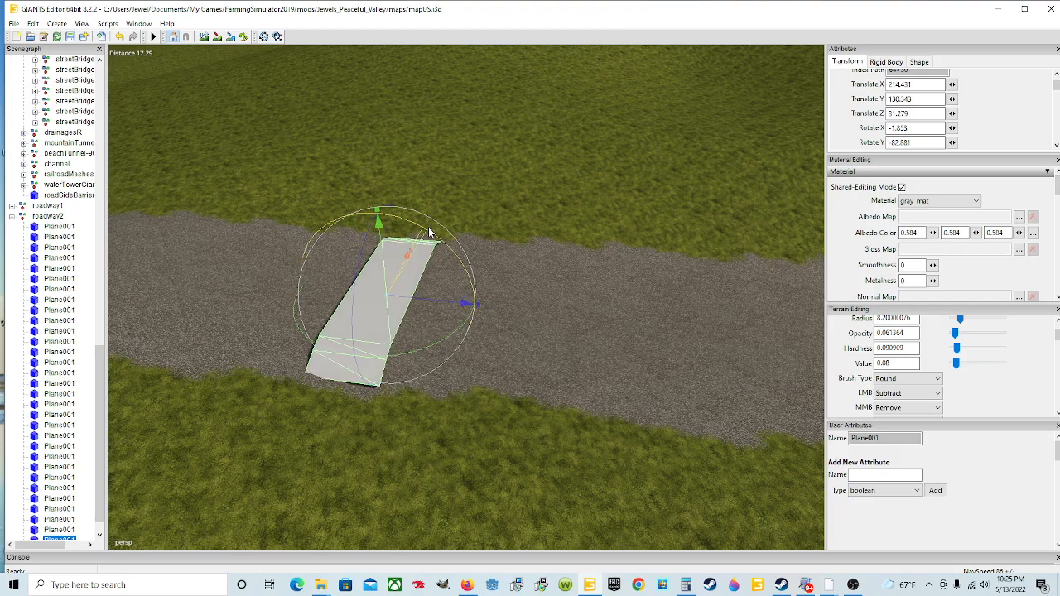
Level the copy with the road at about Rotate X 10, Rotate Y -82.8 and lower it to a height of about 129.9
left_click_drag(486, 273, 400, 265, "alt")
scroll(521, 278, "up", 5)
scroll(461, 246, "down", 4)
left_click_drag(460, 246, 458, 242, "alt")
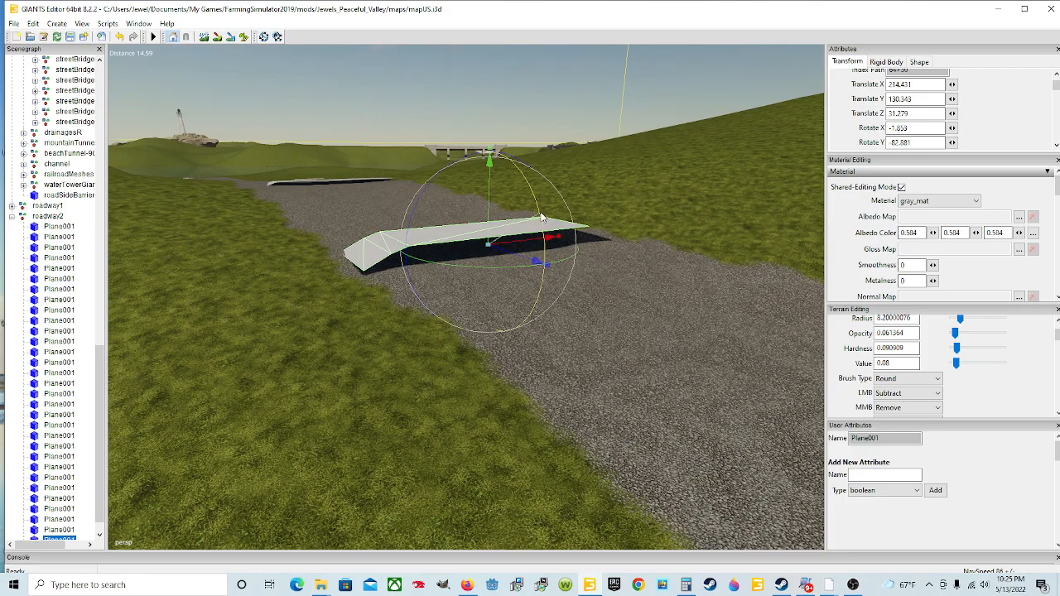
left_click_drag(540, 219, 488, 224)
left_click_drag(527, 246, 590, 175, "alt")
scroll(576, 214, "up", 3)
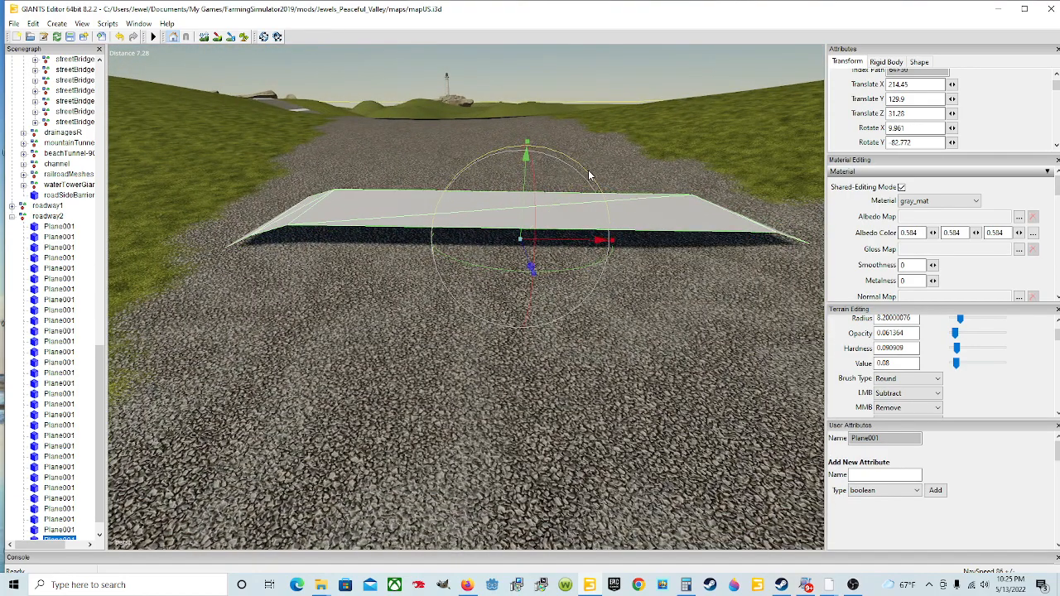
Lower the copy slightly to a height of about 129.86 and tilt it to a Rotate X of about 12.9
left_click_drag(522, 199, 535, 205)
left_click_drag(555, 246, 795, 284, "alt")
scroll(552, 202, "down", 5)
left_click_drag(521, 317, 651, 309, "alt")
scroll(511, 275, "up", 4)
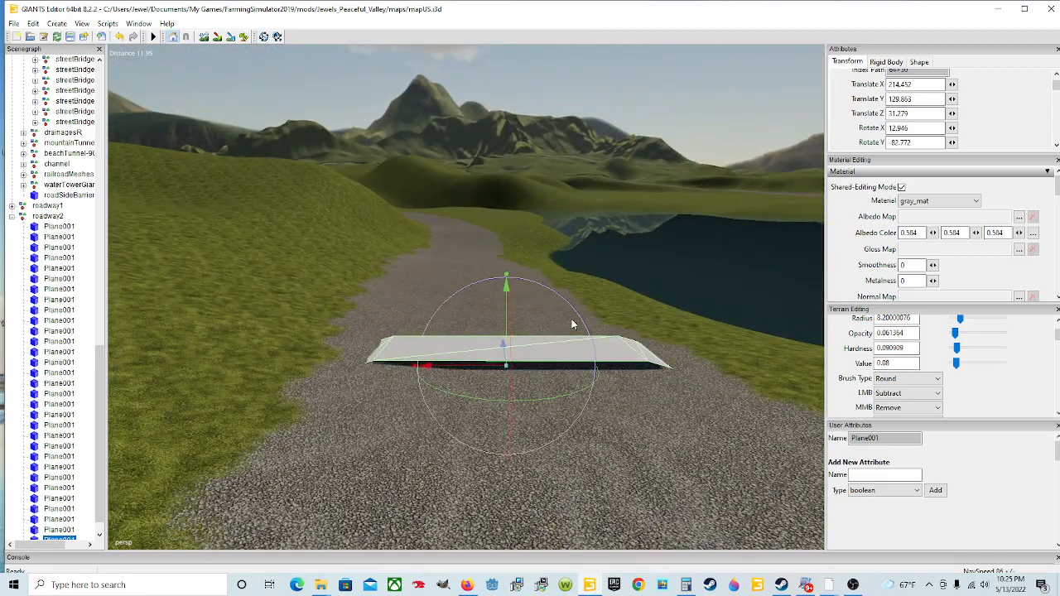
Duplicate the plane and move the copy further along the road to about X 197.5, Z 33.4
mouse_move(568, 404)
left_mouse_down("alt")
mouse_move(567, 373)
mouse_move(369, 390)
mouse_move(552, 389)
left_mouse_up("alt")
scroll(567, 374, "up", 3)
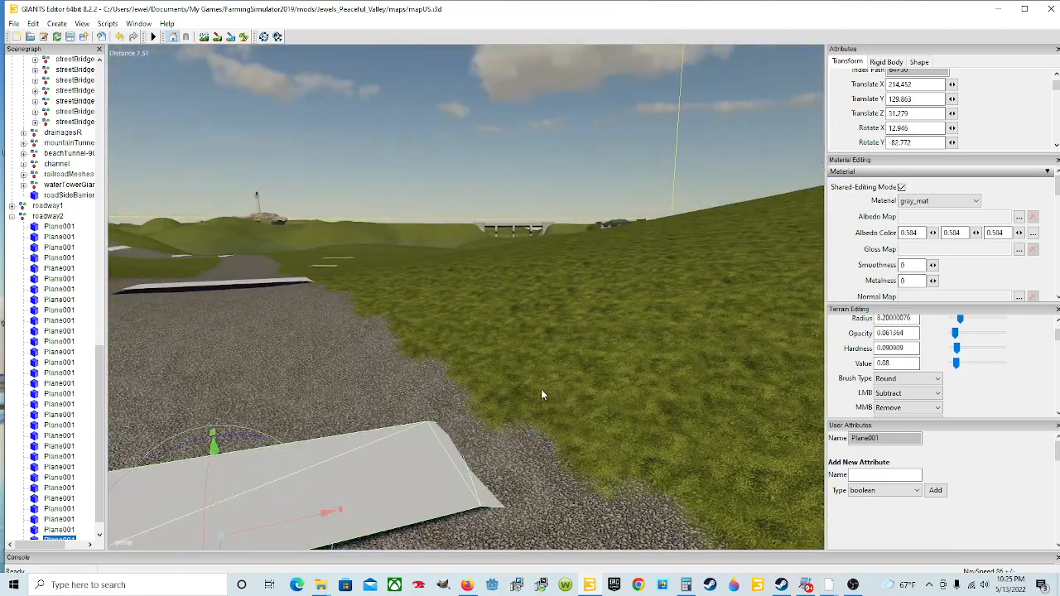
scroll(511, 371, "down", 5)
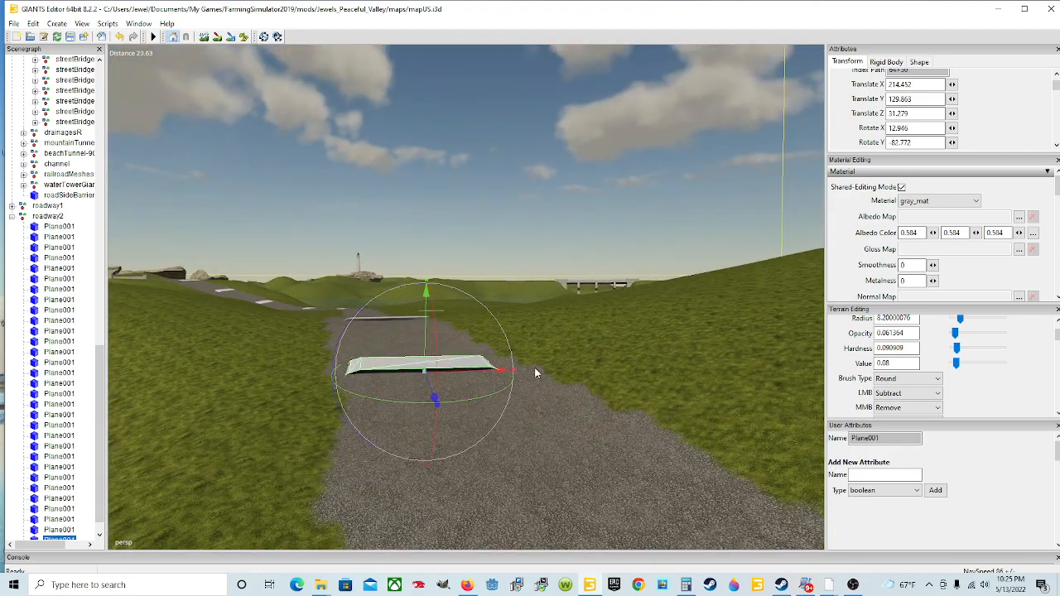
key("ctrl+d")
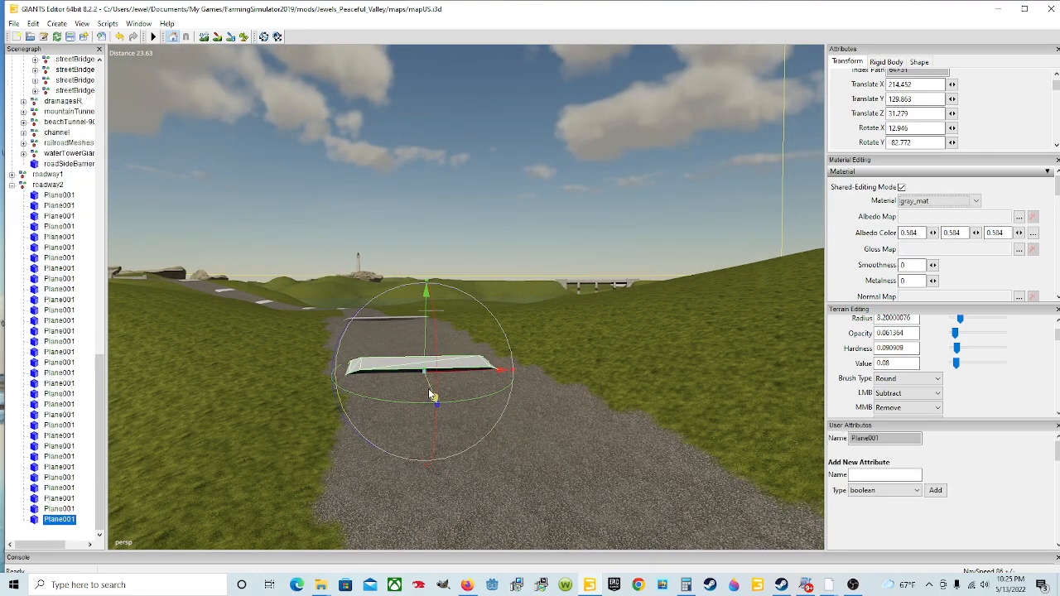
left_click_drag(429, 394, 492, 539)
left_click_drag(481, 424, 475, 406, "alt")
scroll(474, 407, "down", 5)
left_click_drag(488, 345, 507, 391)
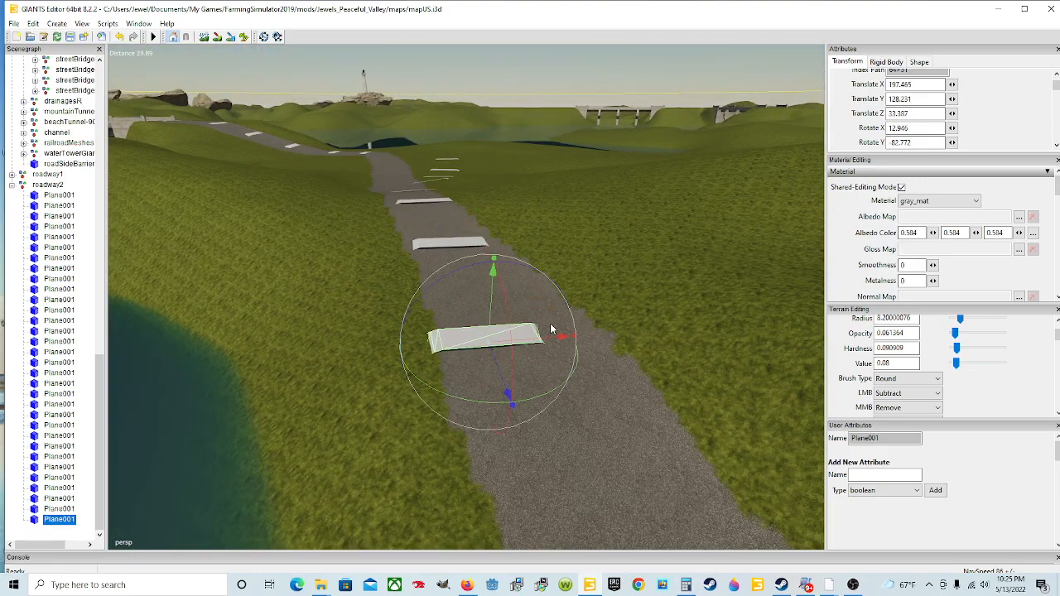
Shift the copy across the road to about Z 34.38, tilt it to a Rotate X of about -11.3 and adjust its height to about 128.27
mouse_move(539, 344)
left_mouse_down()
mouse_move(587, 337)
mouse_move(554, 354)
left_mouse_up()
left_click_drag(484, 280, 464, 280)
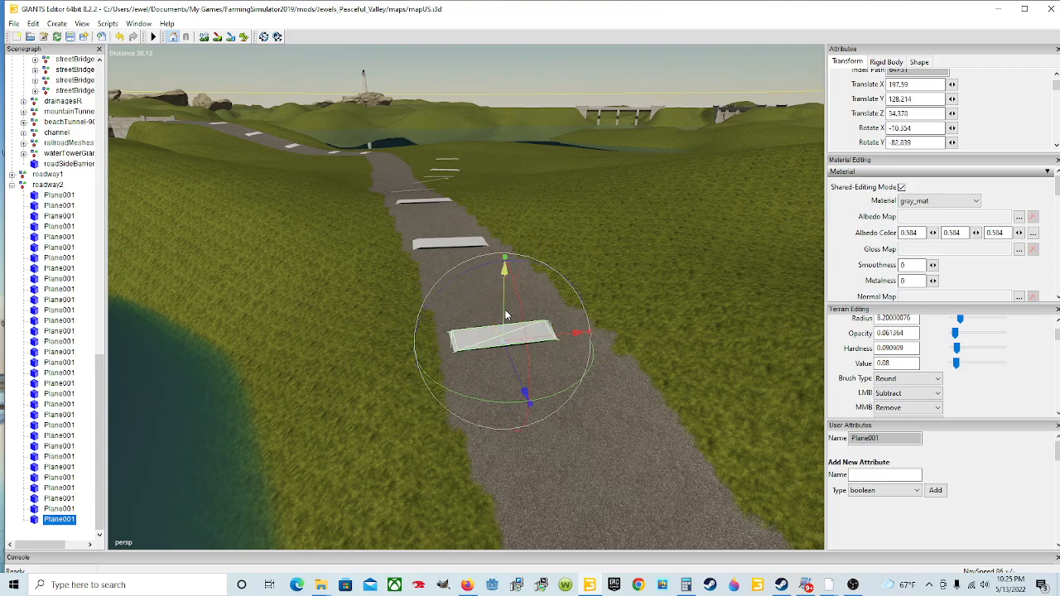
left_click_drag(505, 310, 546, 348)
scroll(546, 348, "up", 5)
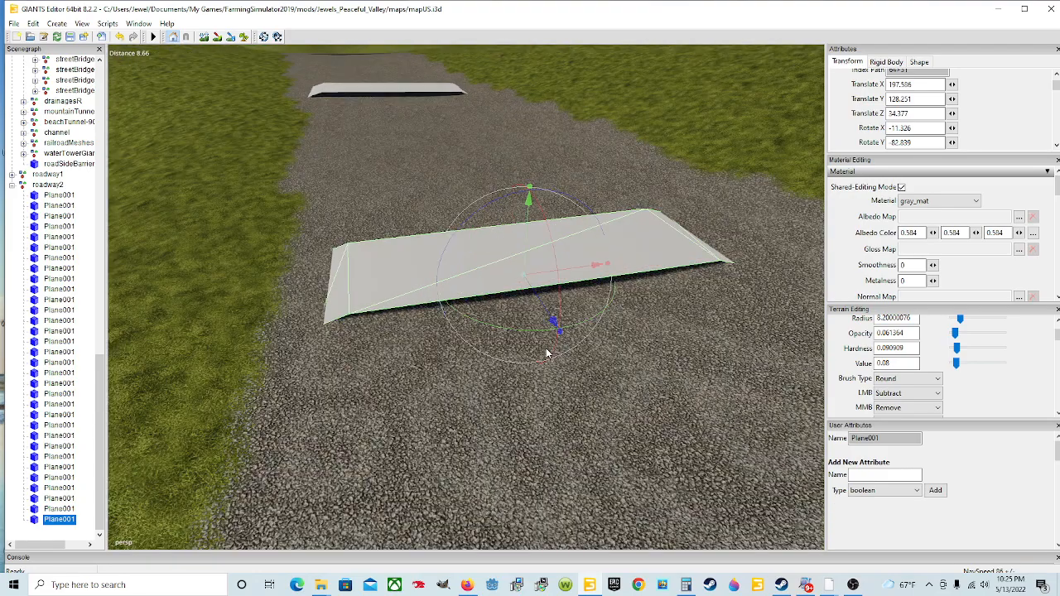
left_click_drag(526, 248, 526, 247)
Turn the copy in line with the road to about Rotate X -9.6, Rotate Y -81.5
left_click_drag(531, 296, 820, 338, "alt")
scroll(518, 272, "up", 1)
scroll(519, 272, "up", 2)
left_click_drag(445, 364, 608, 362, "alt")
scroll(608, 362, "down", 5)
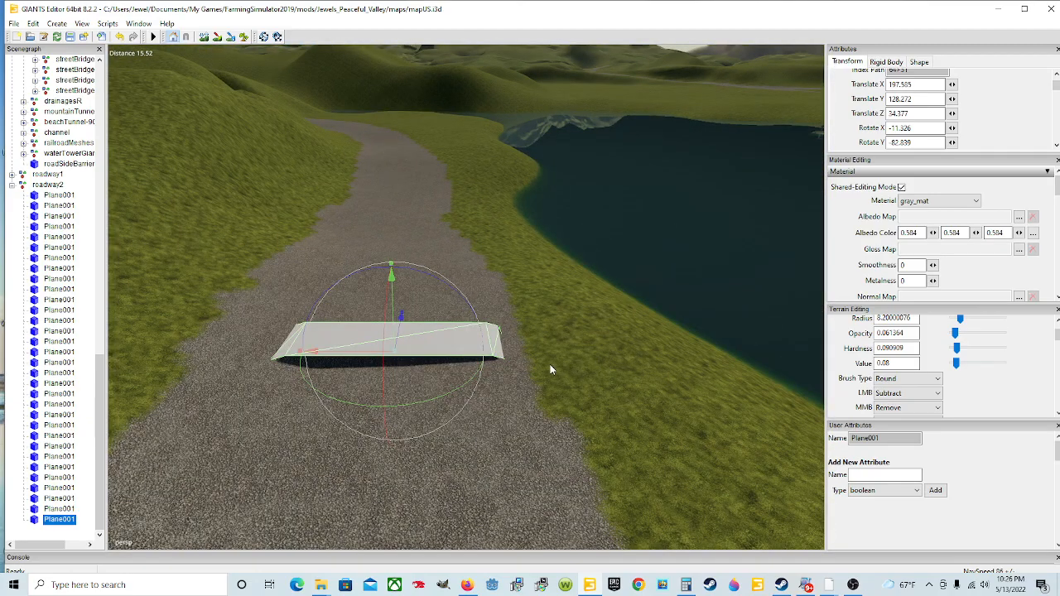
left_click_drag(511, 367, 476, 395, "alt")
scroll(475, 394, "down", 5)
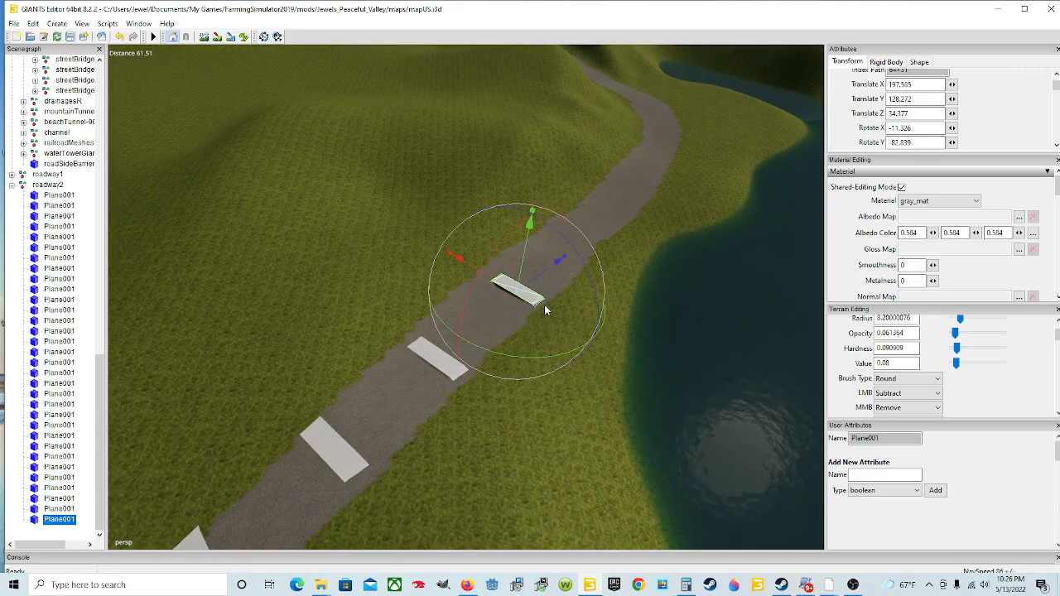
left_click_drag(544, 356, 547, 356)
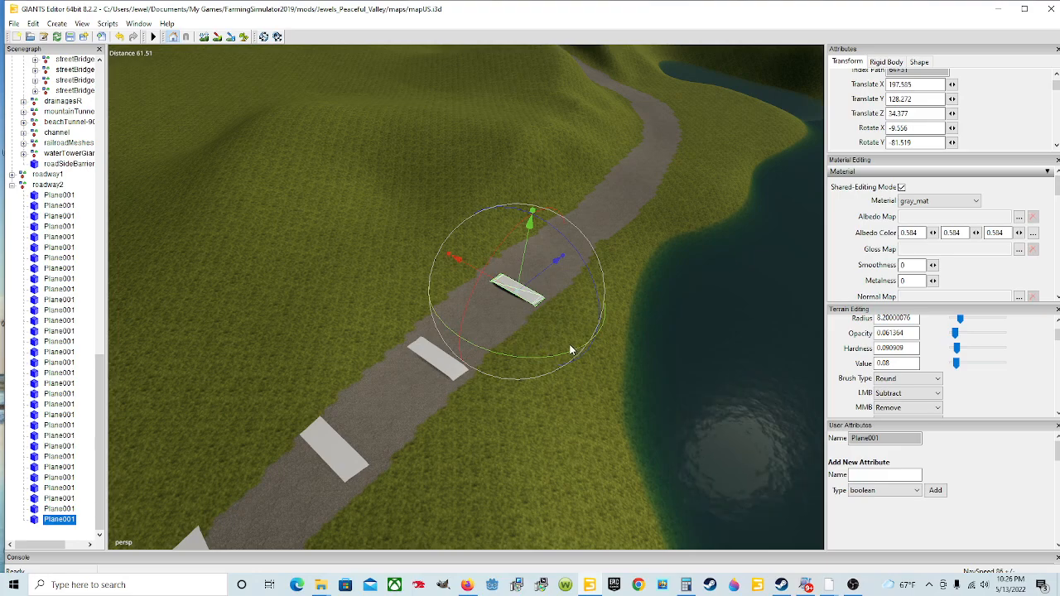
Duplicate the plane and move the copy further along the road to about X 172.6, Z 39.8
key("ctrl+d")
left_click_drag(544, 279, 698, 146)
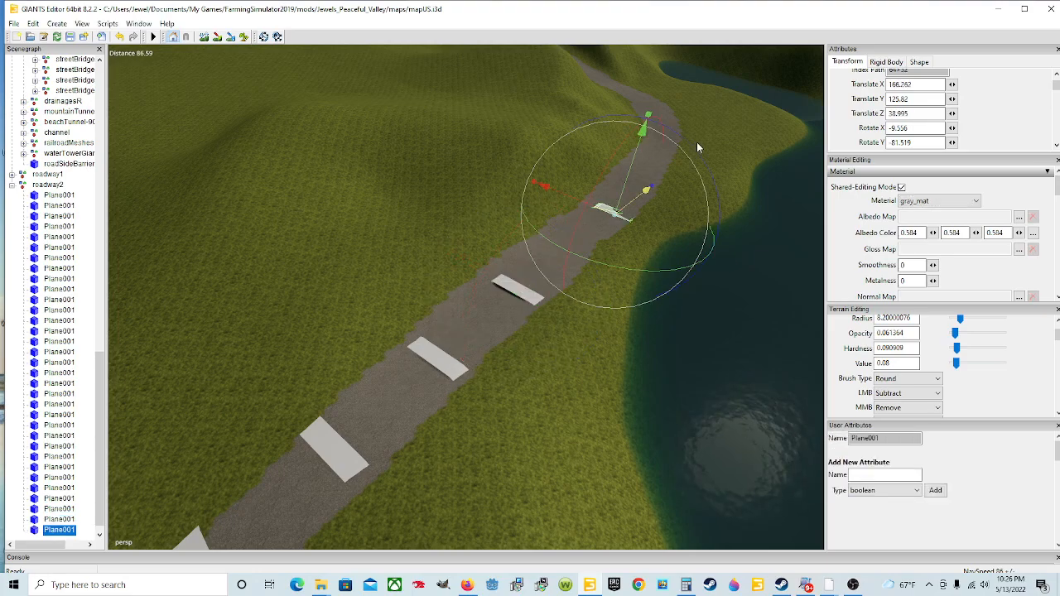
left_click_drag(528, 270, 459, 290, "alt")
scroll(569, 237, "up", 3)
scroll(550, 281, "up", 3)
scroll(549, 278, "up", 1)
scroll(553, 265, "down", 1)
left_click_drag(530, 291, 396, 250, "alt")
scroll(494, 293, "down", 1)
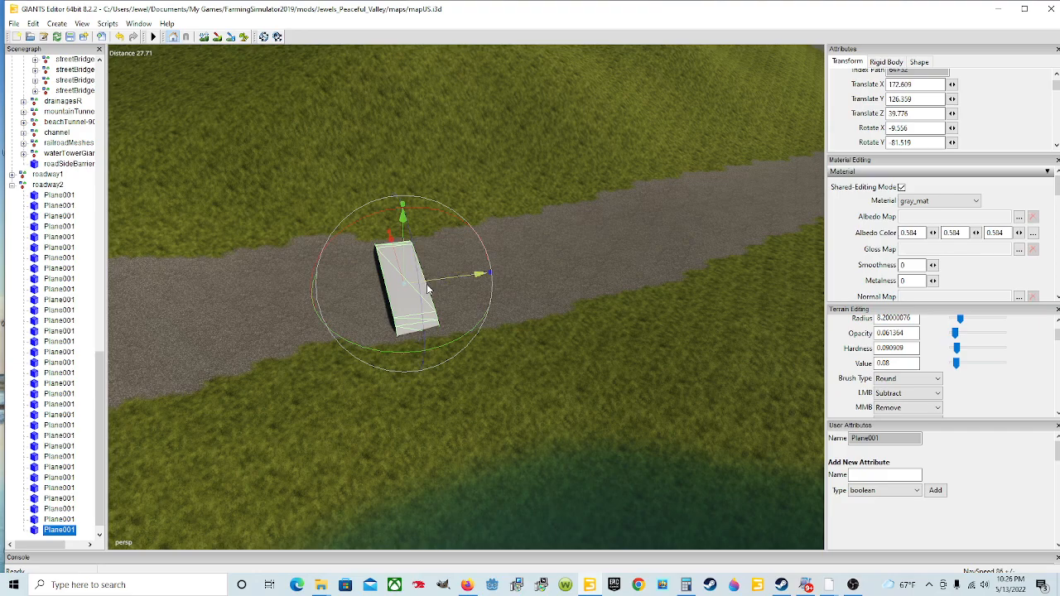
Lower the copy to a height of about 126.2 and tilt it to a Rotate X of about -10.3
left_click_drag(503, 292, 445, 327, "alt")
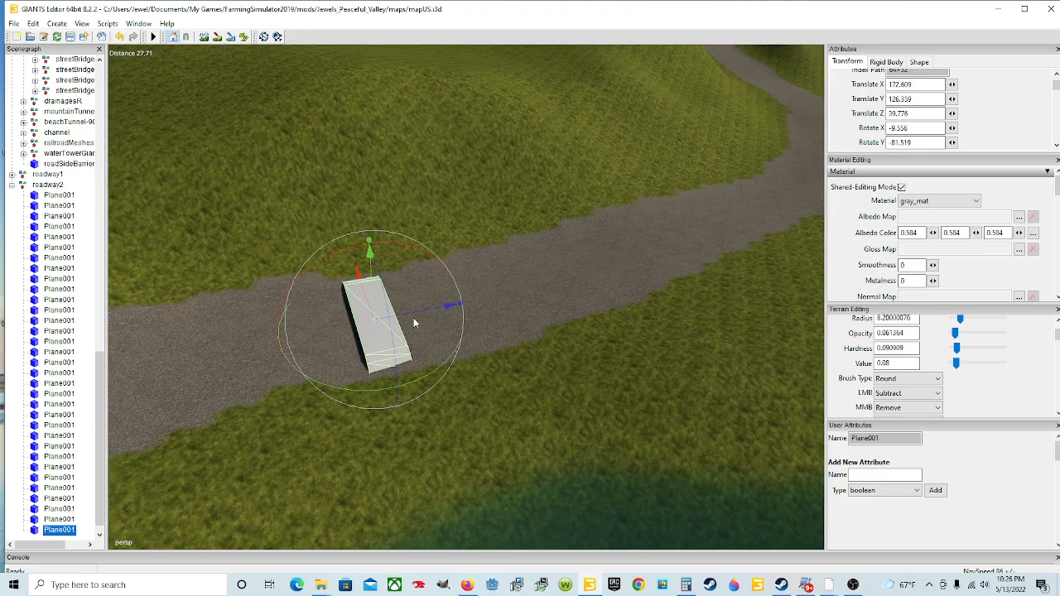
left_click_drag(335, 257, 329, 261)
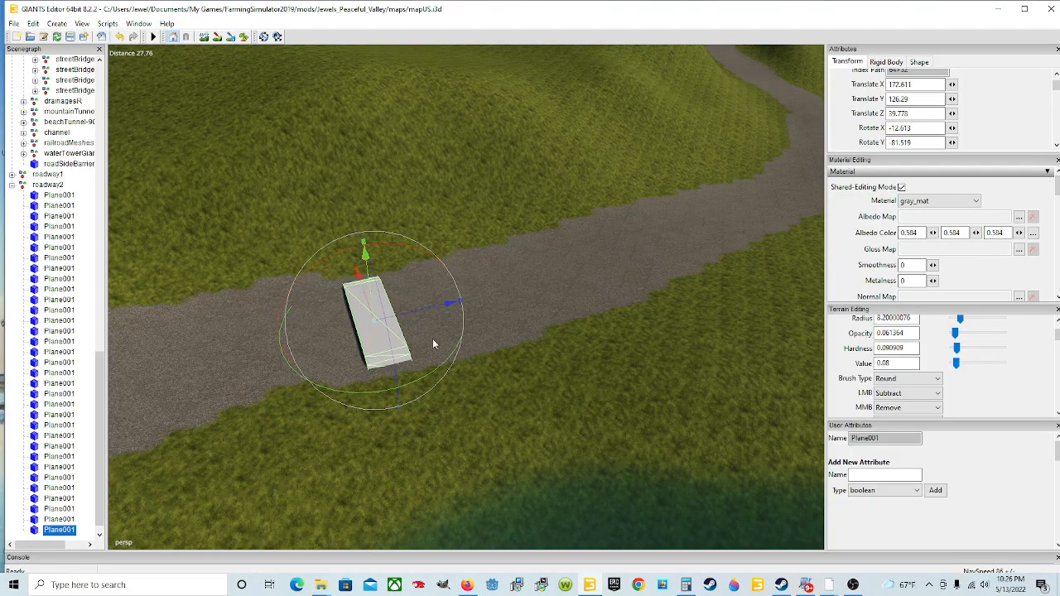
scroll(474, 323, "up", 5)
left_click_drag(474, 322, 207, 299, "alt")
left_click_drag(357, 254, 343, 259, "alt")
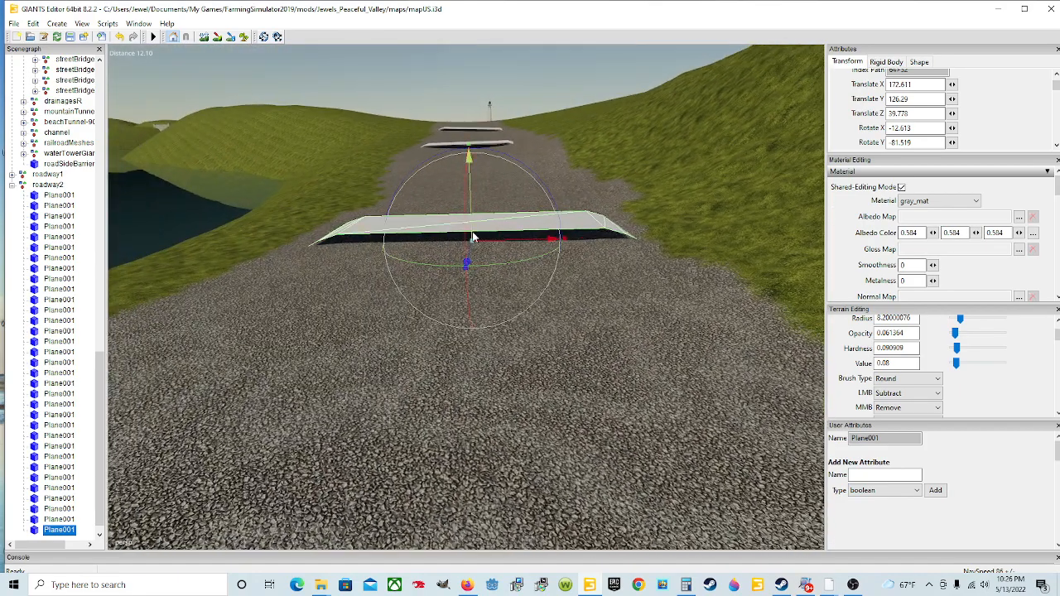
mouse_move(467, 233)
left_mouse_down()
mouse_move(470, 205)
mouse_move(471, 216)
left_mouse_up()
left_click_drag(535, 245, 433, 270, "alt")
scroll(516, 228, "up", 3)
scroll(516, 233, "up", 3)
scroll(410, 281, "down", 3)
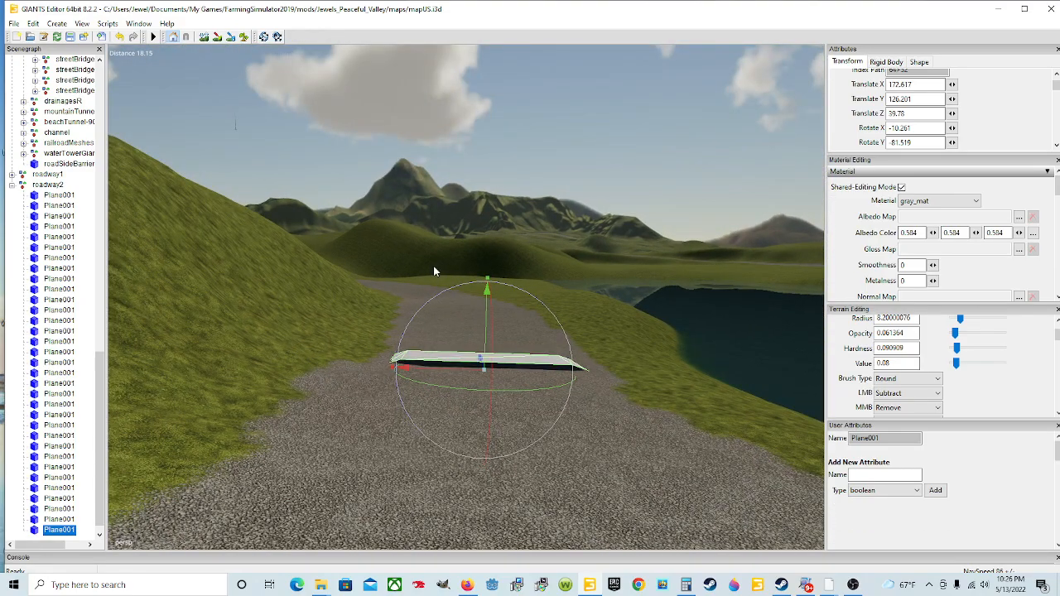
Duplicate the plane and move the copy further along the road to about X 160.3, Z 41.6
key("ctrl+d")
left_click_drag(506, 355, 594, 366, "alt")
scroll(510, 315, "up", 3)
scroll(440, 422, "down", 4)
scroll(466, 400, "up", 5)
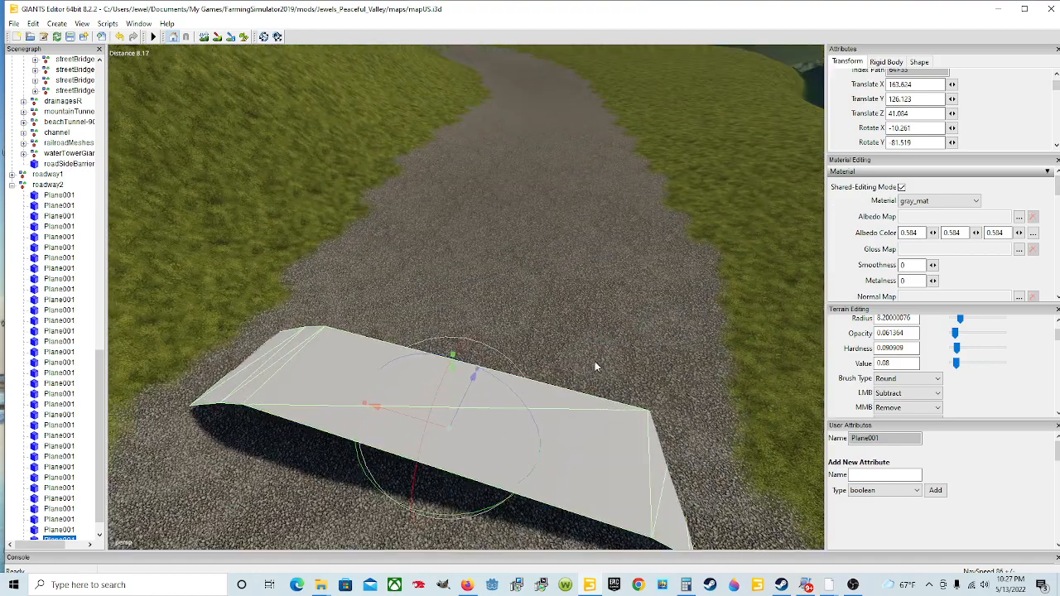
scroll(591, 362, "down", 4)
left_click_drag(476, 317, 470, 290)
Set the copy to a height of about 125.9 and tilt it to a Rotate X of about 16.1
left_click_drag(485, 239, 507, 243)
scroll(472, 313, "up", 2)
scroll(500, 218, "up", 2)
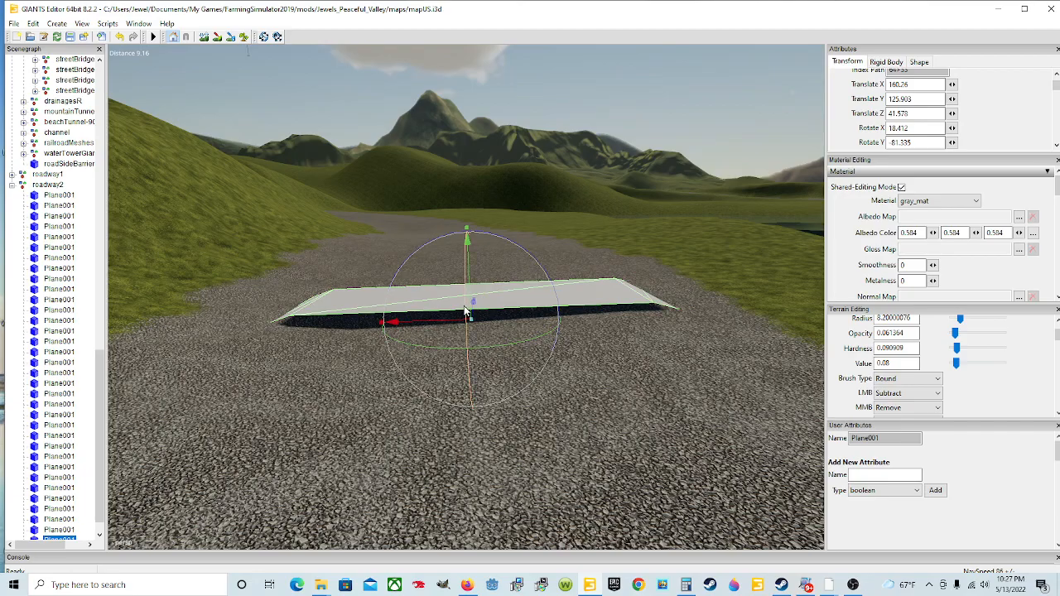
left_click_drag(466, 306, 140, 346)
scroll(548, 292, "up", 3)
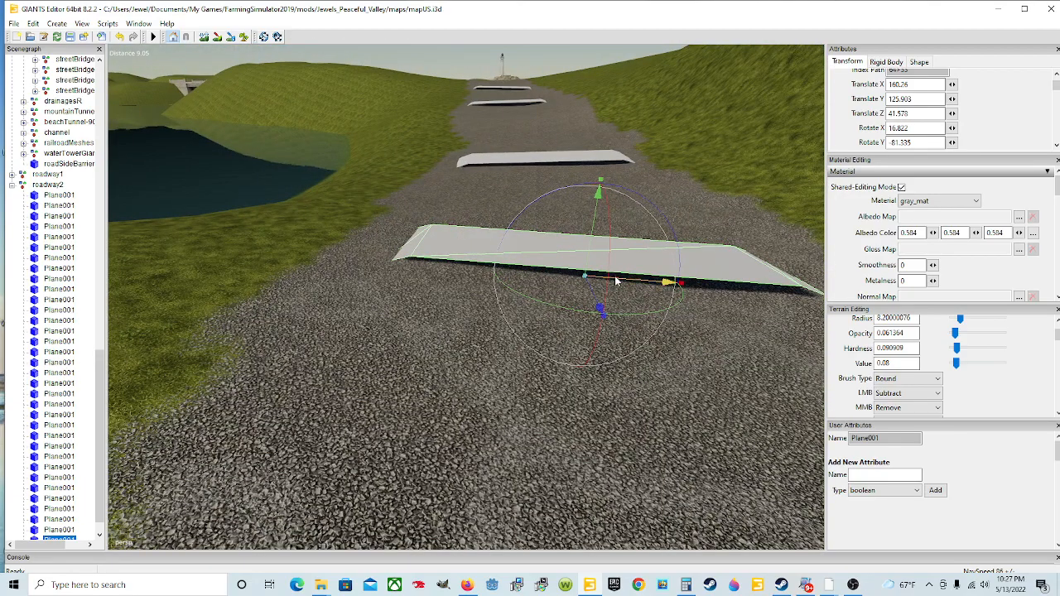
left_click_drag(597, 288, 600, 283)
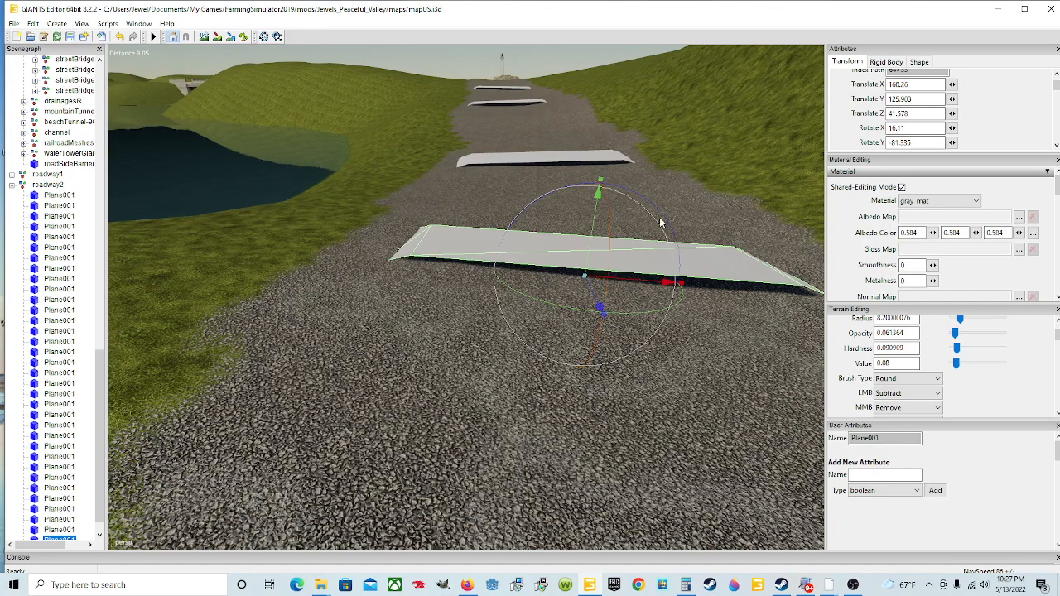
Turn the copy to follow the road at about Rotate X 14, Rotate Y -77.4
left_click_drag(665, 221, 645, 221)
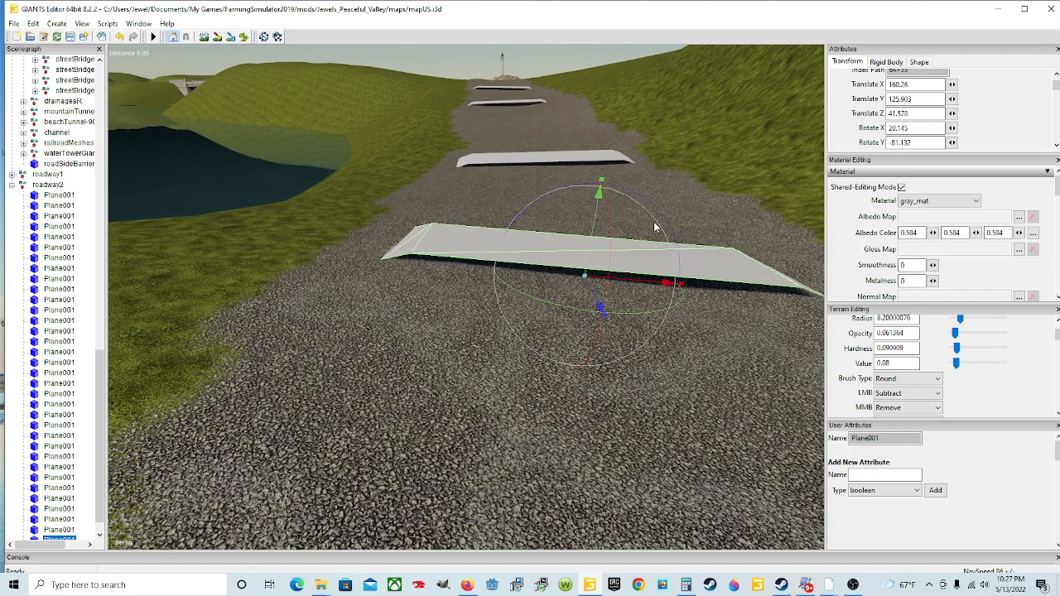
scroll(648, 223, "down", 5)
left_click_drag(599, 280, 657, 276, "alt")
scroll(638, 253, "down", 4)
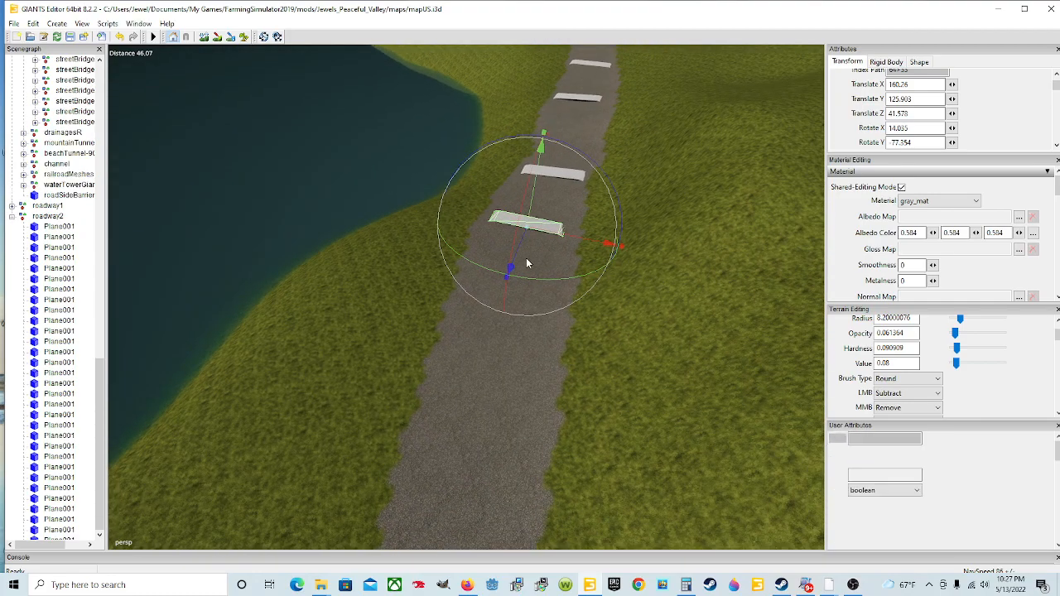
Duplicate the plane, move the copy along the road to about X 135.7, Z 46.8 and lower it to a height of about 125.83
key("ctrl+d")
left_click_drag(508, 265, 439, 578)
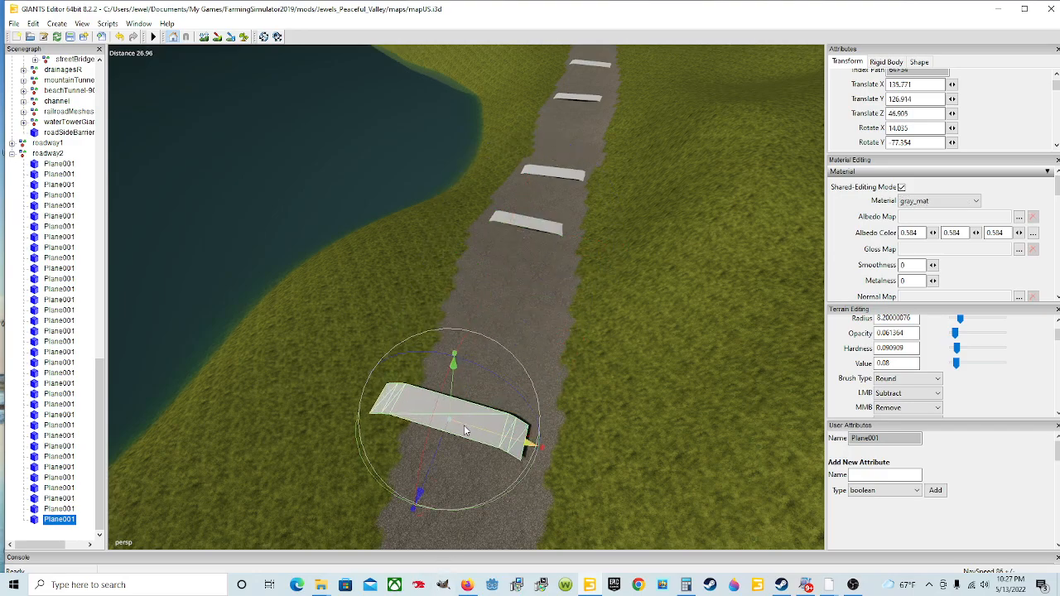
left_click_drag(449, 384, 451, 392)
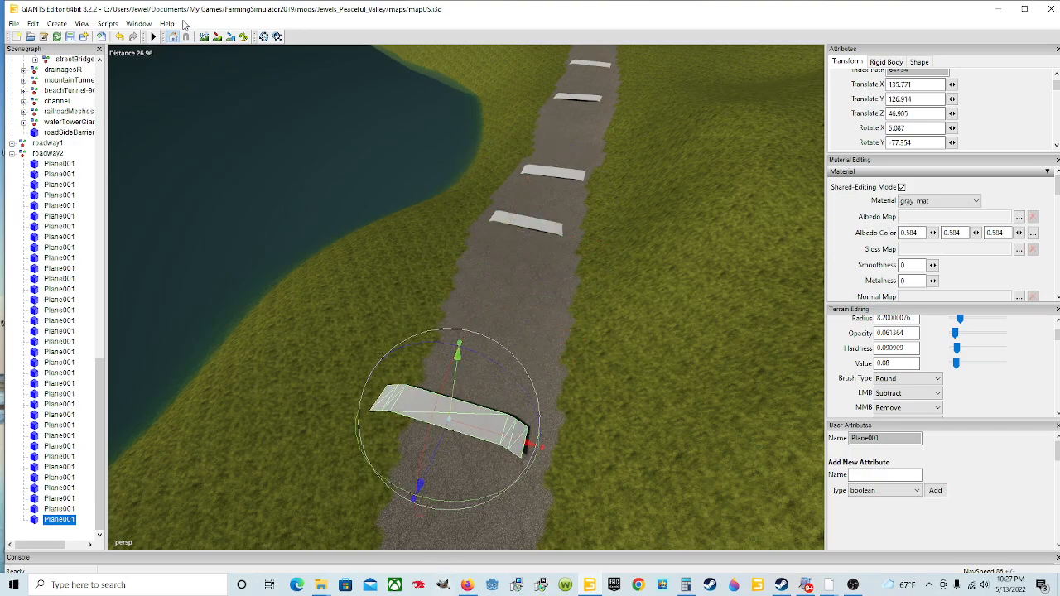
left_click(120, 36)
left_click_drag(509, 176, 507, 103, "alt")
scroll(497, 228, "up", 4)
left_click_drag(394, 140, 398, 174)
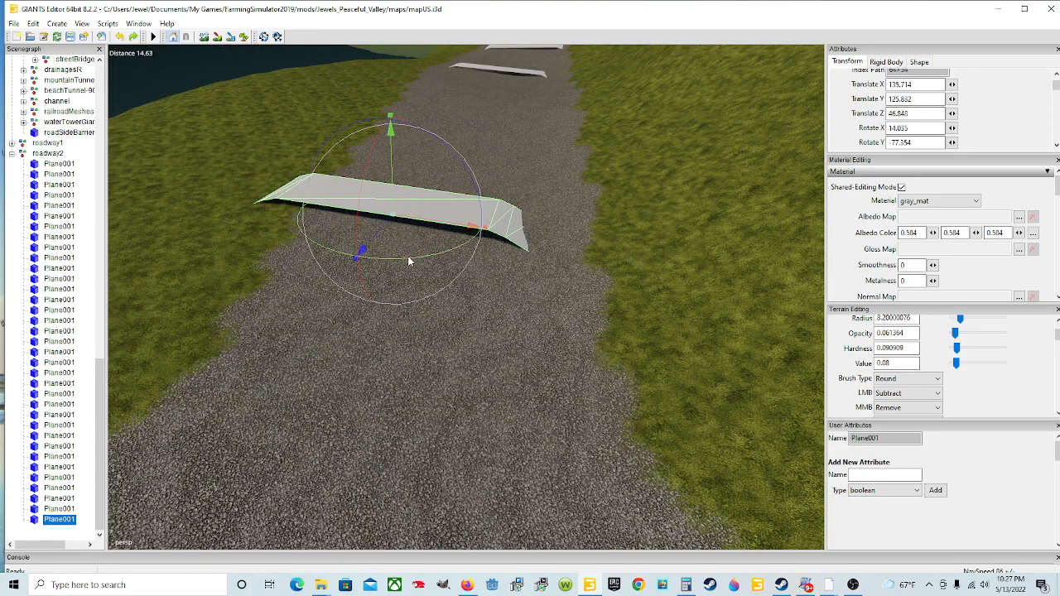
Shift the copy across the road to about Z 48.1, lower it to about 125.63 and turn it to about Rotate X 12, Rotate Y -70.7
left_click_drag(409, 258, 433, 260)
left_click_drag(443, 217, 480, 257)
mouse_move(439, 175)
left_mouse_down()
mouse_move(426, 199)
mouse_move(437, 186)
mouse_move(428, 190)
left_mouse_up()
left_click_drag(505, 210, 204, 232, "alt")
scroll(528, 181, "up", 2)
scroll(413, 216, "down", 2)
left_click_drag(413, 216, 325, 198, "alt")
scroll(426, 177, "up", 3)
scroll(324, 198, "down", 3)
left_click_drag(460, 232, 436, 208, "alt")
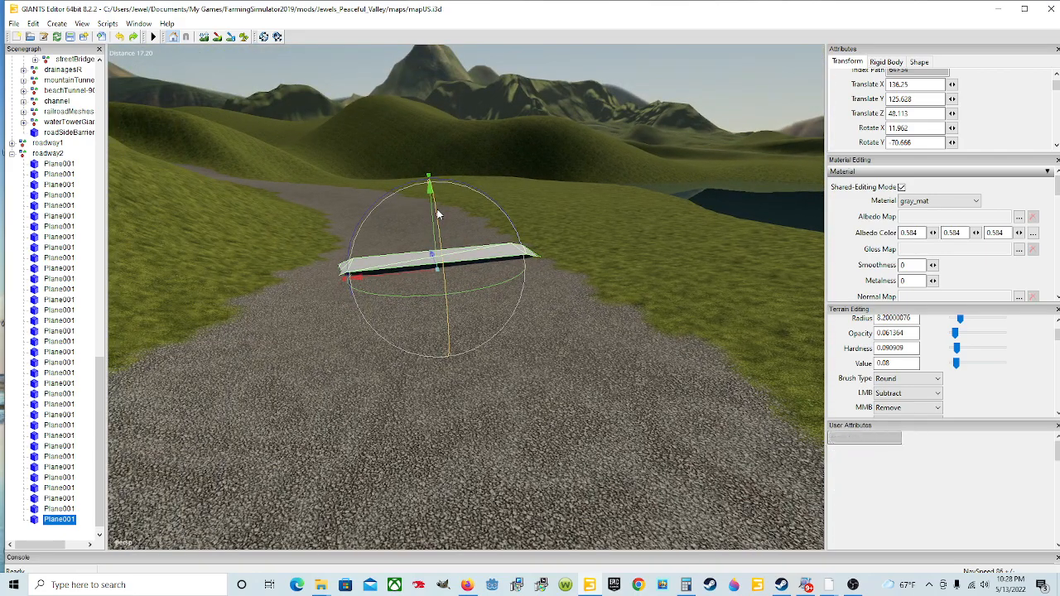
Duplicate the plane and move the copy into the road's bend at about X 123.5, Z 53
key("ctrl+d")
scroll(511, 224, "up", 3)
left_click_drag(511, 224, 256, 279, "alt")
scroll(256, 283, "down", 2)
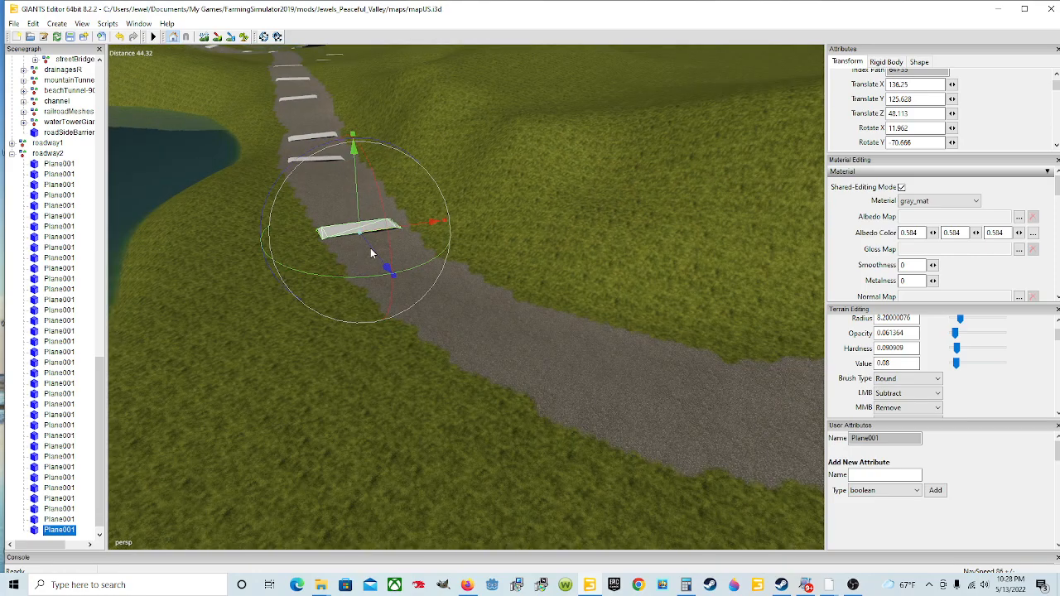
left_click_drag(370, 255, 443, 300)
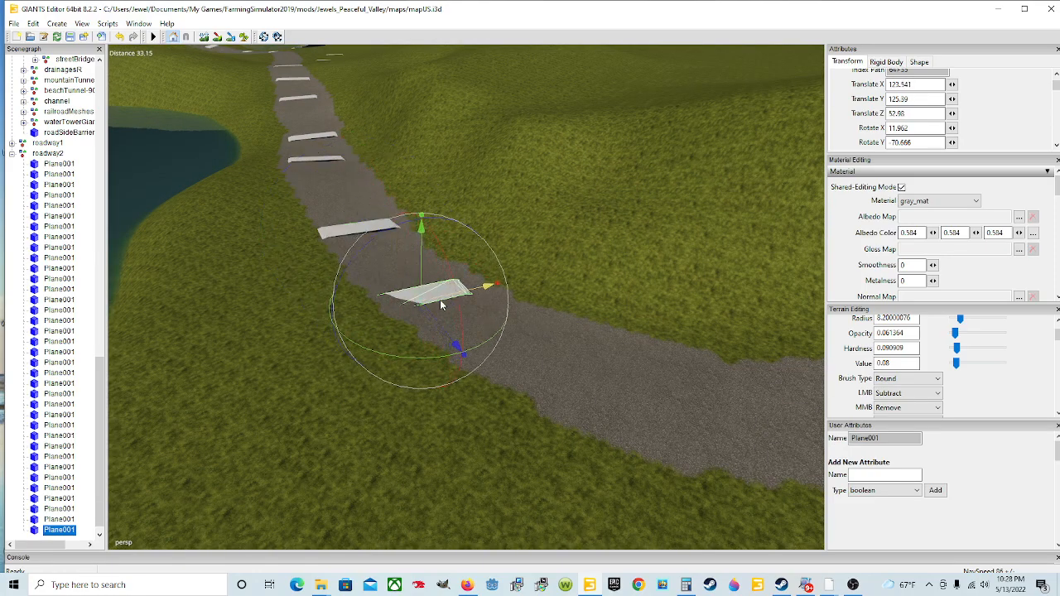
Raise the copy to a height of about 125.56 and rotate it to about Rotate X 16.9, Rotate Y -70.1
left_click_drag(355, 254, 377, 251)
scroll(476, 305, "up", 3)
scroll(411, 275, "up", 4)
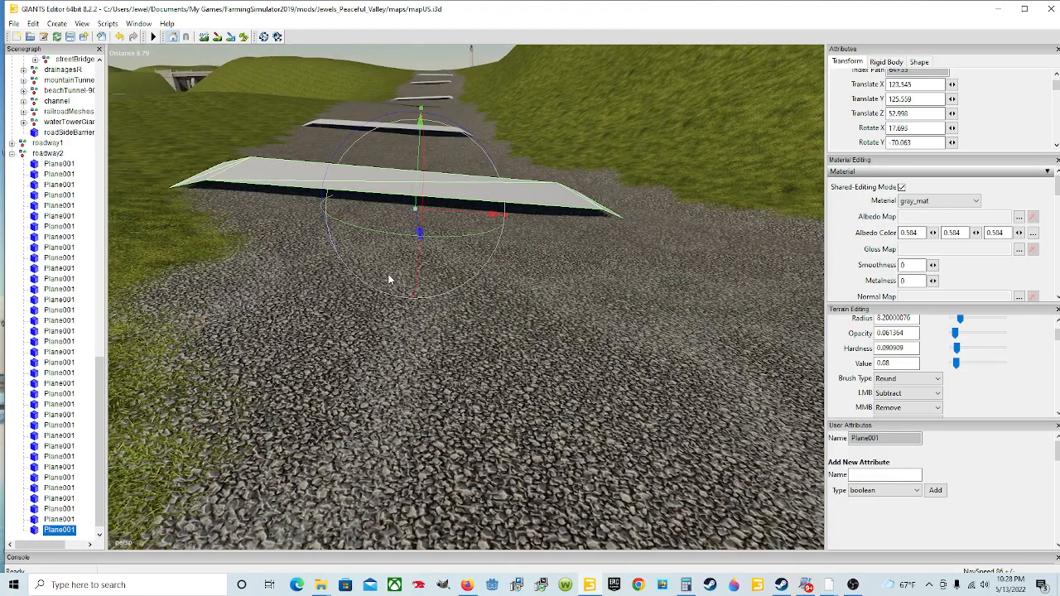
left_click_drag(398, 305, 292, 287, "alt")
scroll(397, 253, "up", 3)
scroll(291, 288, "down", 3)
left_click_drag(363, 291, 486, 259, "alt")
scroll(471, 264, "up", 3)
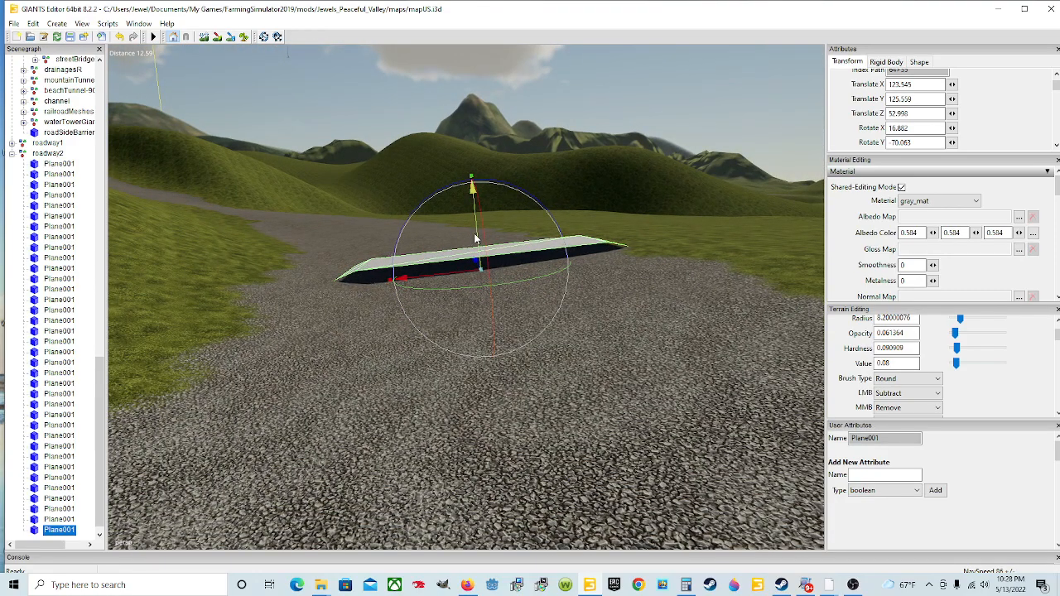
Lower the copy slightly to about 125.53 and turn it into the bend at about Rotate X 11, Rotate Y -59.6
right_click_drag(526, 289, 510, 242)
scroll(510, 243, "up", 3)
left_click_drag(510, 243, 396, 361, "alt")
scroll(355, 334, "up", 4)
scroll(339, 337, "down", 4)
scroll(355, 325, "down", 2)
left_click_drag(343, 292, 354, 296)
left_click_drag(362, 292, 365, 293)
Duplicate the plane, move the copy further along the bend to about X 115.2, Z 58.3 and raise it to about 125.77
key("ctrl+d")
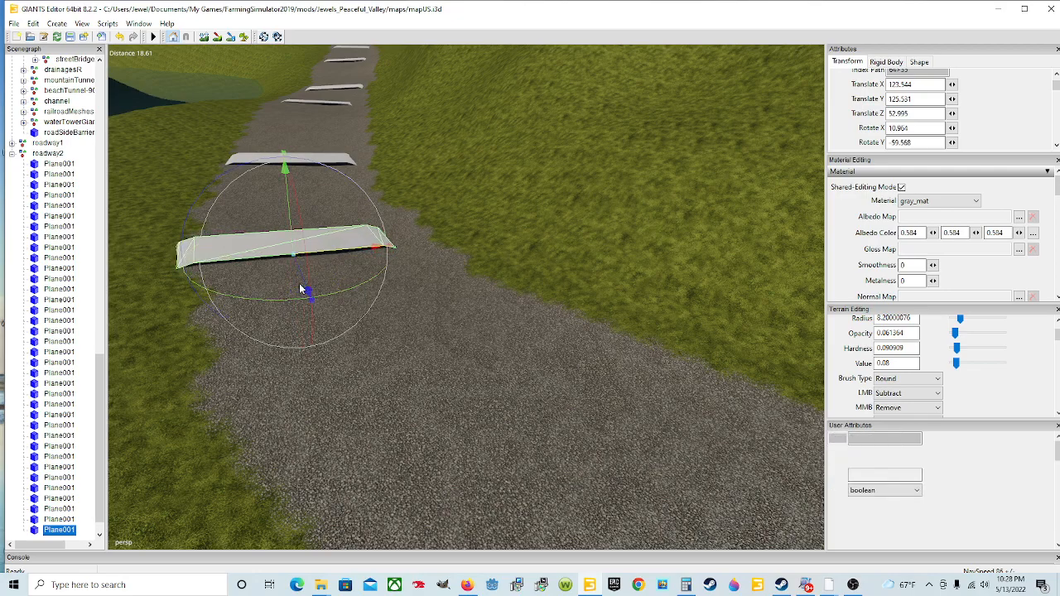
left_click_drag(310, 295, 629, 500)
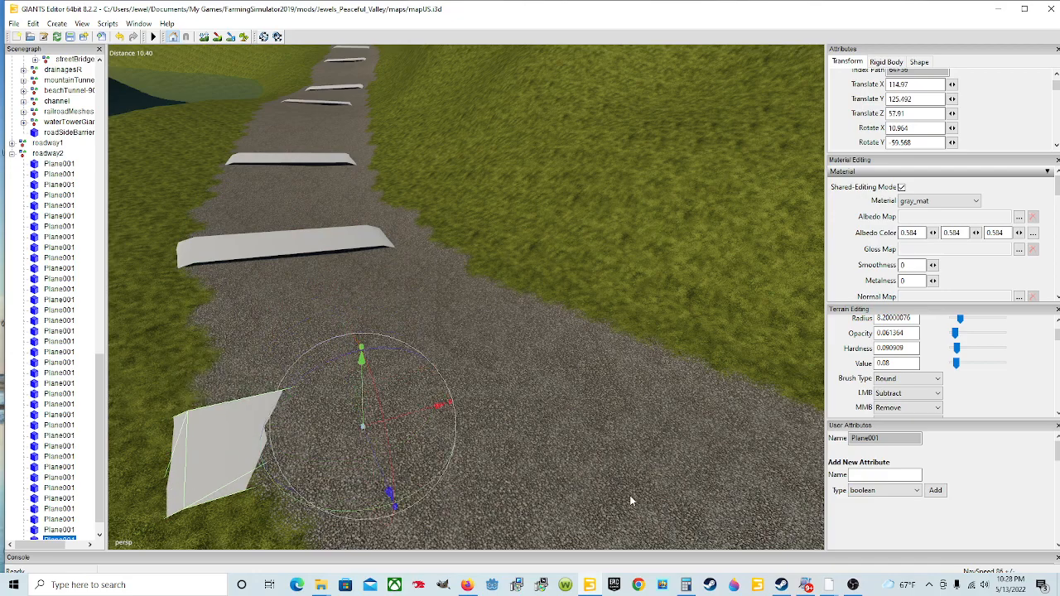
left_click_drag(417, 417, 381, 385)
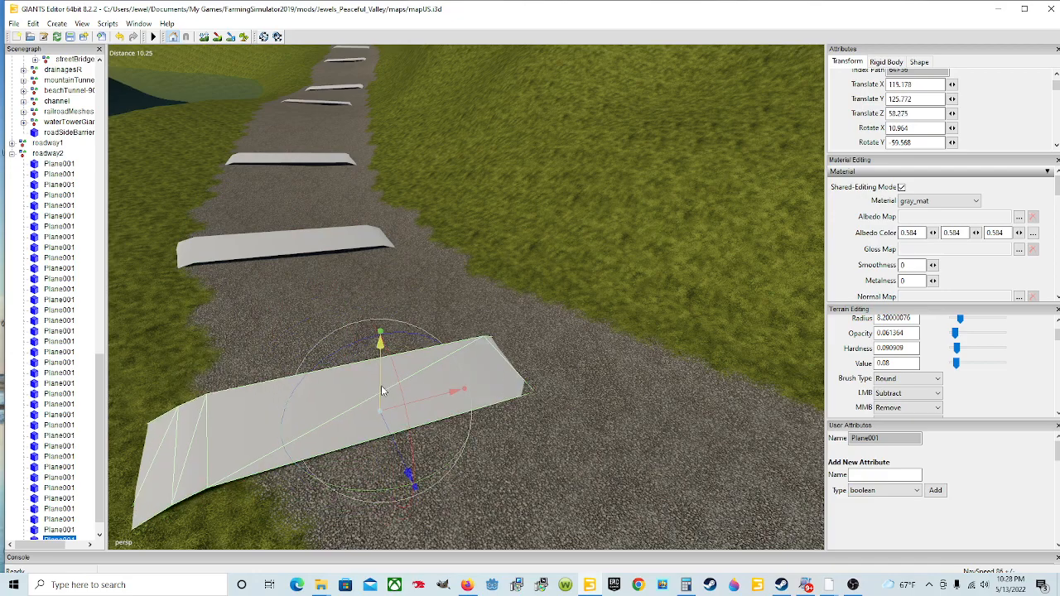
Level the new copy with the road surface at about Rotate X 5.2, Rotate Y -60
left_click_drag(338, 356, 334, 358)
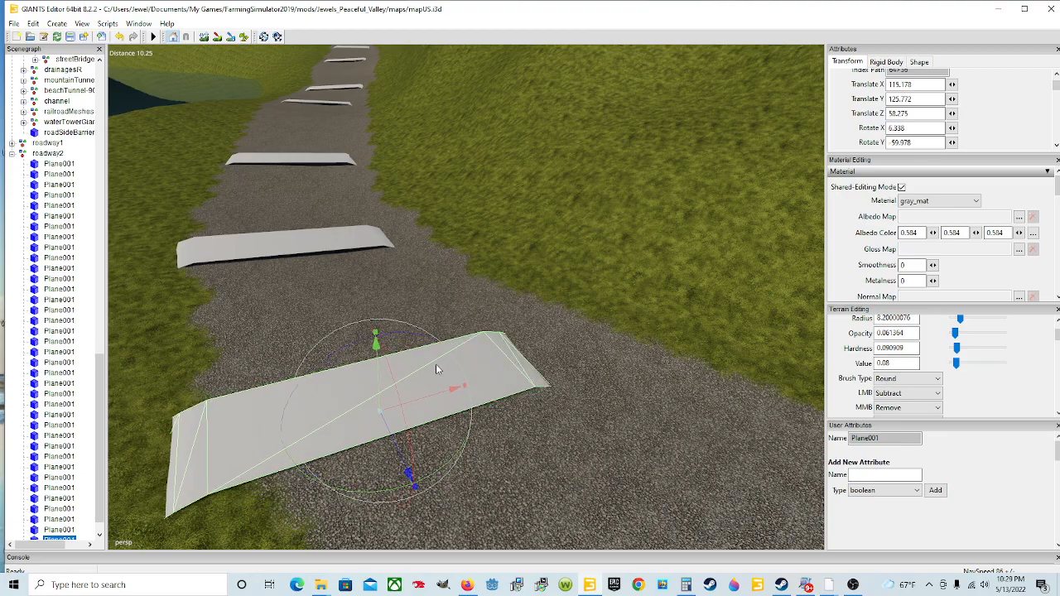
scroll(436, 367, "down", 3)
scroll(397, 379, "up", 8)
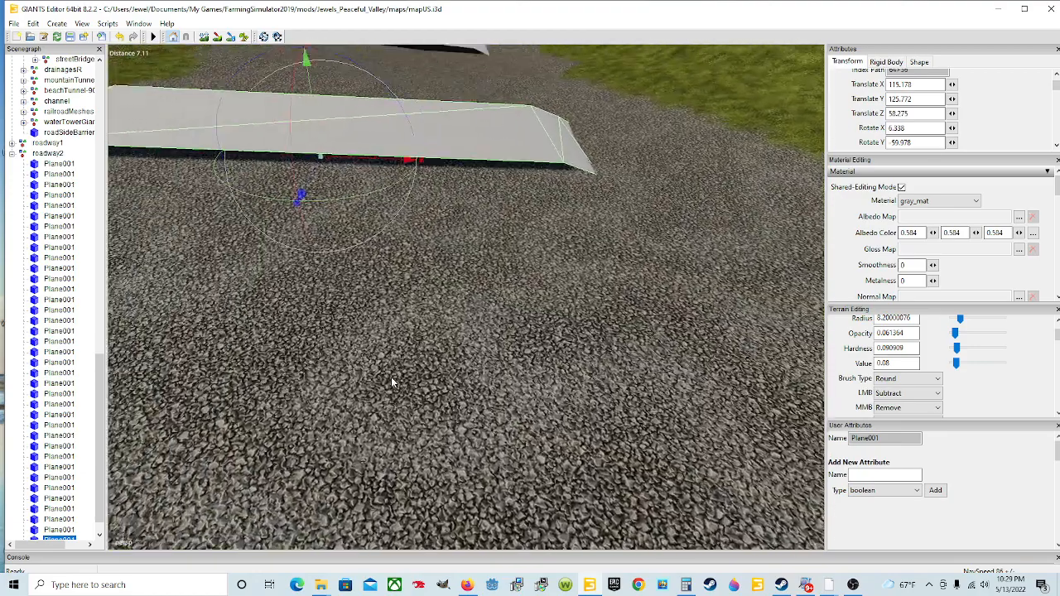
scroll(395, 384, "down", 4)
left_click_drag(385, 233, 477, 241)
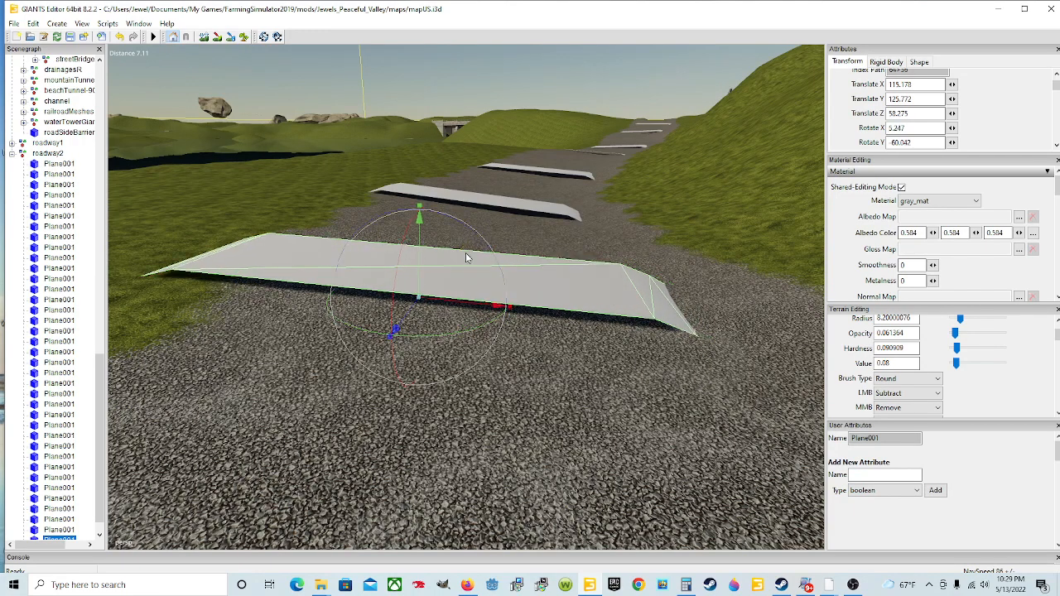
Lower the newest plane to about 125.70 and turn it along the bend to about Rotate X 2.2, Rotate Y -50.8
right_click_drag(564, 276, 578, 251)
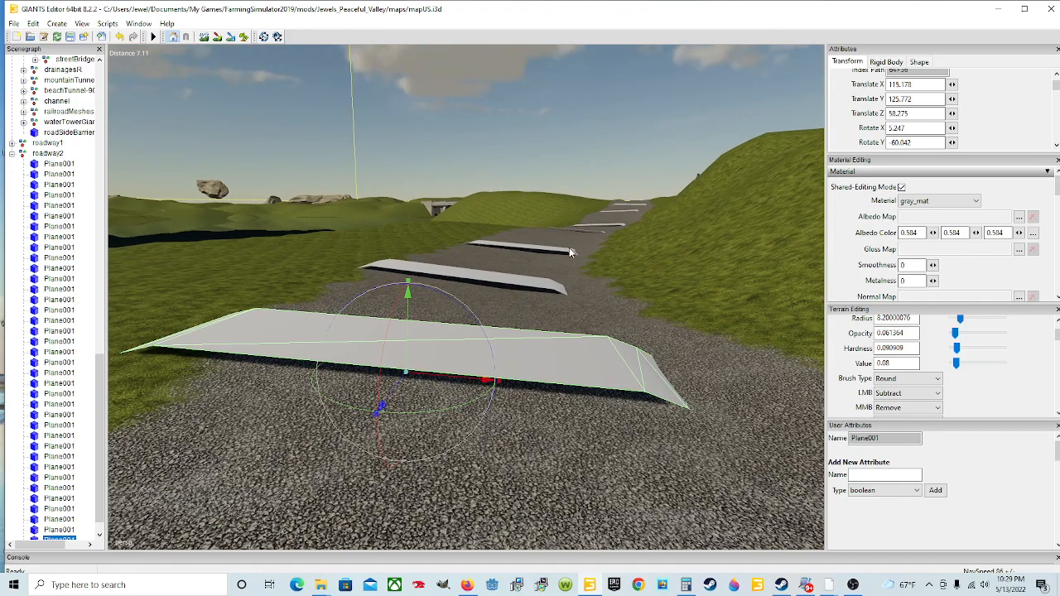
scroll(569, 241, "up", 4)
left_click_drag(545, 243, 333, 281, "alt")
left_click_drag(668, 170, 674, 150)
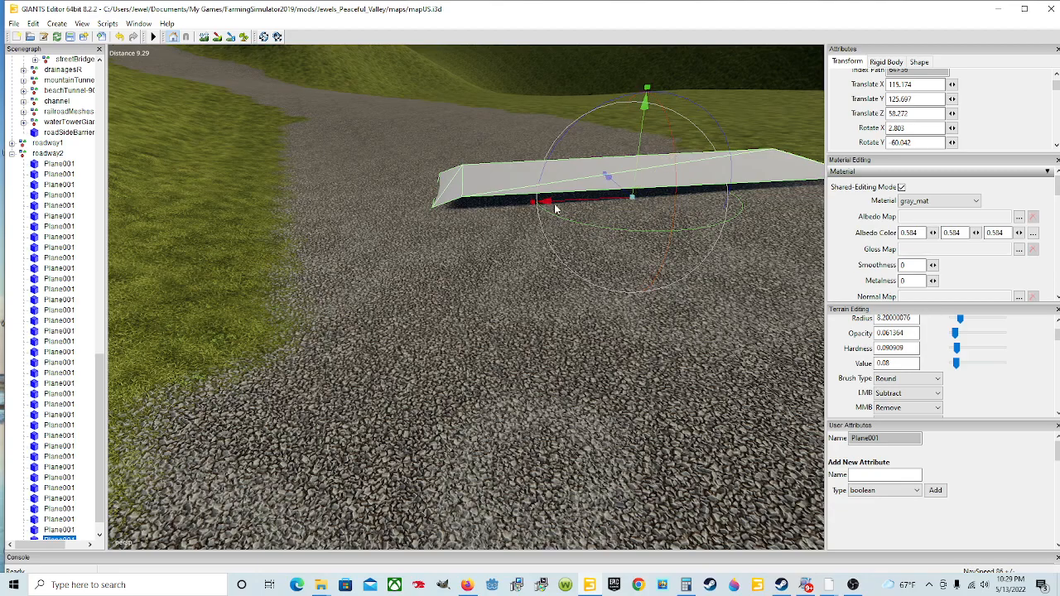
scroll(627, 193, "down", 5)
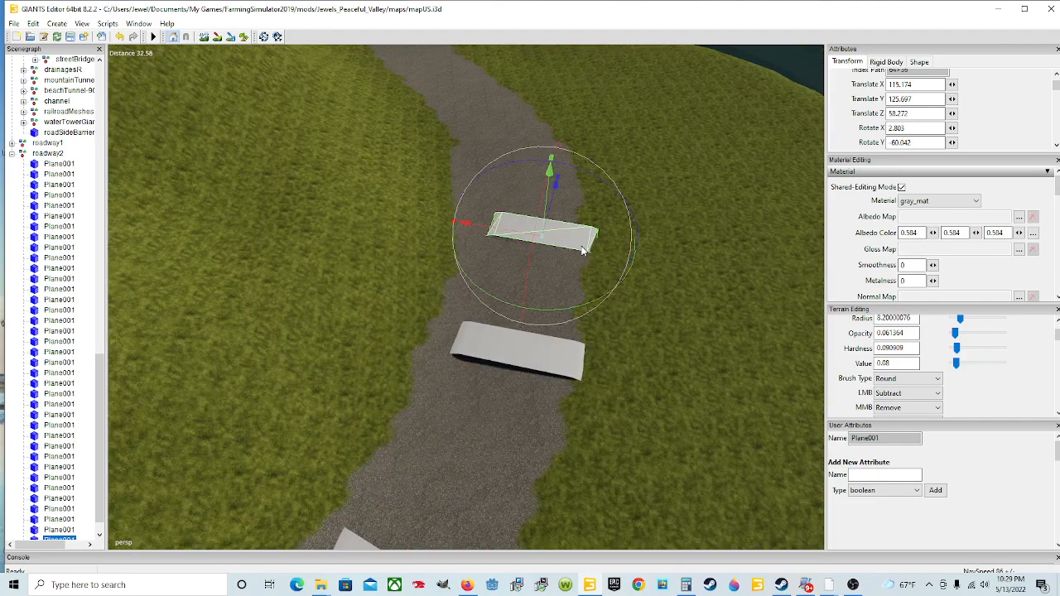
left_click_drag(571, 311, 587, 305)
scroll(586, 303, "down", 3)
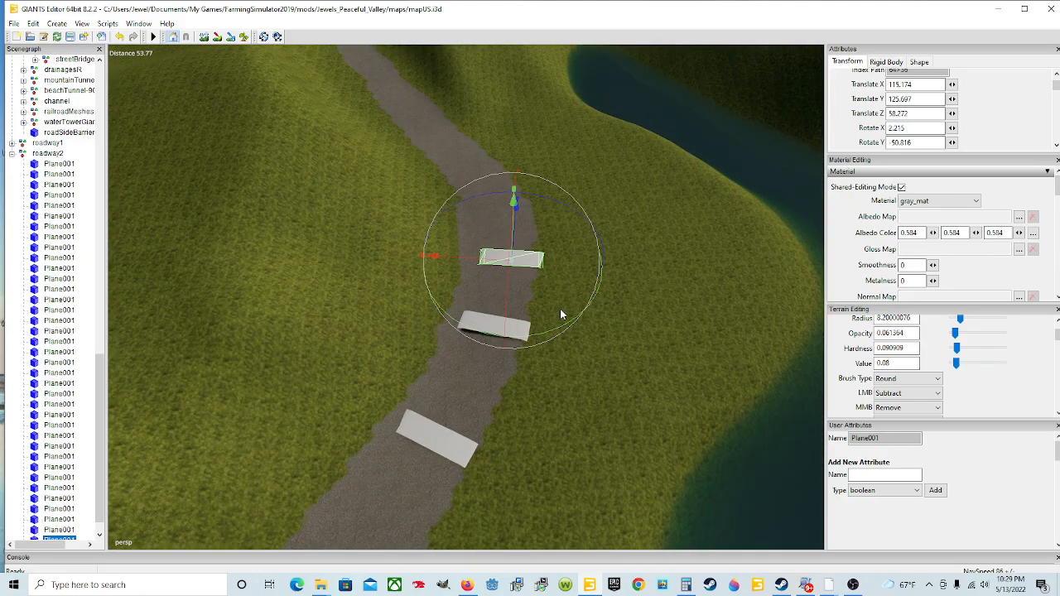
Duplicate the plane and move the copy further round the bend to about X 105.0, Y 126.09, Z 66.5
left_click_drag(547, 355, 440, 314, "alt")
scroll(570, 306, "up", 3)
scroll(440, 315, "up", 3)
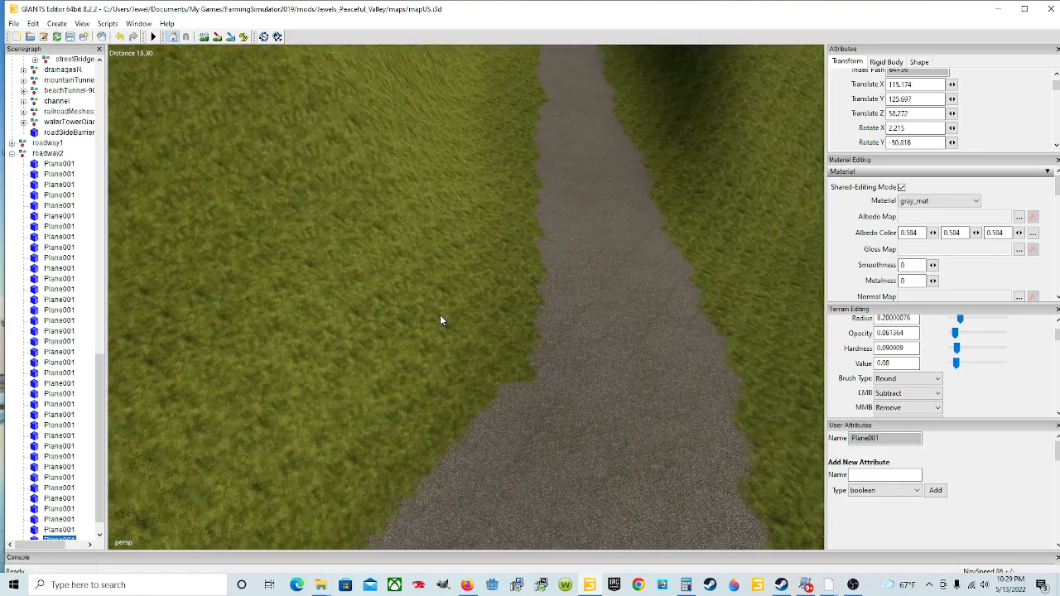
scroll(592, 331, "down", 4)
left_click_drag(592, 332, 525, 347, "alt")
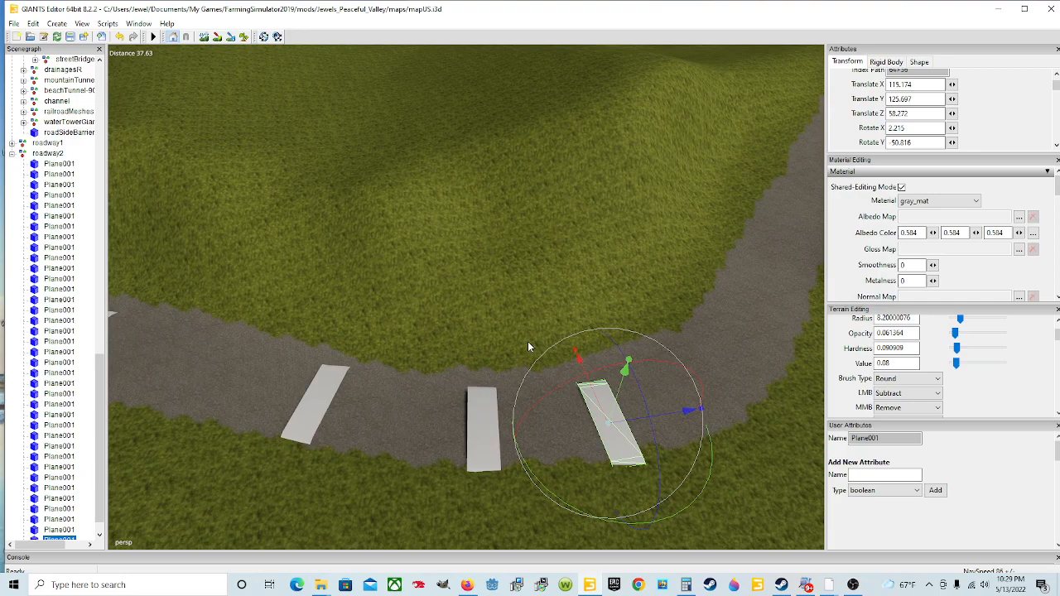
key("ctrl+d")
left_click_drag(660, 420, 726, 436)
scroll(730, 429, "down", 3)
left_click_drag(638, 424, 522, 350, "alt")
scroll(647, 379, "up", 8)
scroll(522, 350, "down", 4)
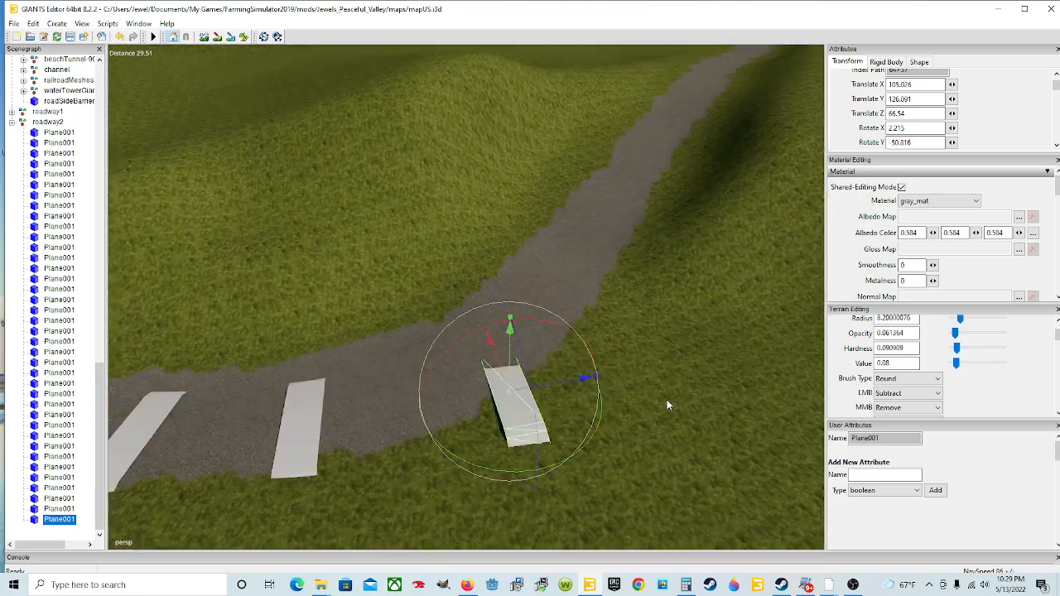
Shift the copy onto the gravel at about X 107.6, Y 126.56, Z 70.3 and turn it to about Rotate Y -23.5
left_click_drag(666, 405, 638, 378, "alt")
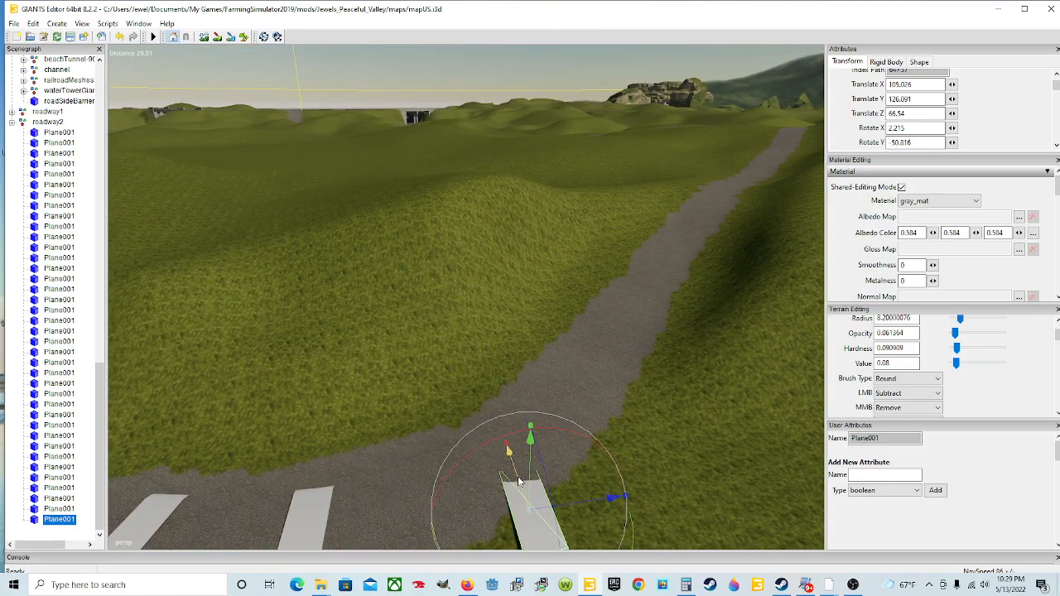
left_click_drag(515, 481, 507, 411)
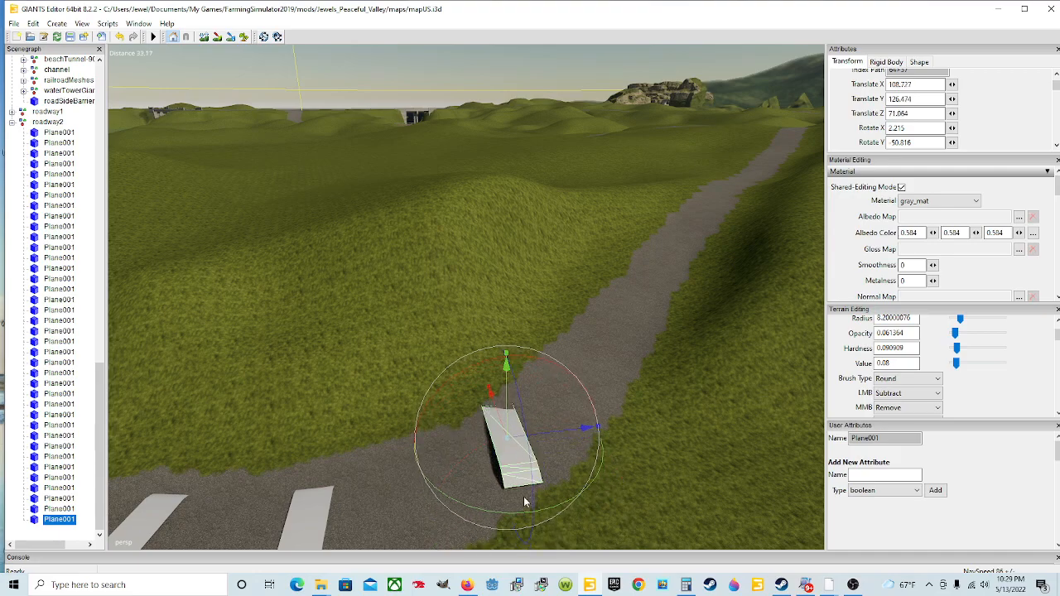
left_click_drag(521, 517, 554, 509)
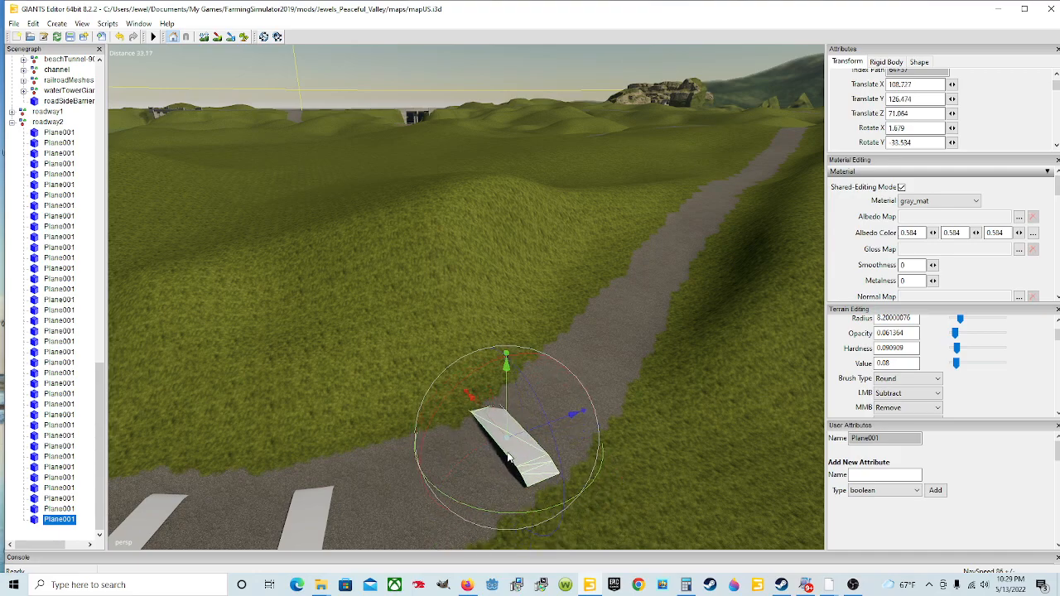
left_click_drag(497, 428, 553, 484)
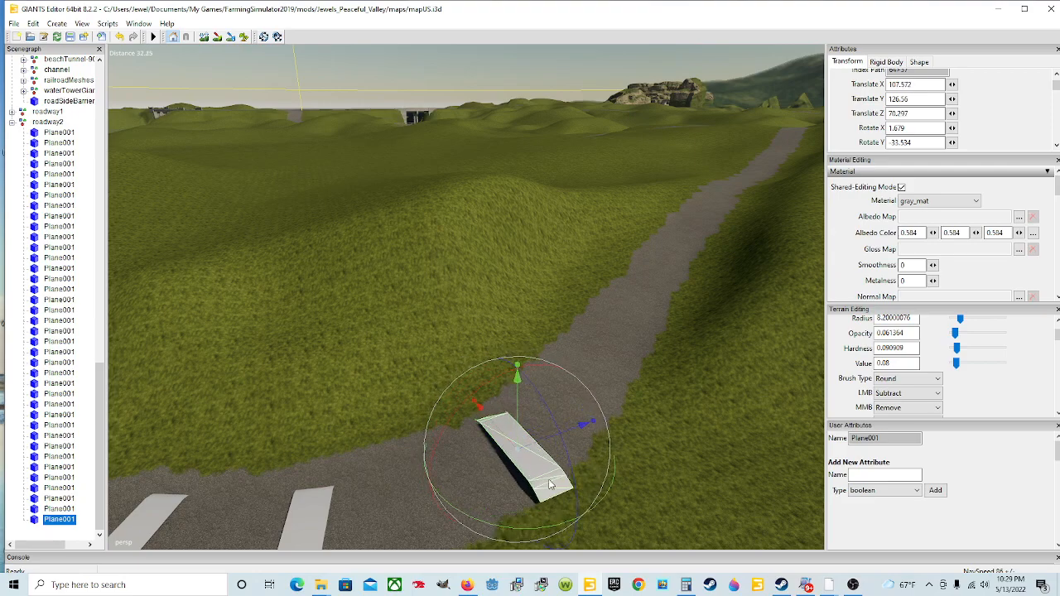
left_click_drag(547, 528, 484, 530)
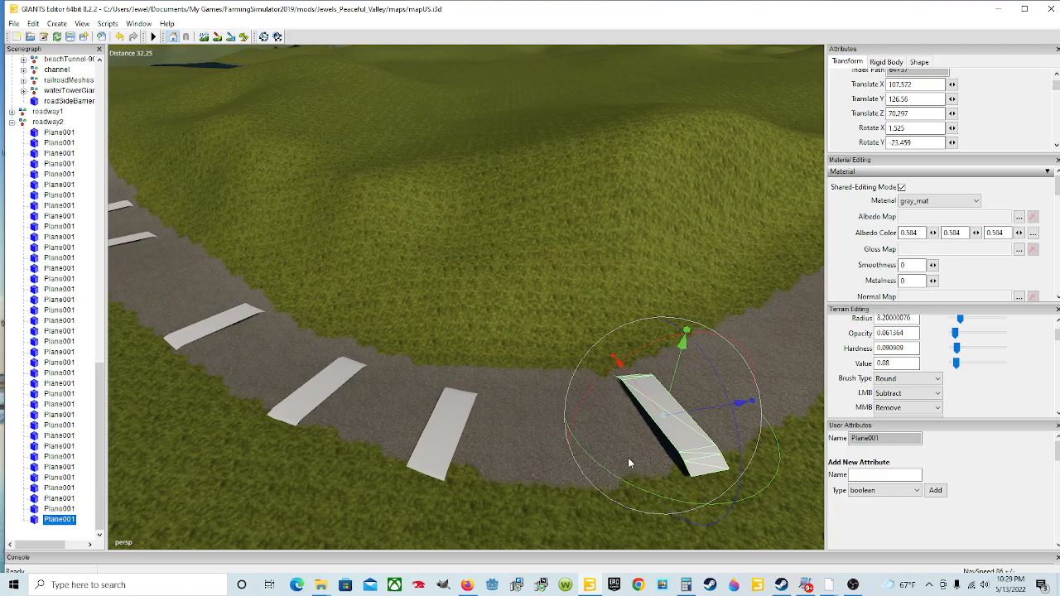
Lower the copy to about 126.21 and match it to the road slope at about Rotate X -5.2, Rotate Y -23.4
left_click_drag(719, 384, 646, 409)
scroll(646, 409, "up", 5)
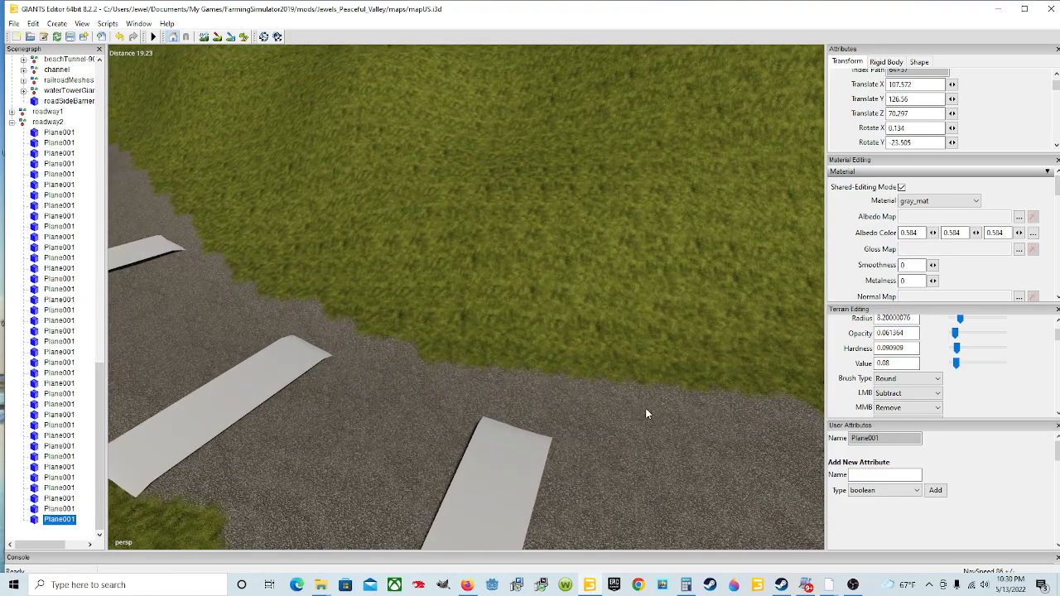
scroll(646, 409, "up", 1)
left_click_drag(553, 421, 635, 429, "alt")
scroll(535, 415, "up", 3)
left_click_drag(547, 420, 493, 365, "alt")
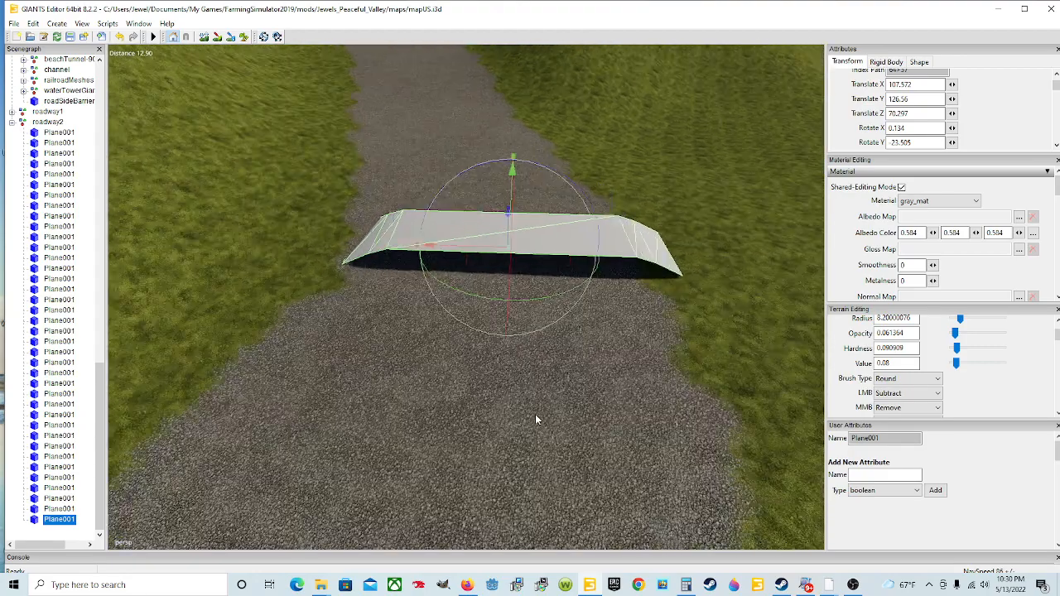
scroll(535, 415, "up", 4)
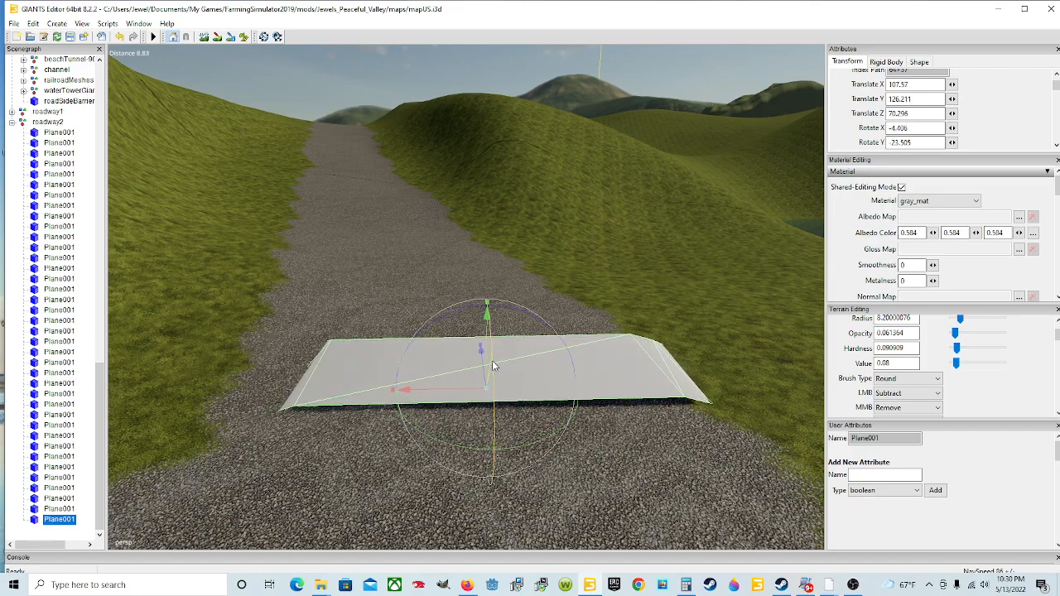
left_click_drag(546, 336, 378, 364)
scroll(567, 330, "up", 3)
left_click_drag(351, 301, 351, 303)
Duplicate the plane and move the copy up the road to about X 105.1, Y 127.25, Z 82.1
scroll(373, 314, "down", 2)
scroll(373, 315, "down", 2)
left_click_drag(412, 331, 470, 384, "alt")
key("ctrl+d")
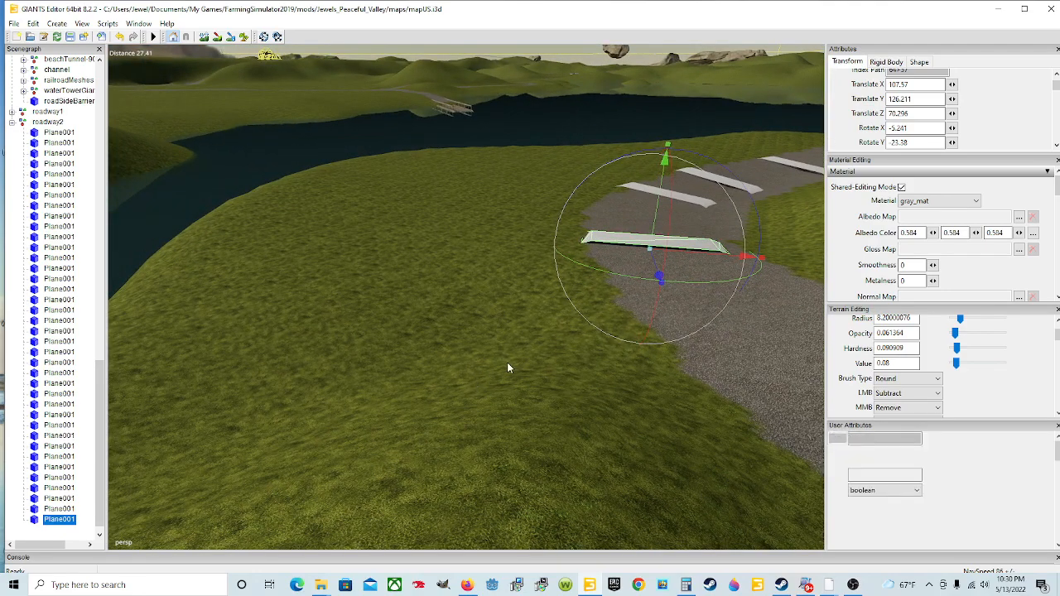
left_click_drag(656, 268, 719, 375)
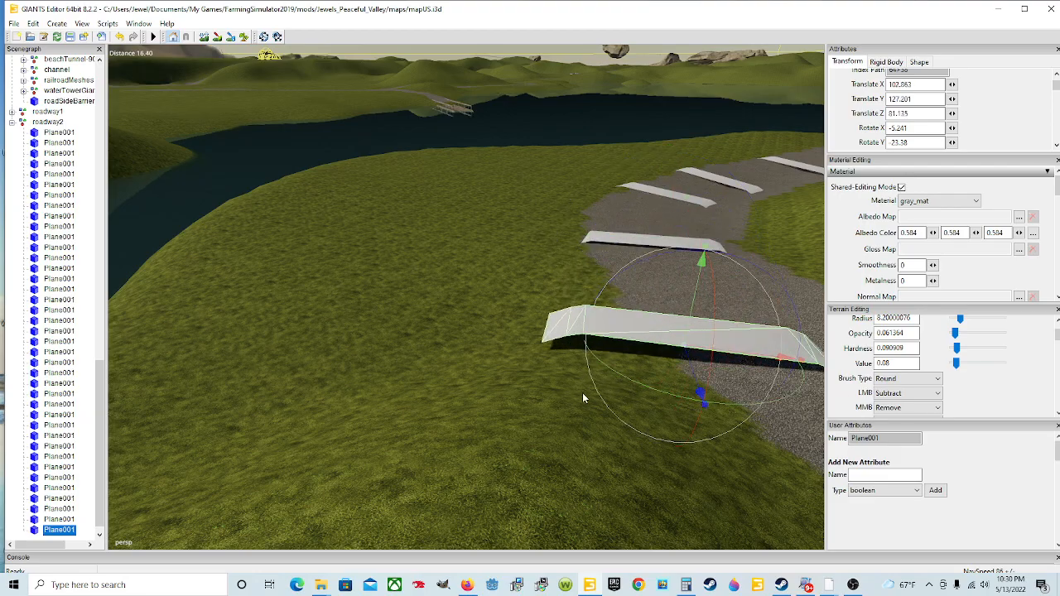
left_click_drag(589, 397, 580, 327, "alt")
scroll(578, 321, "up", 3)
left_click_drag(499, 350, 595, 378, "alt")
scroll(596, 377, "down", 5)
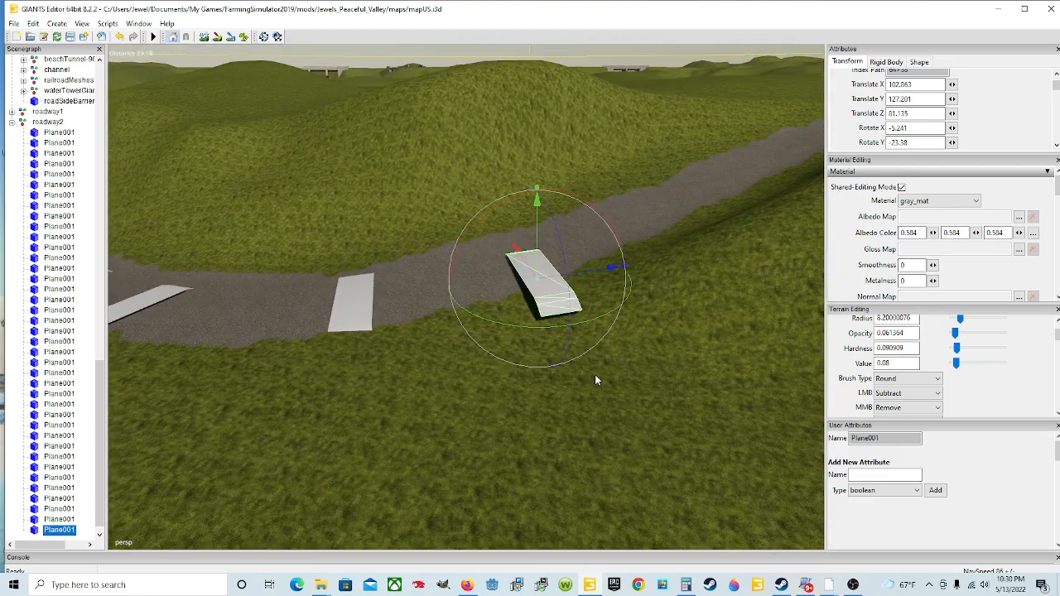
left_click_drag(521, 265, 492, 249)
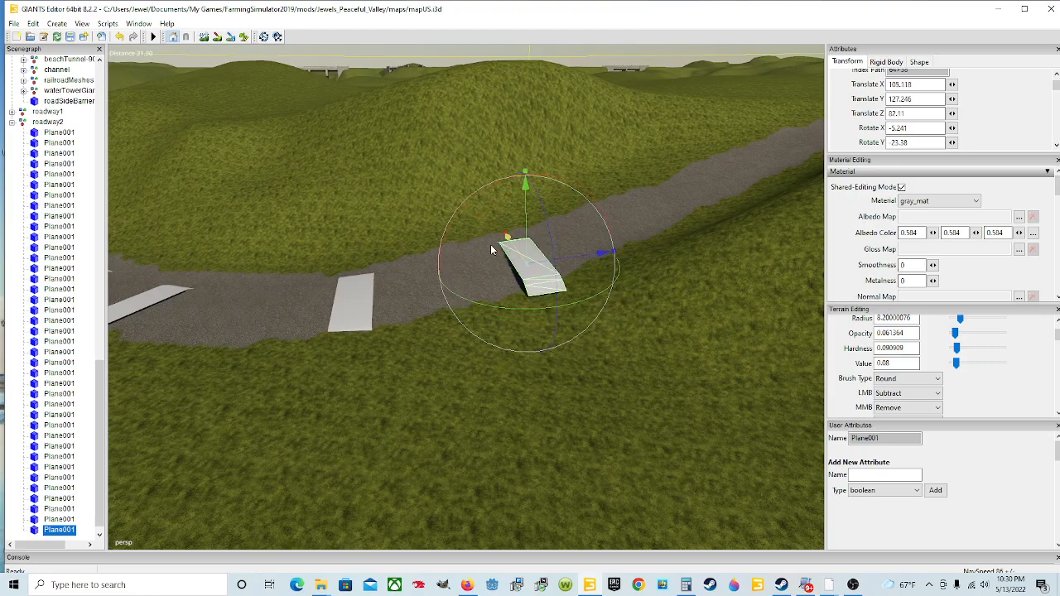
Turn the copy across the road to about Rotate X -6.1, Rotate Y -12.2 and lower it to about 127.07
mouse_move(519, 310)
left_mouse_down()
mouse_move(562, 314)
mouse_move(537, 316)
left_mouse_up()
left_click_drag(536, 313, 510, 286, "alt")
scroll(510, 287, "up", 5)
scroll(508, 286, "down", 5)
left_click_drag(587, 340, 538, 252, "alt")
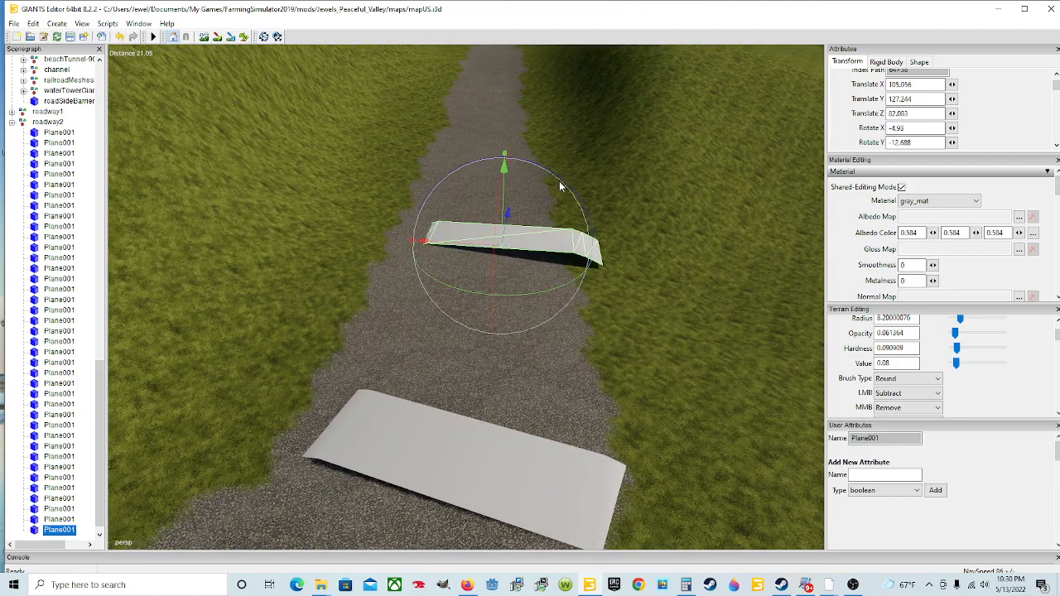
left_click_drag(560, 183, 509, 207)
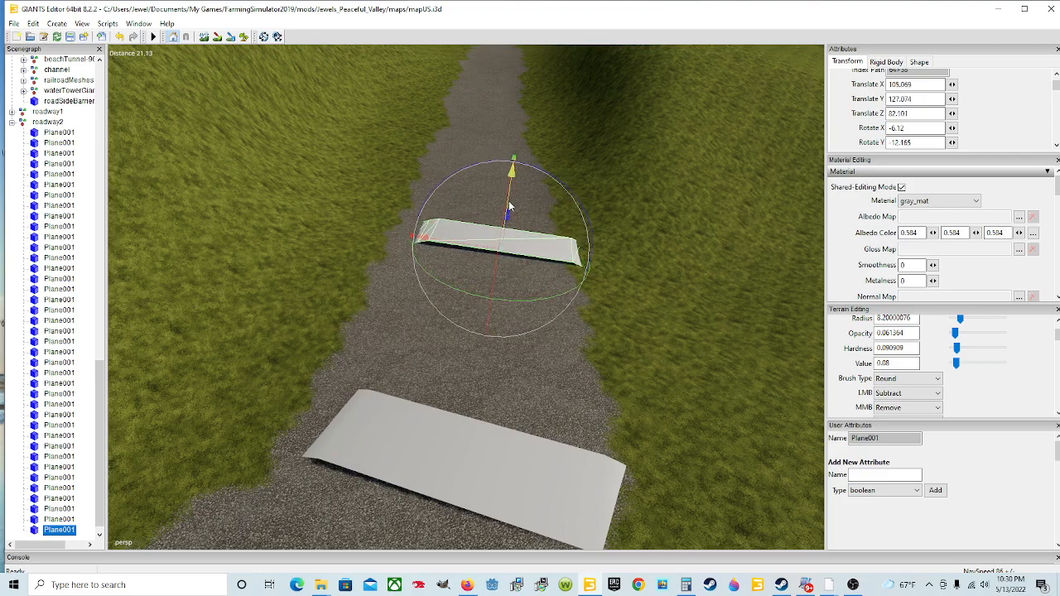
Fine-tune the copy's tilt to about Rotate X -5.9, Rotate Y -12.3 and shift it across the road to about X 105.3
left_click_drag(583, 249, 616, 218, "alt")
scroll(584, 252, "up", 4)
left_click_drag(473, 171, 471, 166)
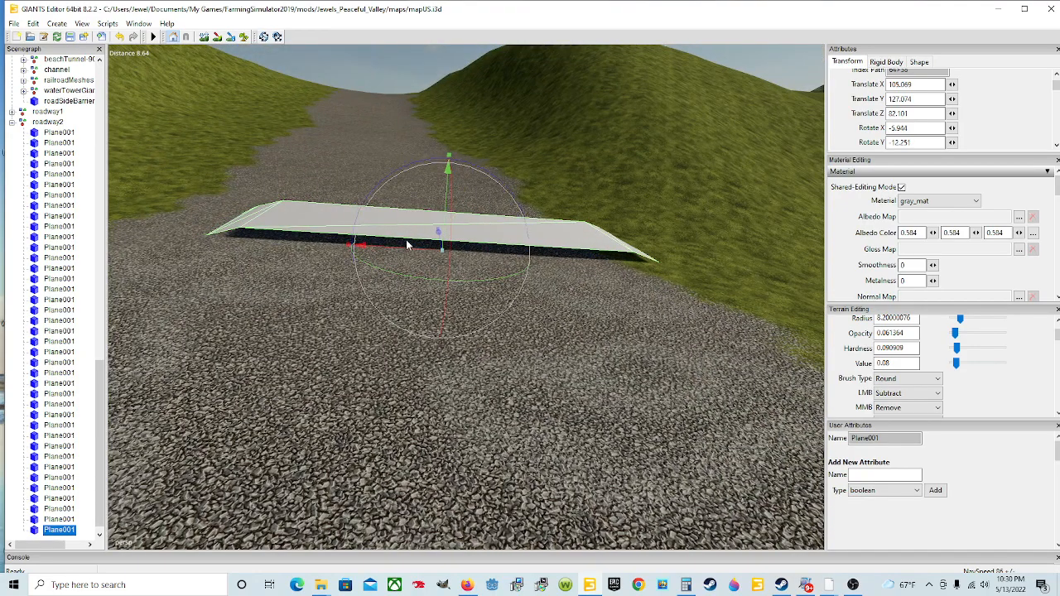
left_click_drag(411, 249, 398, 251)
left_click_drag(482, 250, 467, 319, "alt")
scroll(483, 260, "down", 5)
scroll(468, 319, "down", 4)
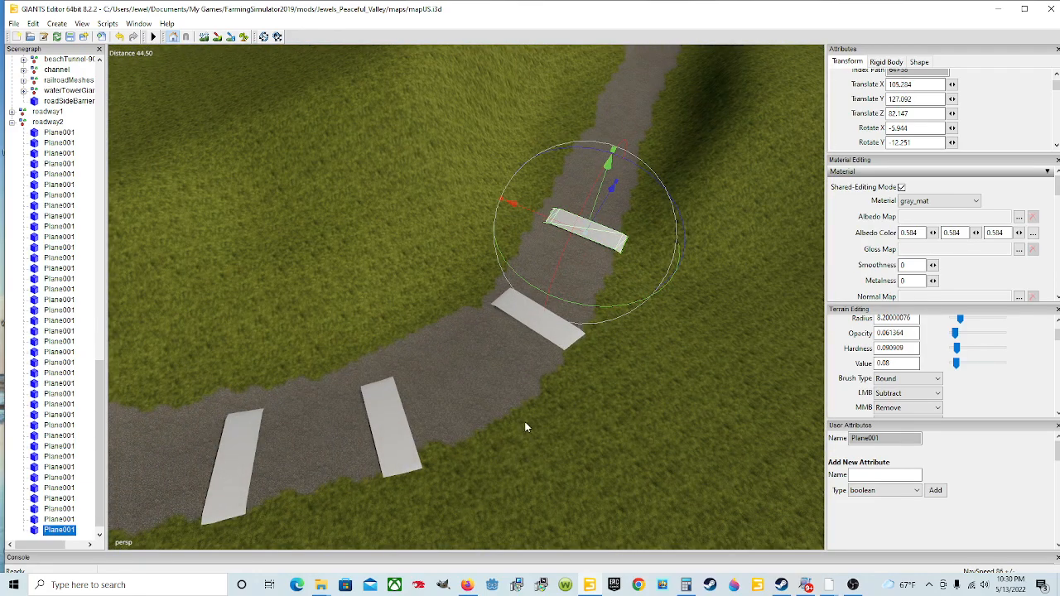
Duplicate the plane and move the copy uphill along the gravel to about X 103.0, Y 128.50, Z 92.2
mouse_move(574, 382)
left_mouse_down("alt")
mouse_move(599, 313)
mouse_move(381, 367)
mouse_move(573, 366)
mouse_move(579, 339)
mouse_move(515, 395)
mouse_move(658, 367)
mouse_move(696, 321)
mouse_move(635, 371)
mouse_move(665, 343)
mouse_move(572, 374)
left_mouse_up("alt")
scroll(598, 313, "up", 5)
scroll(579, 339, "down", 6)
scroll(523, 378, "up", 7)
scroll(572, 374, "down", 3)
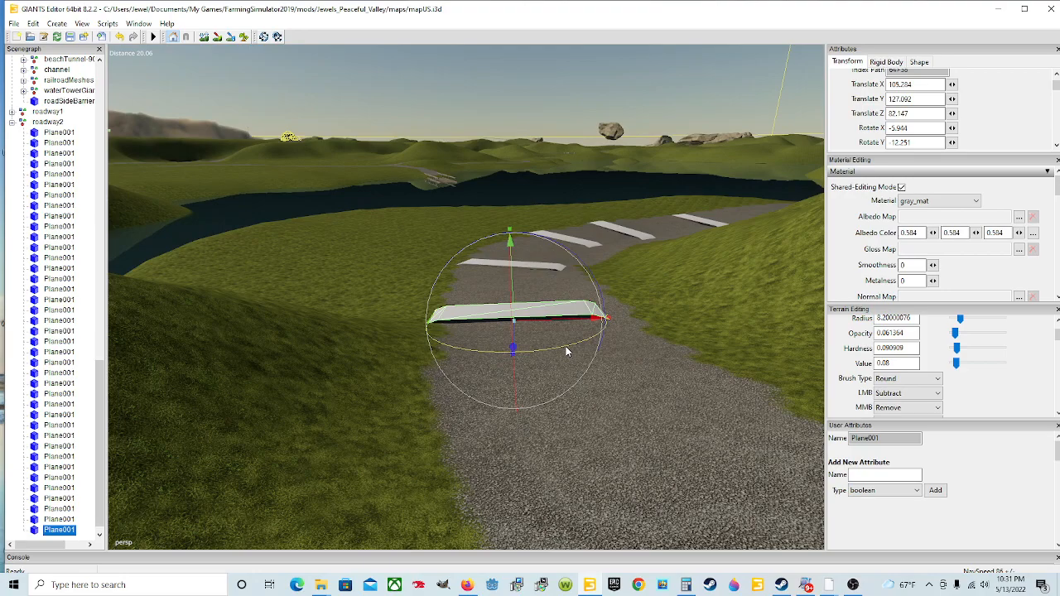
key("ctrl+d")
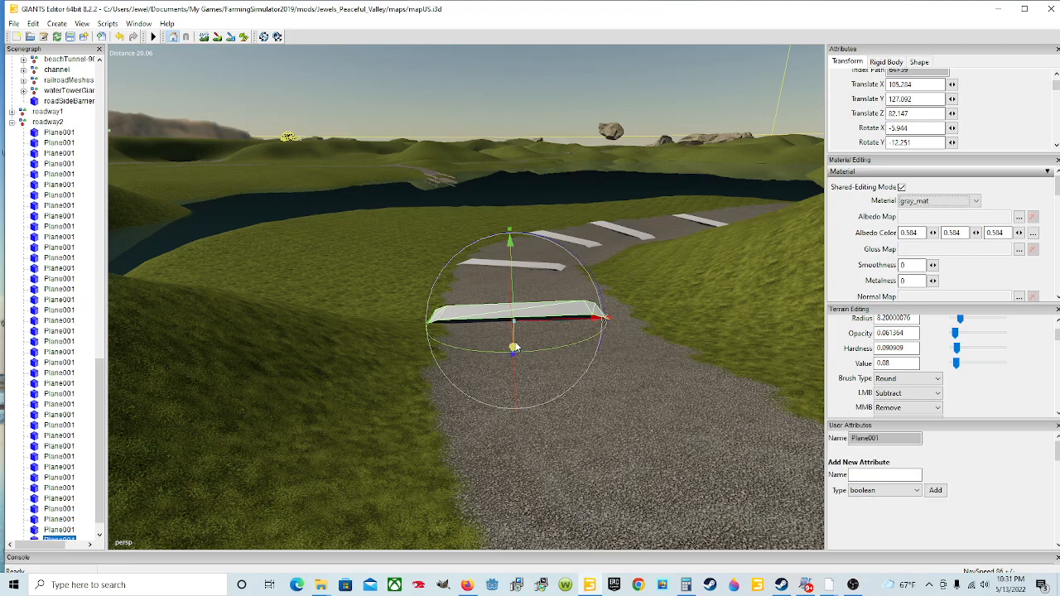
left_click_drag(514, 347, 607, 350)
left_click_drag(511, 355, 511, 335)
left_click_drag(512, 417, 600, 454)
left_click_drag(687, 395, 660, 352, "alt")
scroll(660, 352, "up", 3)
key("f")
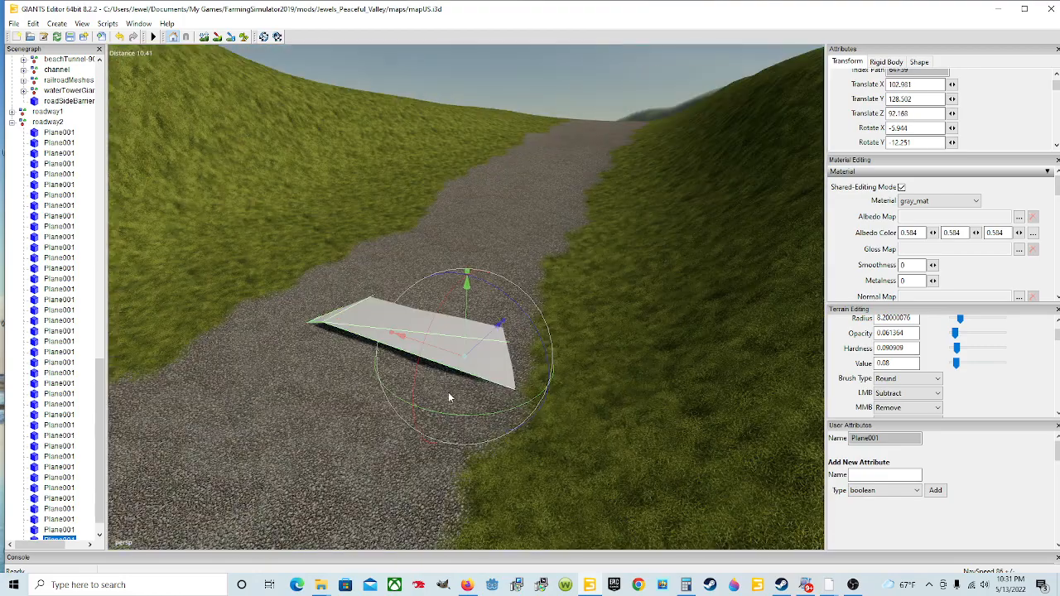
Raise the copy to about 128.84, shift it to about X 104.3, Z 92.4 and turn it to about Rotate X -5.5, Rotate Y -8
left_click_drag(503, 296, 466, 298)
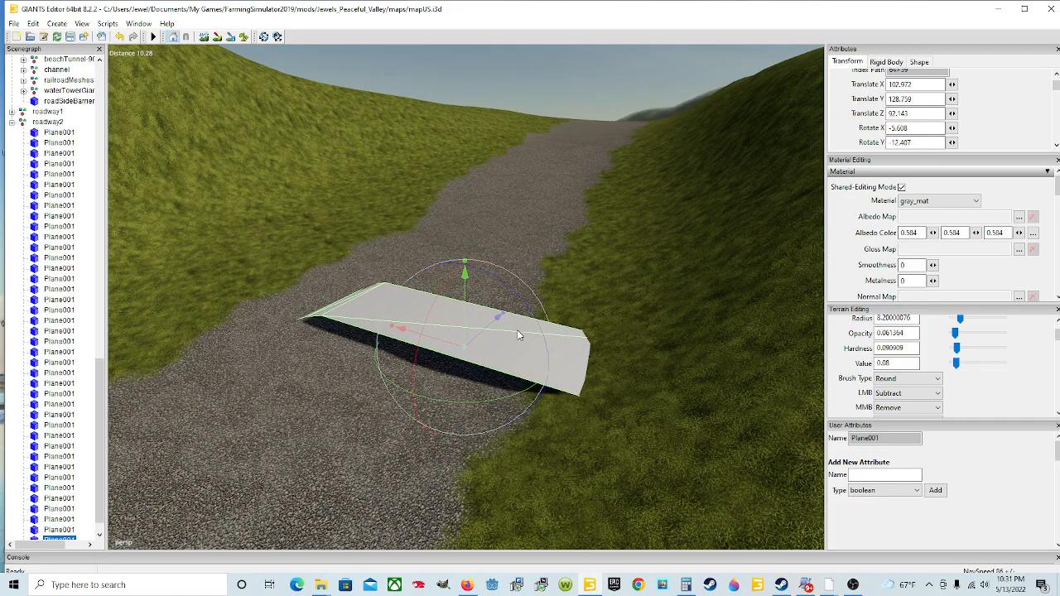
left_click_drag(433, 337, 522, 382)
scroll(454, 378, "down", 3)
scroll(454, 377, "down", 5)
scroll(443, 328, "up", 4)
scroll(469, 379, "down", 6)
scroll(504, 400, "down", 3)
scroll(485, 386, "up", 6)
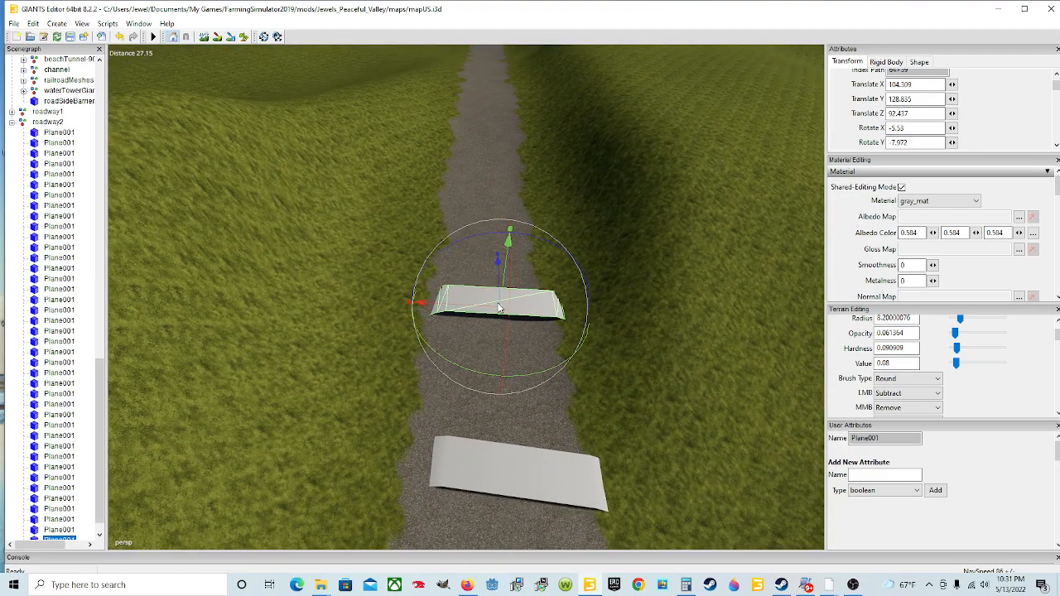
Tilt the copy to about Rotate X -8.9 and settle it on the road at about X 104.4, Y 128.68, Z 92.5
left_click_drag(485, 306, 492, 306)
scroll(495, 310, "up", 6)
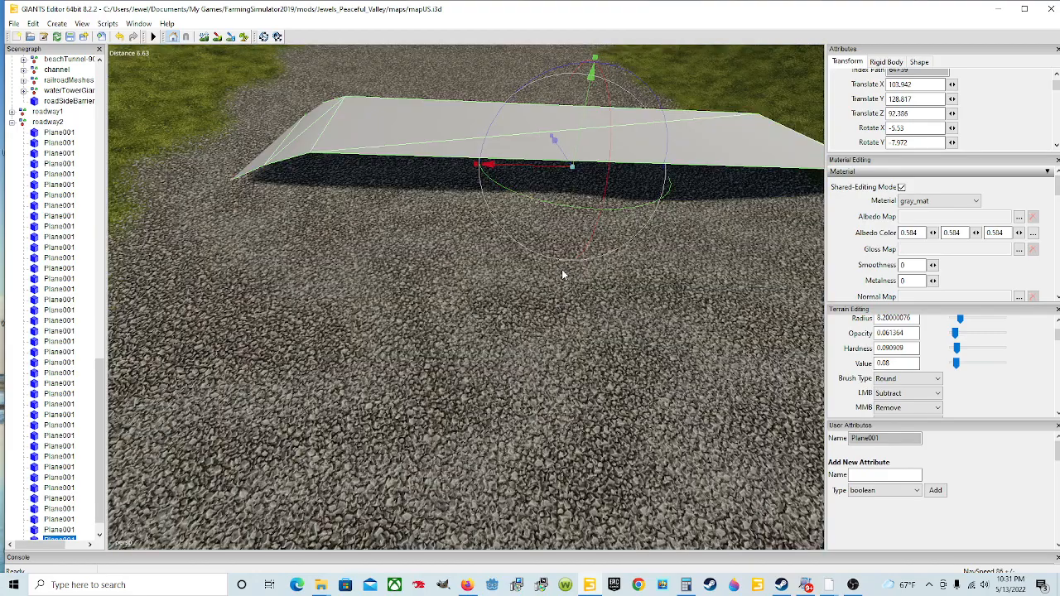
left_click_drag(563, 270, 532, 262, "alt")
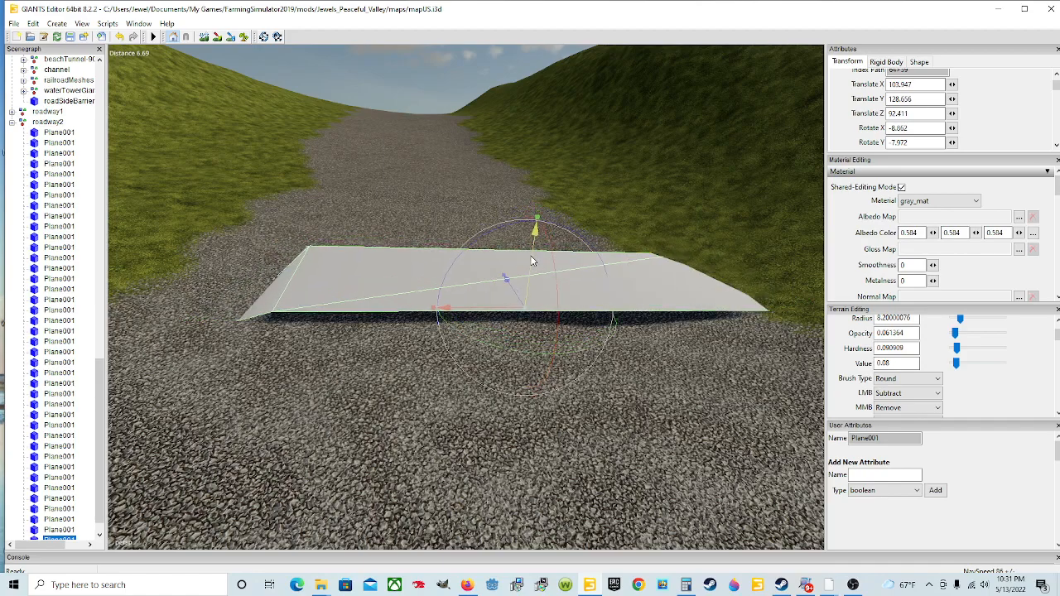
left_click_drag(476, 240, 477, 243)
left_click_drag(499, 310, 462, 318)
Duplicate the plane, move the copy further up the road and raise it to about X 102.6, Y 131.85, Z 104.6
scroll(471, 317, "down", 5)
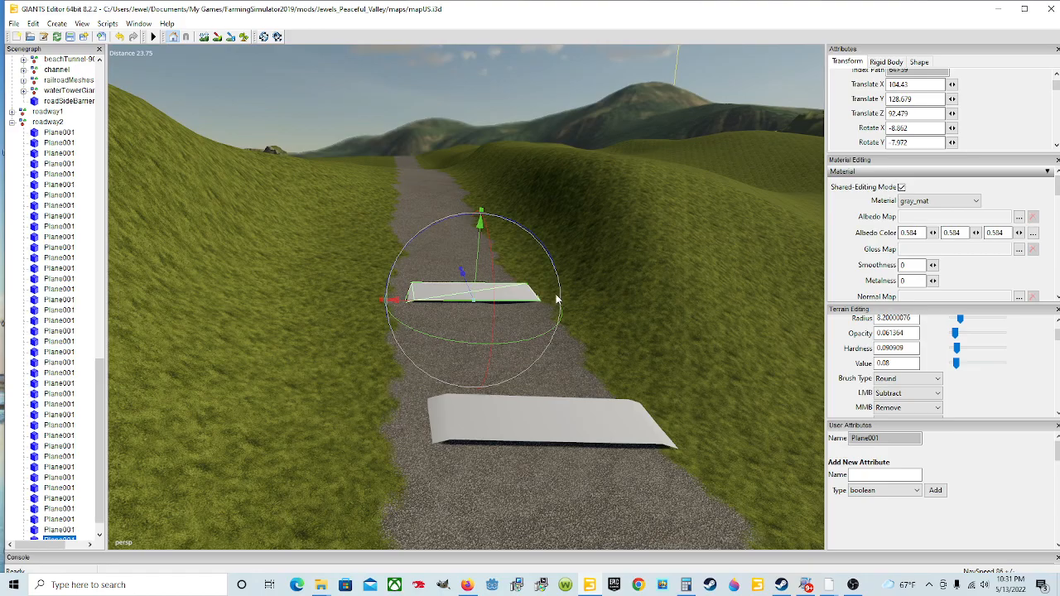
left_click_drag(518, 331, 537, 303, "alt")
scroll(538, 303, "down", 3)
scroll(522, 298, "up", 5)
left_click_drag(617, 307, 504, 370, "alt")
key("ctrl+d")
left_click_drag(535, 408, 629, 385, "alt")
left_click_drag(478, 331, 422, 116)
left_click_drag(474, 172, 482, 104)
scroll(482, 163, "up", 3)
left_click_drag(464, 197, 451, 237, "alt")
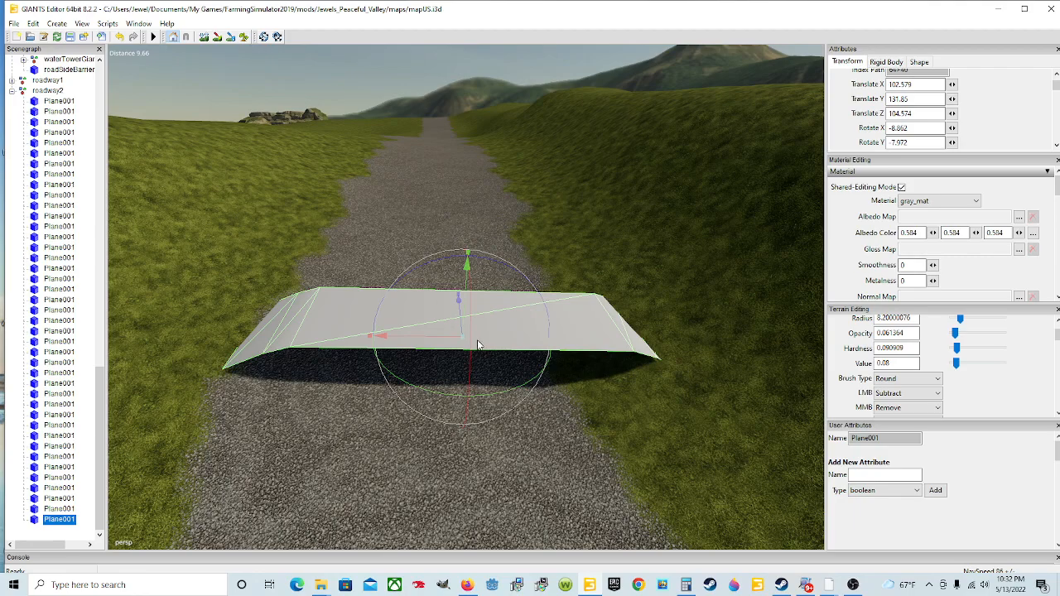
Center the copy at about X 103.4, Z 104.8, lower it to about 131.45 and tilt it to about Rotate X -13.8
left_click_drag(475, 348, 413, 353)
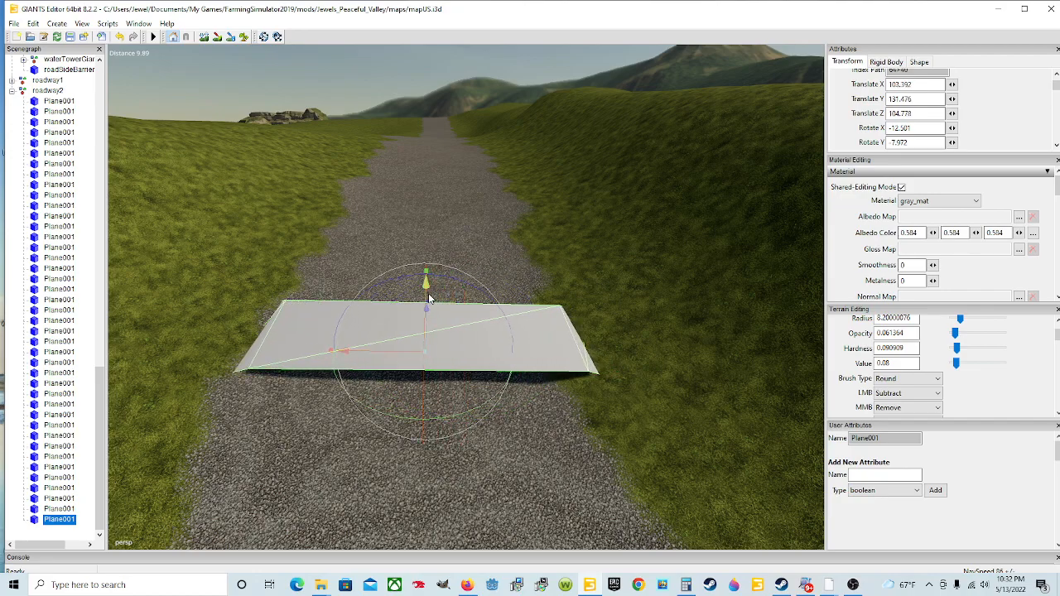
left_click_drag(429, 298, 428, 296)
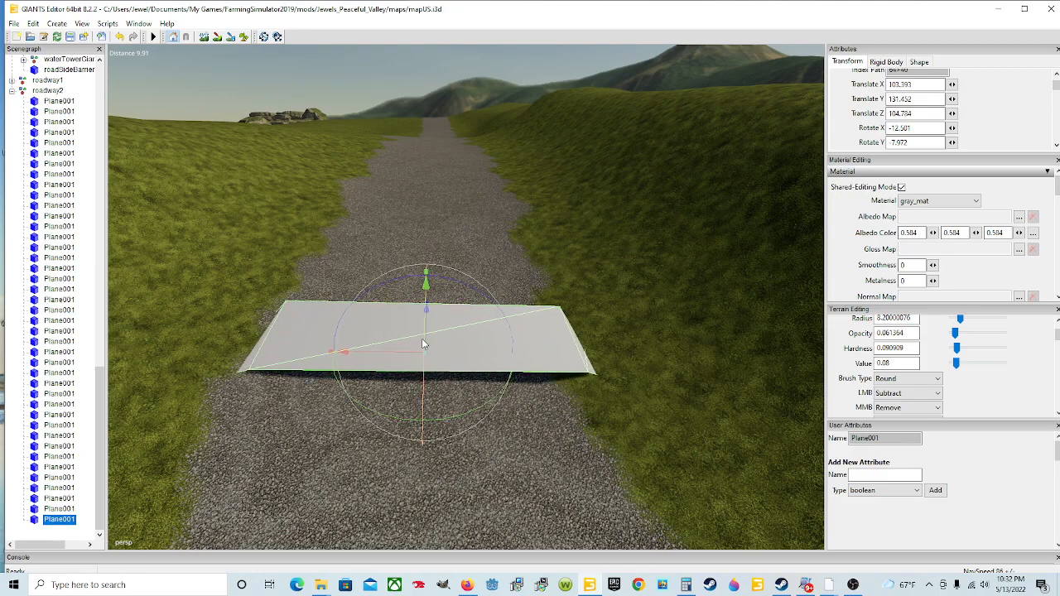
left_click_drag(423, 343, 470, 299)
scroll(454, 352, "up", 4)
scroll(467, 302, "down", 4)
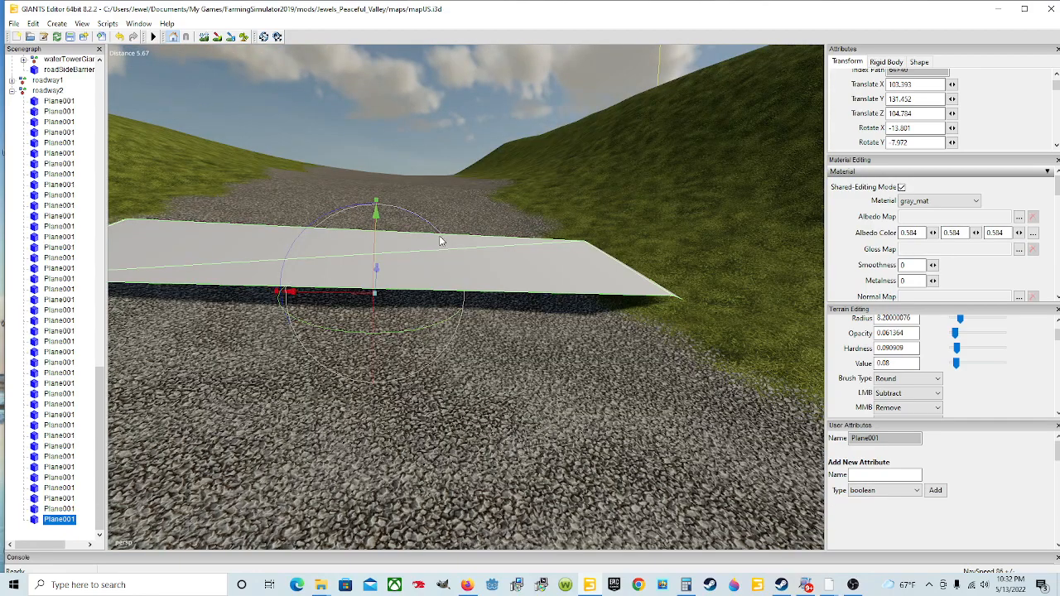
Tilt the plane to about Rotate X -14.6, Rotate Y -5.8 and settle it on the road at about Y 131.43, Z 104.79
left_click_drag(439, 241, 462, 243)
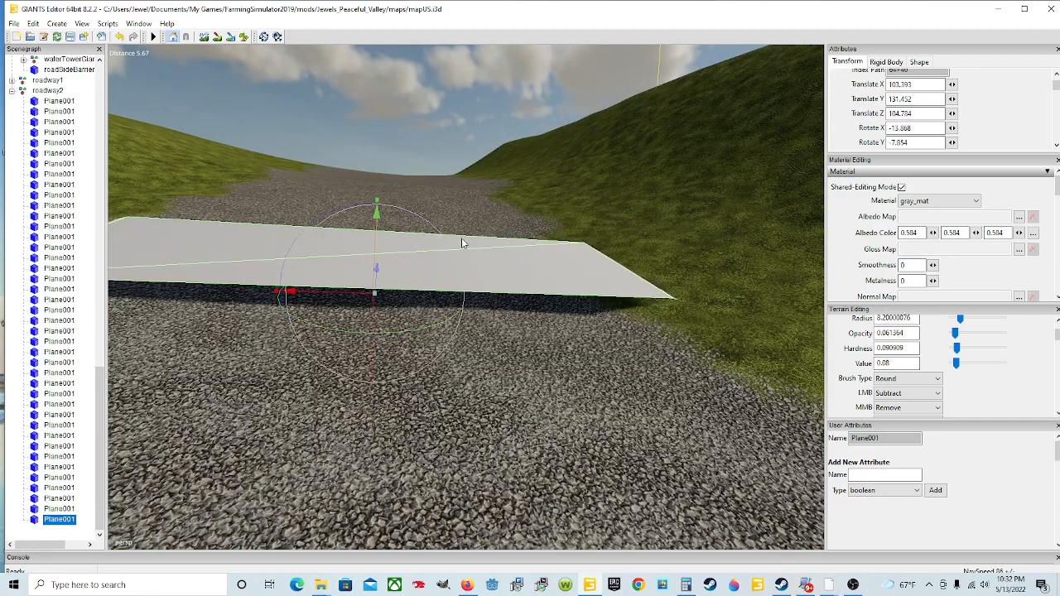
scroll(462, 244, "down", 3)
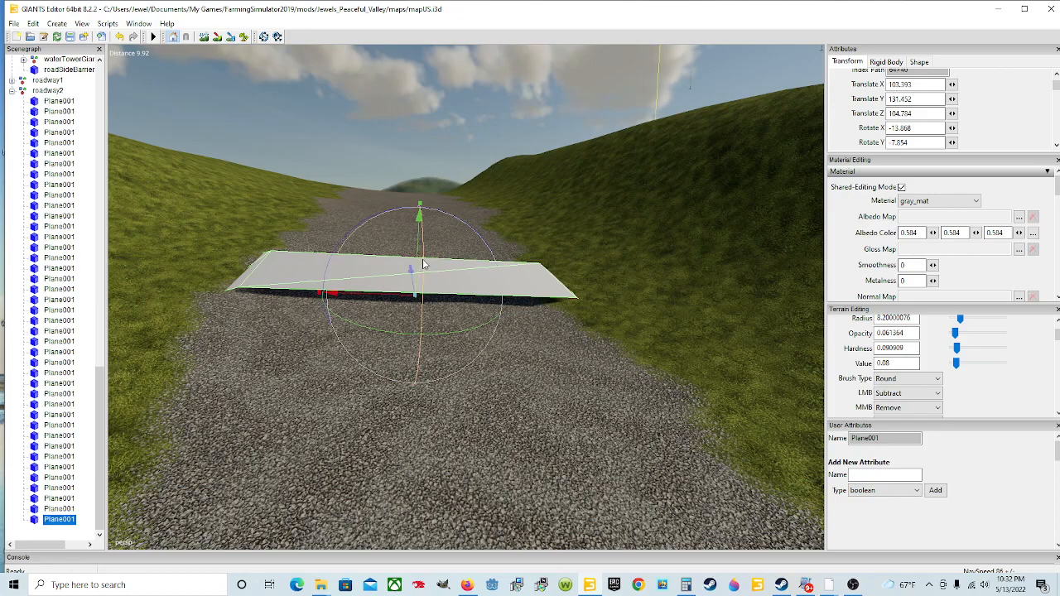
left_click_drag(422, 264, 422, 266)
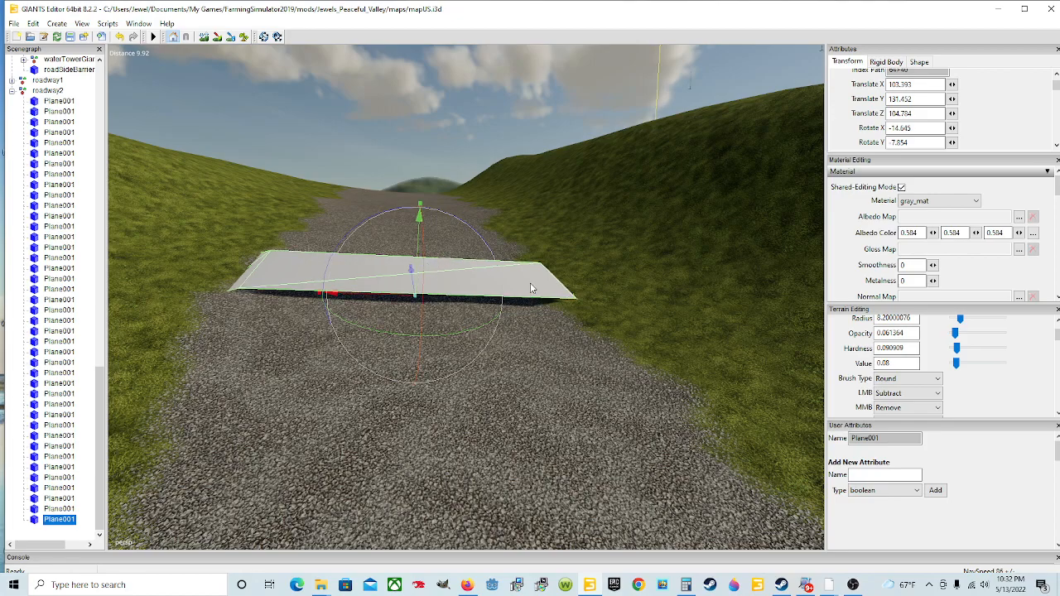
left_click_drag(417, 251, 417, 252)
left_click_drag(566, 296, 194, 317, "alt")
scroll(553, 271, "up", 3)
Duplicate the plane, move the copy up the road to about X 101.5, Y 134.83, Z 121.8 and tilt it to about Rotate X -12.2
left_click_drag(564, 335, 521, 299, "alt")
scroll(449, 355, "down", 5)
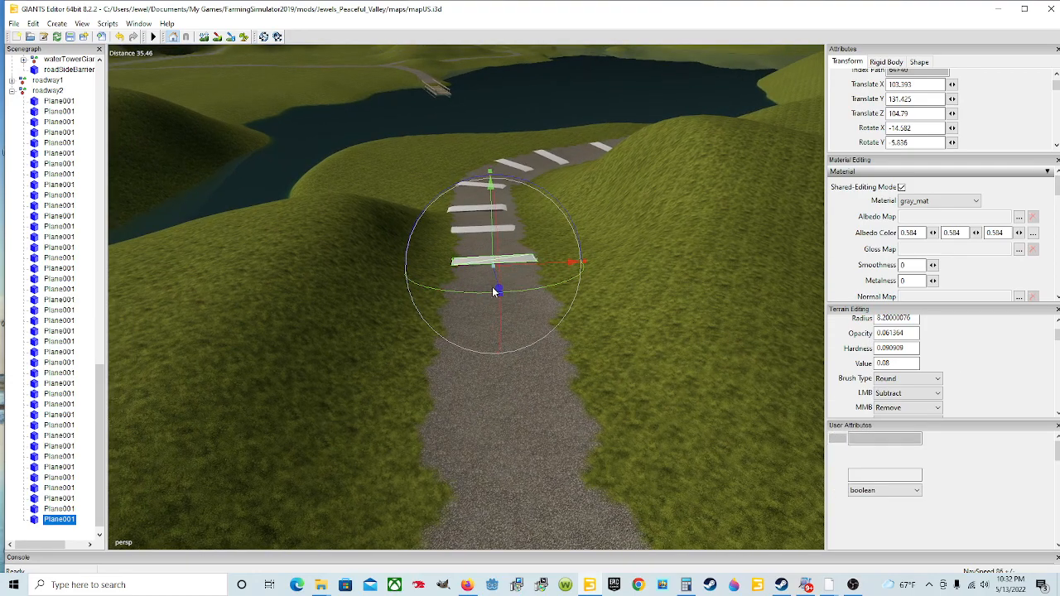
key("ctrl+d")
left_click_drag(498, 290, 515, 580)
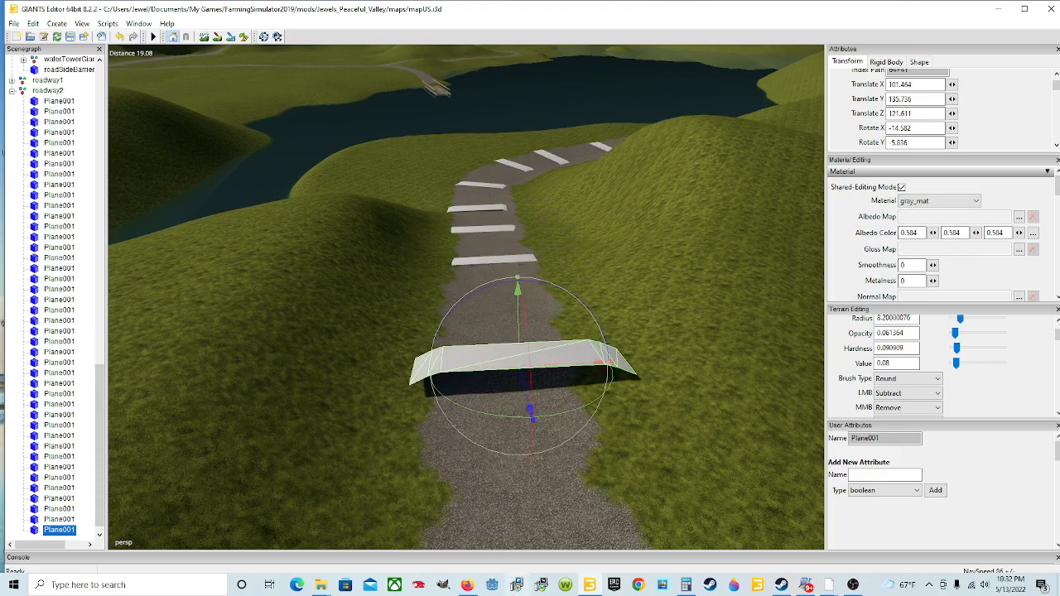
left_click_drag(513, 402, 531, 380)
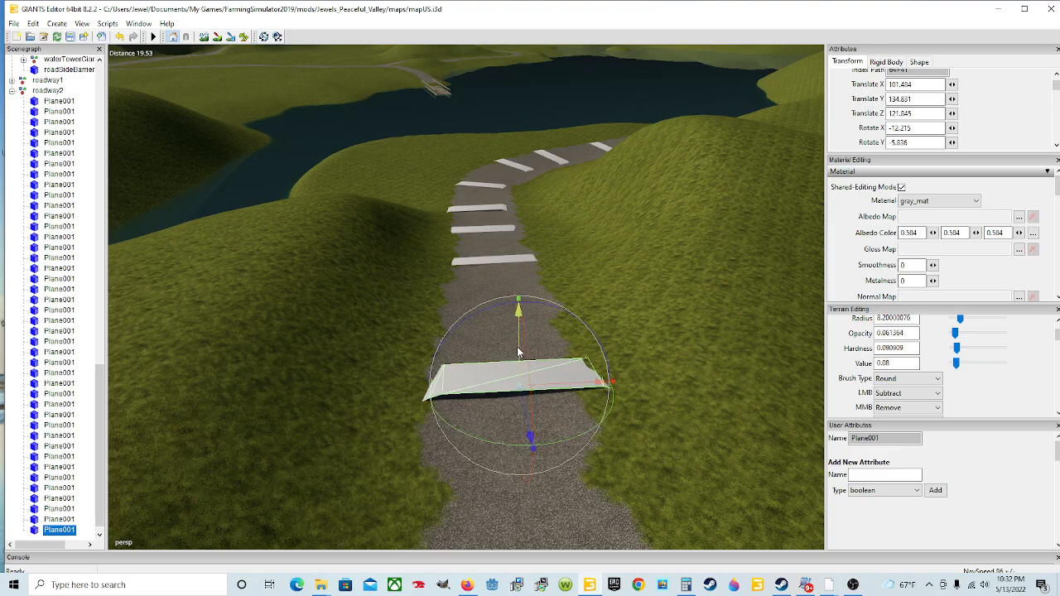
Flatten the copy's tilt to about Rotate X -8.8 and turn it to about Rotate Y -5.4
left_click_drag(463, 310, 472, 323)
left_click_drag(524, 356, 816, 379)
scroll(534, 394, "up", 2)
scroll(535, 393, "up", 3)
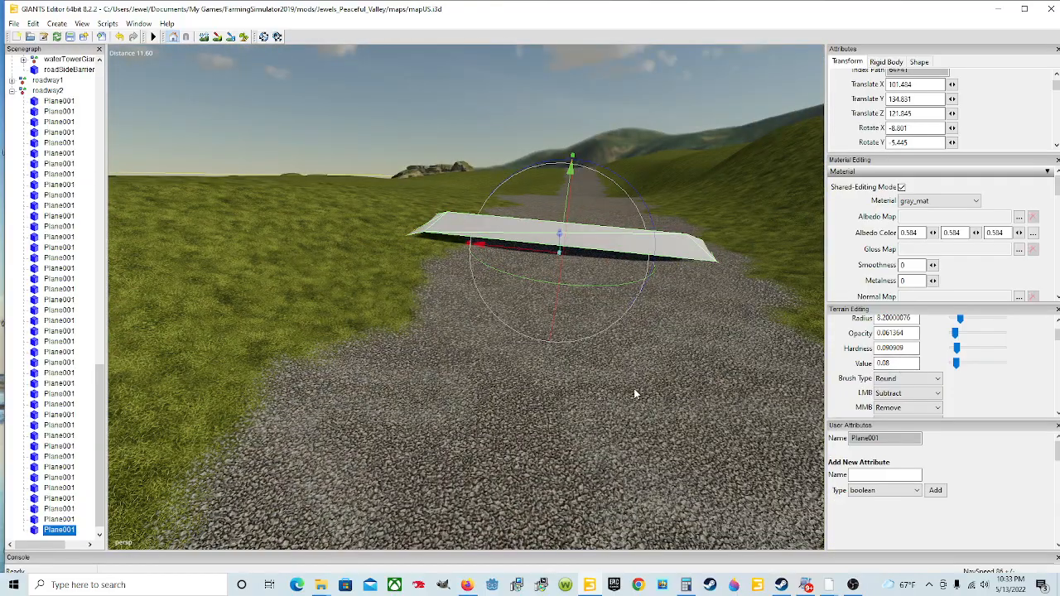
Duplicate the plane and move the copy further along the road to about X 99.5, Y 135.3, Z 142.6
scroll(635, 394, "down", 3)
left_click_drag(643, 395, 694, 397, "alt")
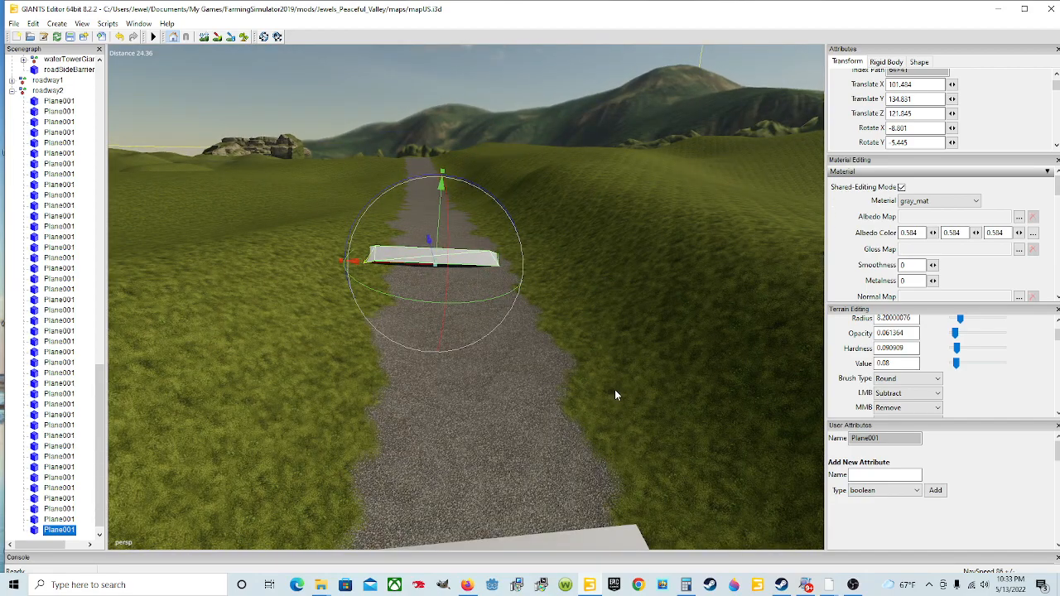
key("ctrl+d")
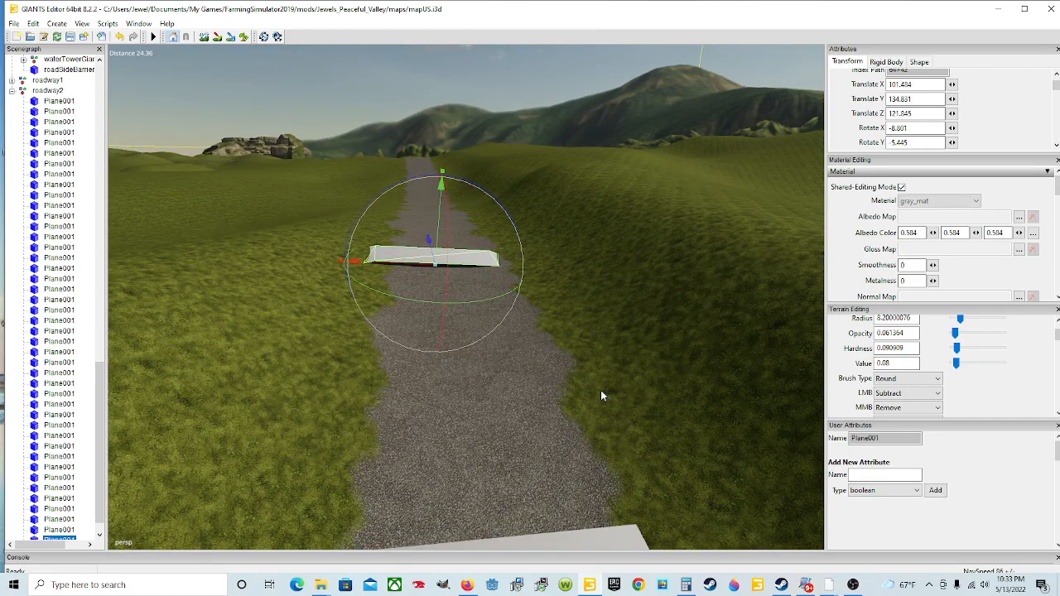
left_click_drag(488, 336, 575, 358, "alt")
scroll(497, 278, "up", 4)
scroll(395, 372, "down", 3)
left_click_drag(510, 316, 512, 348)
scroll(512, 348, "up", 6)
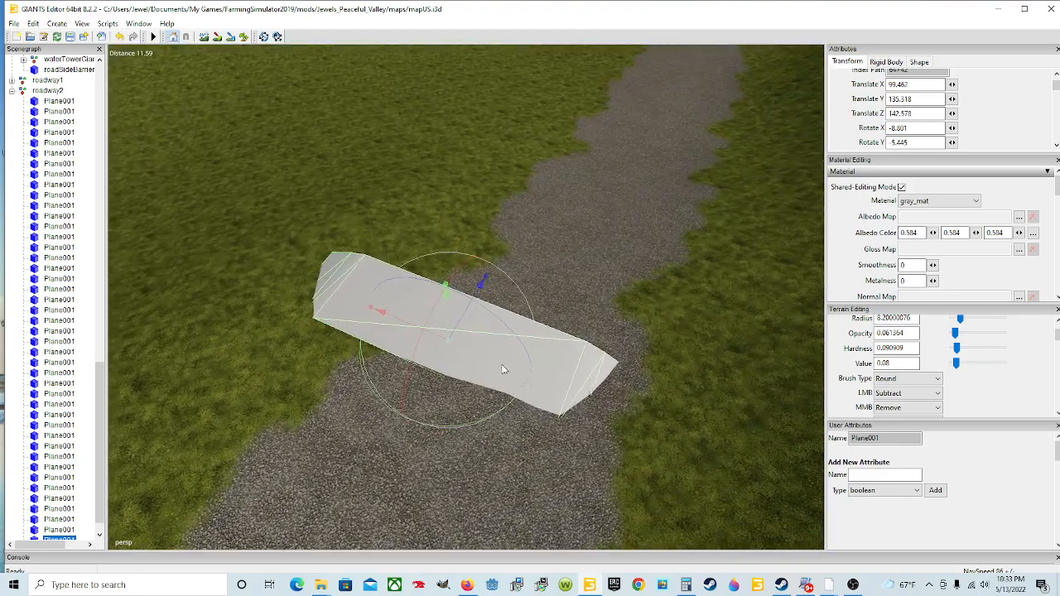
Tilt the copy to about Rotate X 4.6 and center it on the road at about X 98.0, Y 135.2, Z 142.4
left_click_drag(409, 372, 493, 365)
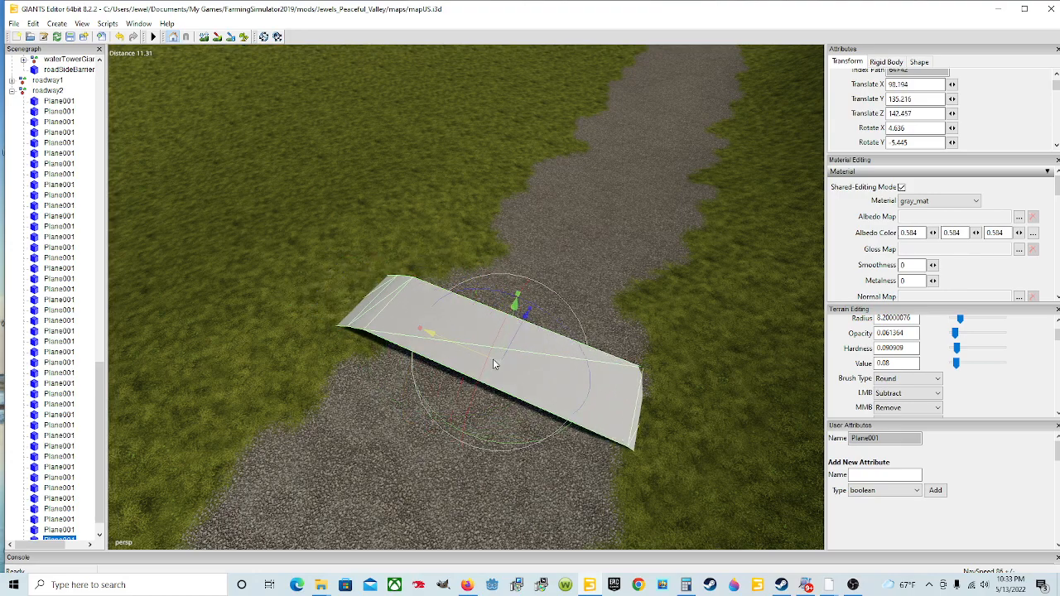
scroll(493, 364, "down", 4)
scroll(464, 354, "up", 5)
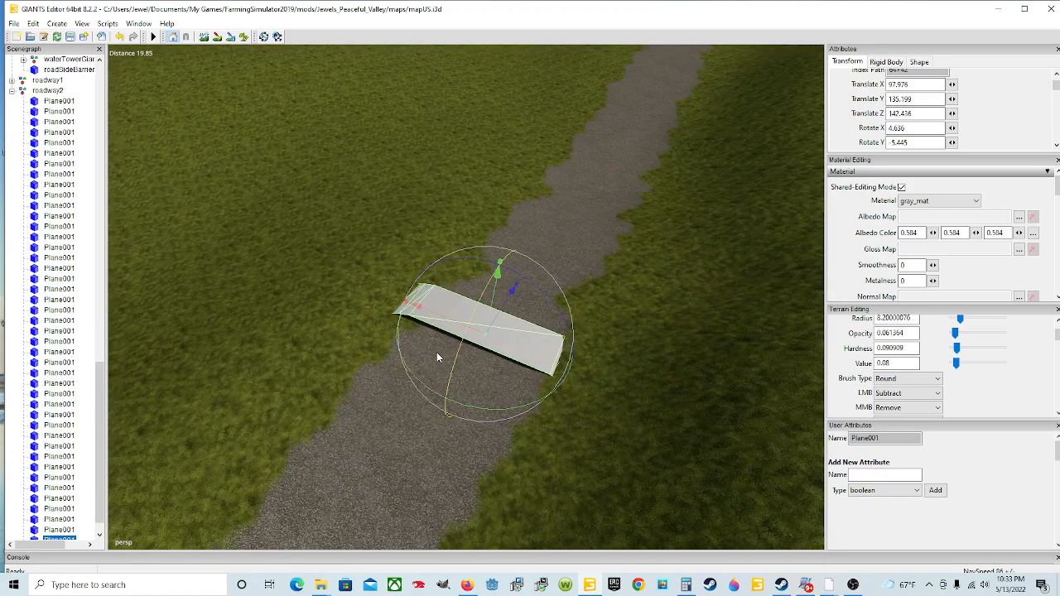
left_click_drag(489, 271, 489, 276)
Fine-tune the copy's orientation to about Rotate X 4.7 and Rotate Y -5.2
left_click_drag(527, 317, 286, 325, "alt")
scroll(560, 303, "up", 5)
scroll(431, 344, "down", 6)
left_click_drag(433, 335, 450, 351, "alt")
scroll(622, 354, "up", 4)
left_click_drag(497, 297, 495, 287)
left_click_drag(432, 224, 479, 291)
Duplicate the plane and move the copy along the gravel road to about X 96.8, Y 134.48, Z 155.1
scroll(428, 233, "down", 3)
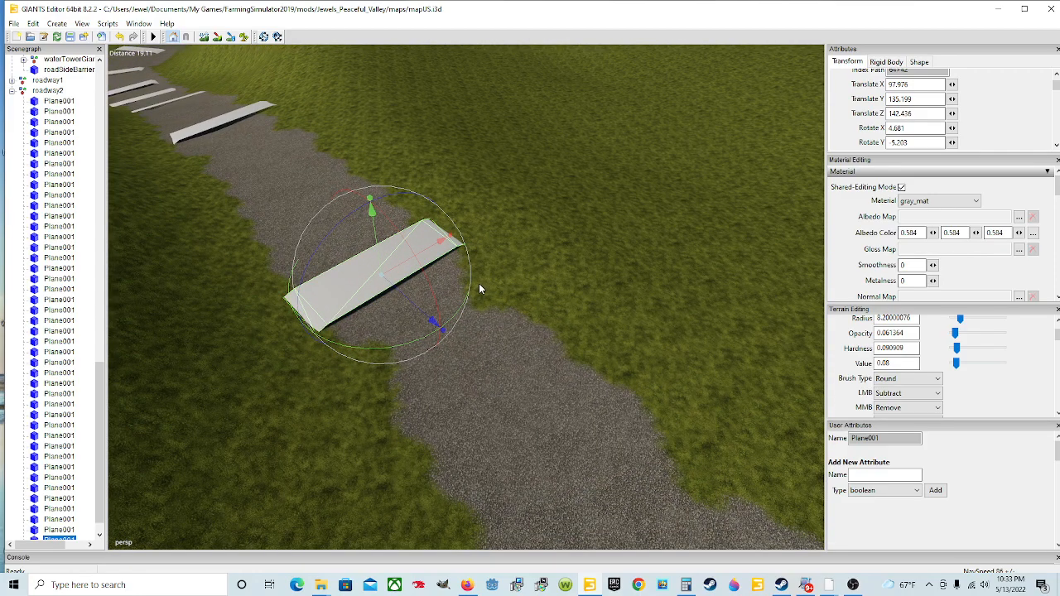
left_click_drag(432, 322, 670, 477)
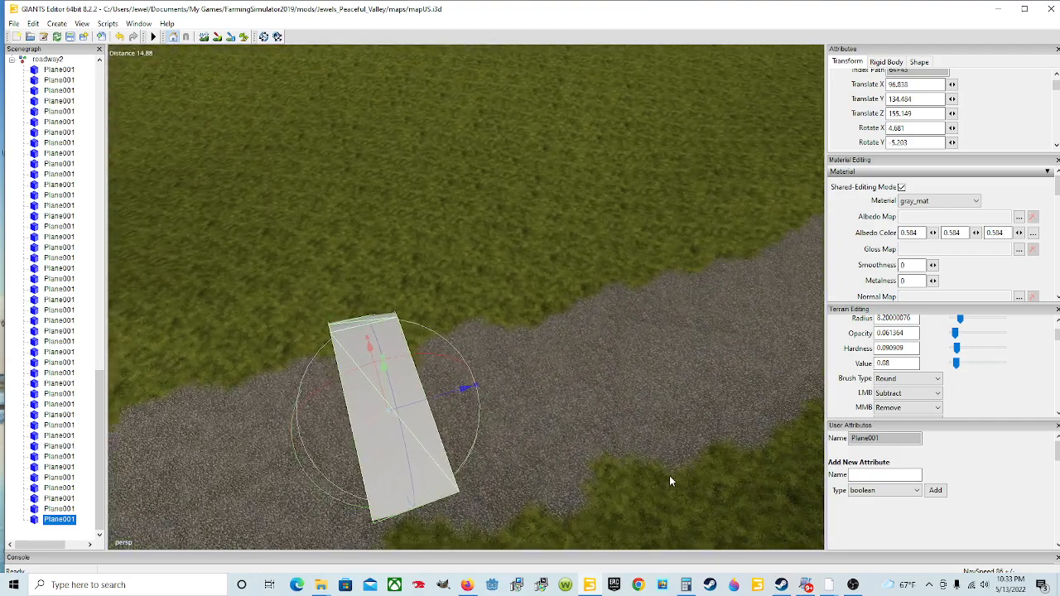
scroll(669, 475, "up", 5)
scroll(555, 437, "down", 3)
left_click_drag(555, 437, 442, 462, "alt")
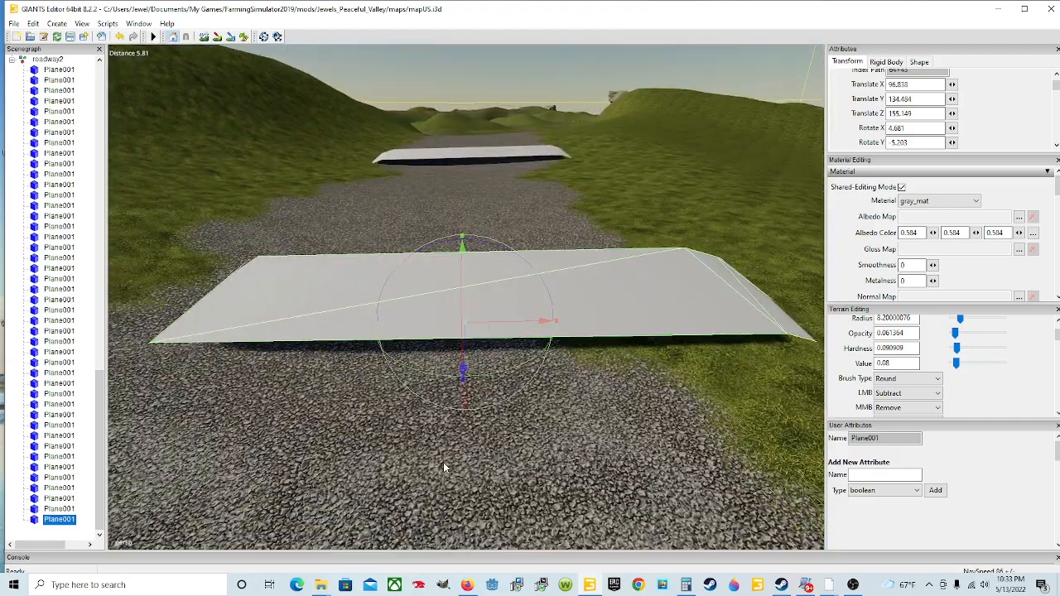
left_click_drag(464, 360, 467, 389)
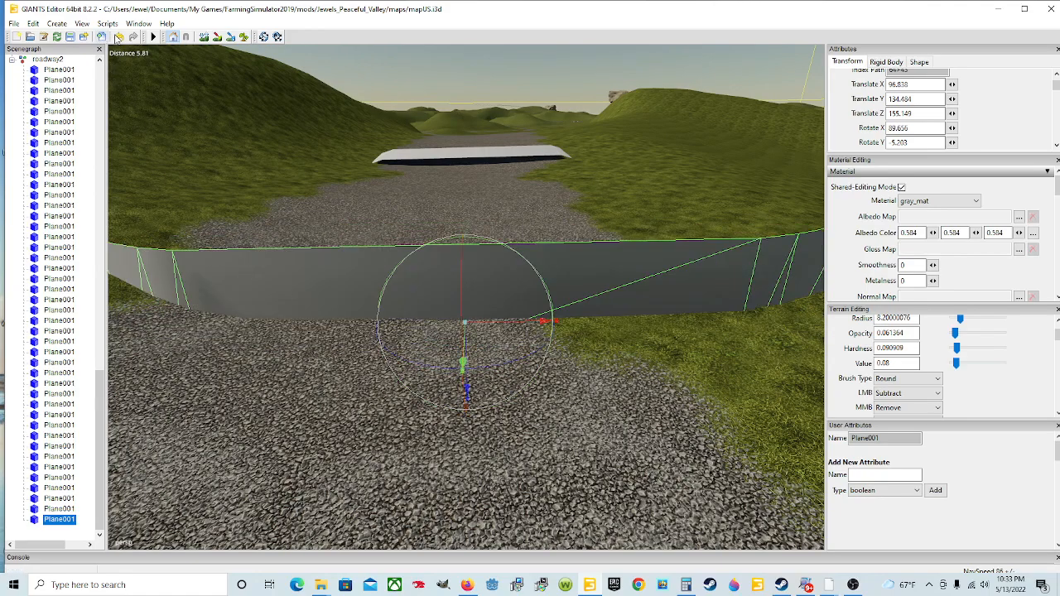
left_click(120, 37)
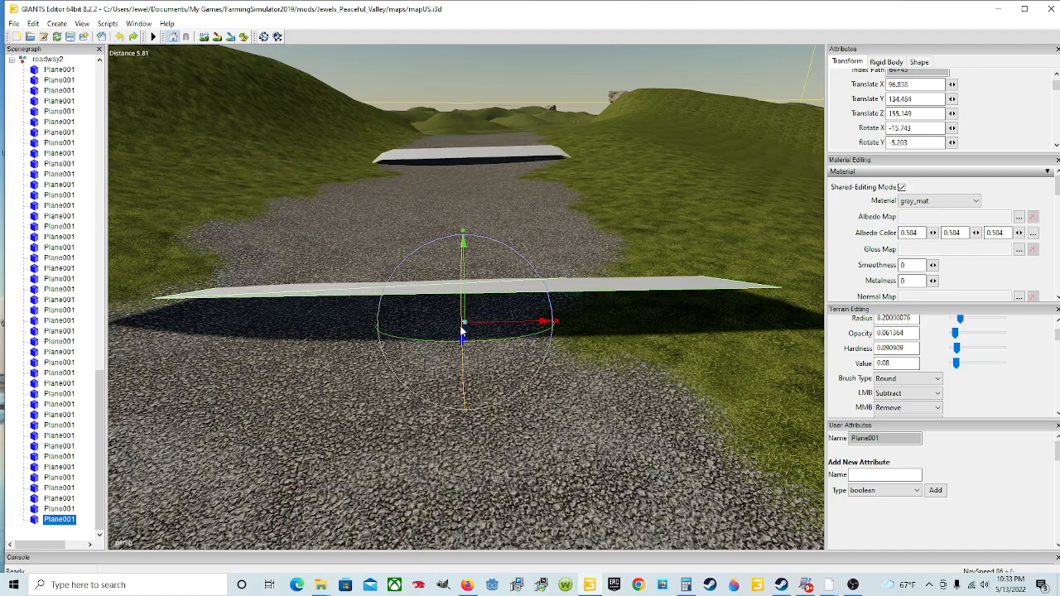
left_click_drag(460, 320, 225, 174)
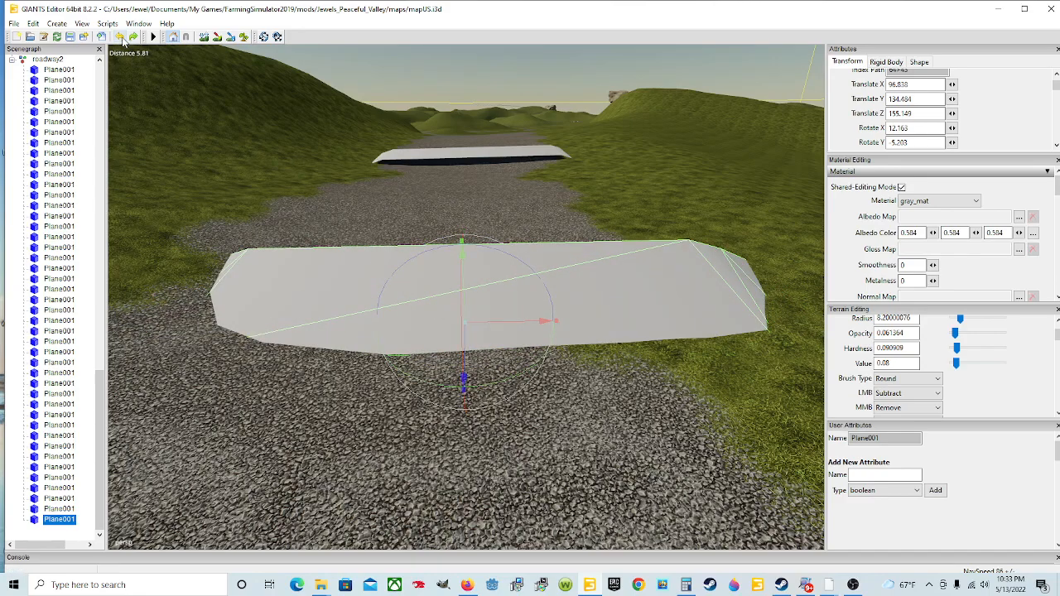
left_click(120, 39)
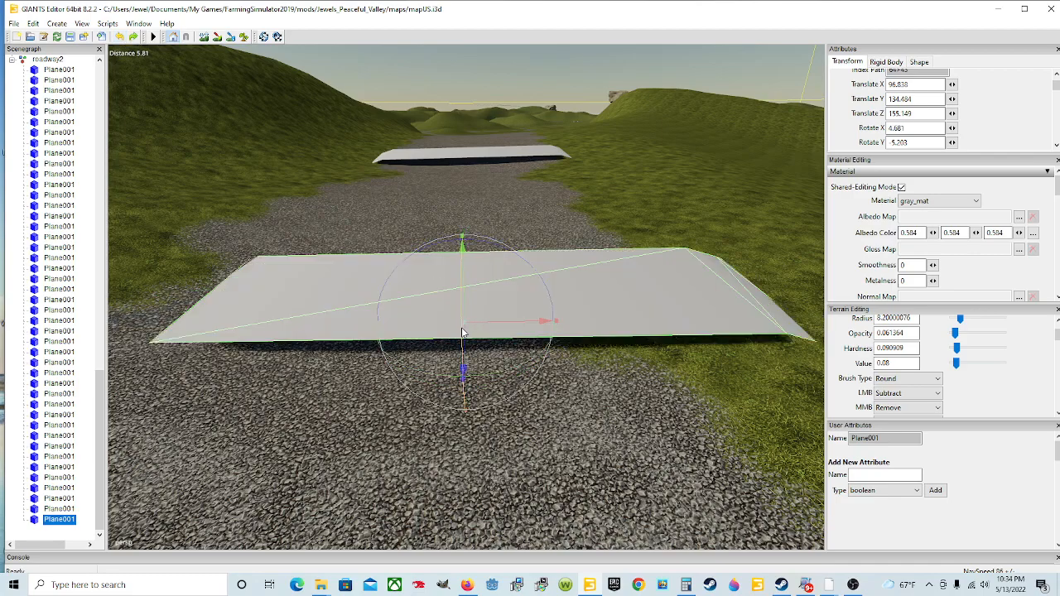
Tilt the copy to about Rotate X 4.1, Rotate Y -5.1 and shift it sideways to about X 96.98, Z 155.16
left_click_drag(462, 332, 464, 334)
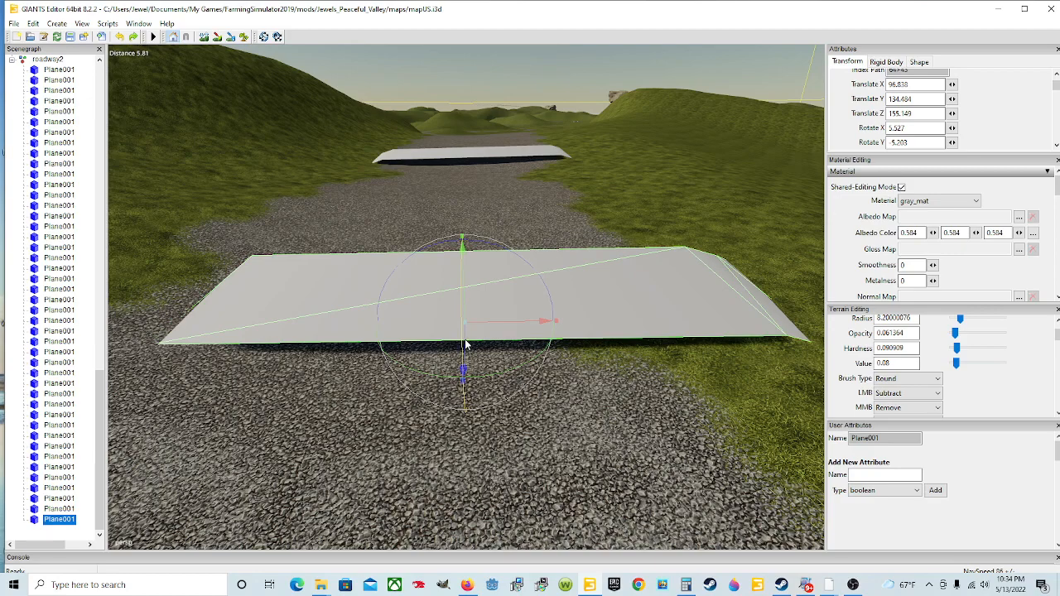
left_click_drag(462, 348, 462, 344)
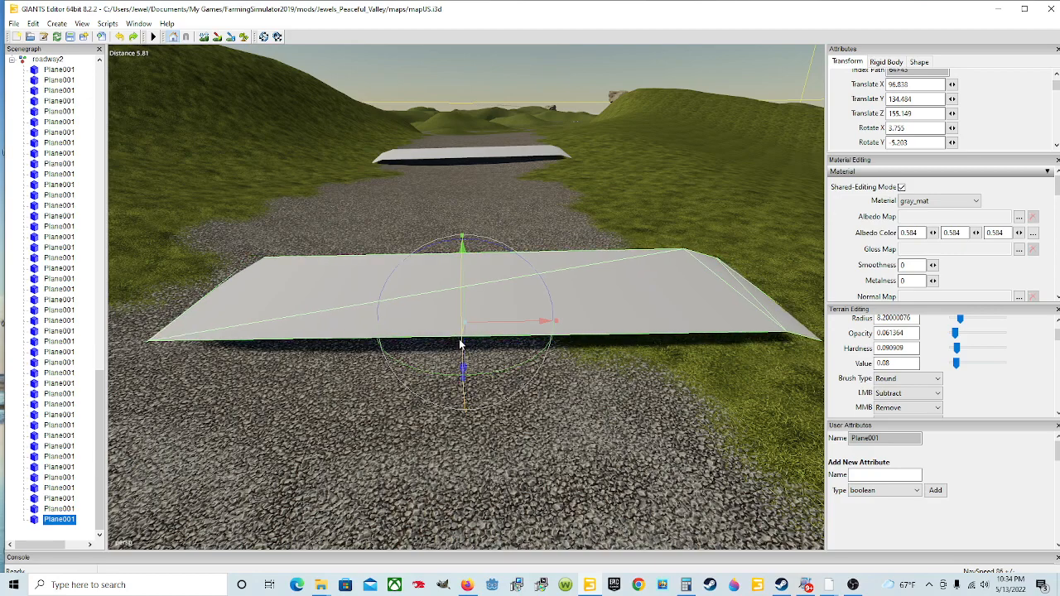
left_click_drag(519, 321, 532, 338)
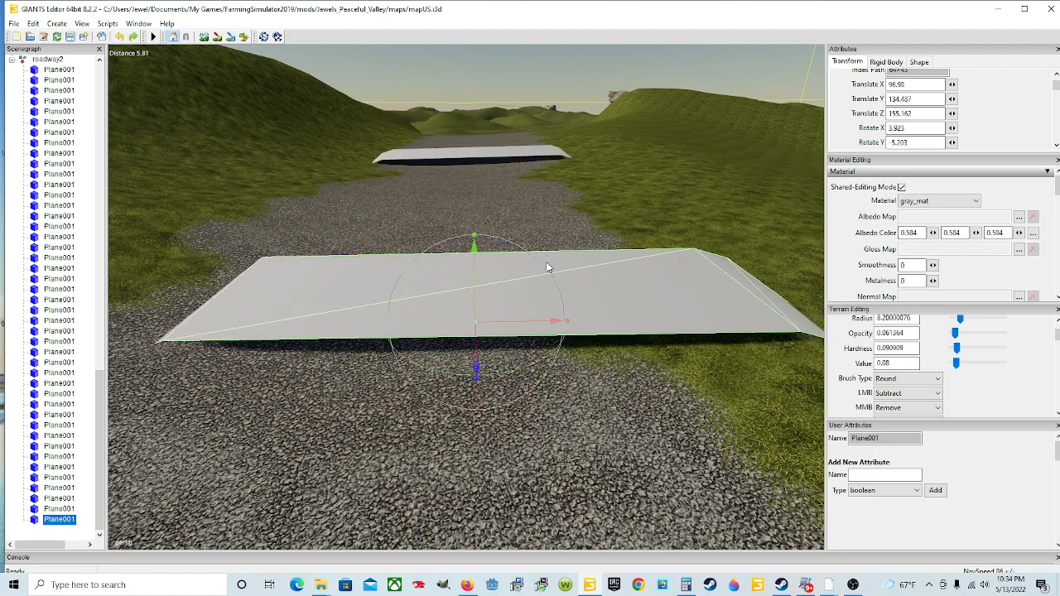
left_click_drag(532, 265, 534, 264)
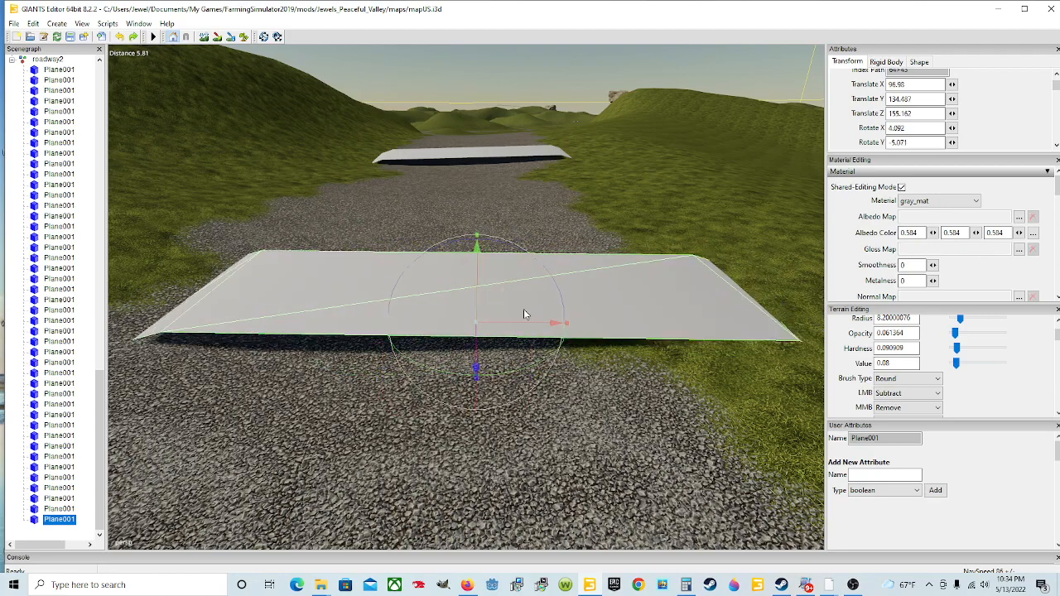
Shift the copy to about X 96.1, Y 134.54, Z 155.09 and orient it to about Rotate X 2.9, Rotate Y -9.7
left_click_drag(558, 324, 575, 355)
scroll(542, 335, "down", 5)
left_click_drag(476, 335, 462, 237)
scroll(471, 336, "down", 3)
scroll(439, 319, "up", 5)
left_click_drag(516, 354, 544, 292, "alt")
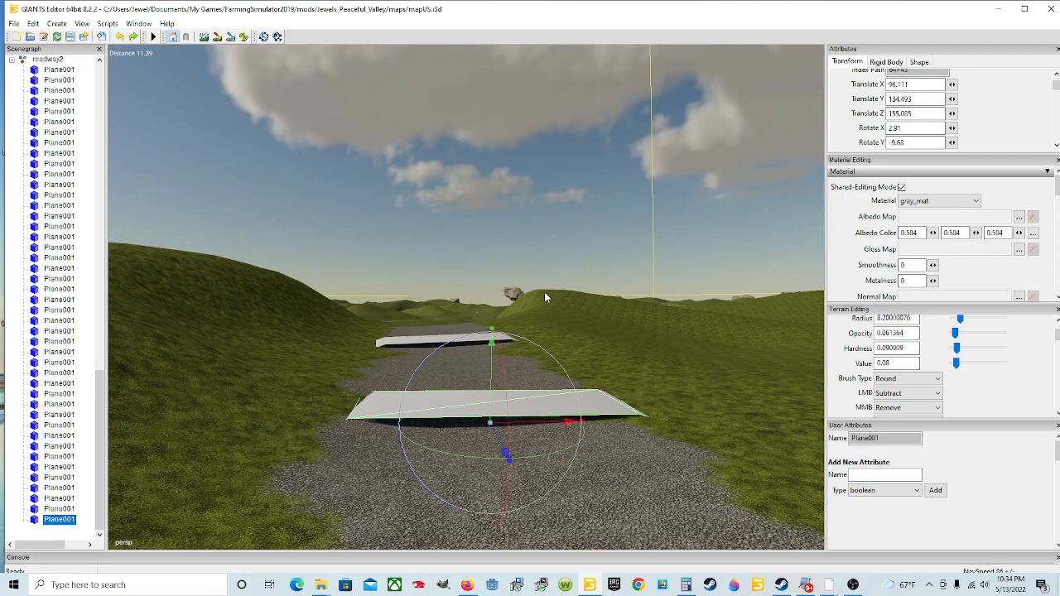
left_click_drag(491, 375, 492, 372)
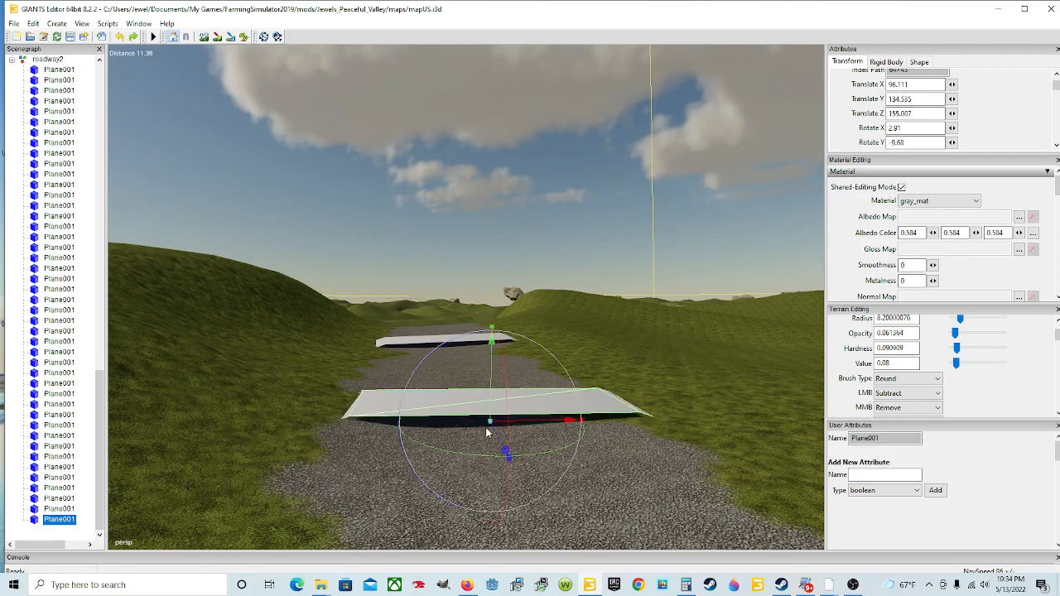
Duplicate the plane, move the copy further along the road and raise it to about X 92.5, Y 136.08, Z 176.2
scroll(492, 435, "up", 1)
left_click_drag(505, 439, 351, 436, "alt")
scroll(516, 418, "up", 3)
scroll(350, 437, "down", 3)
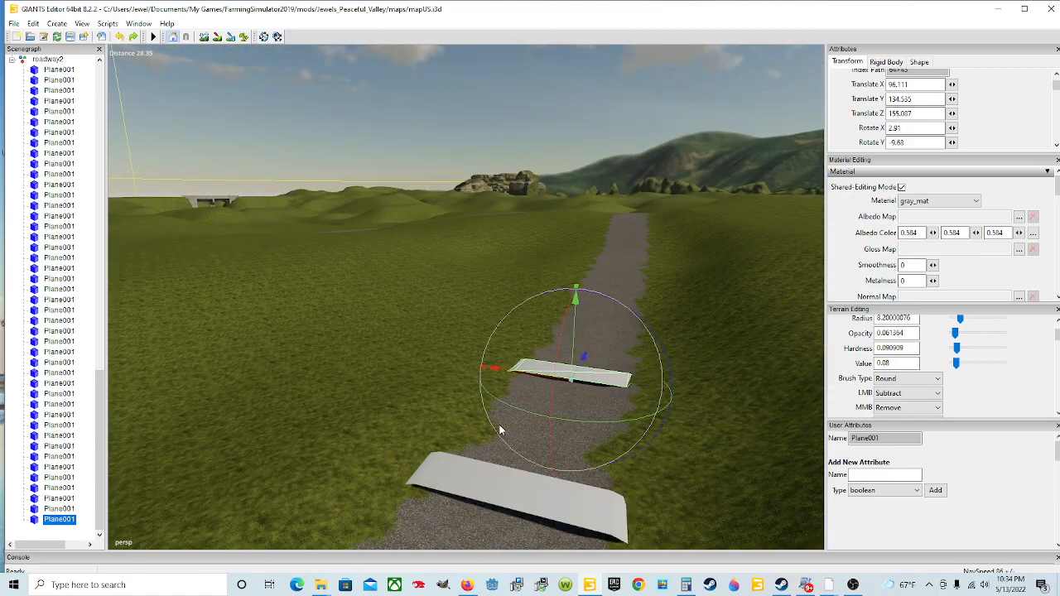
left_click_drag(499, 430, 530, 456, "alt")
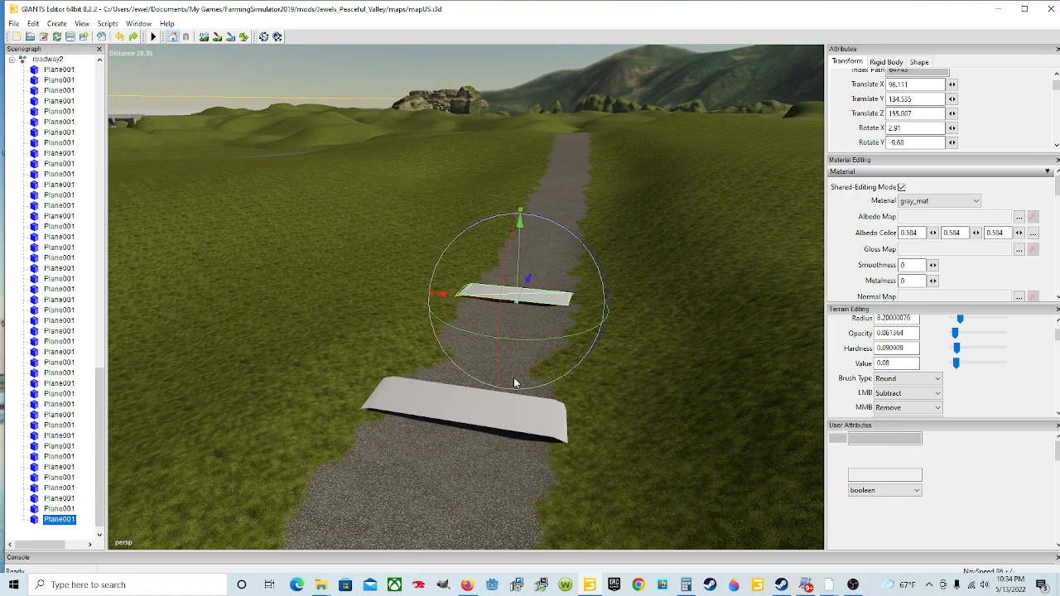
key("ctrl+d")
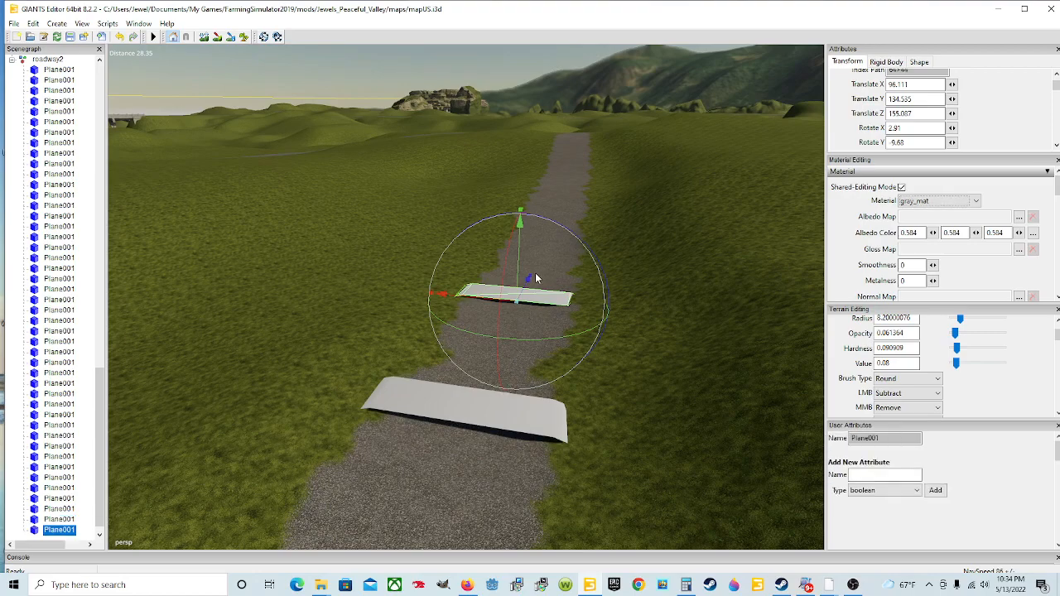
left_click_drag(536, 278, 650, 66)
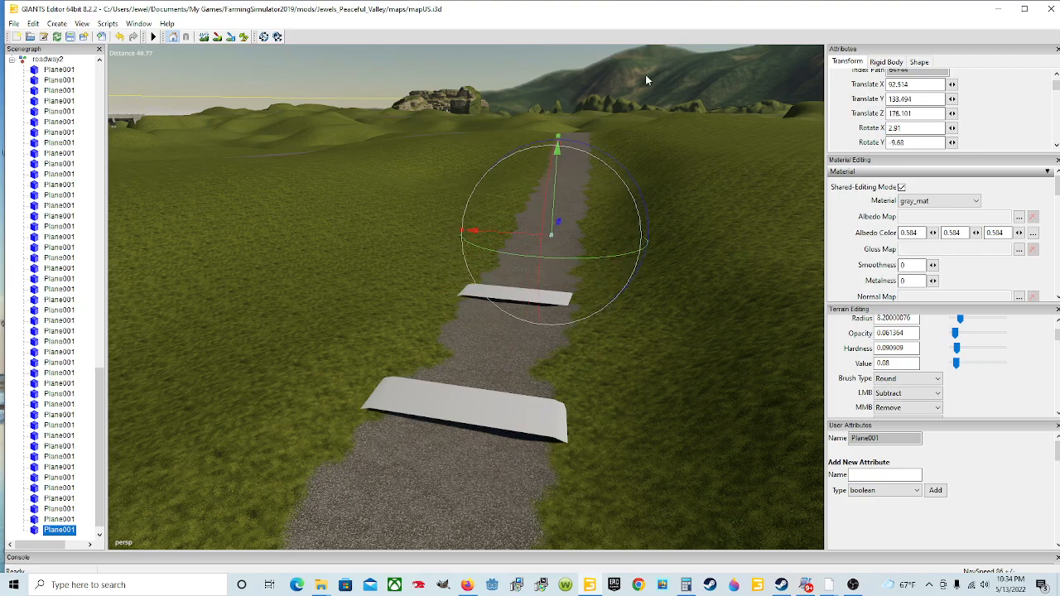
left_click_drag(555, 188, 637, 351)
Lower the copy to about Y 135.93 and tilt it to about Rotate X -4.9, Rotate Y -9.7 to match the road
scroll(579, 200, "up", 4)
scroll(631, 251, "up", 3)
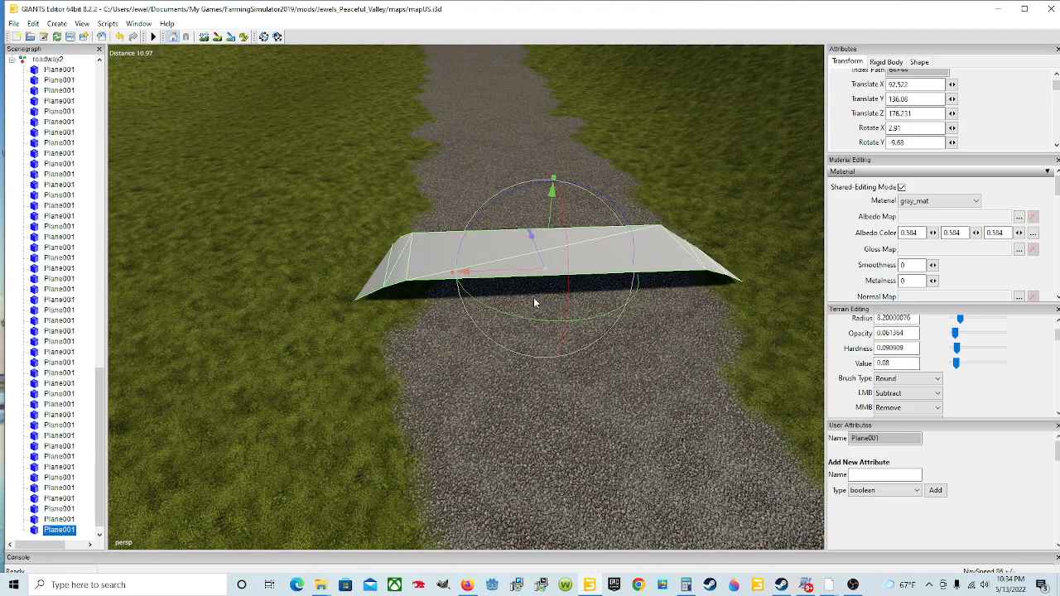
left_click_drag(574, 270, 570, 275)
left_click_drag(555, 232, 569, 260)
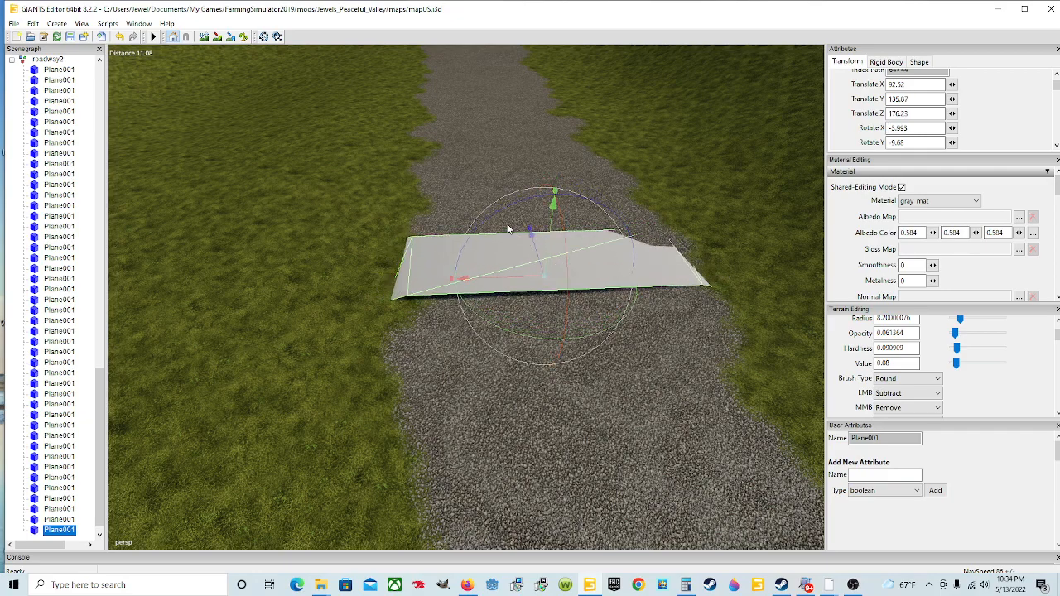
left_click_drag(497, 219, 387, 284)
scroll(602, 251, "up", 6)
Duplicate the plane and move the copy further along the road to about X 90.4, Y 137.06, Z 188.6
scroll(316, 270, "down", 4)
scroll(421, 267, "down", 4)
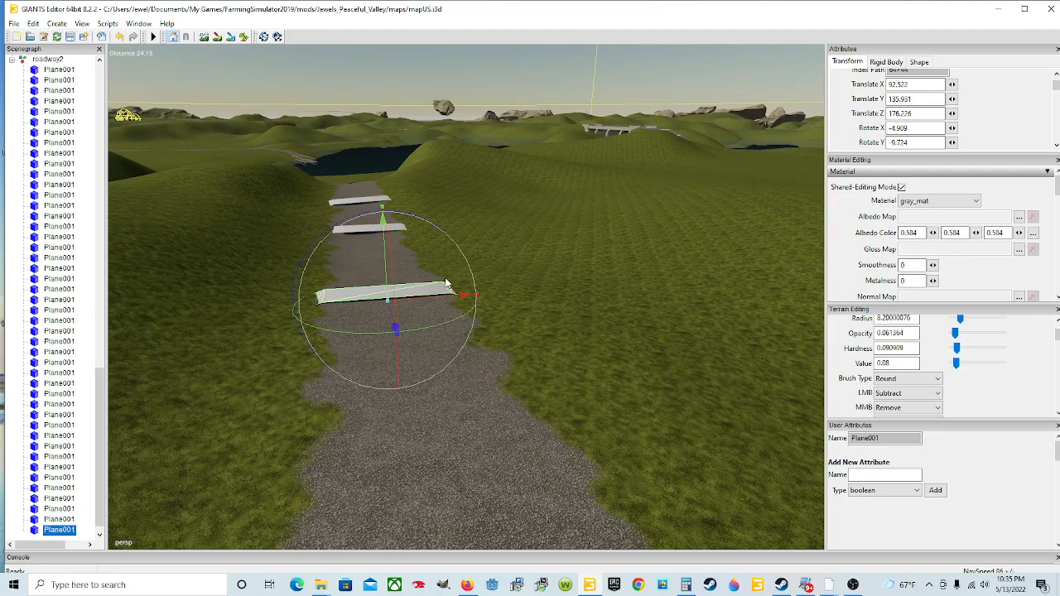
key("ctrl+d")
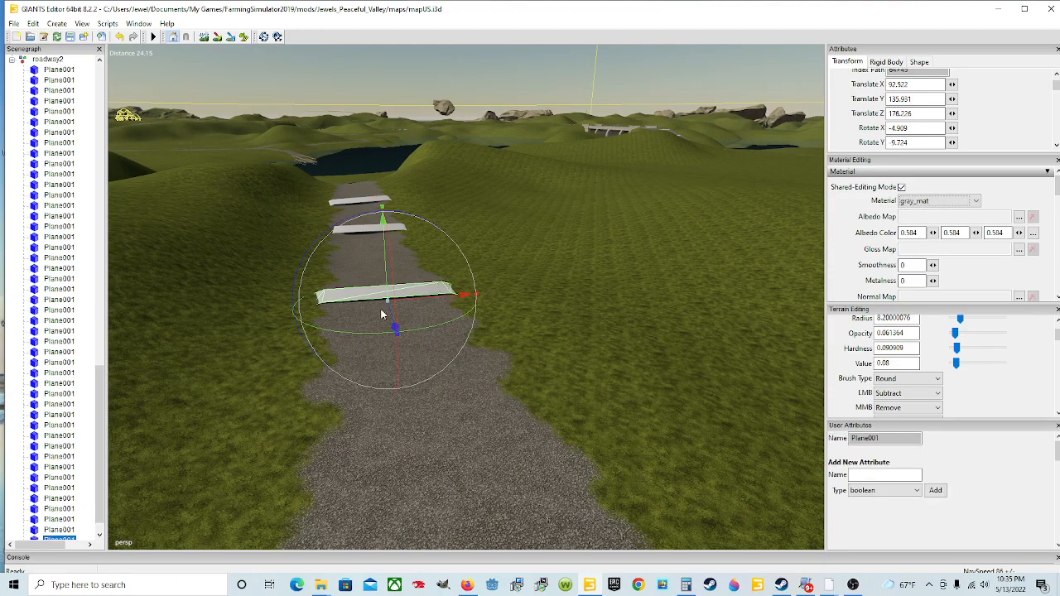
left_click_drag(393, 324, 442, 488)
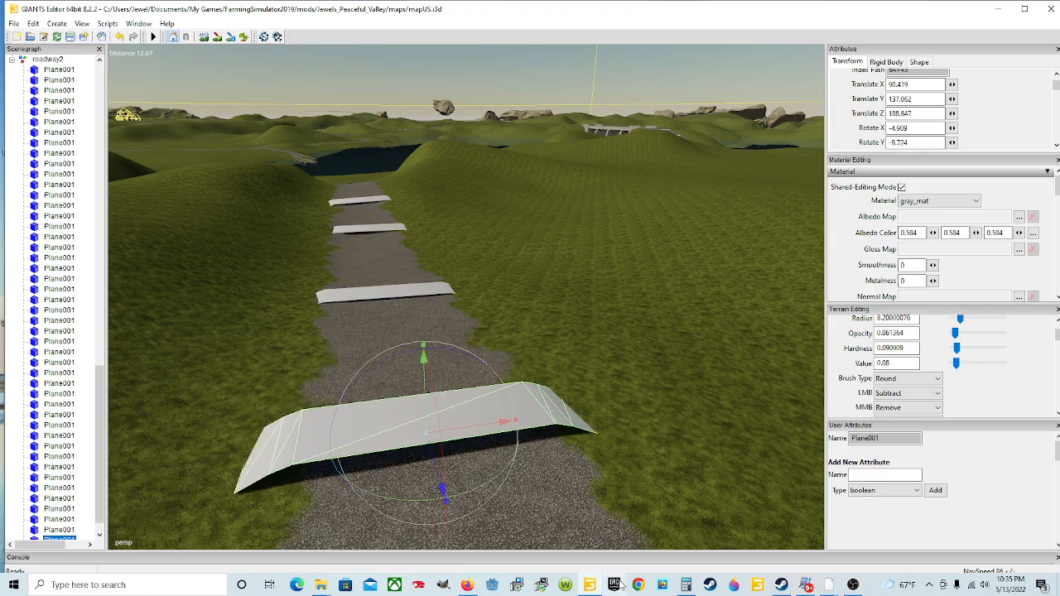
left_click_drag(473, 212, 467, 258, "alt")
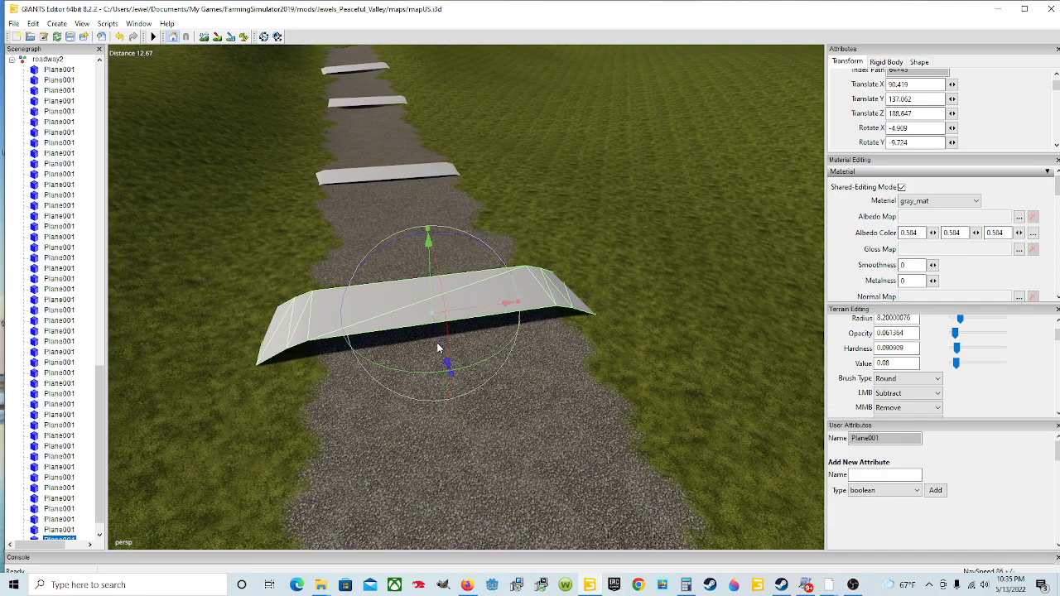
Shift the copy to about X 89.97, Y 136.79, Z 191.26 and tilt it to about Rotate X -2.8, Rotate Y -9.7
left_click_drag(443, 348, 451, 425)
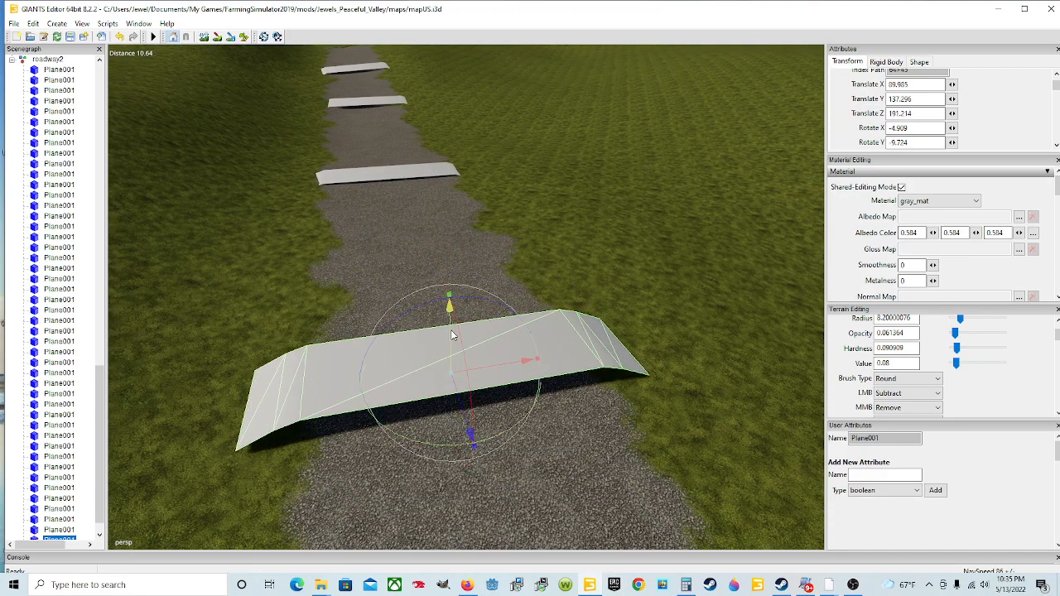
left_click_drag(457, 347, 457, 358)
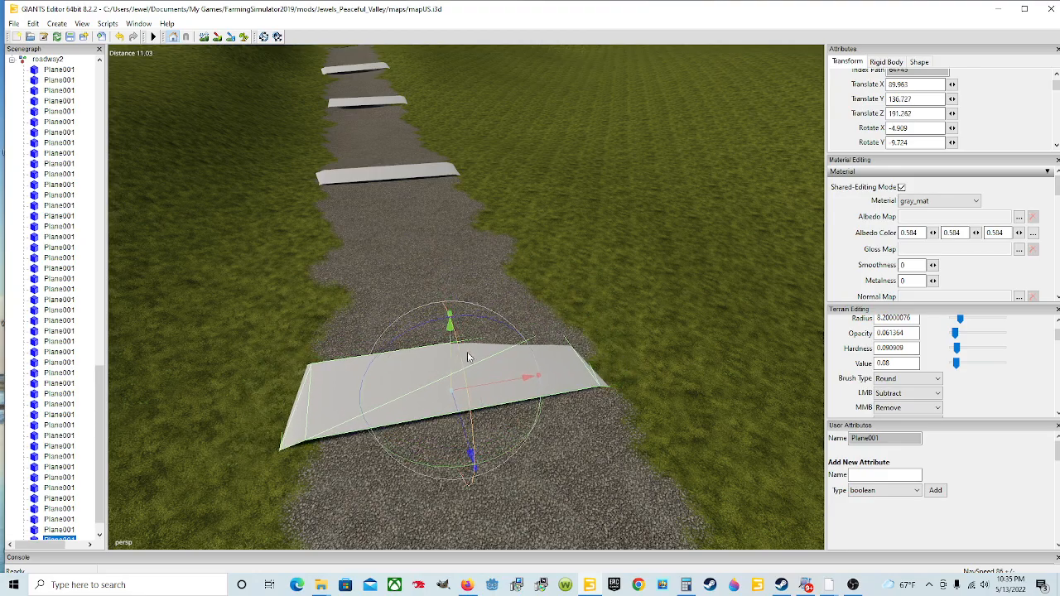
left_click_drag(556, 343, 532, 310, "alt")
scroll(559, 398, "up", 2)
scroll(560, 397, "down", 1)
scroll(533, 310, "down", 1)
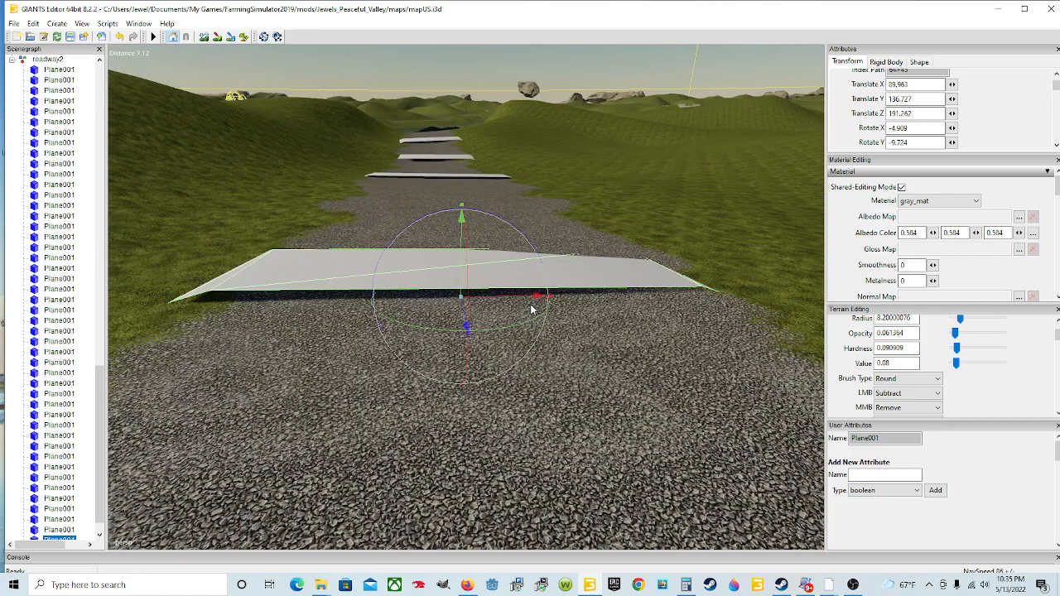
left_click_drag(495, 220, 468, 278)
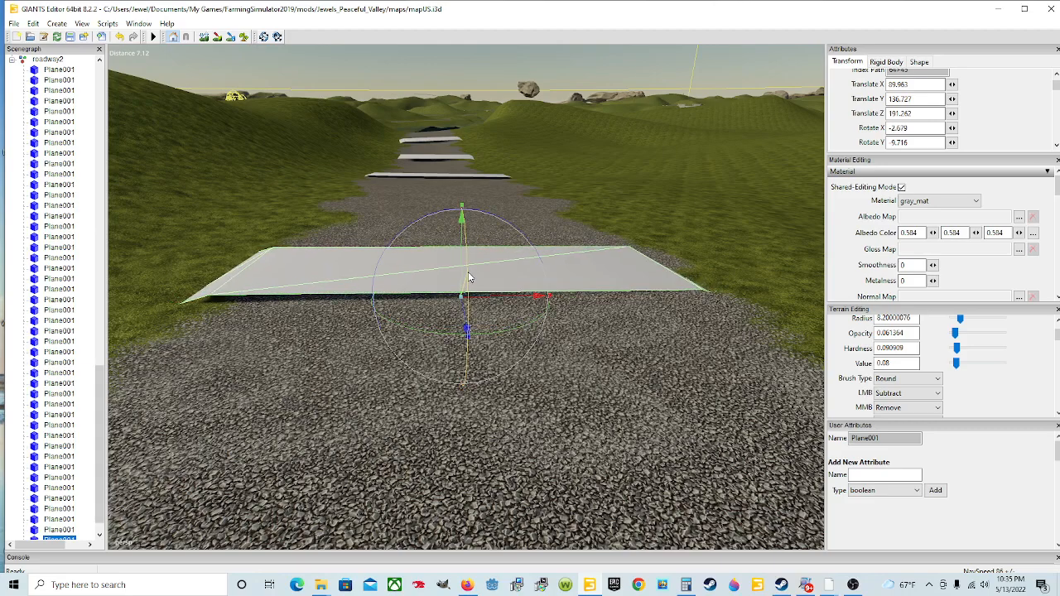
left_click_drag(426, 225, 462, 246)
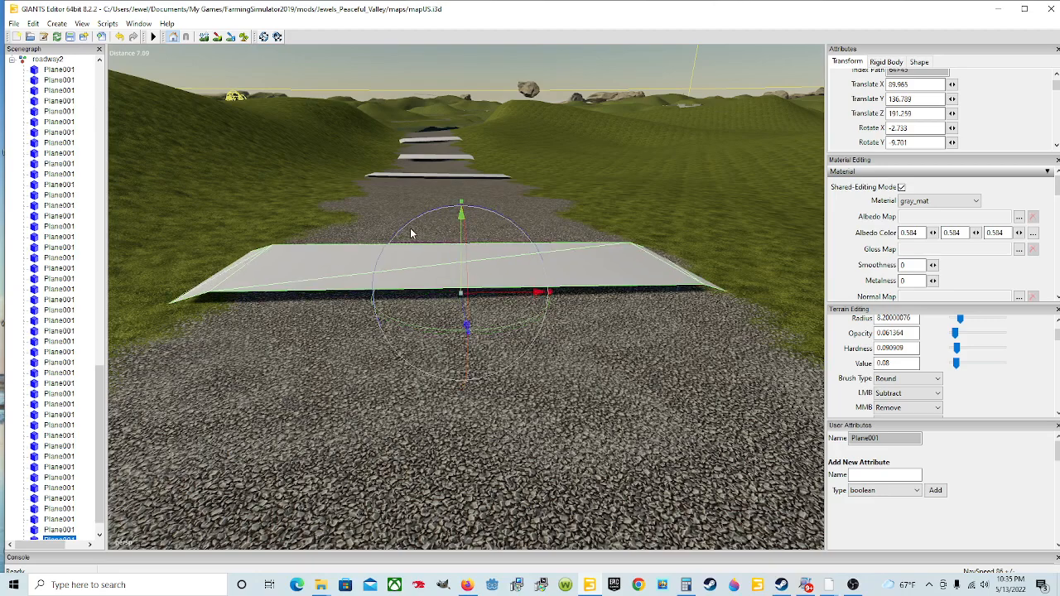
left_click_drag(403, 237, 469, 239)
Duplicate the plane, move the copy further along the road to about X 88.1, Y 138.22, Z 202.1 and tilt it to about Rotate X -12.9
left_click_drag(513, 266, 354, 274, "alt")
scroll(527, 246, "up", 3)
scroll(438, 276, "down", 3)
scroll(578, 313, "up", 3)
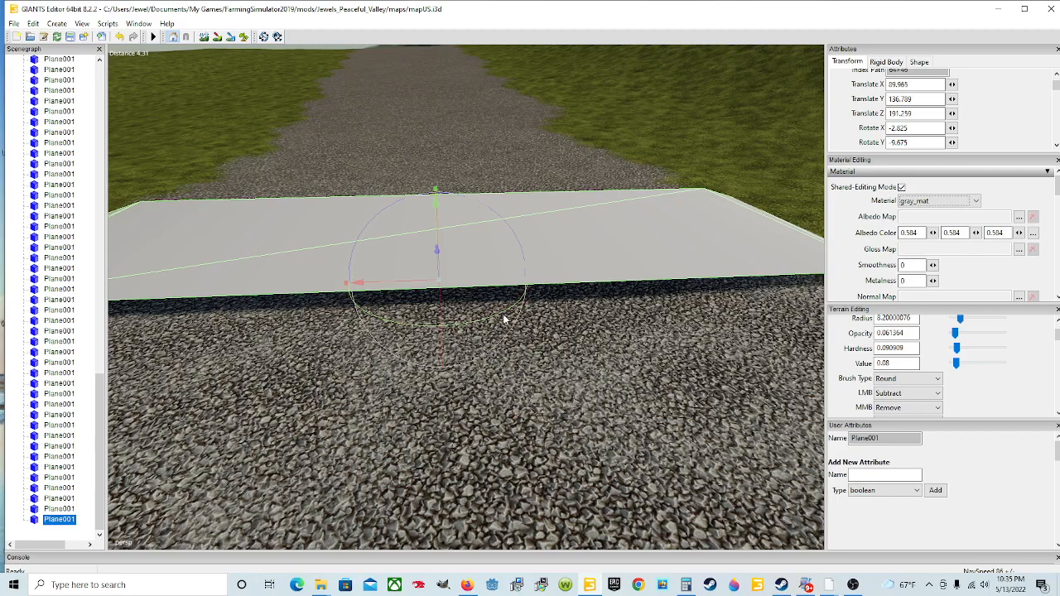
left_click_drag(438, 258, 369, 2)
left_click_drag(606, 378, 423, 416, "alt")
left_click_drag(372, 384, 399, 299)
middle_click_drag(555, 331, 530, 314, "alt")
scroll(530, 314, "up", 8)
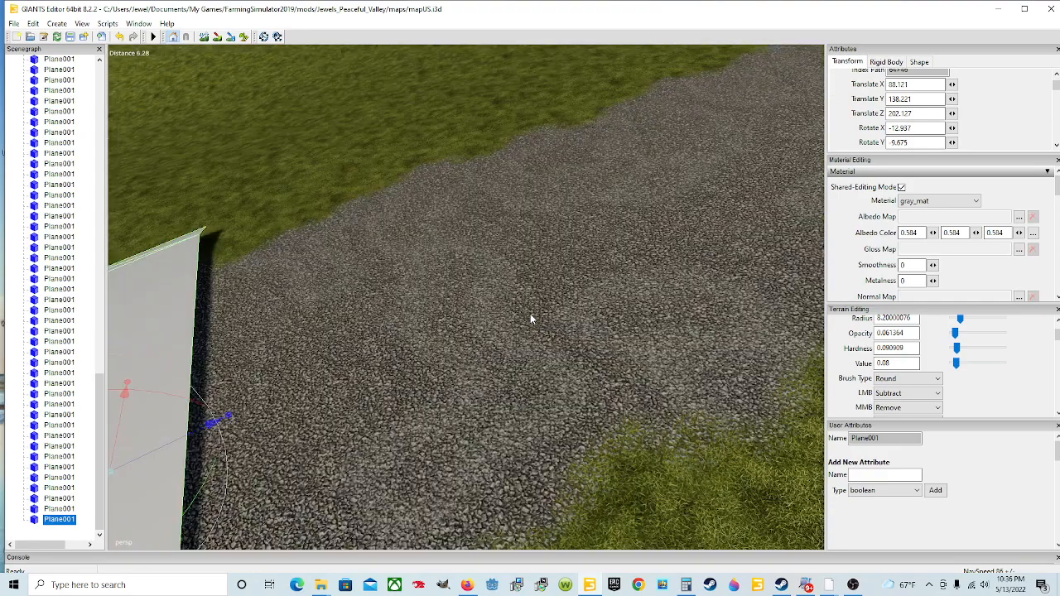
Lower the copy to about Y 137.95 and orient it to about Rotate X -8.9, Rotate Y -6.9
left_click_drag(526, 312, 196, 295, "alt")
left_click_drag(316, 300, 413, 302, "alt")
scroll(413, 302, "down", 5)
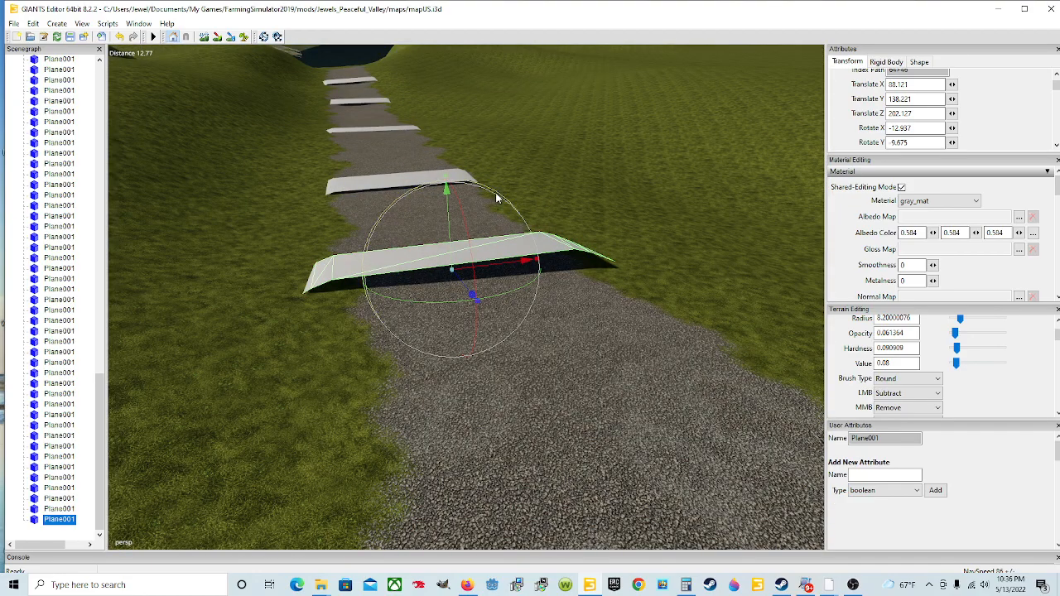
left_click_drag(497, 199, 453, 236)
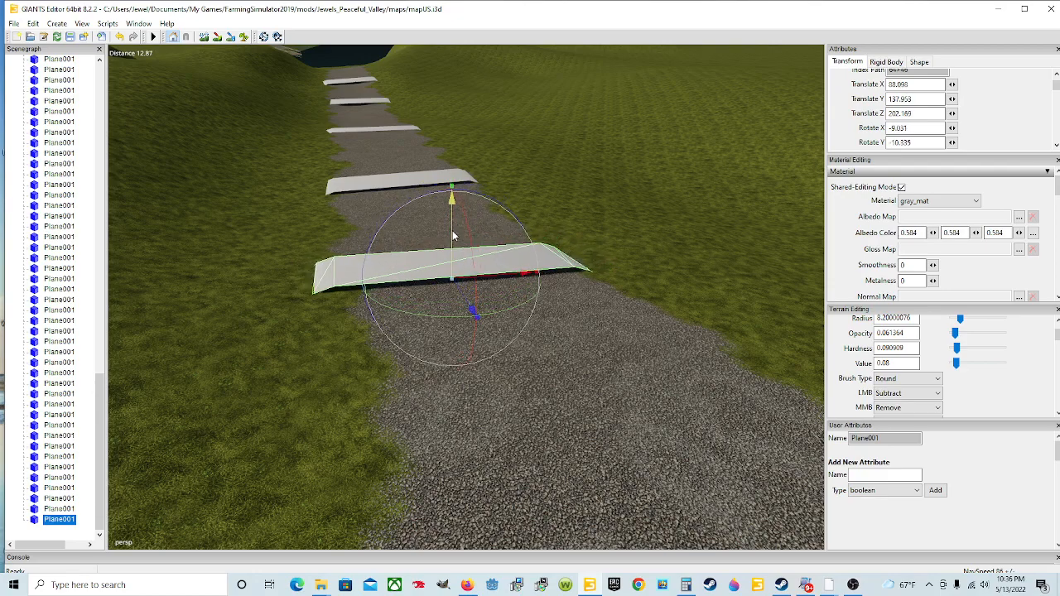
left_click_drag(438, 315, 443, 315)
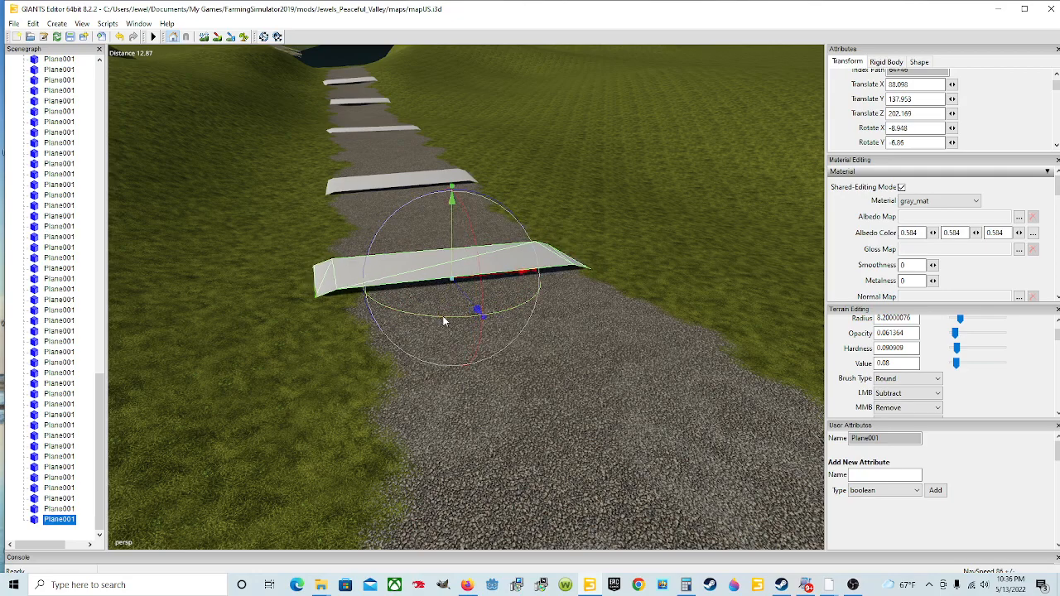
Center the plane on the road at about X 88.5, Y 137.88, Z 202.2 and tilt it to about Rotate X -8.1
left_click_drag(507, 273, 512, 299)
scroll(587, 322, "down", 4)
scroll(595, 323, "up", 5)
left_click_drag(442, 199, 437, 202)
left_click_drag(500, 306, 426, 306, "alt")
scroll(522, 248, "up", 5)
scroll(429, 304, "down", 4)
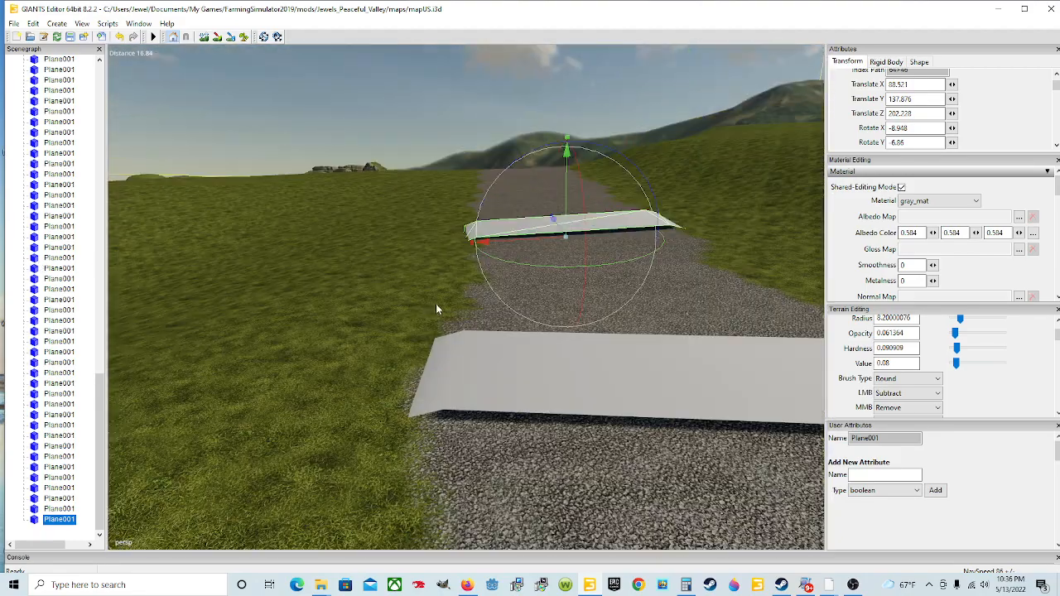
left_click_drag(592, 261, 665, 412)
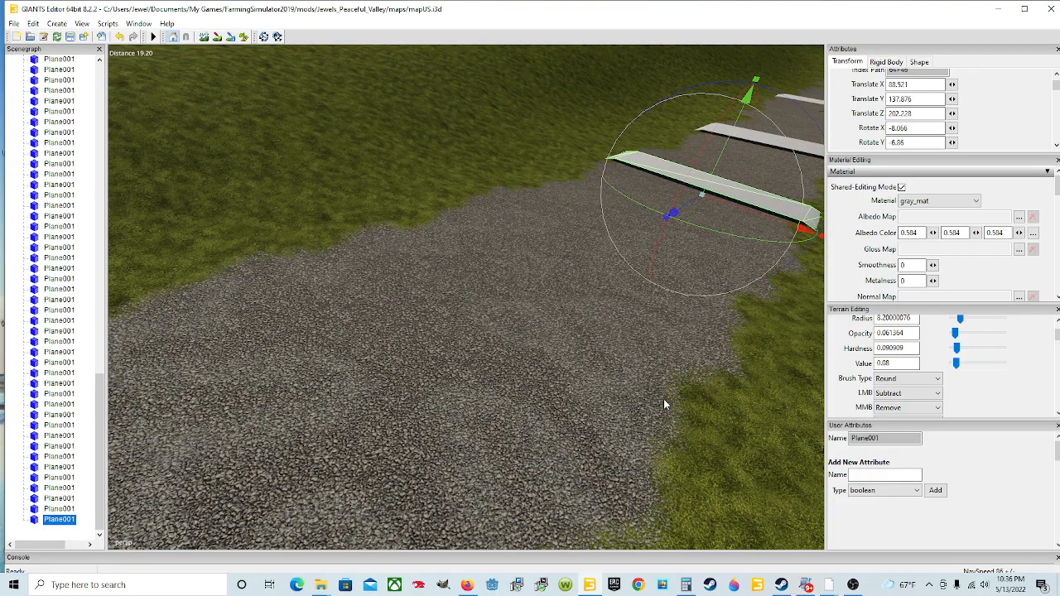
Duplicate the plane, move the copy to about X 87.0, Y 140.03, Z 215.8 and orient it to about Rotate X -8.2, Rotate Y -6.6
key("ctrl+d")
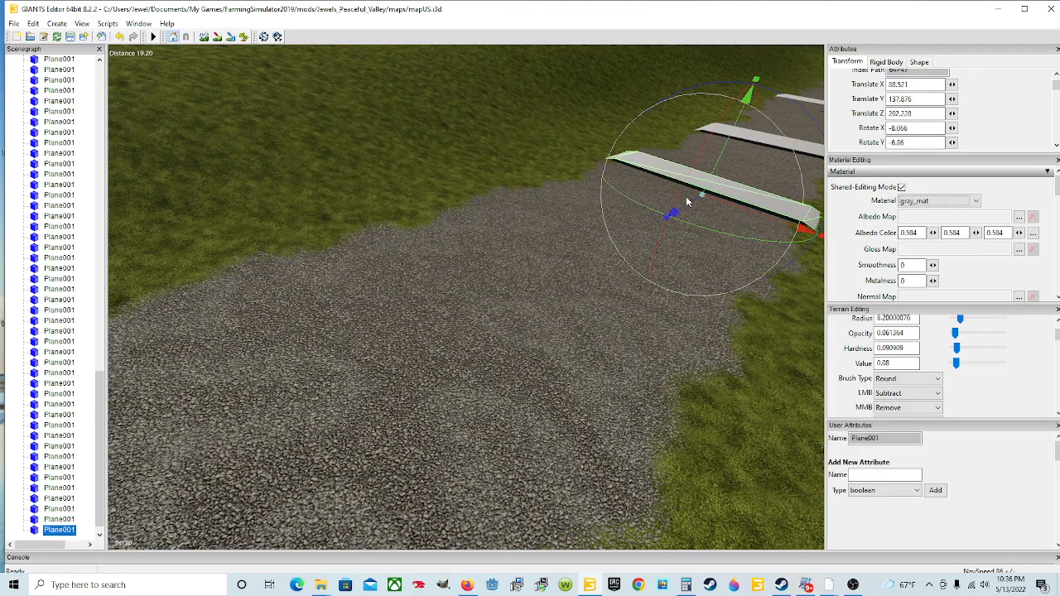
left_click_drag(692, 204, 235, 494)
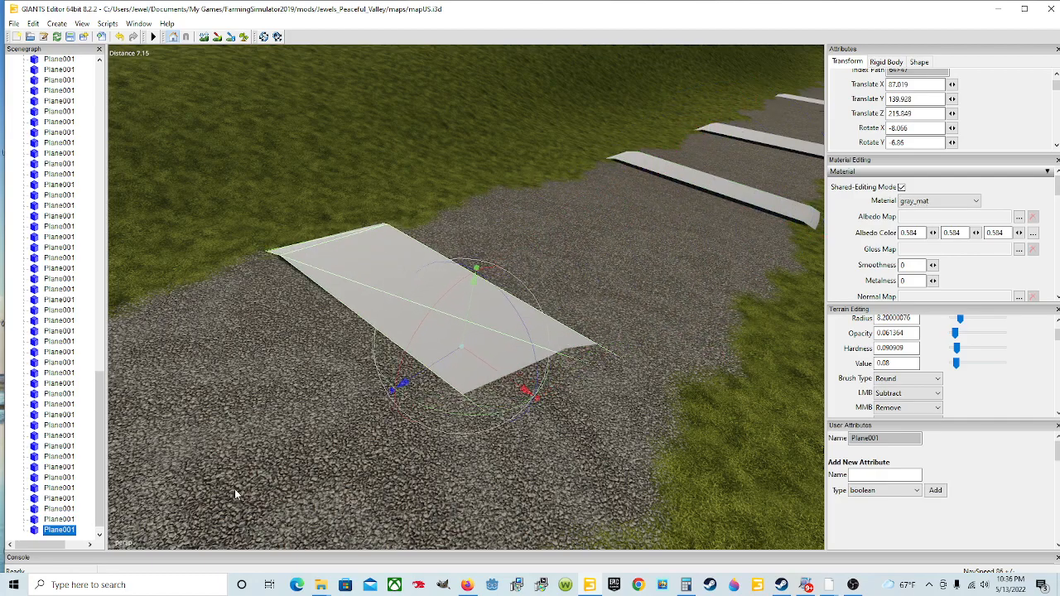
left_click_drag(468, 313, 587, 287)
scroll(419, 324, "up", 3)
scroll(524, 292, "down", 3)
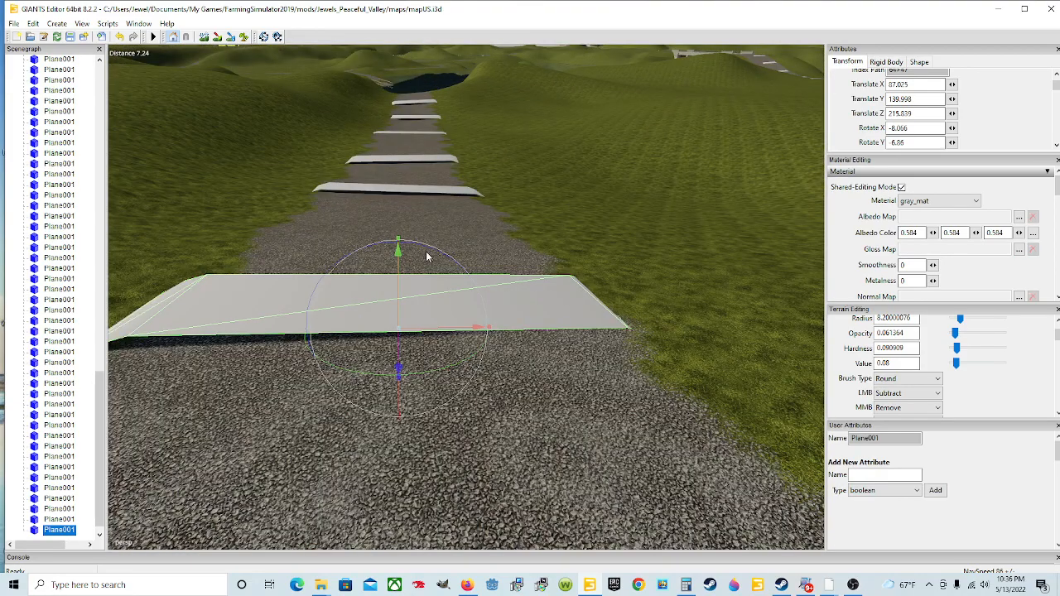
mouse_move(428, 259)
left_mouse_down()
mouse_move(429, 274)
mouse_move(403, 278)
mouse_move(428, 253)
left_mouse_up()
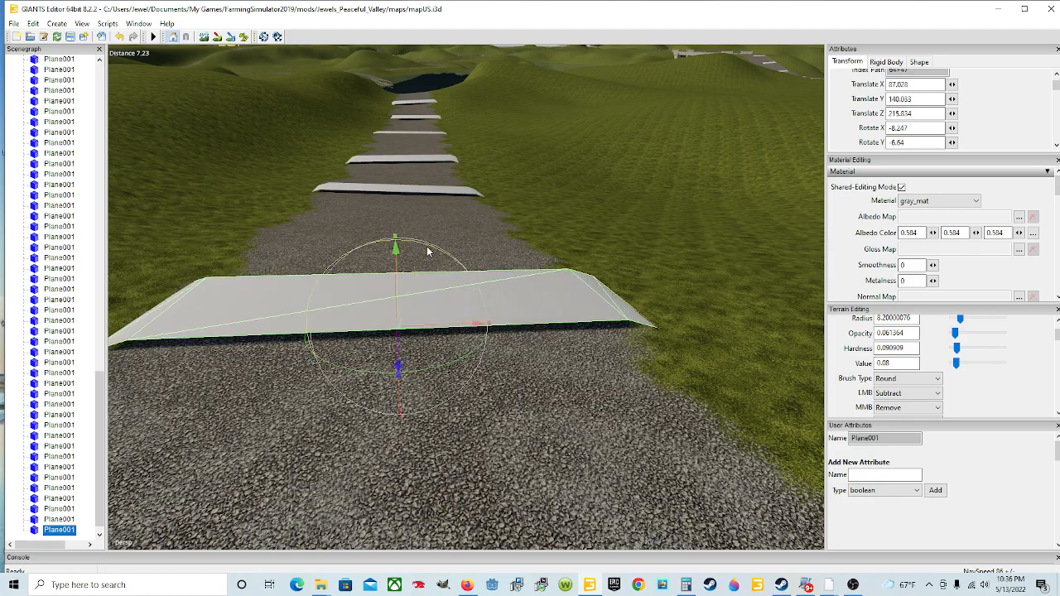
Duplicate the plane and move the copy further along the road to about X 85.9, Y 141.62, Z 226.4
left_click_drag(485, 291, 480, 263, "alt")
scroll(479, 263, "up", 3)
scroll(479, 269, "down", 4)
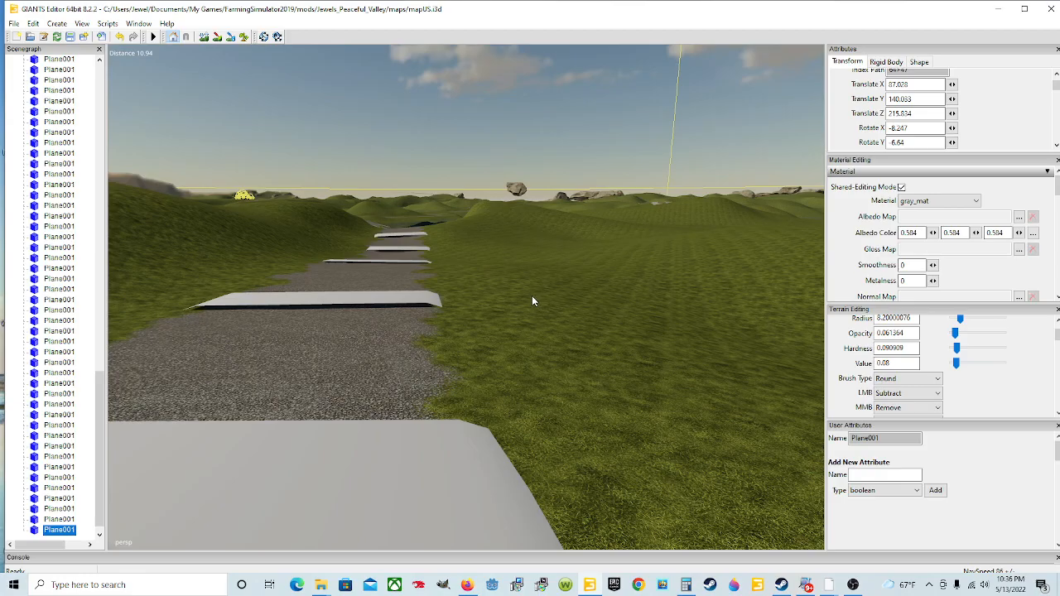
left_click_drag(577, 293, 326, 321, "alt")
left_click_drag(506, 358, 578, 364, "alt")
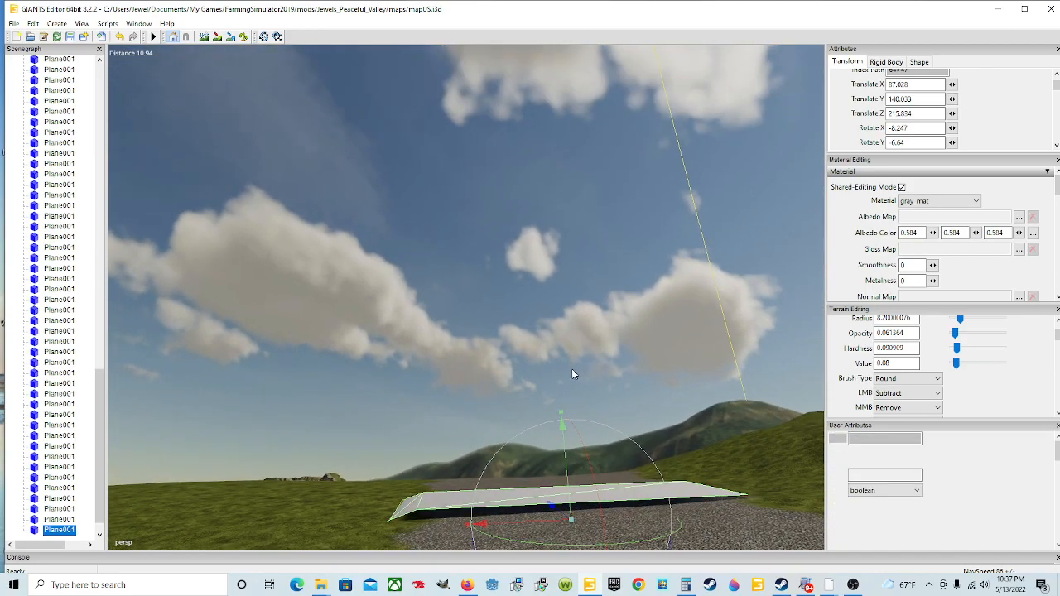
left_click_drag(587, 367, 555, 435, "alt")
scroll(605, 367, "up", 3)
left_click_drag(368, 418, 568, 433, "alt")
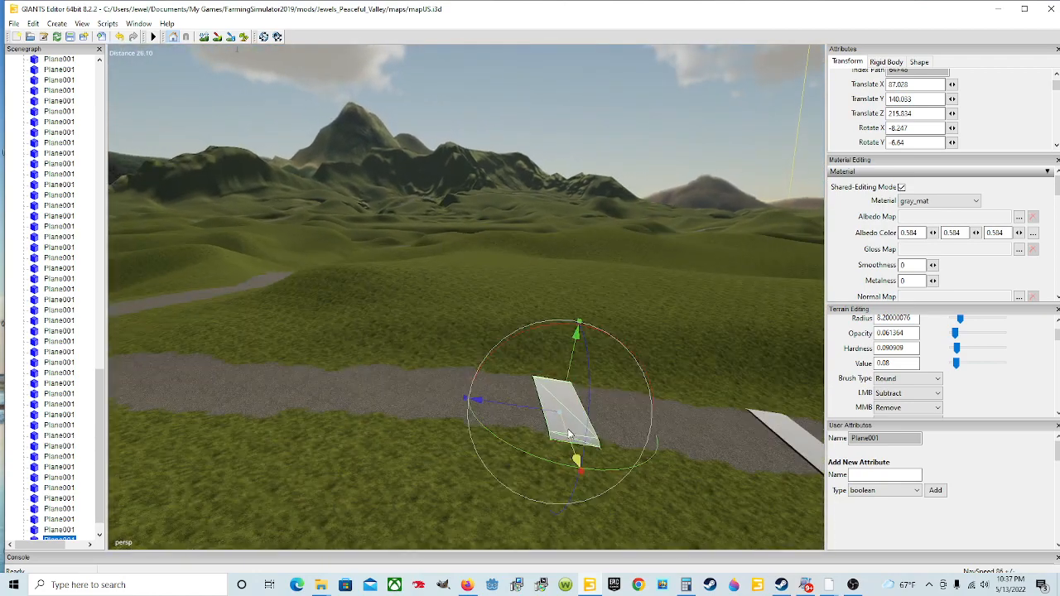
left_click_drag(517, 407, 318, 420)
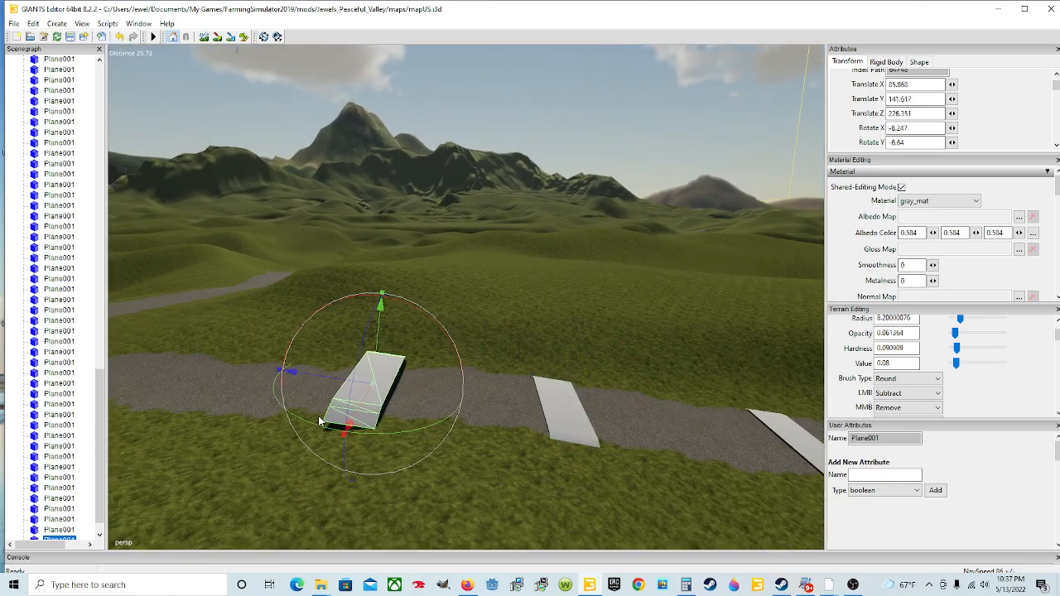
Lower the copy to about Y 140.91 and tilt it to about Rotate X 0.3, Rotate Y -6.7 to match the road
left_click_drag(375, 354, 377, 368)
left_click_drag(423, 327, 370, 361)
left_click_drag(502, 389, 302, 421, "alt")
scroll(503, 414, "up", 3)
scroll(515, 468, "up", 4)
left_click_drag(487, 467, 464, 393, "alt")
left_click_drag(404, 248, 375, 303)
Fine-tune the plane's tilt against the road surface to about Rotate X -0.5
left_click_drag(486, 336, 106, 311, "alt")
scroll(484, 313, "up", 5)
key("f")
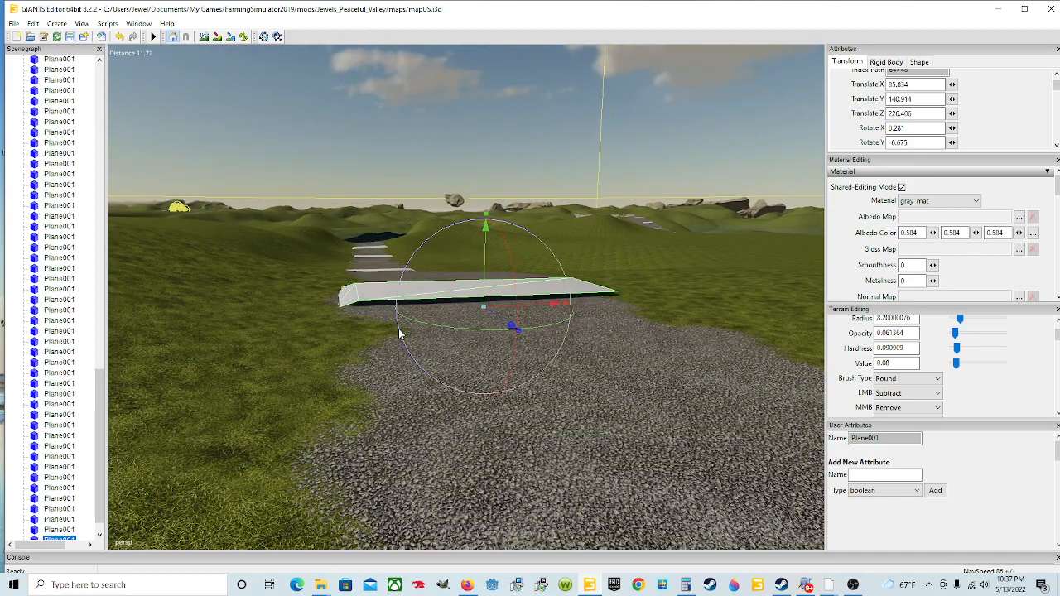
scroll(355, 343, "down", 5)
left_click_drag(412, 344, 454, 340, "alt")
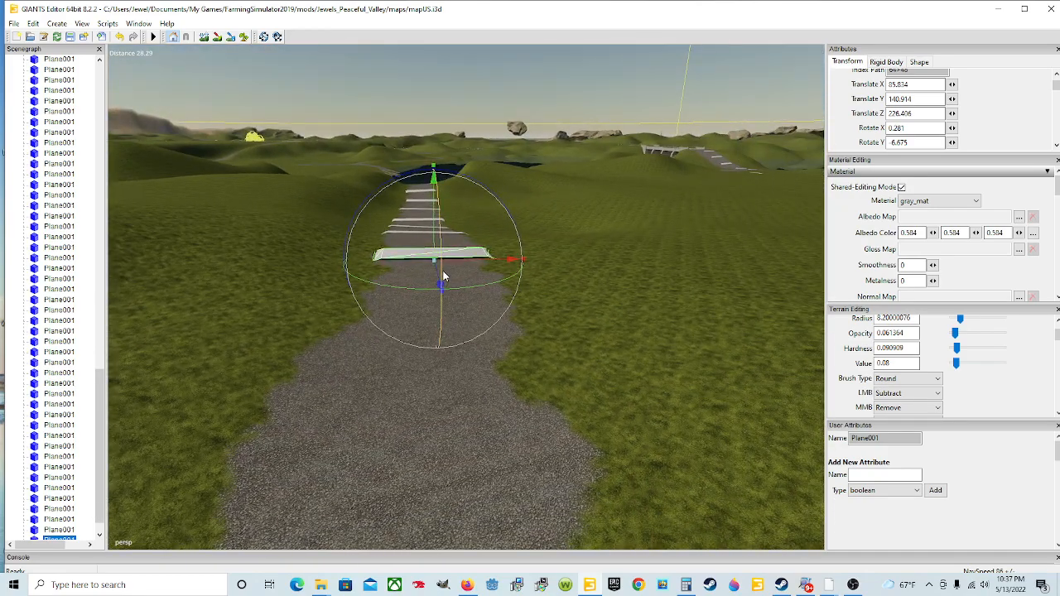
left_click_drag(443, 276, 472, 284)
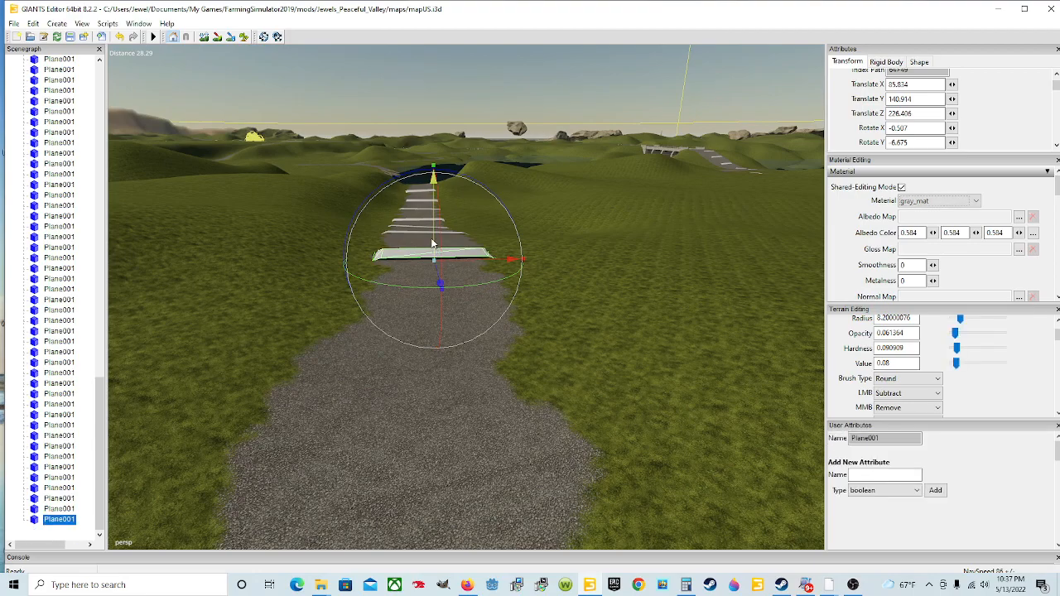
Duplicate the plane, move the copy to about X 82.9, Y 141.09, Z 240.2 and turn it to about Rotate Y -13.2
left_click_drag(438, 279, 489, 439)
left_click_drag(523, 359, 469, 424)
scroll(487, 411, "down", 5)
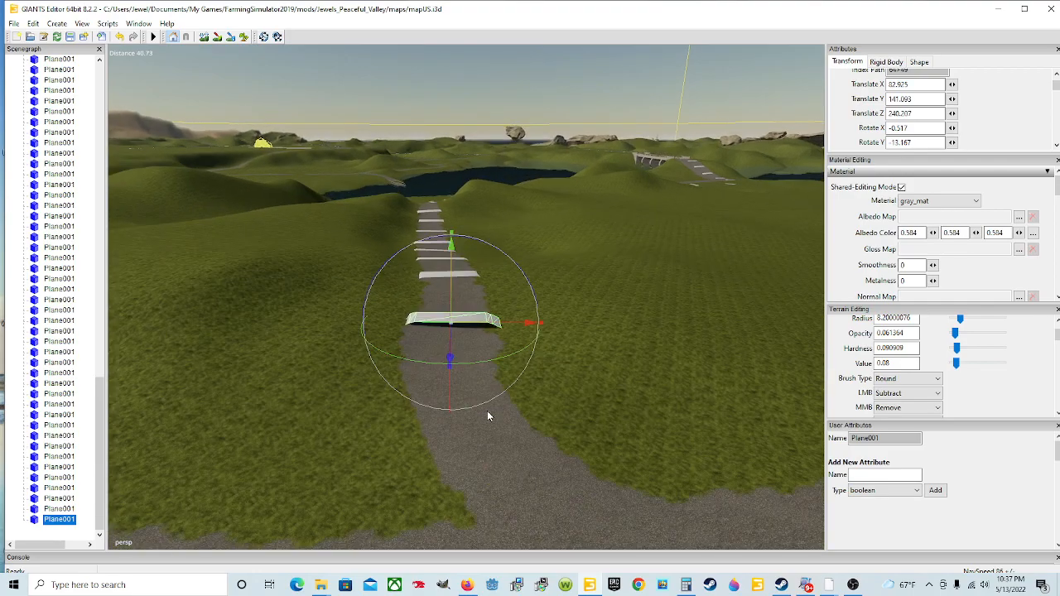
Lower the copy to about Y 140.72 and adjust its tilt across the road, with Rotate X at about 0.03
left_click_drag(500, 257, 506, 252)
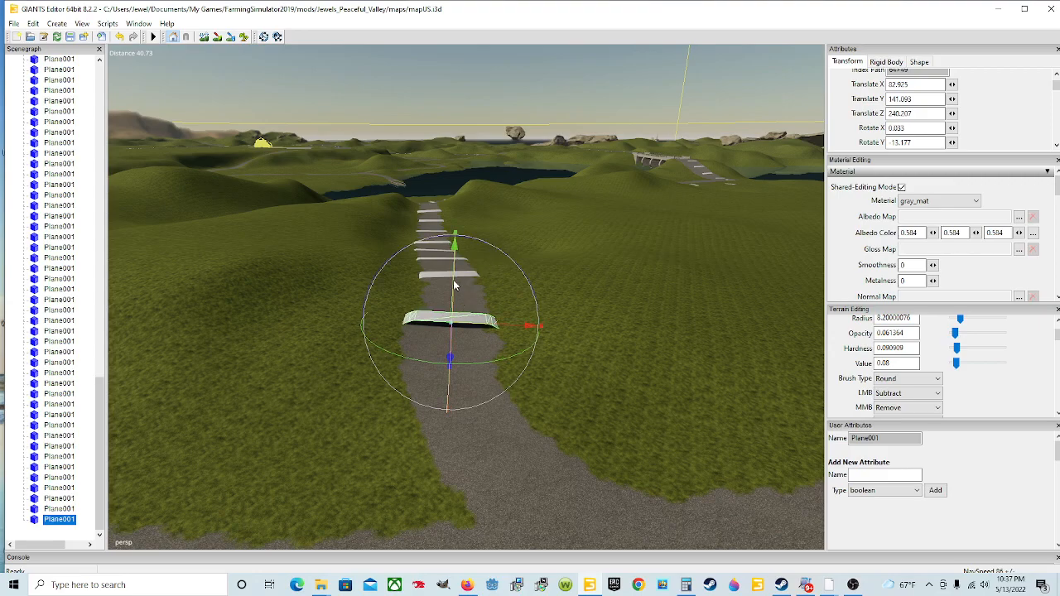
left_click_drag(452, 281, 458, 269)
scroll(448, 308, "up", 5)
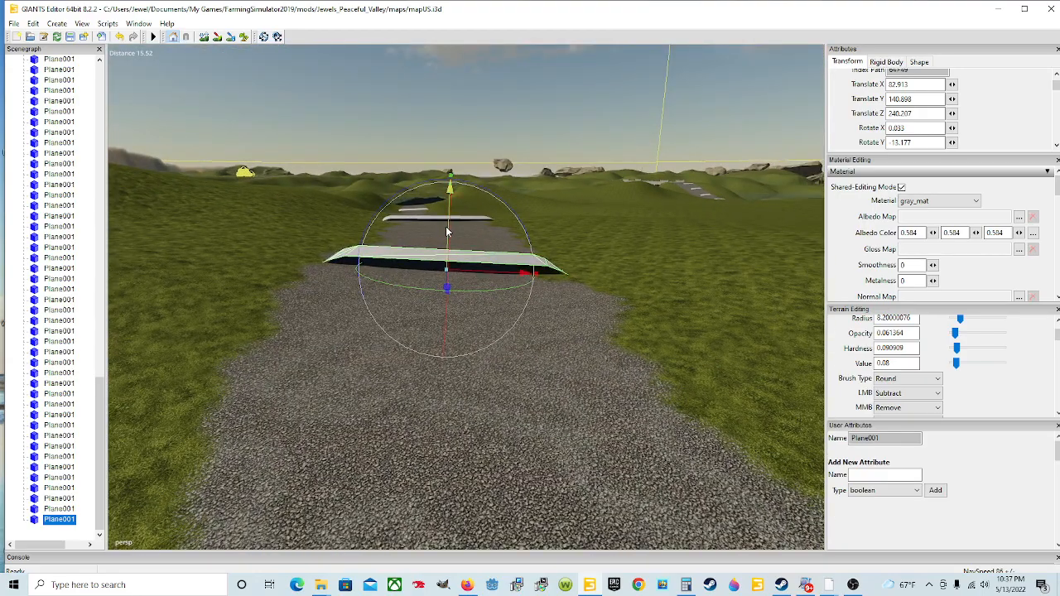
left_click_drag(446, 227, 443, 231)
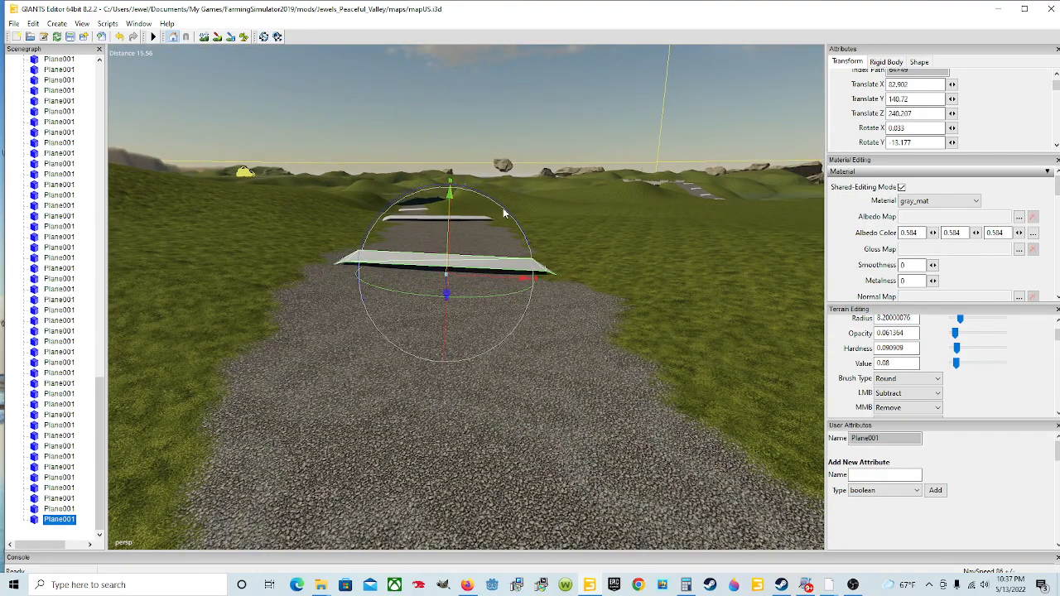
left_click_drag(505, 211, 509, 216)
Tilt the plane to about Rotate X 2.4 to follow the road's downward slope
left_click_drag(542, 258, 398, 267, "alt")
scroll(541, 237, "down", 3)
left_click_drag(478, 360, 537, 329)
scroll(525, 328, "up", 3)
left_click_drag(376, 360, 605, 386, "alt")
scroll(377, 387, "up", 2)
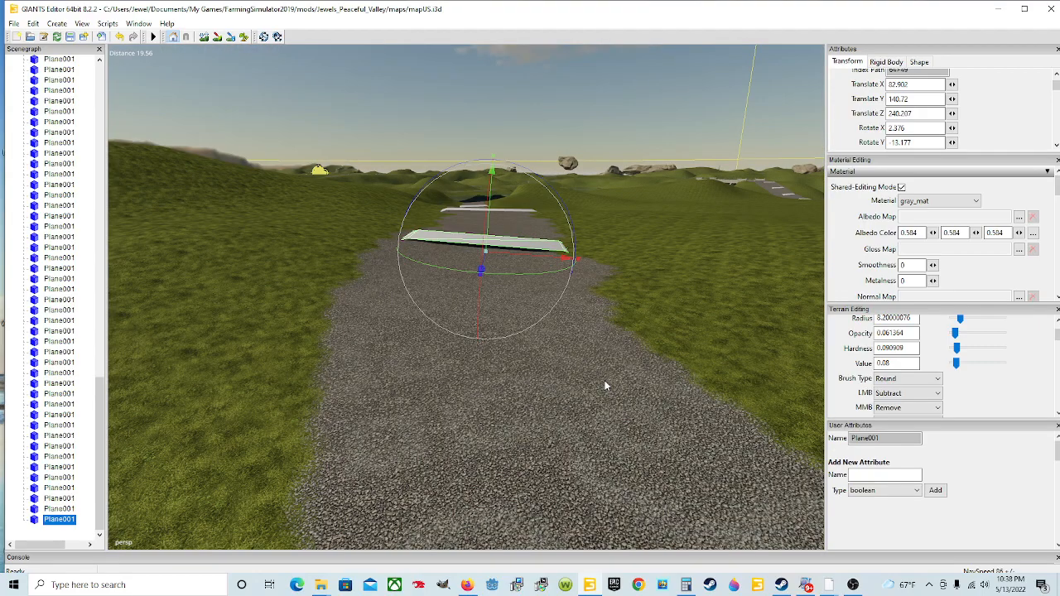
Duplicate the plane, move the copy to about X 80.2, Y 140.15, Z 251.7 and tilt it to about Rotate X 1.3
key("ctrl+d")
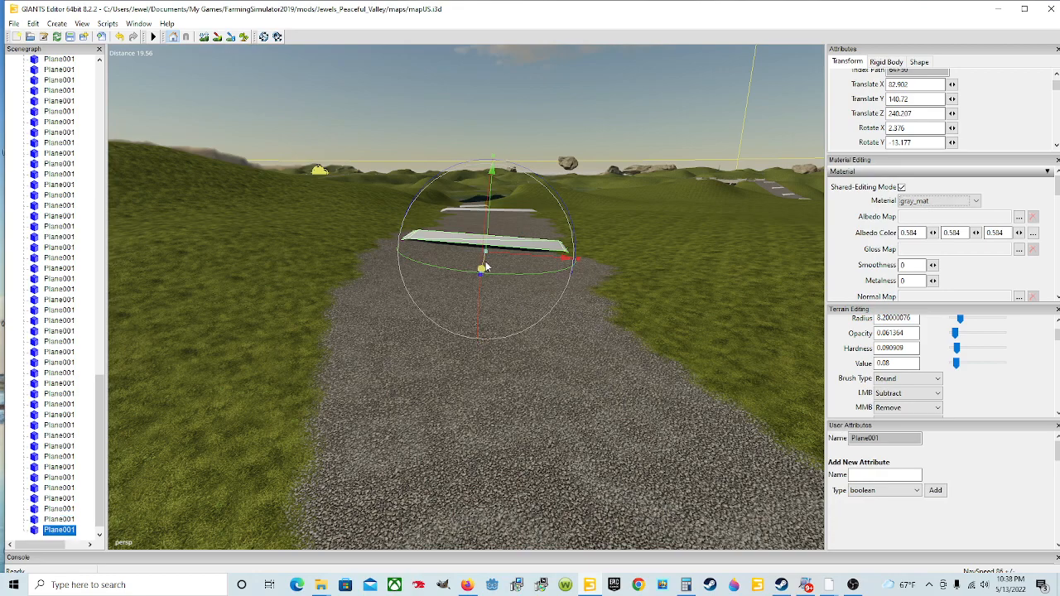
left_click_drag(486, 266, 471, 372)
left_click_drag(504, 302, 460, 351)
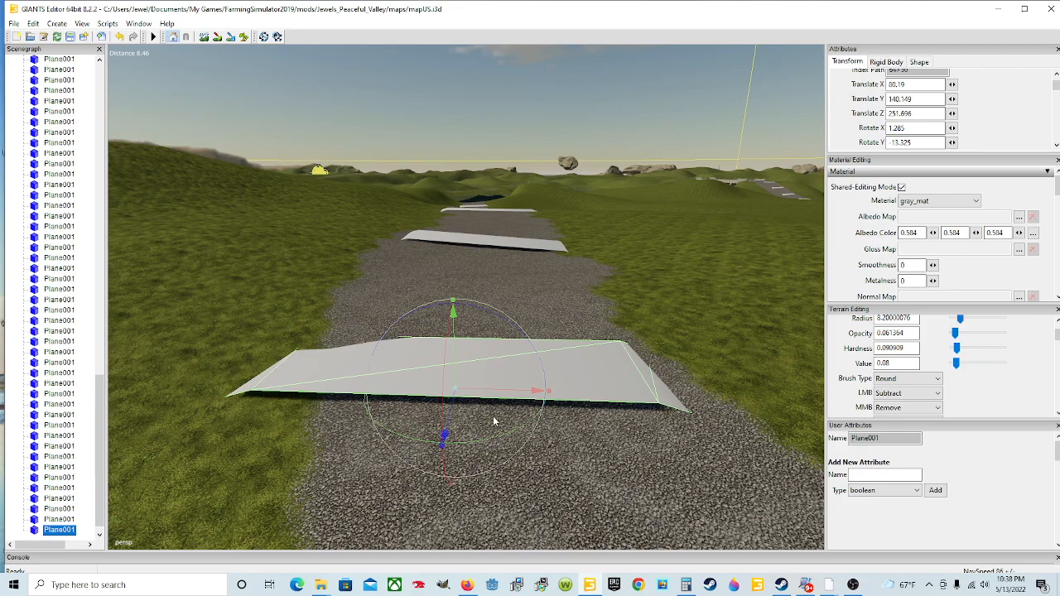
Shift the copy to about X 80.8, Y 140.21, Z 251.8 and orient it to about Rotate X 4.5, Rotate Y -6.7
left_click_drag(490, 444, 502, 438)
left_click_drag(511, 388, 495, 404)
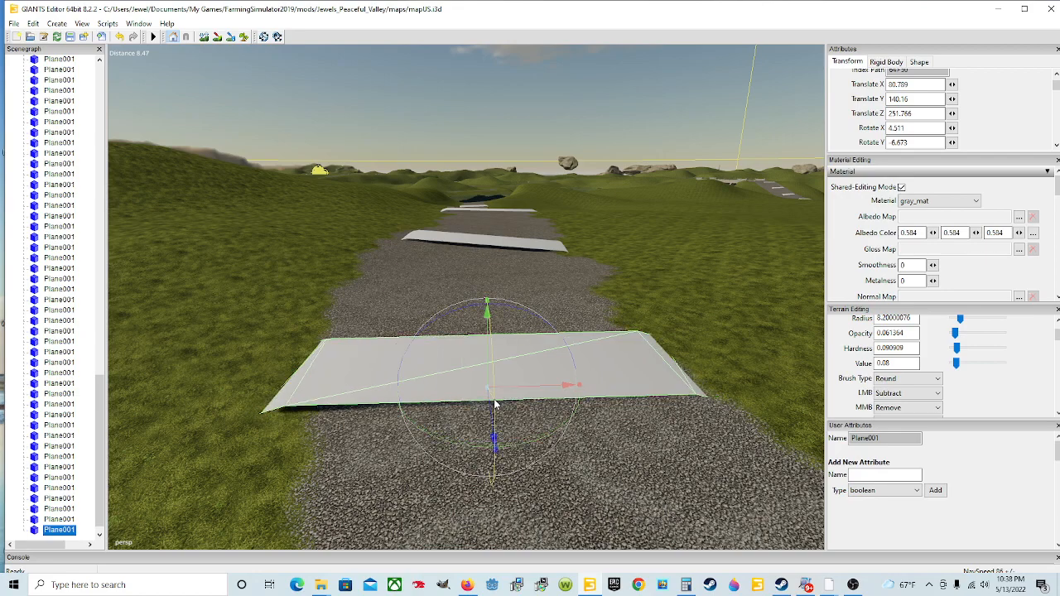
left_click_drag(550, 341, 549, 335)
left_click_drag(488, 361, 402, 306)
key("f")
scroll(336, 316, "up", 1)
scroll(351, 344, "down", 2)
scroll(384, 334, "down", 1)
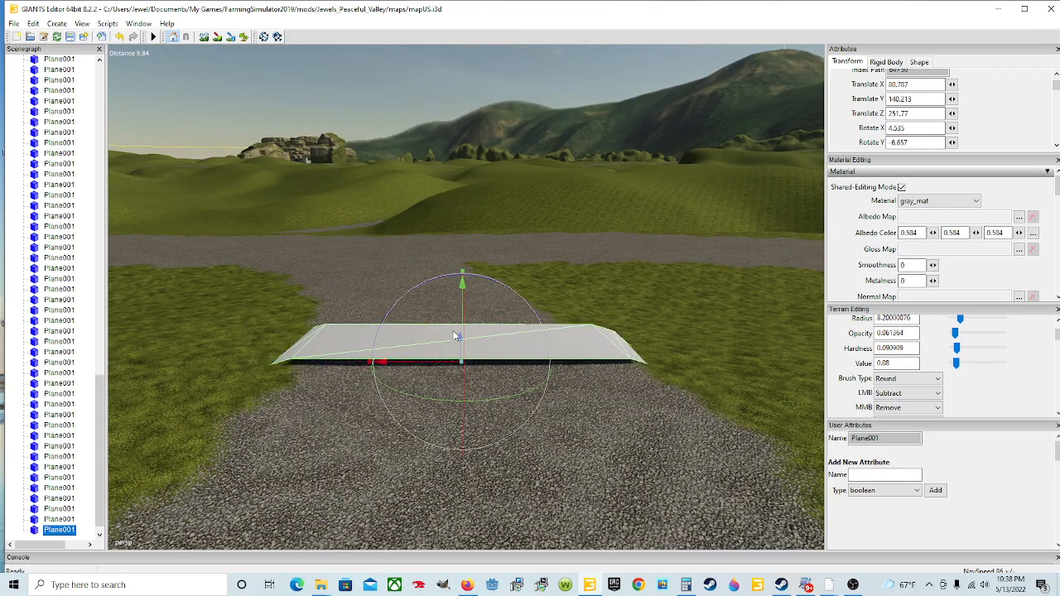
Turn the plane near the road junction to about Rotate Y -1.8 and shift it to about X 81.3, Y 140.23
left_click_drag(456, 336, 196, 337, "alt")
scroll(511, 345, "up", 5)
left_click_drag(405, 339, 470, 347, "alt")
scroll(383, 339, "down", 3)
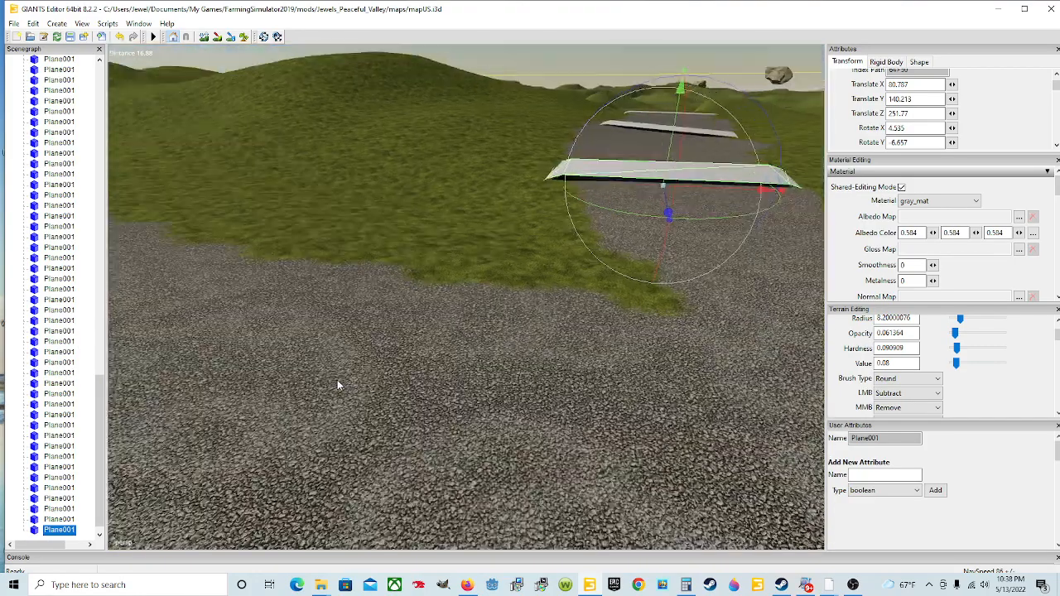
scroll(338, 381, "down", 3)
left_click_drag(489, 304, 497, 304)
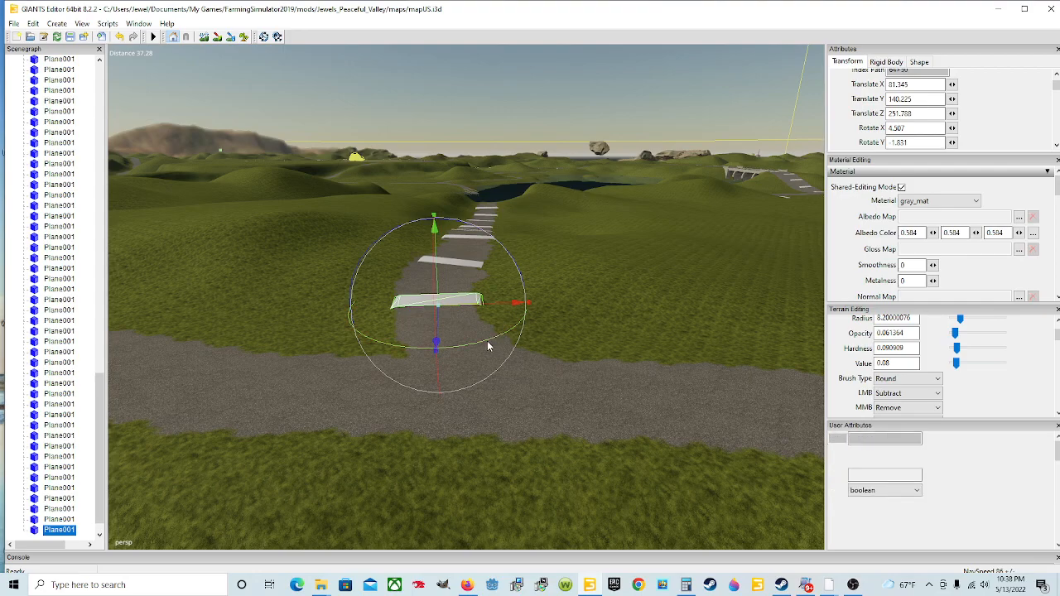
Duplicate the plane and move the copy to the road junction at about X 82.0, Y 139.51, Z 261.0
key("ctrl+d")
left_click_drag(439, 334, 395, 444)
scroll(457, 456, "up", 6)
scroll(339, 434, "down", 5)
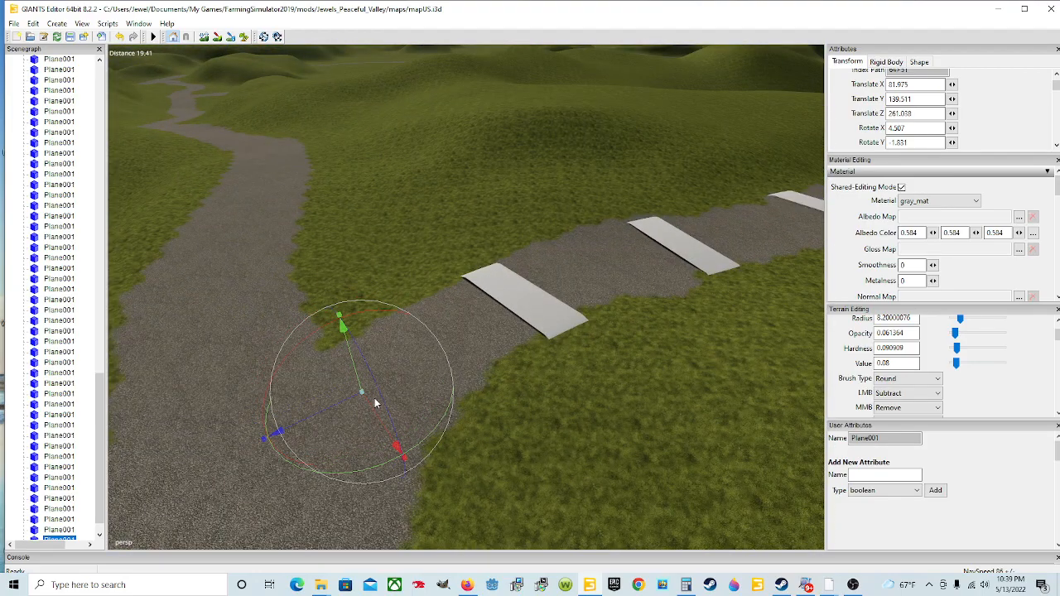
Raise the plane at the road junction and place it at about X 81.9, Y 139.87, Z 262.1 with Rotate Y about -4.6
left_click_drag(355, 374, 357, 361)
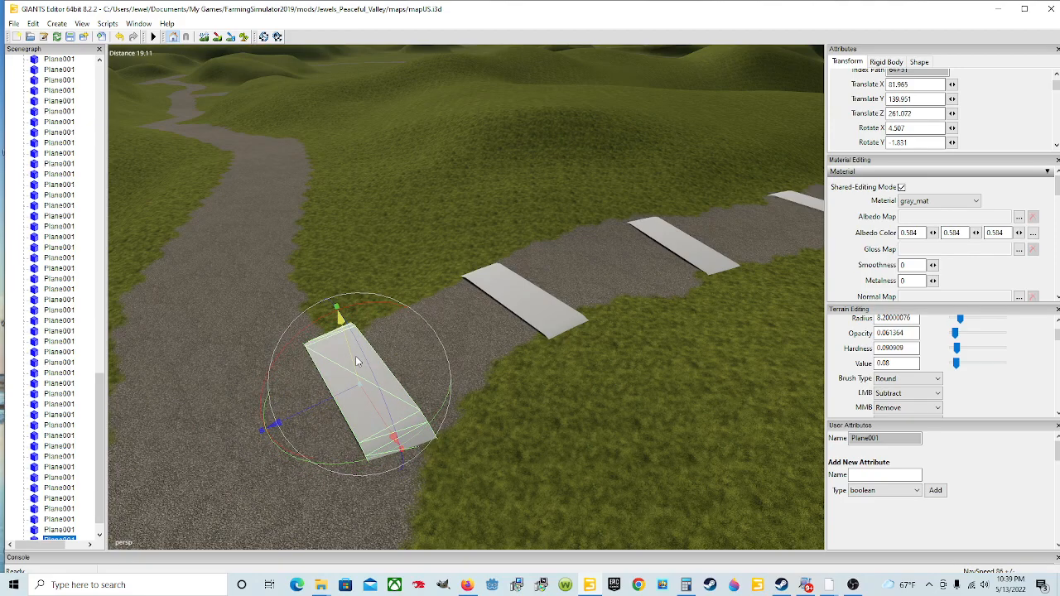
scroll(464, 404, "down", 3)
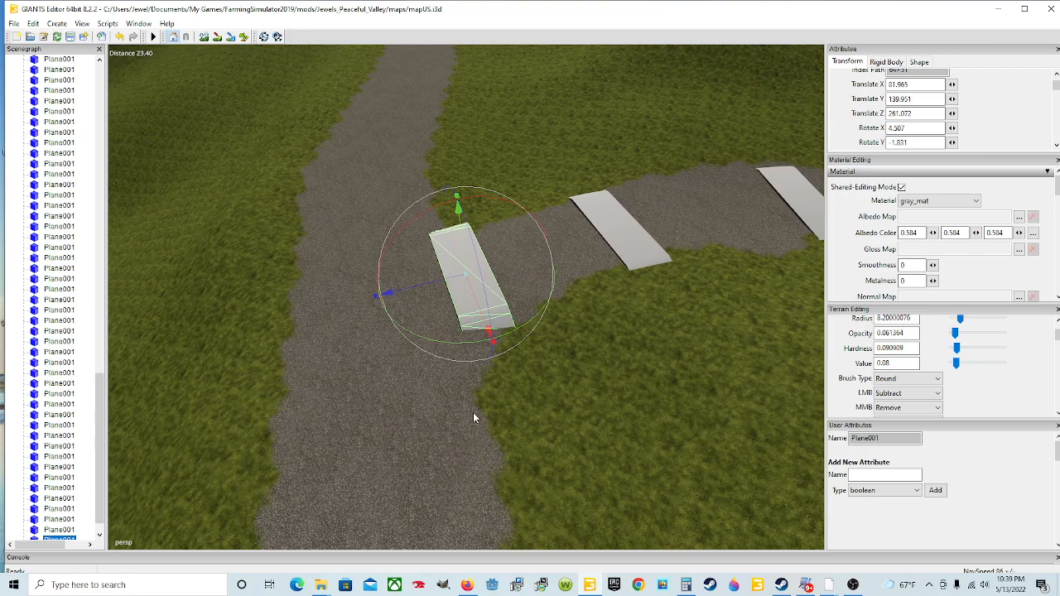
left_click_drag(465, 277, 443, 284)
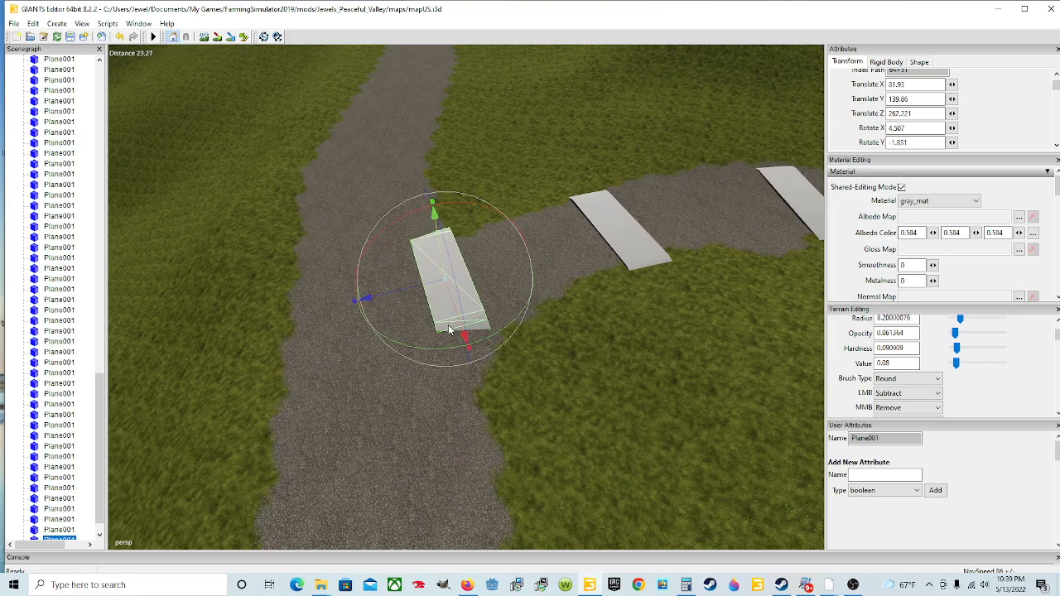
left_click_drag(452, 350, 448, 348)
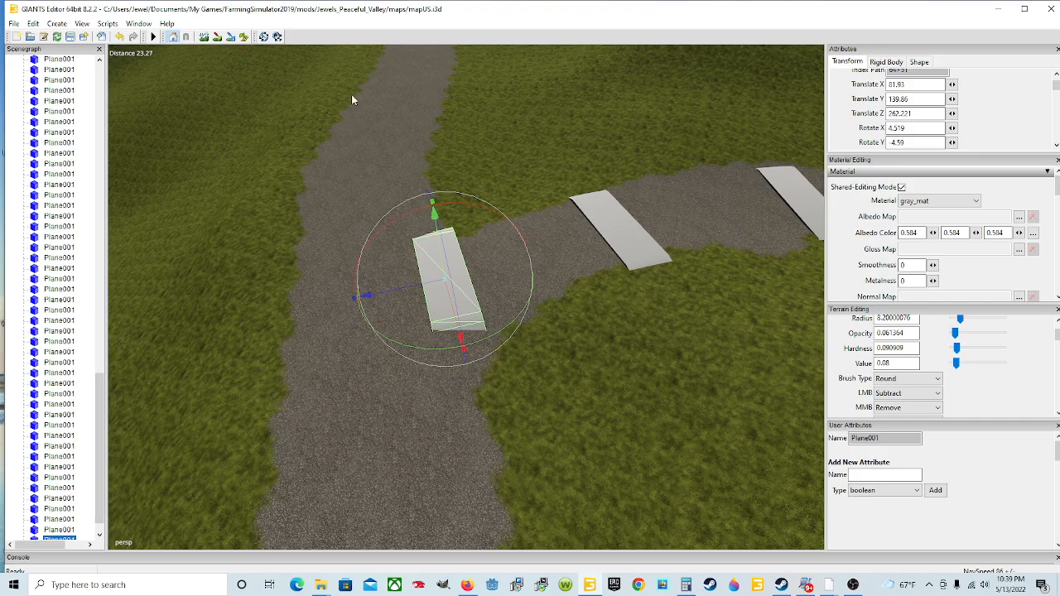
left_click_drag(413, 288, 416, 286)
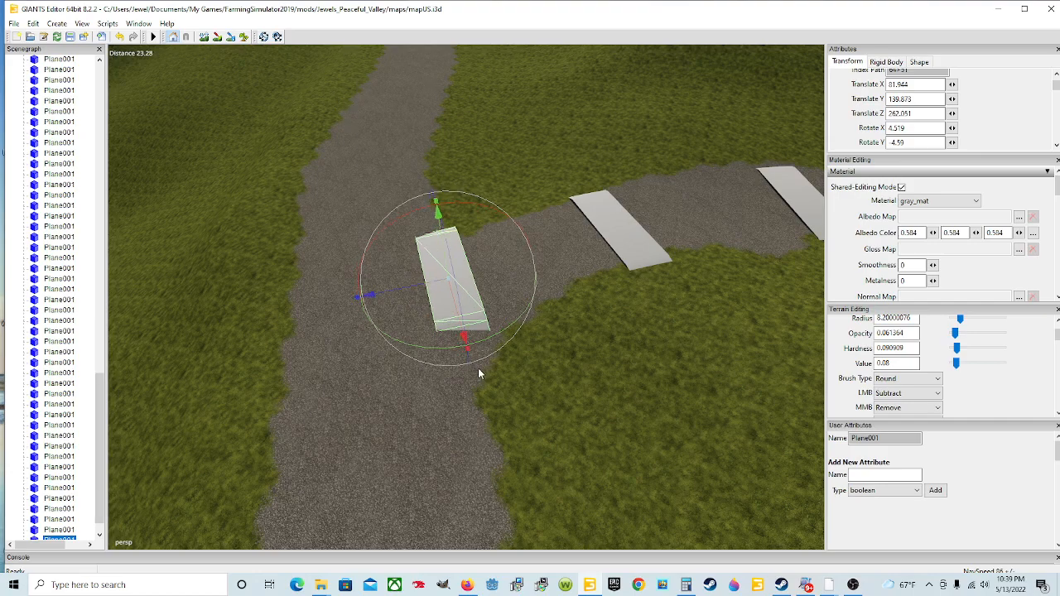
Tilt the plane at the road junction to about Rotate X -0.2 to follow the road surface
scroll(424, 368, "up", 5)
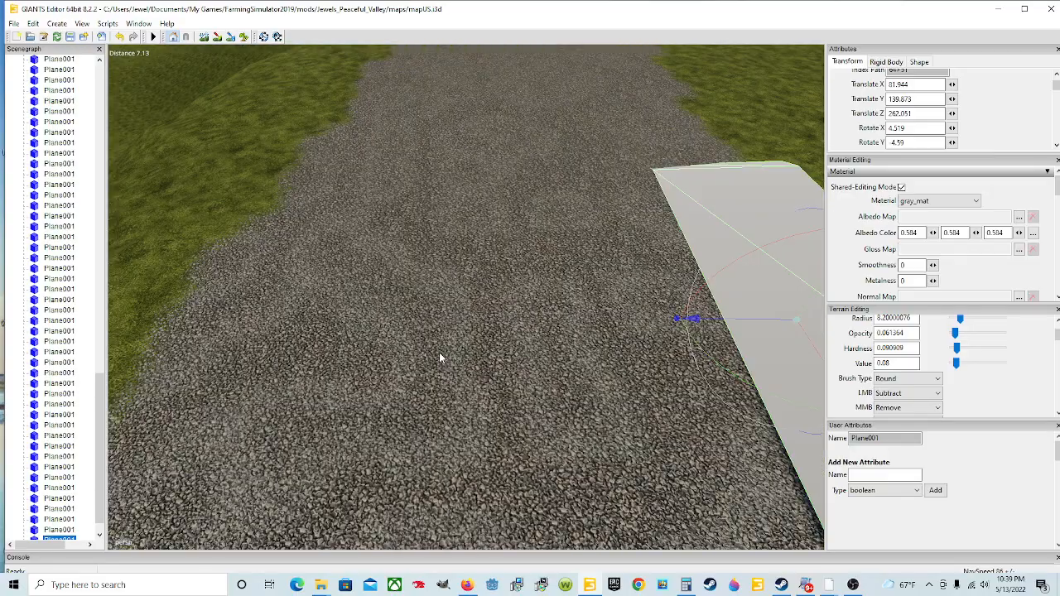
left_click_drag(440, 353, 635, 324, "alt")
scroll(415, 313, "up", 2)
left_click_drag(516, 290, 606, 330)
scroll(605, 330, "down", 3)
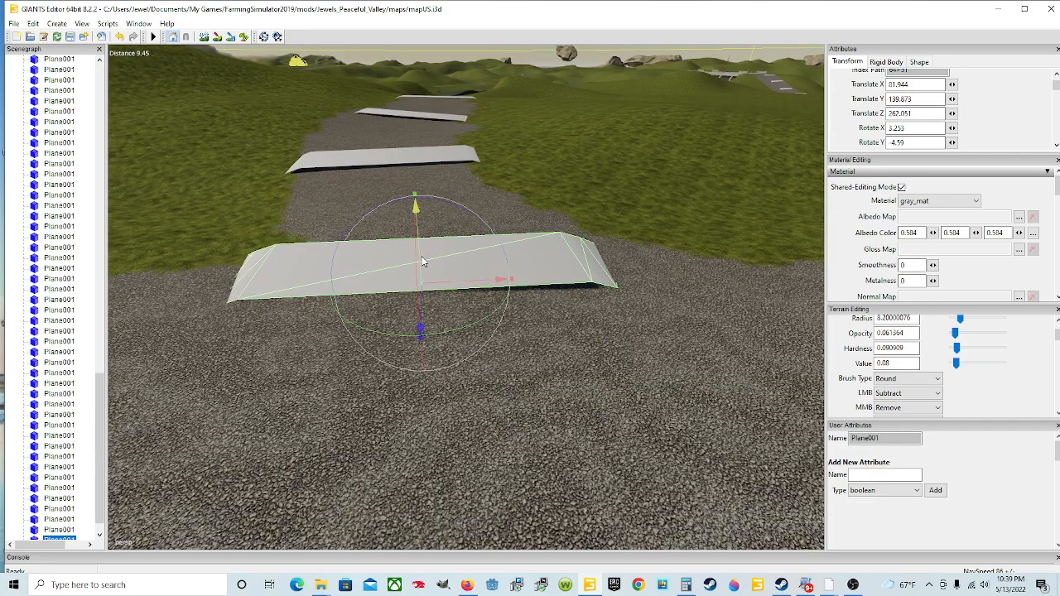
mouse_move(417, 262)
left_mouse_down()
mouse_move(415, 276)
mouse_move(416, 265)
left_mouse_up()
left_click_drag(490, 234, 466, 287)
scroll(559, 262, "down", 2)
scroll(505, 289, "down", 3)
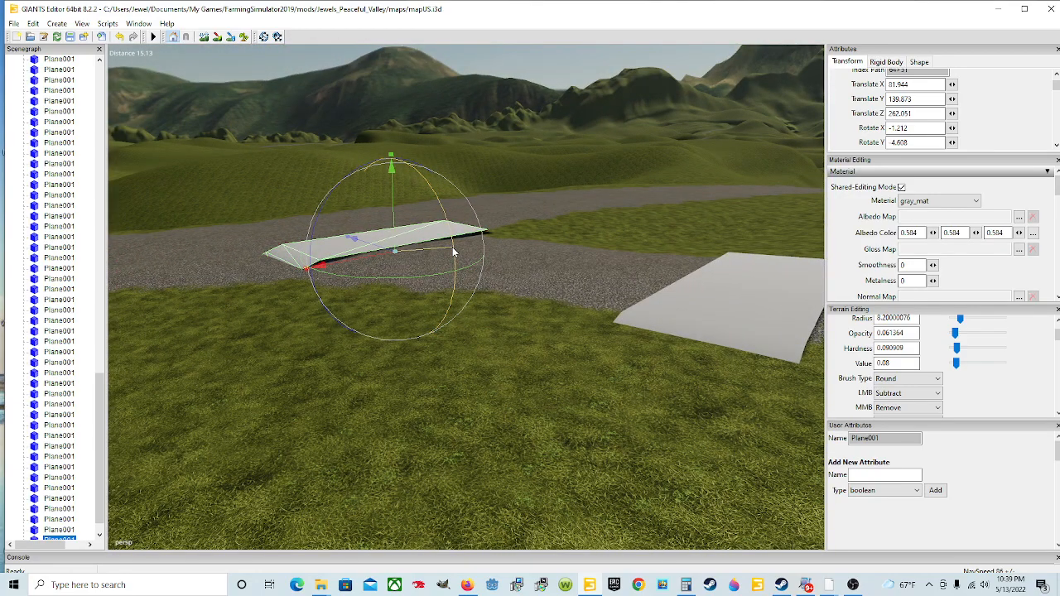
left_click_drag(452, 247, 742, 272)
Examine the placed planes along the route from the lakeside road to the bridge
scroll(479, 284, "up", 3)
scroll(688, 357, "down", 3)
scroll(600, 346, "up", 2)
scroll(784, 358, "down", 5)
scroll(717, 284, "up", 10)
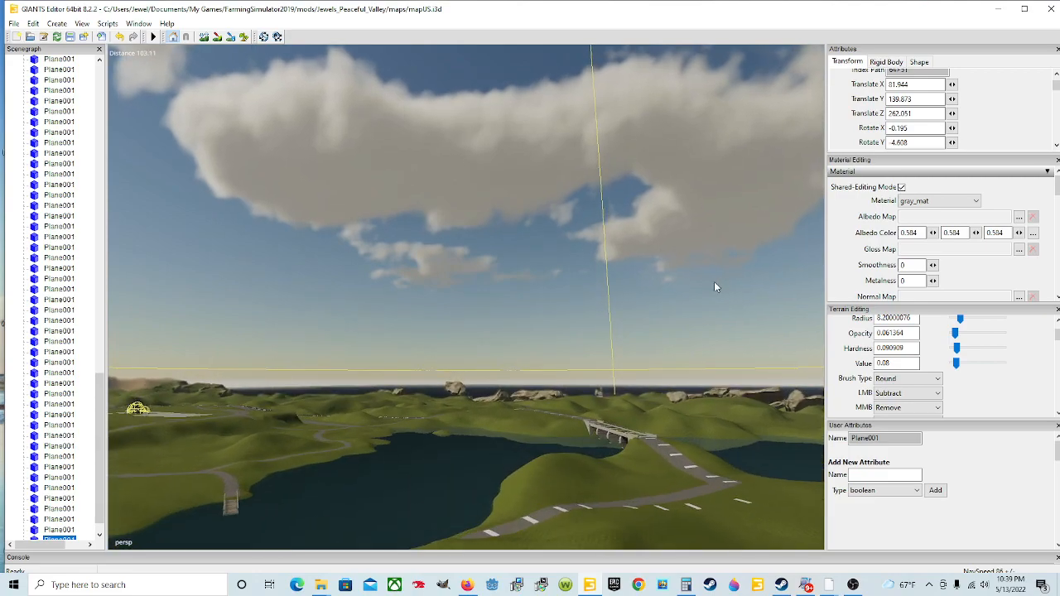
scroll(714, 287, "up", 5)
left_click_drag(714, 287, 628, 411, "alt")
scroll(709, 403, "down", 1)
left_click_drag(487, 192, 634, 194, "alt")
left_click_drag(641, 267, 683, 301, "alt")
scroll(683, 296, "up", 1)
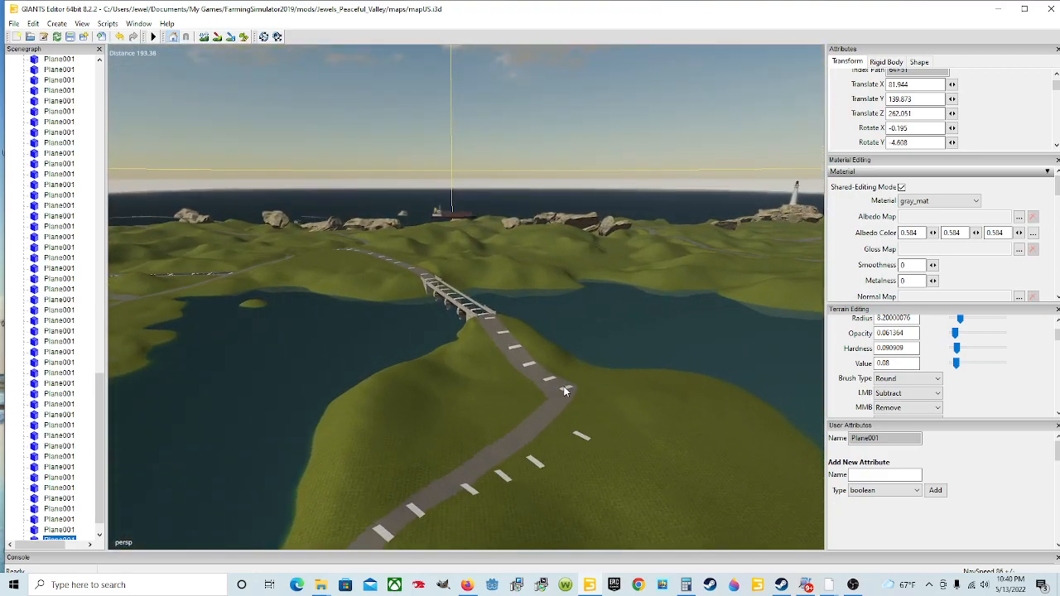
Turn the plane at the edge of the lakeside road before the bend to about Rotate X -146.5, Rotate Y -75.3
left_click_drag(586, 431, 515, 503, "alt")
left_click(501, 500)
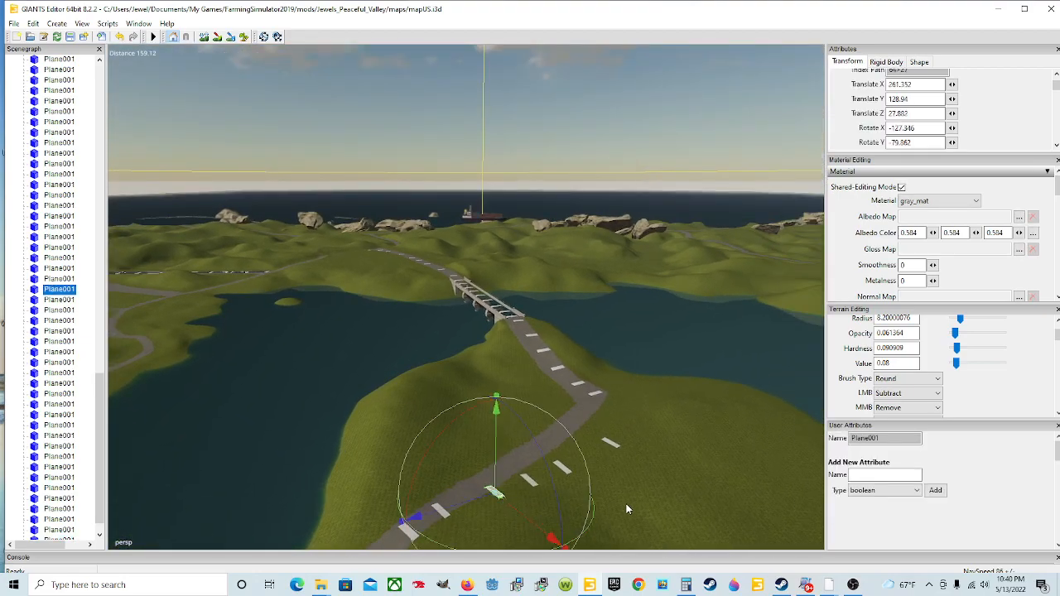
left_click_drag(592, 522, 584, 528)
Check how the planes follow the road around the lake, the bend and the bridge approach
left_click_drag(644, 497, 512, 420, "alt")
scroll(588, 514, "down", 2)
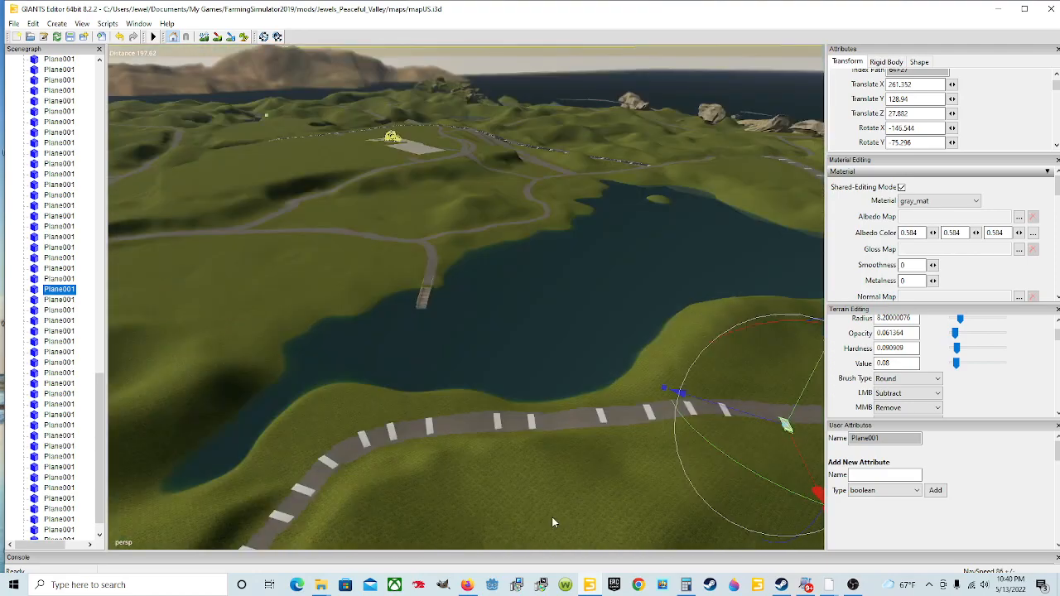
scroll(552, 517, "down", 2)
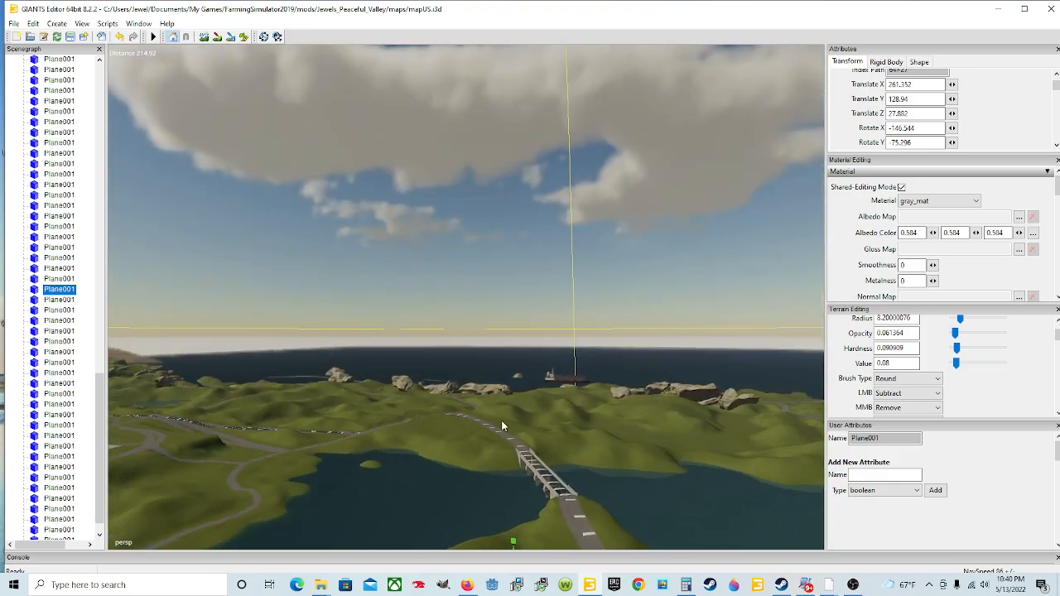
left_click_drag(699, 493, 650, 369, "alt")
scroll(708, 492, "up", 5)
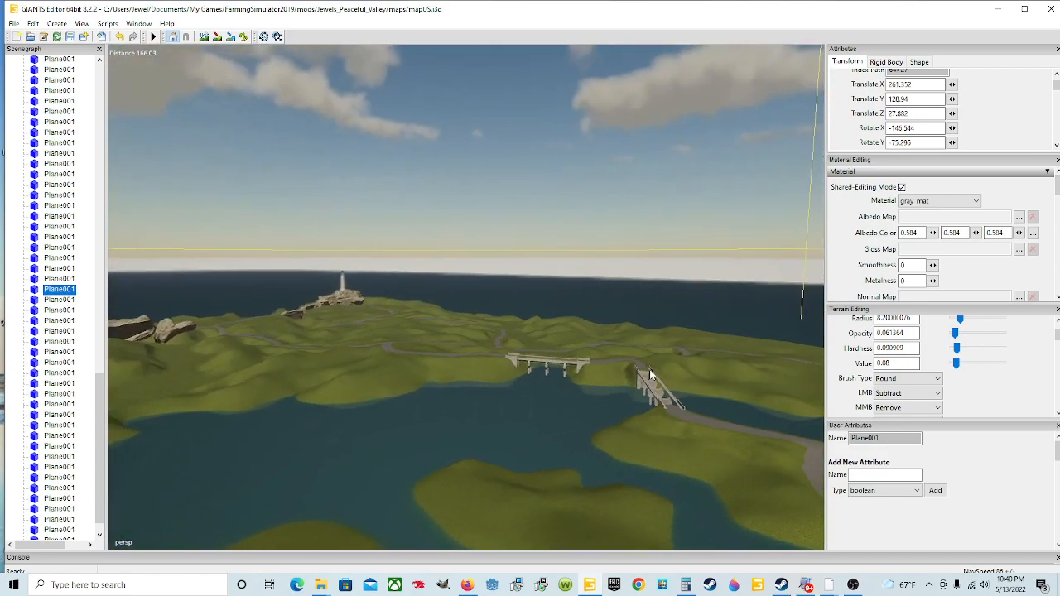
left_click_drag(686, 425, 487, 470, "alt")
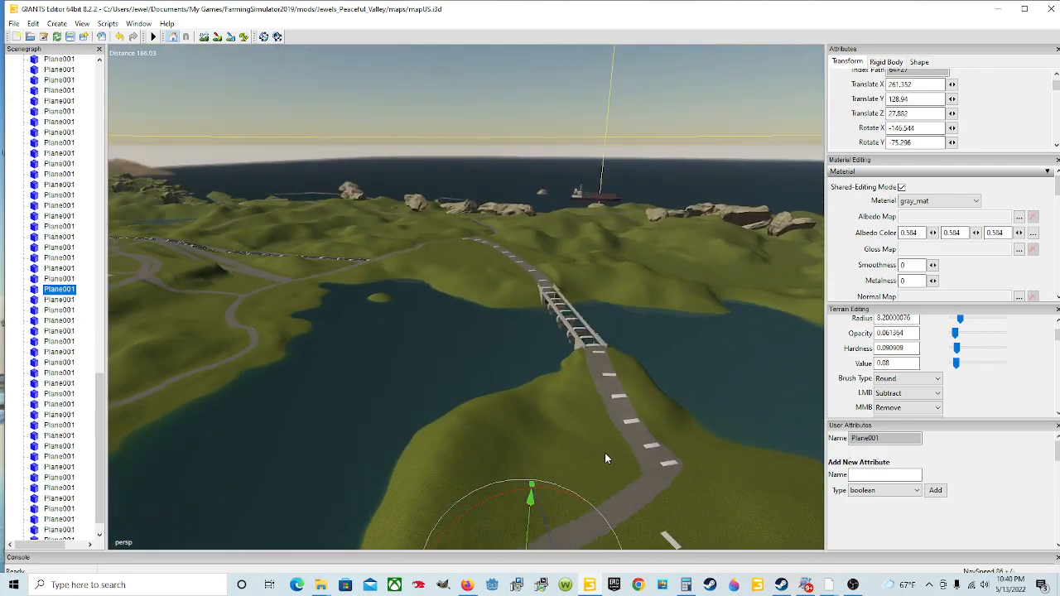
left_click_drag(632, 460, 680, 479, "alt")
scroll(602, 482, "down", 3)
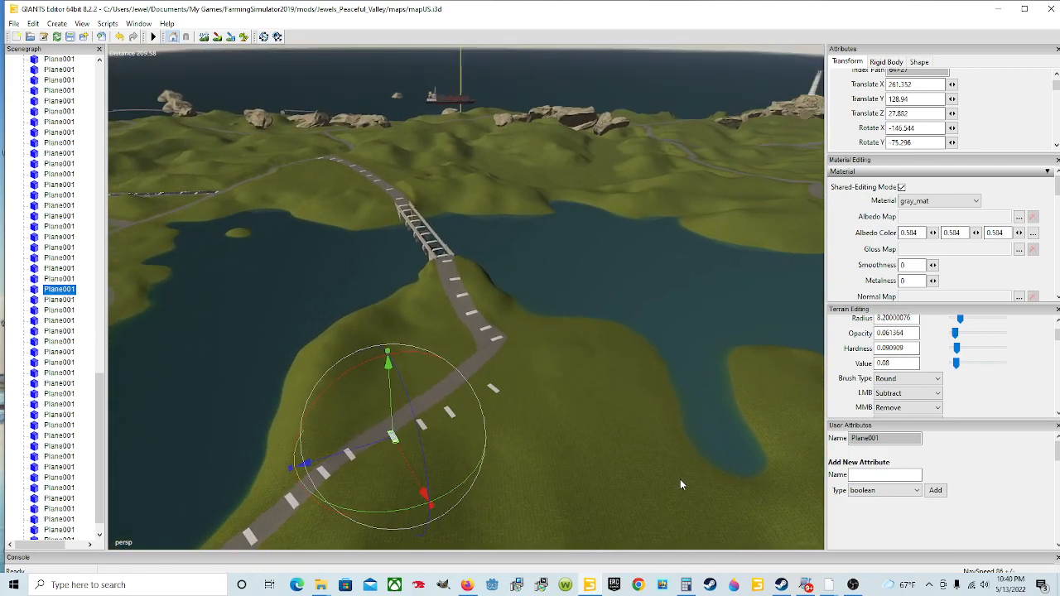
left_click_drag(587, 406, 539, 410, "alt")
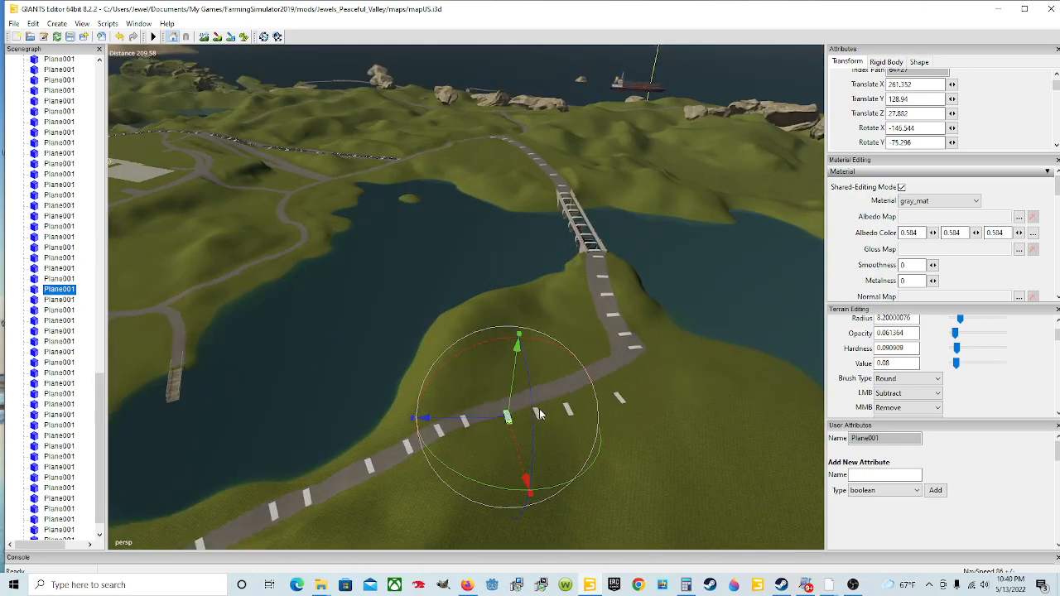
Export the roadway2 group as splines2 into the SplineStreetConstructor_1.64 folder, replacing the existing file
scroll(54, 267, "up", 6)
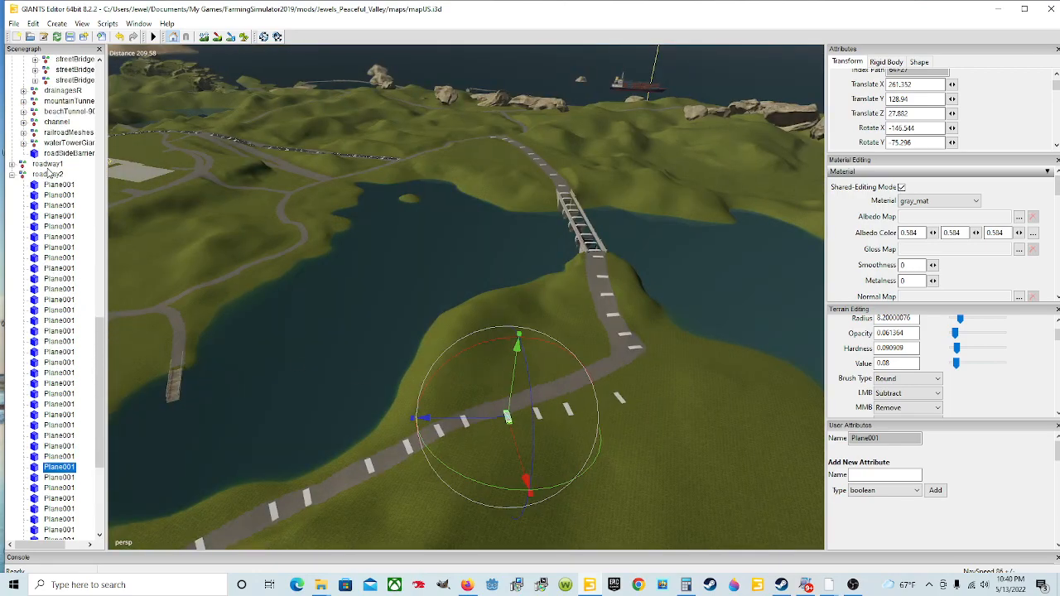
left_click(48, 174)
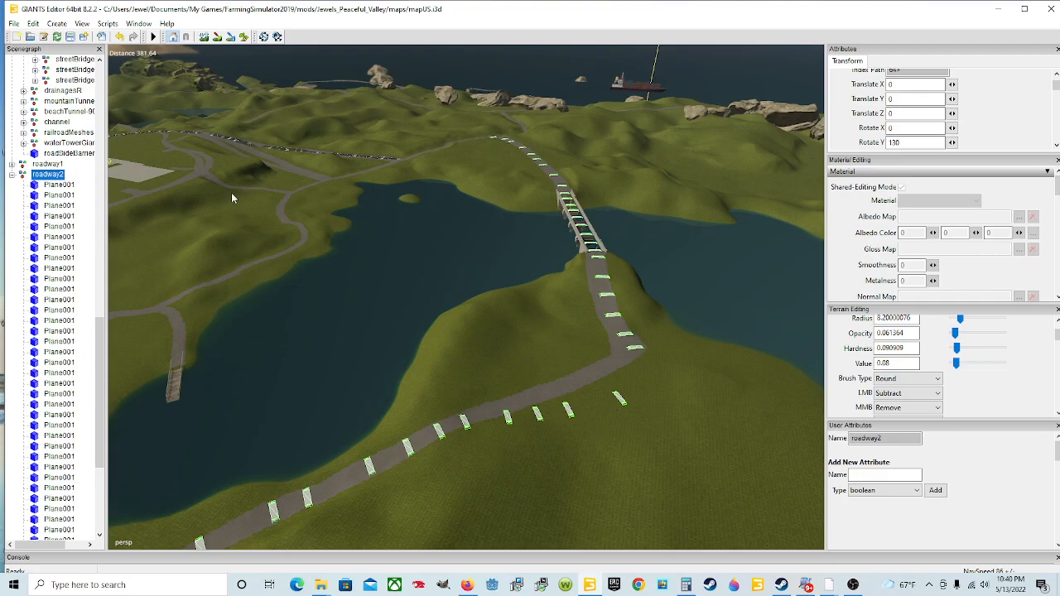
left_click(14, 24)
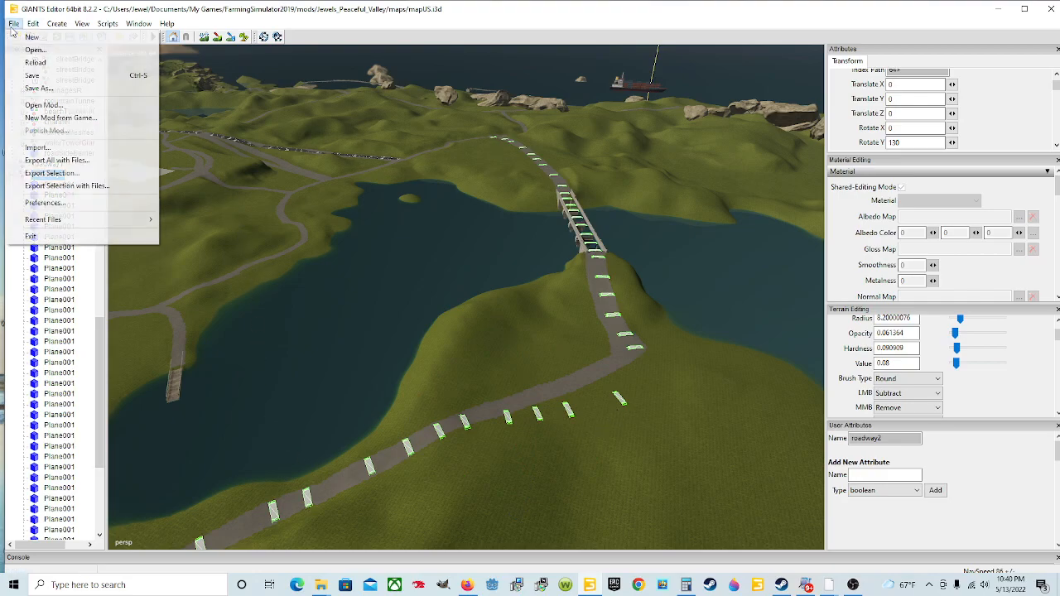
left_click(73, 173)
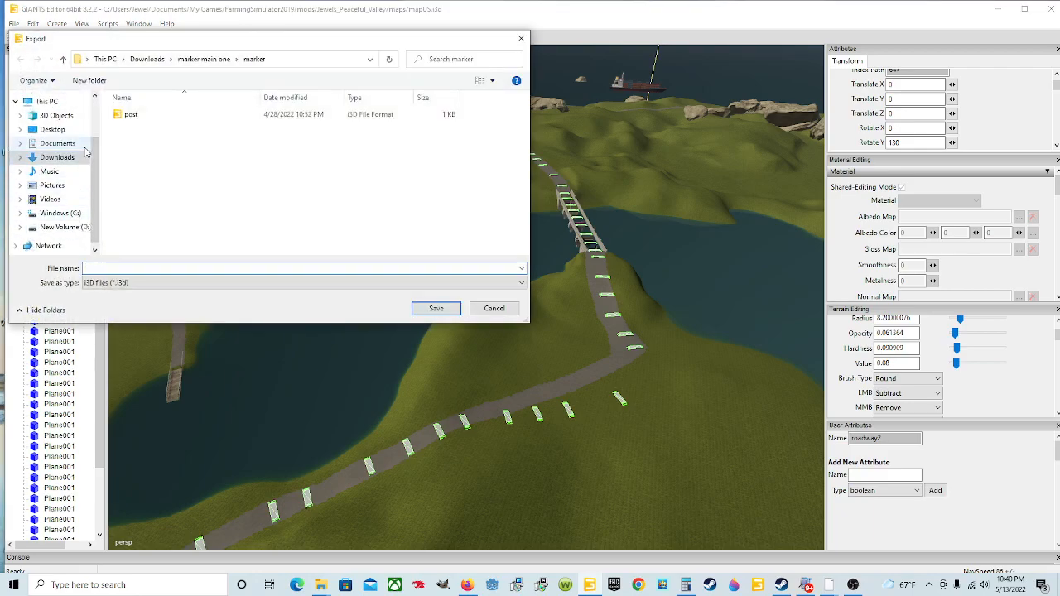
left_click(148, 59)
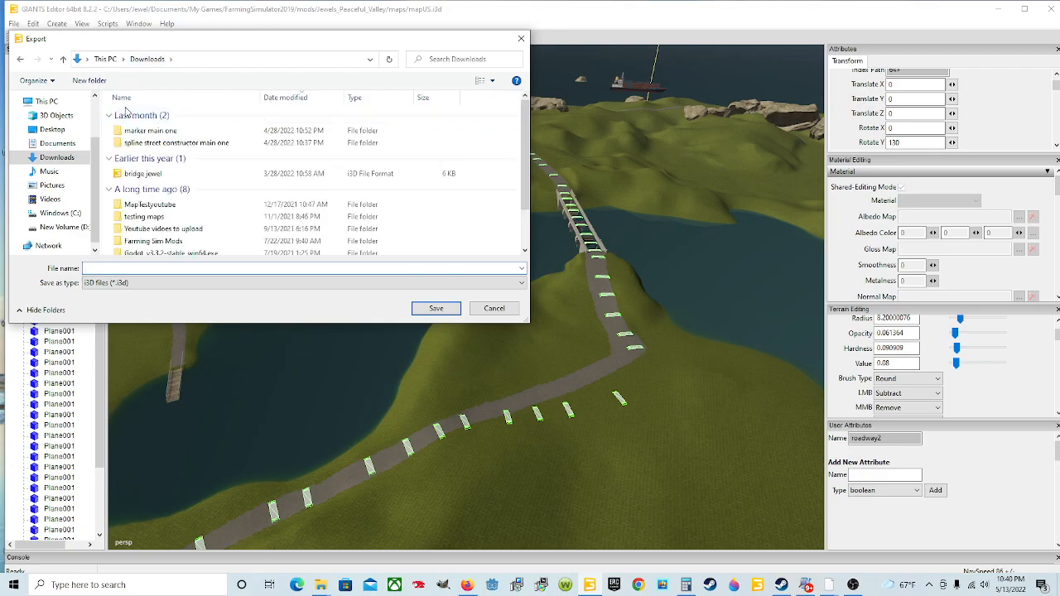
double_click(165, 146)
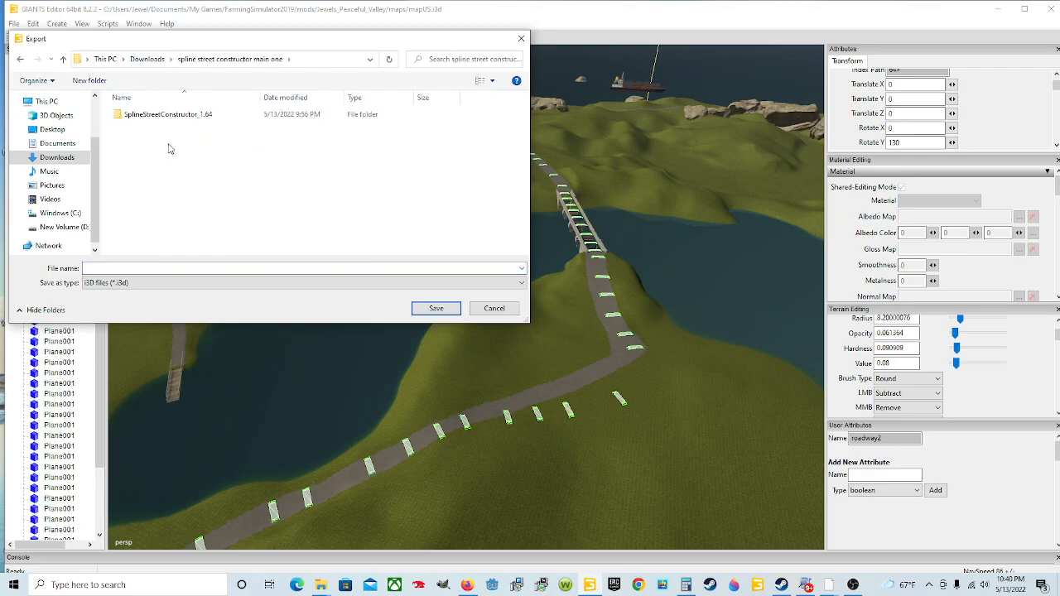
double_click(197, 116)
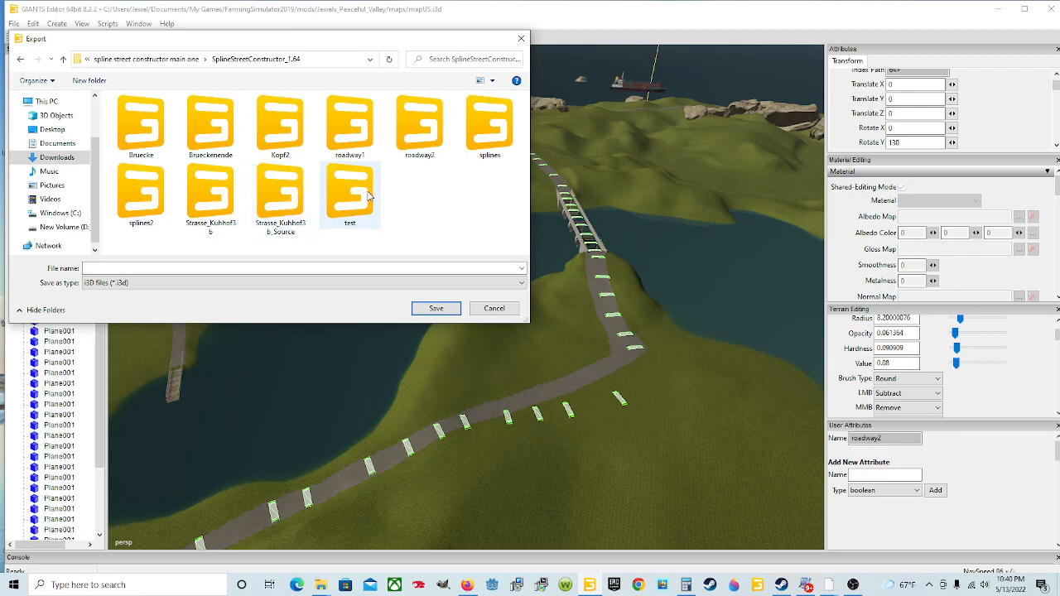
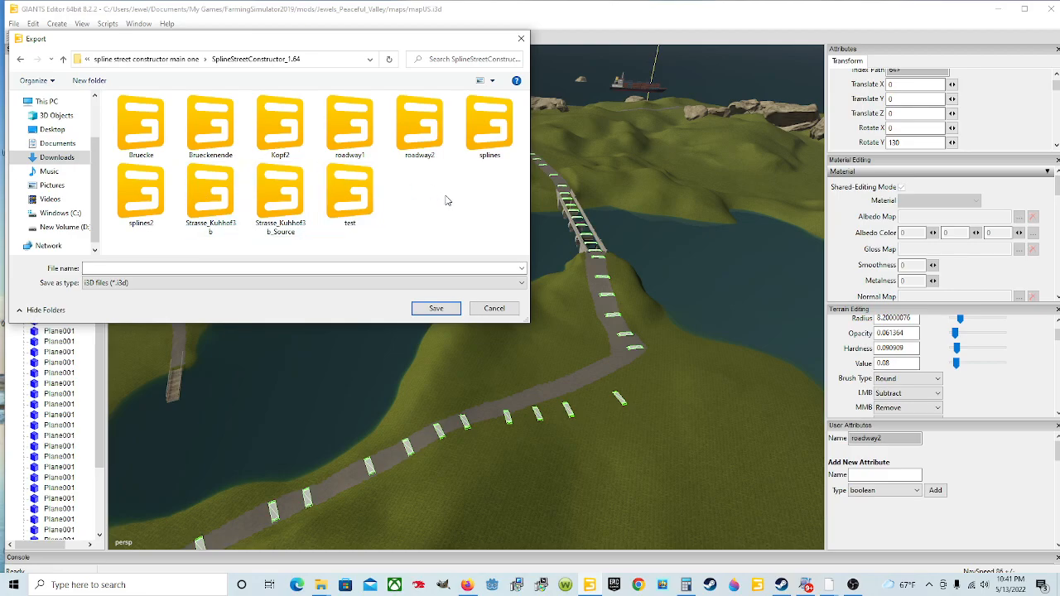
left_click(143, 213)
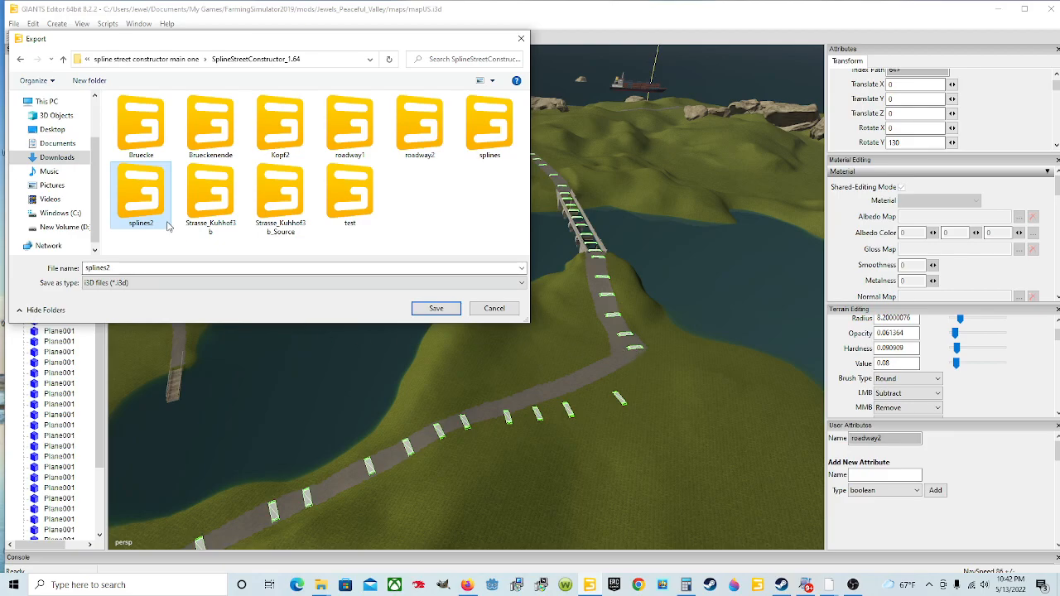
left_click(431, 310)
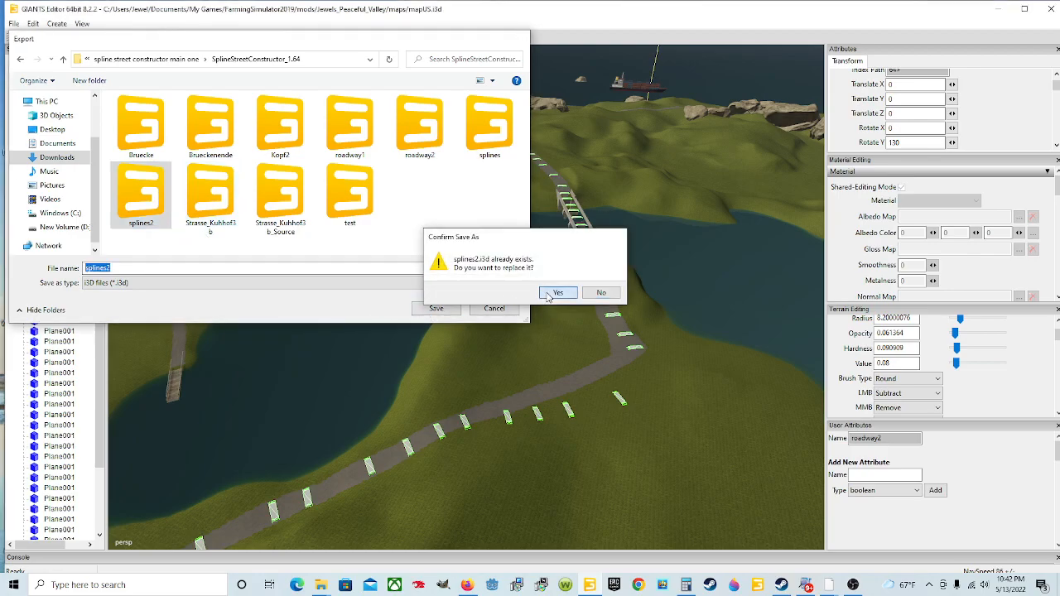
left_click(548, 294)
Switch to File Explorer and launch the SplineStreetConstructor_1.64 application from its folder
left_click_drag(617, 280, 579, 271, "alt")
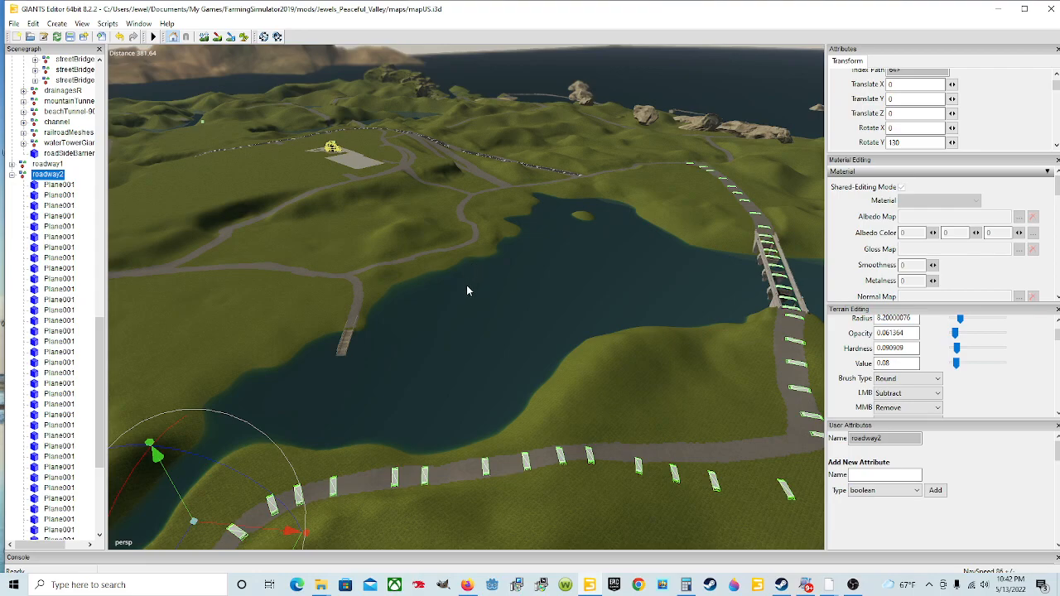
left_click(321, 585)
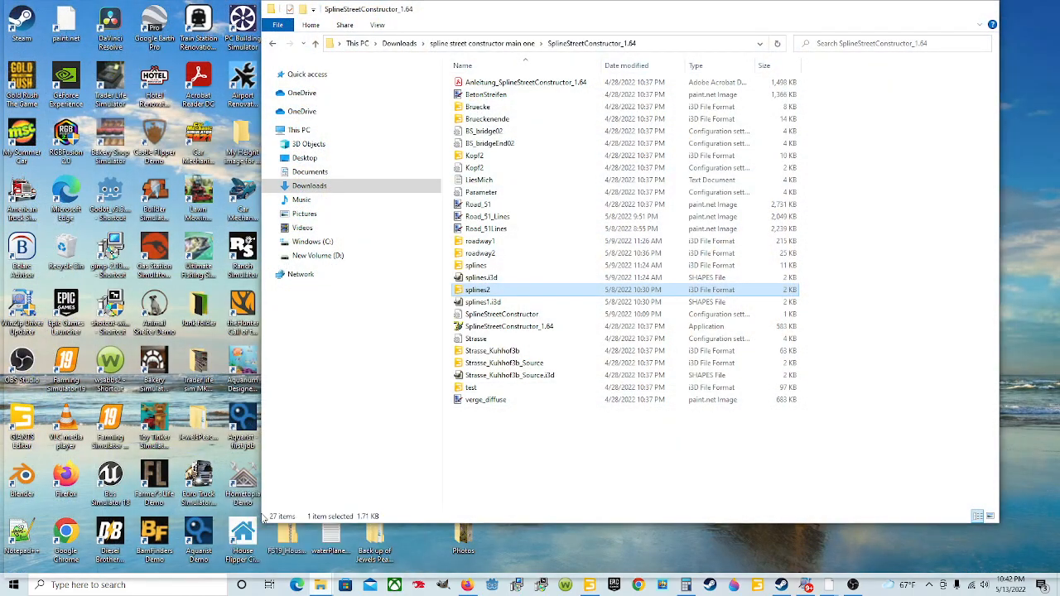
left_click(277, 523)
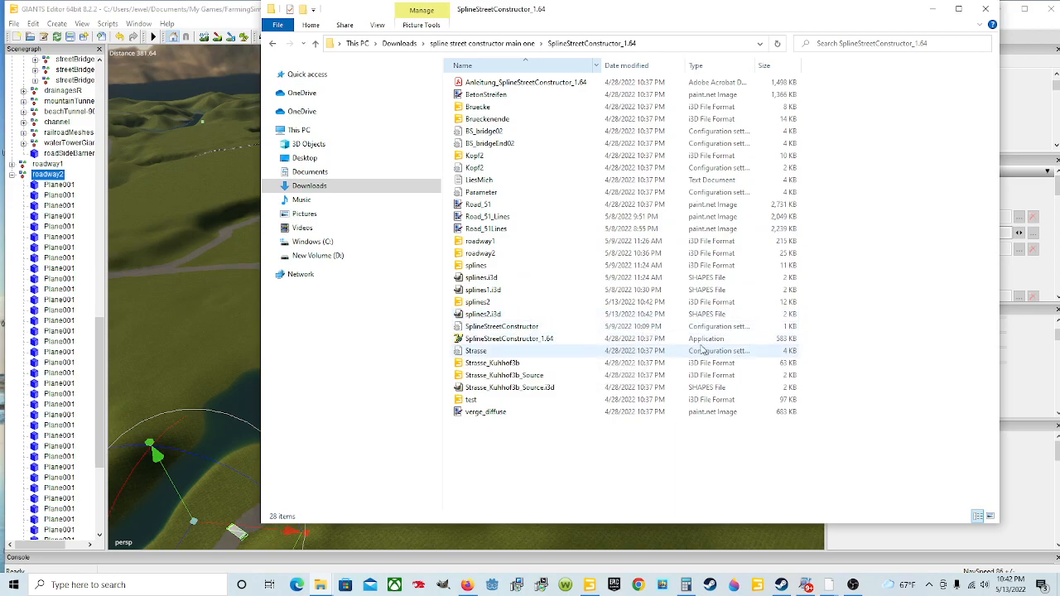
double_click(559, 339)
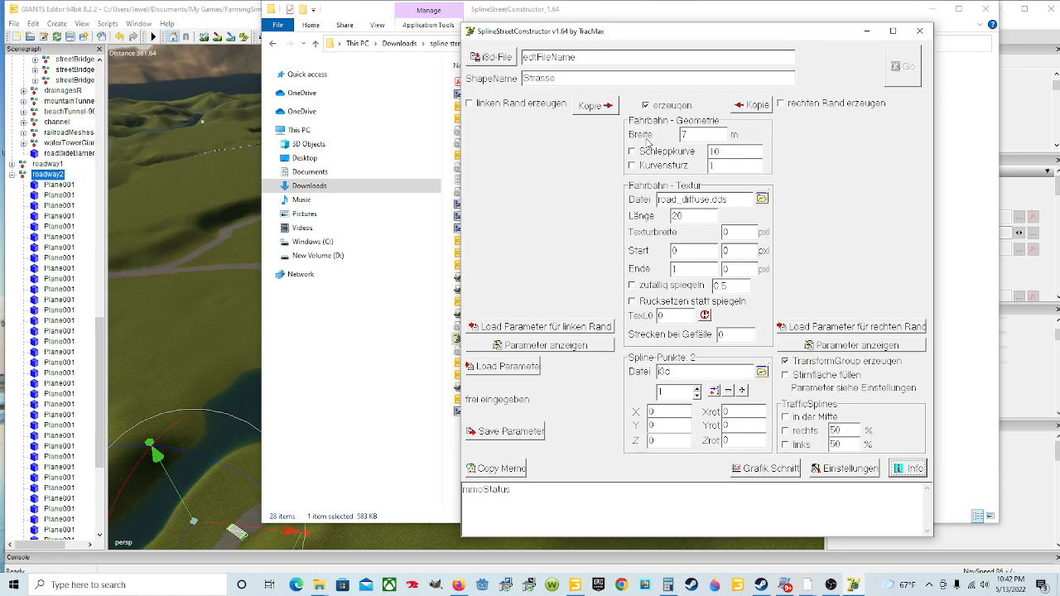
Load the Strasse parameters for the left road edge and turn off left edge generation
left_click(537, 328)
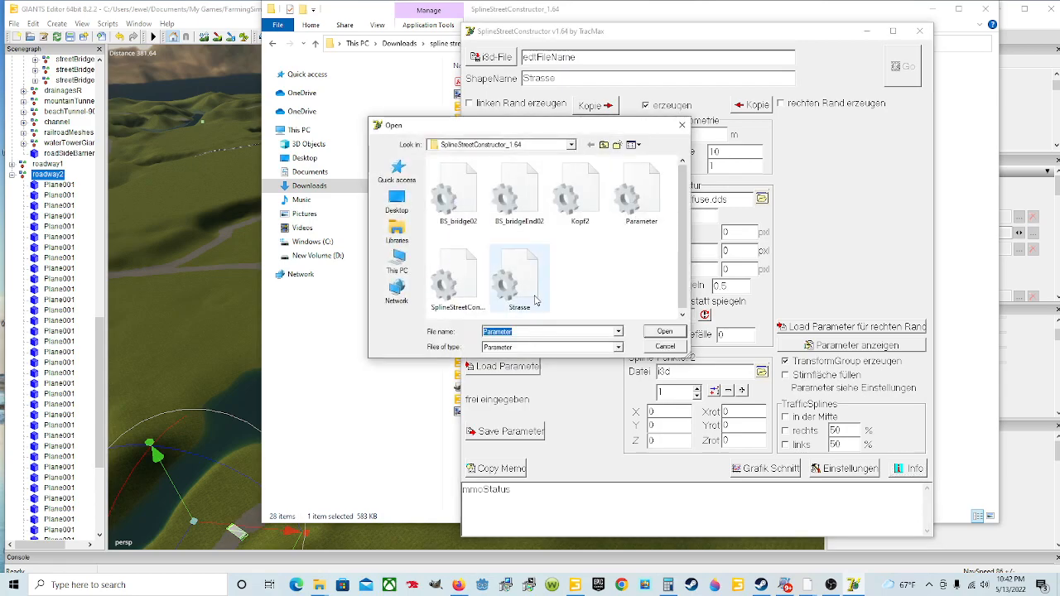
left_click(533, 299)
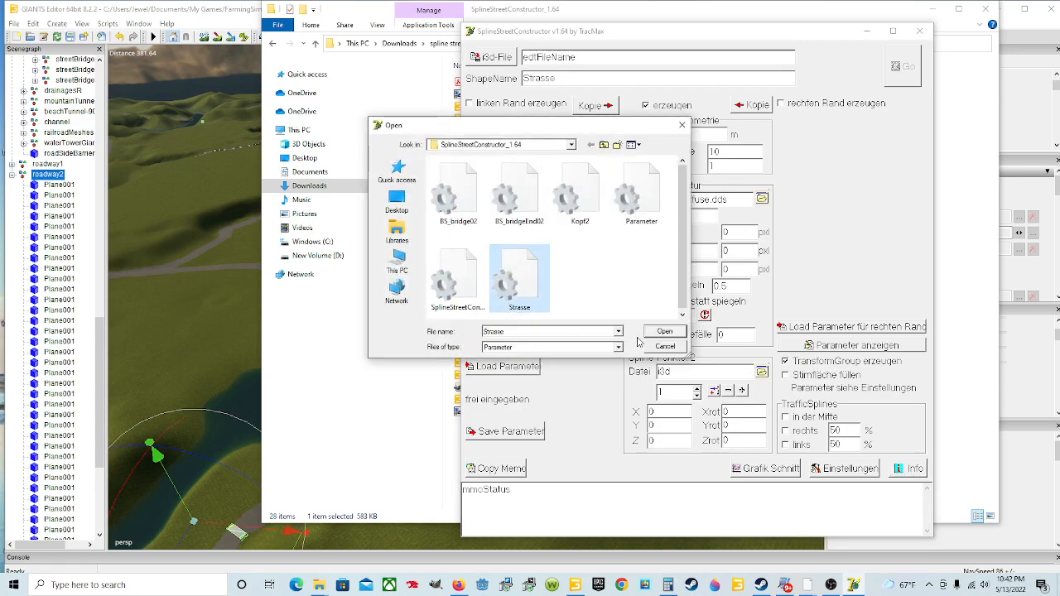
left_click(663, 333)
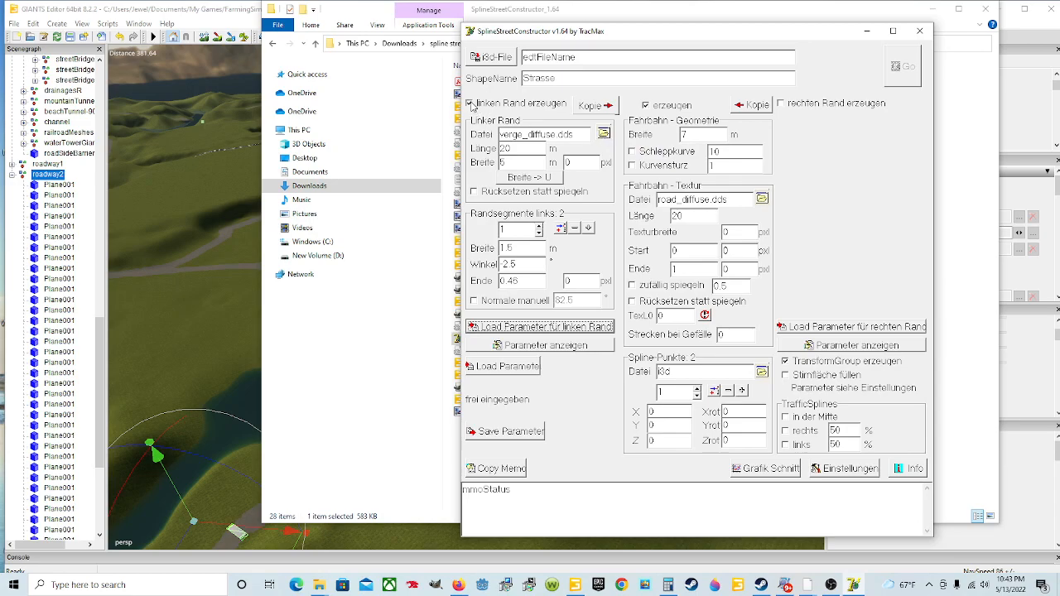
left_click(469, 103)
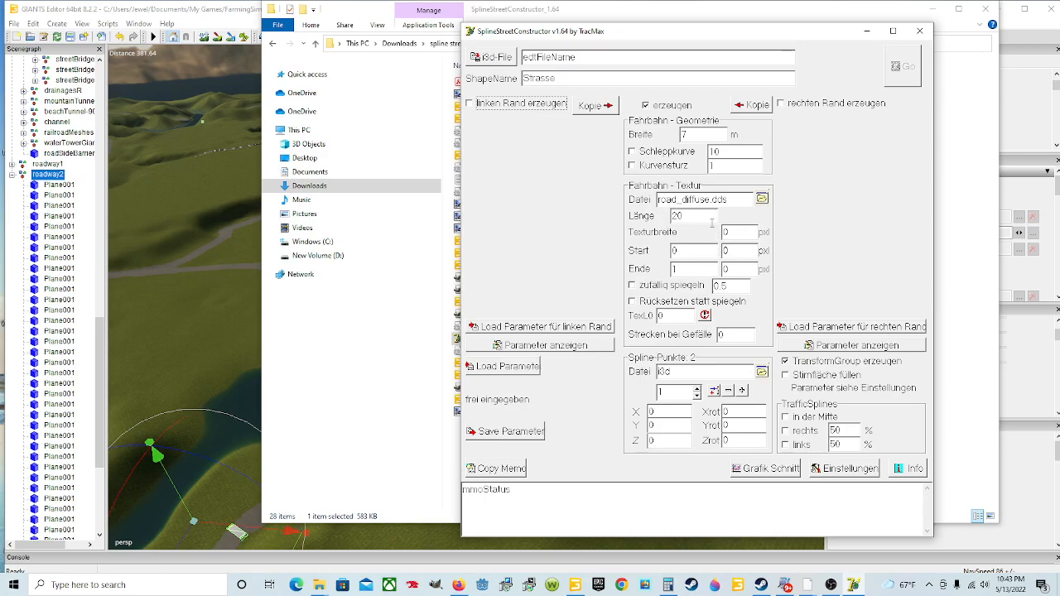
Set the roadway width (Breite) to 8 m and check which dds road textures the constructor folder offers
double_click(694, 136)
type("8")
left_click(728, 165)
type("1")
left_click(762, 200)
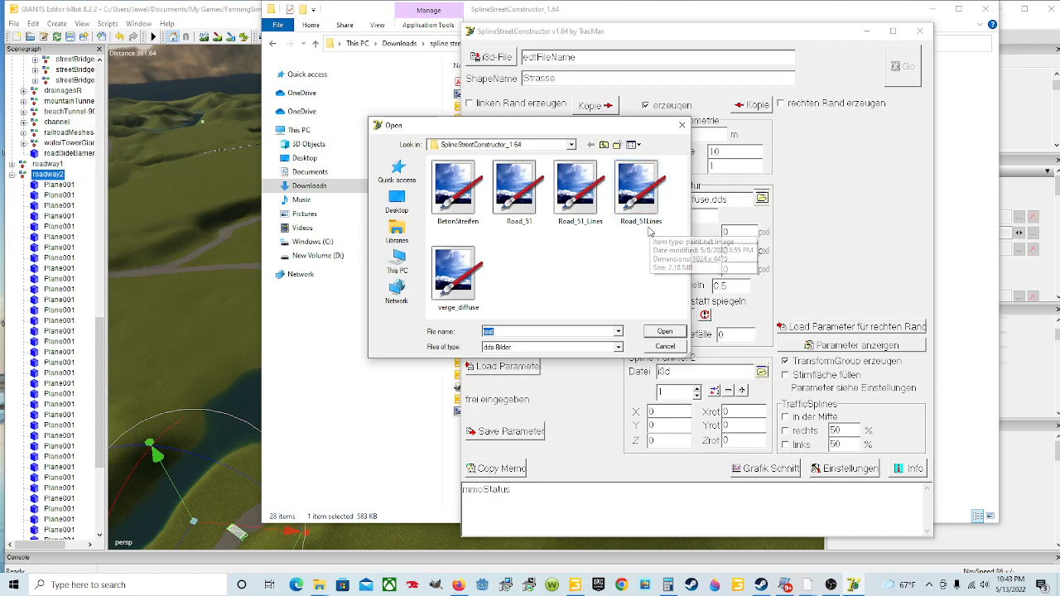
left_click(664, 347)
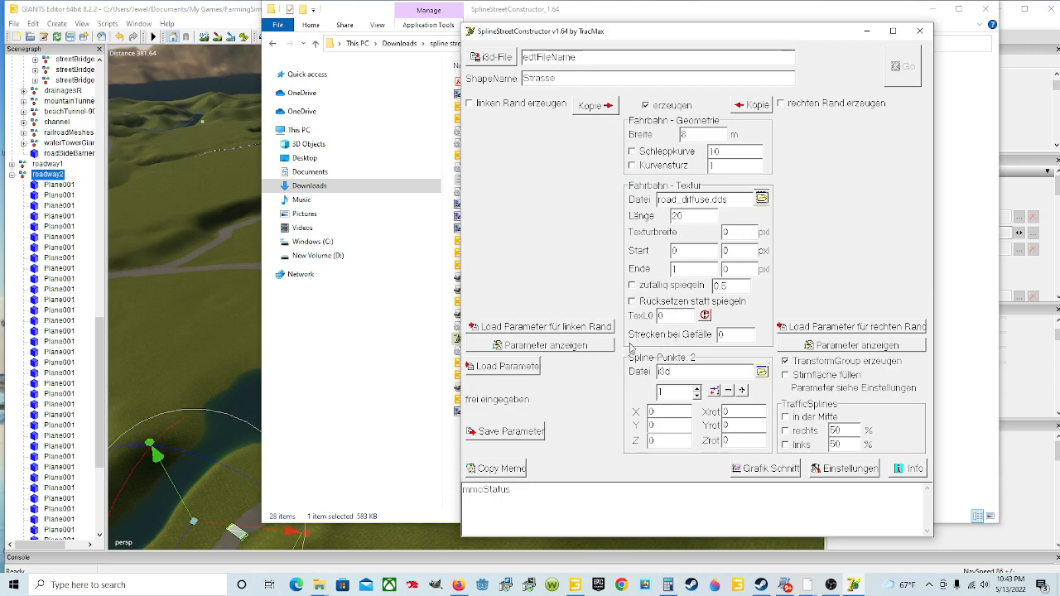
Switch to GIANTS Editor and check how the planes follow the road along the lake up to the bridge
left_click(996, 100)
left_click(1015, 98)
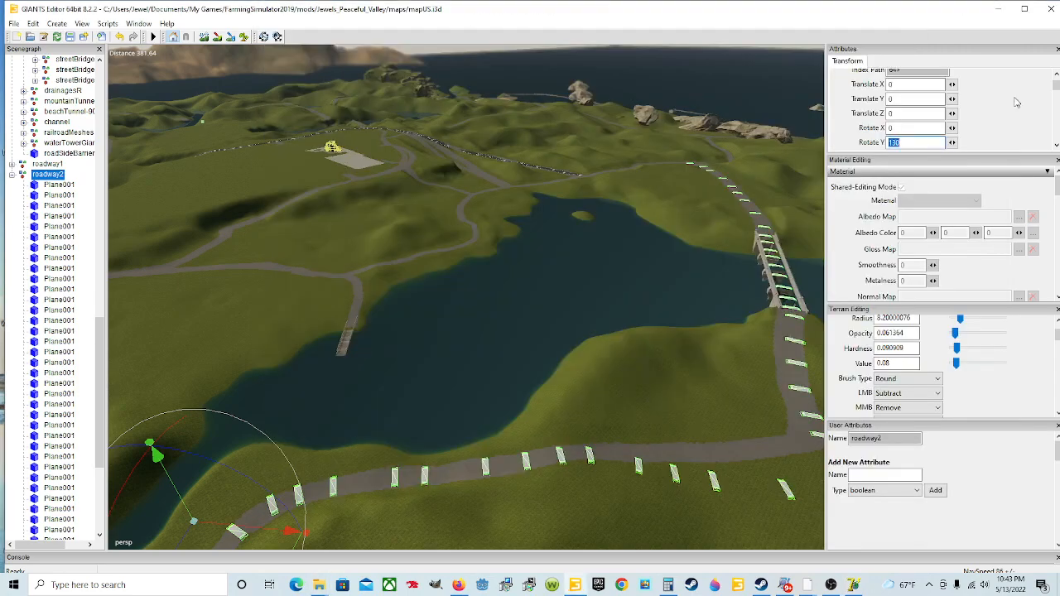
left_click_drag(650, 227, 745, 251, "alt")
scroll(663, 272, "down", 3)
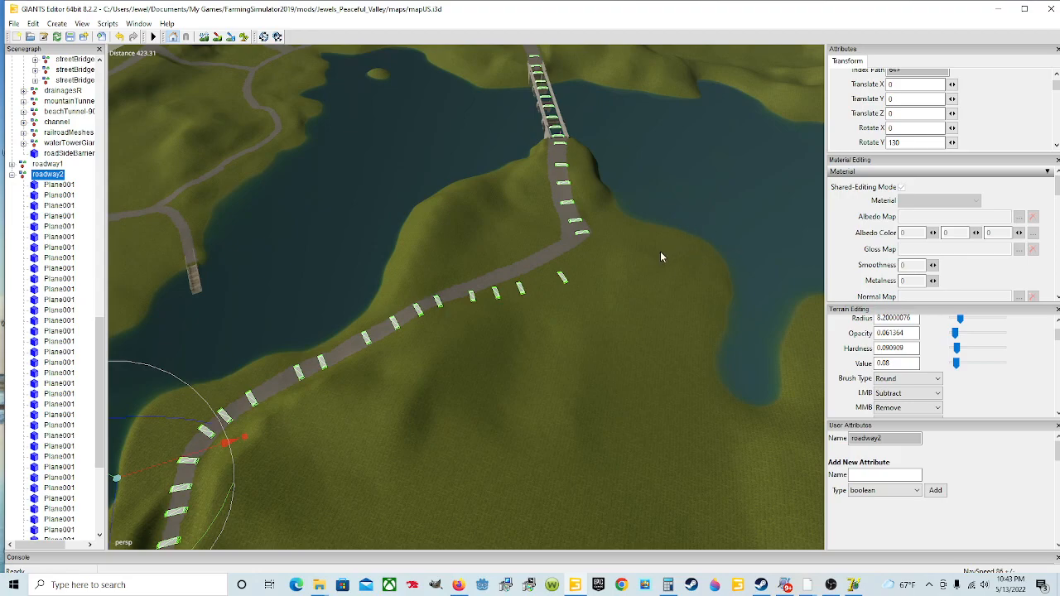
left_click_drag(637, 351, 589, 364, "alt")
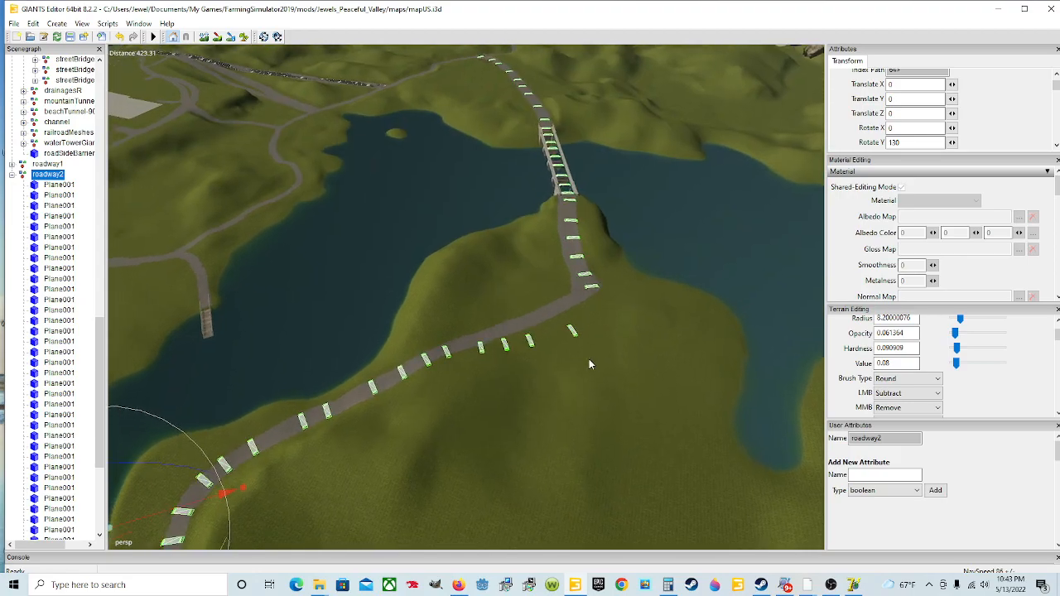
Switch to File Explorer and copy the Road_51_DoubleYellow texture from the Painted Roads For Map Making folder in Music
mouse_move(319, 584)
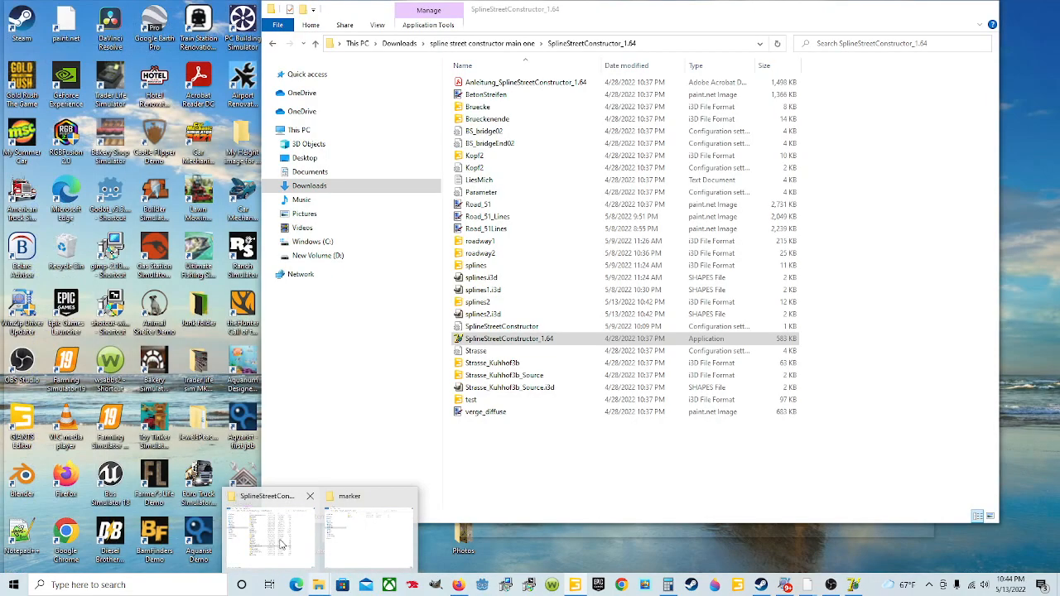
left_click(281, 544)
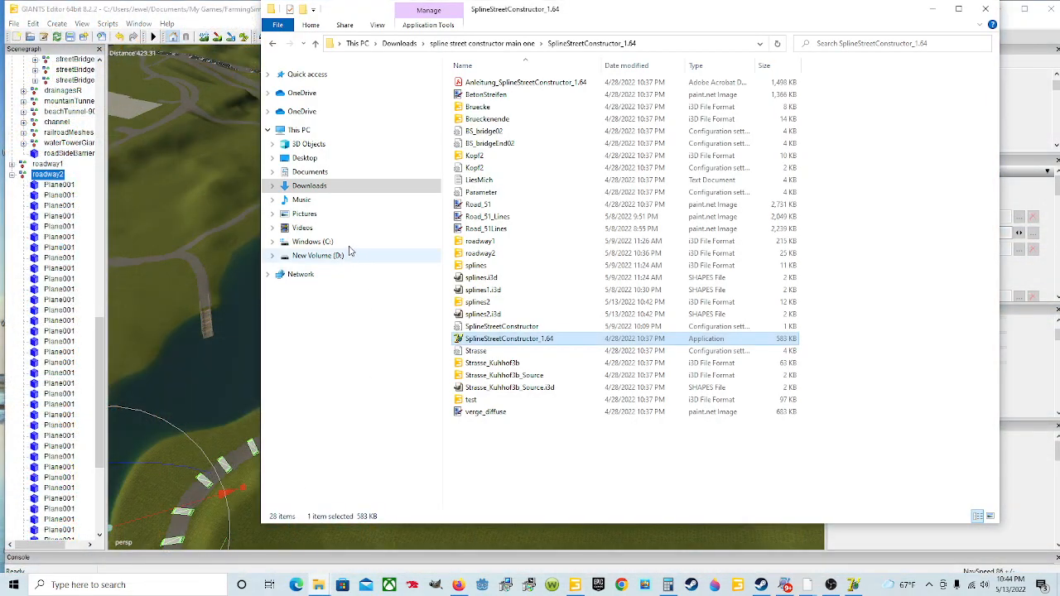
left_click(330, 203)
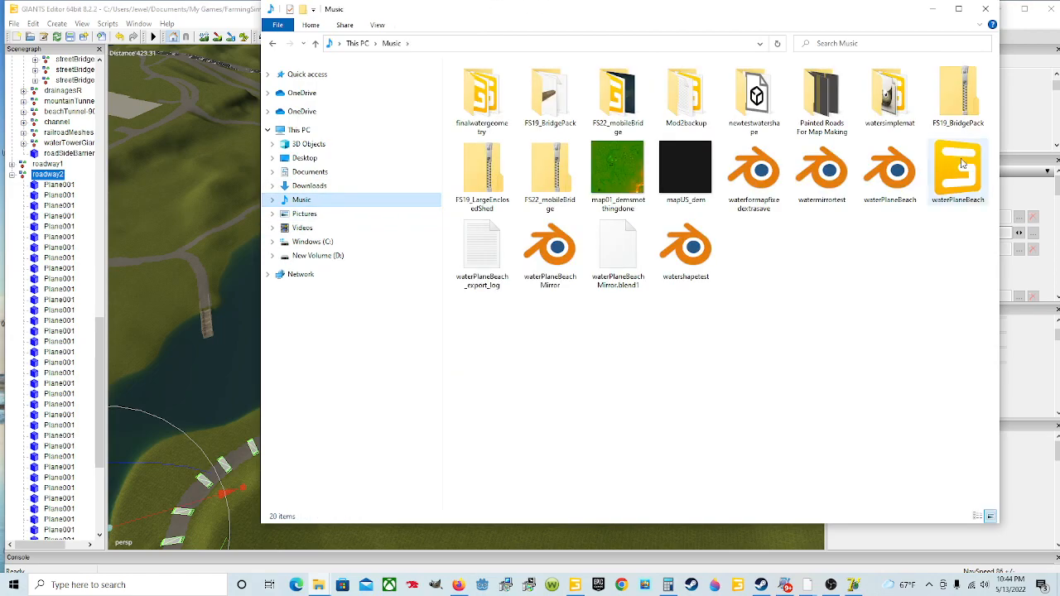
double_click(829, 128)
left_click(526, 95)
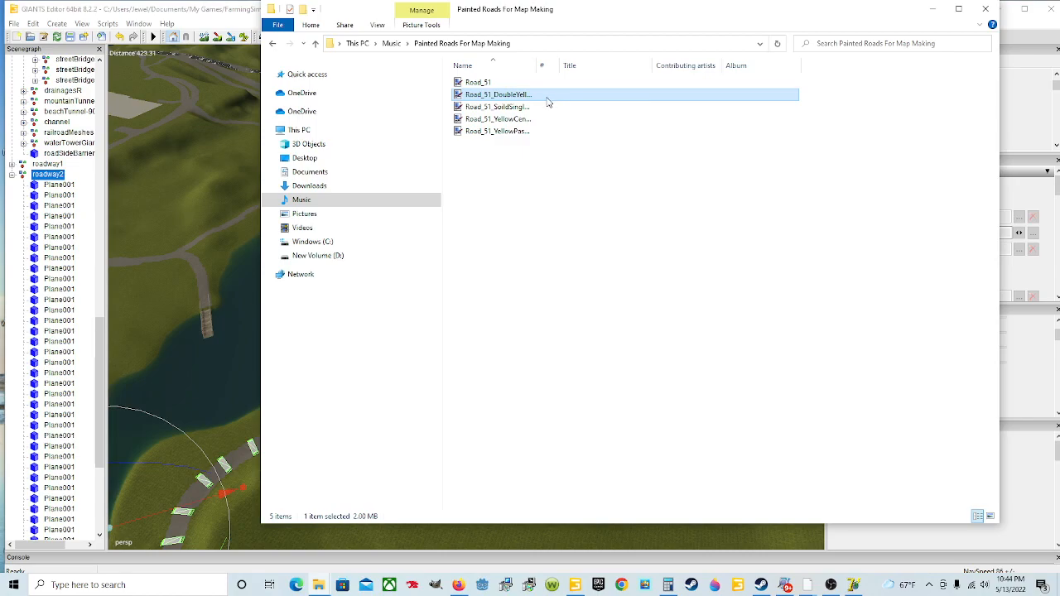
right_click(546, 100)
left_click(602, 276)
left_click(568, 231)
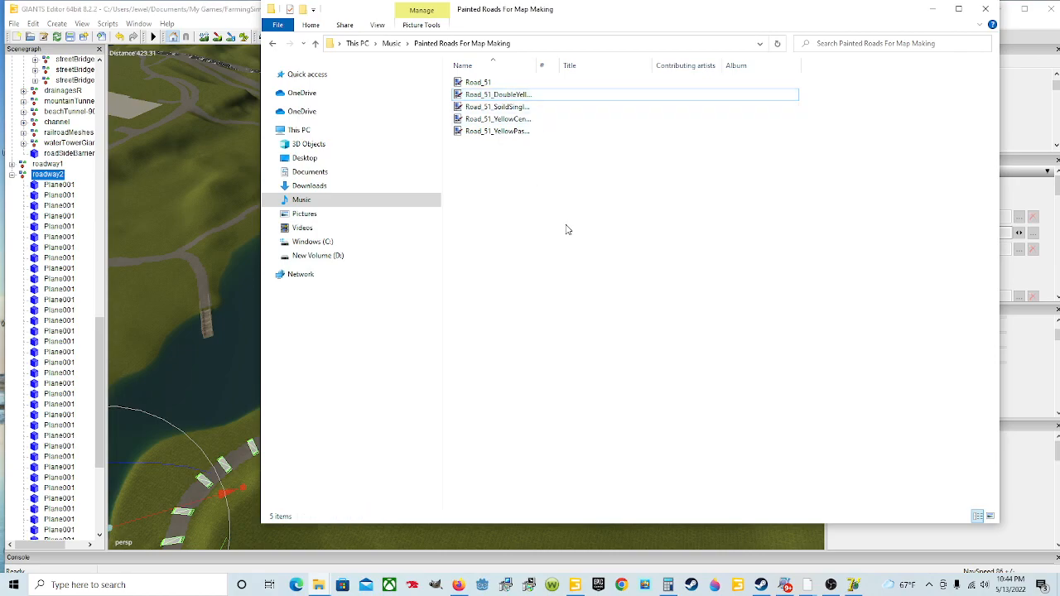
Paste the copied texture into the SplineStreetConstructor_1.64 folder under Downloads, inside spline street constructor main one, and minimize File Explorer
left_click(345, 189)
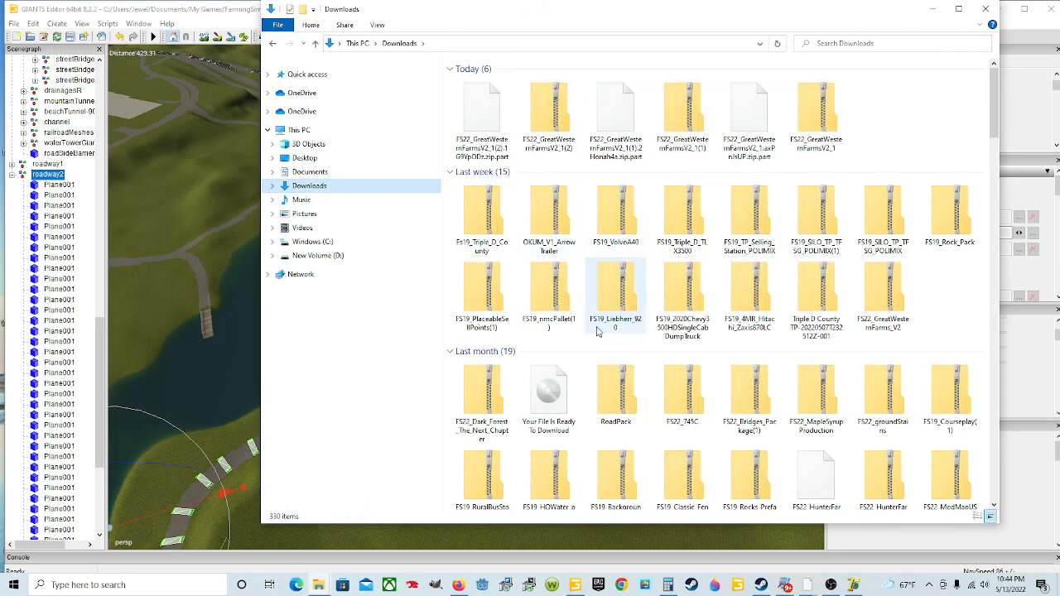
scroll(617, 305, "down", 3)
double_click(615, 203)
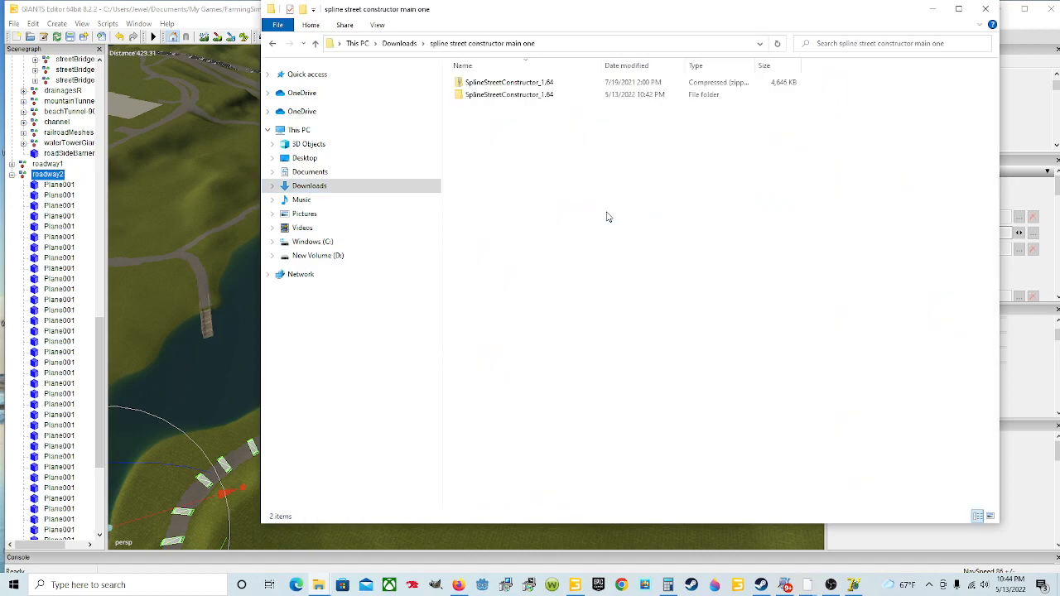
left_click(552, 96)
left_click(551, 100)
left_click(570, 97)
double_click(572, 96)
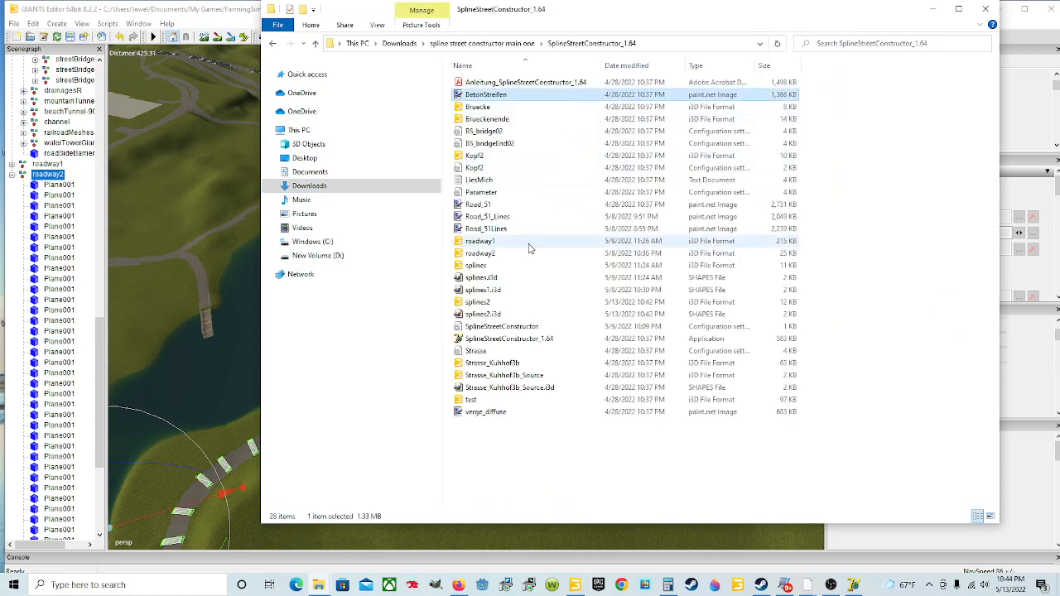
right_click(568, 447)
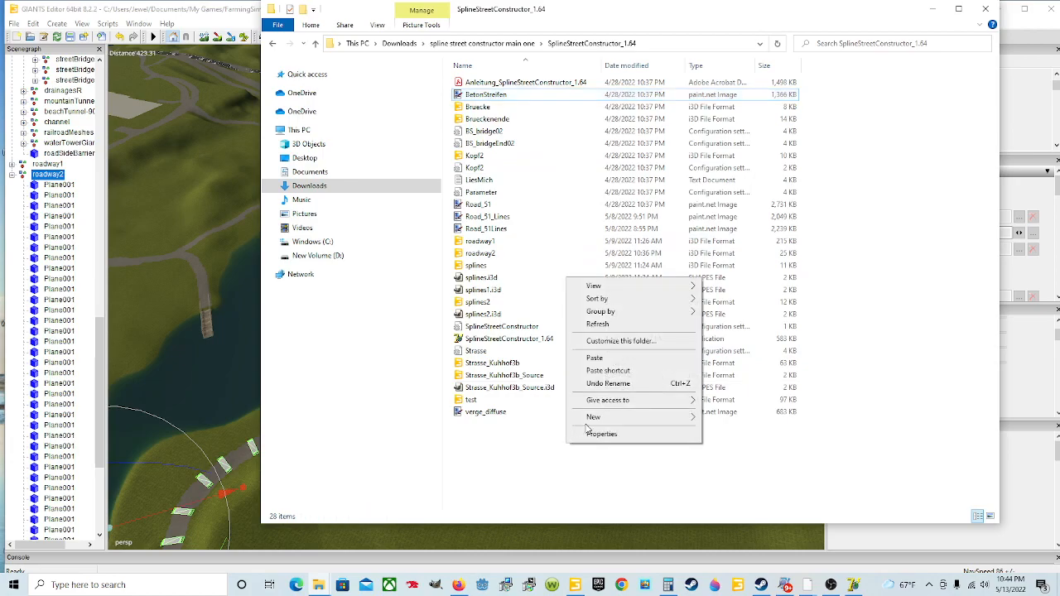
left_click(592, 357)
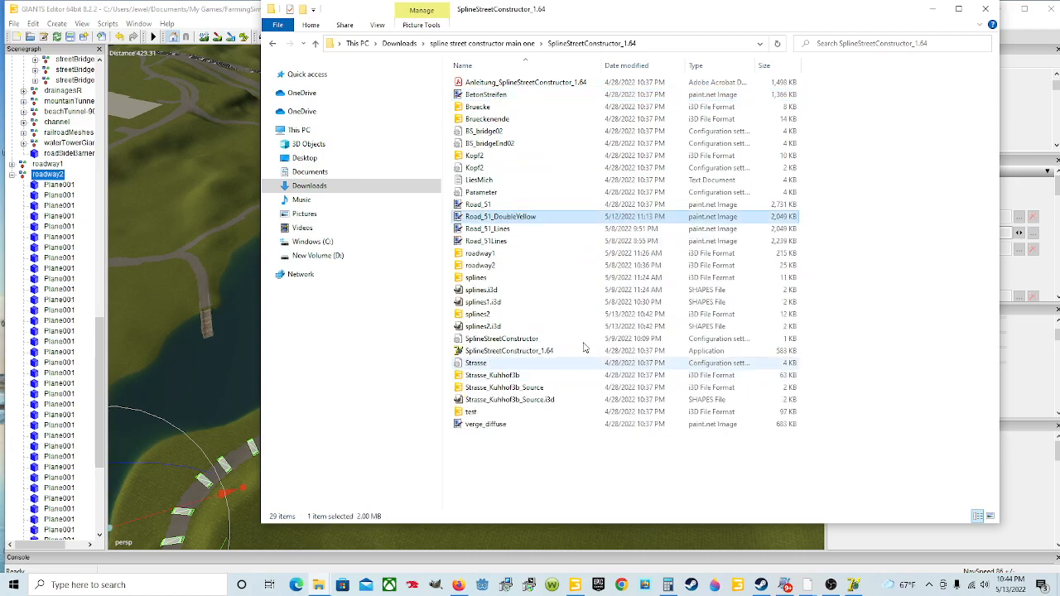
left_click(518, 215)
left_click(561, 216)
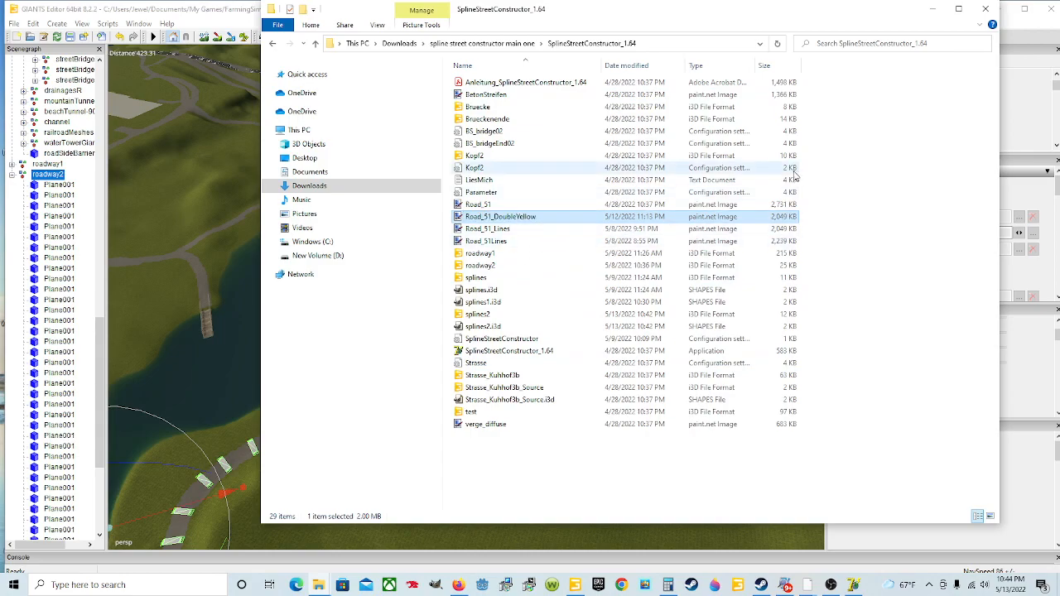
left_click(932, 11)
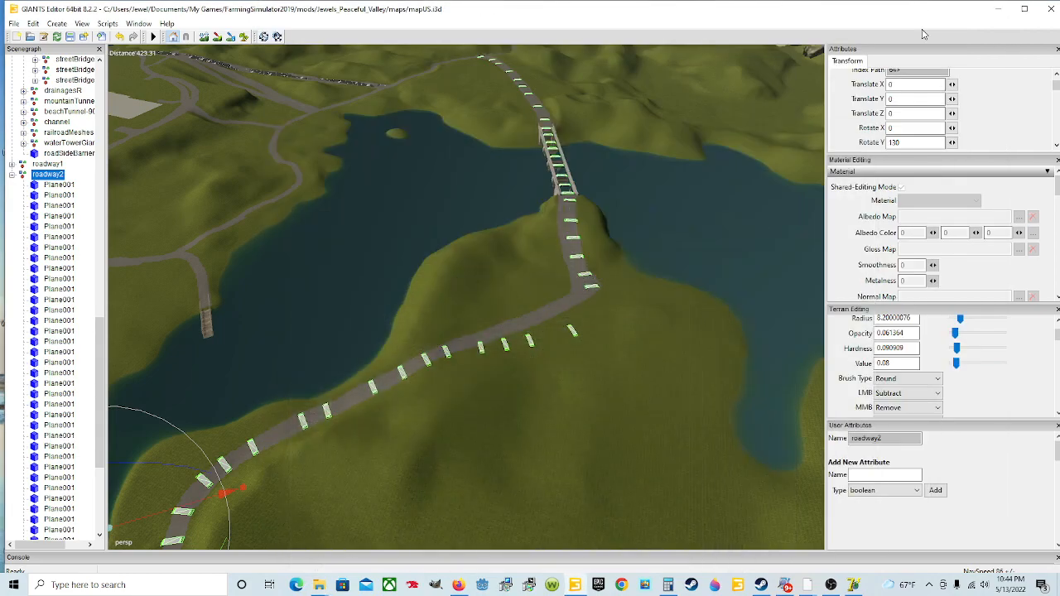
Switch to SplineStreetConstructor and load Road_51_DoubleYellow as the roadway texture file
mouse_move(854, 586)
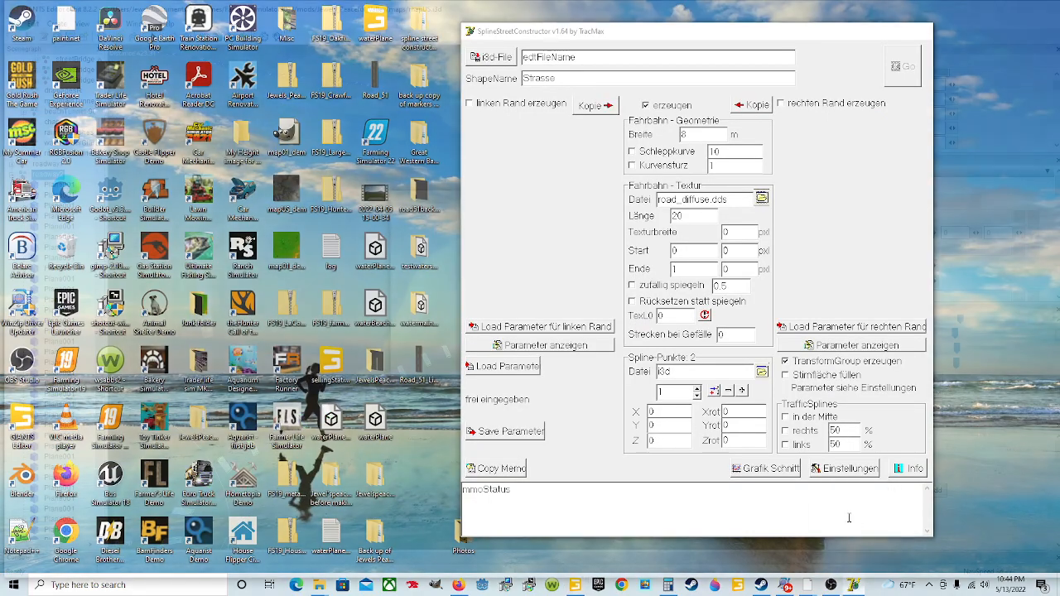
left_click(855, 522)
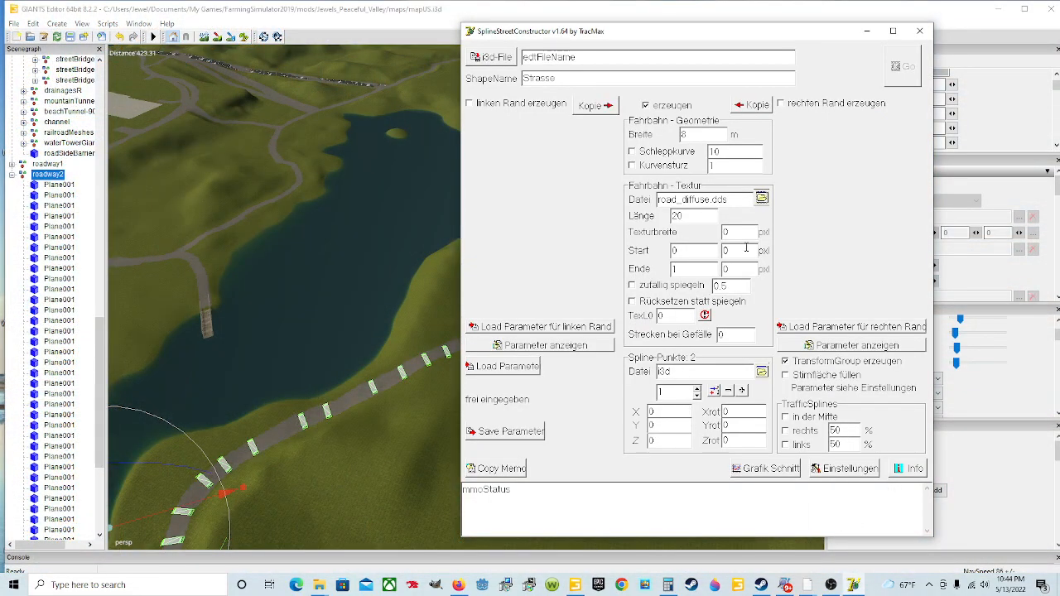
left_click(762, 198)
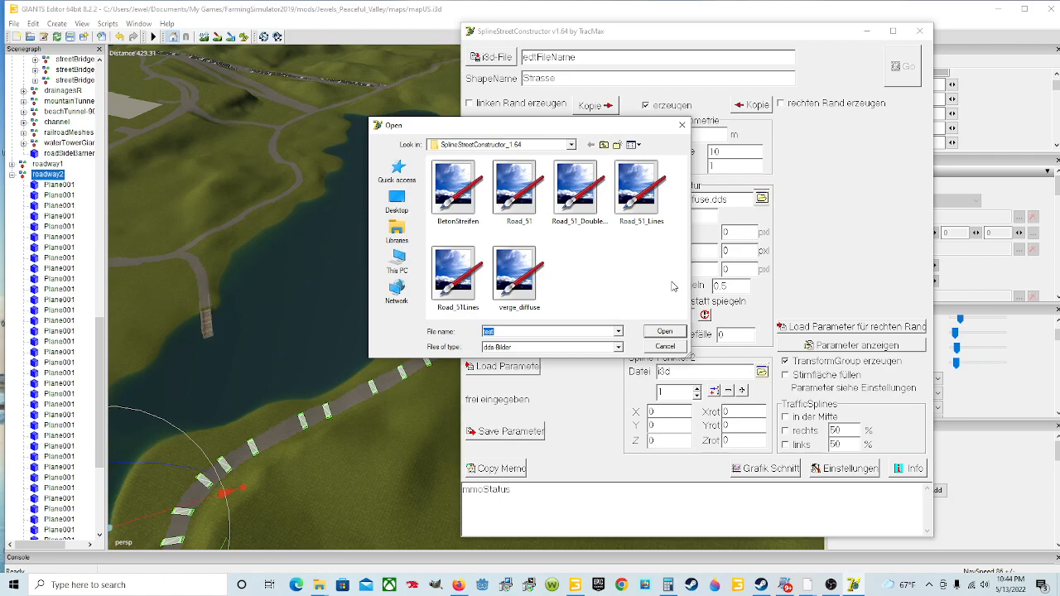
left_click(578, 194)
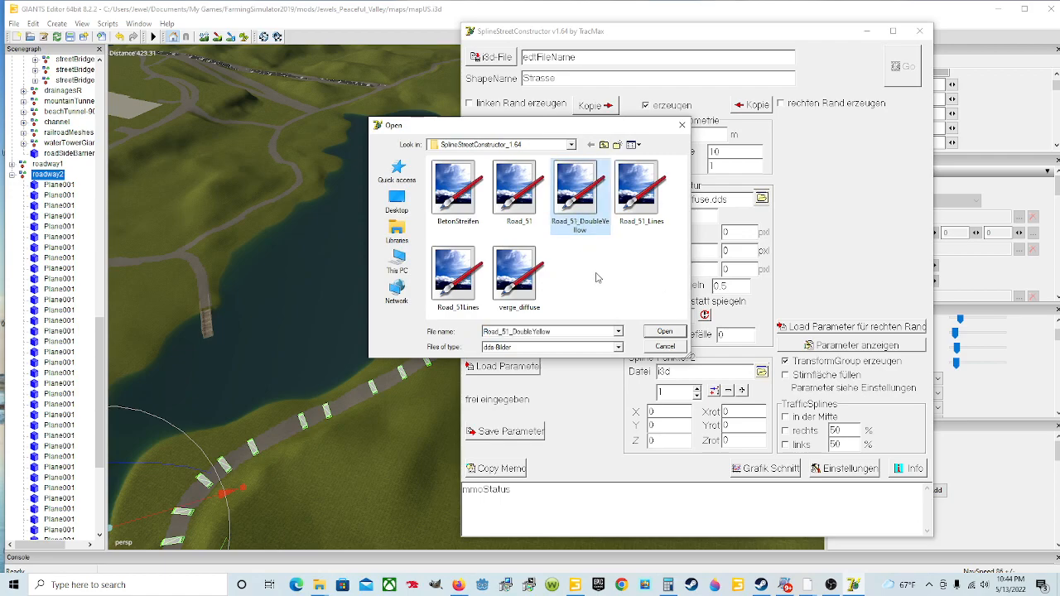
left_click(665, 332)
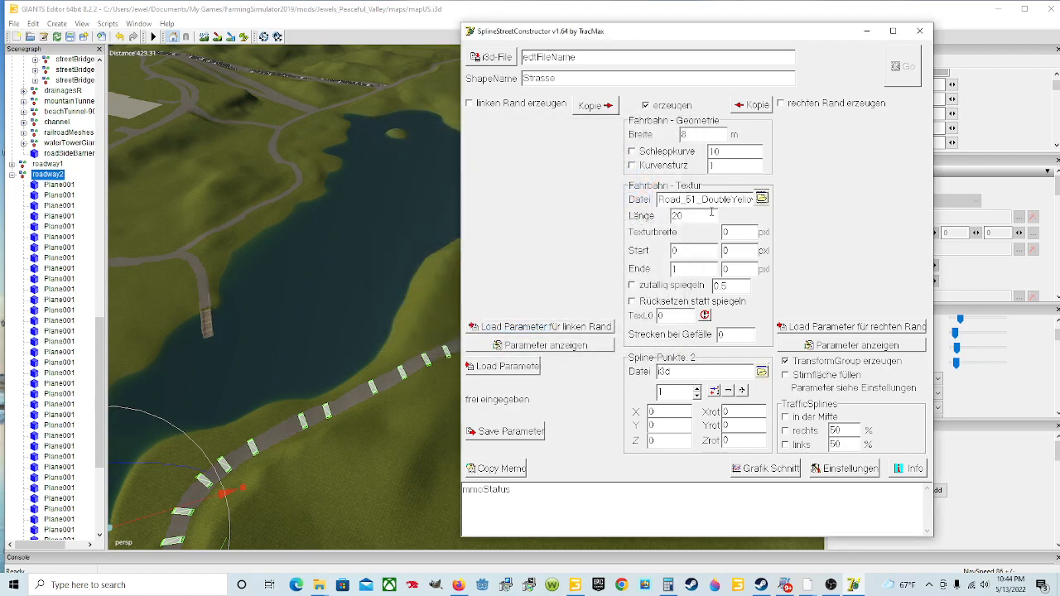
left_click(684, 214)
Set roadway2 as the output i3d file and enter roadway2 as the shape name
left_click(489, 58)
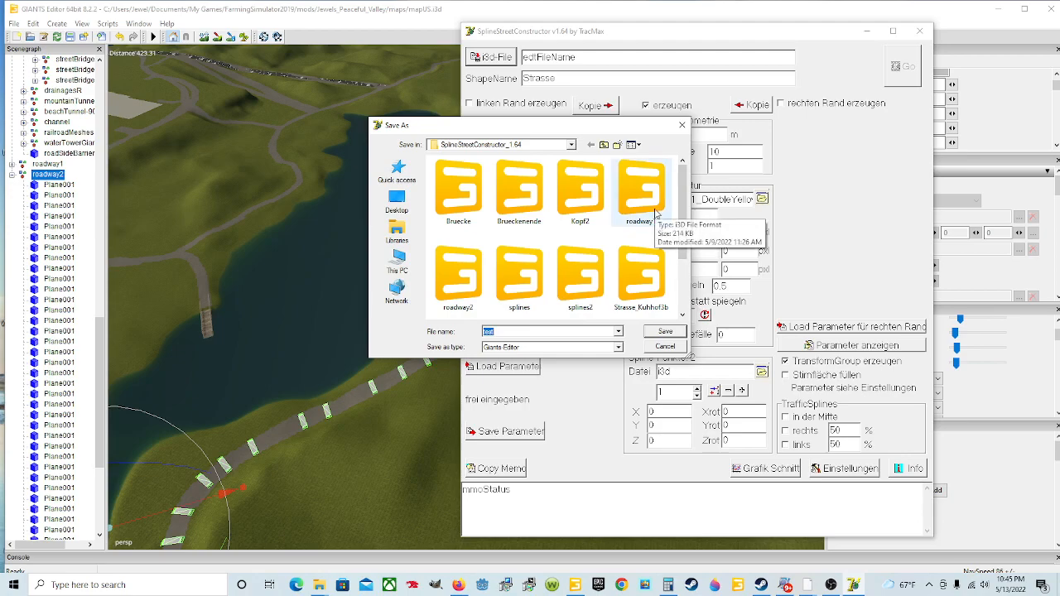
left_click(454, 302)
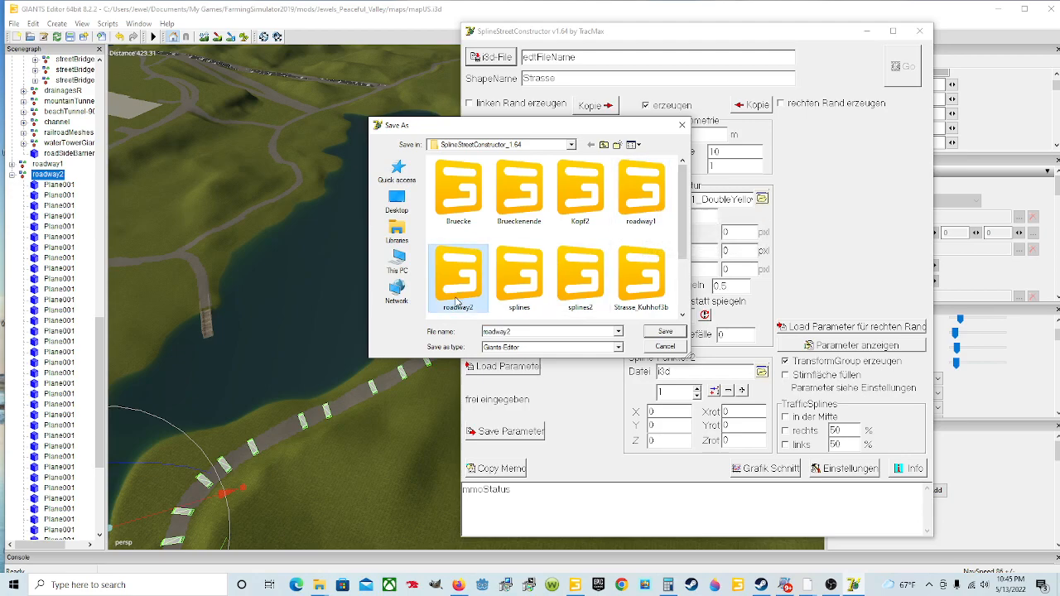
left_click(661, 332)
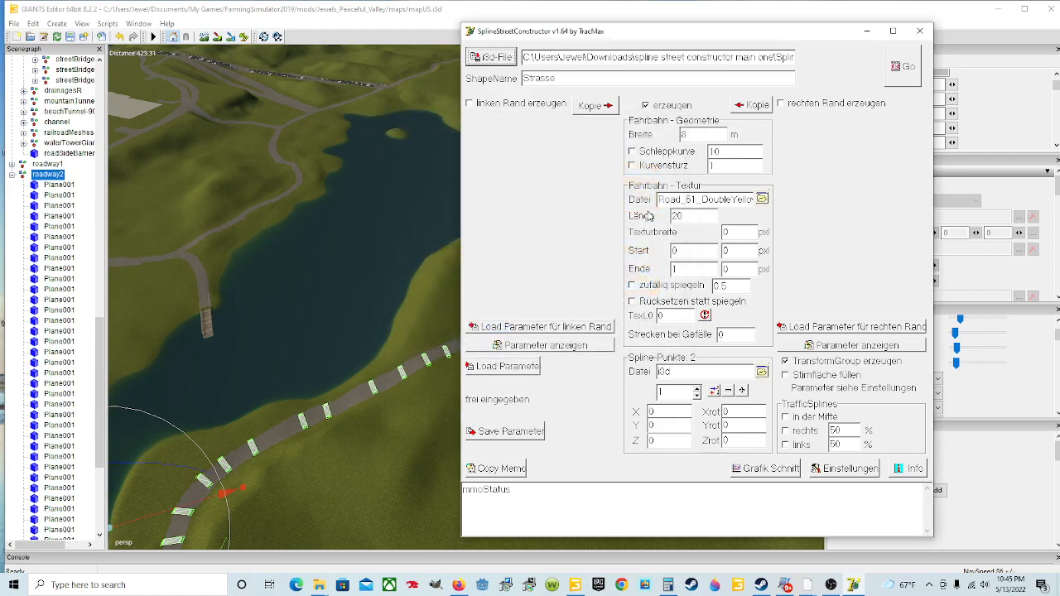
double_click(573, 81)
type("roadway2")
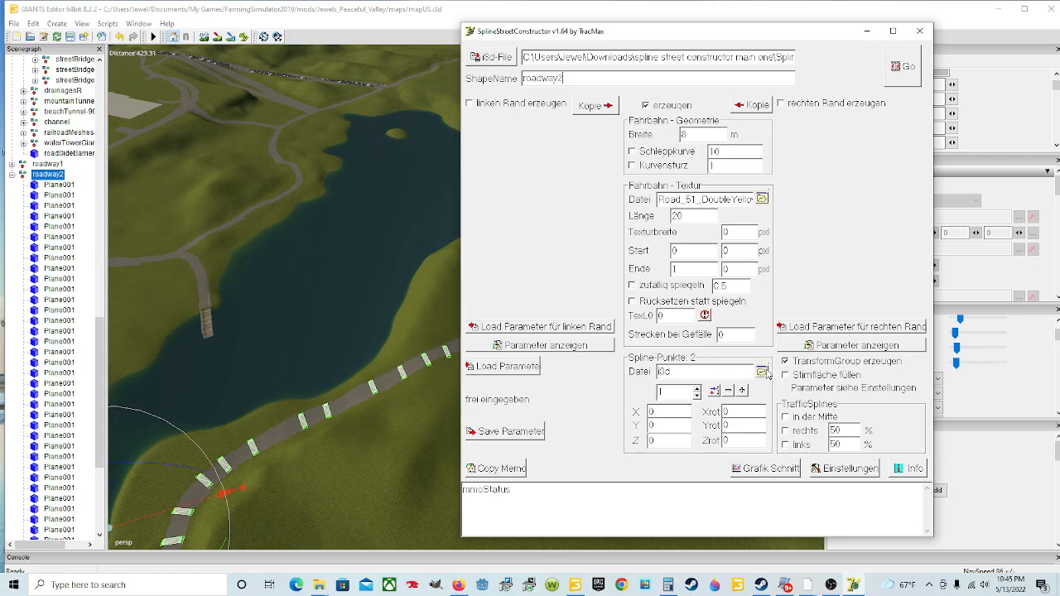
Load the splines2 i3d file as the source of the spline points
left_click(762, 372)
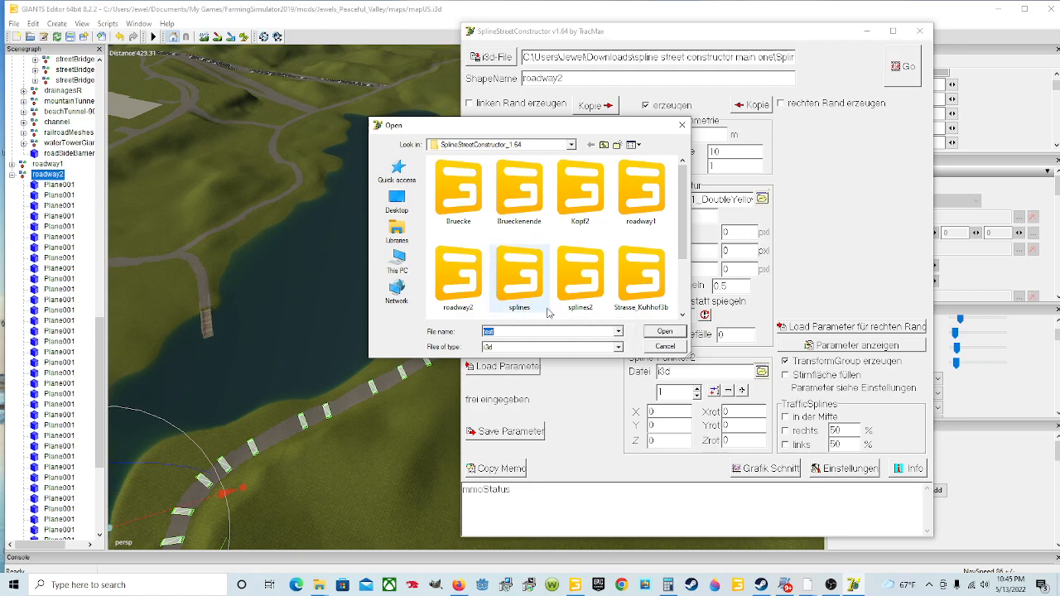
left_click(577, 303)
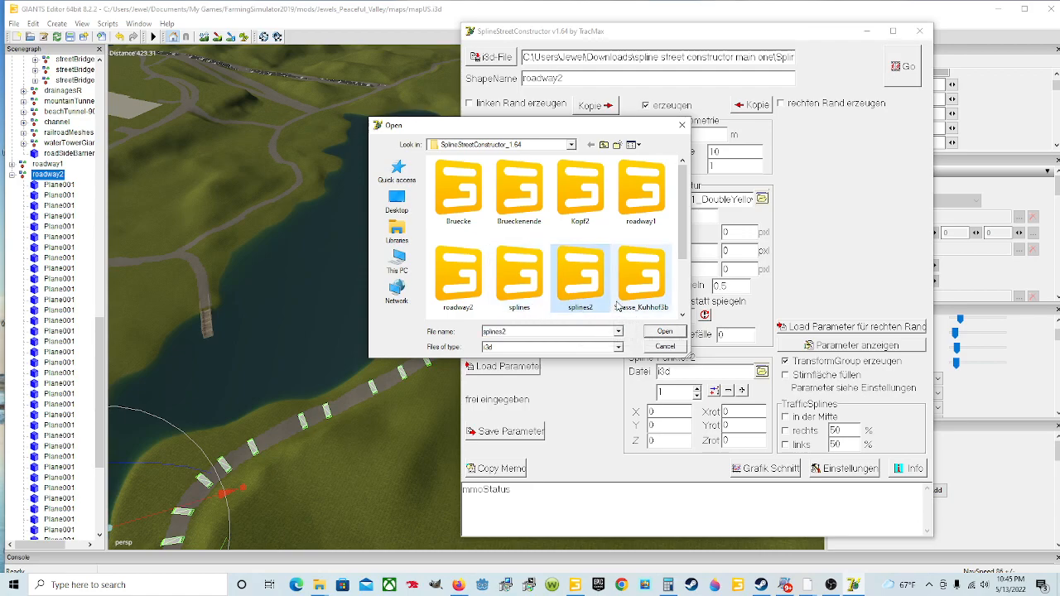
left_click(665, 333)
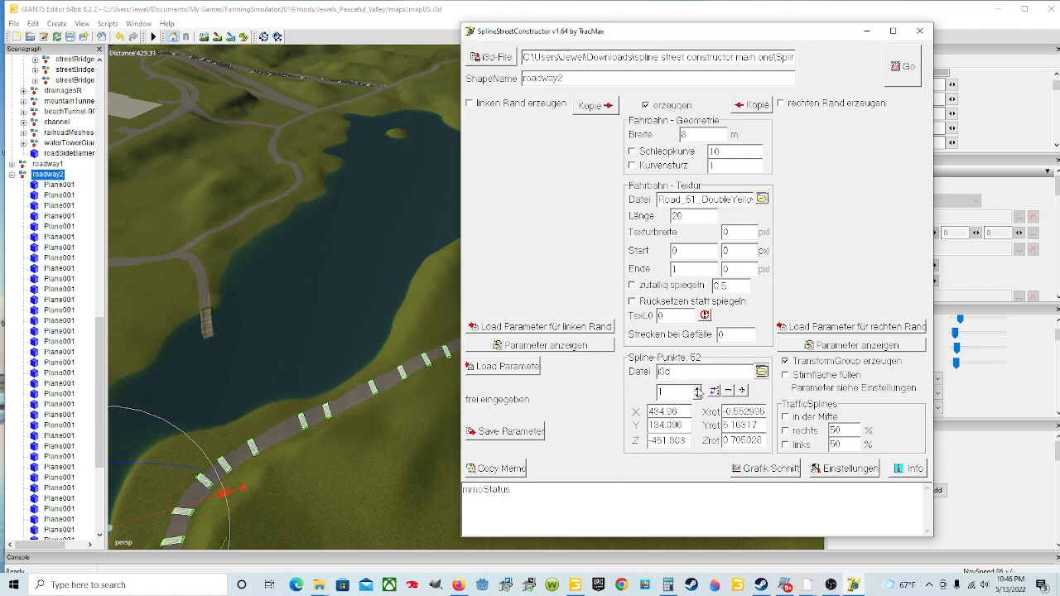
Step through the loaded spline points up to point 6 to check their coordinates and rotations
left_click(697, 390)
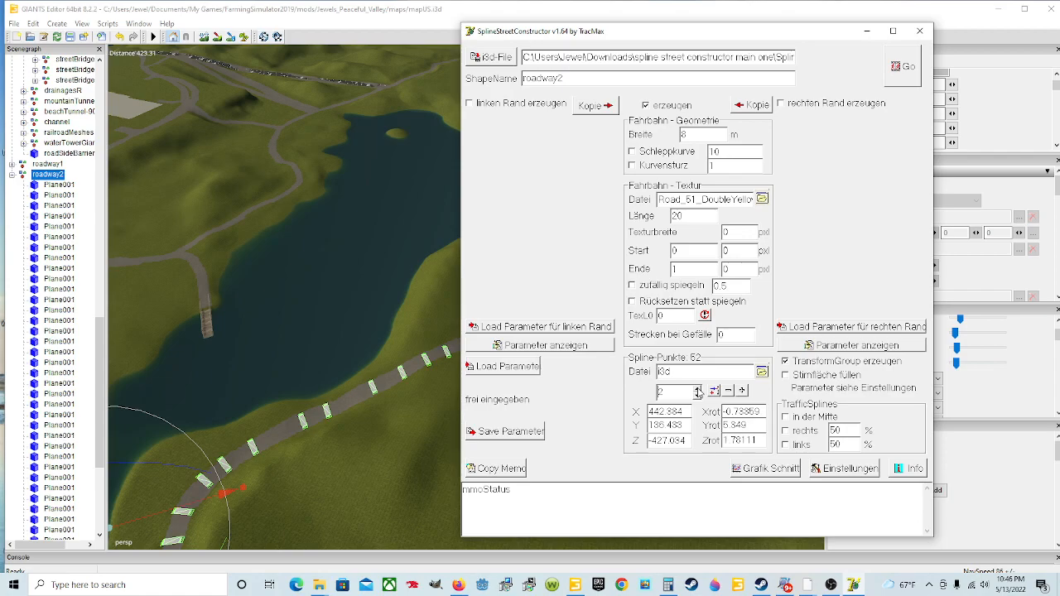
left_click(697, 390)
left_click(697, 390)
left_click(698, 390)
left_click(697, 390)
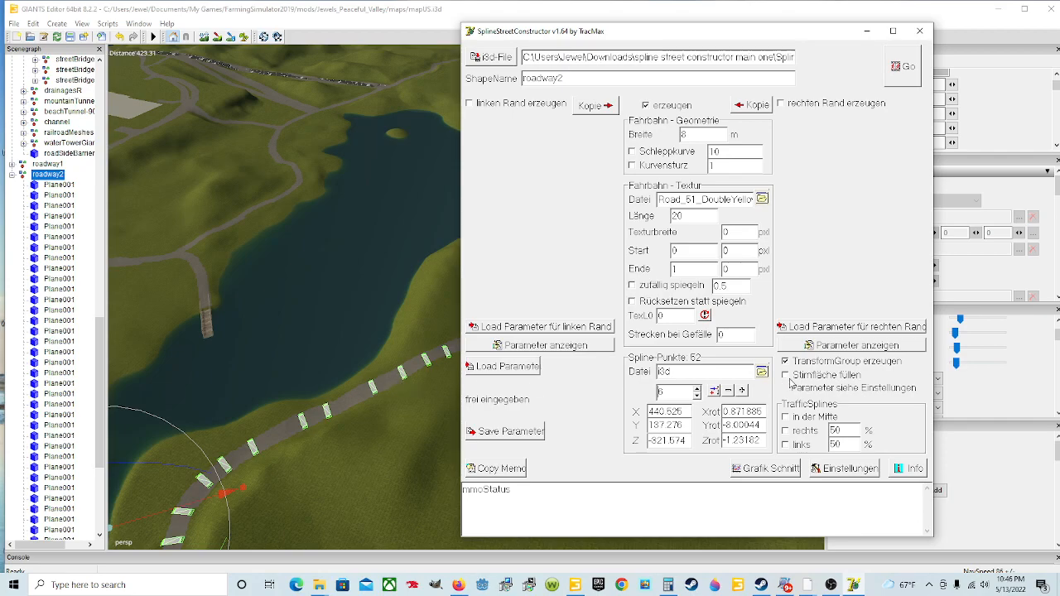
Review the cross-section graphic and the general settings for minimum lengths, angles and end-face texture, leaving the values as they are
left_click(766, 469)
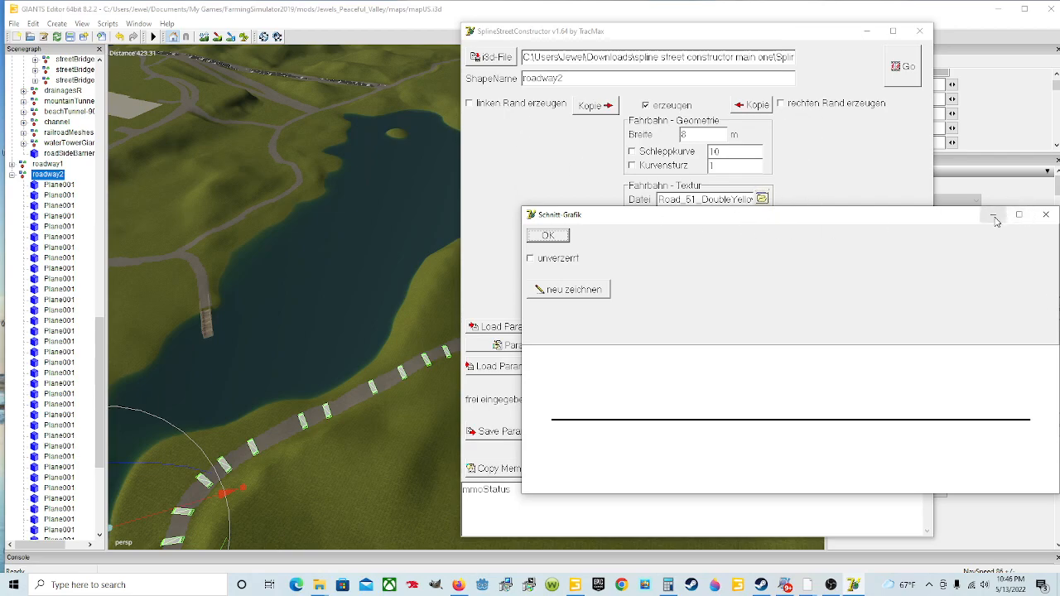
left_click(1045, 216)
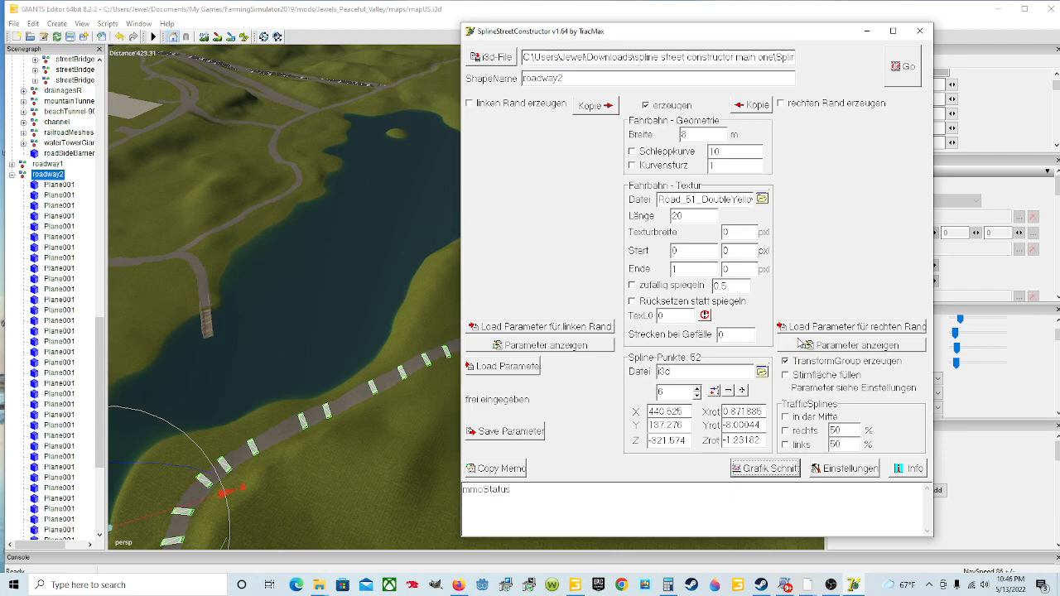
left_click(846, 471)
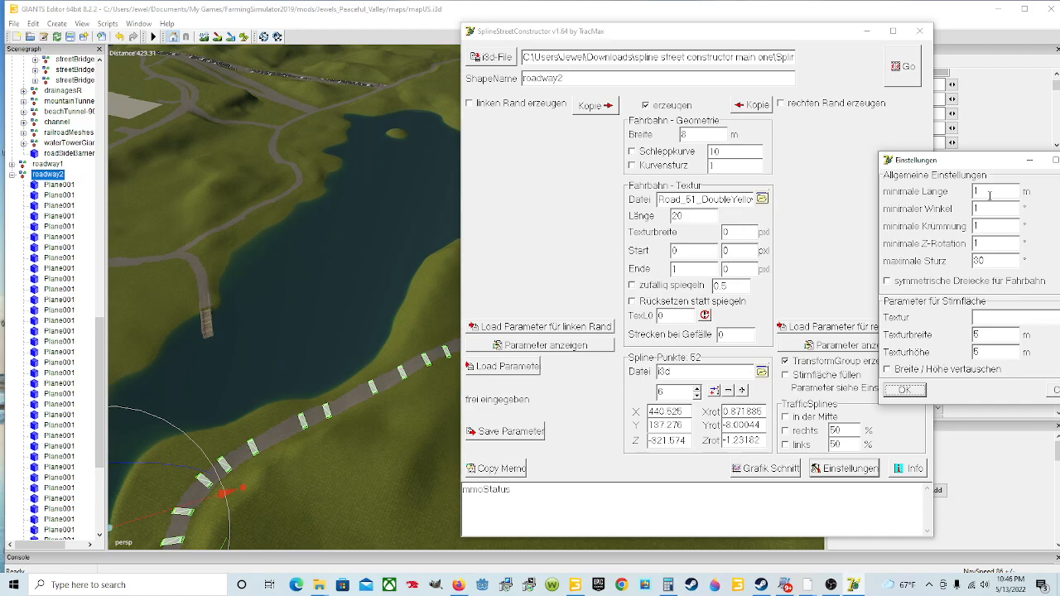
left_click_drag(991, 162, 942, 140)
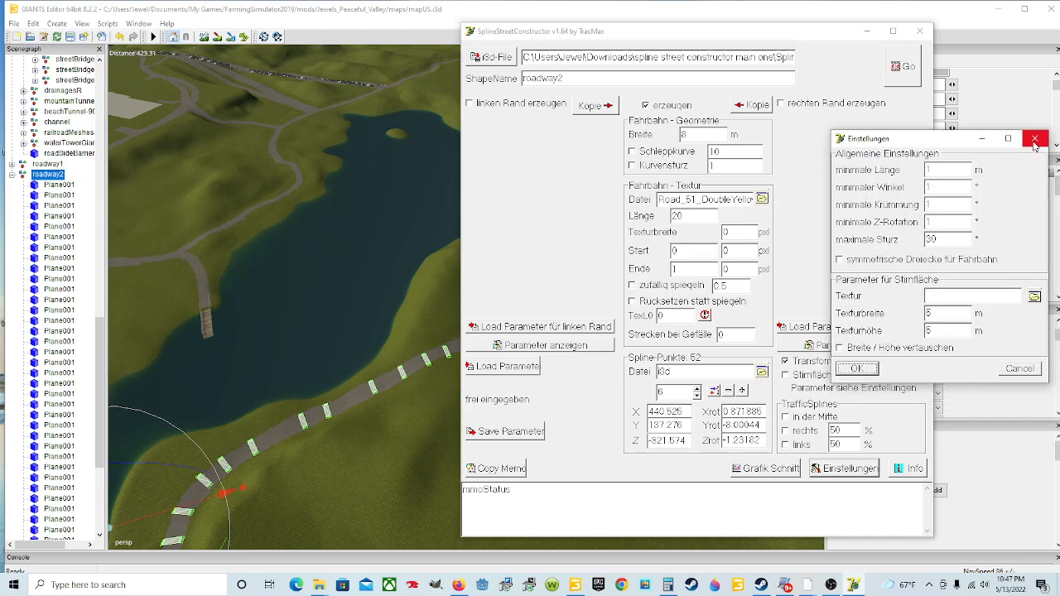
left_click(1032, 368)
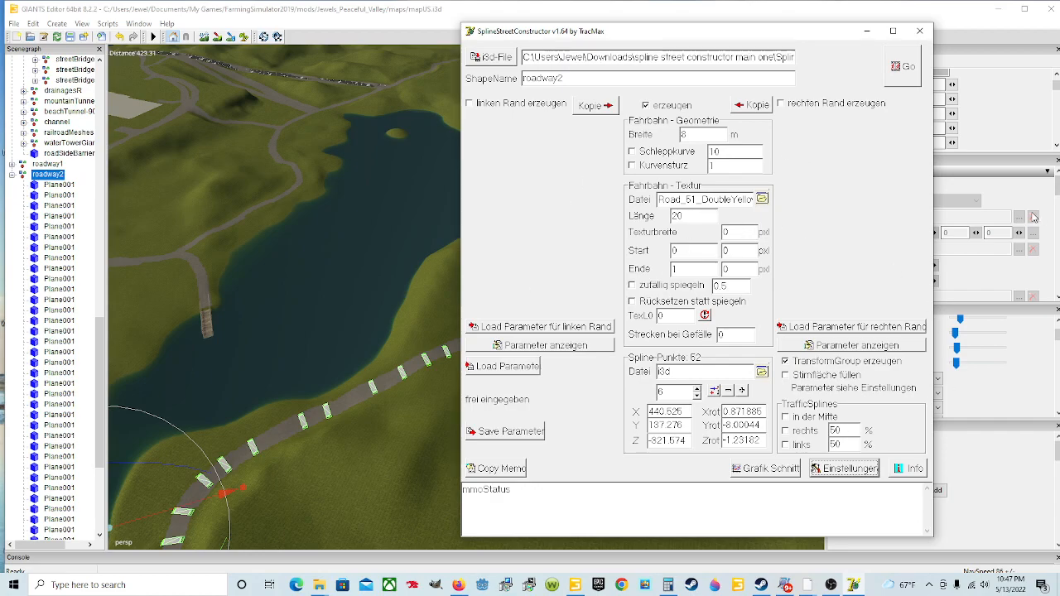
Generate the roadway2 road from the loaded spline points and switch back to the map in GIANTS Editor
left_click(904, 72)
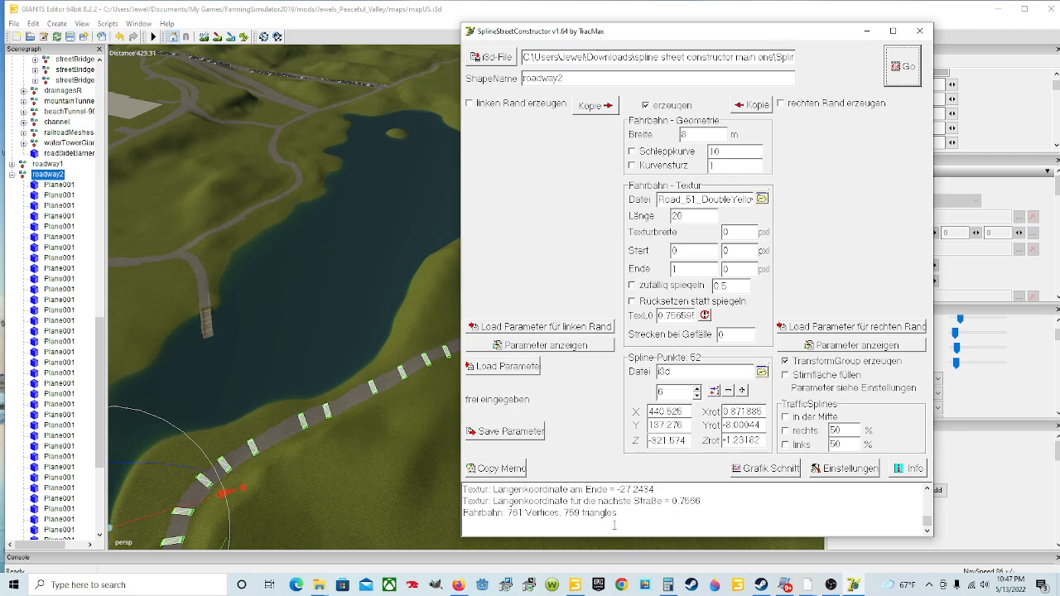
left_click(867, 31)
left_click_drag(638, 236, 607, 269, "alt")
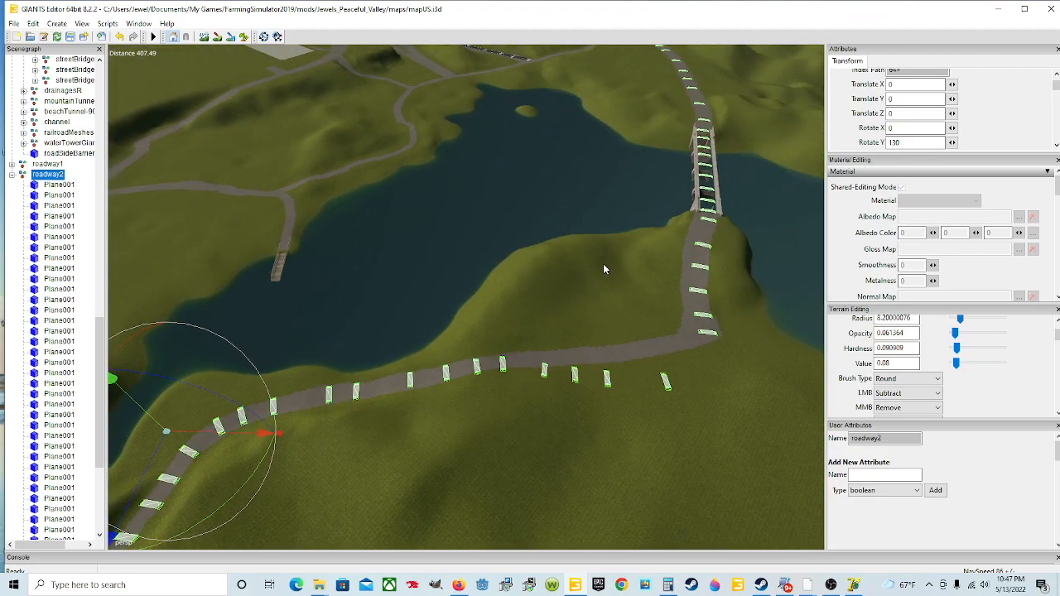
Import the generated roadway2 i3d file from the SplineStreetConstructor_1.64 folder into the map
left_click(14, 23)
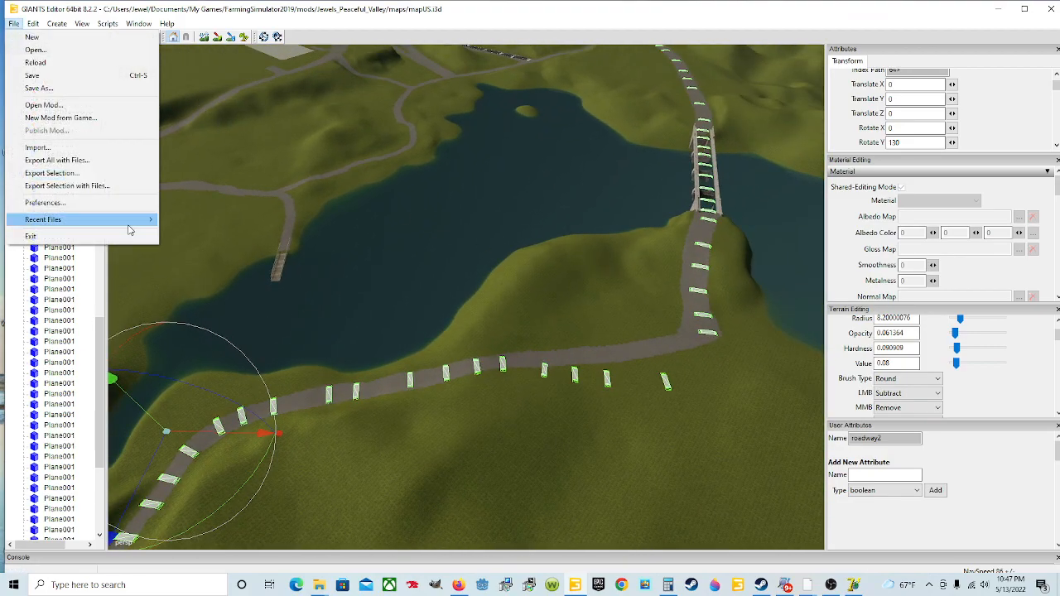
left_click(69, 148)
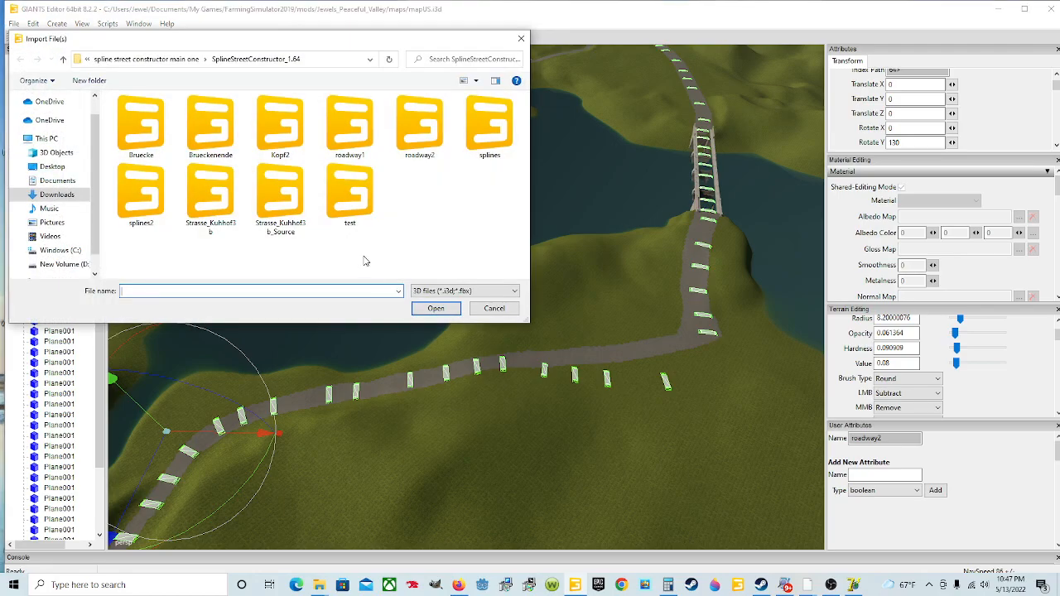
left_click(420, 132)
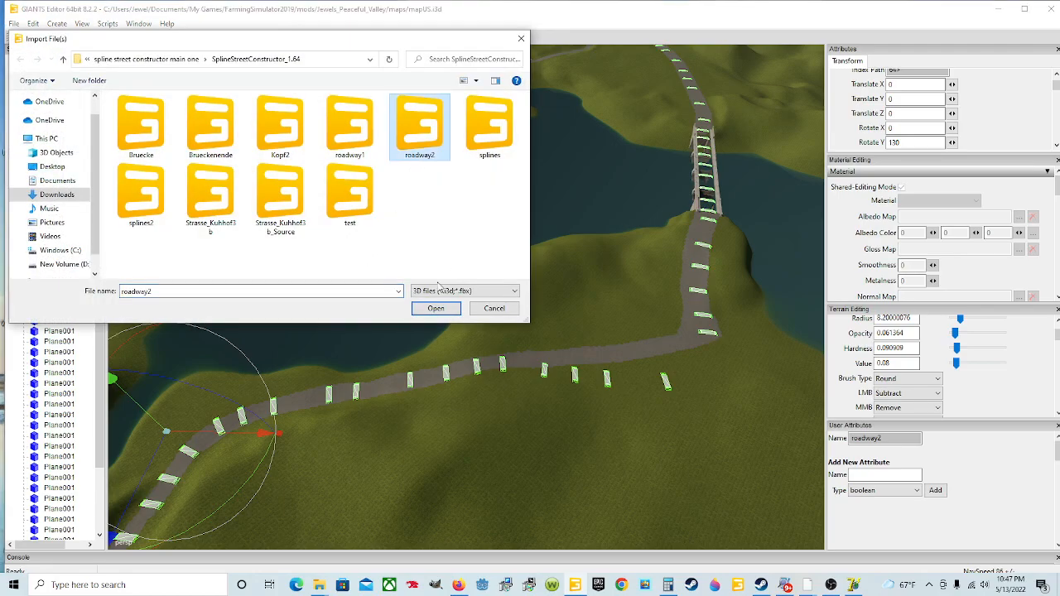
left_click(432, 309)
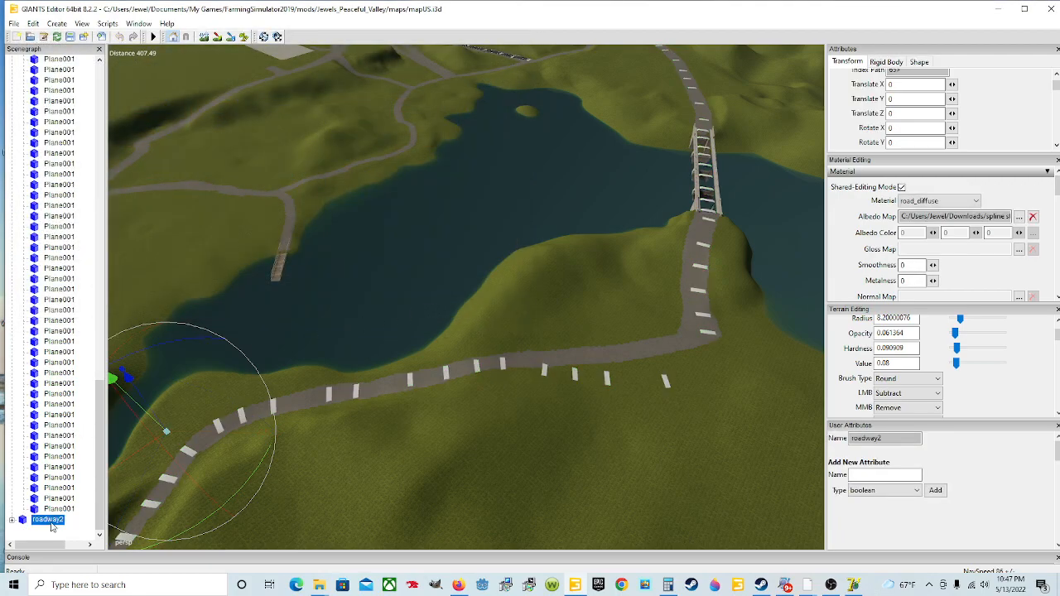
Cut the imported roadway2 shape out of the end of the scenegraph
left_click(32, 23)
left_click(50, 91)
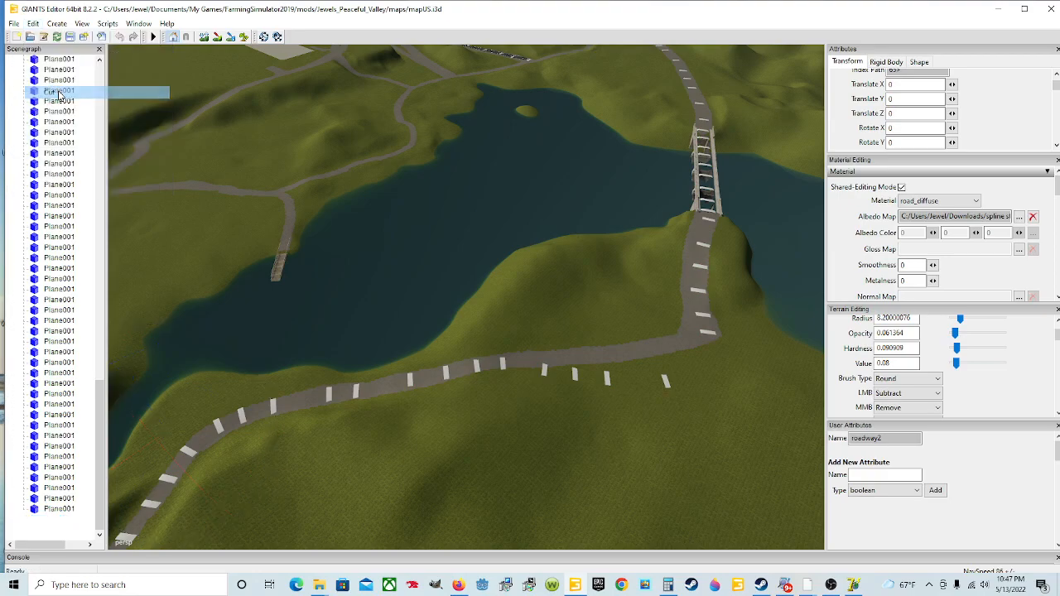
Paste the cut road mesh into the scene with the roadway2 group selected
scroll(31, 182, "up", 3)
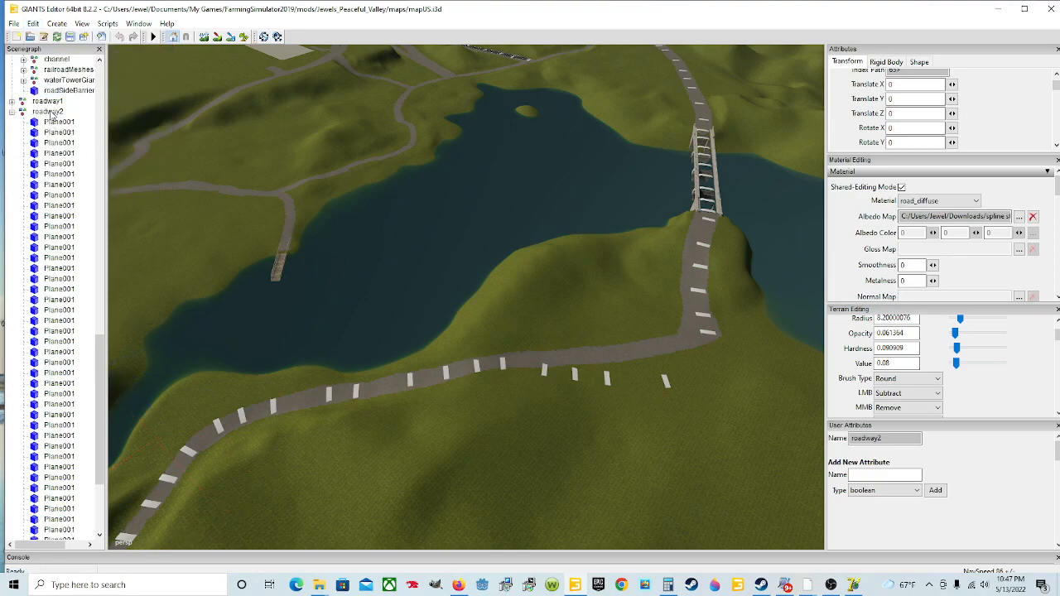
left_click(47, 111)
left_click(32, 23)
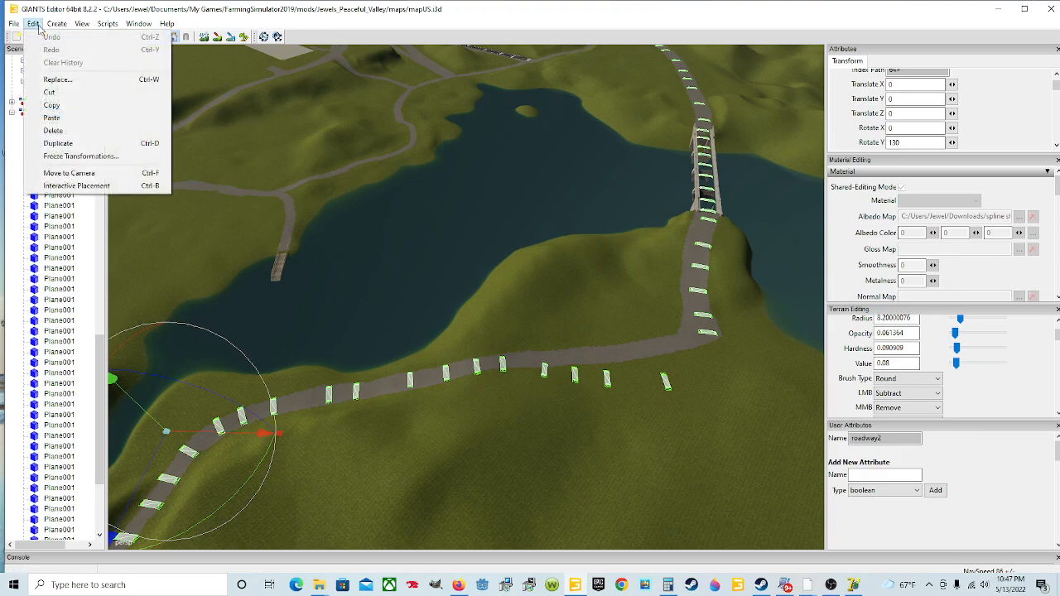
left_click(68, 118)
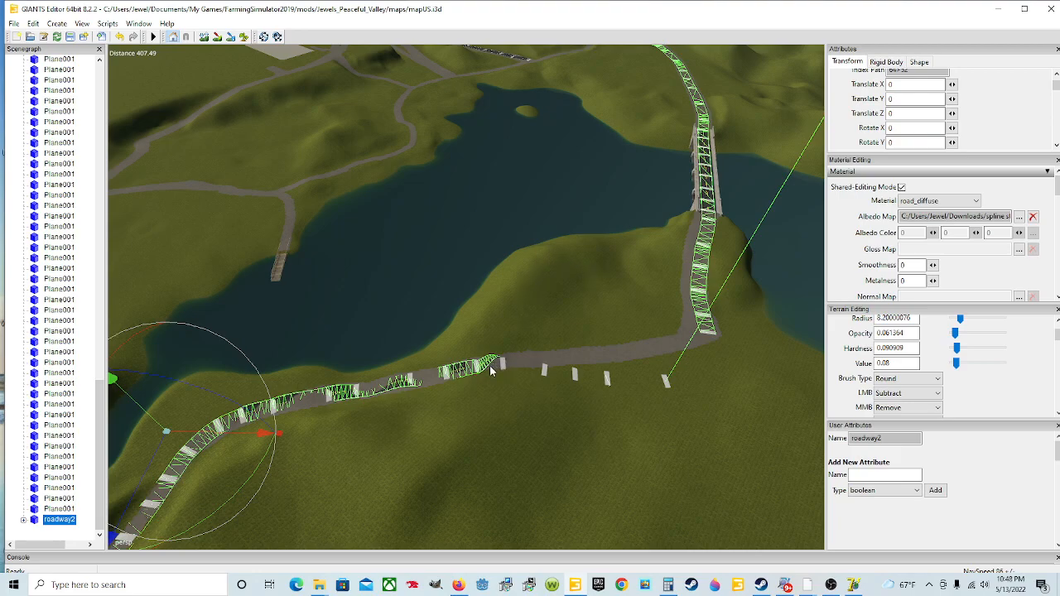
Raise the pasted road mesh above the bridge deck by setting its Translate Y to 0.55
left_click_drag(540, 335, 583, 392, "alt")
scroll(601, 353, "up", 5)
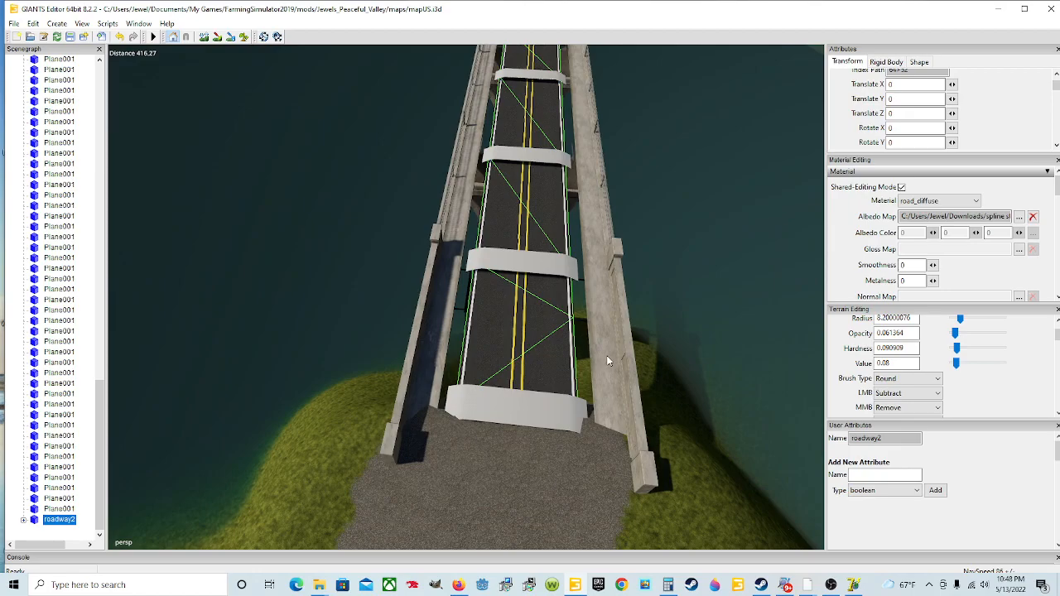
left_click_drag(543, 372, 549, 316, "alt")
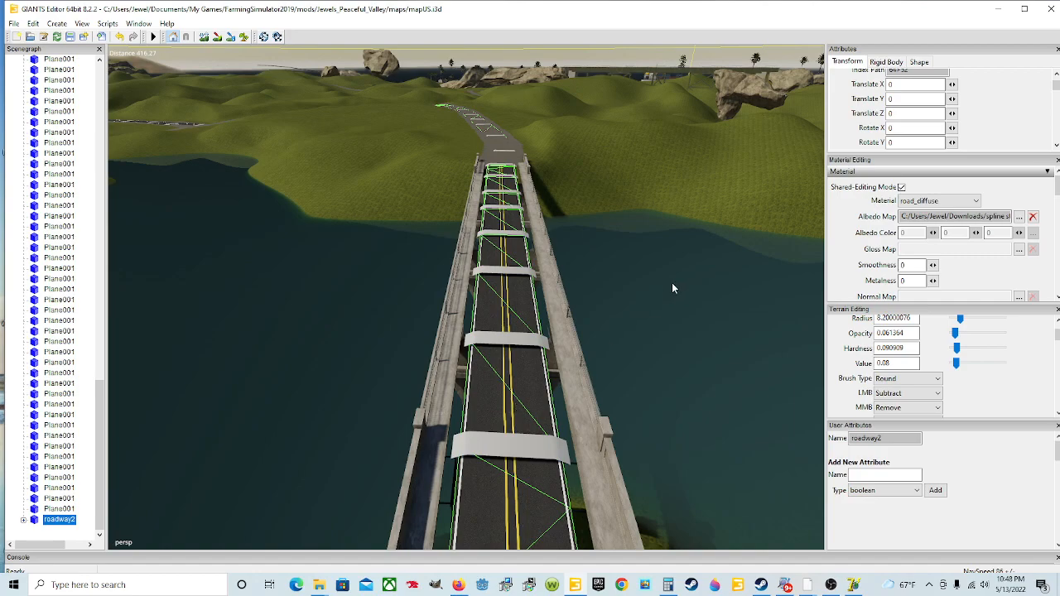
double_click(898, 98)
type("55")
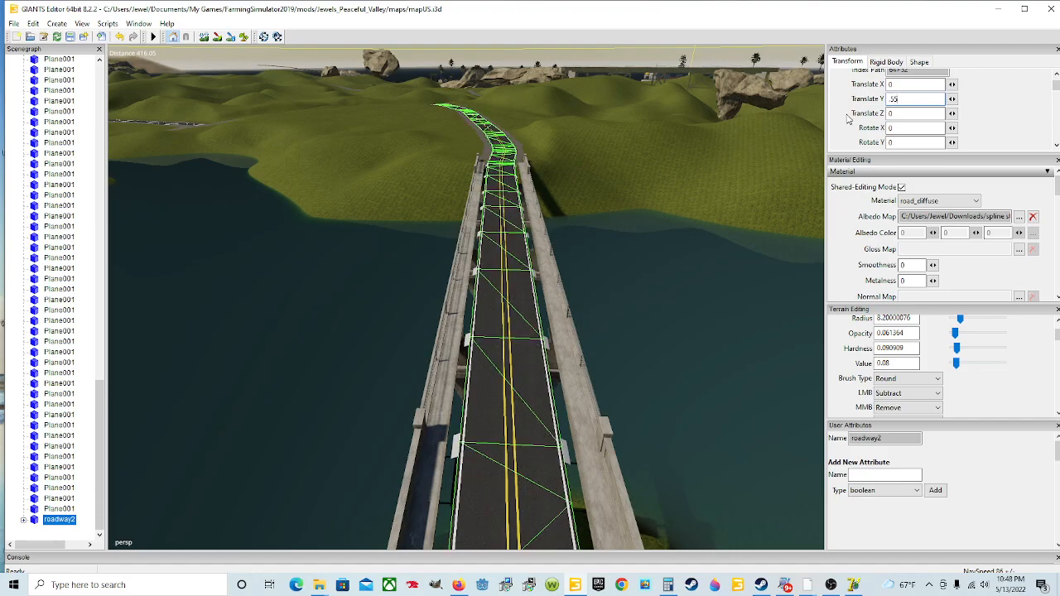
Examine the raised road mesh beyond the bridge, focusing on the steep hump and its broken end near the marker planes
left_click_drag(713, 164, 464, 321, "alt")
scroll(722, 217, "down", 3)
scroll(415, 208, "down", 4)
scroll(353, 229, "up", 3)
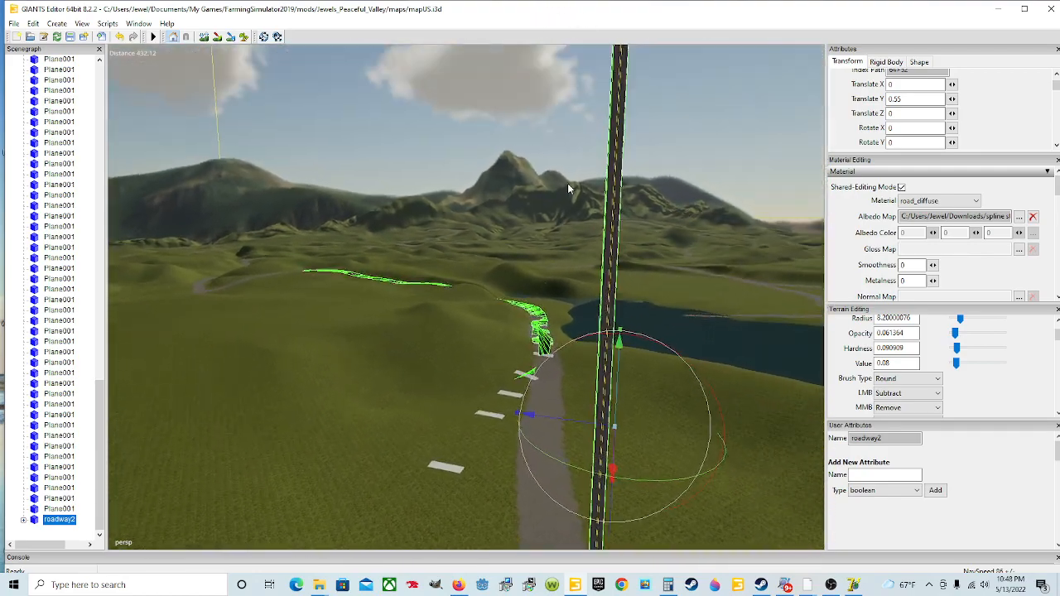
scroll(548, 202, "up", 6)
scroll(653, 284, "up", 2)
scroll(699, 325, "up", 3)
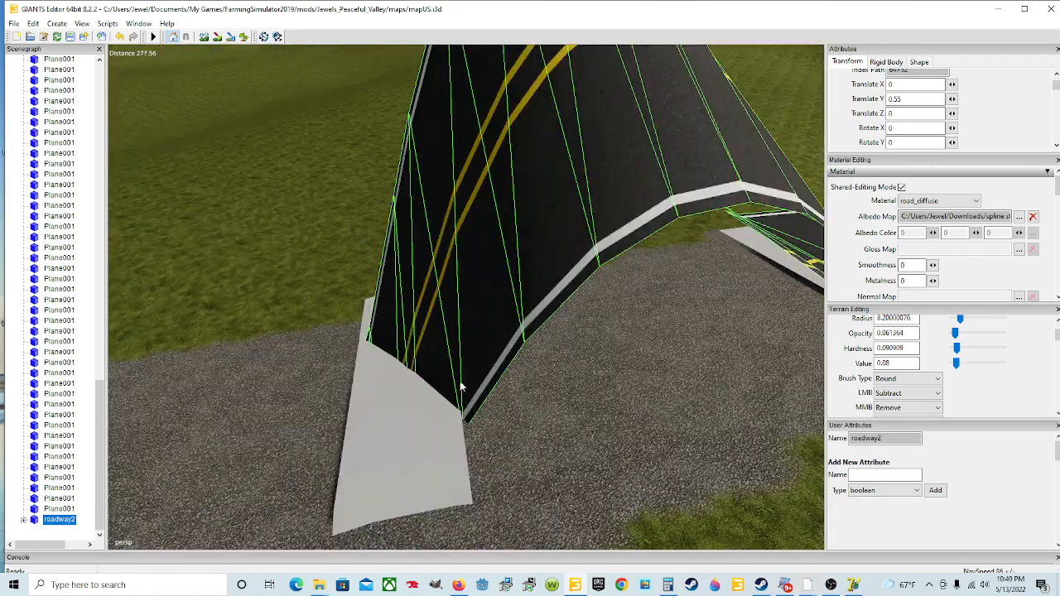
scroll(448, 445, "down", 5)
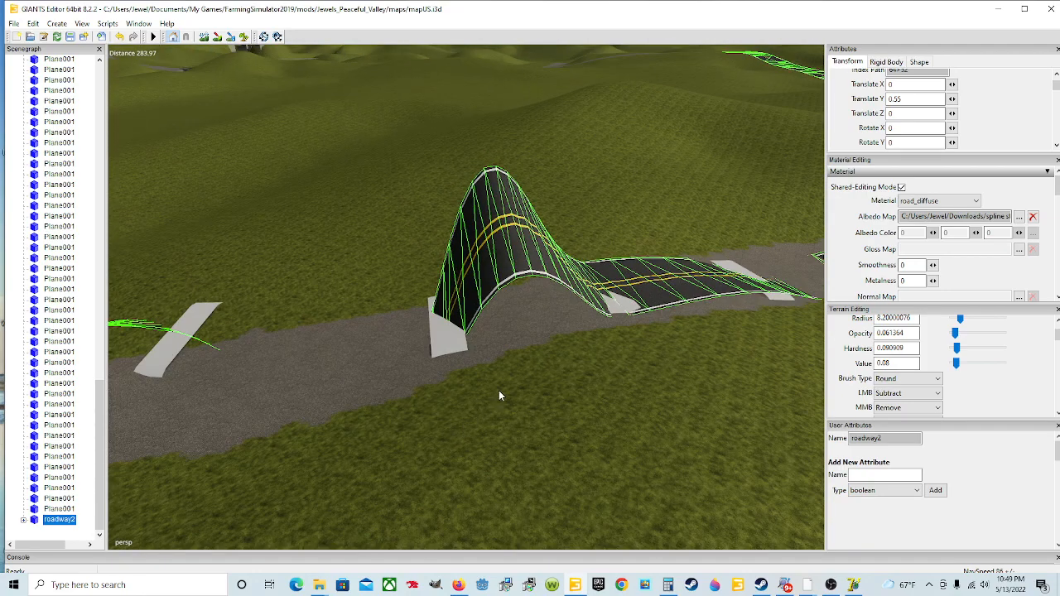
left_click_drag(455, 345, 550, 354, "alt")
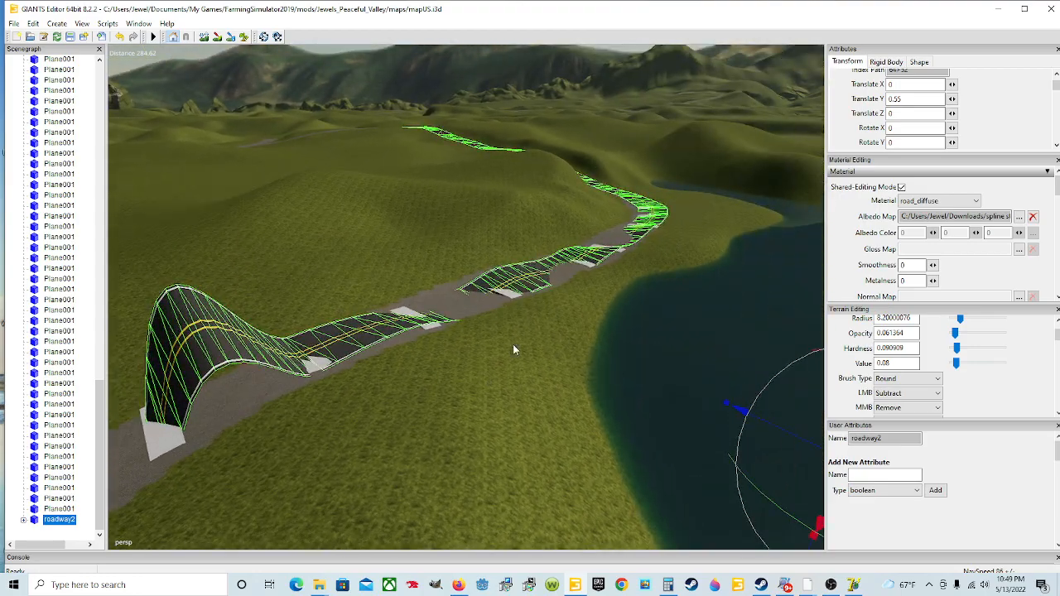
Examine how the road mesh follows the dirt track and marker planes along the lakeside stretch
left_click_drag(384, 323, 489, 327, "alt")
scroll(486, 325, "up", 2)
left_click_drag(485, 325, 421, 406, "alt")
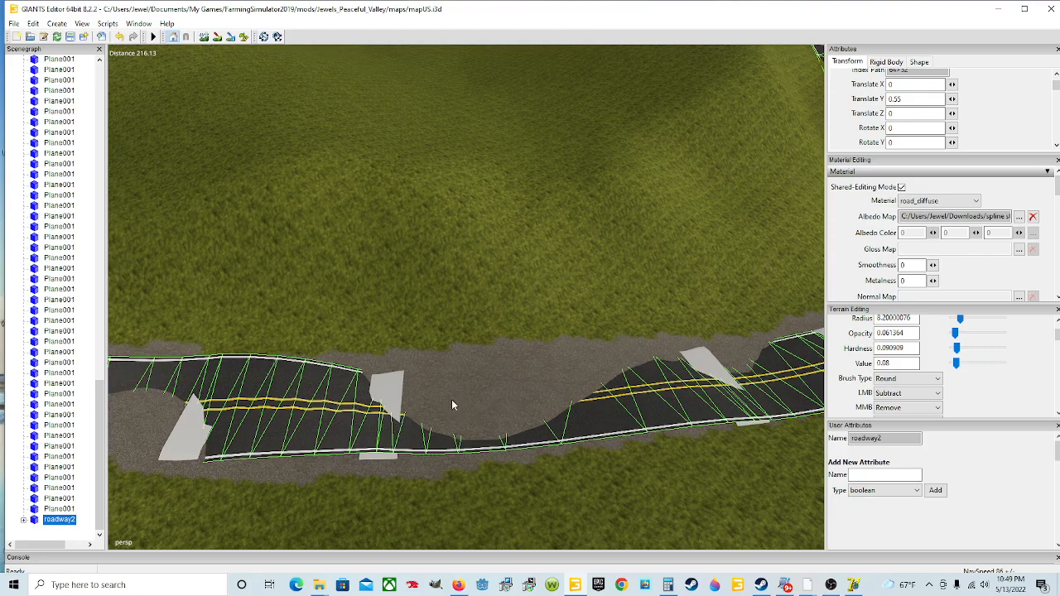
left_click_drag(418, 422, 474, 349, "alt")
scroll(533, 355, "up", 3)
scroll(506, 413, "up", 8)
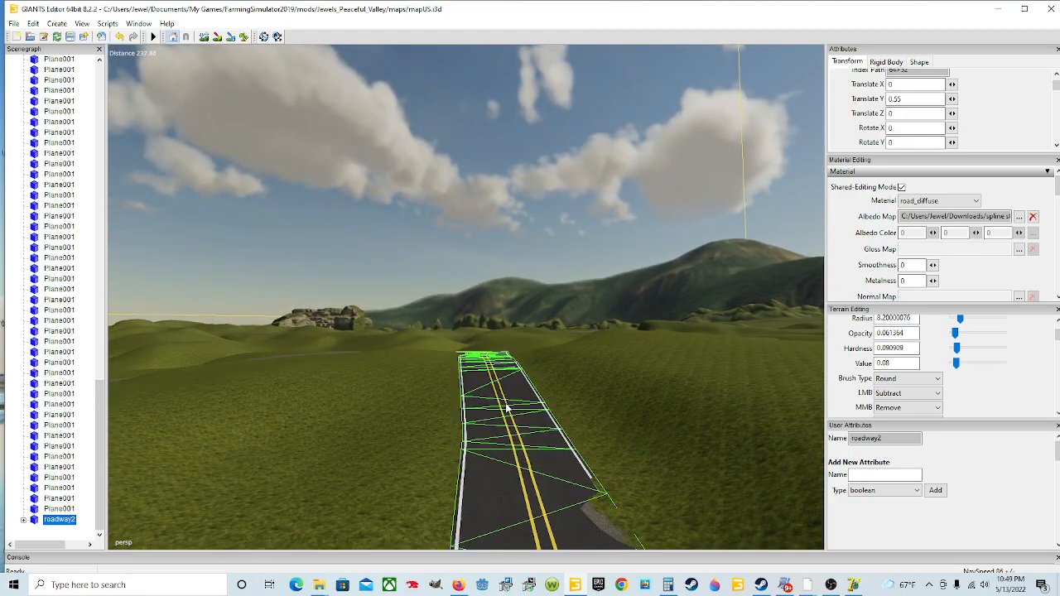
scroll(507, 406, "up", 3)
left_click_drag(504, 400, 554, 464, "alt")
scroll(460, 437, "down", 3)
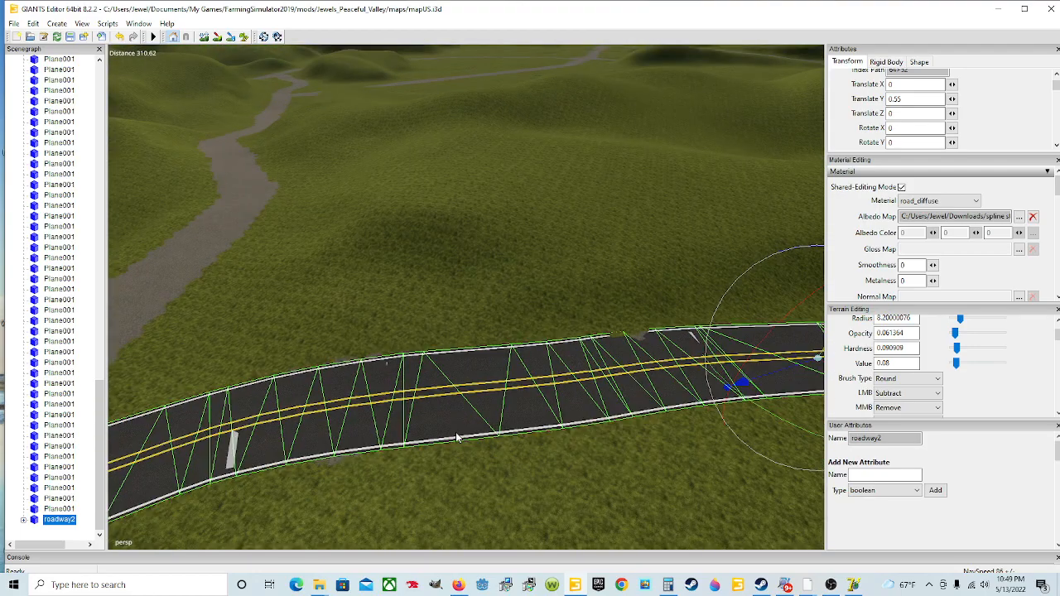
Inspect the curved road stretch beside the lake for planes and terrain poking through the mesh
left_click_drag(423, 433, 588, 350, "alt")
scroll(553, 352, "up", 4)
scroll(572, 407, "up", 3)
scroll(572, 406, "up", 3)
scroll(603, 406, "down", 3)
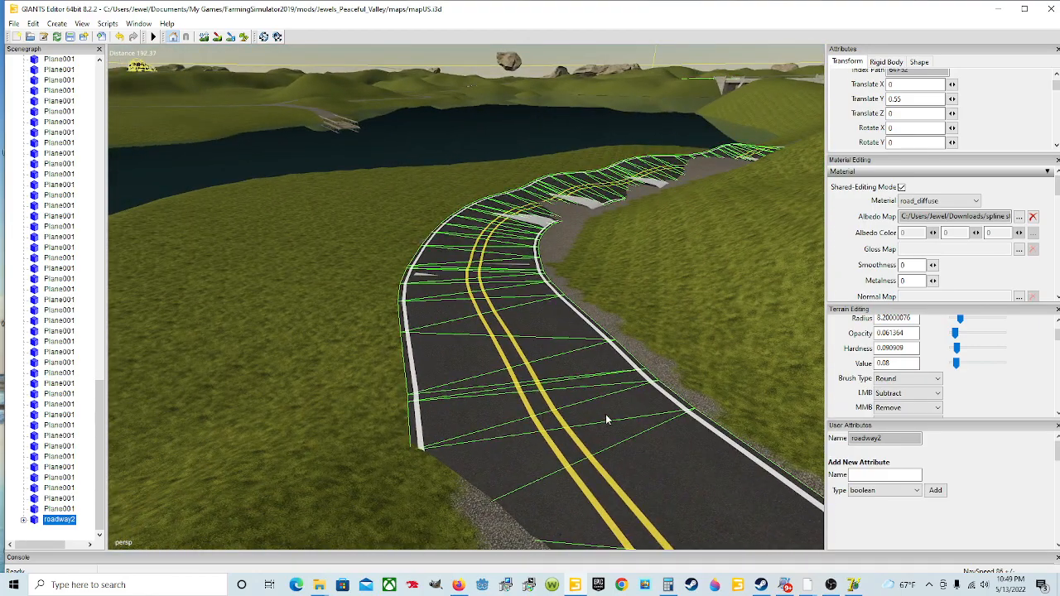
scroll(620, 420, "up", 3)
scroll(497, 433, "up", 3)
scroll(575, 419, "down", 3)
scroll(561, 421, "down", 3)
scroll(580, 358, "up", 3)
left_click_drag(488, 376, 561, 404, "alt")
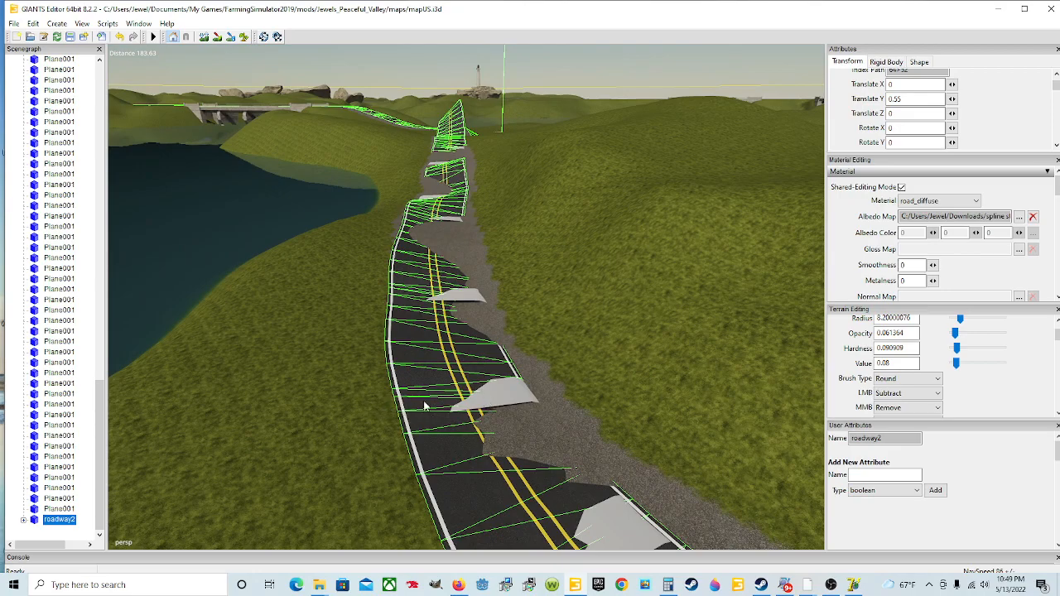
Select a gray plane protruding through the curved road and inspect the route up to the mesh's broken end
left_click(494, 403)
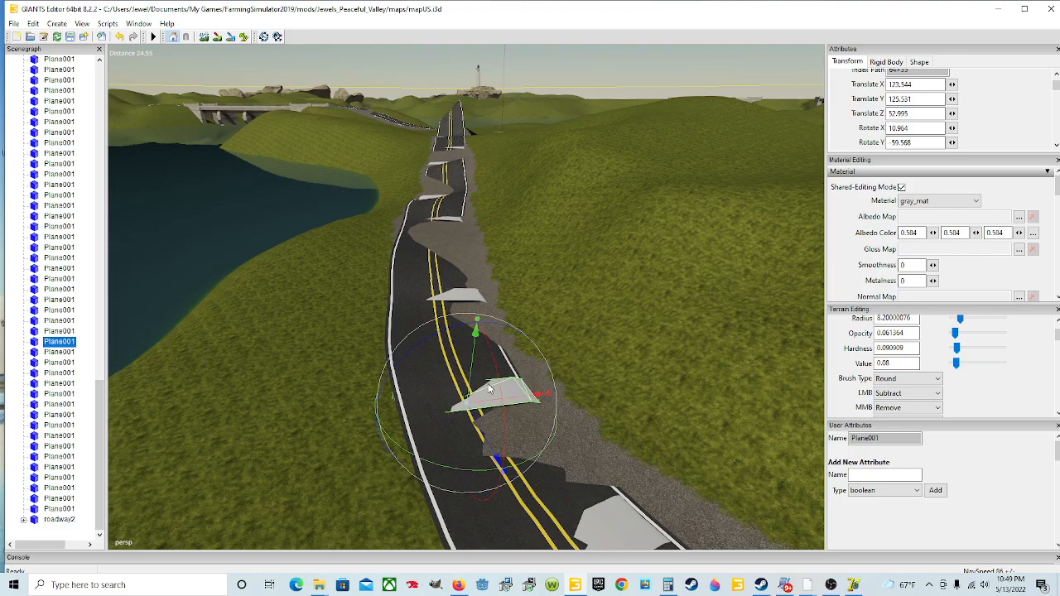
left_click_drag(598, 367, 595, 329, "alt")
left_click_drag(583, 403, 539, 385, "alt")
scroll(585, 359, "up", 5)
left_click_drag(631, 379, 440, 360, "alt")
scroll(673, 381, "up", 4)
scroll(539, 405, "up", 3)
scroll(444, 410, "down", 5)
scroll(419, 381, "up", 4)
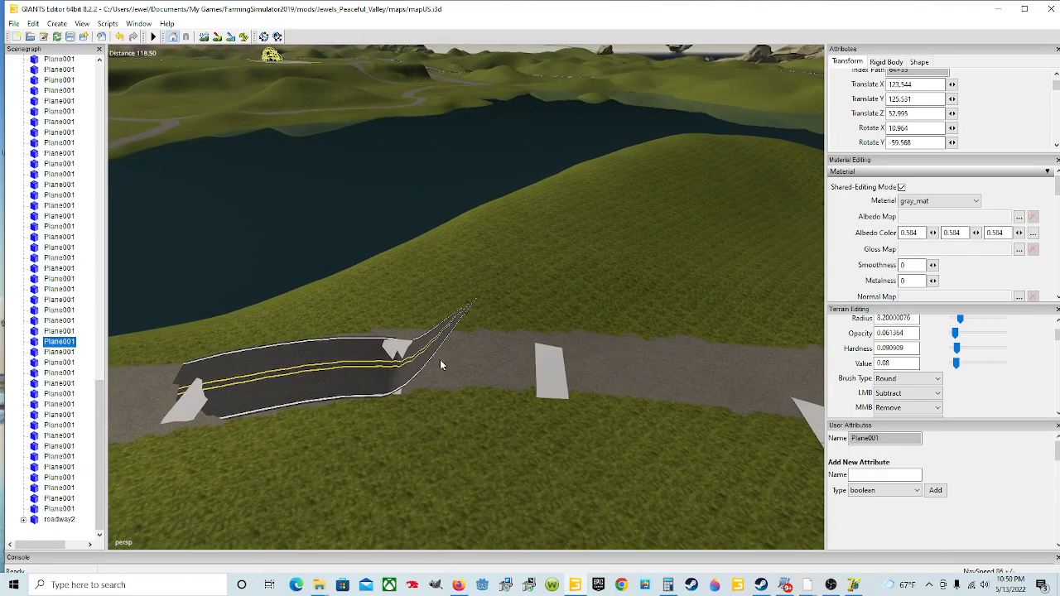
Rotate the gray plane at the road's broken end to about -65.5 on X and -88.0 on Y
left_click(548, 371)
left_click_drag(548, 378, 542, 407, "alt")
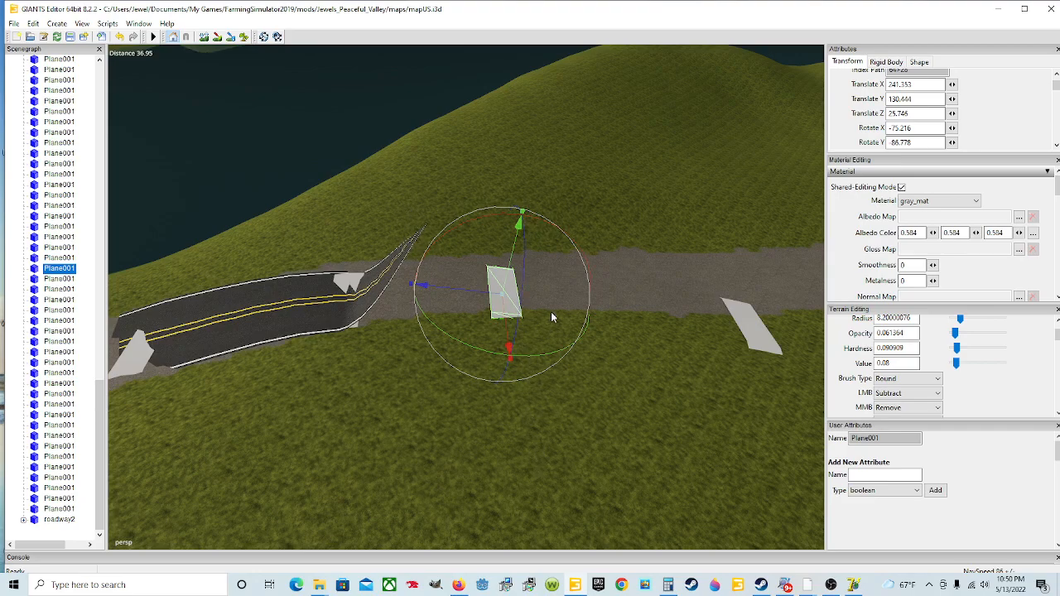
left_click_drag(526, 285, 490, 333)
Examine the rotated plane against the steep hump and the neighboring planes from several angles
scroll(561, 300, "up", 6)
scroll(562, 300, "down", 3)
scroll(538, 329, "up", 5)
scroll(489, 333, "down", 5)
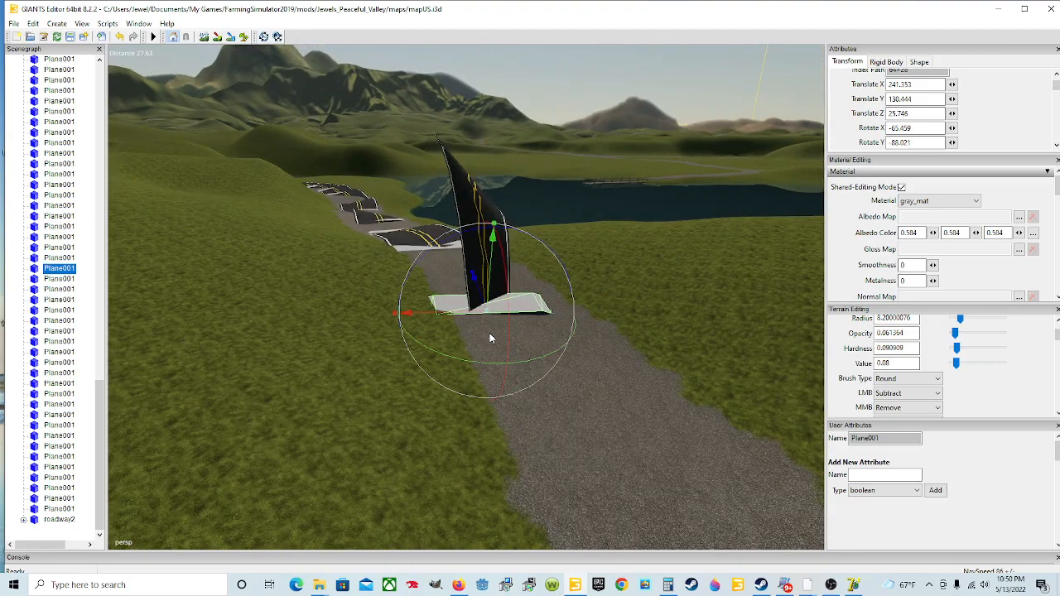
scroll(490, 333, "down", 2)
left_click_drag(438, 361, 397, 427, "alt")
scroll(529, 410, "up", 2)
scroll(539, 380, "up", 4)
scroll(391, 411, "down", 3)
left_click_drag(435, 351, 511, 363, "alt")
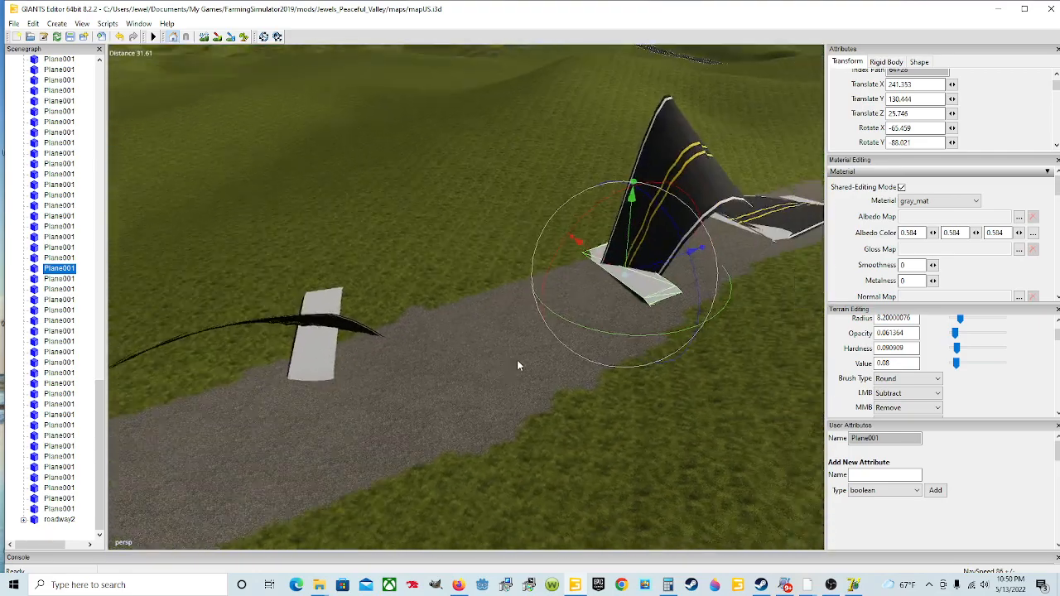
Try raising the rotated plane to a Translate Y of about 131.04, and undo the move
scroll(518, 346, "down", 3)
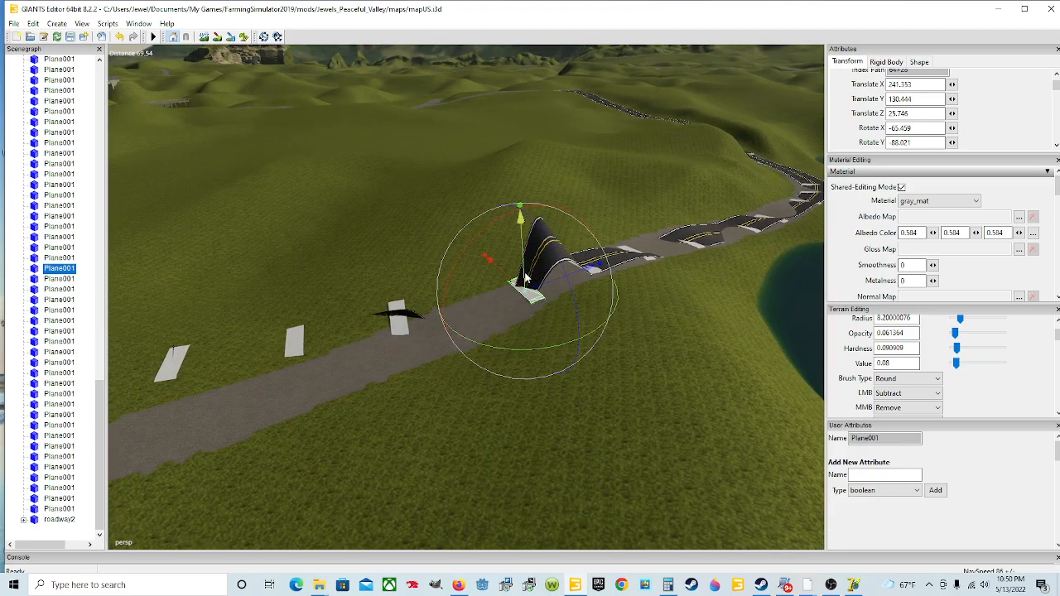
left_click_drag(525, 276, 525, 273)
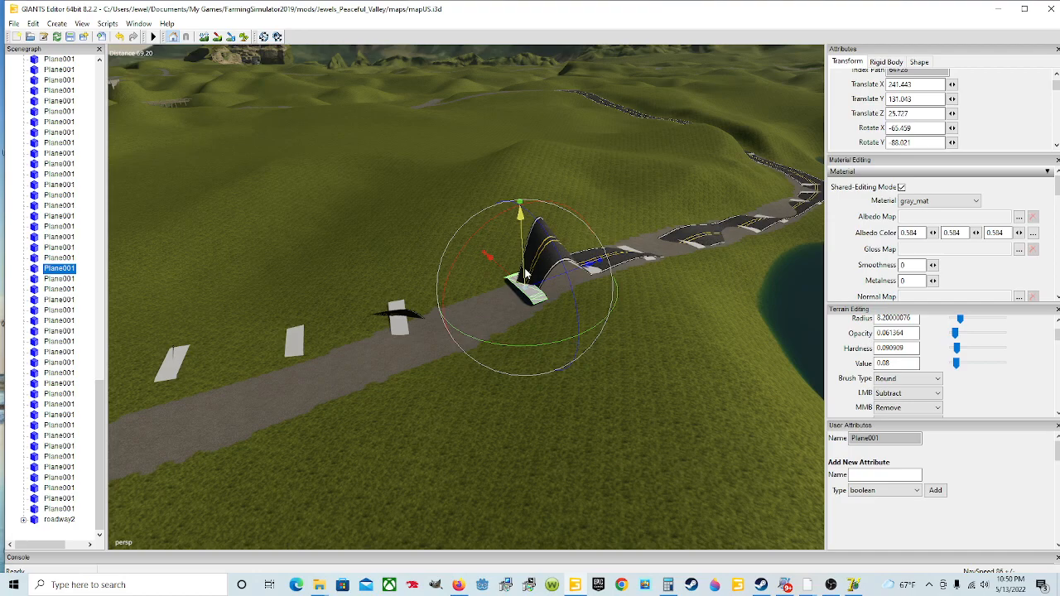
left_click(120, 38)
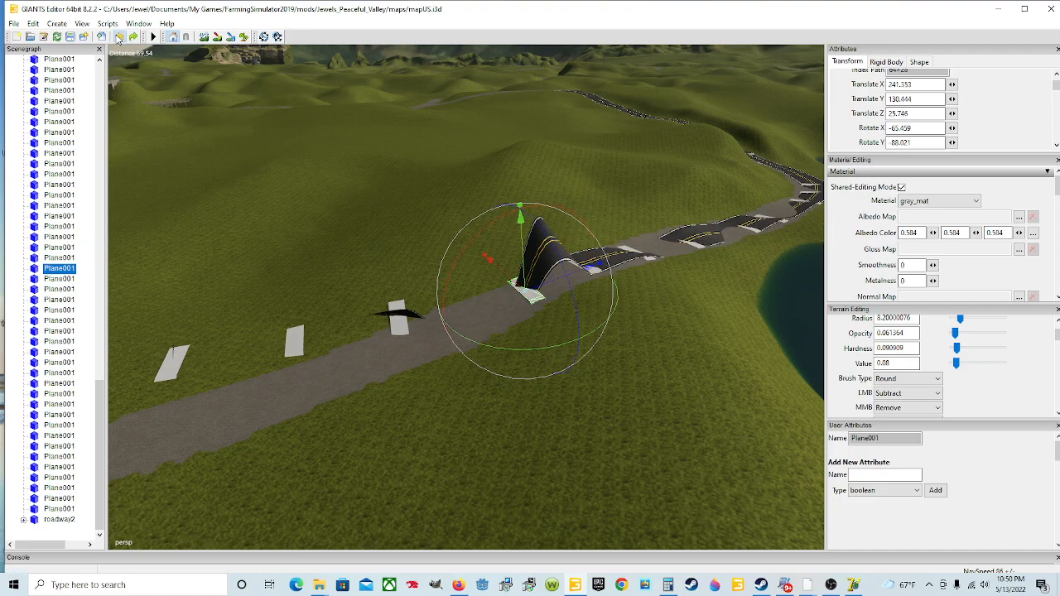
Select the whole road mesh and raise it well above the terrain, to a Translate Y of about 12.53
left_click(672, 246)
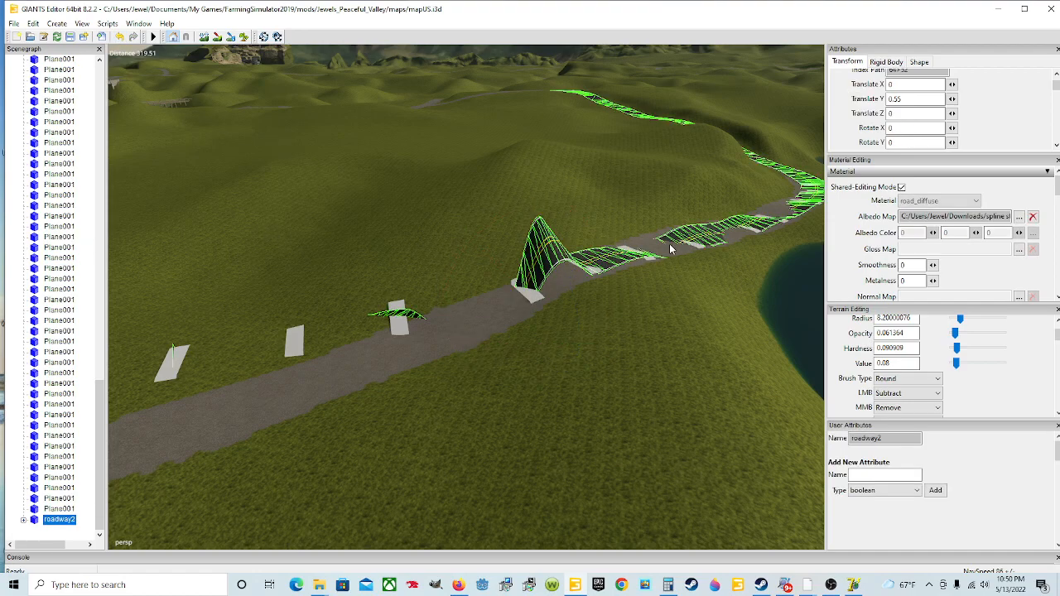
left_click_drag(701, 247, 569, 302, "alt")
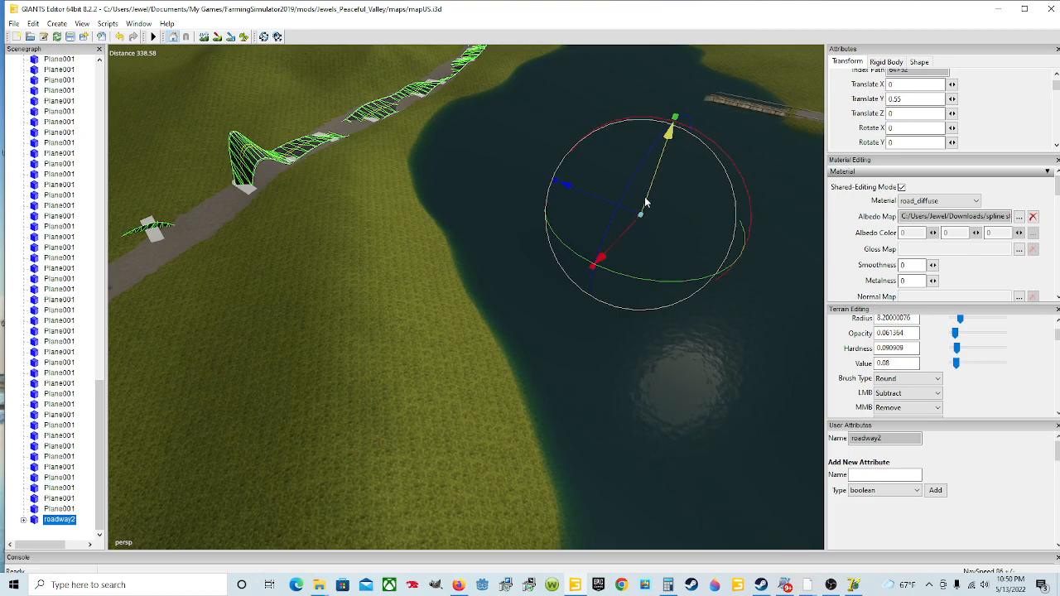
left_click_drag(648, 200, 561, 236)
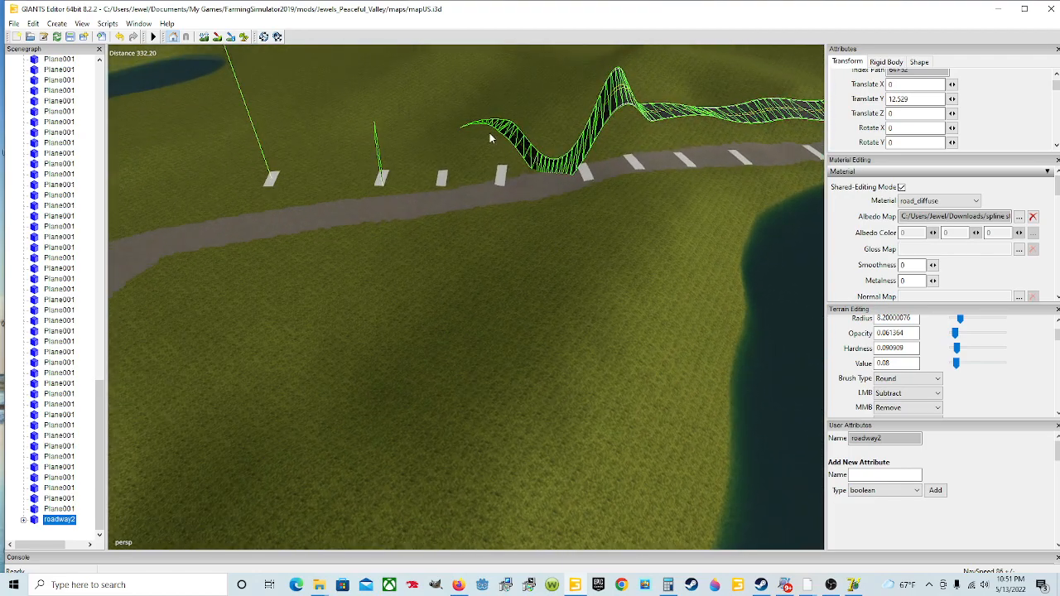
Select the off-track plane past the hump and compare its orientation with the twisted road section above it
left_click(500, 174)
left_click_drag(502, 176, 530, 176, "alt")
scroll(530, 175, "up", 5)
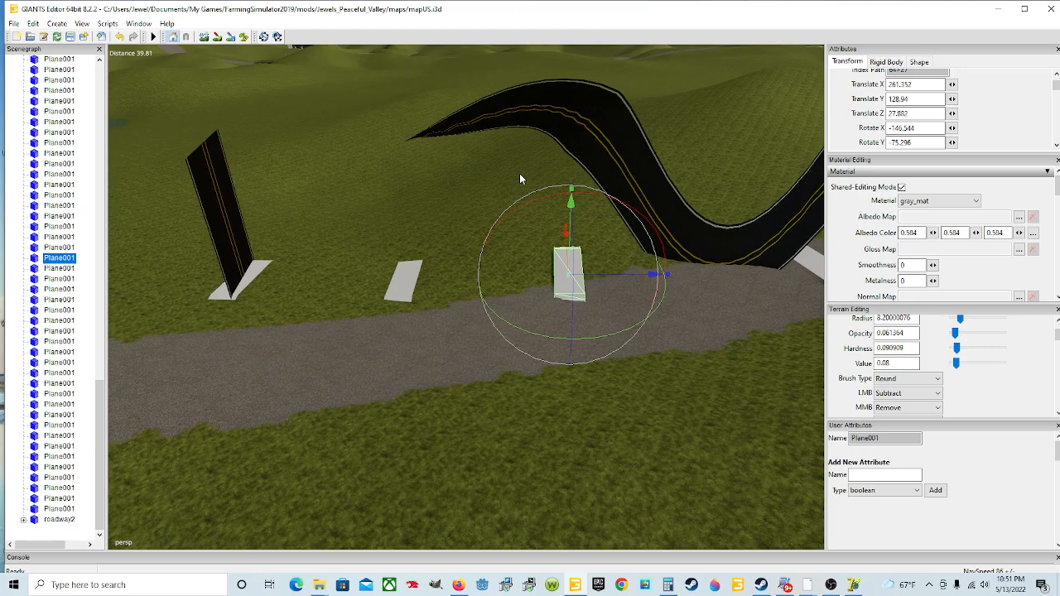
scroll(516, 142, "up", 5)
mouse_move(427, 170)
left_mouse_down("alt")
mouse_move(428, 134)
mouse_move(674, 185)
mouse_move(616, 174)
left_mouse_up("alt")
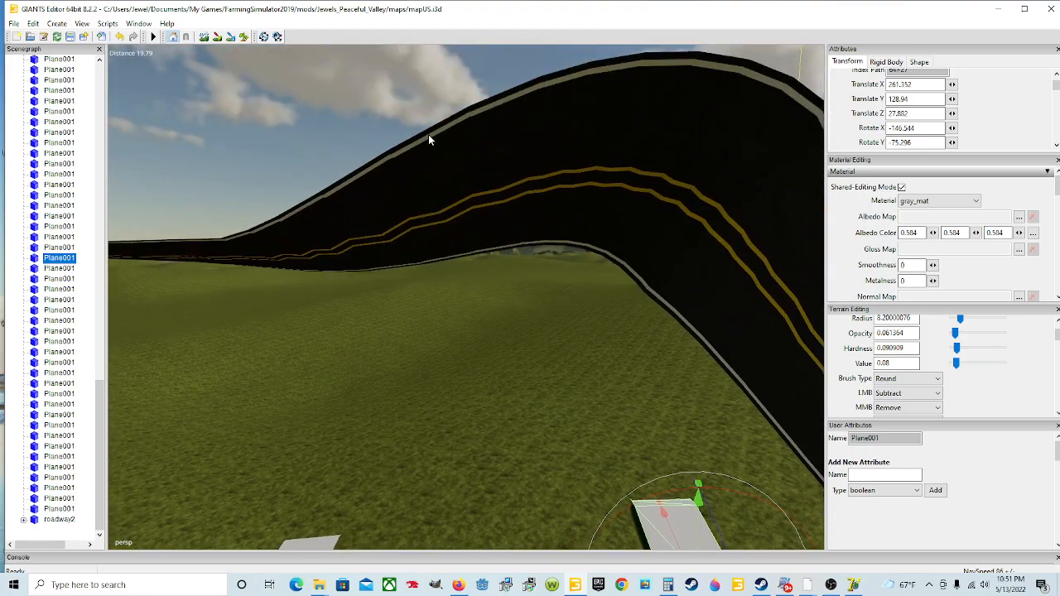
scroll(429, 134, "up", 3)
scroll(616, 174, "down", 6)
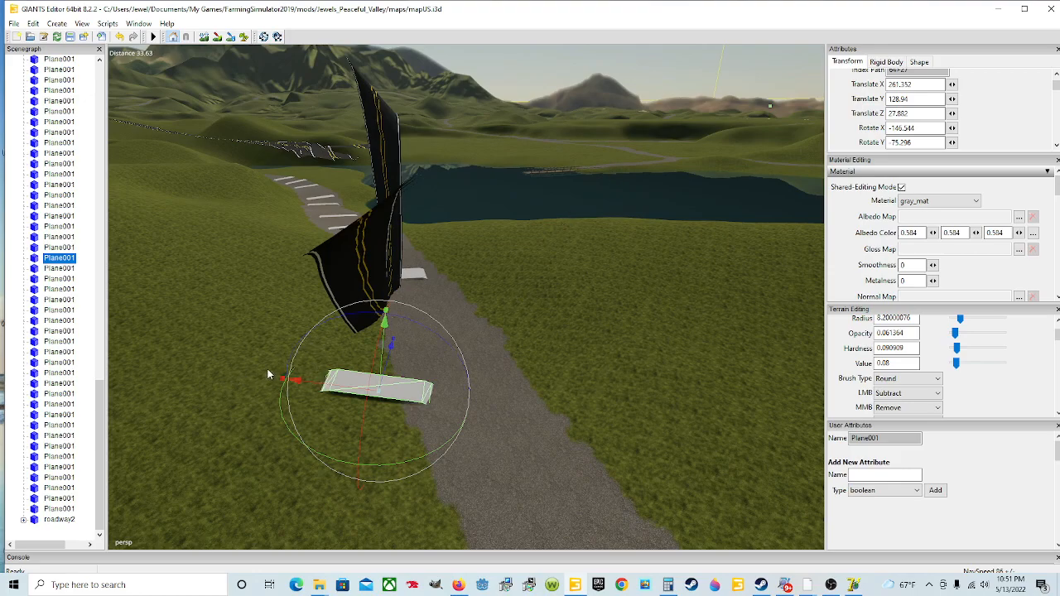
scroll(652, 297, "up", 3)
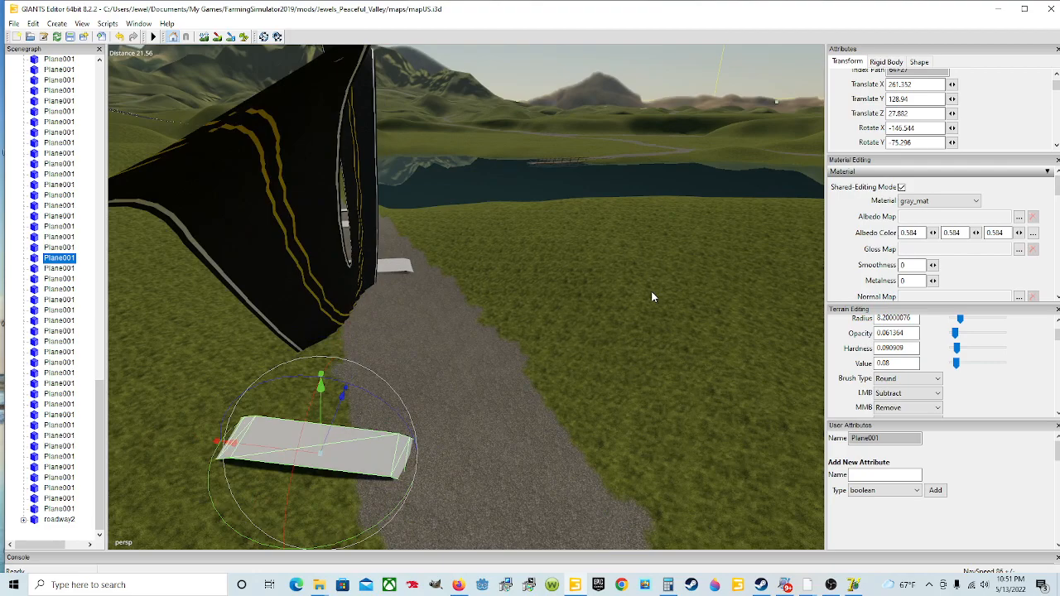
left_click_drag(690, 275, 553, 287, "alt")
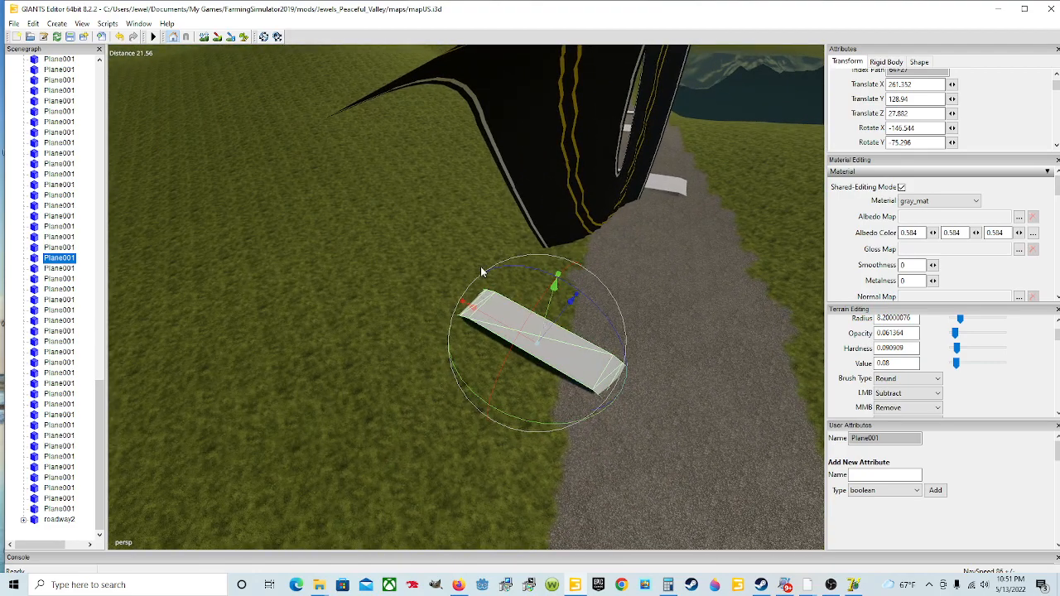
scroll(639, 322, "down", 5)
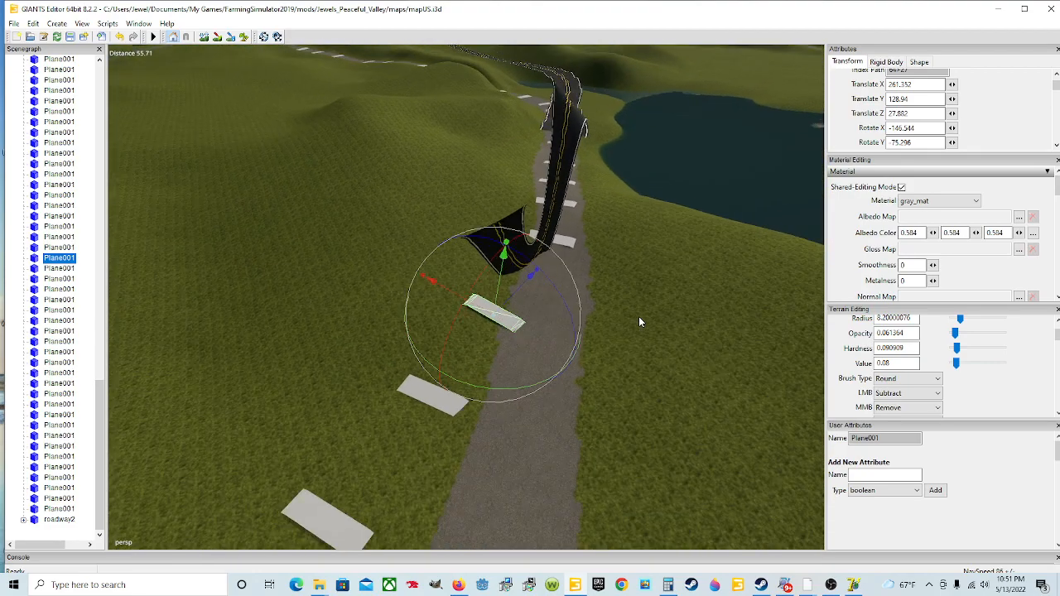
Follow the raised road mesh across the bridge and examine its shape up to the far end
left_click_drag(638, 317, 557, 318, "alt")
scroll(591, 316, "down", 4)
left_click_drag(630, 327, 231, 279, "alt")
scroll(356, 349, "up", 4)
scroll(355, 348, "up", 6)
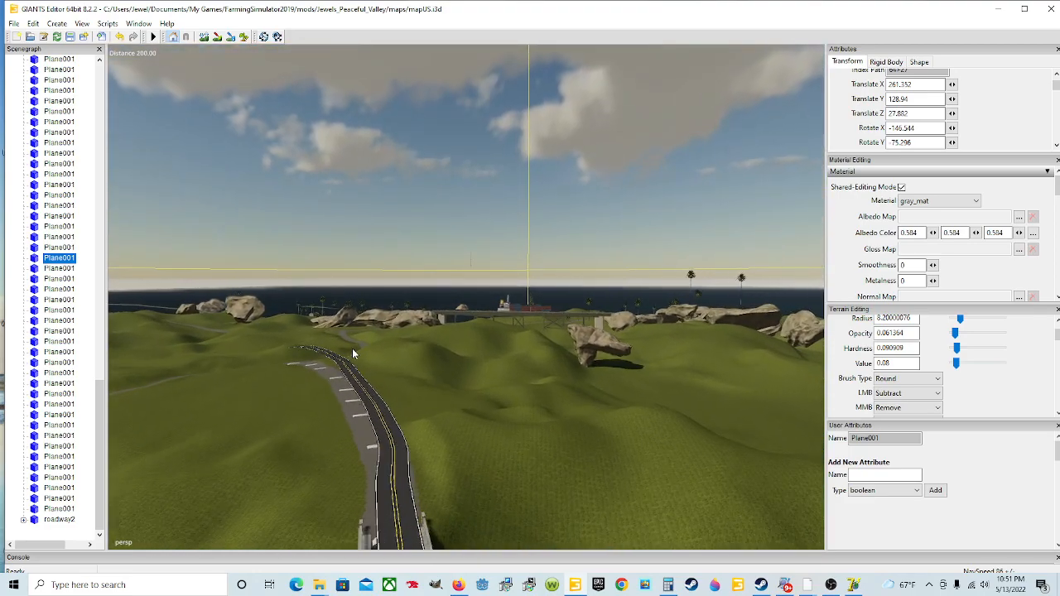
left_click_drag(352, 348, 351, 379, "alt")
scroll(454, 332, "up", 3)
left_click_drag(429, 315, 422, 346, "alt")
scroll(445, 305, "up", 6)
scroll(422, 346, "up", 4)
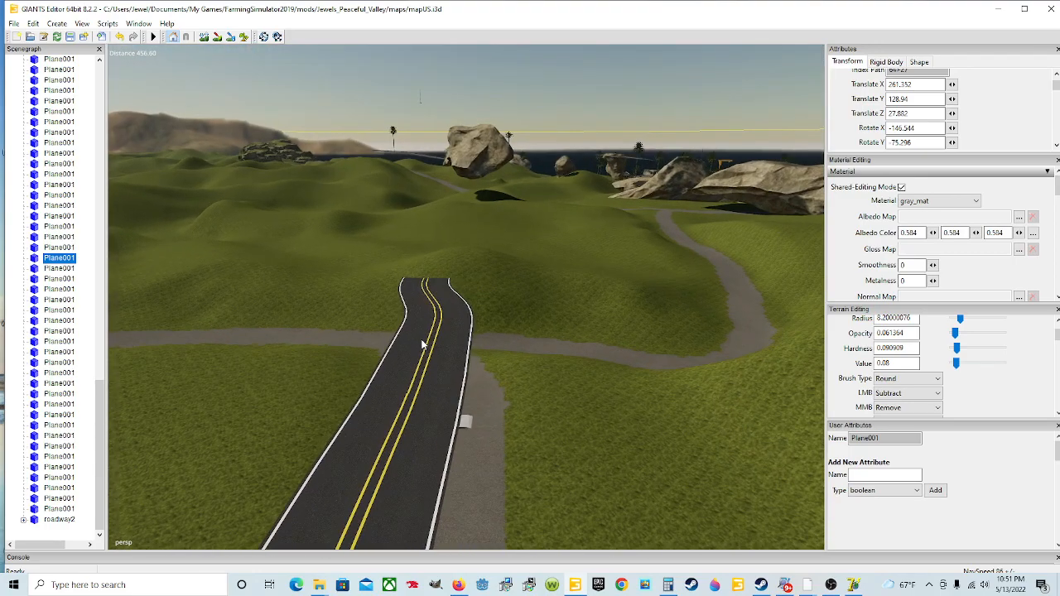
scroll(446, 270, "down", 2)
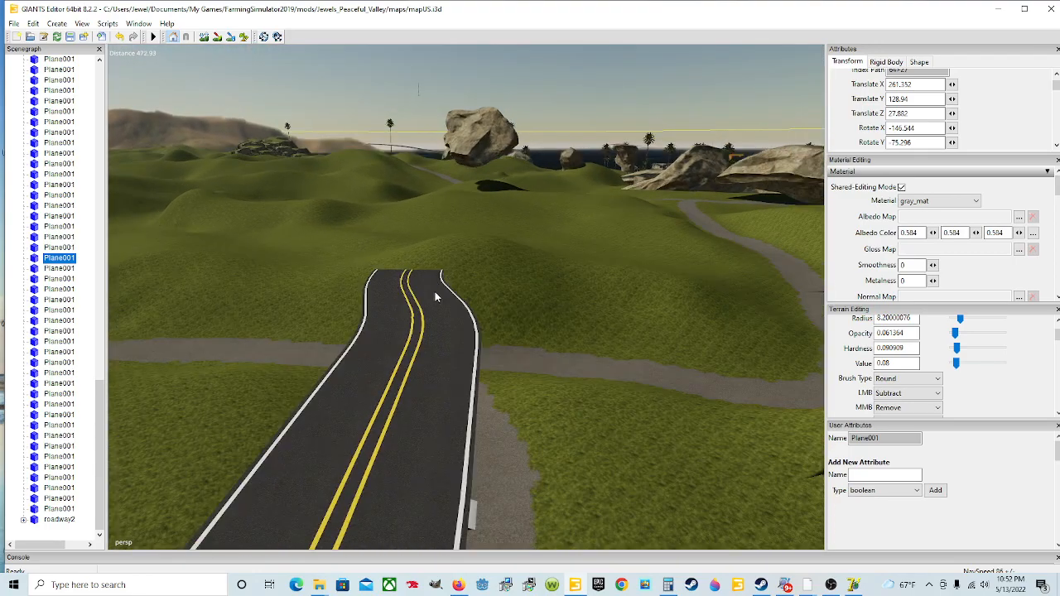
Follow the road mesh back across the bridge and examine the section that shoots straight up into the sky
scroll(424, 316, "up", 3)
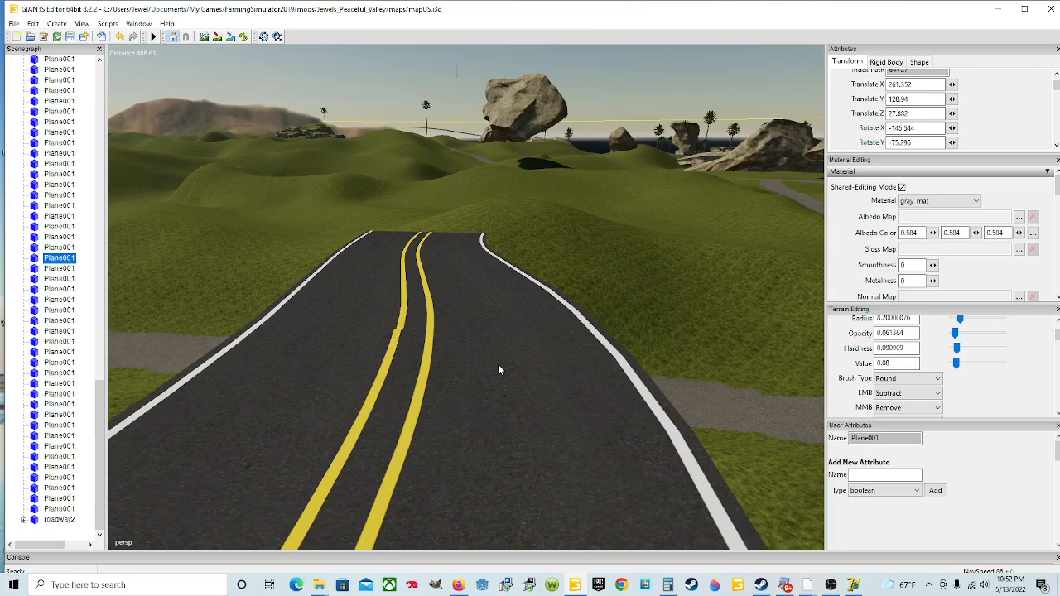
scroll(498, 370, "down", 3)
left_click_drag(495, 364, 361, 307, "alt")
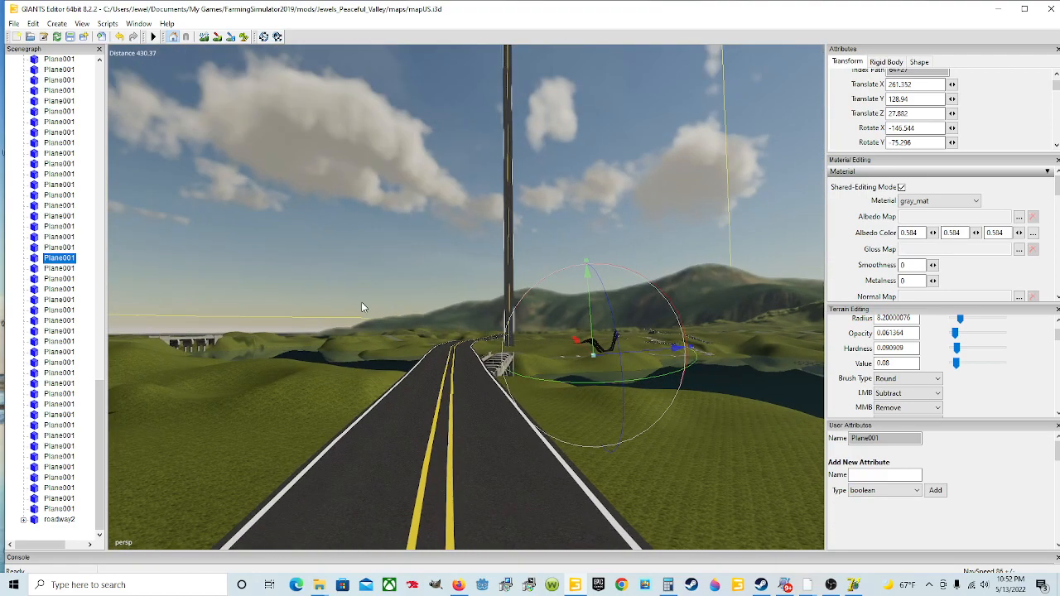
scroll(376, 310, "up", 5)
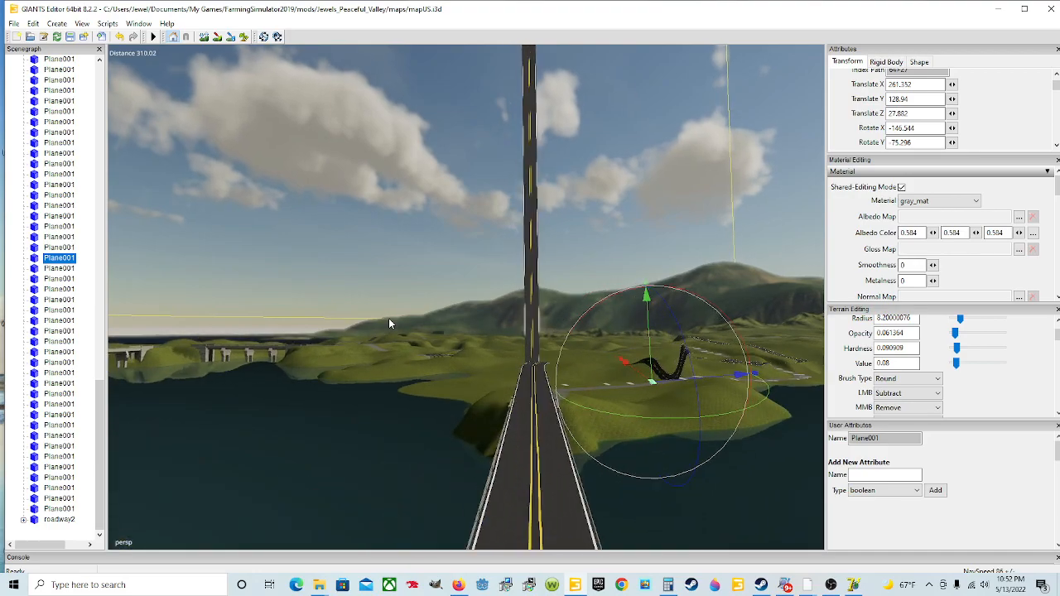
scroll(388, 318, "up", 4)
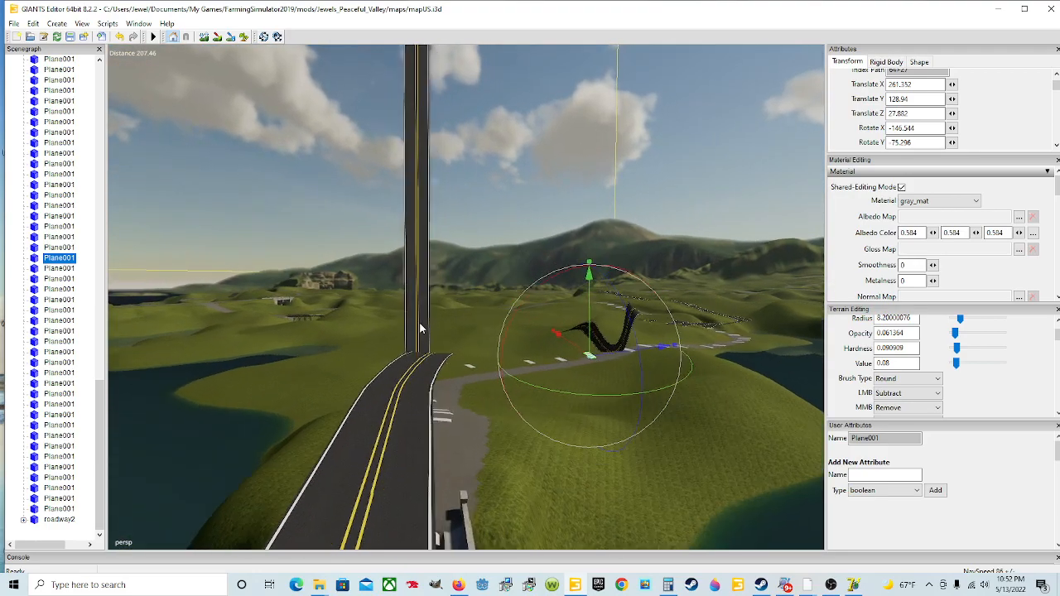
scroll(419, 323, "up", 4)
left_click_drag(381, 440, 392, 257, "alt")
scroll(384, 259, "down", 4)
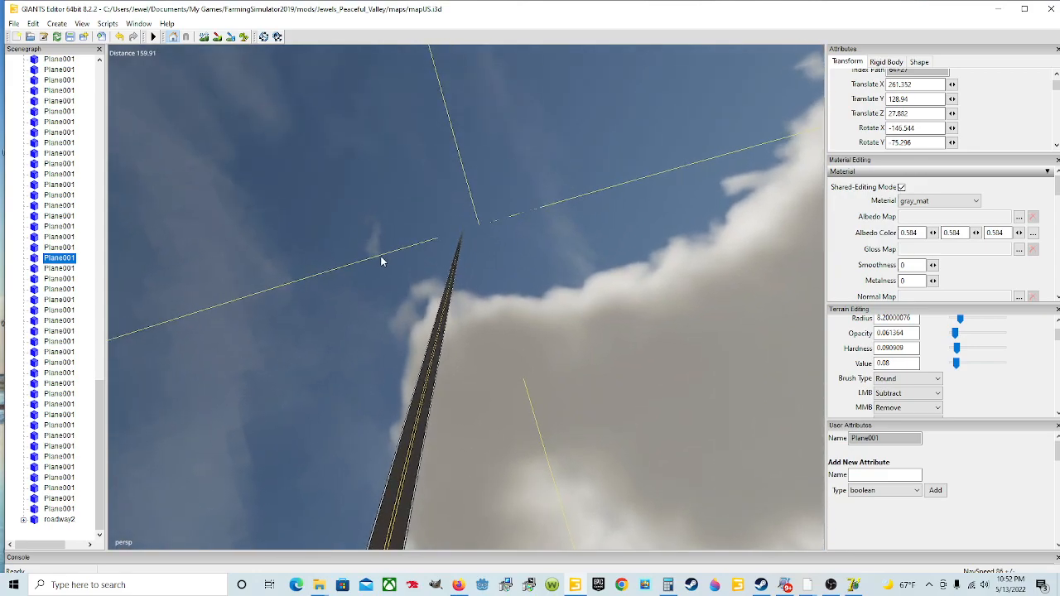
scroll(379, 262, "down", 4)
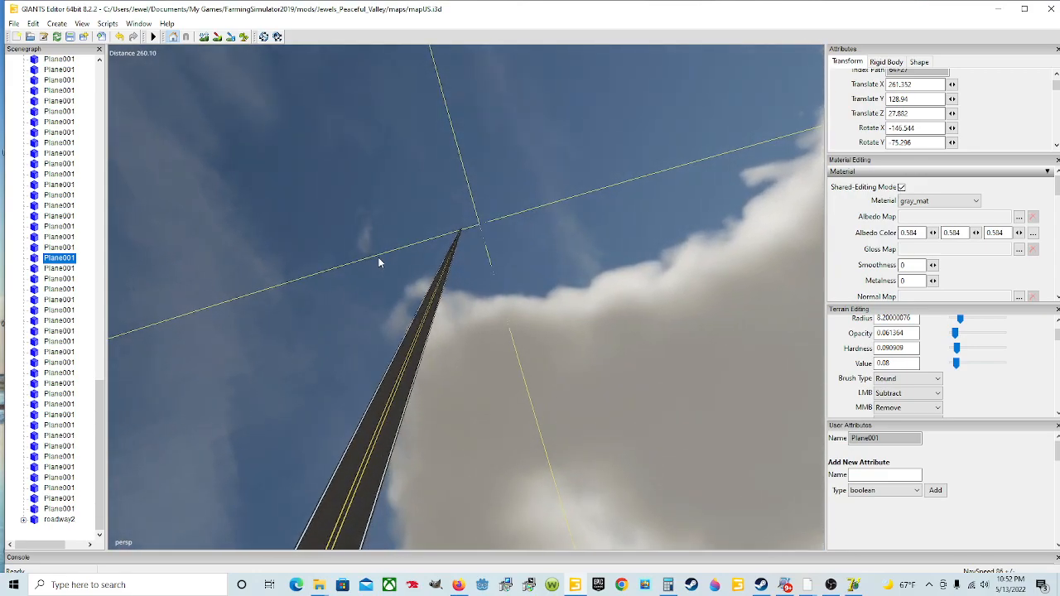
scroll(374, 258, "down", 3)
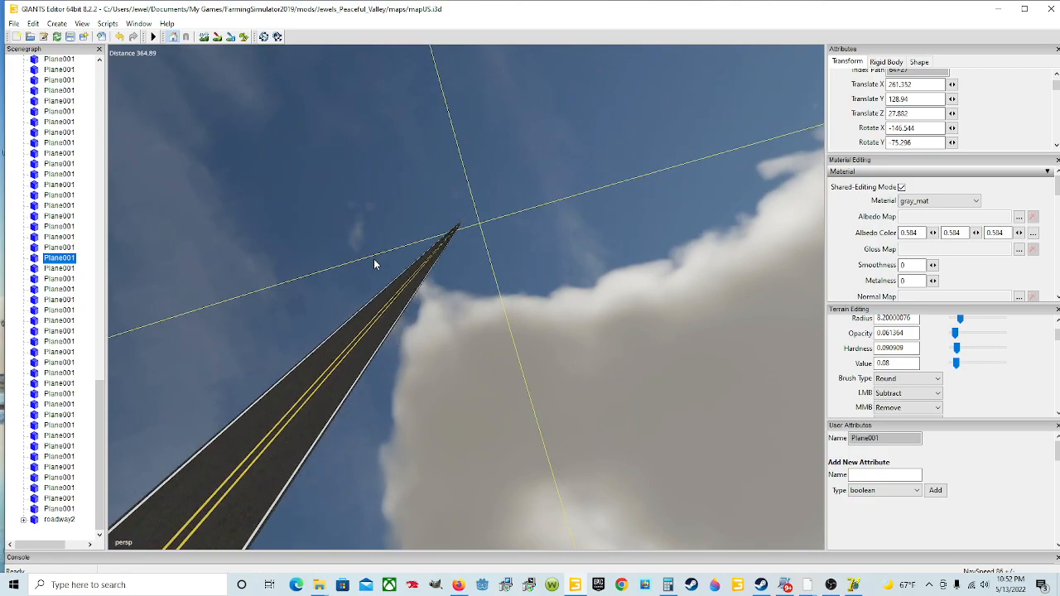
left_click_drag(381, 273, 451, 302, "alt")
scroll(445, 318, "down", 3)
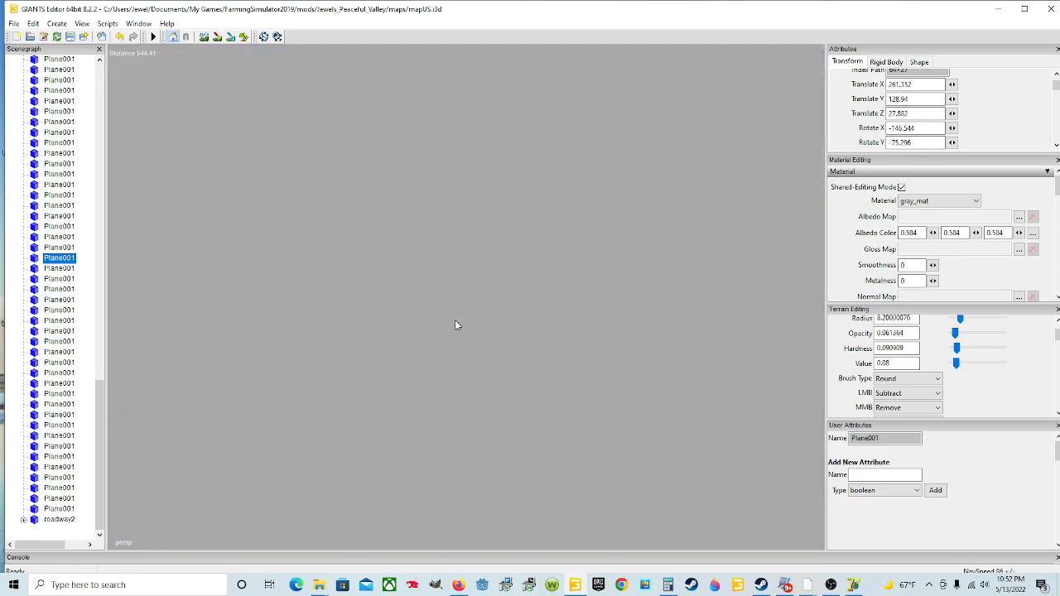
scroll(475, 339, "up", 1)
left_click_drag(549, 412, 425, 353, "alt")
scroll(422, 338, "down", 4)
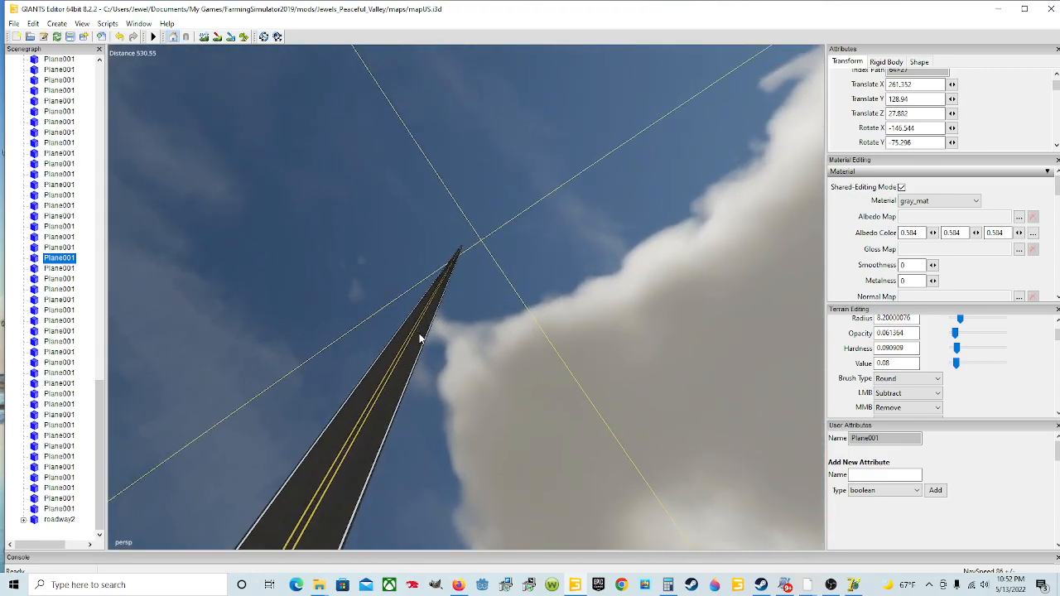
scroll(419, 333, "down", 3)
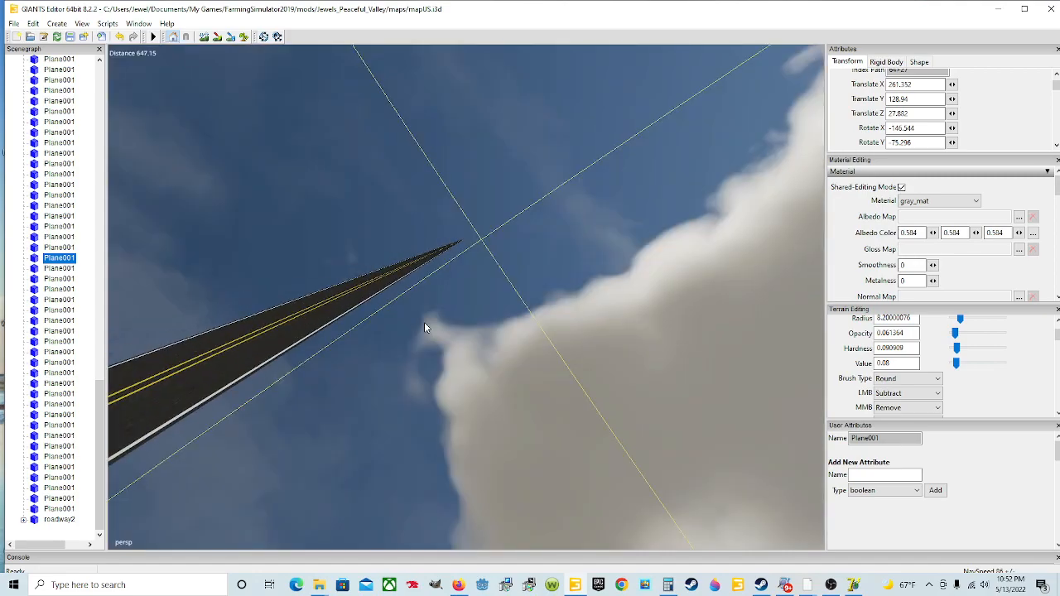
scroll(424, 323, "up", 2)
Examine the sharp corner where the road mesh turns upward, and the guide planes around the gap, from above and up close
left_click_drag(423, 322, 463, 427, "alt")
scroll(479, 390, "up", 5)
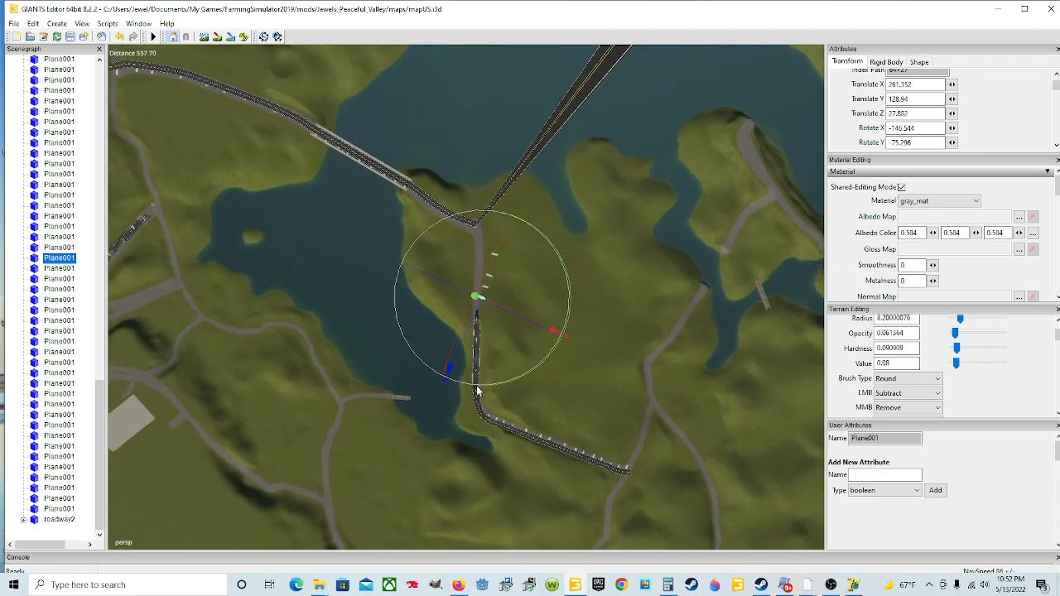
scroll(470, 381, "up", 5)
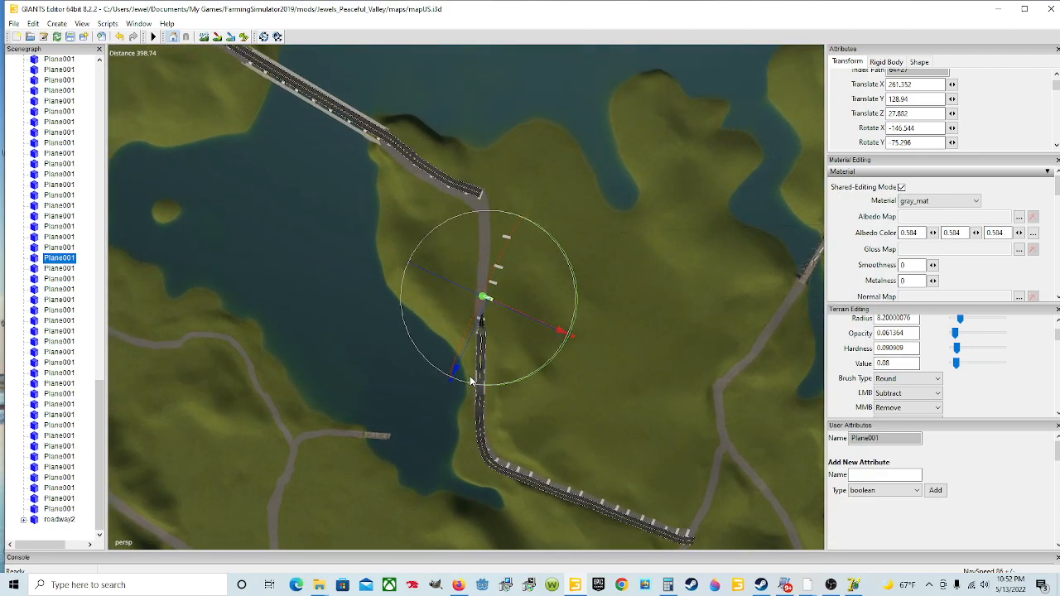
scroll(470, 381, "up", 5)
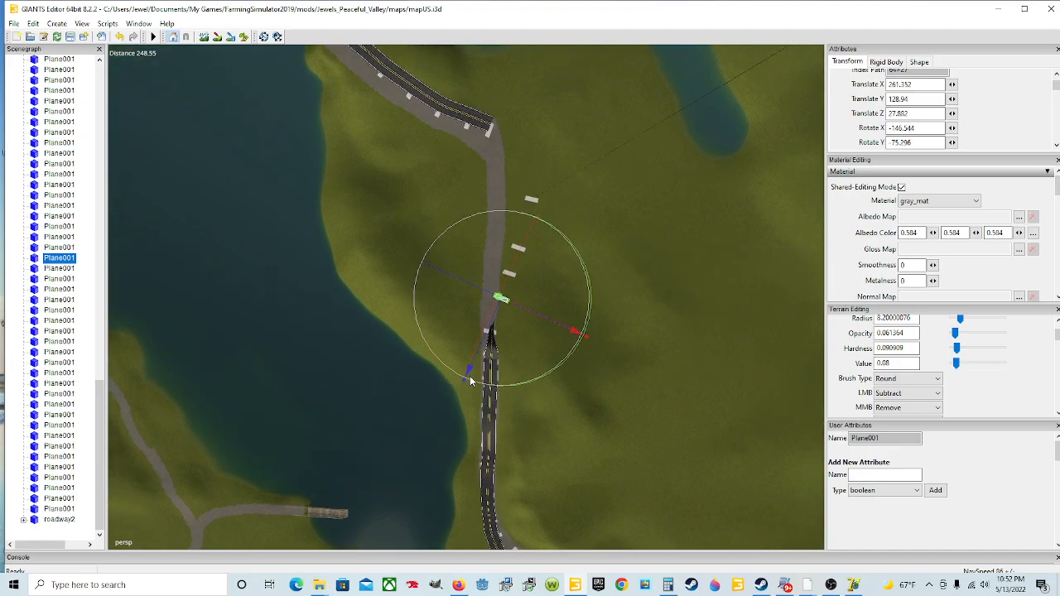
scroll(469, 380, "up", 4)
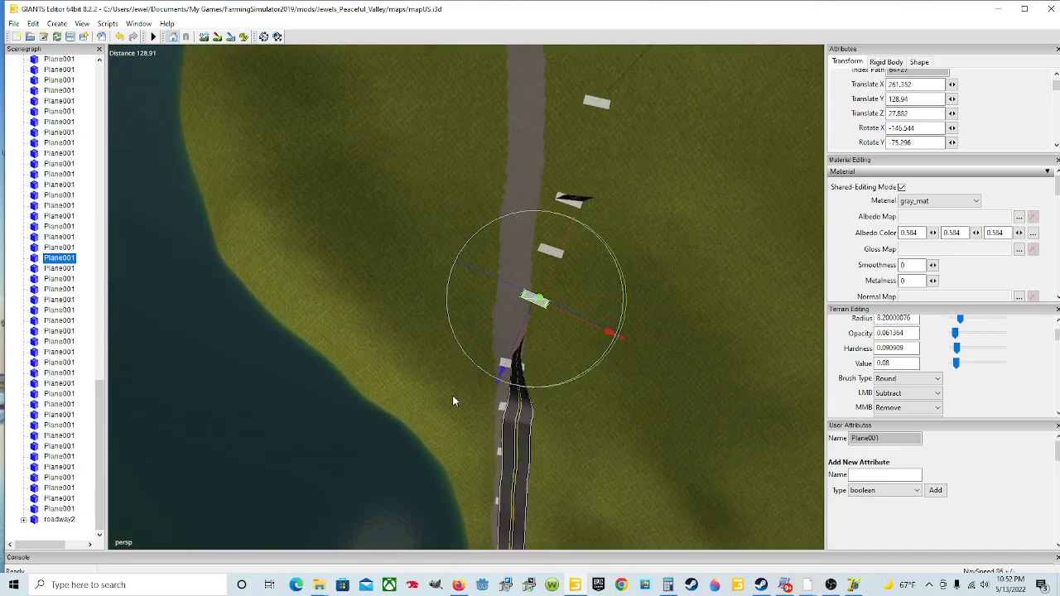
left_click_drag(454, 396, 449, 292, "alt")
scroll(460, 356, "up", 3)
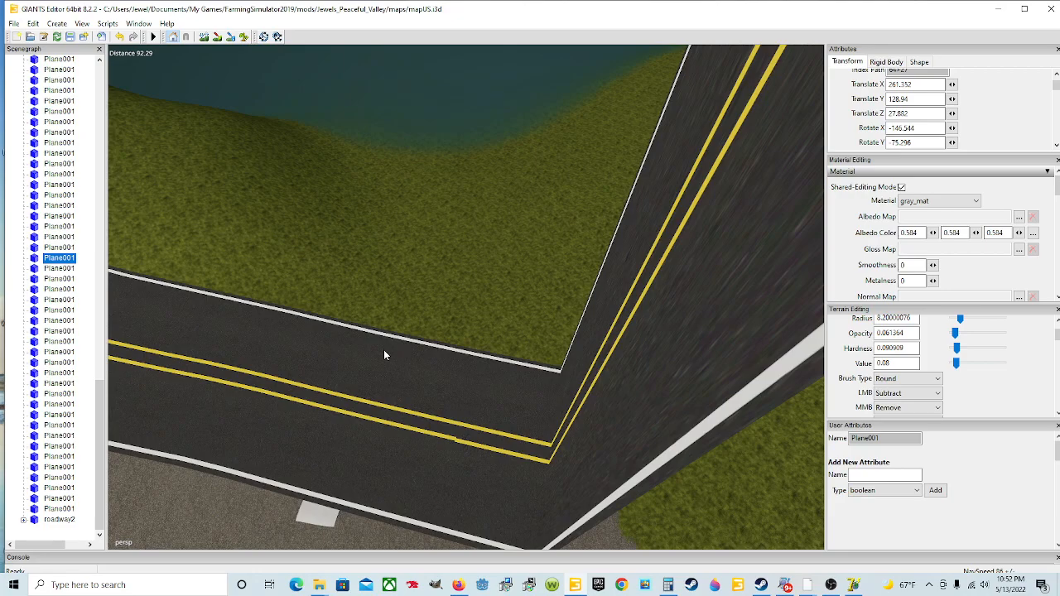
left_click_drag(384, 352, 461, 414, "alt")
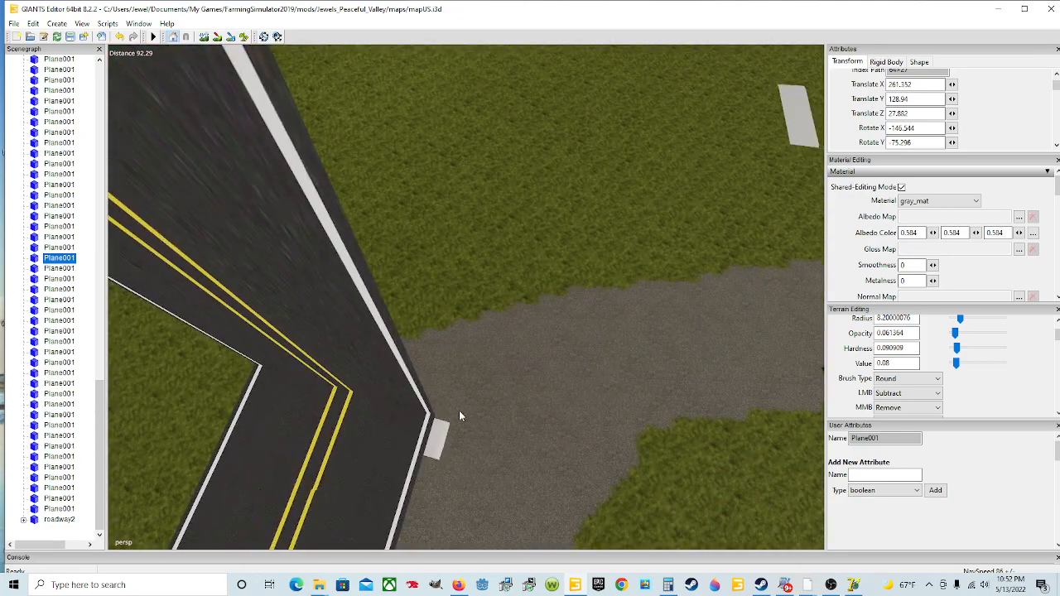
right_click_drag(436, 447, 546, 354)
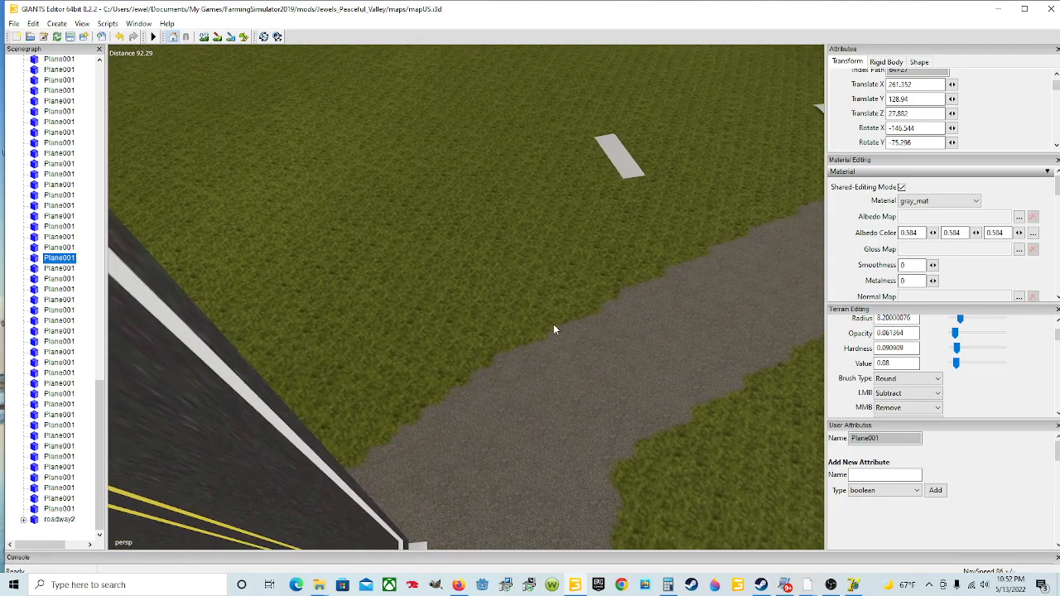
right_click_drag(627, 174, 454, 281)
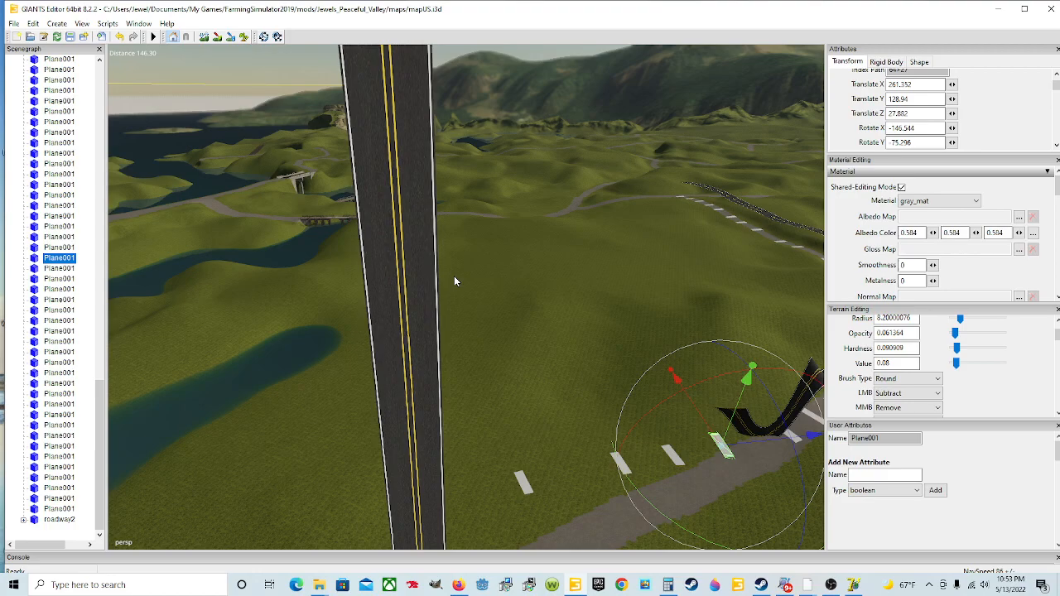
Select the roadway2 mesh over the bridge and delete it from the scene
right_click_drag(454, 282, 320, 316)
left_click_drag(319, 316, 601, 376, "alt")
left_click(471, 320)
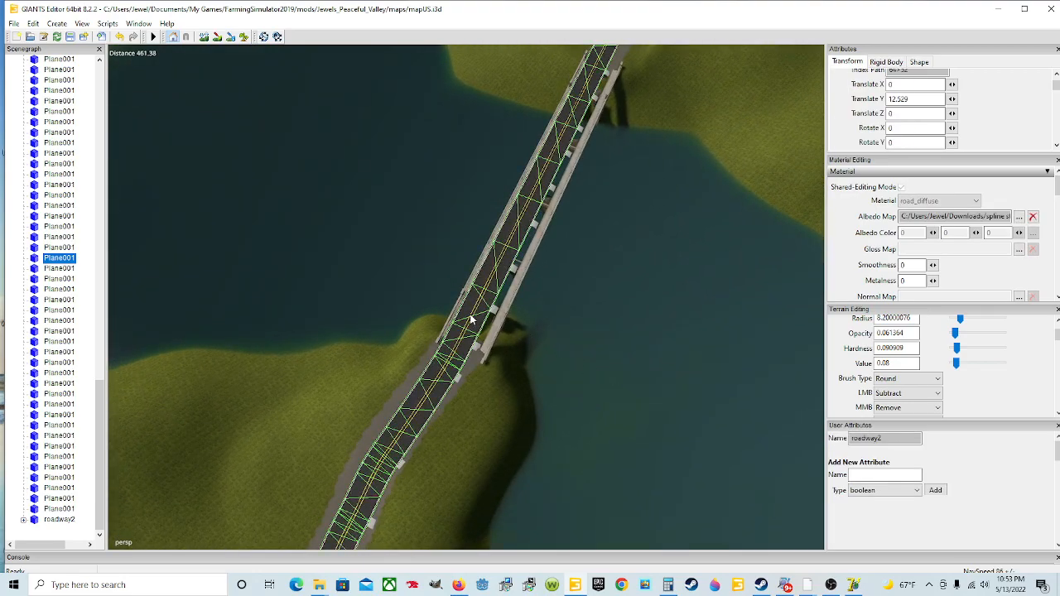
key("Delete")
Examine the spacing and angles of the guide planes around the bend and along the track leading to the bridge
left_click_drag(521, 338, 421, 438, "alt")
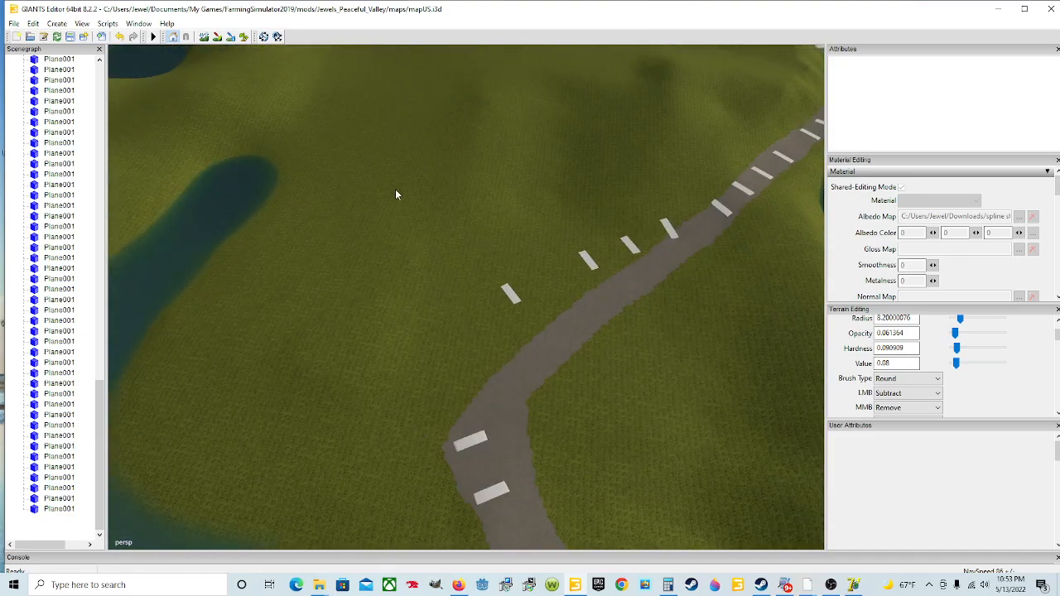
left_click_drag(398, 190, 377, 120, "alt")
left_click_drag(414, 256, 463, 350, "alt")
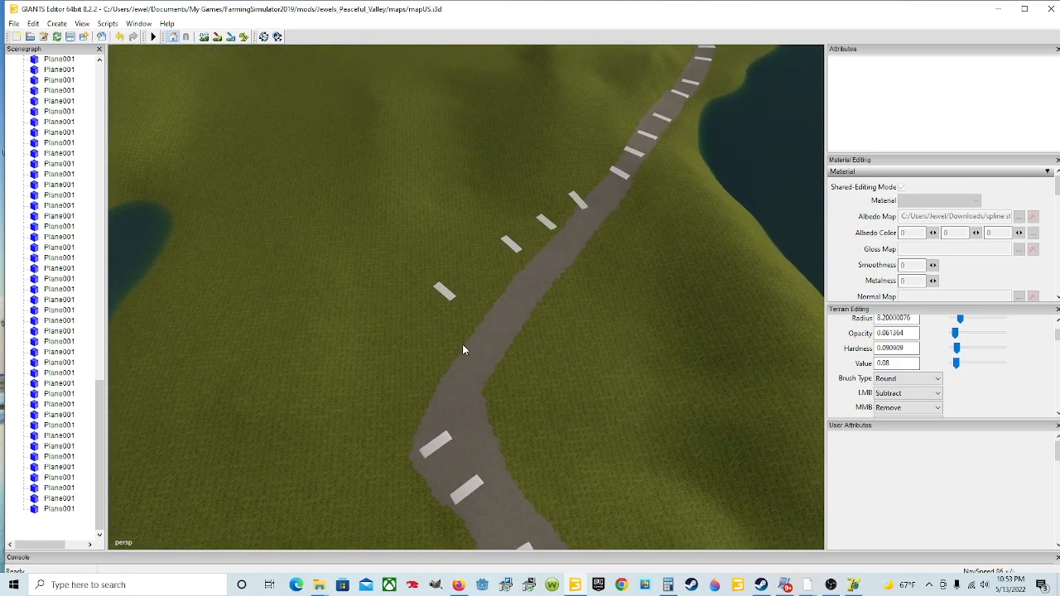
left_click_drag(455, 398, 482, 365, "alt")
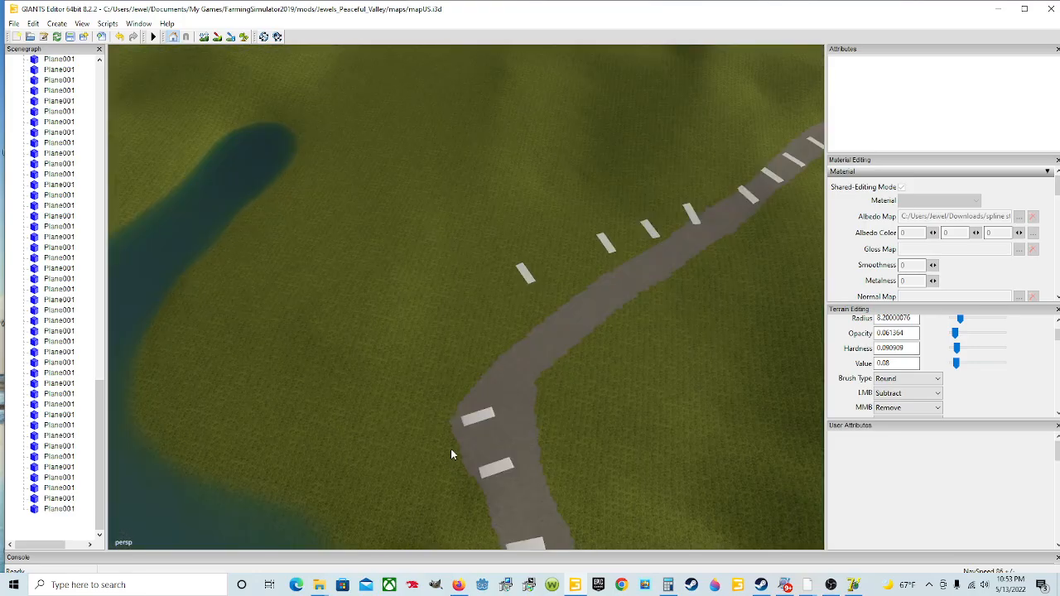
middle_click_drag(447, 453, 471, 419, "alt")
scroll(468, 419, "up", 5)
scroll(427, 409, "up", 5)
left_click_drag(376, 400, 445, 361, "alt")
scroll(516, 334, "down", 5)
scroll(528, 364, "down", 3)
scroll(363, 357, "up", 8)
left_click_drag(338, 345, 652, 315, "alt")
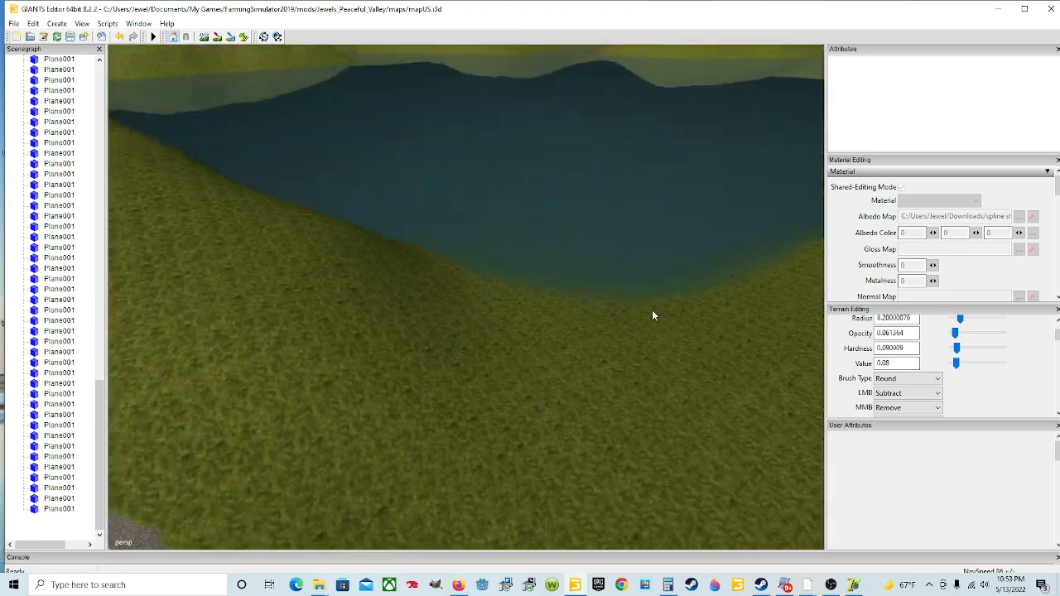
scroll(561, 307, "down", 4)
mouse_move(562, 307)
left_mouse_down("alt")
mouse_move(468, 327)
mouse_move(577, 317)
left_mouse_up("alt")
scroll(466, 326, "down", 3)
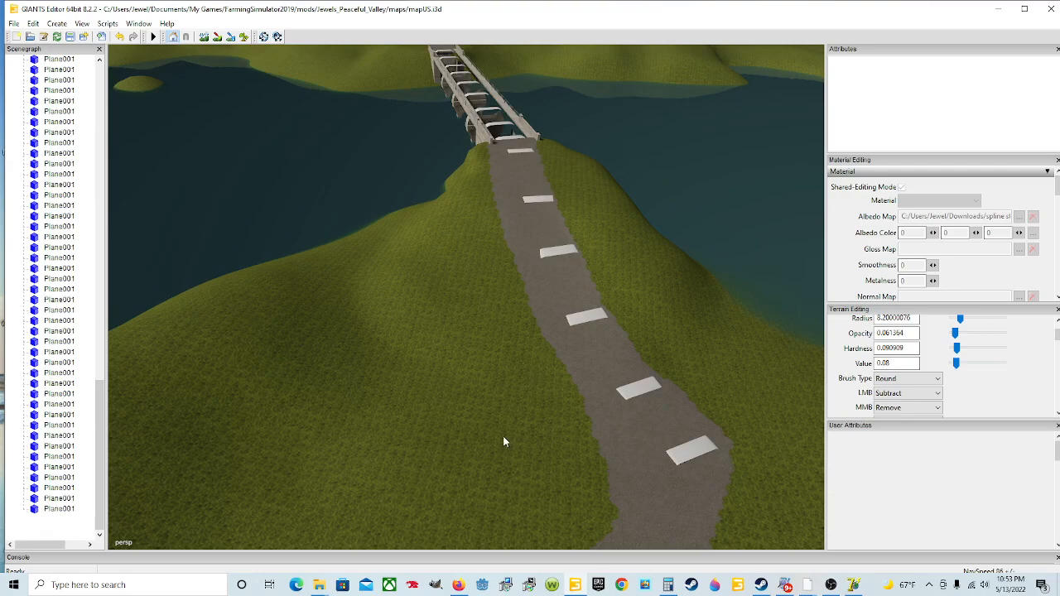
left_click_drag(579, 398, 619, 356, "alt")
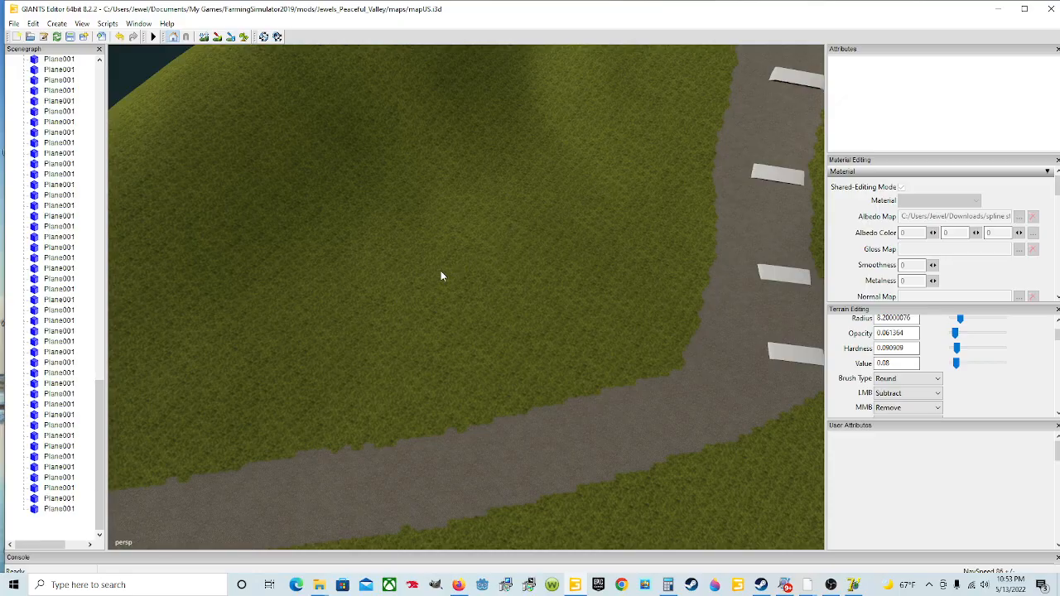
left_click_drag(448, 364, 234, 279, "alt")
left_click_drag(604, 389, 854, 296, "alt")
scroll(736, 356, "up", 3)
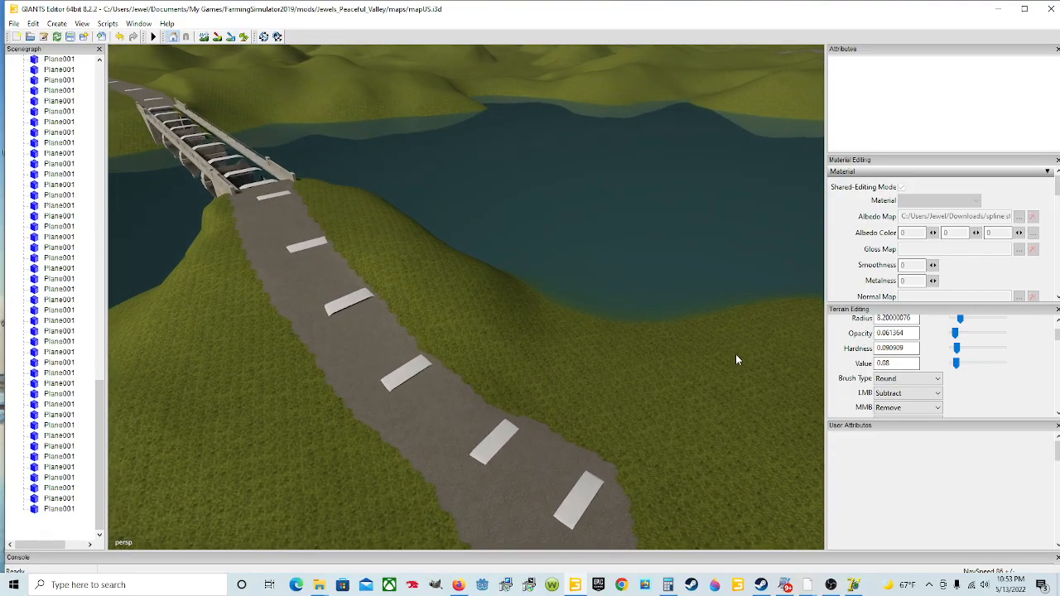
left_click_drag(737, 359, 660, 374, "alt")
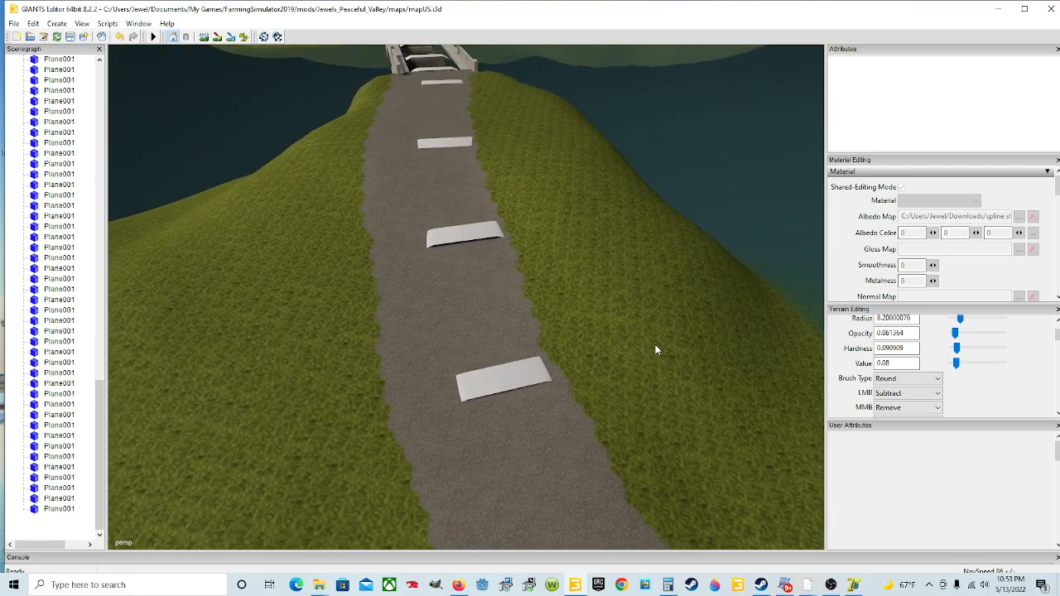
Rotate the second plane from the bridge to line up with the track, to a Rotate Y of about -34.1
left_click(439, 142)
left_click_drag(498, 145, 401, 225)
scroll(426, 209, "up", 3)
scroll(373, 172, "up", 3)
scroll(435, 209, "down", 3)
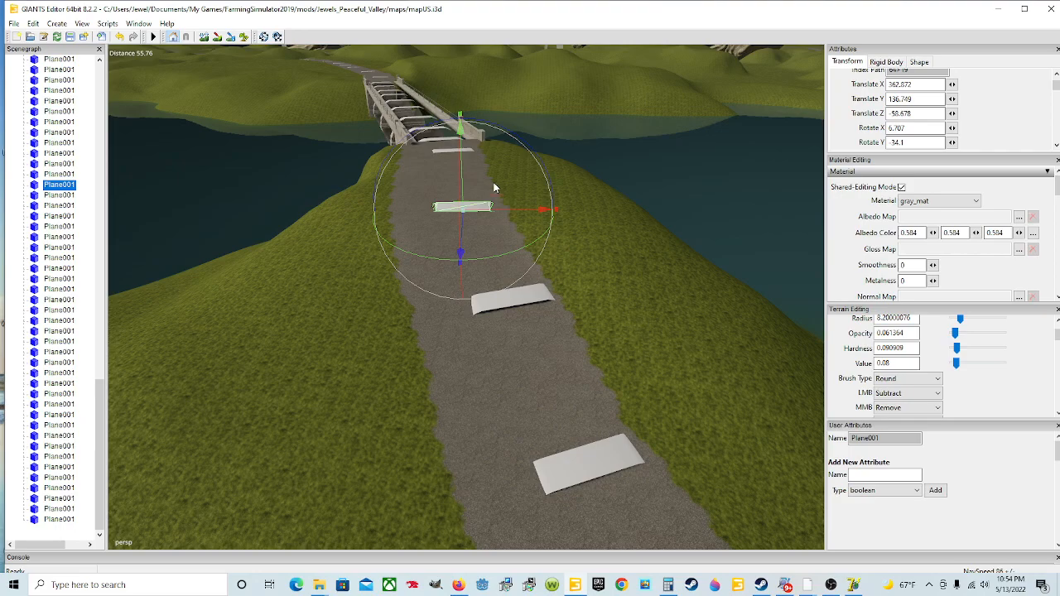
left_click_drag(493, 260, 499, 257)
Select the third plane from the bridge and turn it towards the same direction as the plane before it
left_click(518, 297)
left_click_drag(546, 298, 517, 305)
left_click_drag(529, 369, 553, 394)
Turn the fourth plane from the bridge to a Rotate Y of about -29.08 and check its alignment with the planes ahead
left_click(571, 378)
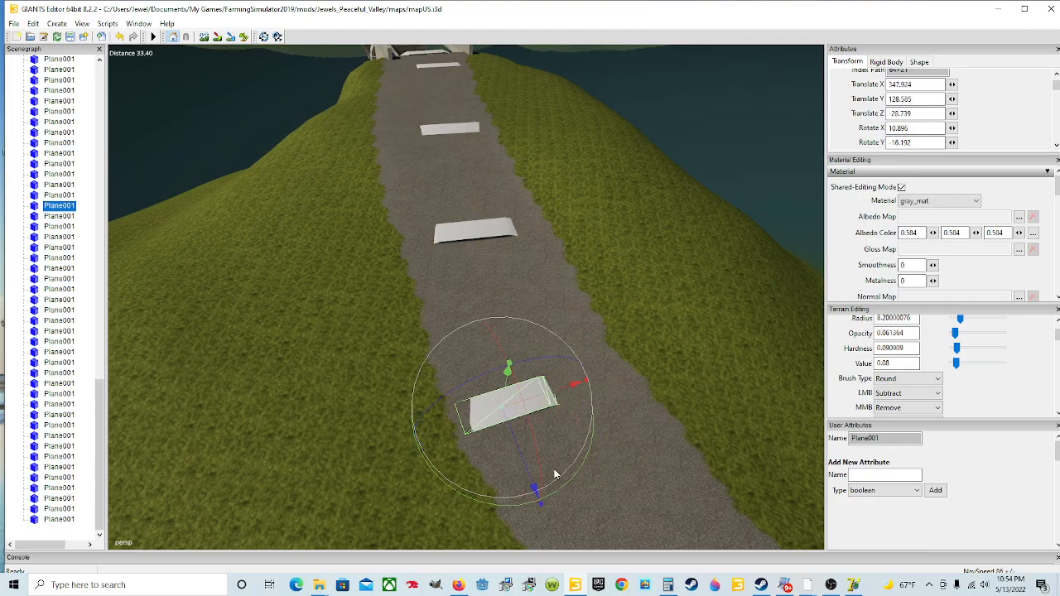
left_click_drag(569, 474, 550, 489)
scroll(548, 412, "down", 4)
left_click_drag(497, 412, 483, 355, "alt")
scroll(501, 440, "up", 10)
scroll(513, 435, "down", 4)
left_click_drag(526, 244, 526, 238)
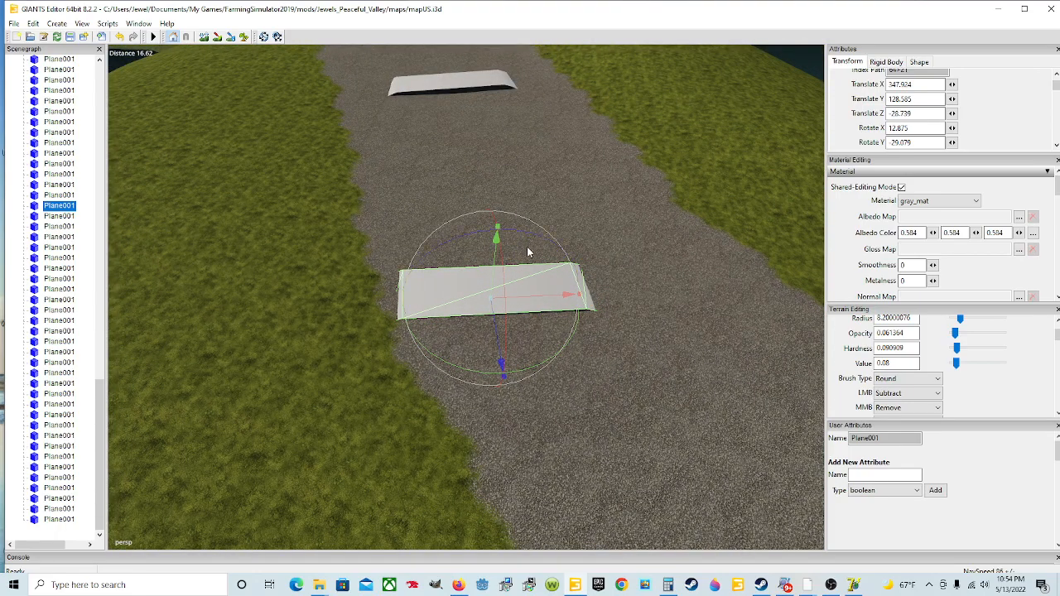
scroll(526, 247, "up", 5)
left_click_drag(520, 276, 508, 222, "alt")
right_click(508, 222)
key("Escape")
scroll(472, 238, "down", 5)
scroll(470, 246, "down", 2)
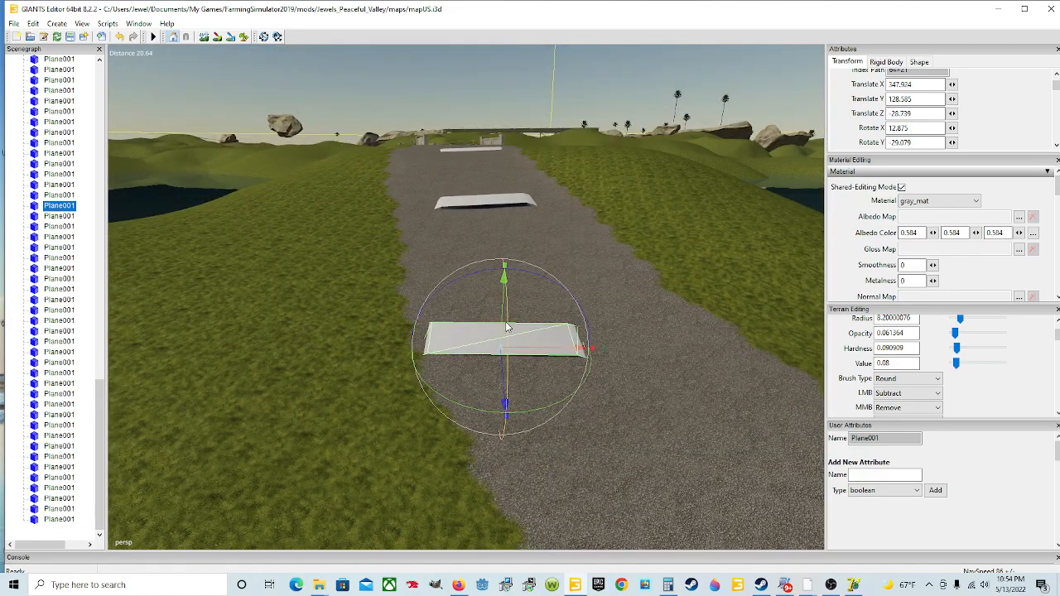
Rotate the fifth plane from the bridge to a Rotate Y of about -33.96 and shift it to a Translate X of about 337.92
left_click_drag(507, 326, 348, 419)
scroll(508, 307, "down", 5)
left_click(578, 358)
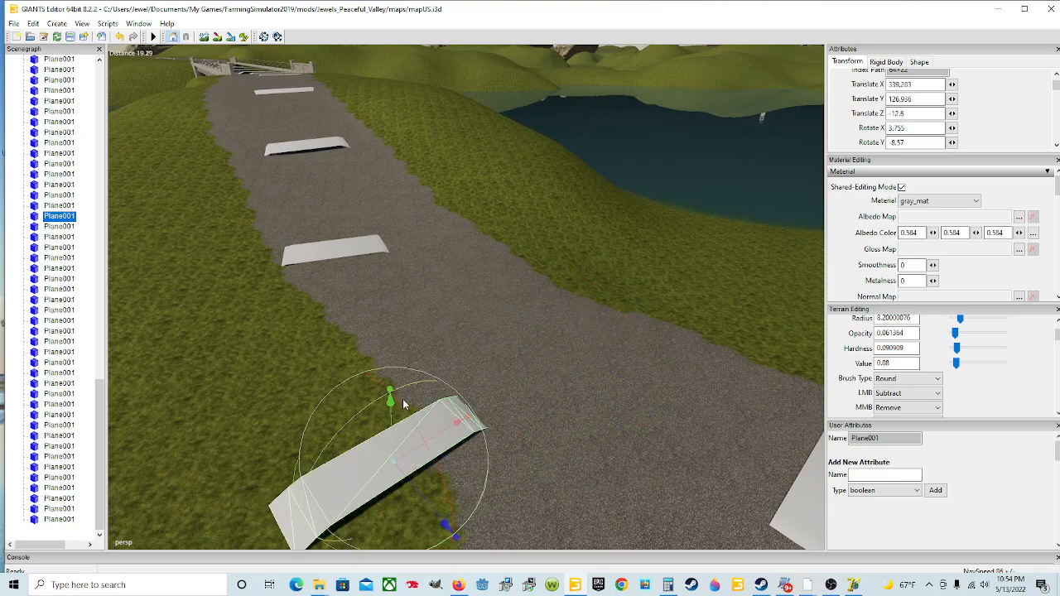
left_click_drag(464, 372, 488, 442, "alt")
scroll(466, 389, "down", 5)
left_click_drag(452, 364, 428, 361)
left_click_drag(465, 280, 442, 286)
left_click_drag(442, 286, 463, 302, "alt")
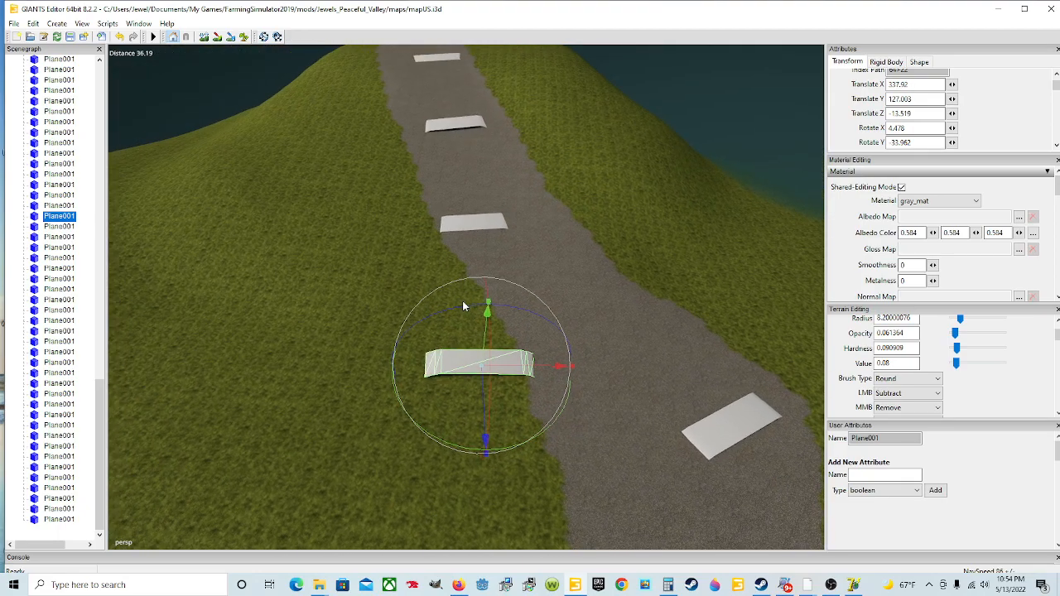
Fine-tune the fourth plane from the bridge to a Rotate Y of about -33.84 and a Translate X of about 347.47
left_click(466, 218)
left_click_drag(524, 290, 518, 293)
left_click_drag(526, 226, 520, 226)
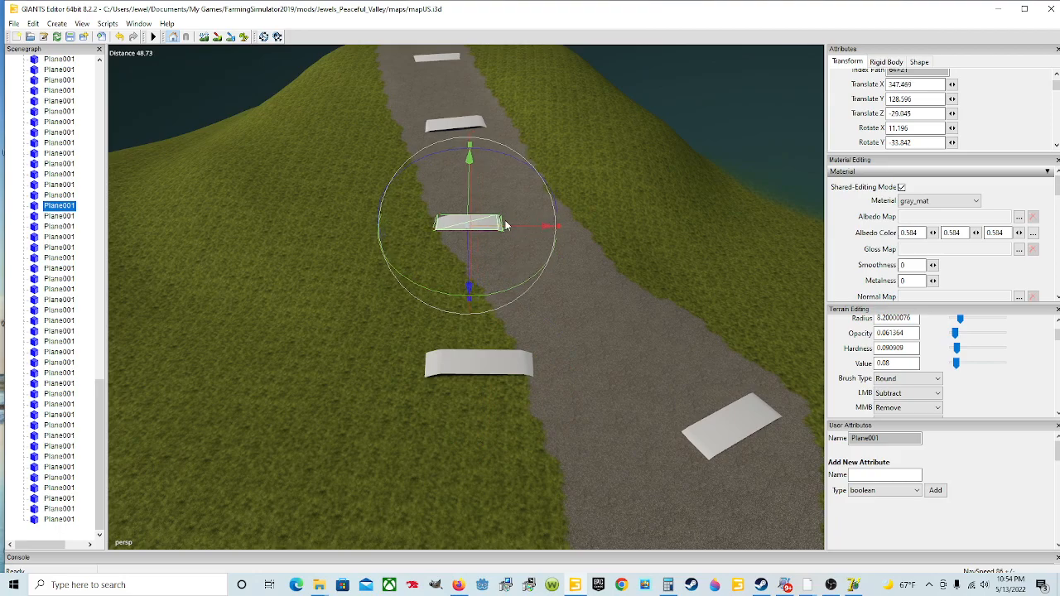
Align the third plane from the bridge at a Rotate Y of about -32.36 and a Translate X of about 355.5
left_click(467, 123)
left_click_drag(494, 185, 501, 161)
left_click_drag(507, 122, 503, 124)
left_click_drag(503, 179, 501, 180)
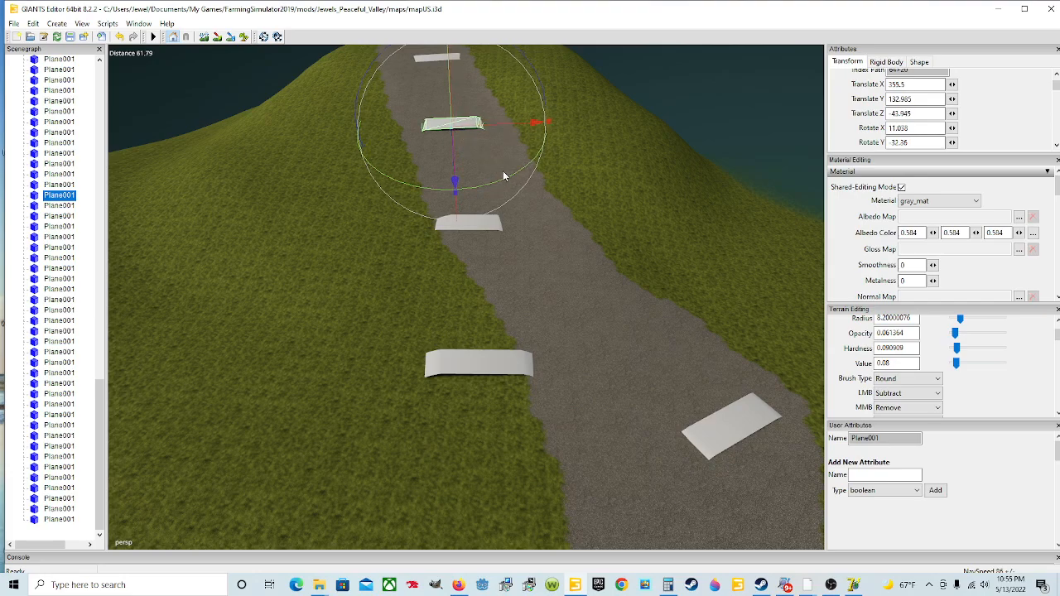
Lower the fifth plane from the bridge to a Translate Y of about 126.62 and turn it to a Rotate Y of about -42.76
scroll(503, 171, "down", 3)
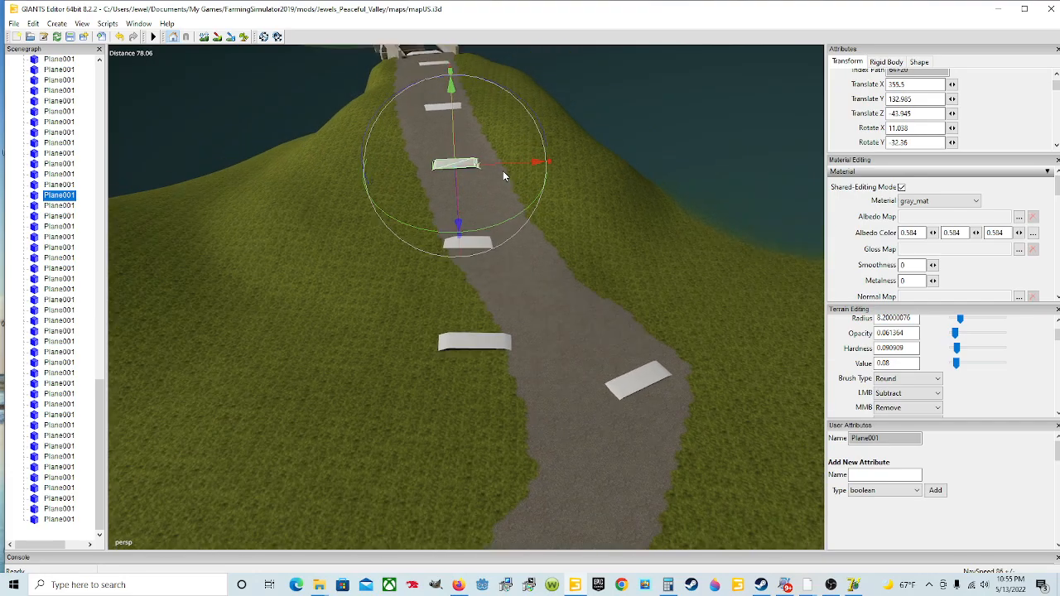
left_click(473, 342)
left_click_drag(536, 373, 543, 324, "alt")
scroll(523, 414, "up", 10)
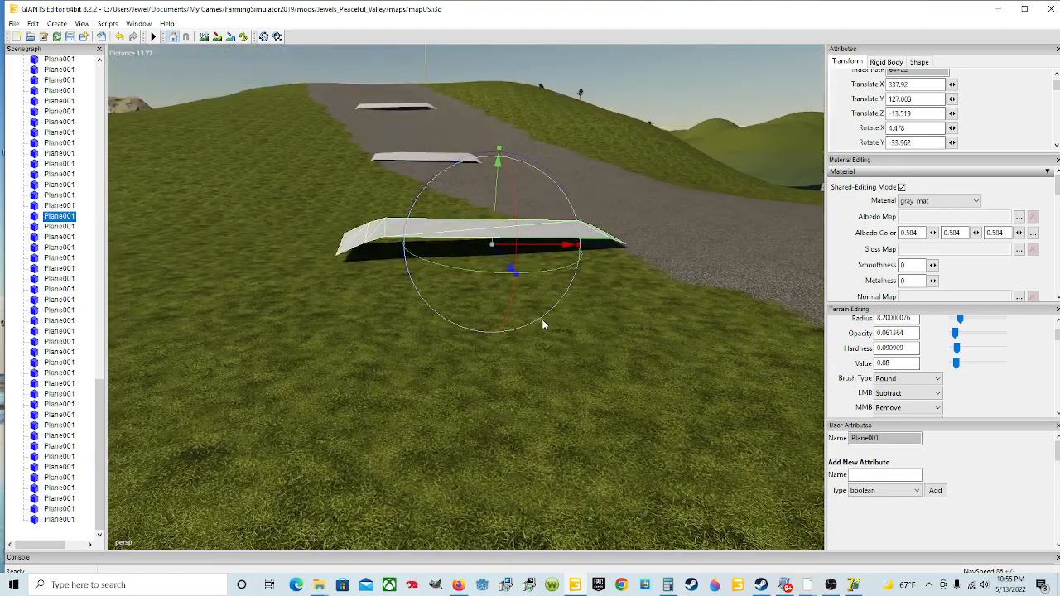
left_click_drag(514, 201, 544, 174)
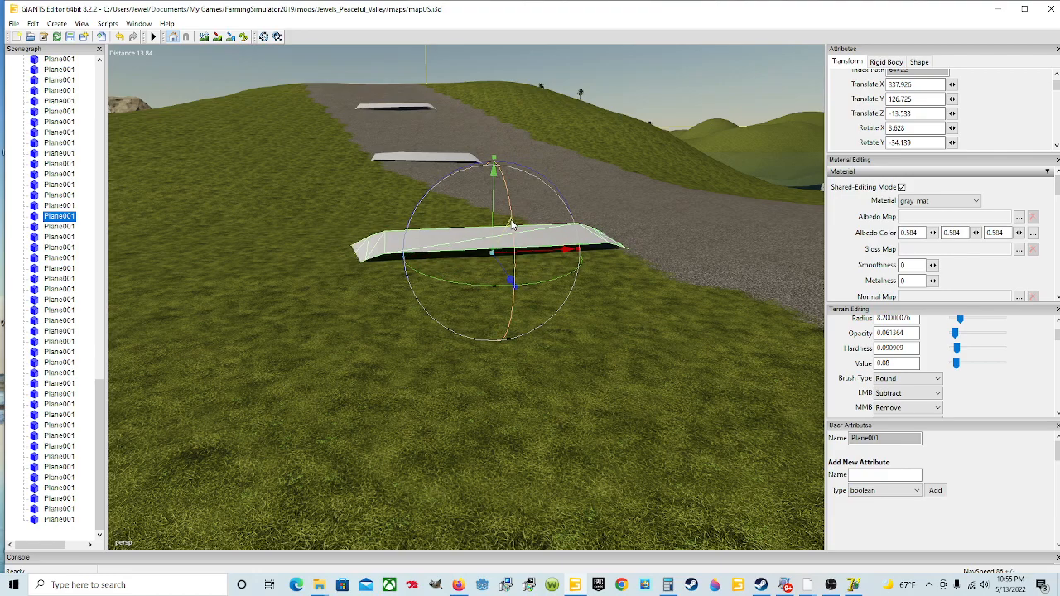
left_click_drag(499, 221, 514, 220)
left_click_drag(552, 283, 542, 283)
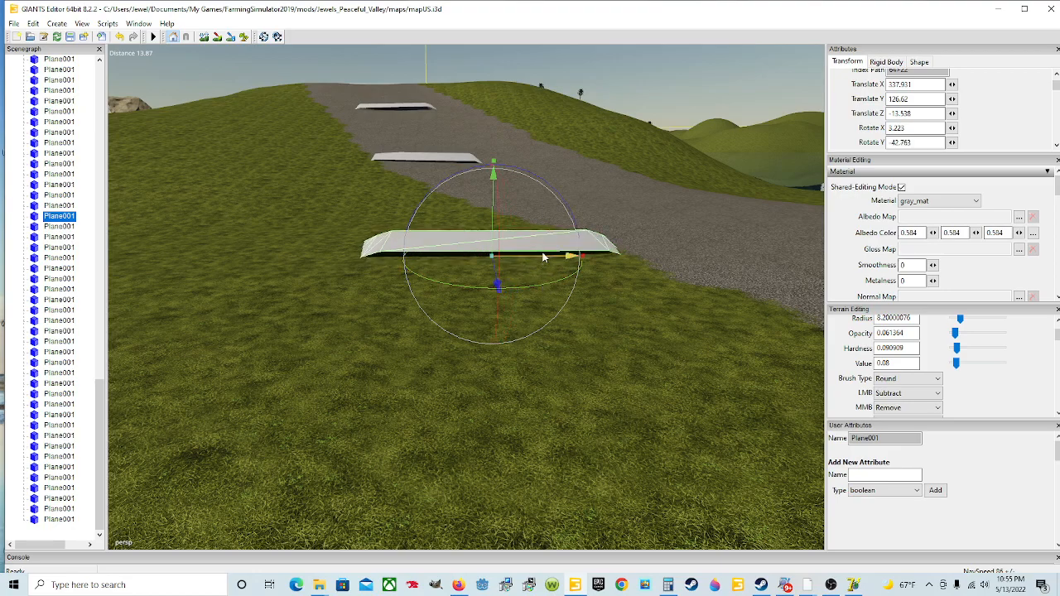
left_click(524, 257)
left_click(535, 248)
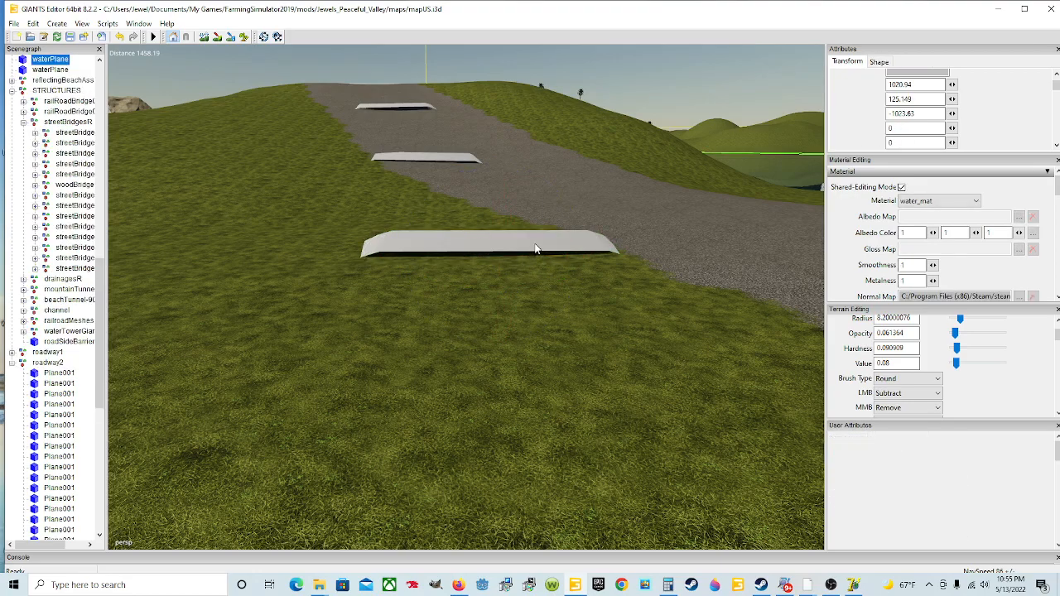
left_click_drag(542, 262, 540, 256)
scroll(542, 257, "down", 10)
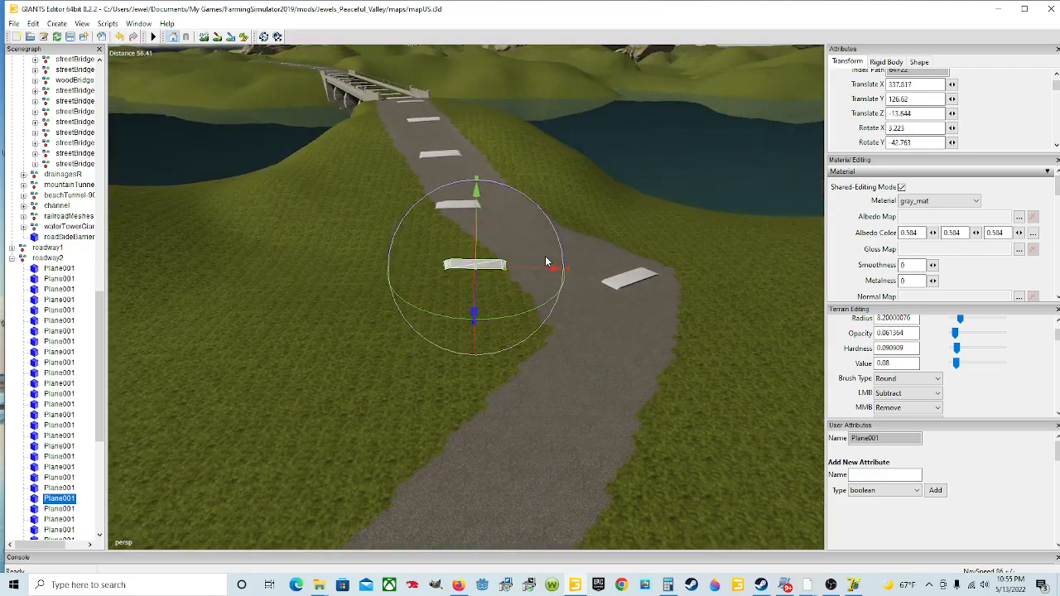
Move the sixth plane from the bridge to about Translate X 324.57 and Translate Z -2.47, turned to a Rotate Y of about -58.06
scroll(551, 267, "down", 8)
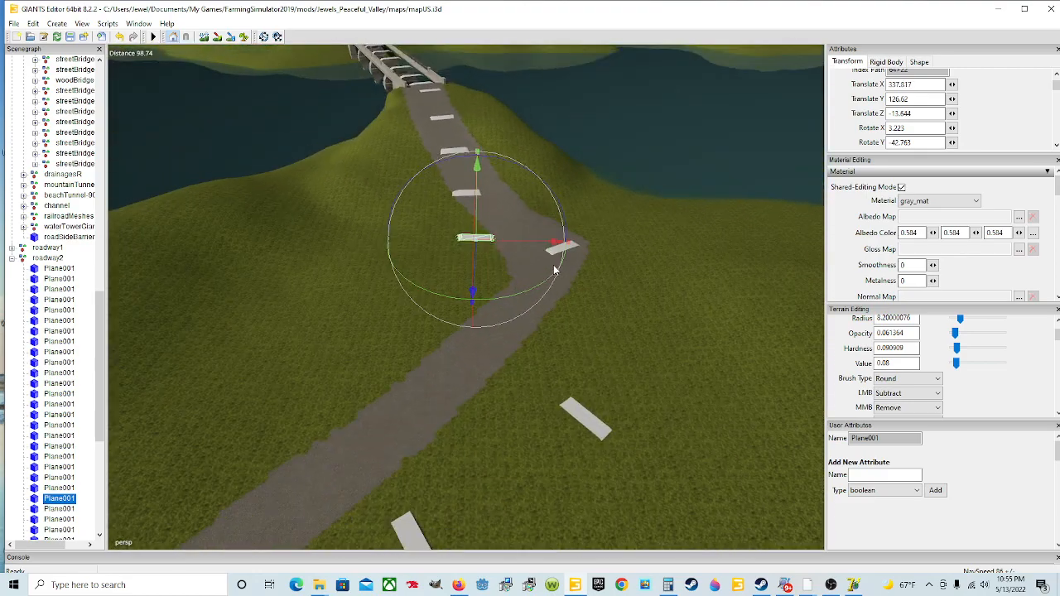
left_click(552, 251)
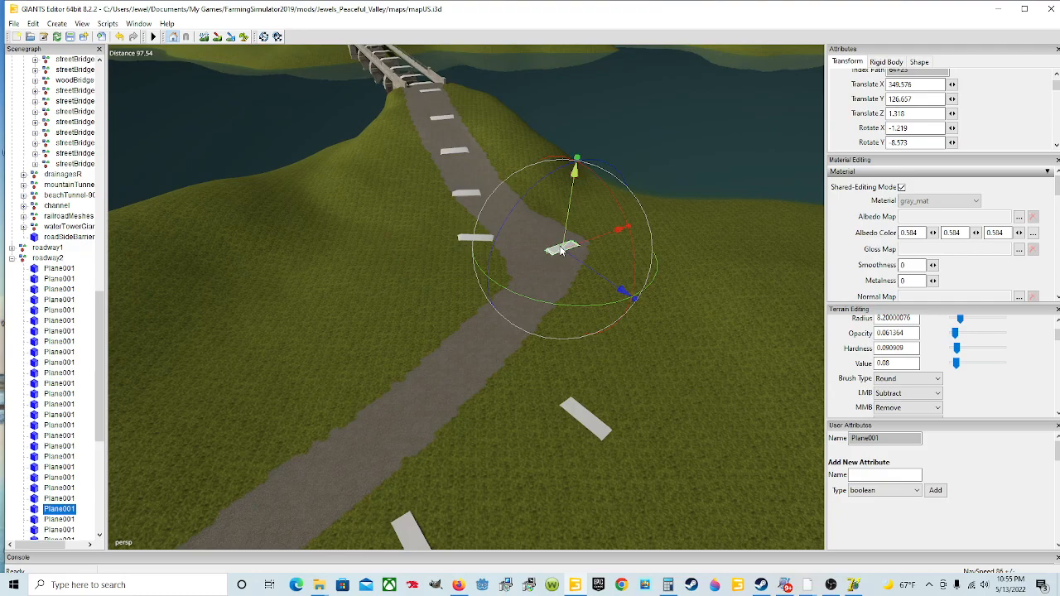
left_click_drag(593, 242, 488, 286)
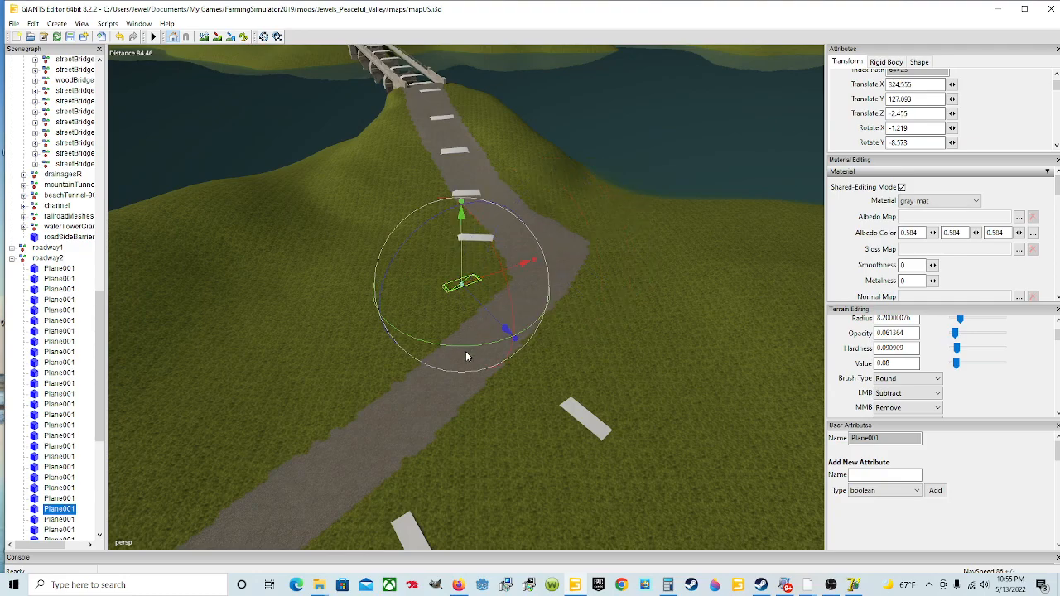
left_click(452, 320)
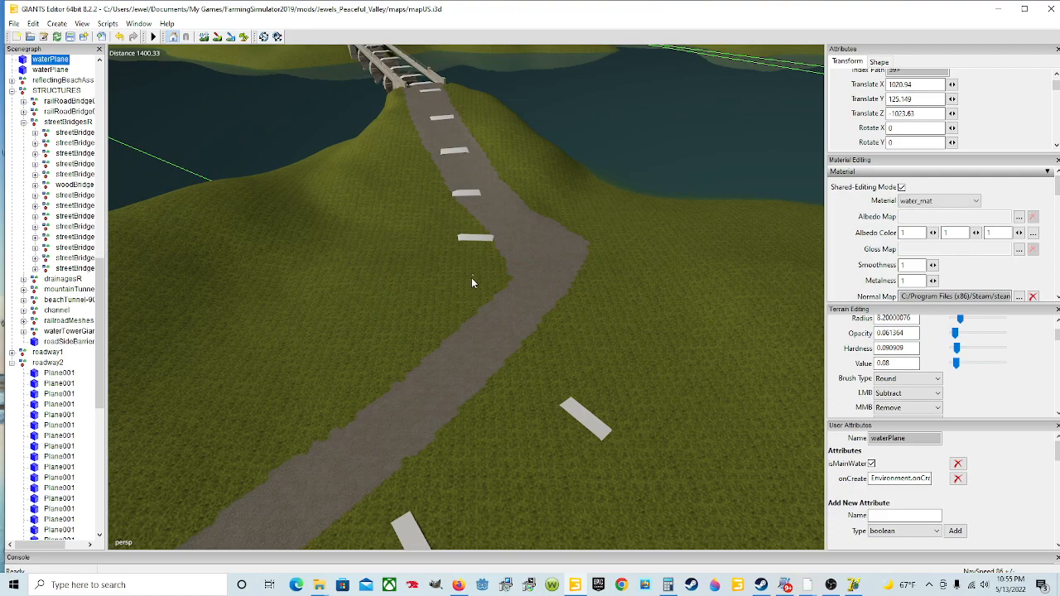
left_click(472, 284)
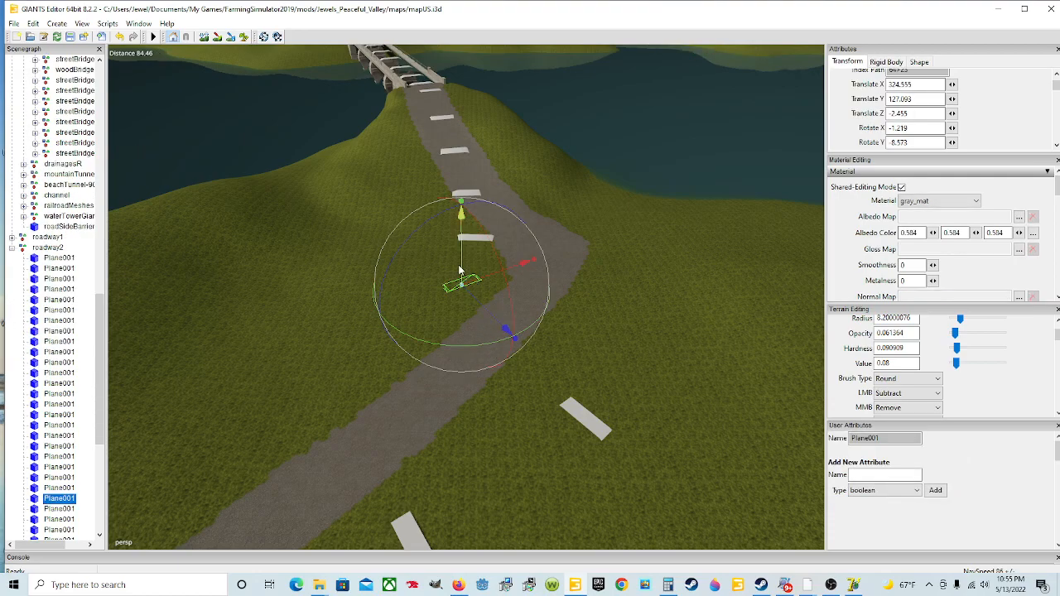
left_click_drag(476, 341, 384, 347)
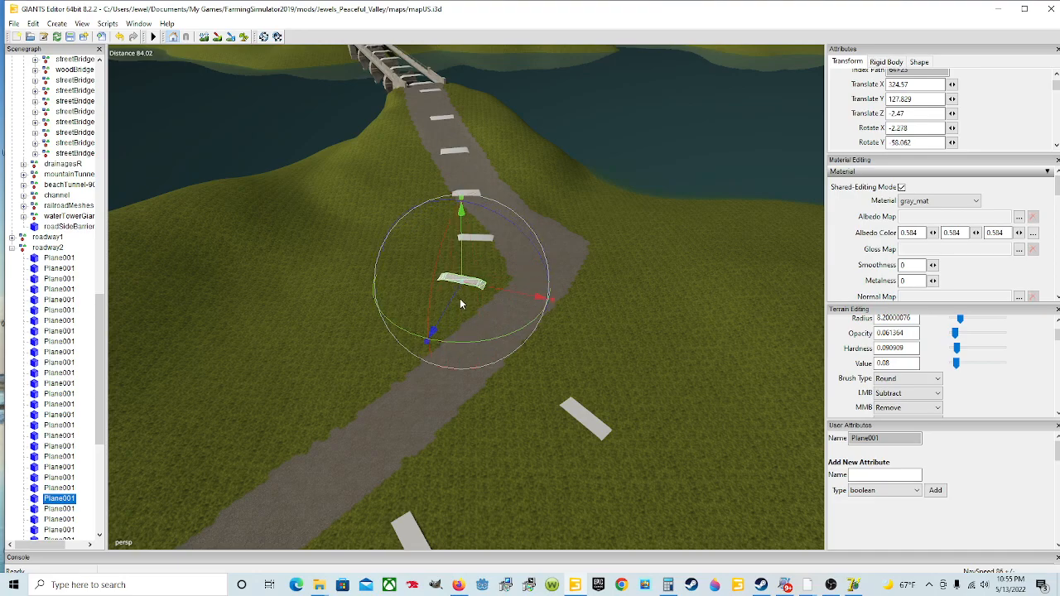
Fine-tune the sixth plane from the bridge to a Rotate Y of about -50.87, Translate X 325.27 and Translate Y 127.4
scroll(445, 332, "up", 2)
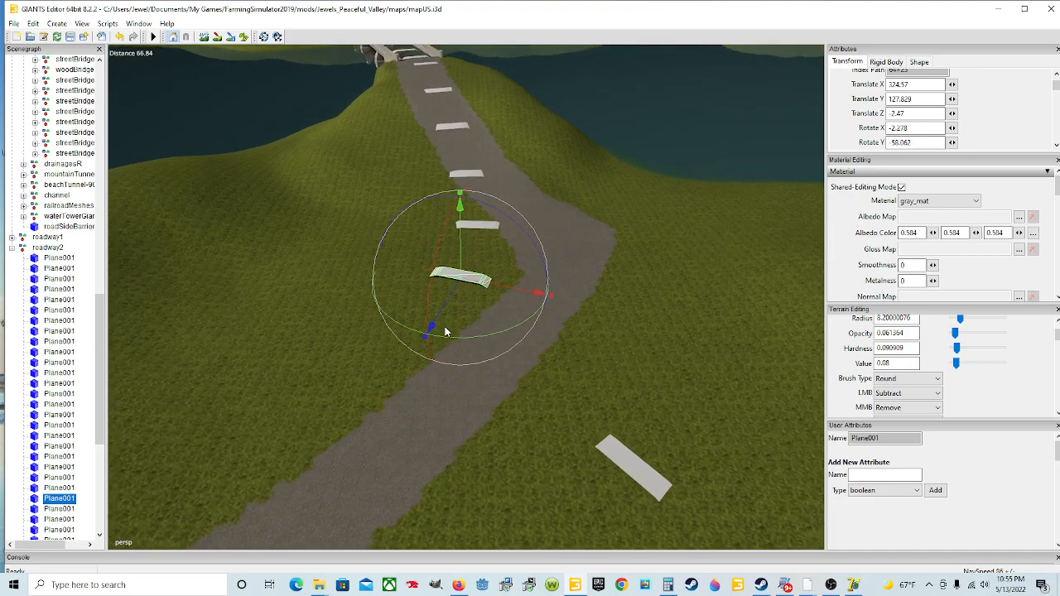
scroll(445, 332, "up", 4)
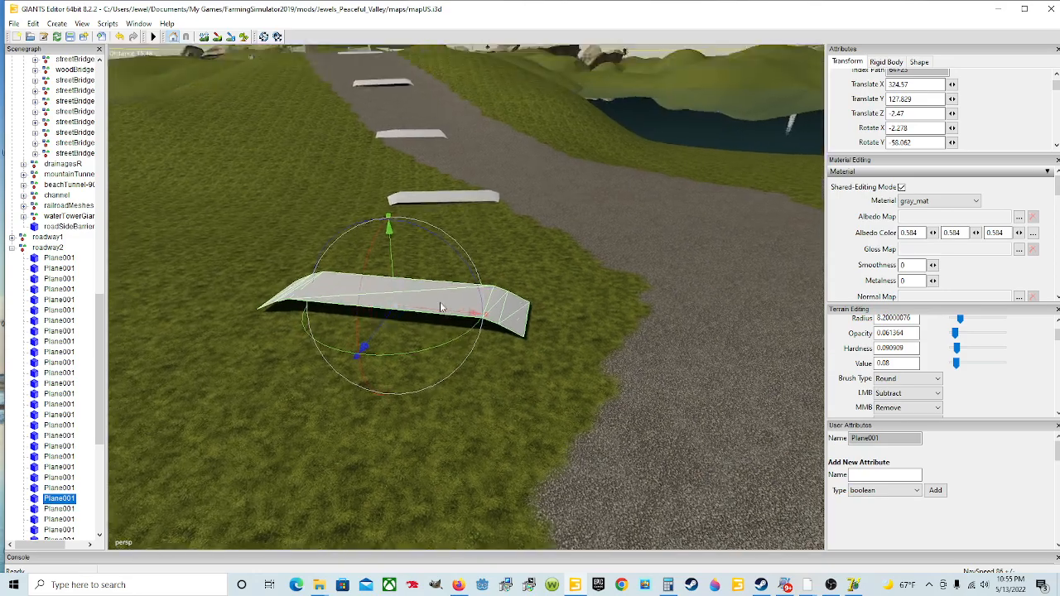
scroll(439, 298, "down", 5)
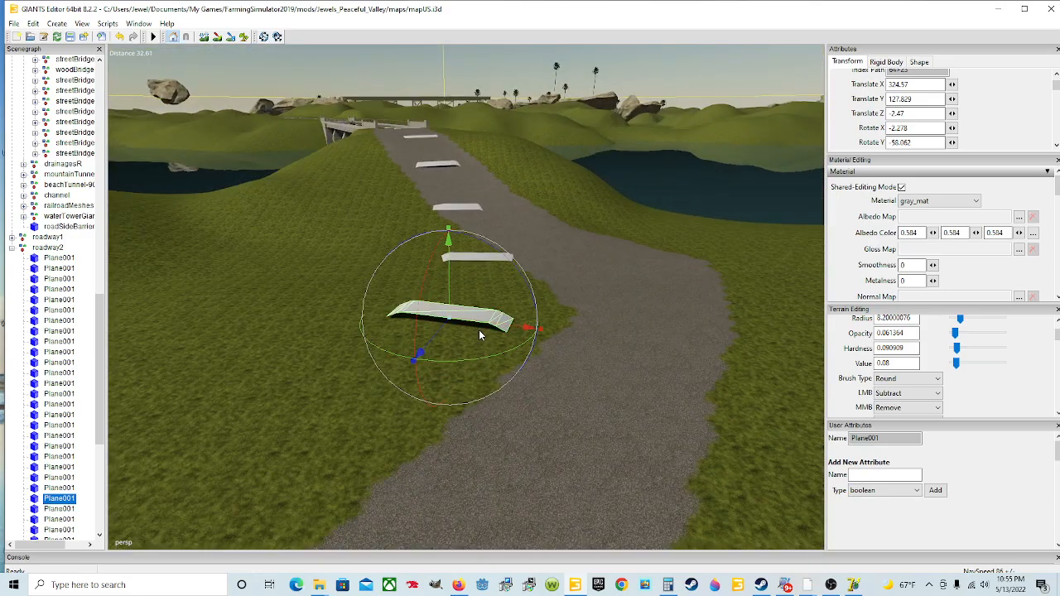
left_click_drag(479, 327, 472, 351, "alt")
scroll(471, 351, "down", 5)
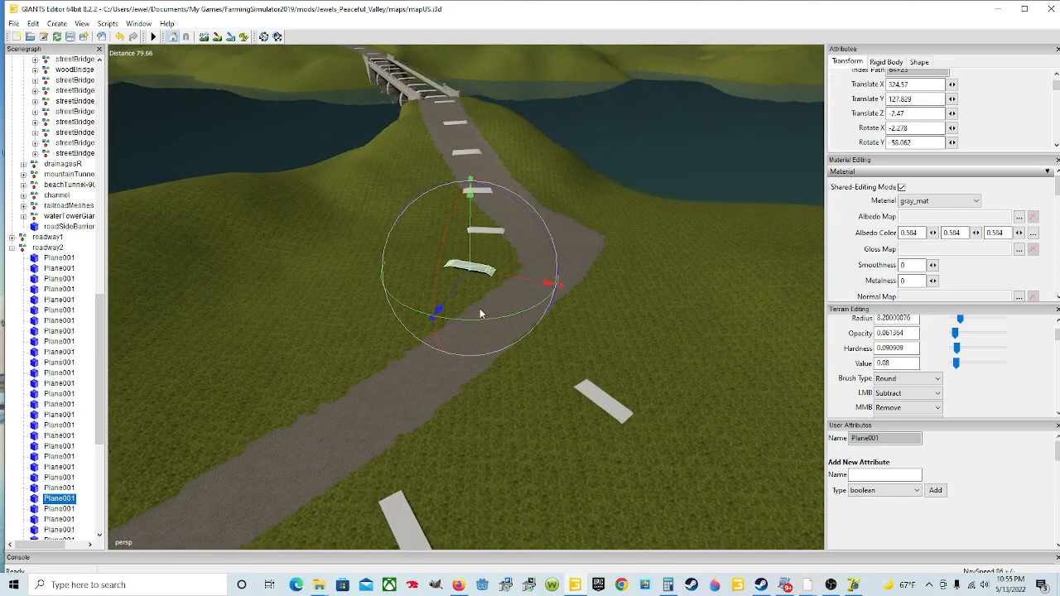
left_click_drag(509, 273, 440, 322)
scroll(441, 322, "down", 5)
left_click_drag(534, 331, 680, 294, "alt")
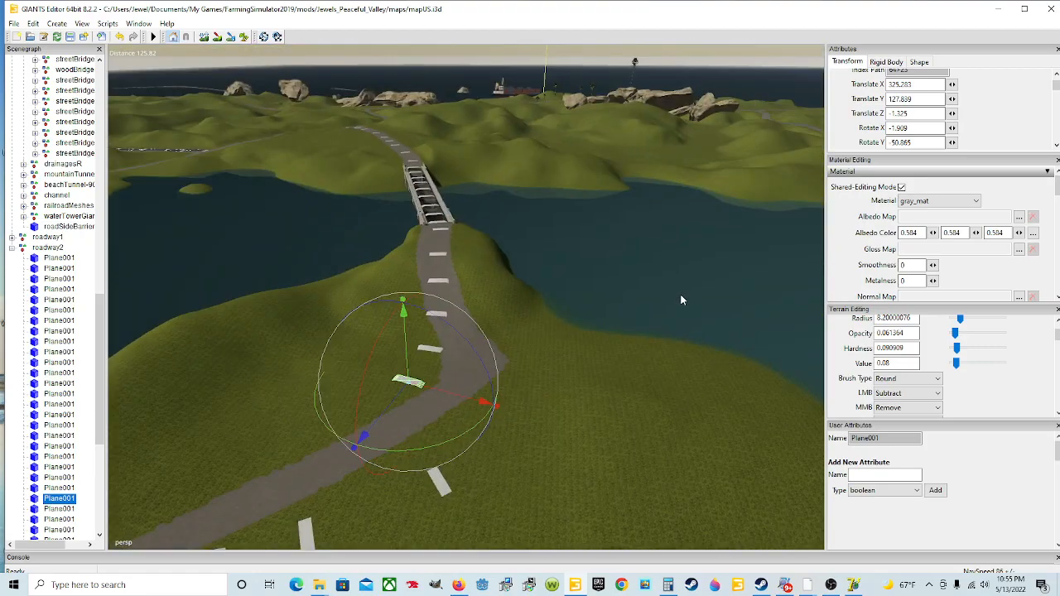
scroll(603, 294, "up", 3)
scroll(529, 272, "up", 8)
left_click_drag(562, 244, 250, 263, "alt")
scroll(249, 263, "down", 6)
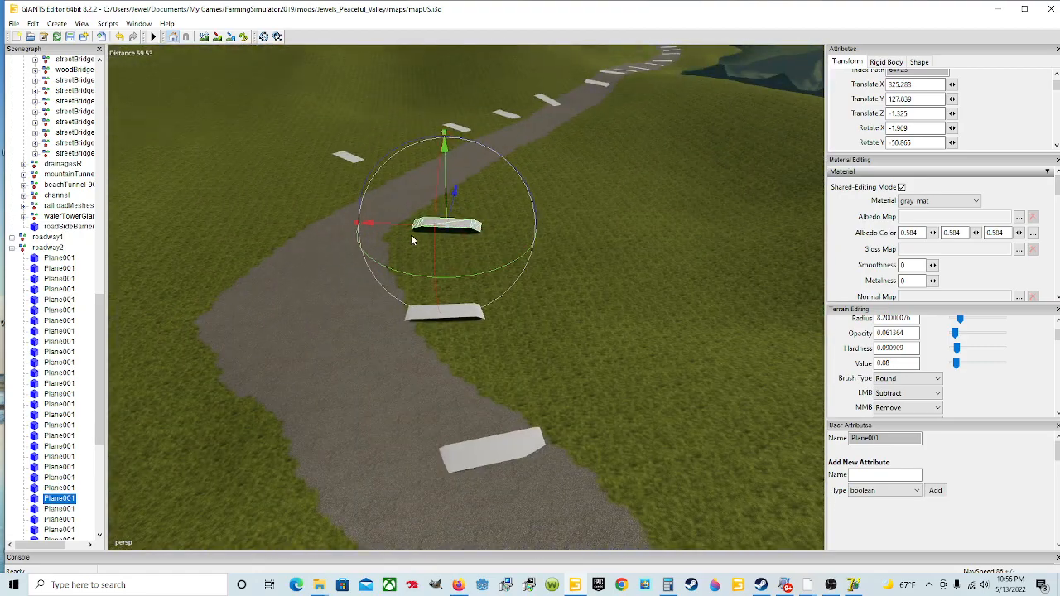
left_click_drag(448, 194, 447, 197)
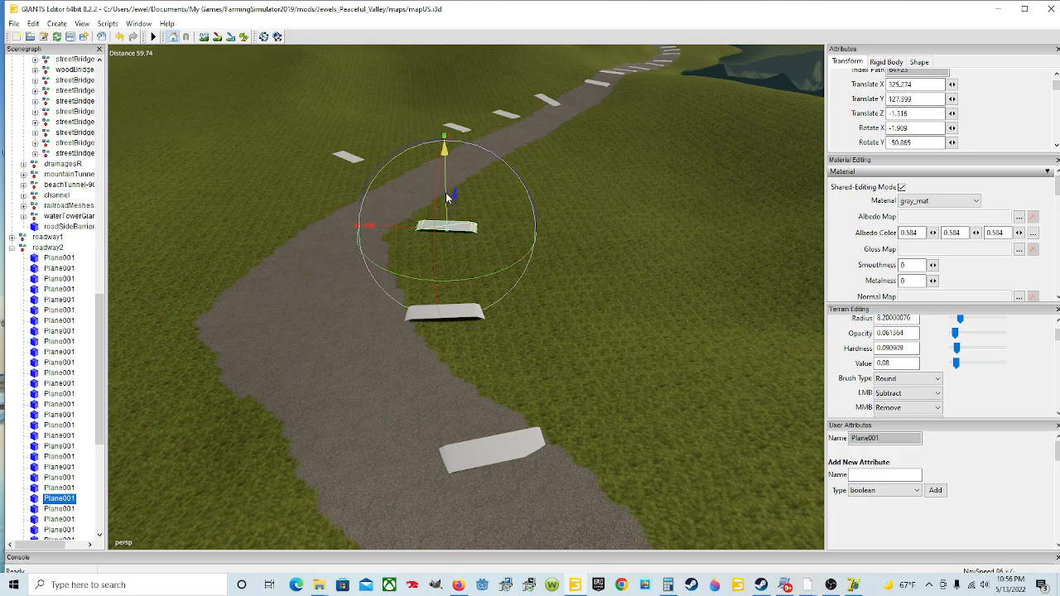
Move the seventh plane from the bridge to about X 311.55, Y 127.43, Z 7.38 and turn it to a Rotate Y of about -57.26
left_click(359, 163)
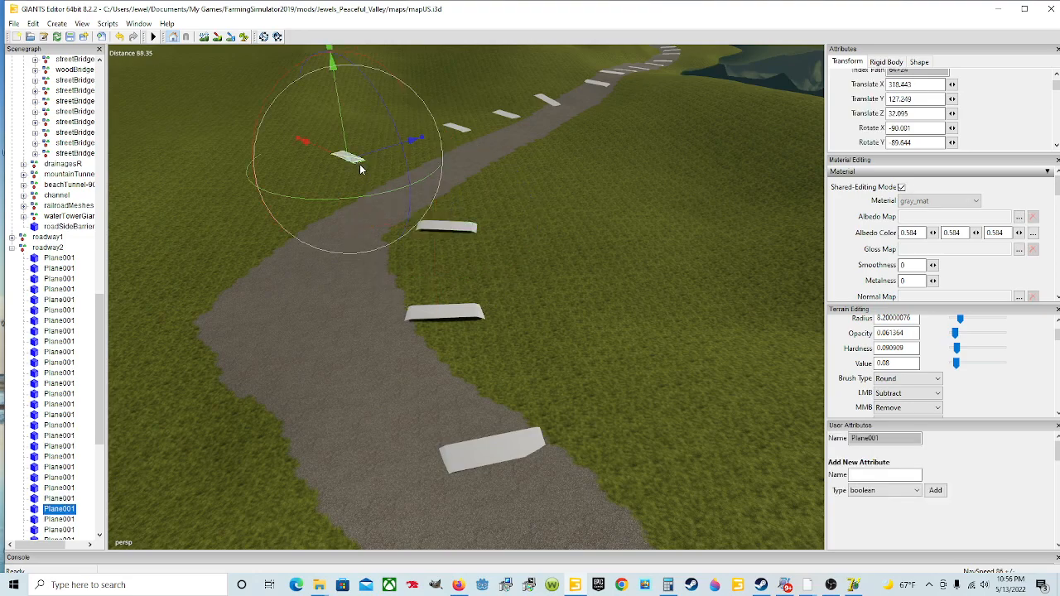
left_click_drag(327, 153, 520, 160)
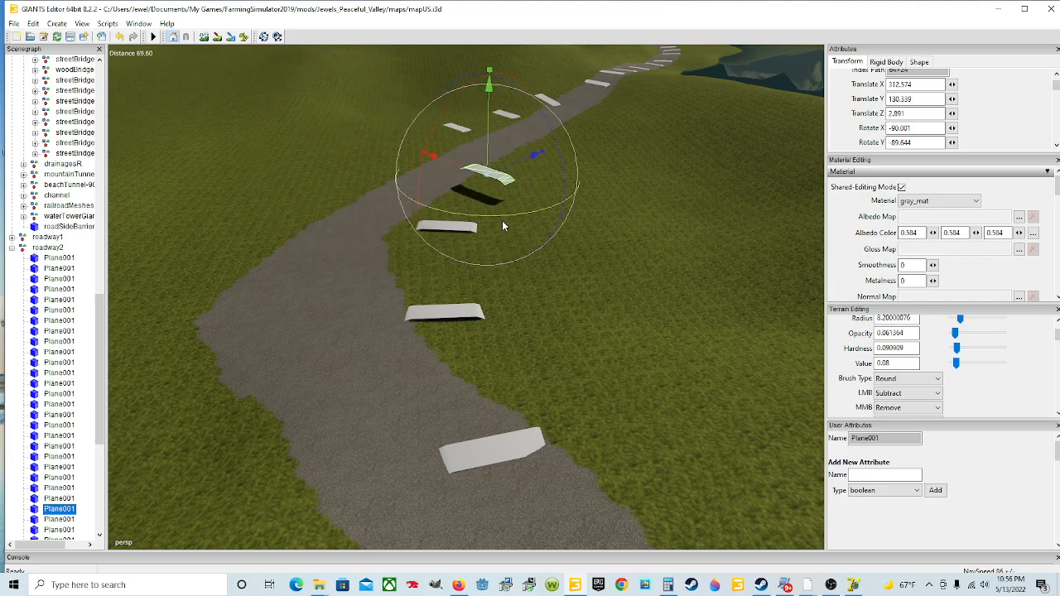
left_click_drag(507, 217, 542, 198)
mouse_move(497, 160)
left_mouse_down()
mouse_move(475, 160)
mouse_move(492, 148)
left_mouse_up()
left_click_drag(470, 139, 466, 156)
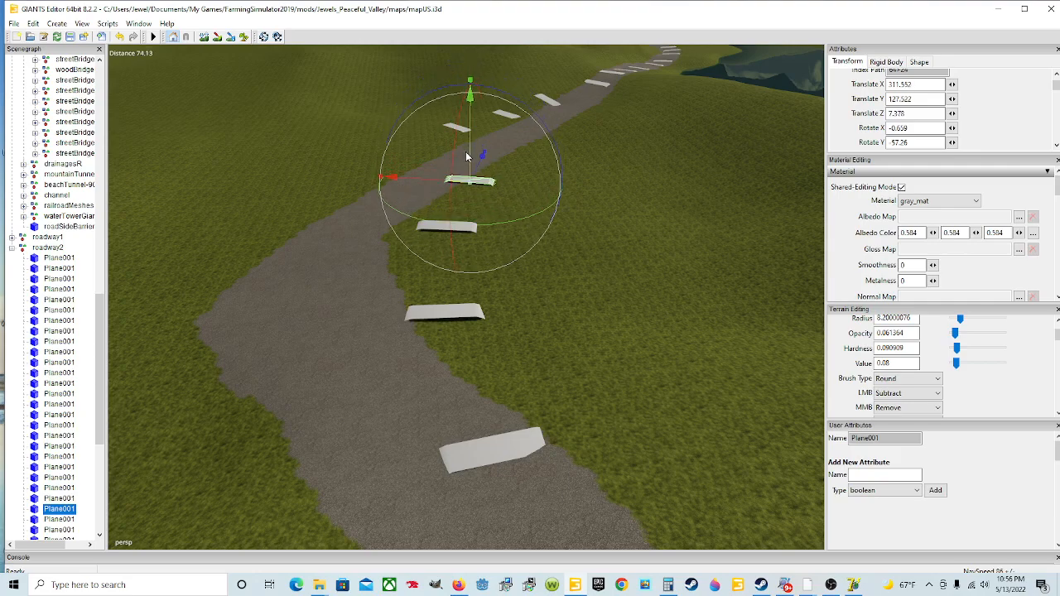
scroll(465, 211, "up", 5)
scroll(480, 219, "up", 8)
left_click_drag(480, 268, 557, 276, "alt")
scroll(530, 191, "up", 3)
scroll(517, 237, "up", 3)
scroll(518, 238, "down", 3)
scroll(480, 212, "up", 5)
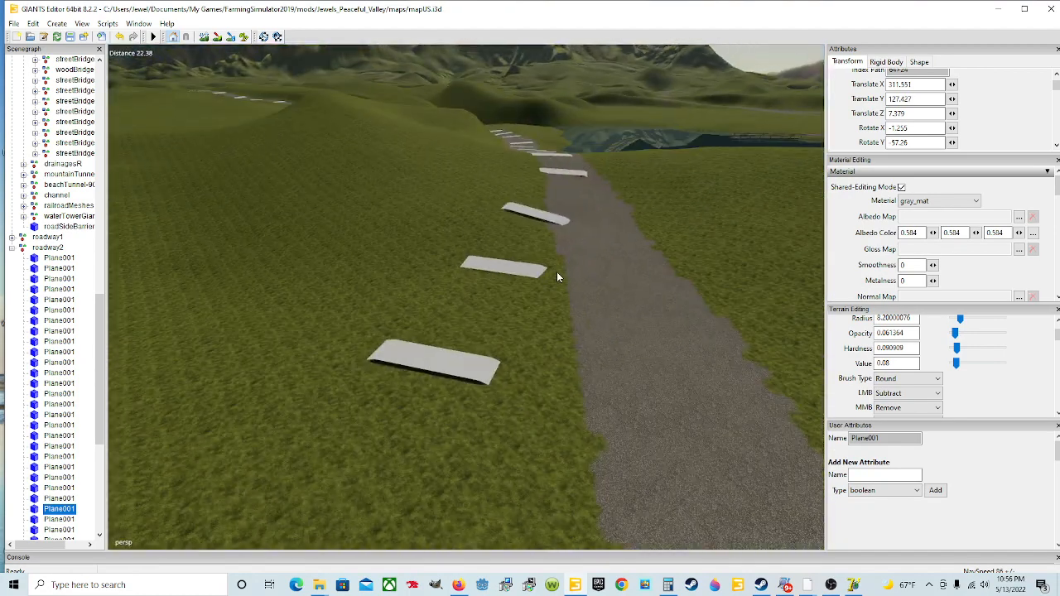
Bring the eighth plane from the bridge onto the track at about Translate X 293.17 and Translate Z 14.21, with a Rotate Y of about -88.08
left_click(459, 347)
left_click(455, 364)
mouse_move(459, 367)
left_mouse_down("alt")
mouse_move(473, 414)
mouse_move(534, 406)
mouse_move(466, 368)
left_mouse_up("alt")
scroll(534, 407, "down", 3)
scroll(466, 369, "down", 2)
left_click_drag(318, 338, 558, 341)
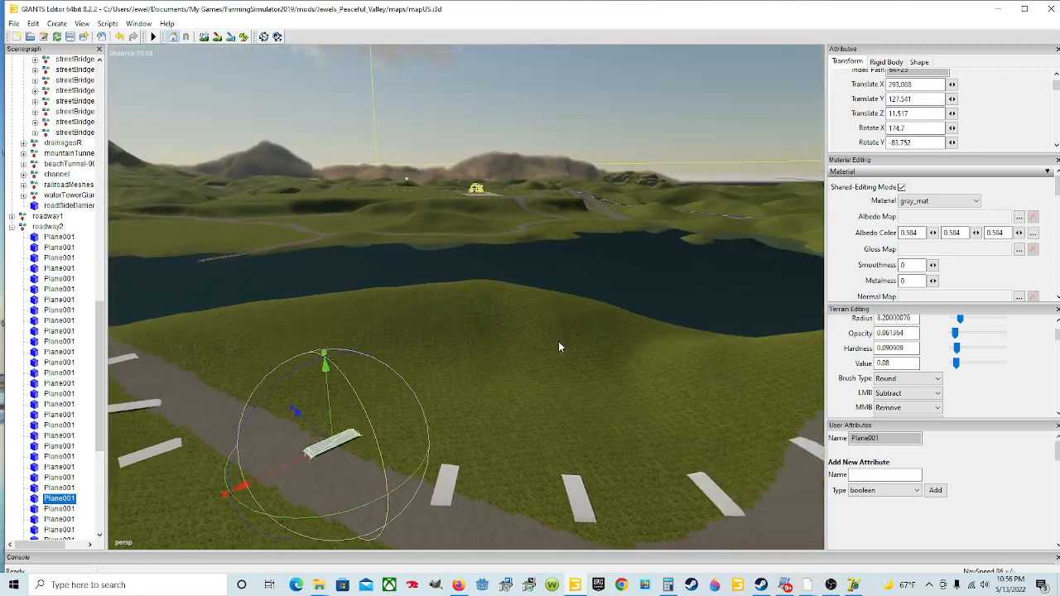
left_click_drag(464, 364, 500, 374, "alt")
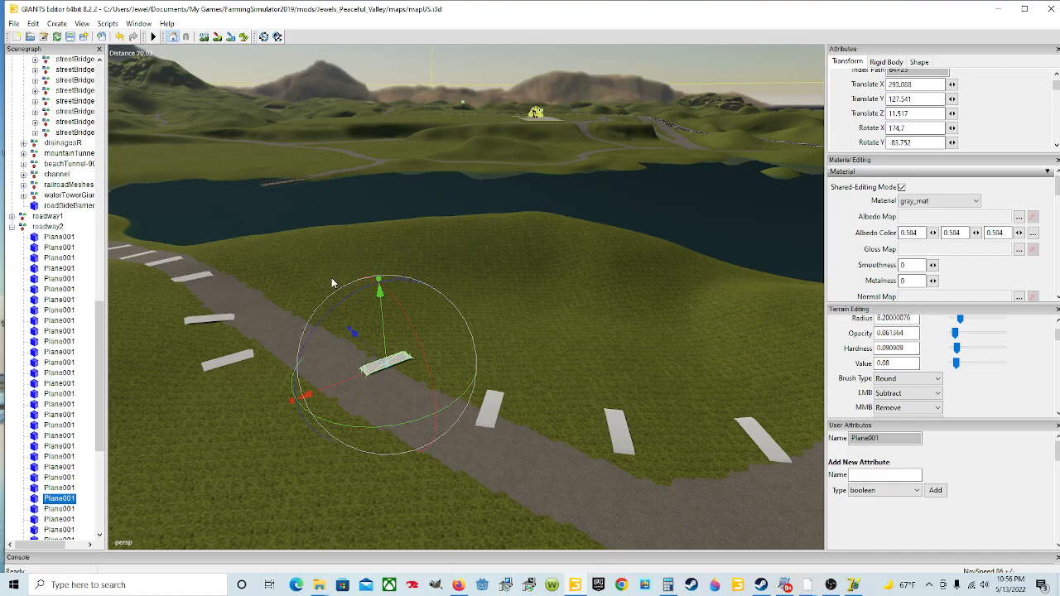
left_click_drag(393, 430, 414, 429)
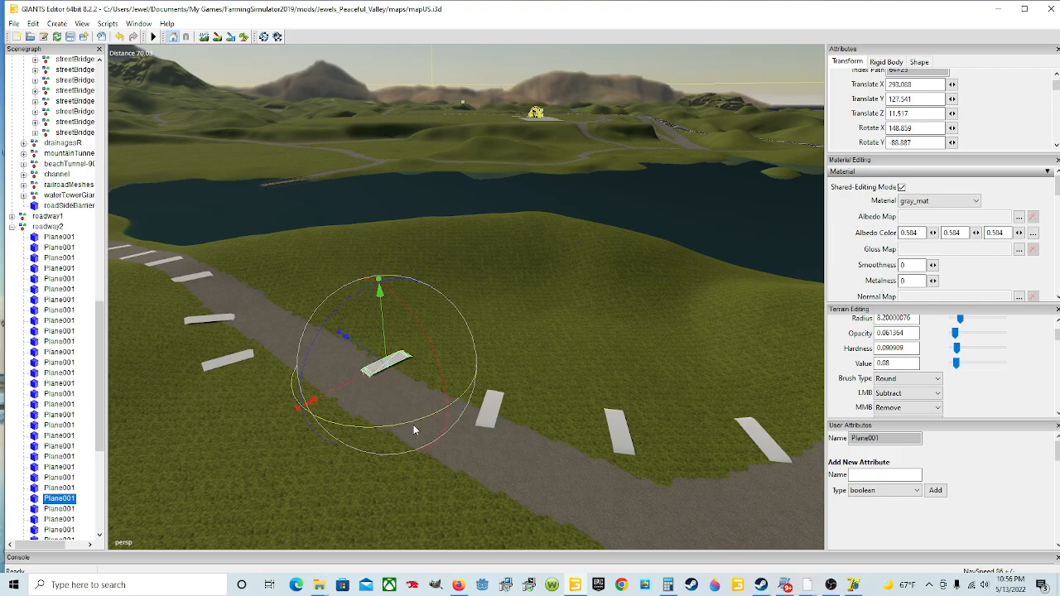
left_click_drag(349, 387, 335, 404)
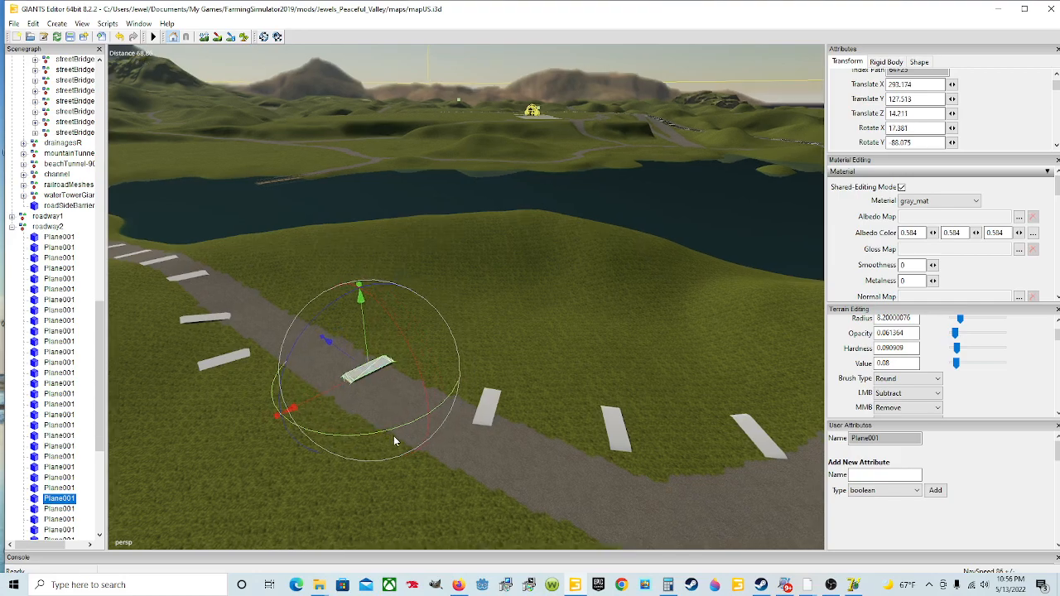
Turn the eighth plane from the bridge to a Rotate Y of about -73.56 and shift it to about Translate X 297.92, Translate Z 12.51
scroll(390, 433, "up", 5)
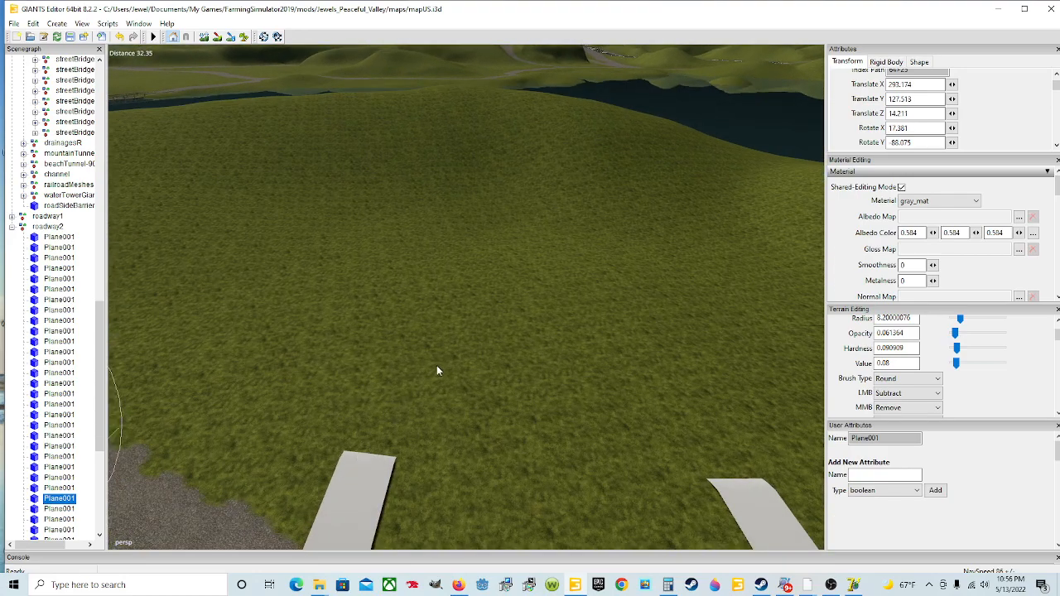
left_click_drag(438, 366, 361, 378, "alt")
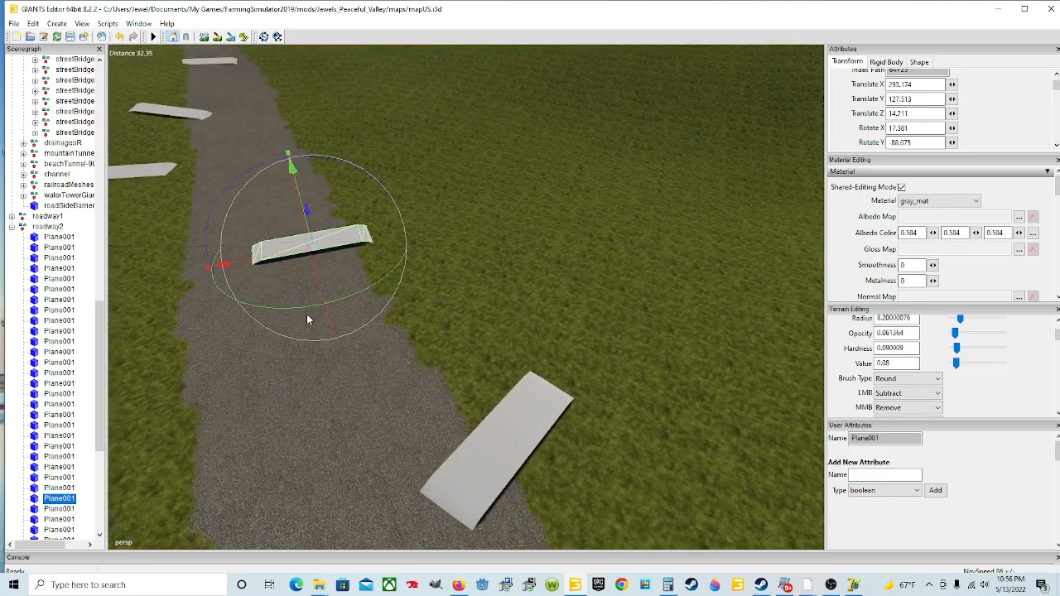
left_click_drag(342, 297, 364, 295)
left_click_drag(479, 358, 470, 347, "alt")
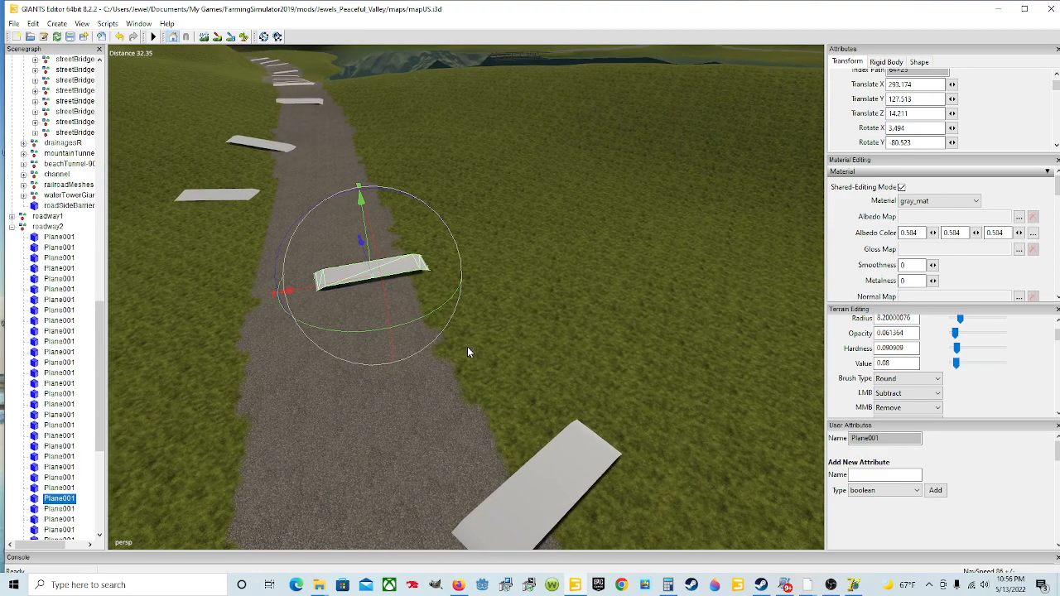
left_click_drag(370, 265, 448, 367)
left_click_drag(336, 338, 349, 331)
Fine-tune the eighth plane from the bridge to a Rotate Y of about -67.54, Translate X 298.15 and Translate Z 13.21
left_click_drag(456, 393, 408, 413, "alt")
scroll(379, 411, "down", 5)
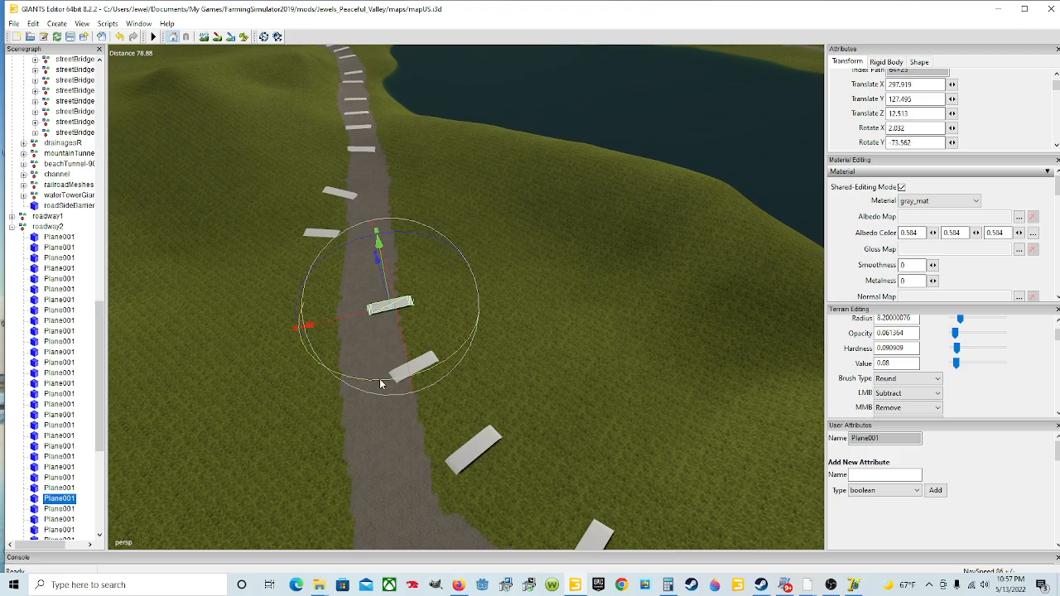
left_click_drag(360, 314, 351, 321)
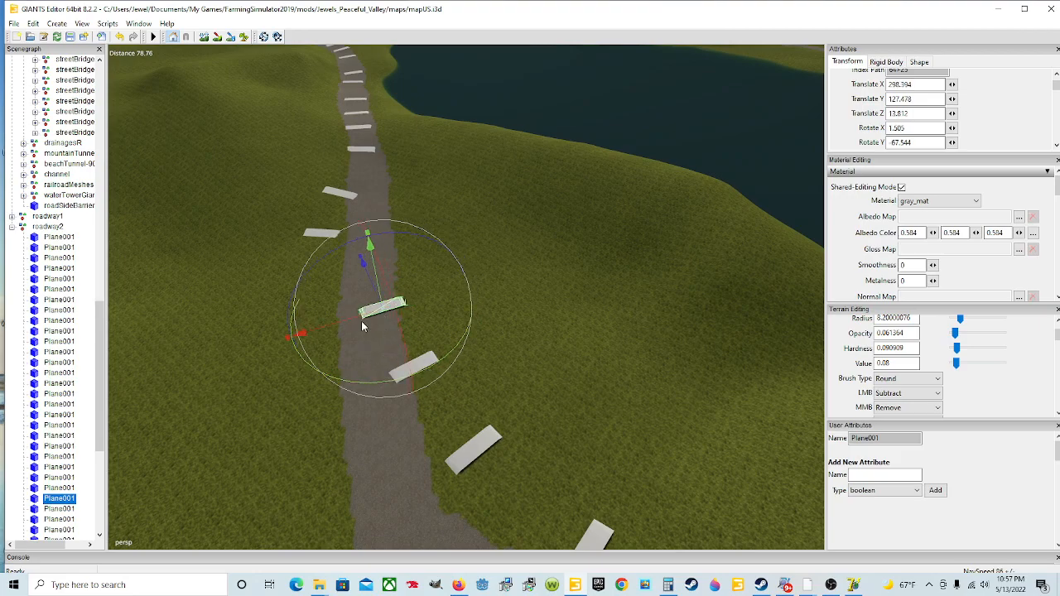
left_click_drag(350, 317, 352, 316)
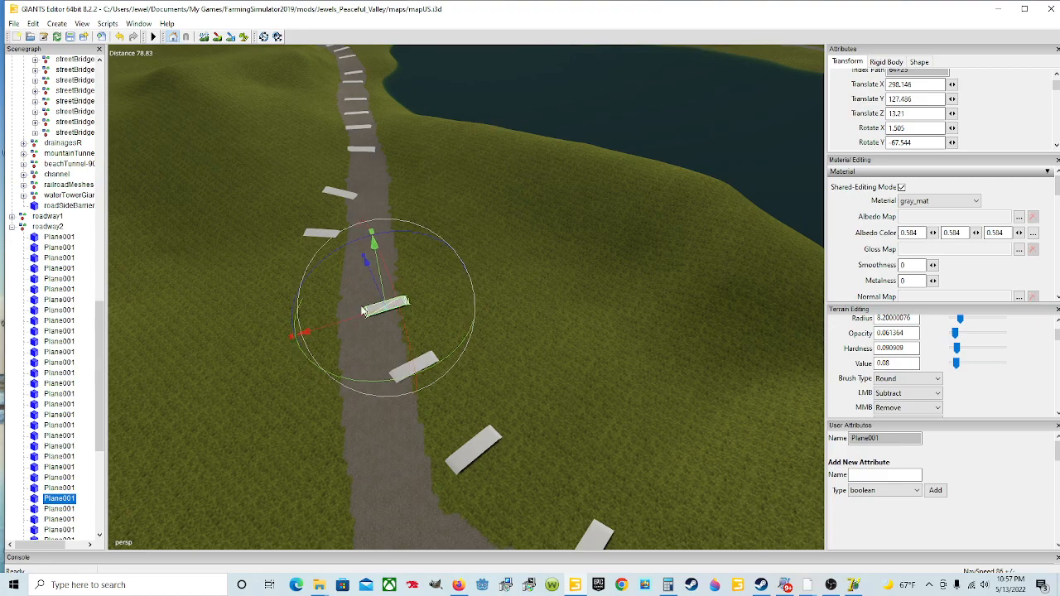
Bring the ninth plane from the bridge onto the track at about Translate X 276.98 and Z 19.26, turned to a Rotate Y of about -74.36
left_click(315, 236)
left_click_drag(289, 240, 380, 243)
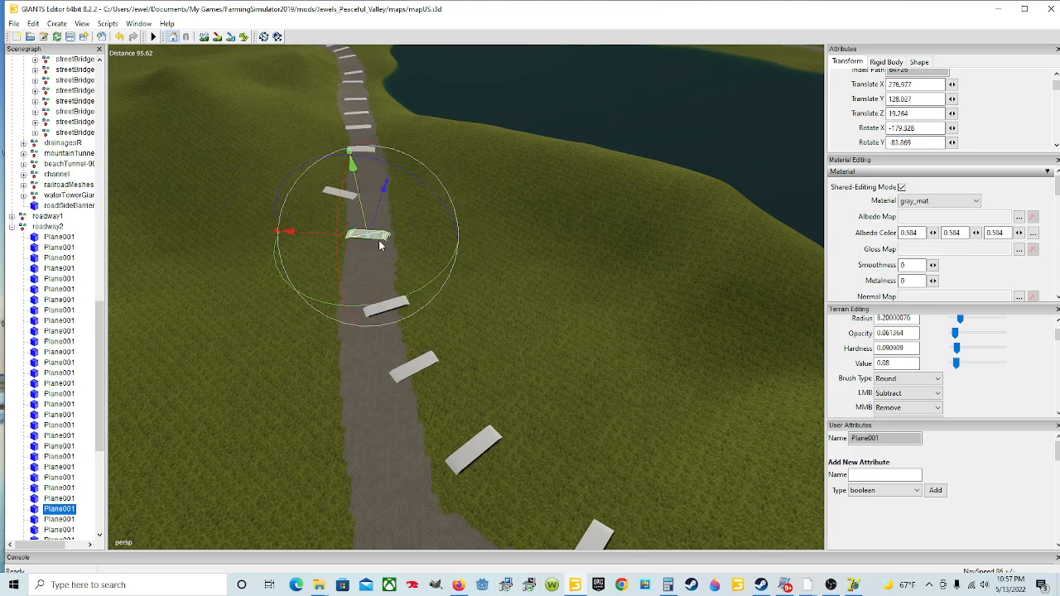
left_click_drag(401, 298, 361, 268)
scroll(344, 287, "up", 2)
scroll(344, 288, "up", 4)
scroll(355, 286, "down", 2)
scroll(353, 286, "up", 4)
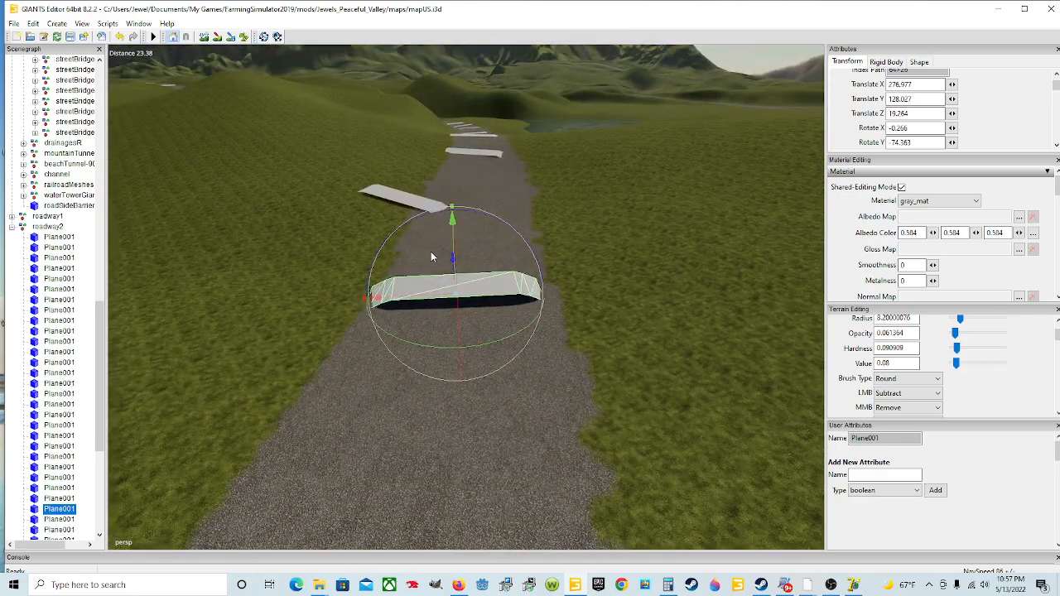
Shift and lower the ninth plane to about Translate X 277.18, Y 127.59, Z 20.13, tilting it to a Rotate X of about 1.03
left_click_drag(453, 241, 477, 255)
scroll(466, 277, "up", 6)
scroll(475, 231, "down", 3)
scroll(499, 235, "down", 5)
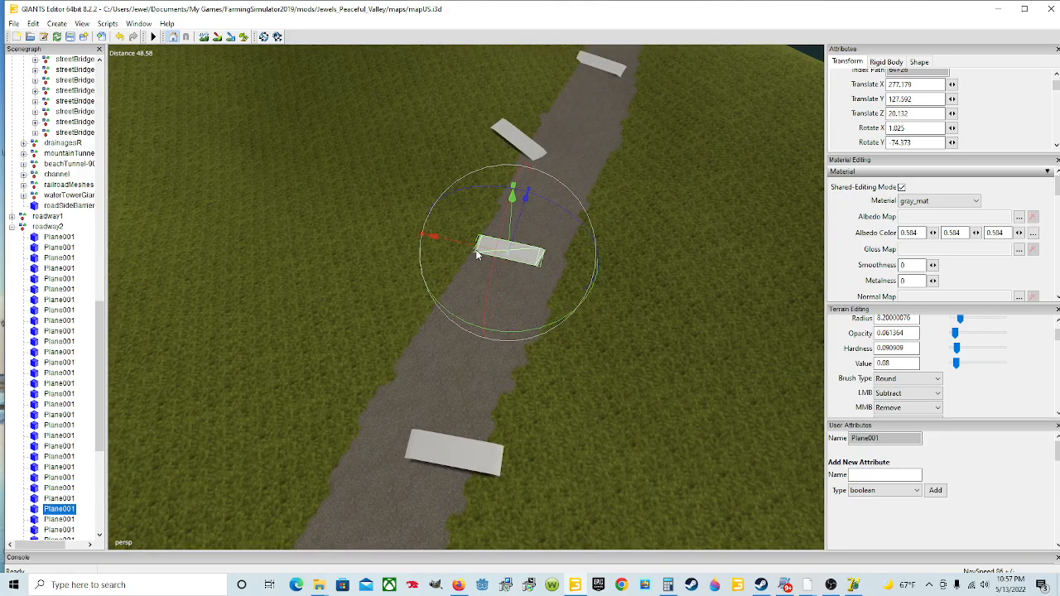
Bring the tenth plane onto the track at about Translate X 262.69, Z 21.62 and turn it to a Rotate Y of about -80.08
left_click_drag(497, 335, 503, 280, "alt")
scroll(503, 280, "down", 2)
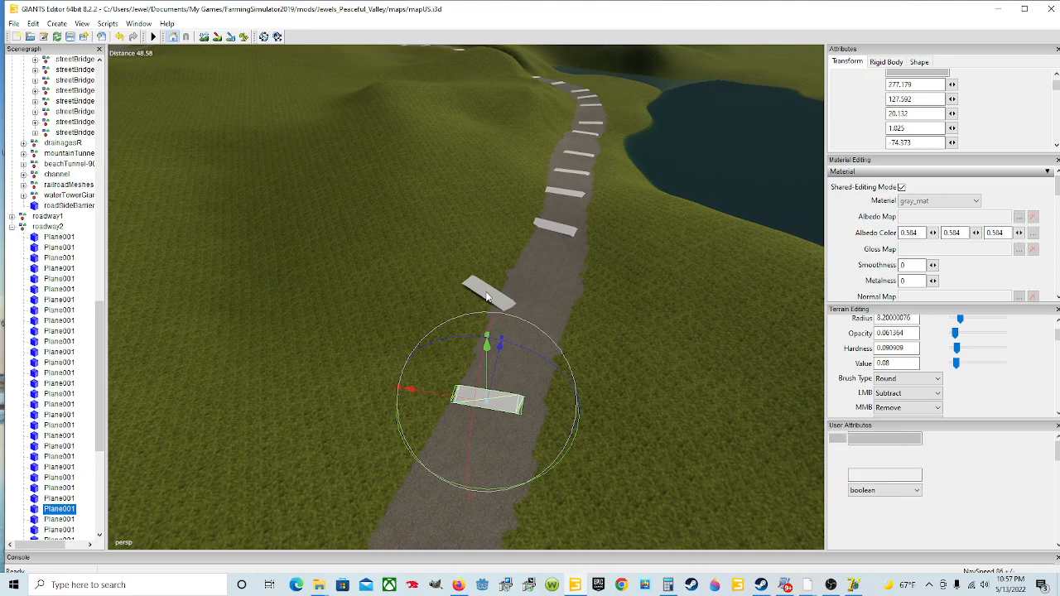
left_click(496, 296)
left_click_drag(467, 285, 509, 309)
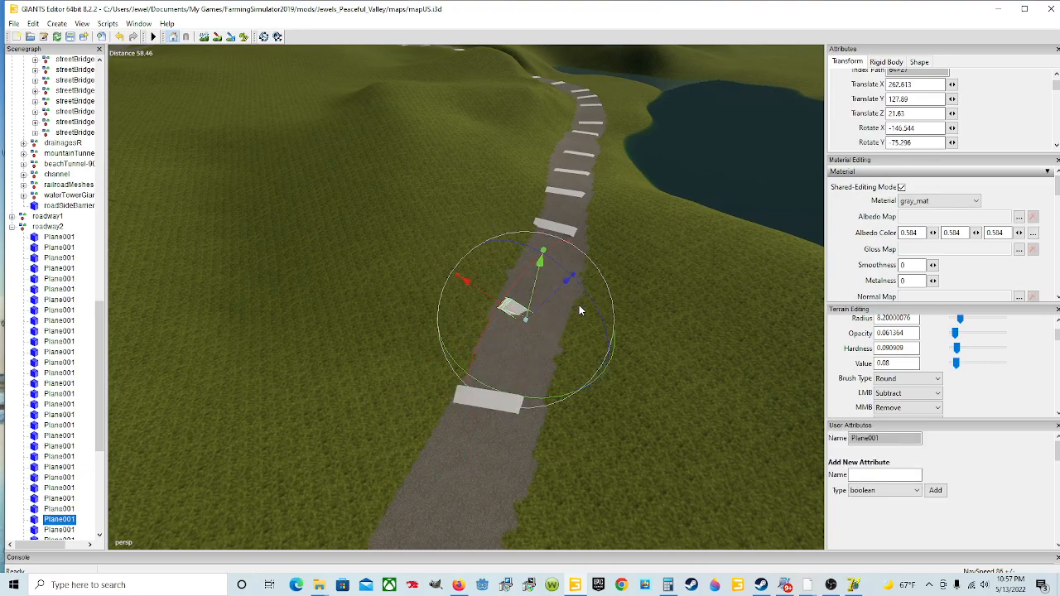
left_click_drag(593, 304, 526, 295)
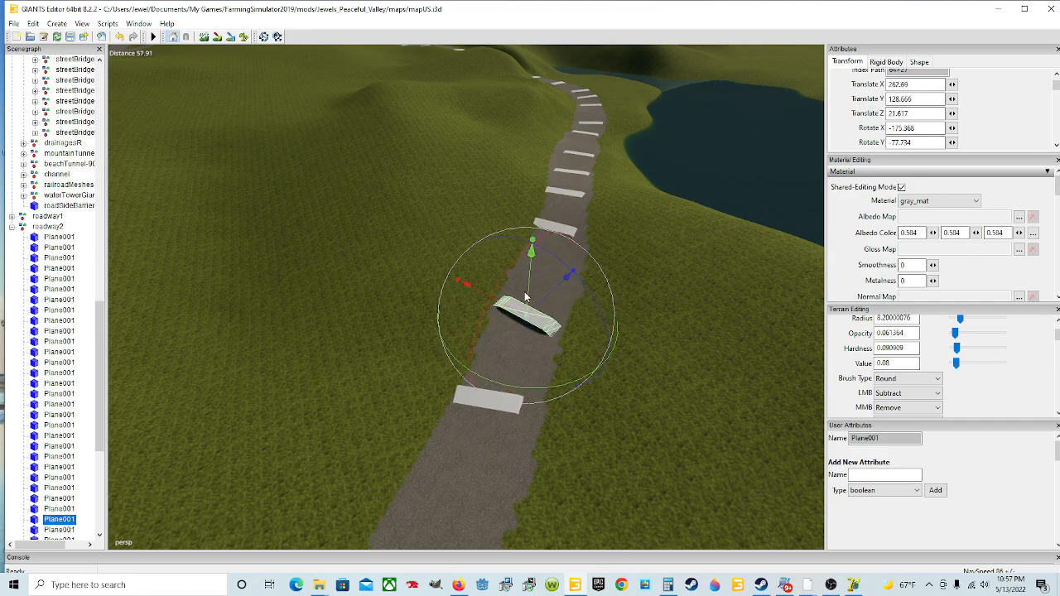
left_click_drag(571, 370, 606, 373)
Lower the tenth plane to about Translate Y 128.19 and tilt it to about Rotate X -10.39, Rotate Y -79.85
scroll(535, 357, "up", 6)
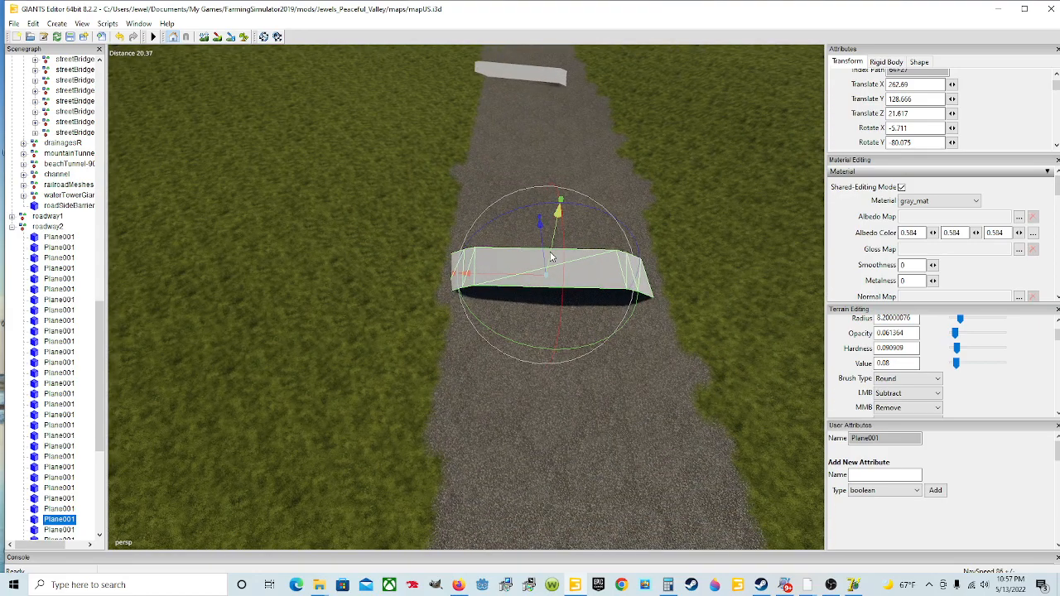
left_click_drag(550, 256, 541, 276)
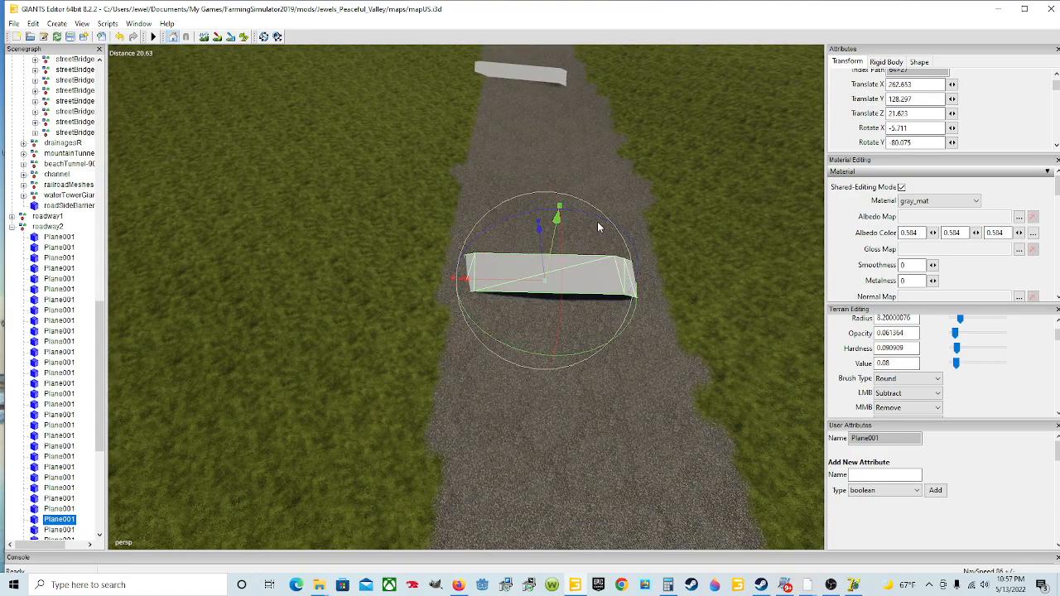
left_click_drag(599, 220, 580, 260)
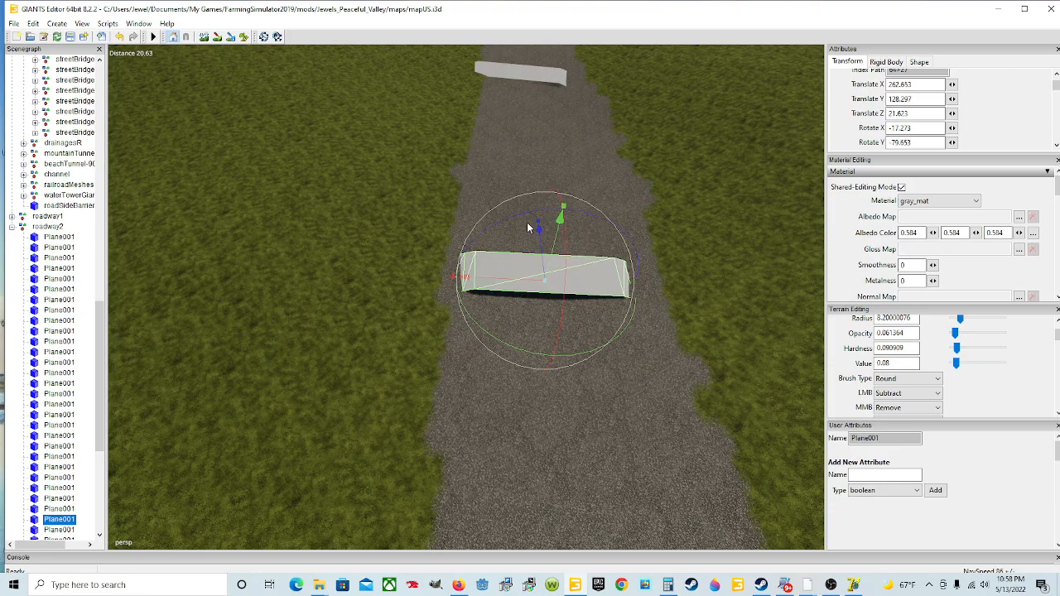
left_click_drag(524, 222, 529, 240)
left_click_drag(566, 274, 568, 307)
Shift the ninth plane closer to the eighth, to about Translate X 280.14, Y 127.50, Z 18.1
scroll(555, 277, "down", 3)
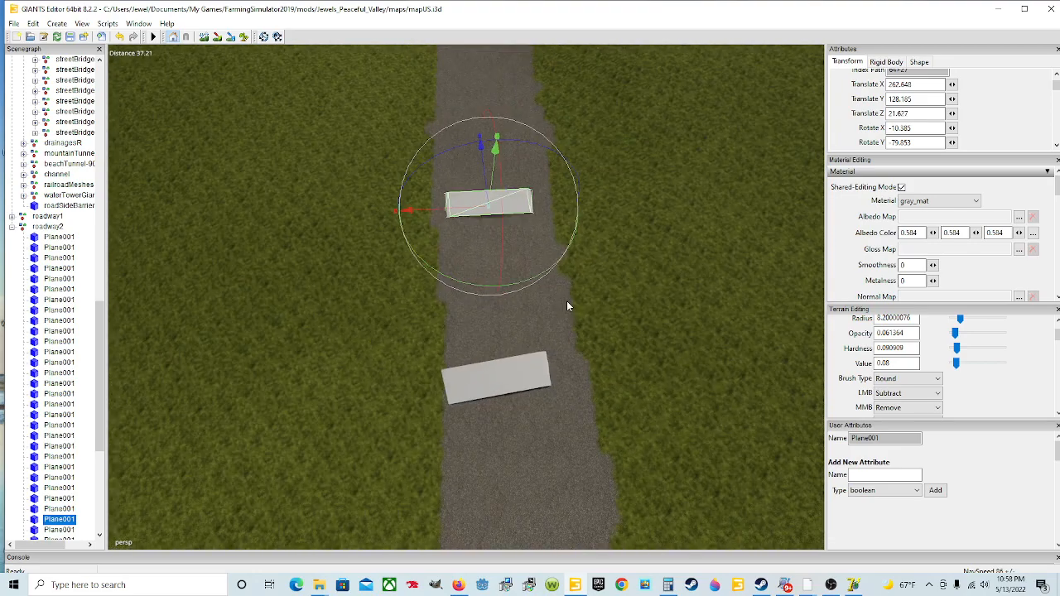
left_click(535, 360)
scroll(536, 331, "down", 6)
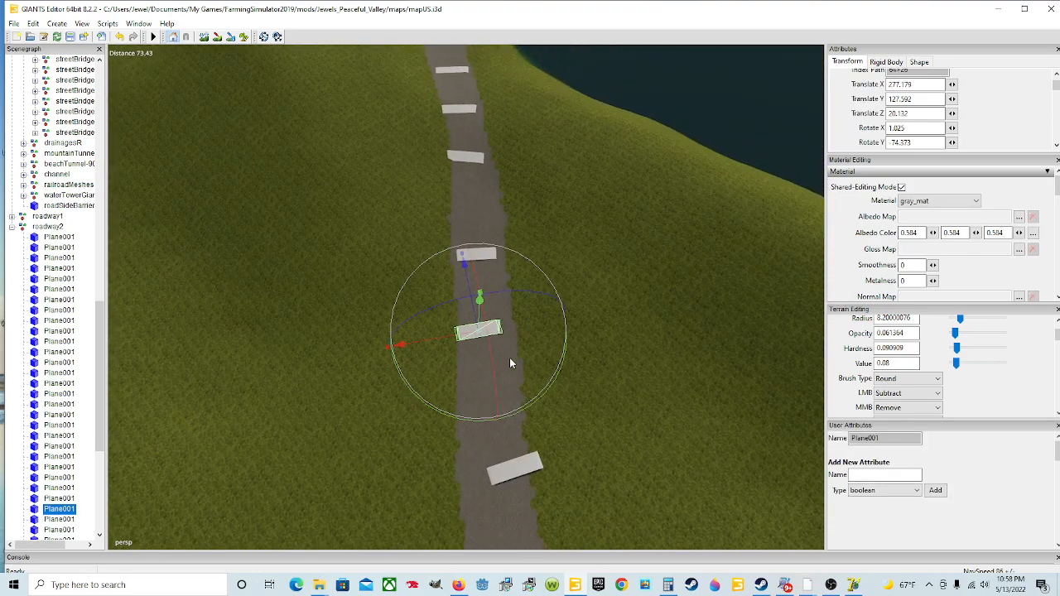
left_click_drag(435, 346, 502, 390)
scroll(501, 388, "up", 10)
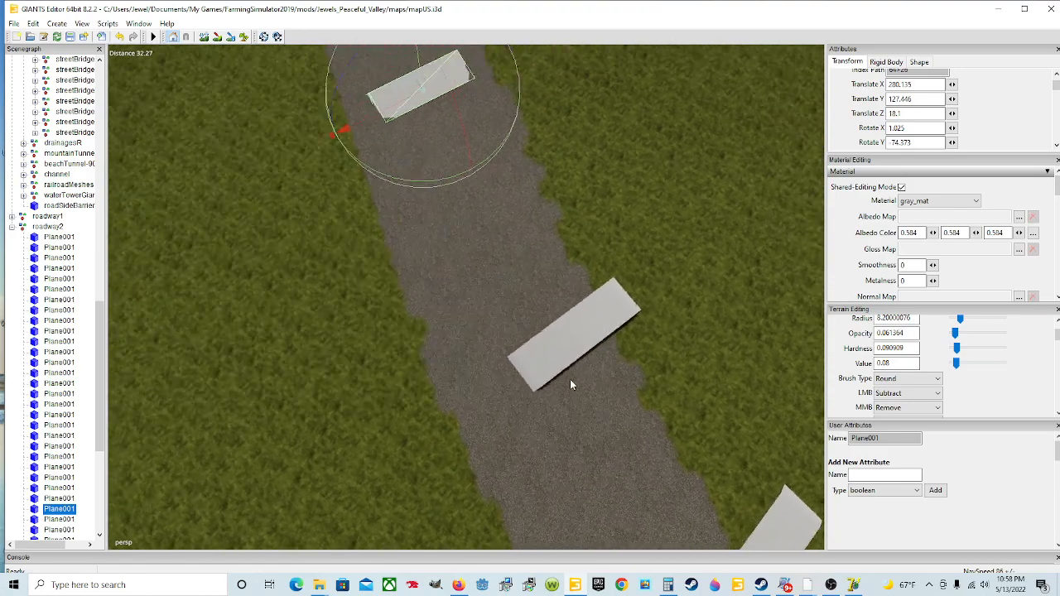
left_click_drag(577, 365, 477, 268, "alt")
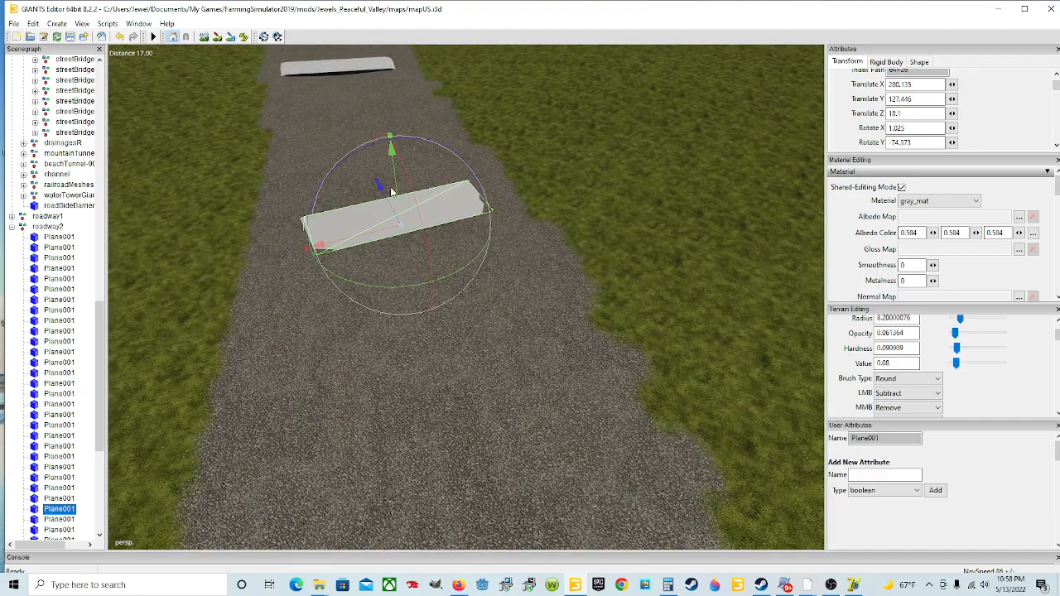
left_click_drag(397, 190, 398, 188)
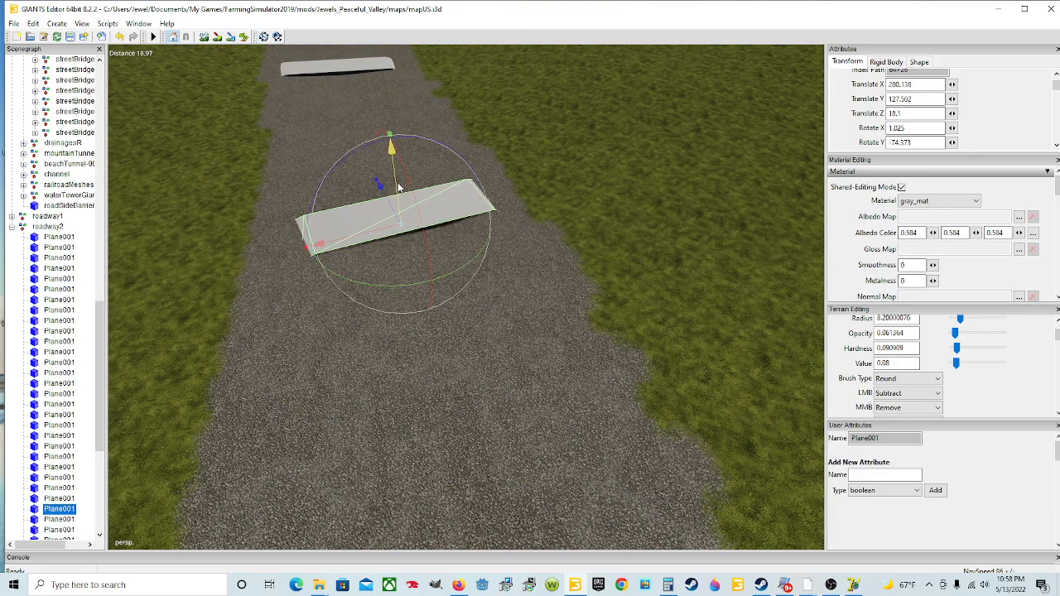
left_click(443, 263)
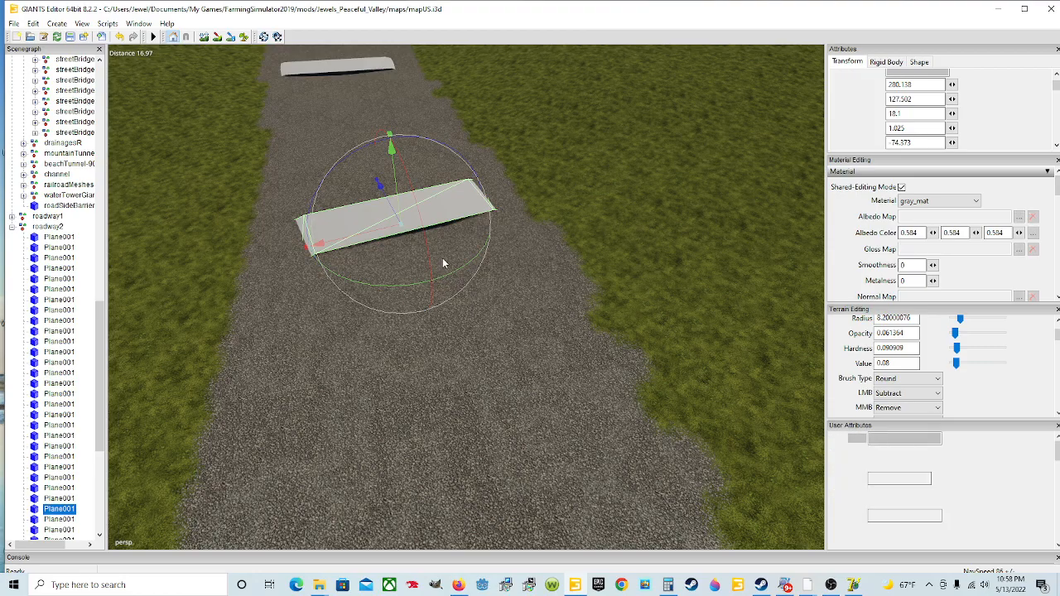
Turn the ninth plane to a Rotate Y of about -77.17 and a Rotate X of about 1.24, checking its fit on the track
left_click(443, 214)
left_click_drag(444, 274, 478, 276)
scroll(449, 275, "down", 5)
scroll(549, 282, "up", 3)
scroll(477, 277, "up", 3)
scroll(478, 272, "up", 3)
left_click_drag(569, 227, 294, 274, "alt")
scroll(295, 275, "down", 5)
left_click_drag(557, 329, 537, 297, "alt")
scroll(623, 338, "up", 5)
scroll(536, 341, "down", 5)
Lower the tenth plane to about Translate Y 128.12 and tilt it to about Rotate X -11.61, Rotate Y -79.81
left_click_drag(536, 342, 630, 372, "alt")
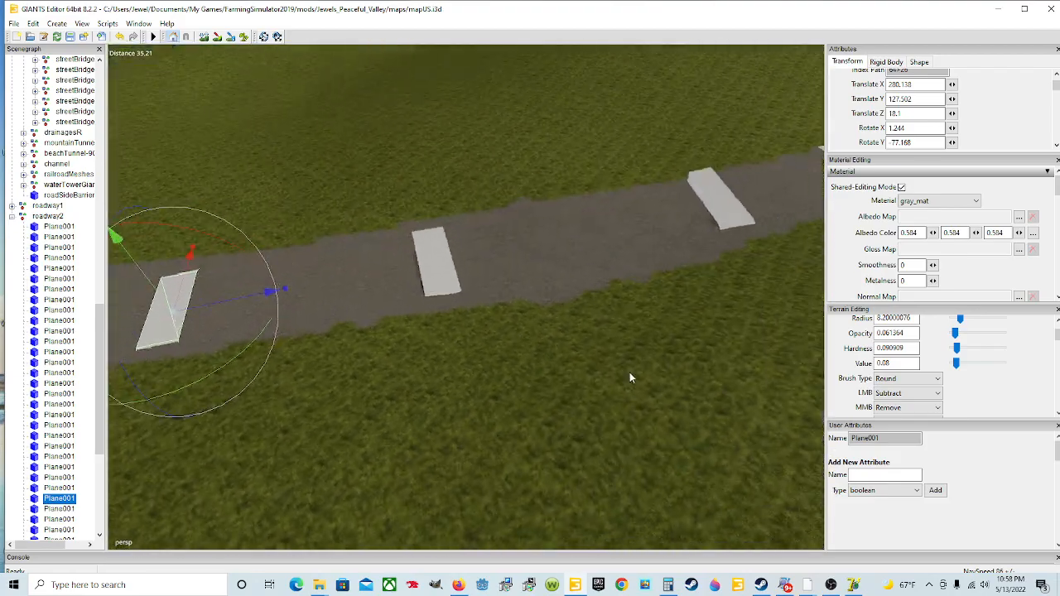
left_click(436, 275)
scroll(420, 285, "up", 5)
left_click_drag(490, 304, 603, 293, "alt")
scroll(421, 285, "down", 3)
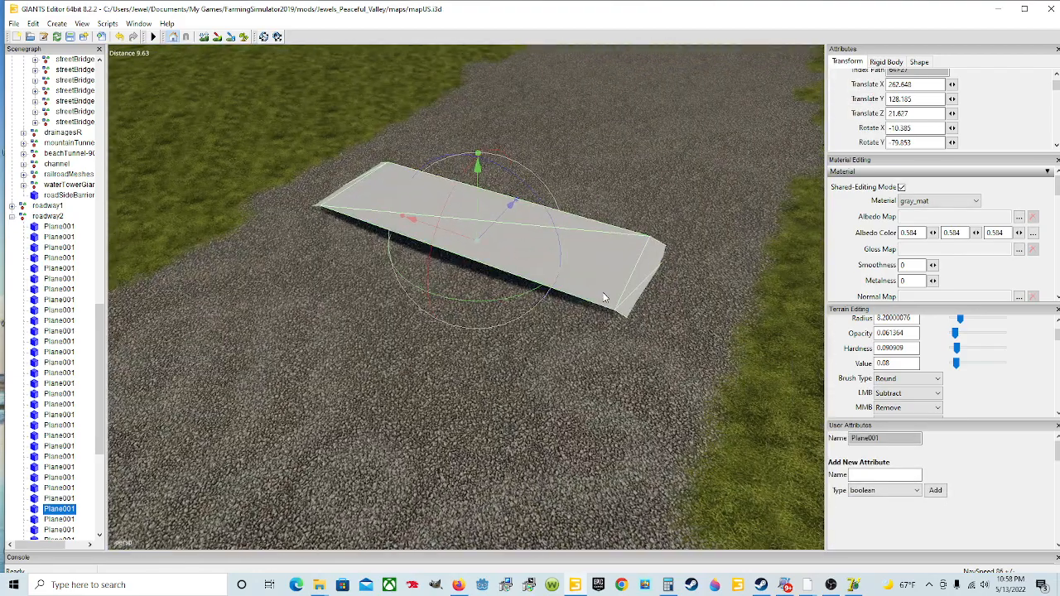
left_click_drag(528, 197, 478, 210)
left_click_drag(627, 302, 485, 292, "alt")
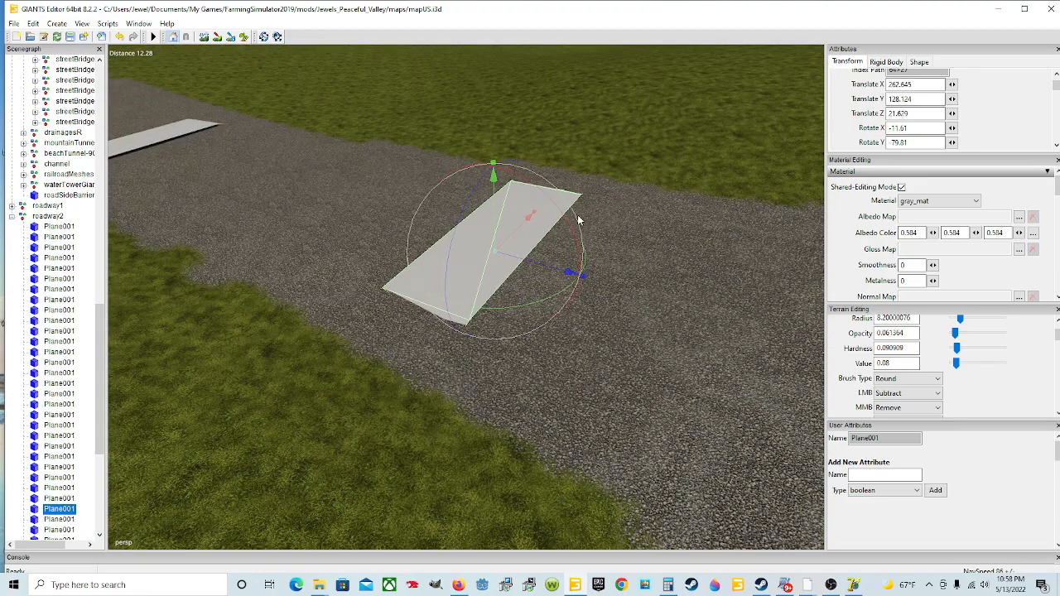
Fine-tune the tenth plane to about Translate Y 128.17 and a Rotate X of about -11.89
left_click_drag(568, 224, 537, 226)
scroll(692, 300, "up", 3)
scroll(690, 293, "down", 2)
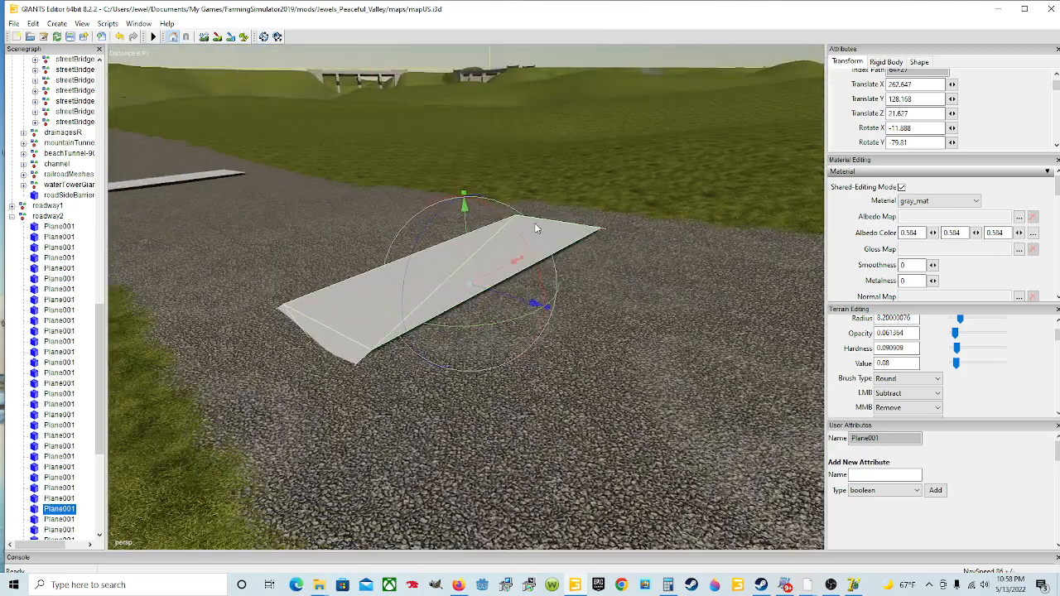
Set the eleventh plane on the track at about X 241.33, Y 130.41, Z 24.71, with Rotate X about -12.52 and Rotate Y about -81.67
scroll(535, 280, "down", 5)
left_click_drag(585, 256, 604, 327, "alt")
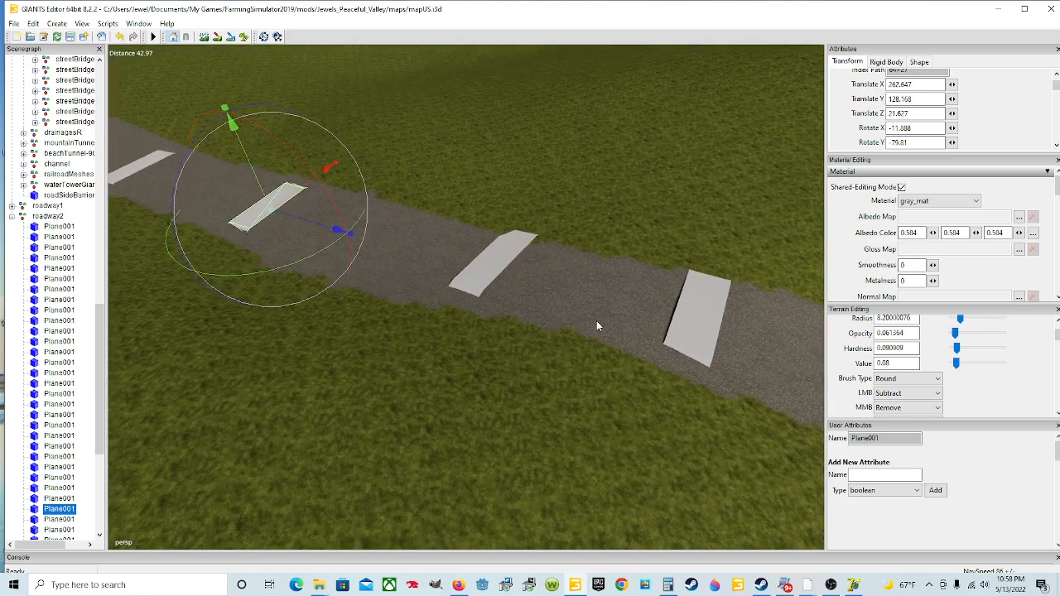
left_click(500, 284)
mouse_move(514, 283)
left_mouse_down()
mouse_move(517, 247)
mouse_move(508, 265)
left_mouse_up()
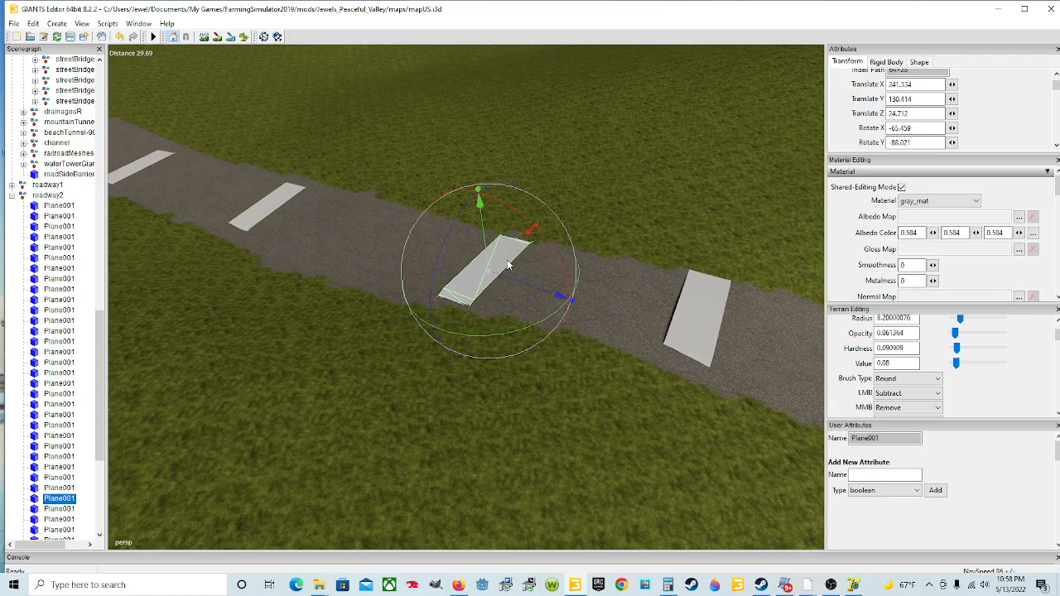
left_click_drag(534, 326, 479, 288)
scroll(627, 306, "up", 6)
scroll(389, 292, "down", 5)
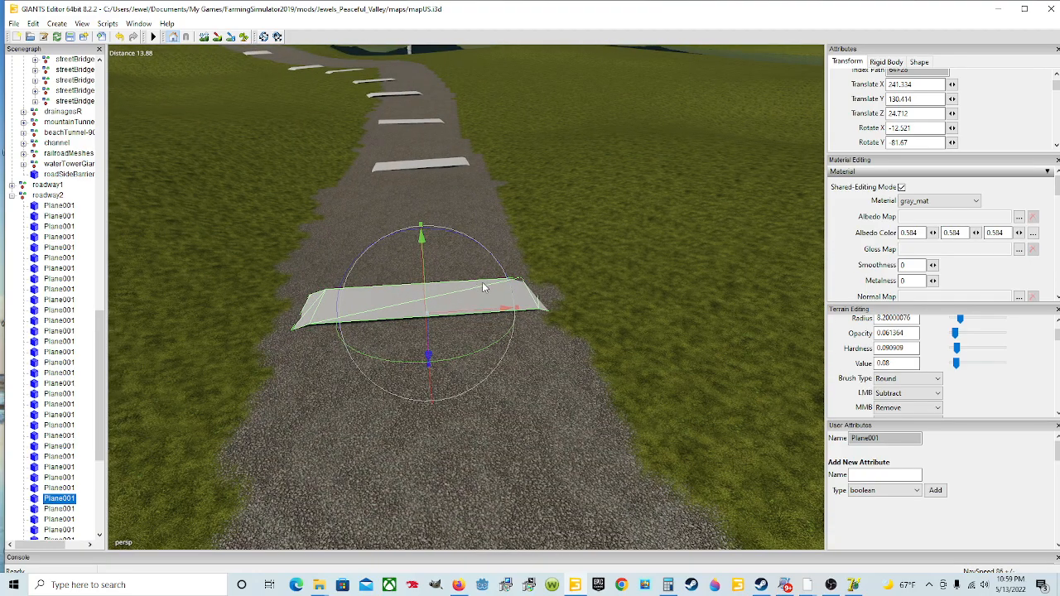
Center the twelfth plane on the track at about Translate X 228.72, Y 131.28, Z 27.12
scroll(484, 287, "down", 6)
left_click(511, 395)
left_click_drag(503, 389, 491, 393, "alt")
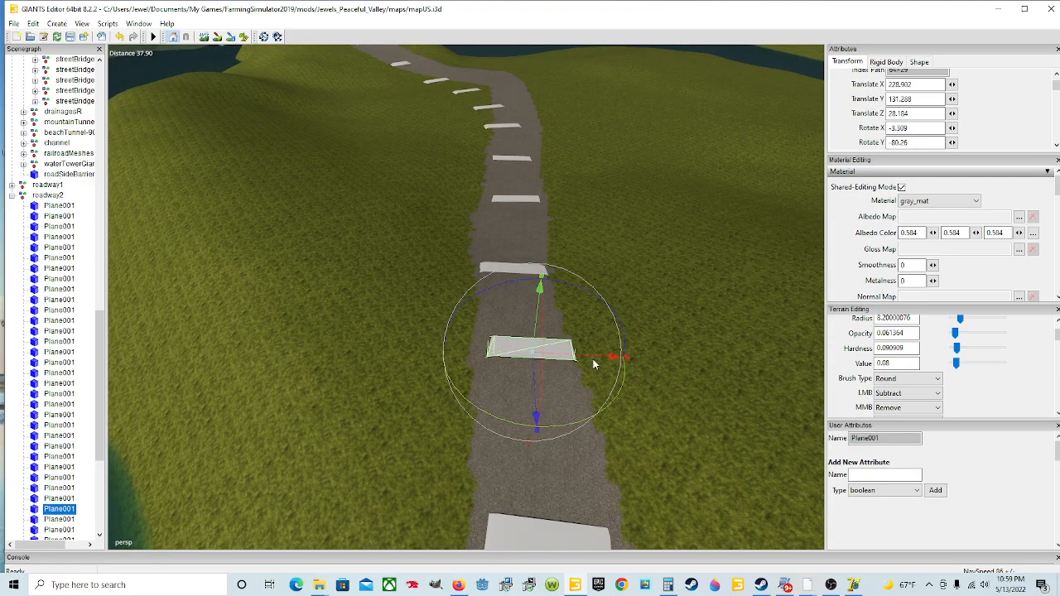
mouse_move(596, 359)
left_mouse_down()
mouse_move(579, 358)
mouse_move(579, 370)
left_mouse_up()
scroll(559, 395, "up", 5)
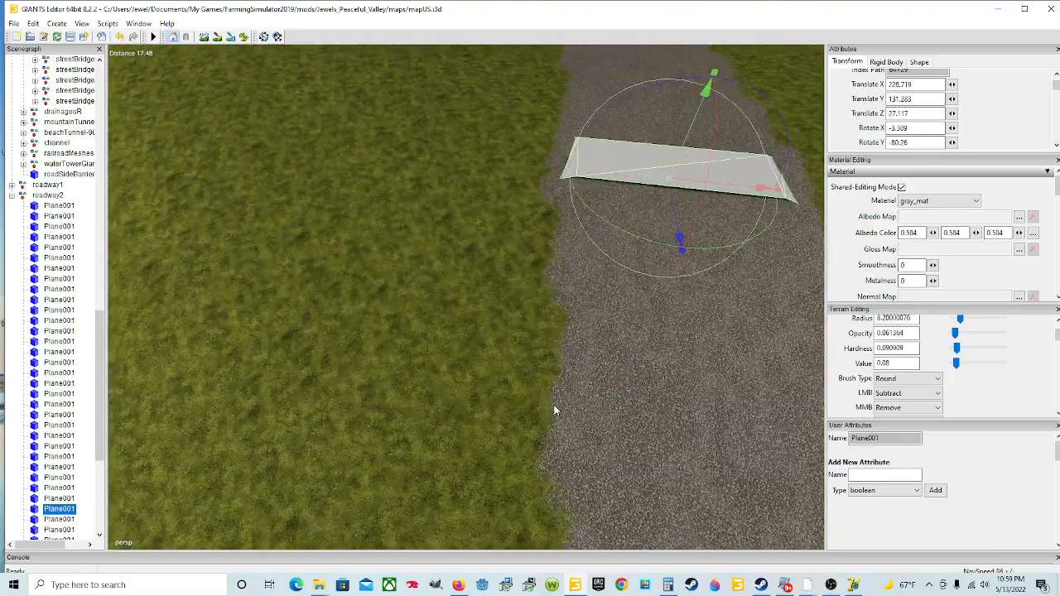
left_click_drag(555, 410, 499, 358, "alt")
scroll(488, 379, "up", 4)
scroll(493, 356, "down", 6)
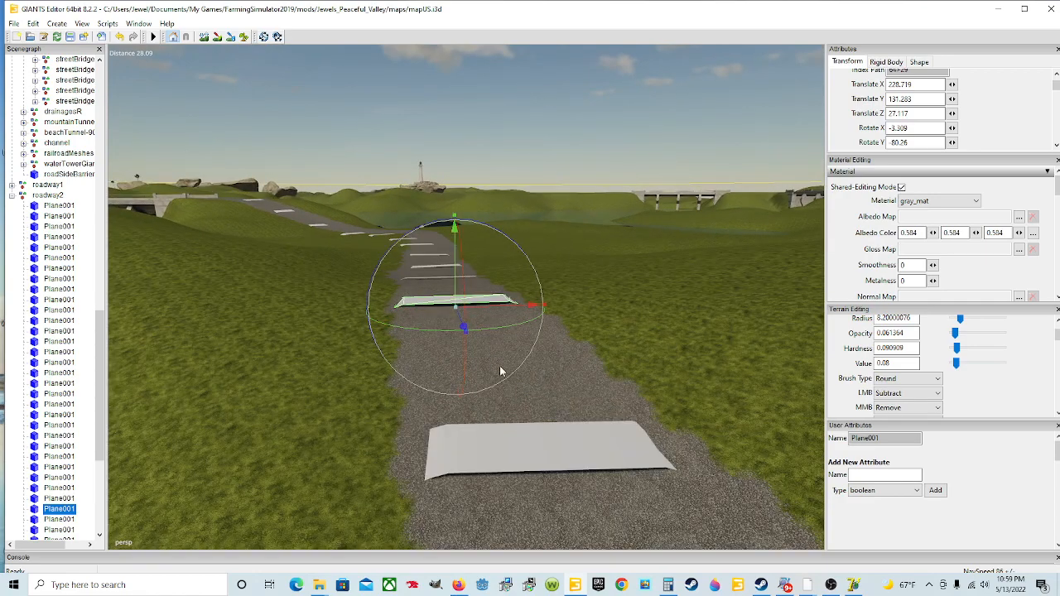
left_click_drag(466, 317, 467, 321)
Shift the thirteenth plane to about Translate X 214.43, Z 31.08 and turn it to about Rotate X 10.43, Rotate Y -81.04
left_click(539, 451)
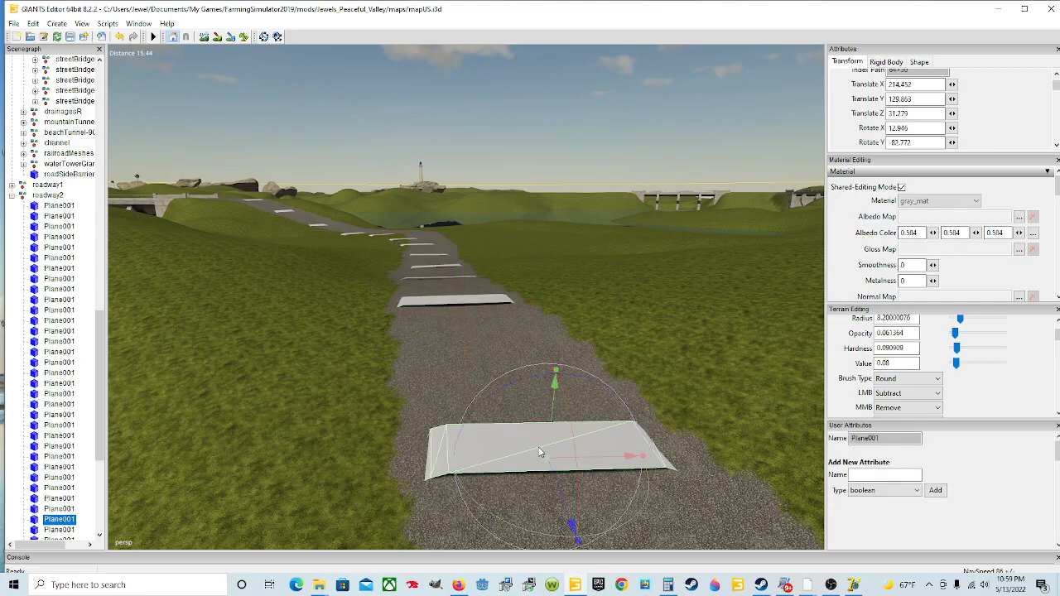
scroll(538, 446, "down", 5)
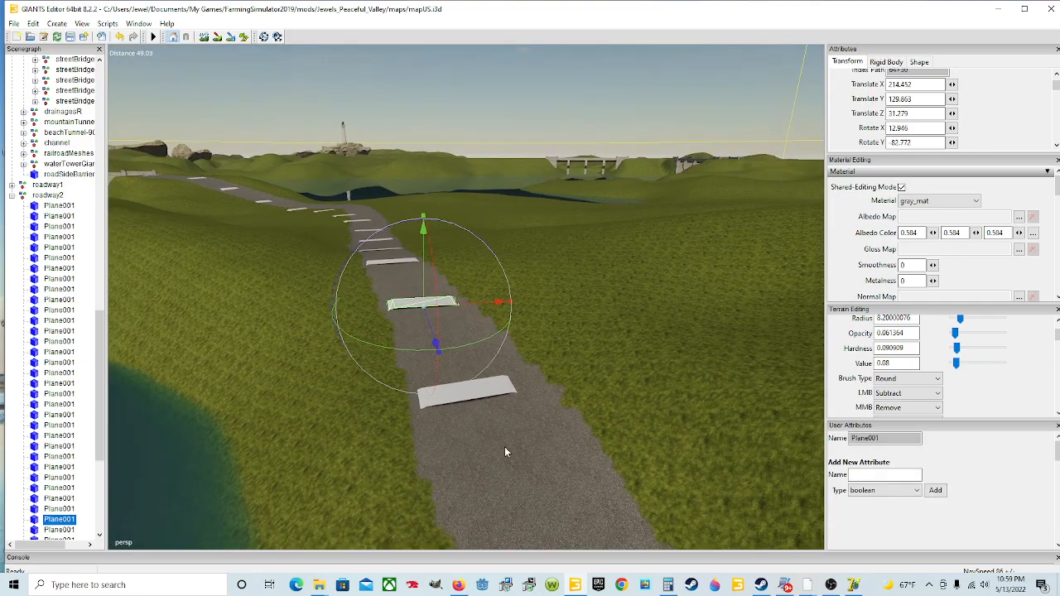
scroll(462, 393, "up", 3)
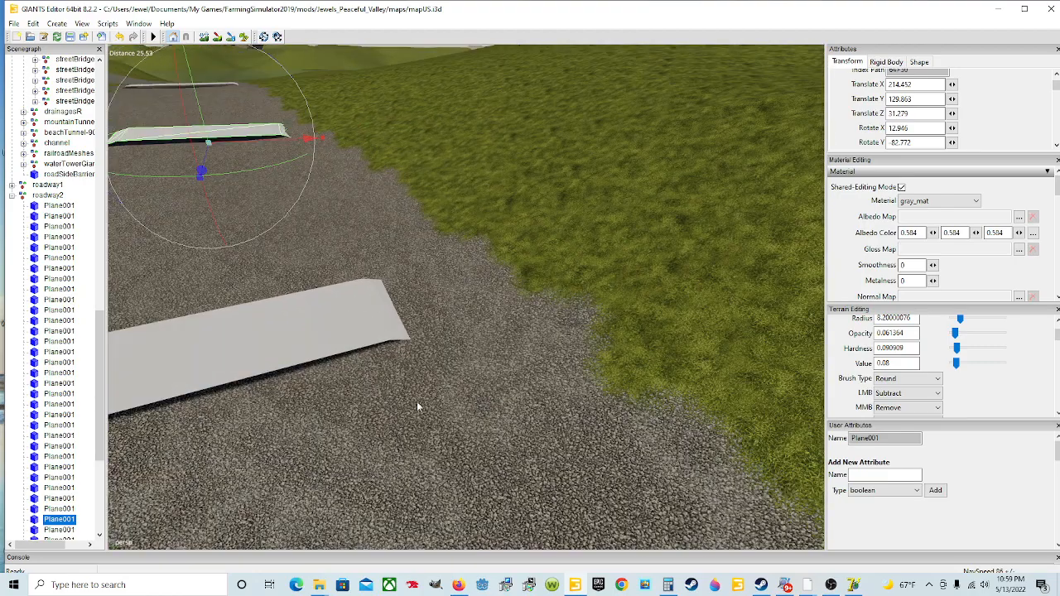
left_click_drag(417, 406, 364, 348, "alt")
scroll(364, 348, "down", 4)
left_click_drag(429, 273, 445, 406, "alt")
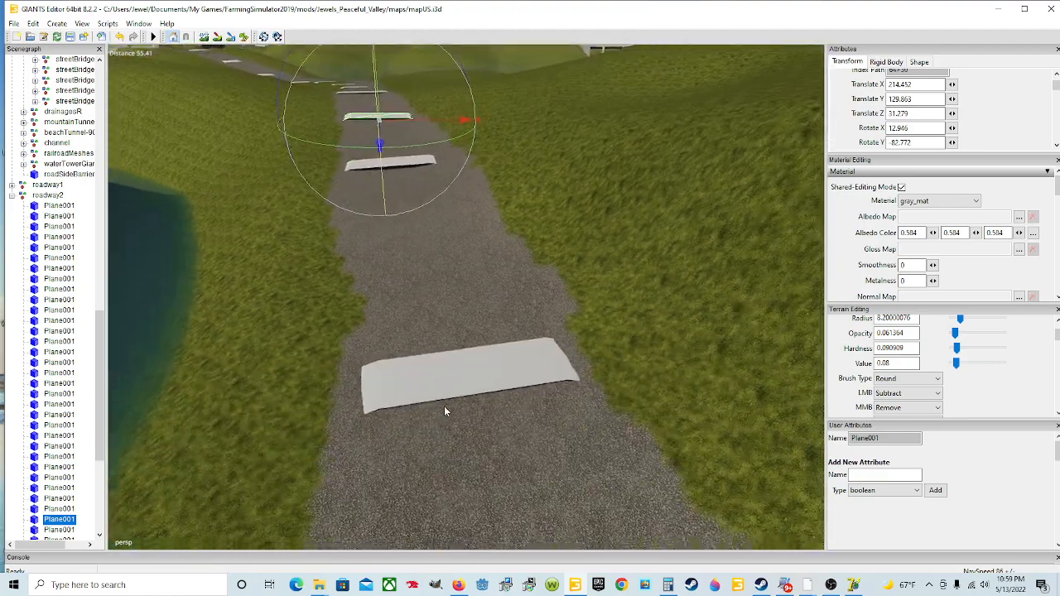
scroll(445, 405, "down", 3)
scroll(509, 254, "up", 2)
left_click_drag(496, 272, 449, 281, "alt")
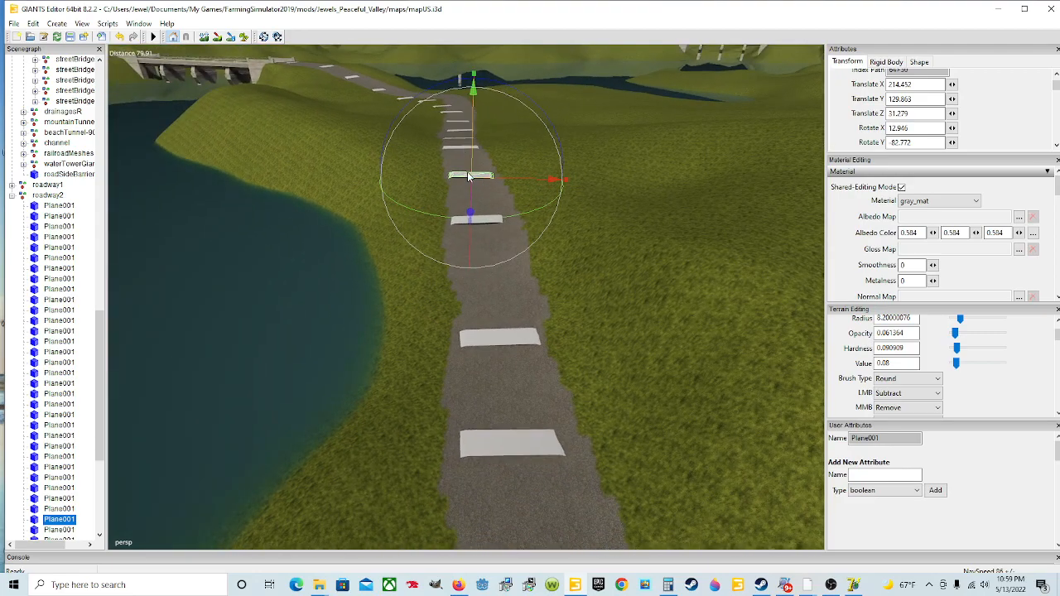
left_click_drag(504, 178, 501, 177)
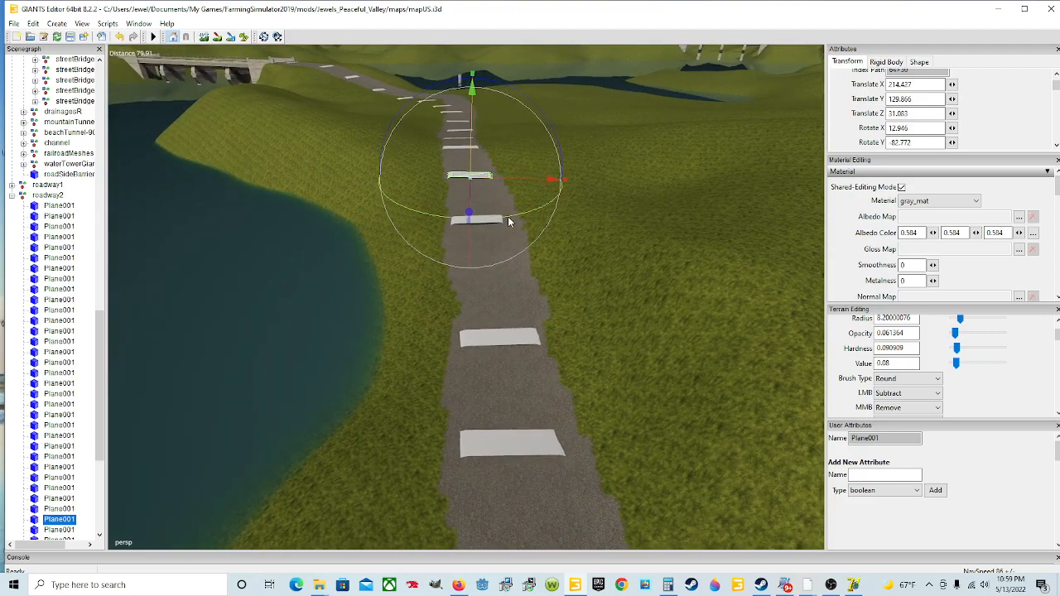
left_click_drag(510, 216, 512, 216)
left_click_drag(458, 222, 463, 242, "alt")
scroll(463, 242, "up", 3)
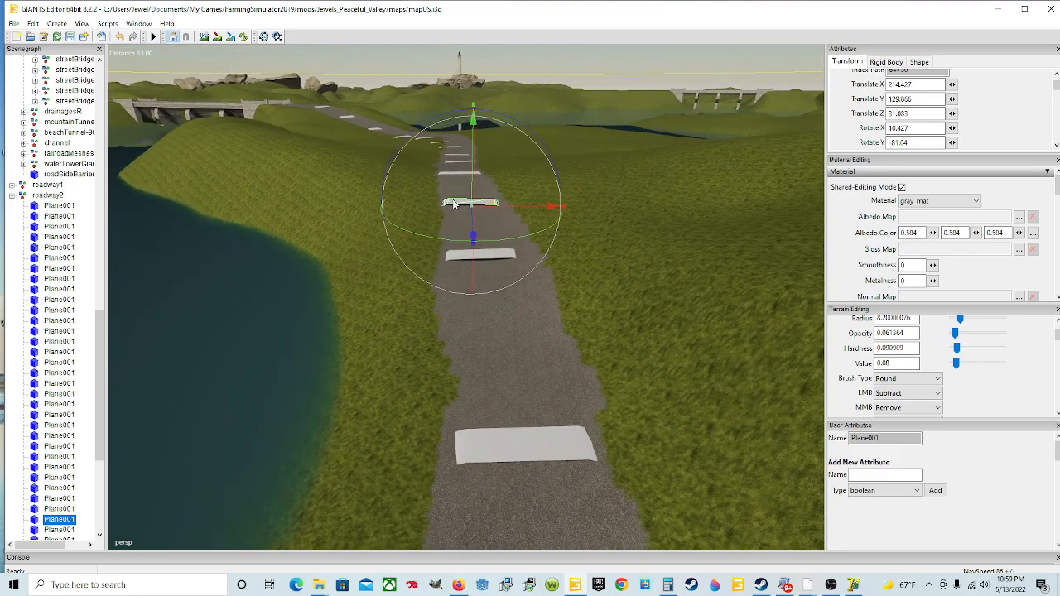
Raise the plane near Translate X 160.26 to about Translate Y 125.96 and turn it to about Rotate X 4.45, Rotate Y -76.11
left_click(460, 259)
left_click_drag(510, 307, 521, 335)
left_click(518, 319)
scroll(528, 307, "down", 5)
left_click(514, 321)
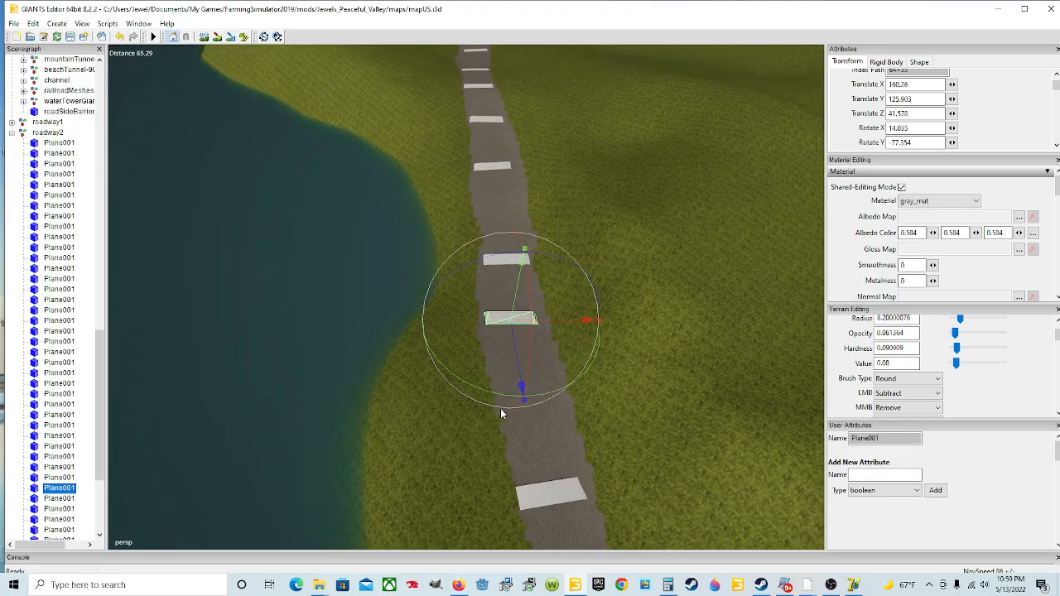
left_click_drag(497, 414, 502, 329, "alt")
left_click_drag(484, 274, 480, 266)
left_click_drag(529, 327, 511, 256, "alt")
scroll(528, 348, "up", 5)
left_click_drag(451, 236, 419, 270)
scroll(447, 237, "down", 5)
scroll(419, 270, "down", 2)
left_click_drag(531, 284, 514, 271)
scroll(533, 283, "down", 2)
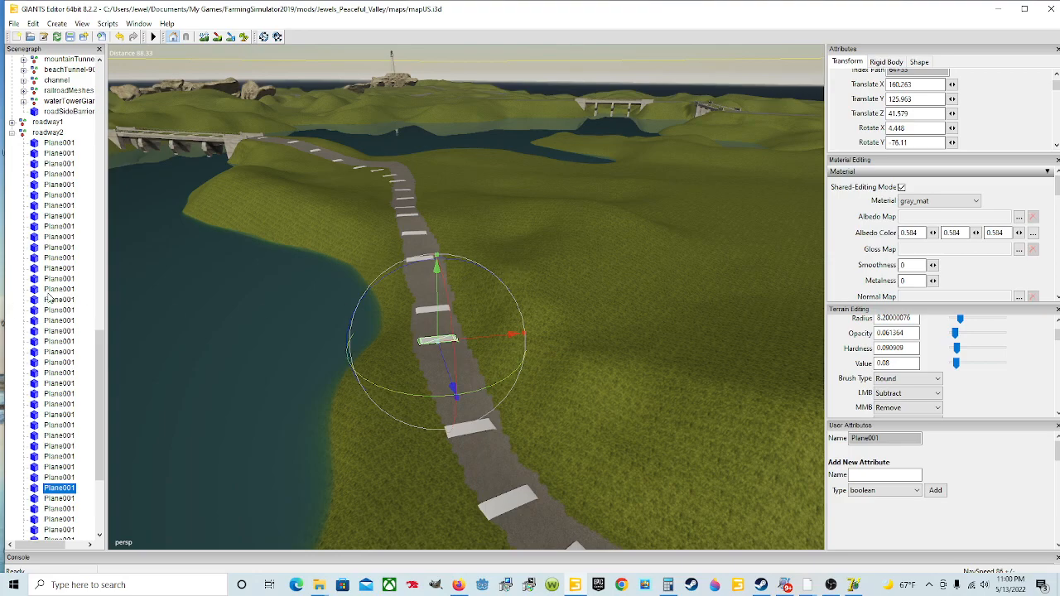
Export the roadway2 plane group as a selection, replacing the existing splines2 i3d file in the SplineStreetConstructor_1.64 folder
scroll(49, 240, "up", 2)
left_click(48, 185)
scroll(65, 249, "down", 5)
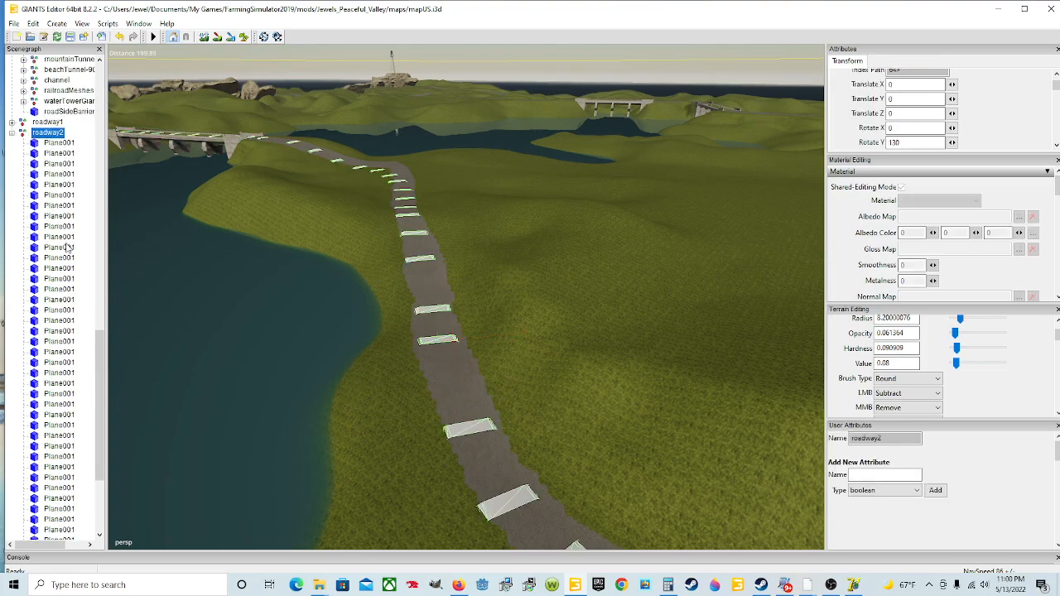
scroll(40, 106, "up", 2)
left_click(14, 23)
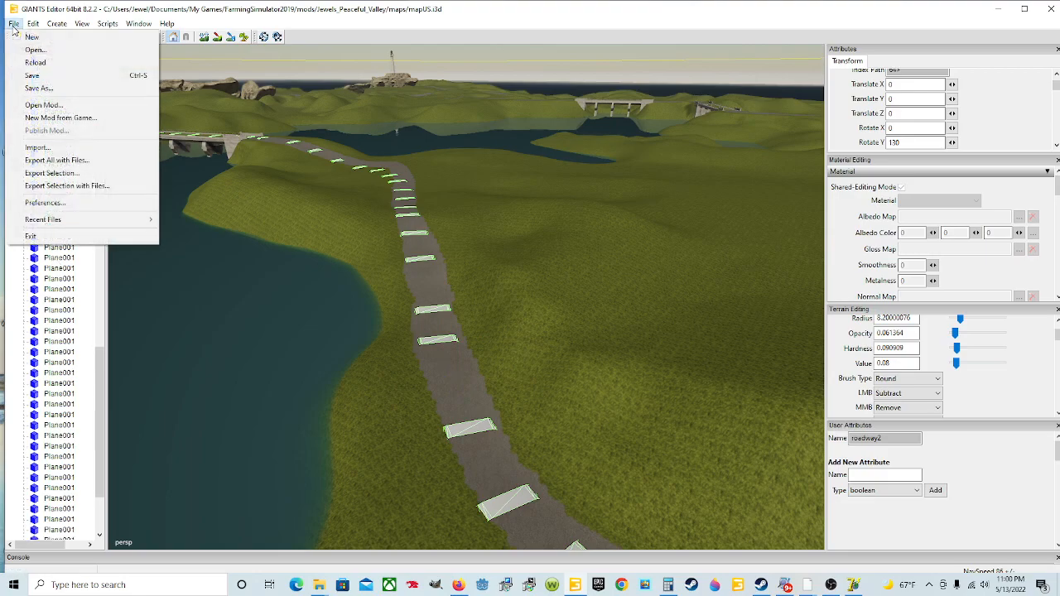
left_click(63, 172)
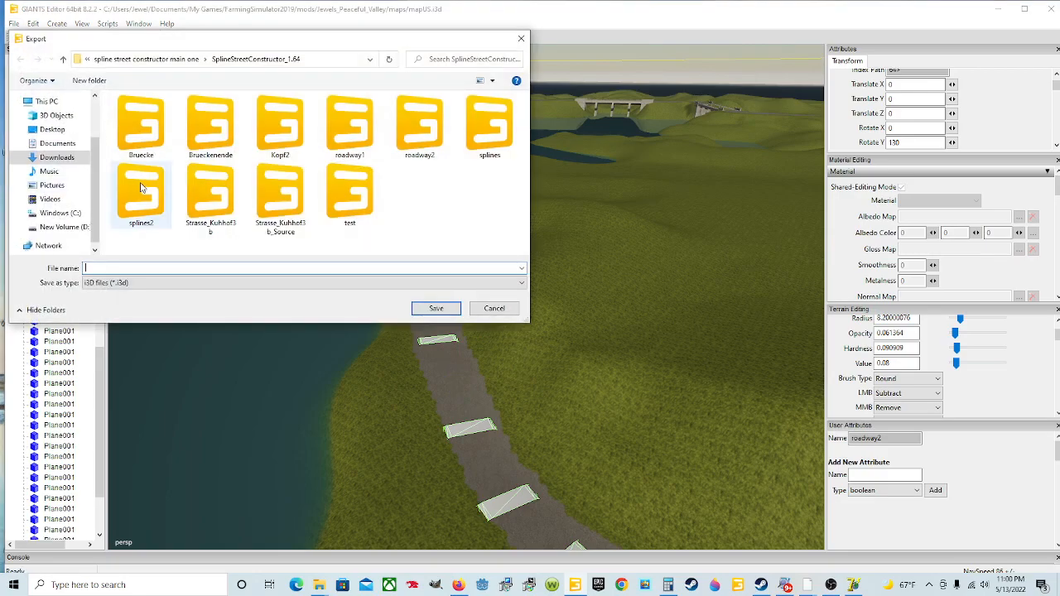
left_click(141, 187)
left_click(436, 308)
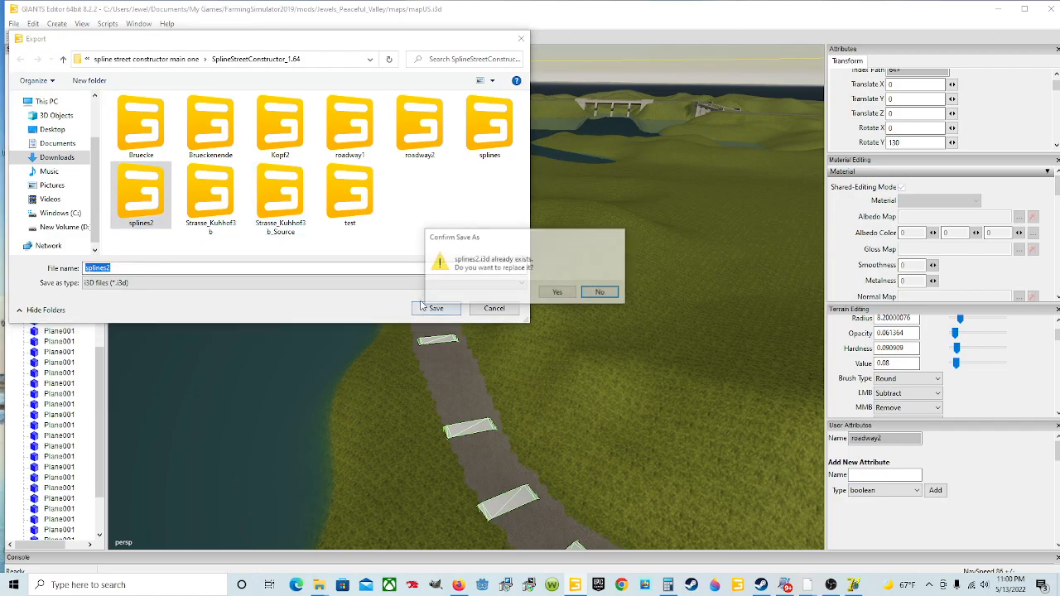
left_click(553, 292)
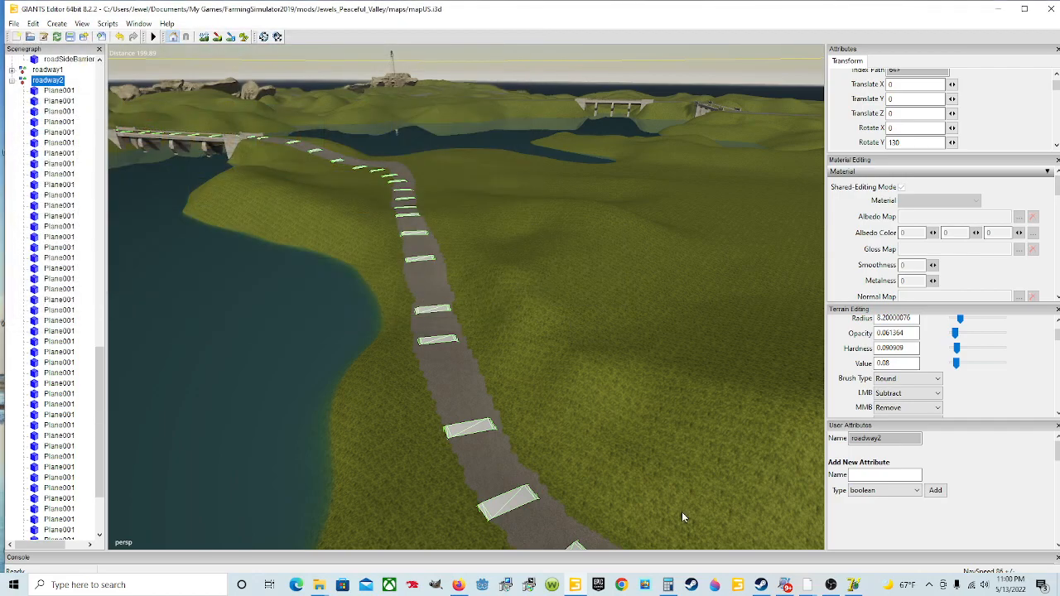
In SplineStreetConstructor, load splines2 as the spline points file and generate the roadway2 road mesh
left_click(853, 585)
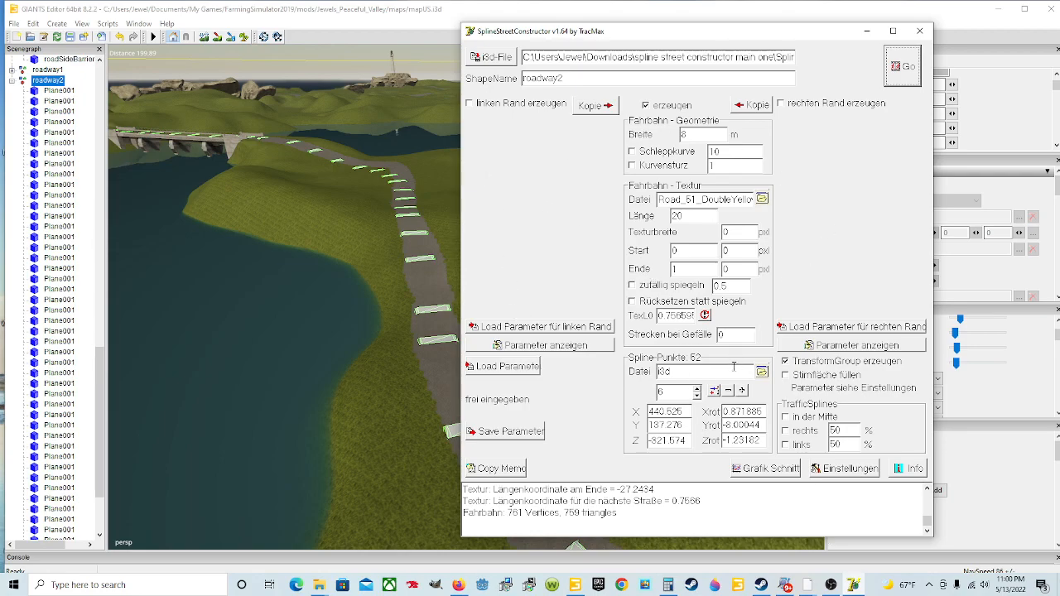
left_click(761, 372)
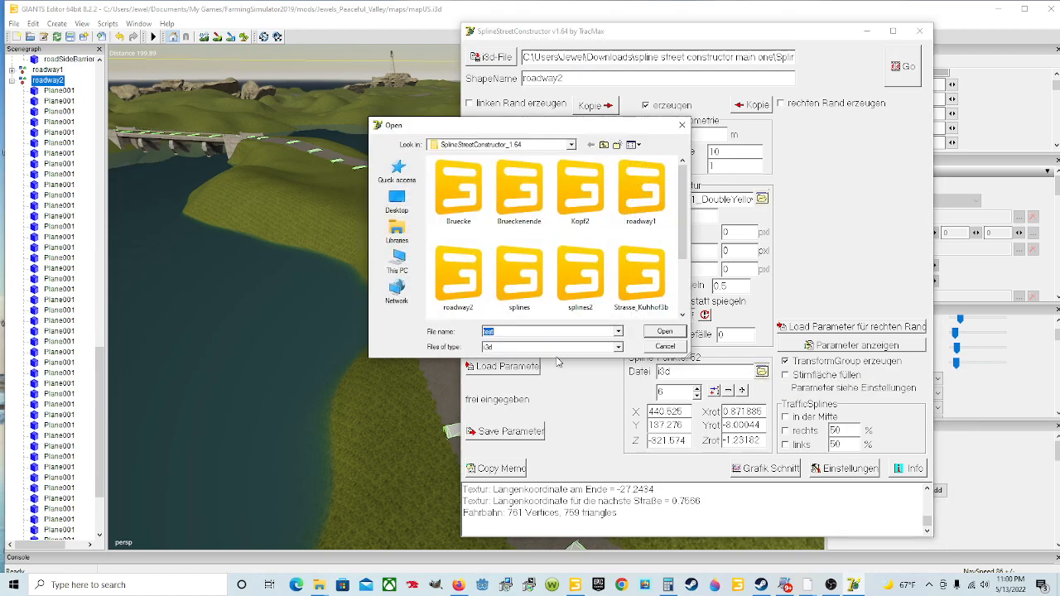
left_click(578, 298)
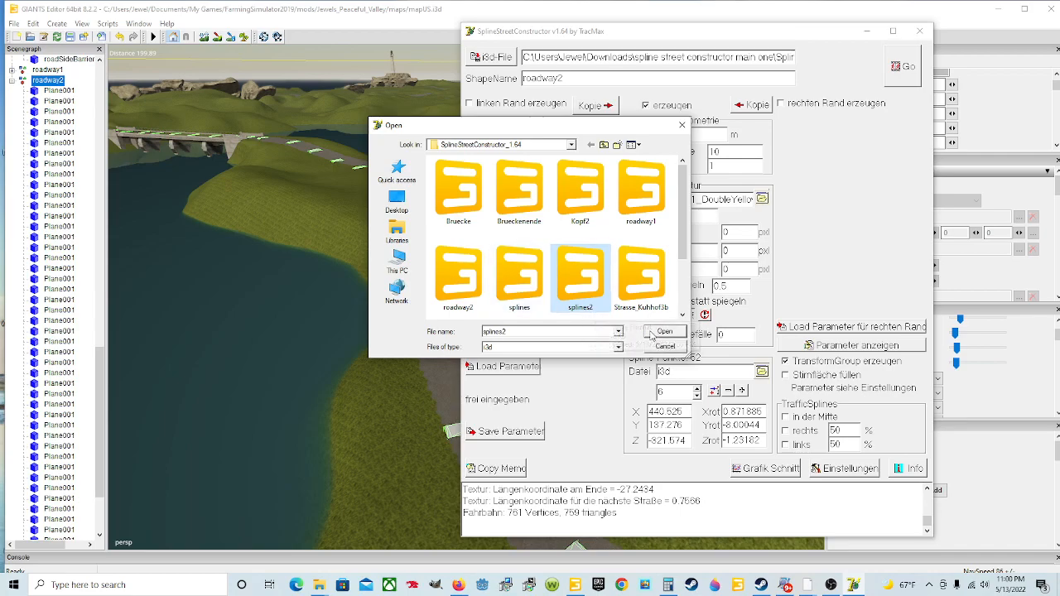
left_click(665, 331)
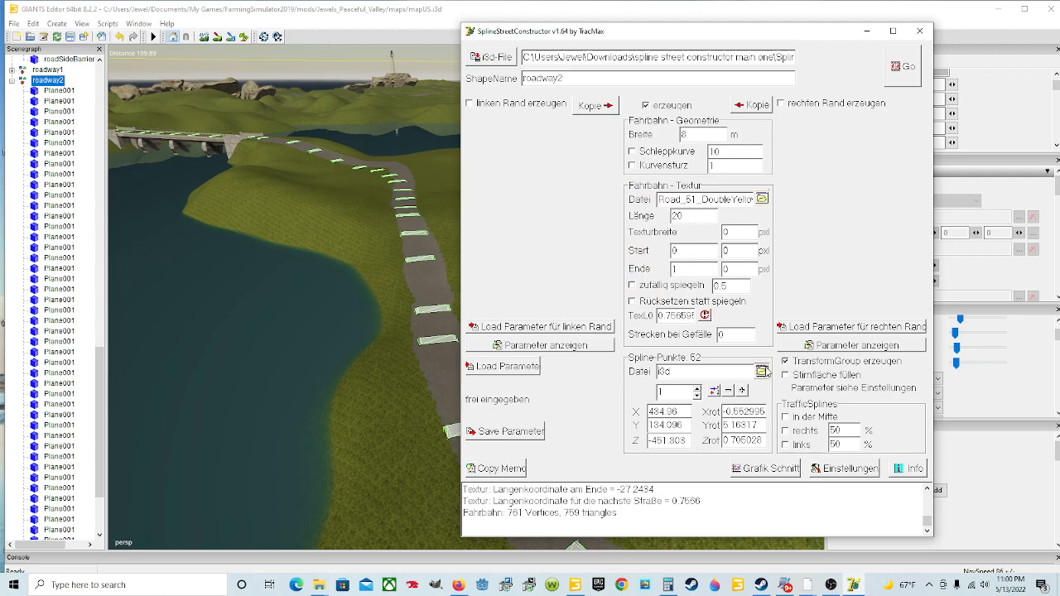
left_click(898, 78)
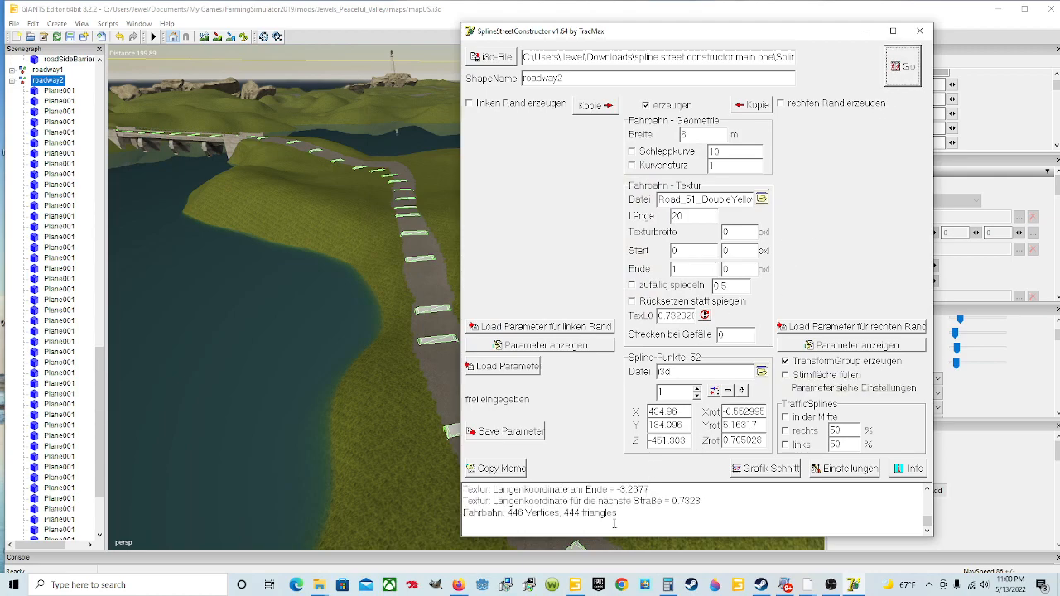
left_click(866, 30)
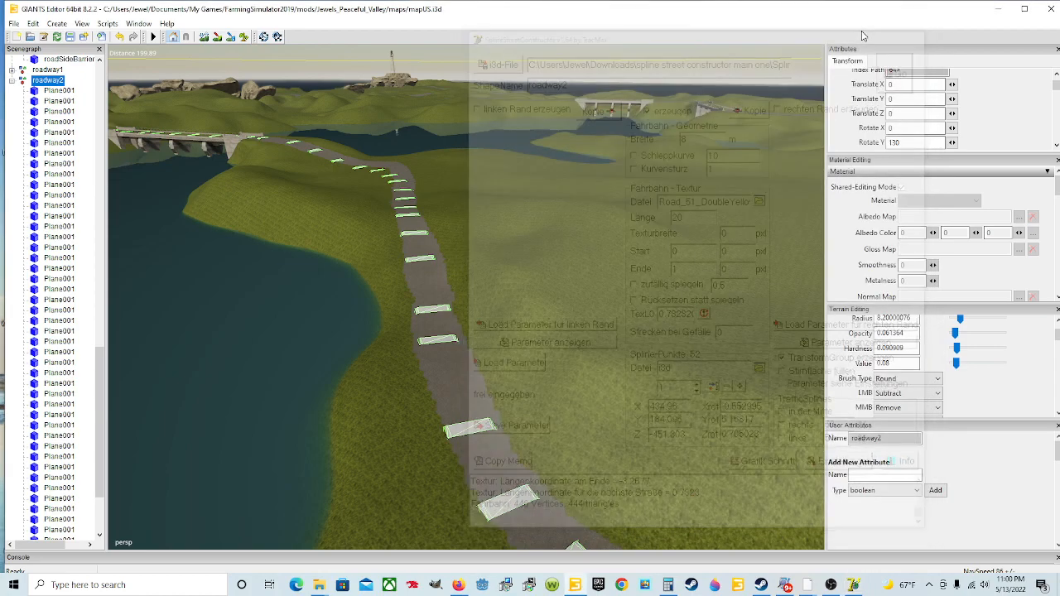
Back in GIANTS Editor, import the generated roadway2 i3d file into the map
left_click(15, 24)
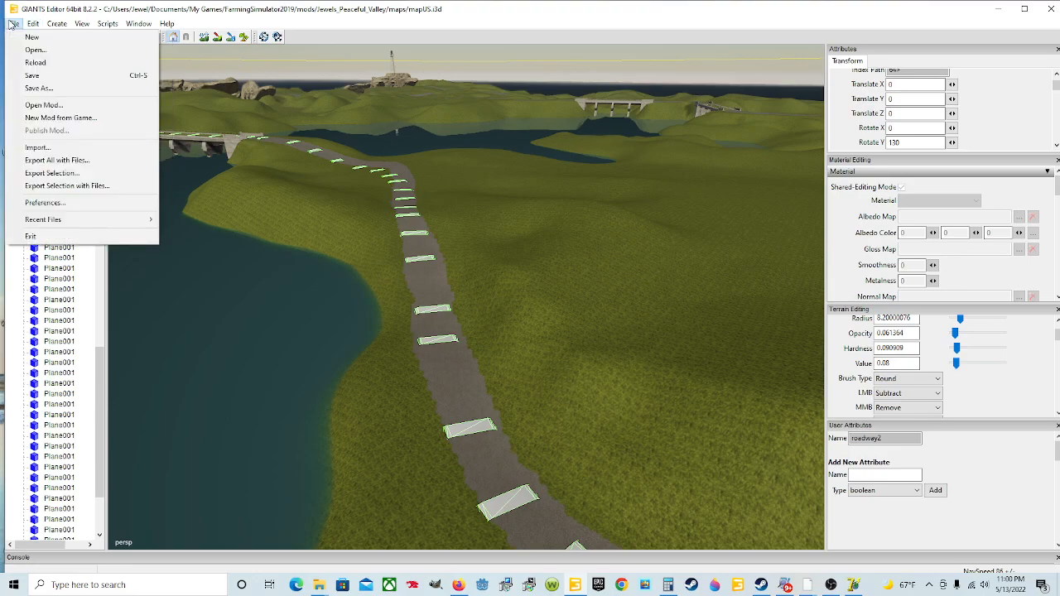
left_click(37, 147)
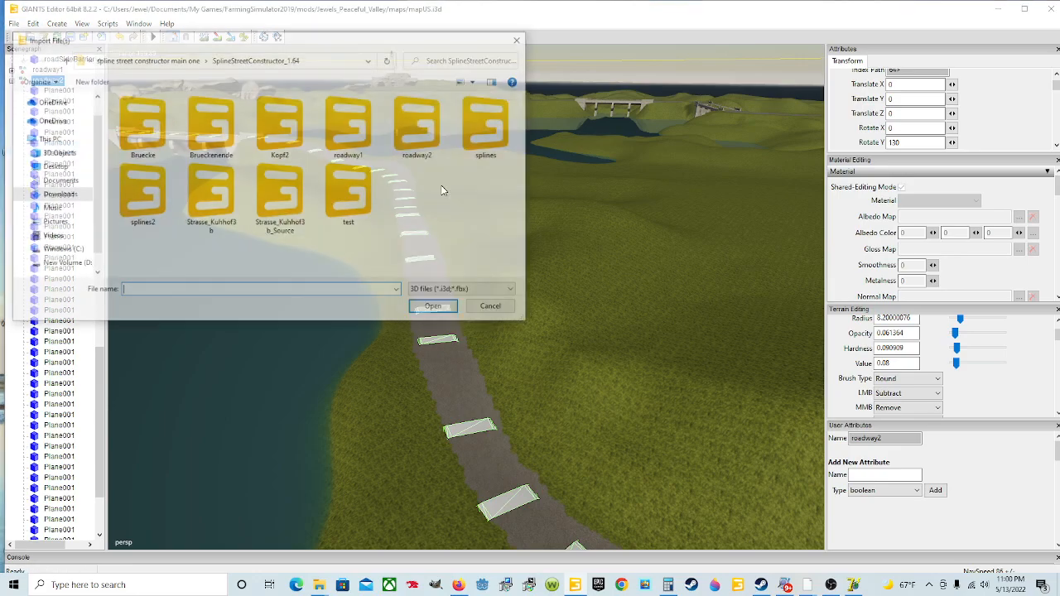
left_click(420, 126)
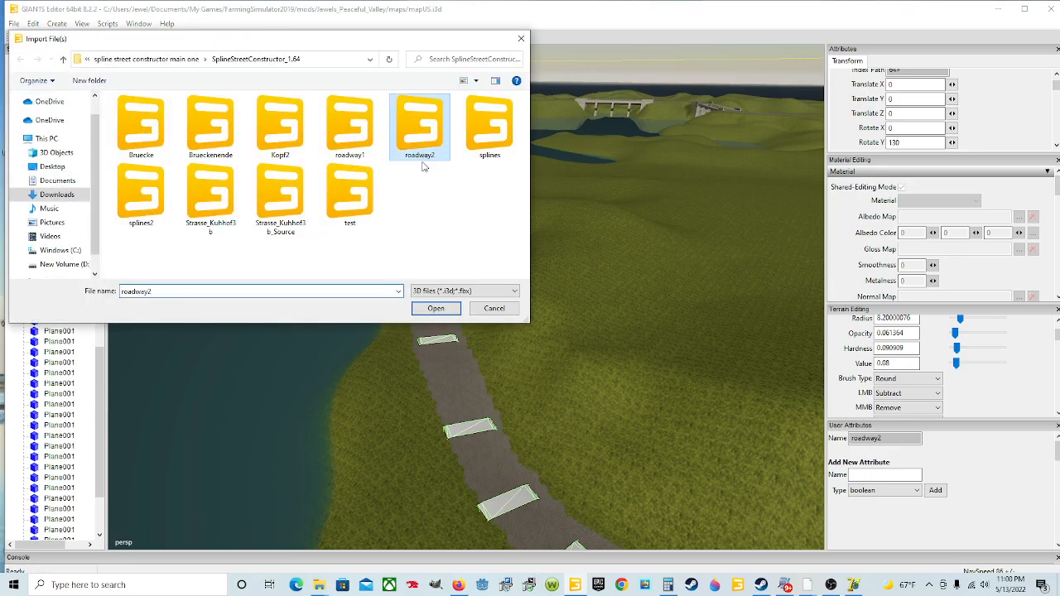
left_click(436, 309)
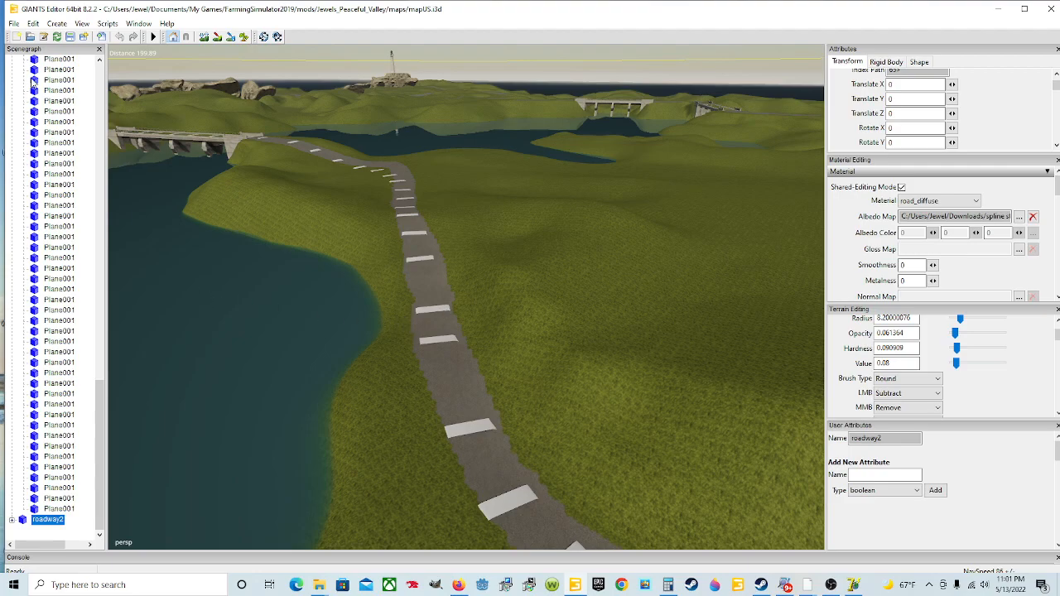
Move the imported roadway2 mesh into the roadway2 transform group by cutting and pasting it
left_click(34, 24)
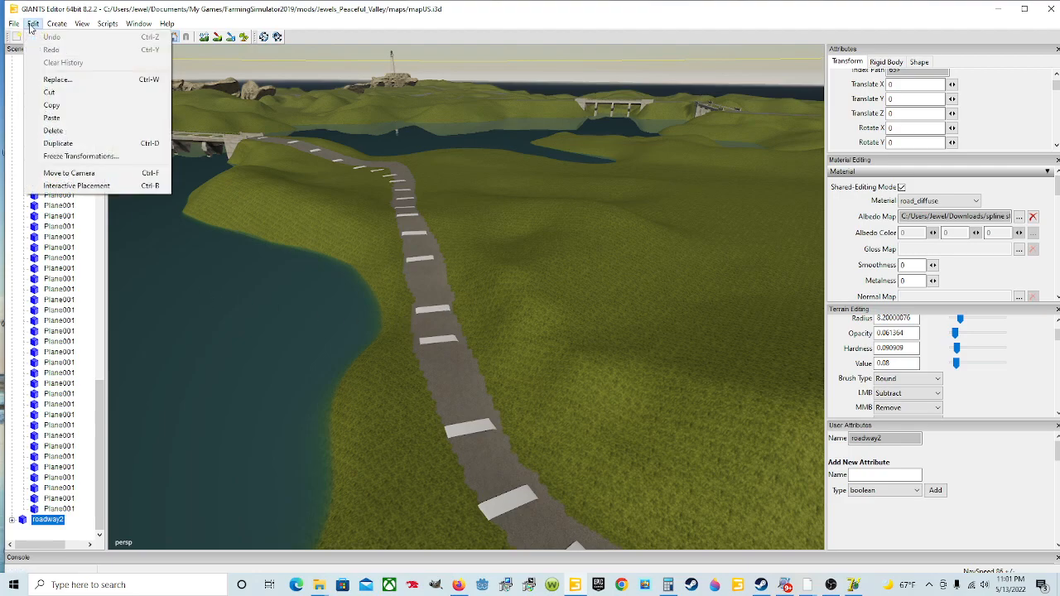
left_click(64, 97)
left_click(48, 132)
left_click(34, 24)
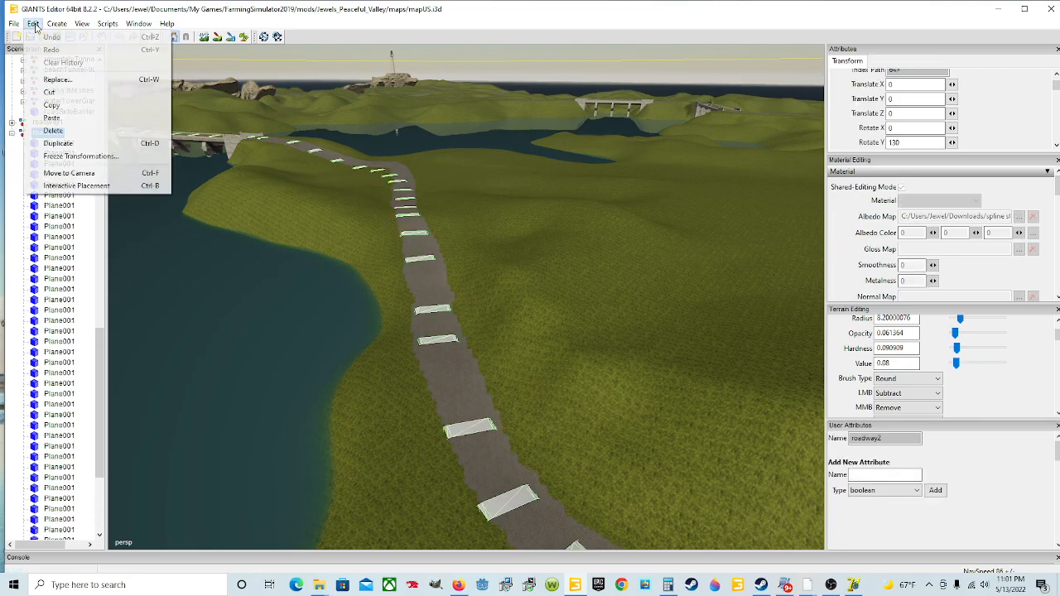
left_click(52, 118)
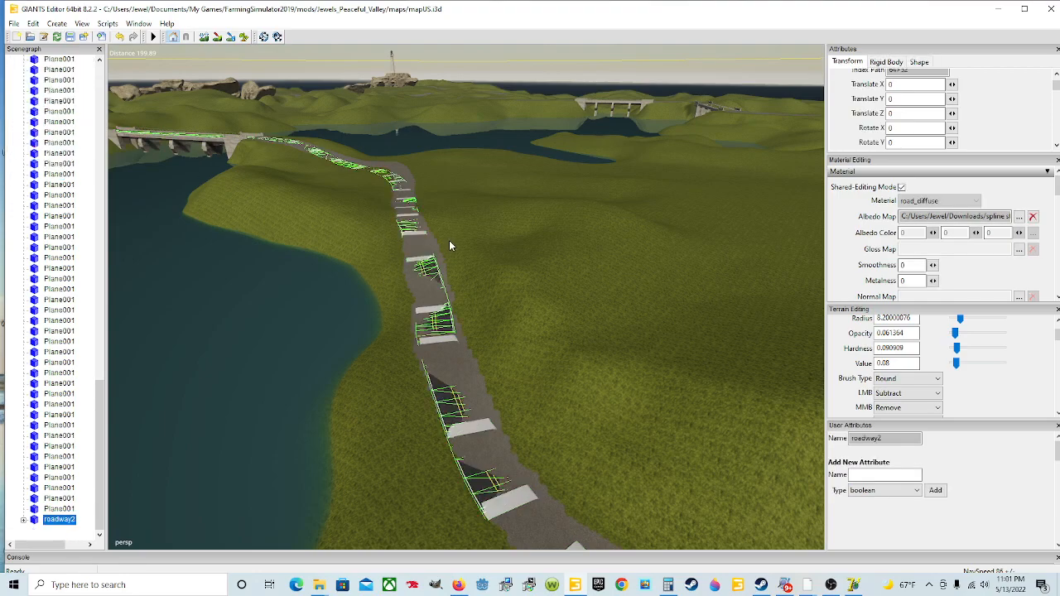
Raise the pasted roadway2 mesh by setting its Translate Y to 0.55
left_click_drag(391, 233, 355, 275, "alt")
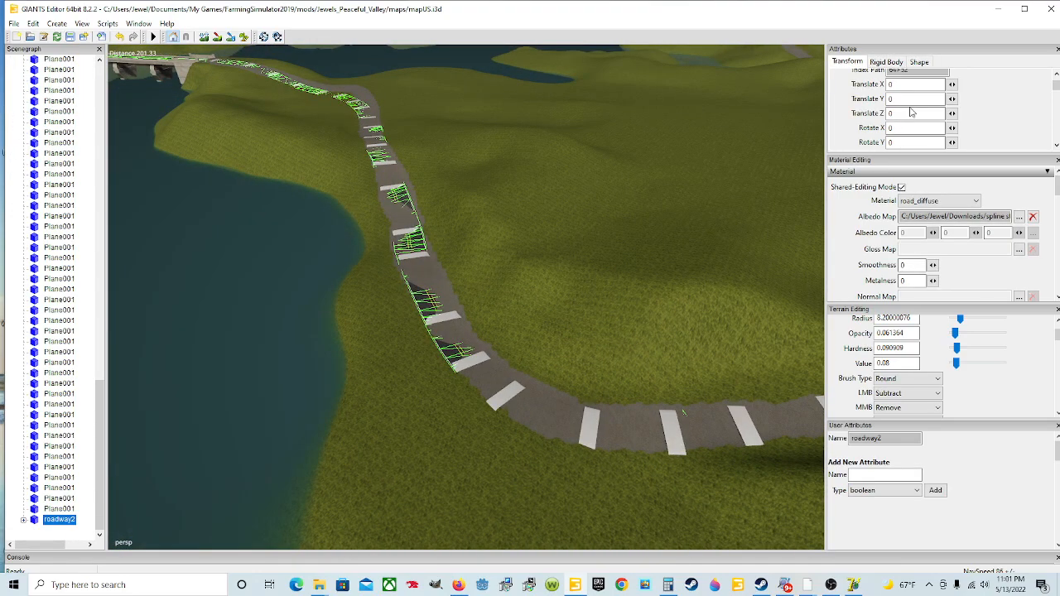
scroll(911, 113, "up", 2)
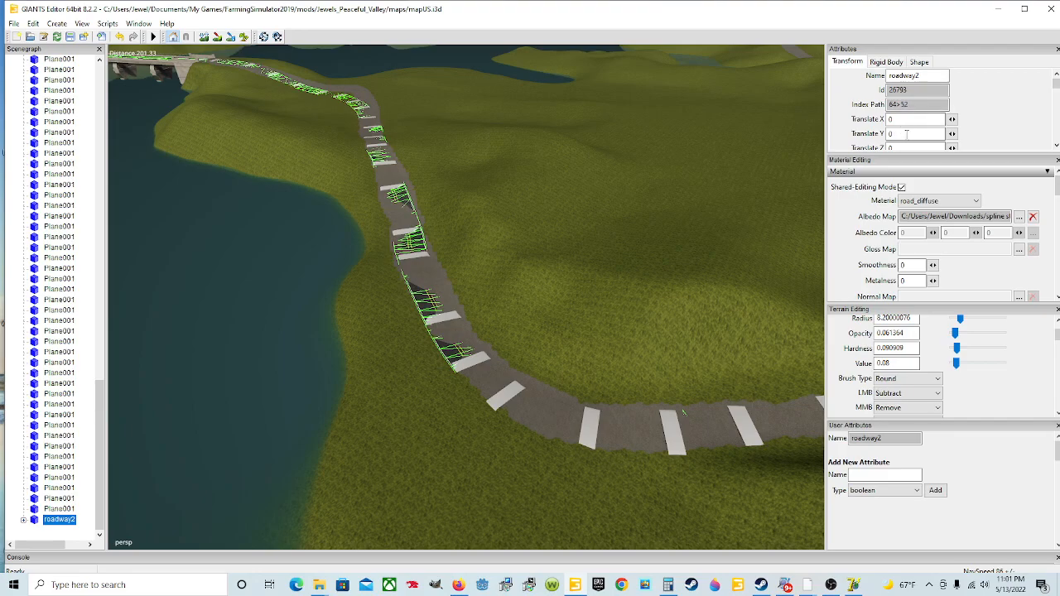
double_click(907, 133)
type("55")
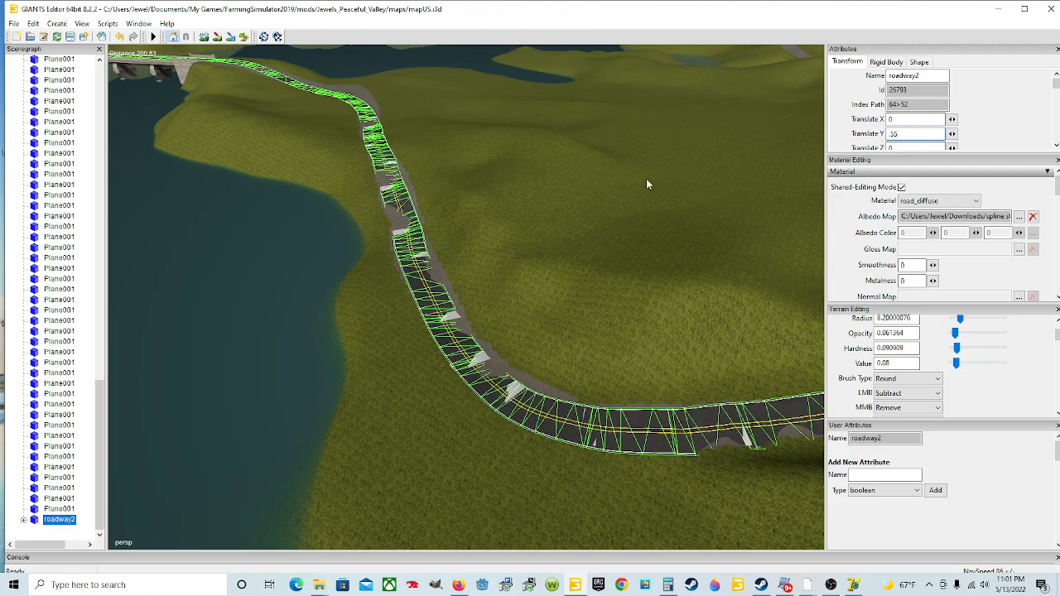
Inspect how the roadway2 mesh sits on the track from the lakeside curve across the bridge to the far road junction
left_click_drag(582, 219, 445, 163, "alt")
scroll(442, 166, "up", 5)
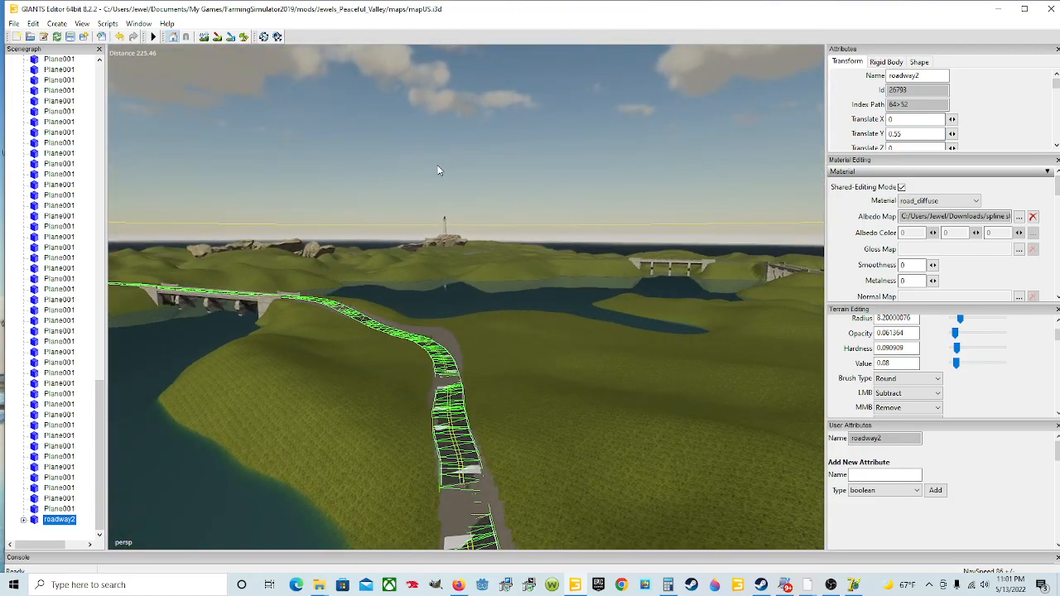
scroll(439, 170, "up", 5)
left_click_drag(441, 308, 381, 347, "alt")
scroll(384, 293, "up", 6)
scroll(412, 315, "up", 5)
scroll(413, 305, "up", 4)
scroll(381, 347, "down", 3)
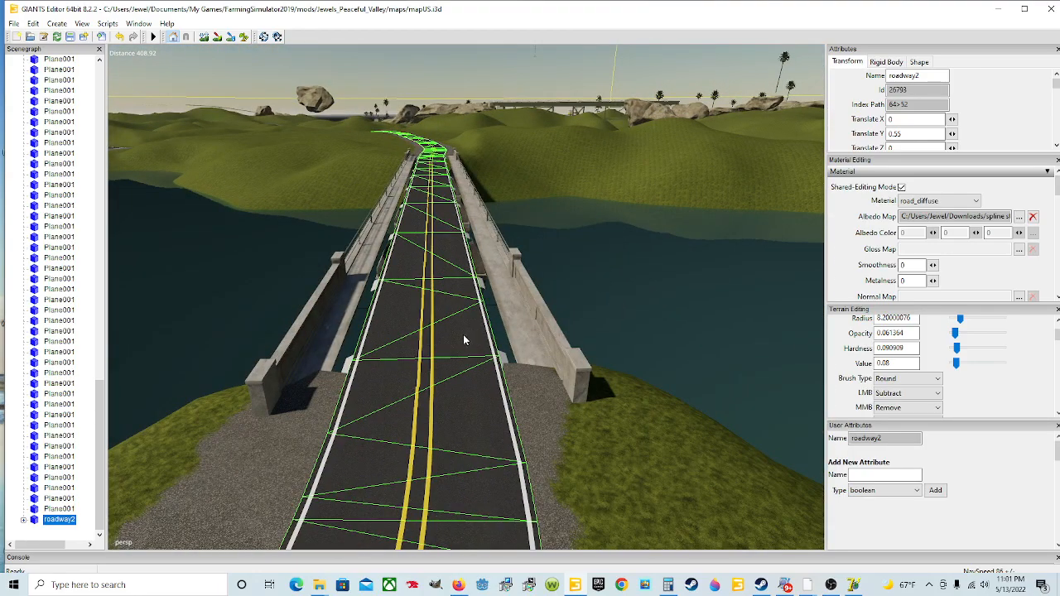
left_click_drag(465, 352, 446, 336, "alt")
scroll(444, 334, "up", 6)
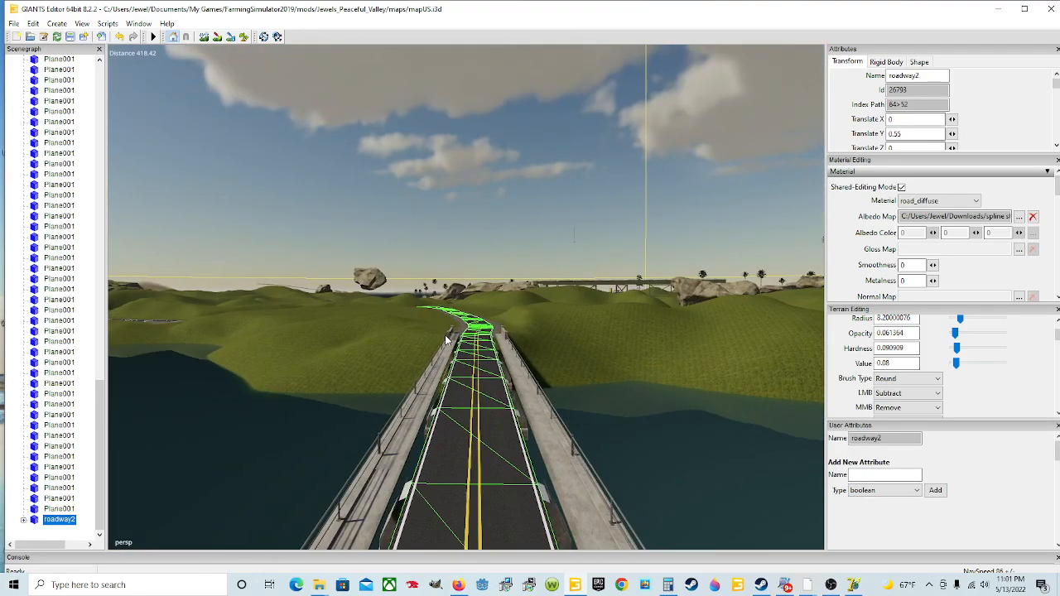
scroll(444, 335, "up", 8)
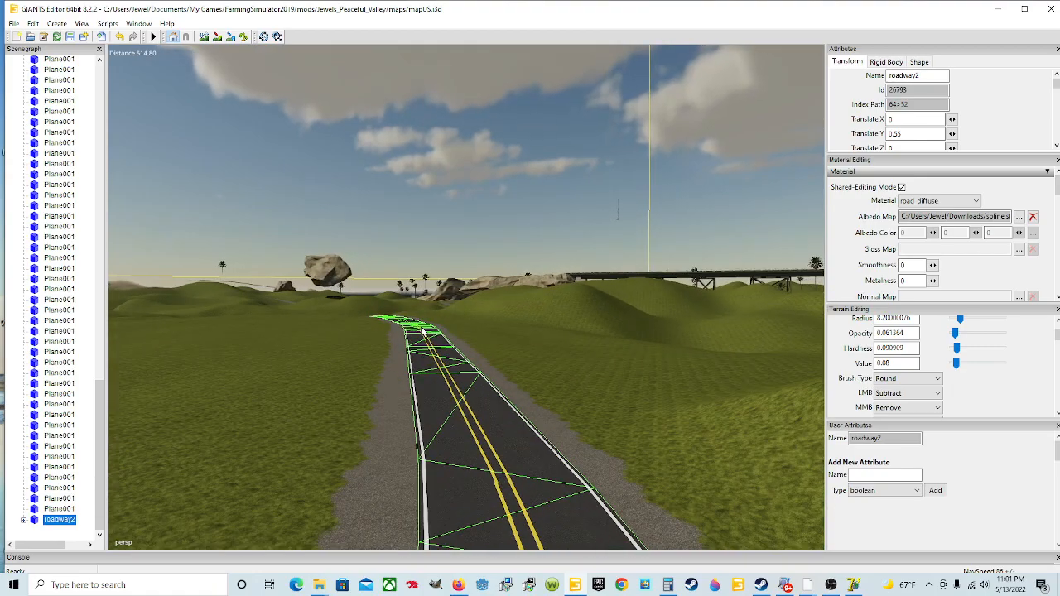
scroll(460, 313, "up", 1)
left_click_drag(461, 313, 407, 320, "alt")
scroll(494, 306, "up", 2)
left_click_drag(518, 337, 462, 360, "alt")
scroll(553, 323, "up", 2)
scroll(546, 328, "up", 3)
scroll(452, 438, "up", 3)
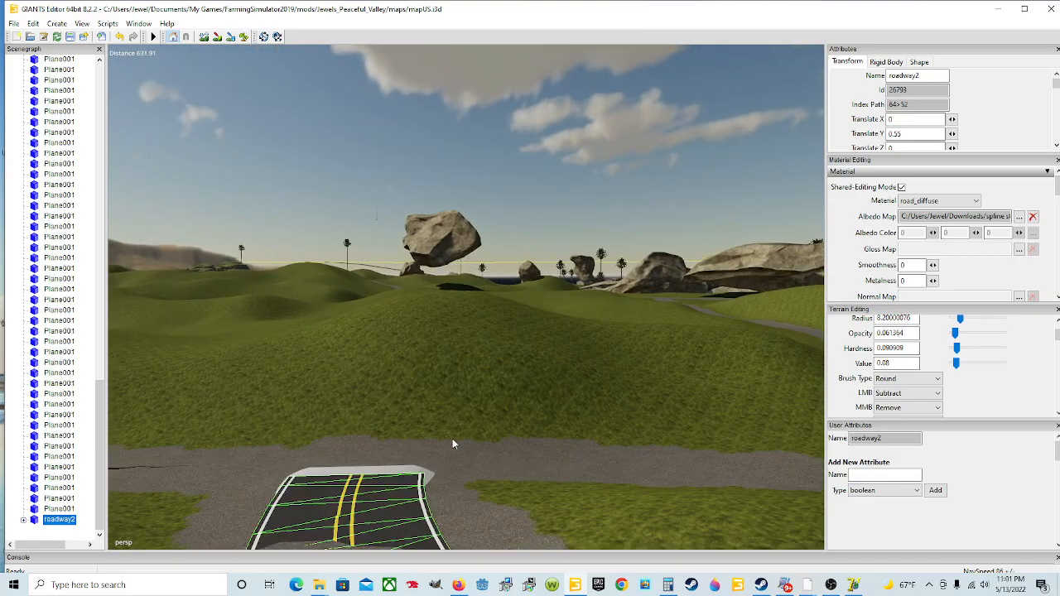
left_click_drag(513, 420, 369, 448, "alt")
scroll(446, 439, "up", 2)
scroll(376, 392, "down", 2)
left_click_drag(376, 392, 457, 326, "alt")
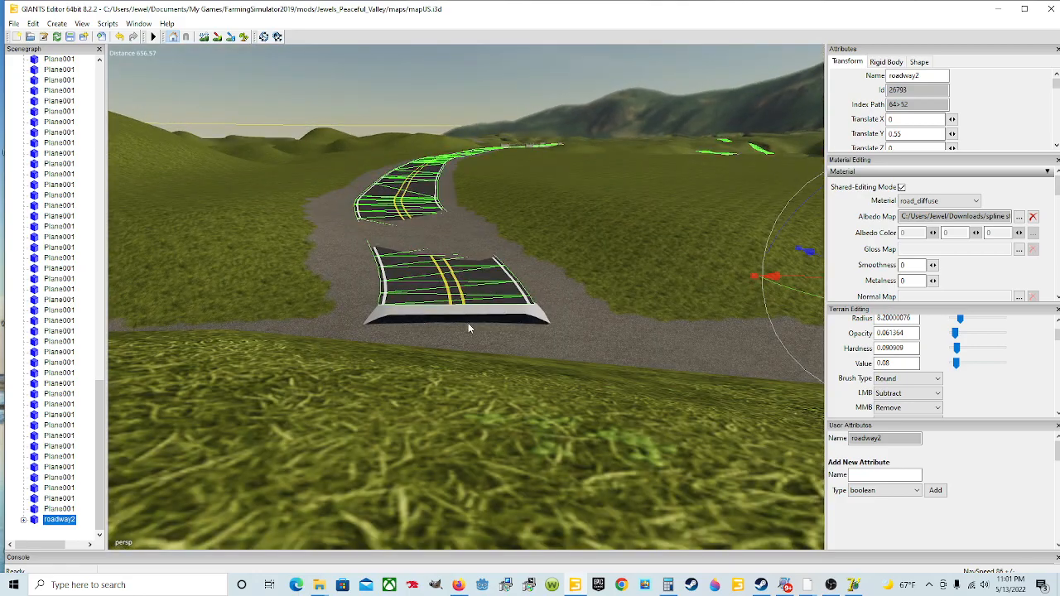
left_click_drag(563, 354, 511, 367, "alt")
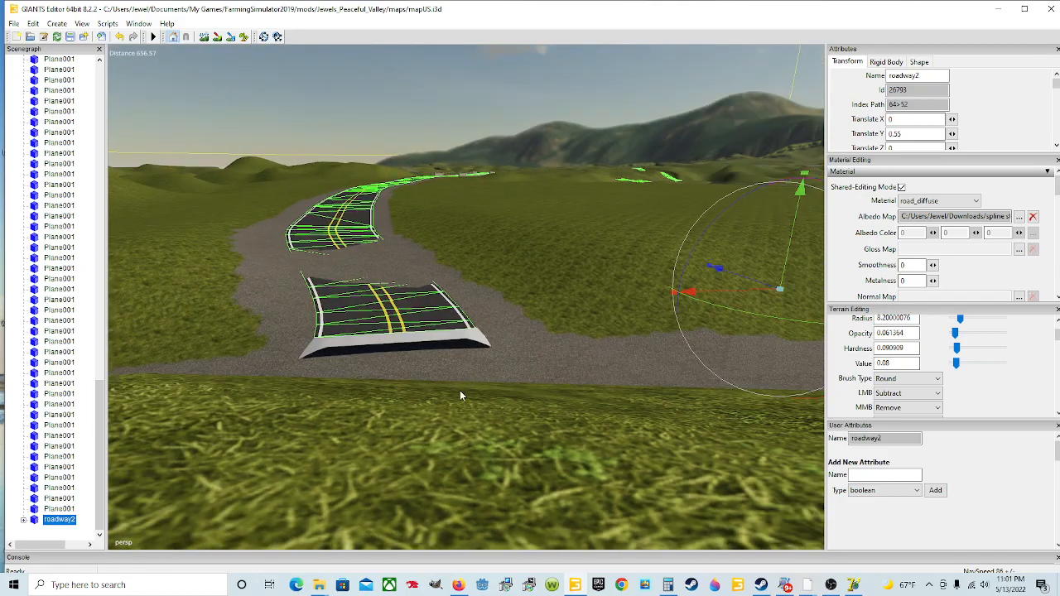
Check the roadway2 mesh's width and ground fit along the track from the junction back through the curves
scroll(431, 396, "up", 3)
left_click_drag(430, 418, 532, 425, "alt")
scroll(403, 394, "up", 5)
scroll(480, 401, "up", 5)
scroll(480, 402, "up", 6)
scroll(455, 434, "up", 2)
scroll(455, 434, "up", 2)
scroll(488, 441, "up", 3)
scroll(538, 406, "up", 2)
scroll(530, 361, "up", 2)
scroll(525, 371, "up", 1)
scroll(519, 392, "up", 1)
scroll(522, 366, "up", 2)
scroll(522, 367, "up", 4)
scroll(517, 370, "up", 3)
scroll(518, 421, "up", 1)
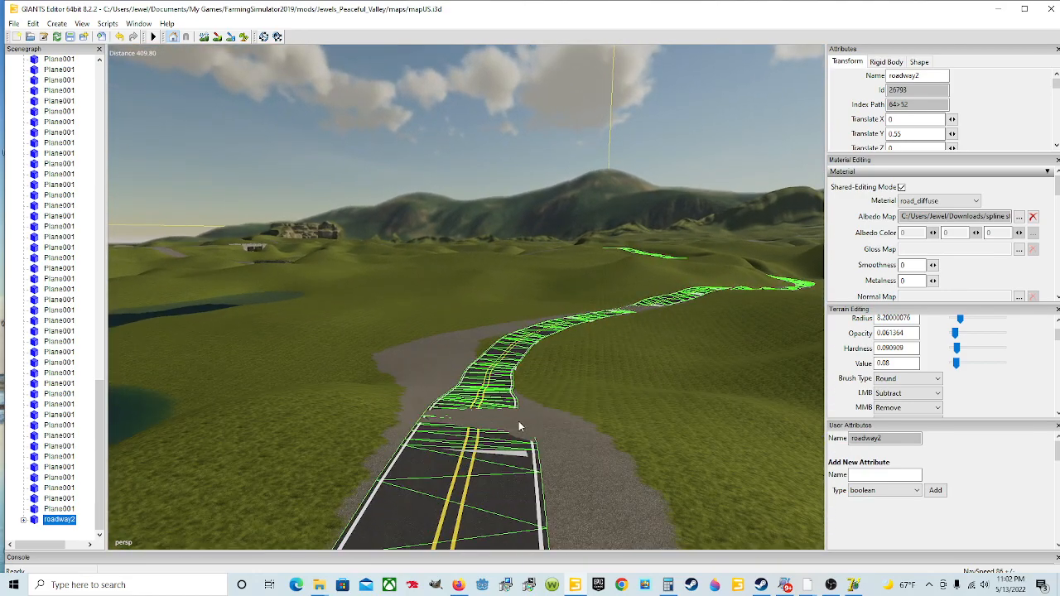
scroll(522, 418, "up", 4)
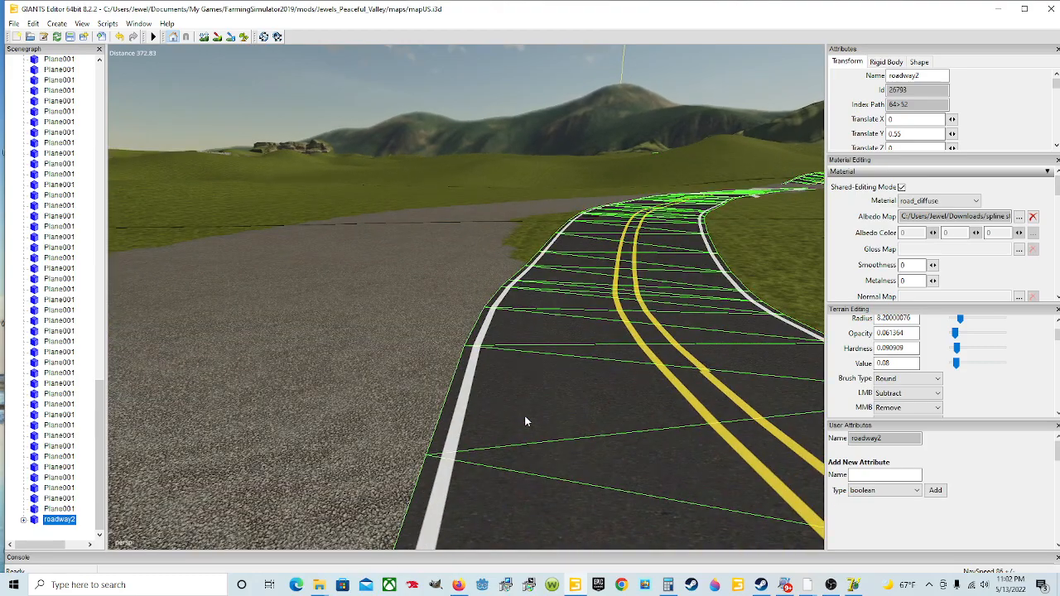
Delete the roadway2 road mesh from the roadway2 group, keeping the guide planes
left_click_drag(525, 417, 622, 389, "alt")
scroll(618, 388, "up", 3)
left_click_drag(428, 421, 424, 385, "alt")
scroll(483, 416, "down", 5)
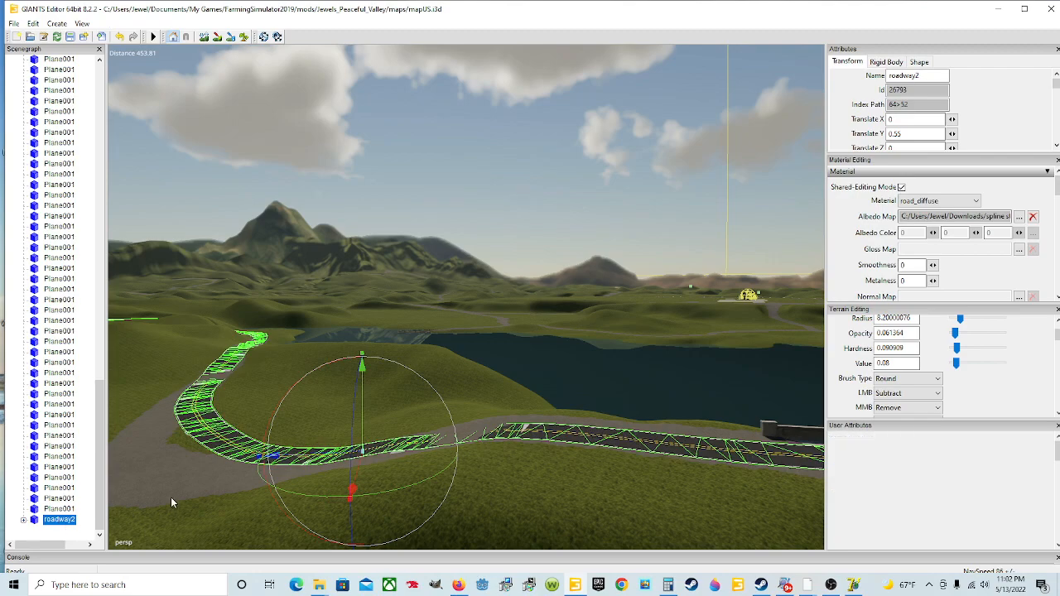
key("Delete")
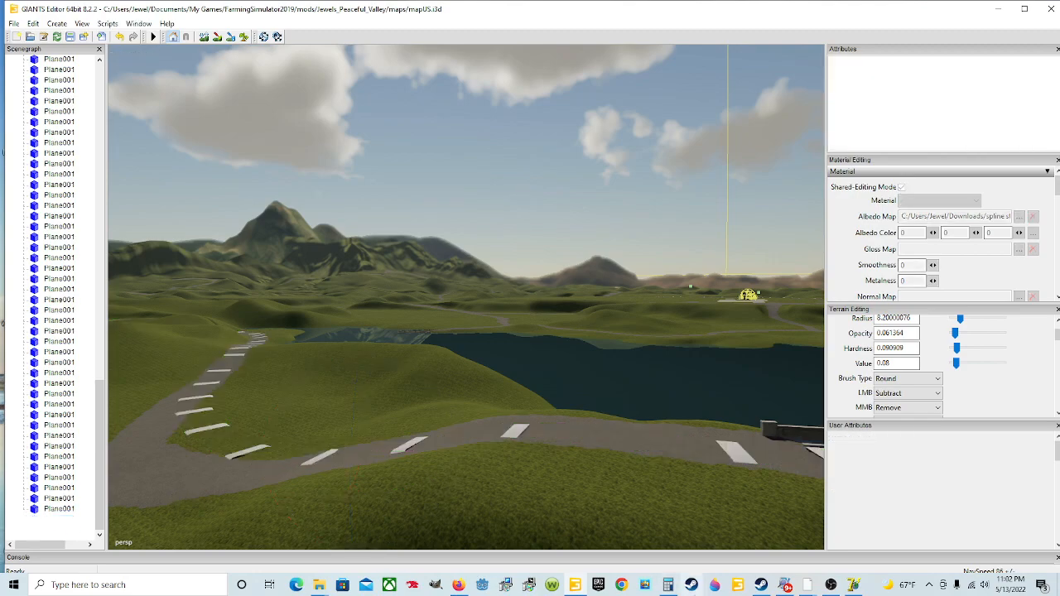
In SplineStreetConstructor, set the roadway width (Breite) to 10 m and regenerate the roadway2 mesh
left_click(854, 585)
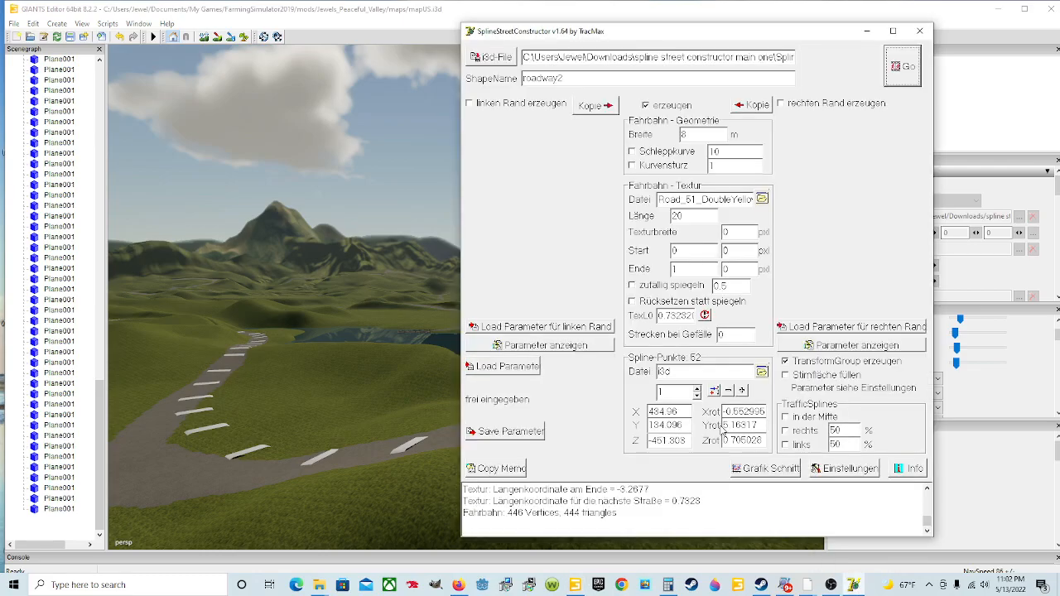
double_click(694, 136)
type("10")
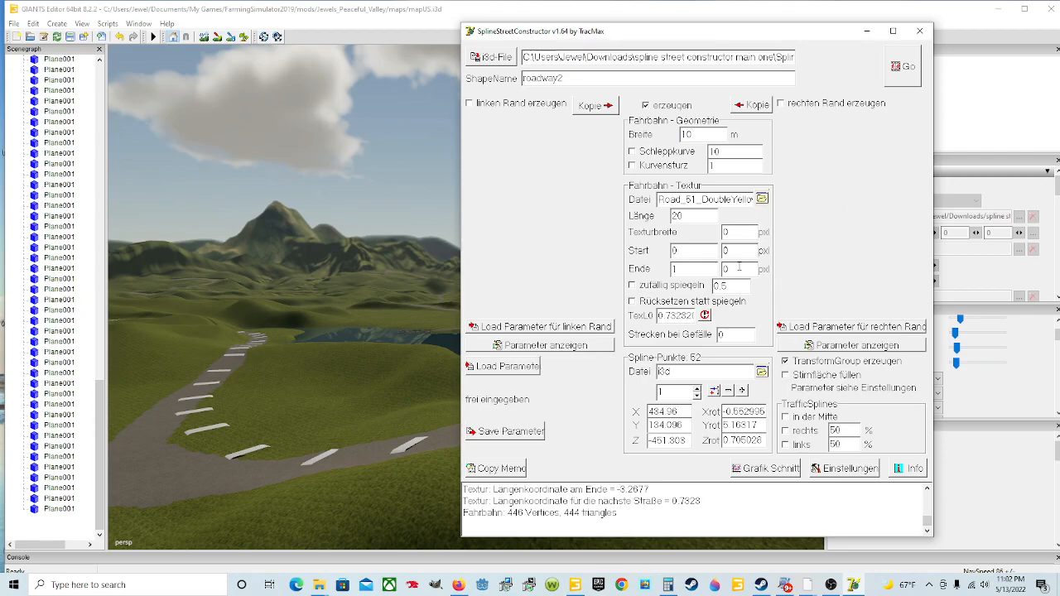
left_click(899, 76)
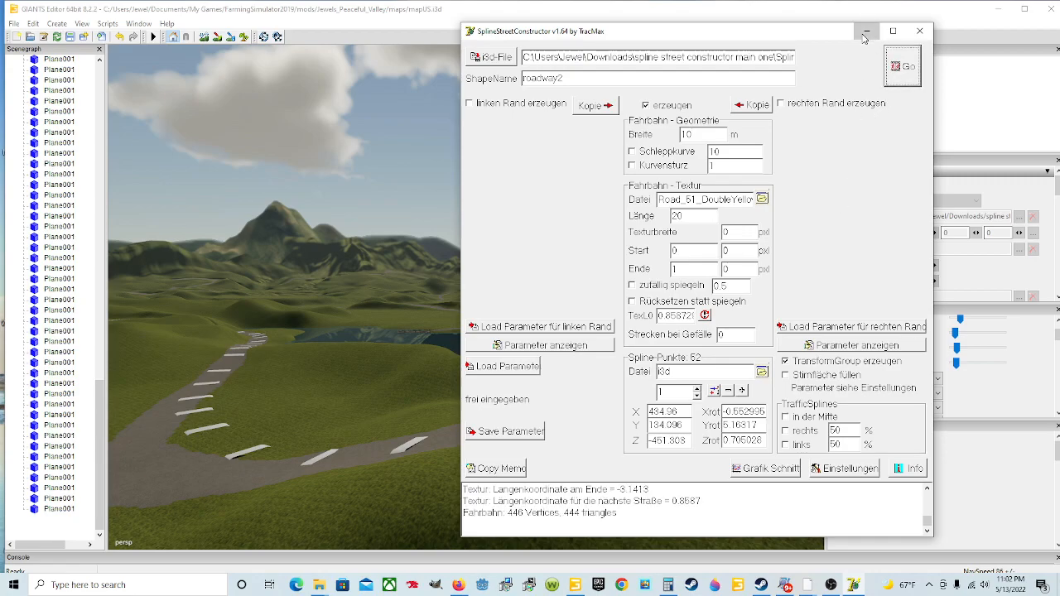
Switch to GIANTS Editor and import the regenerated roadway2 file from the SplineStreetConstructor_1.64 folder
left_click(868, 32)
left_click(14, 23)
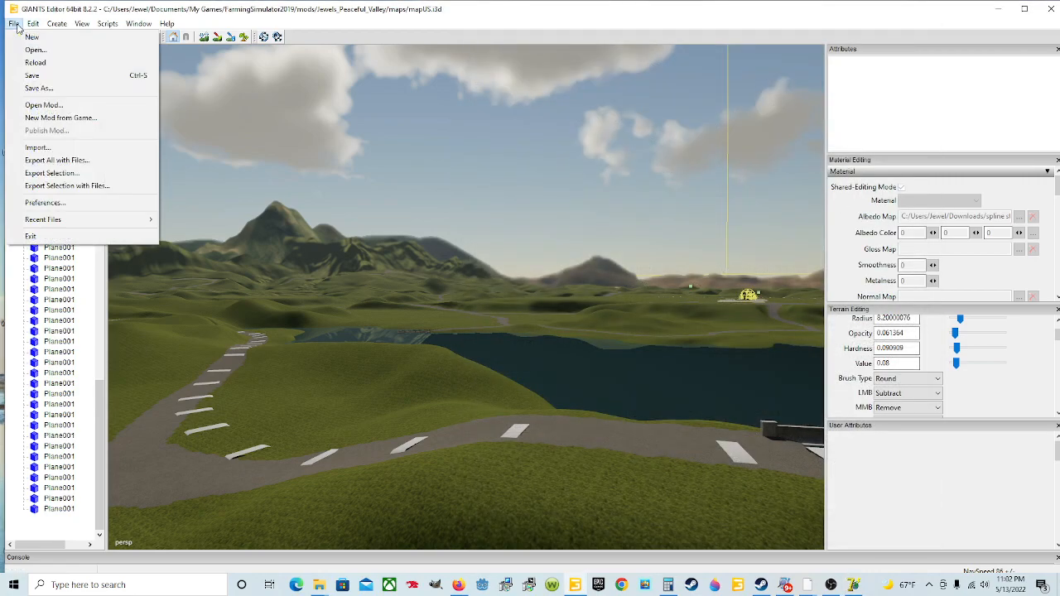
left_click(50, 145)
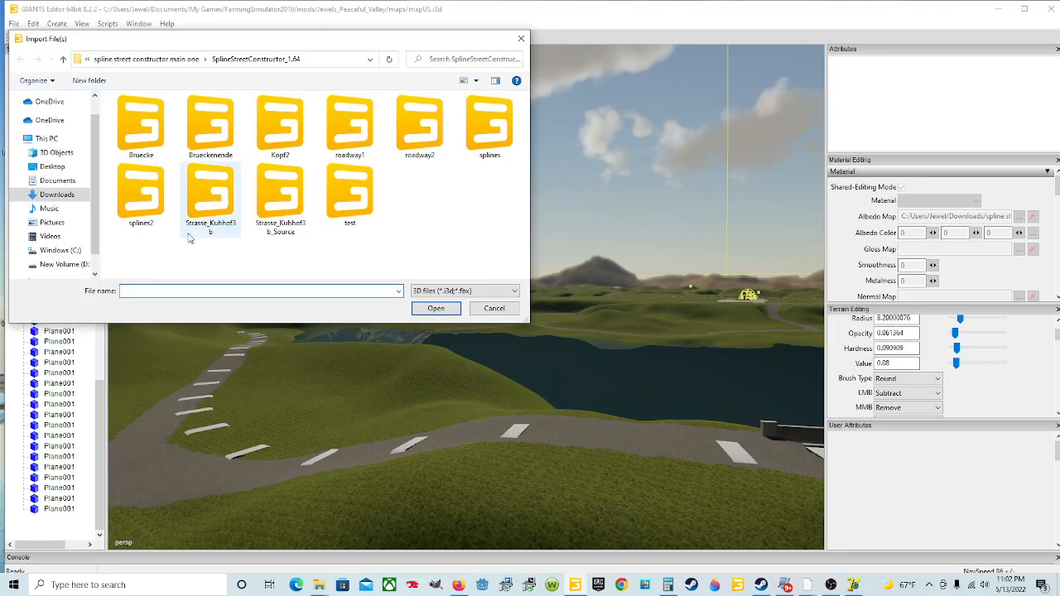
left_click(421, 132)
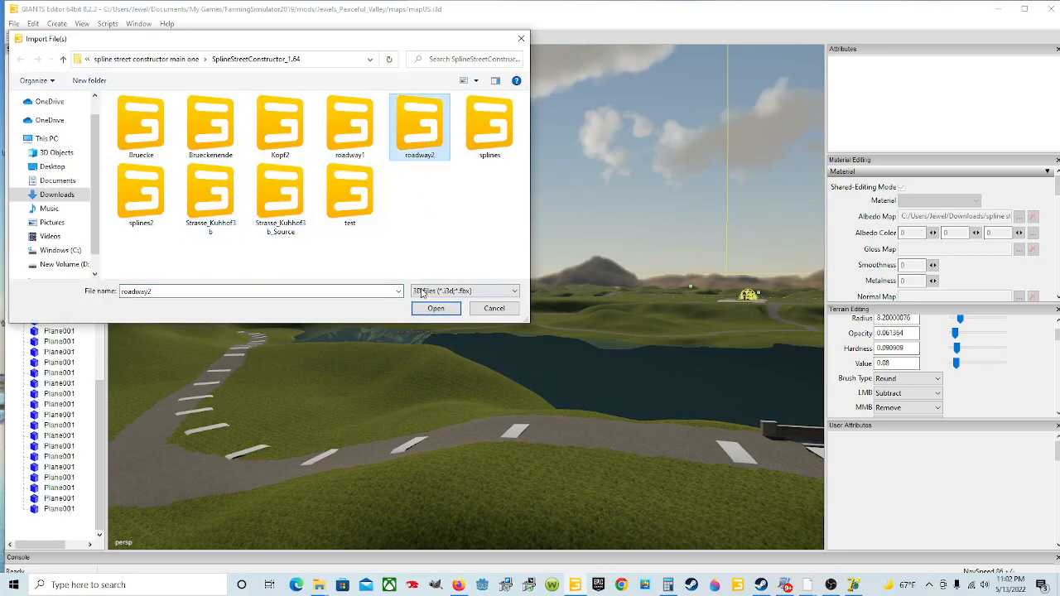
left_click(432, 308)
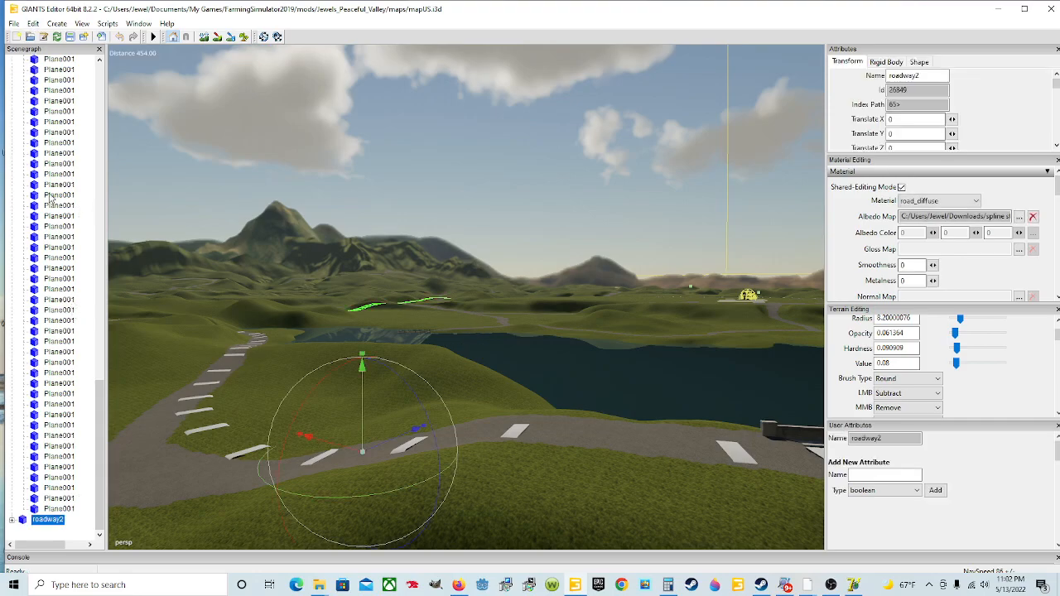
Move the imported roadway2 mesh from the scene root into the roadway2 group with the guide planes
left_click(34, 24)
left_click(49, 92)
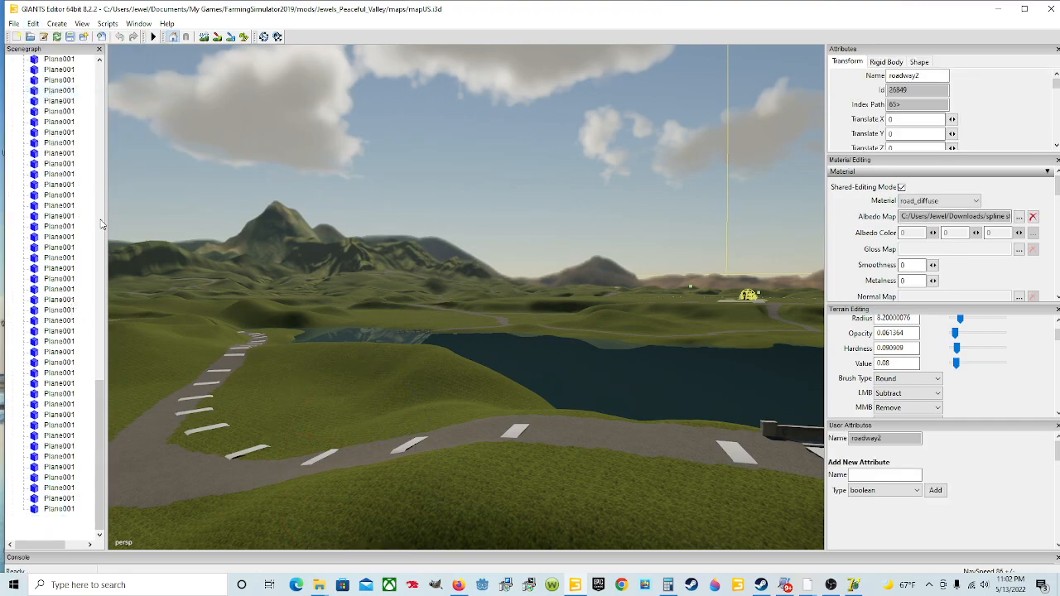
left_click(60, 113)
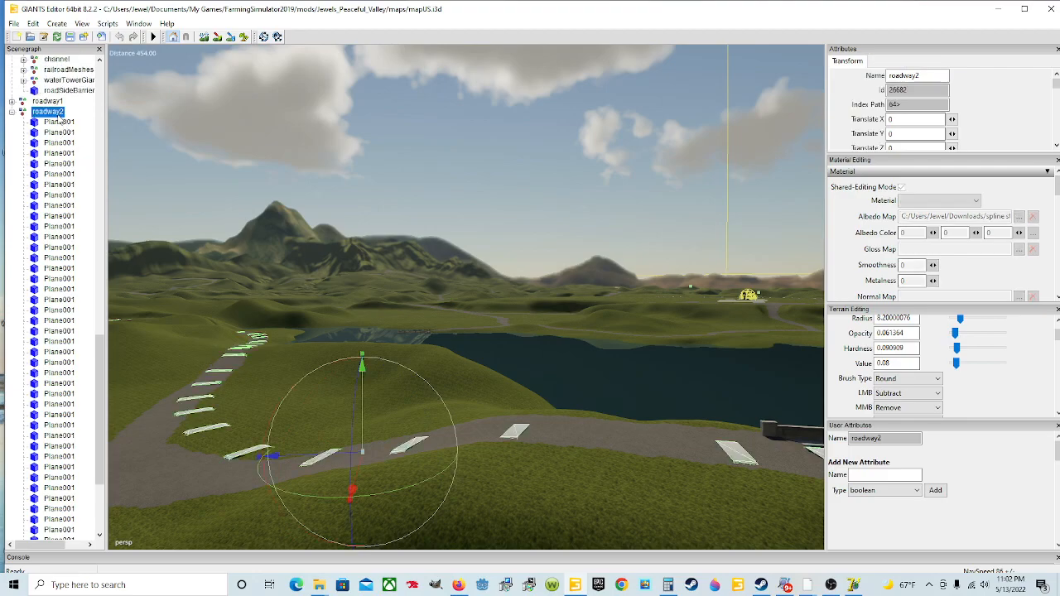
left_click(34, 24)
left_click(53, 118)
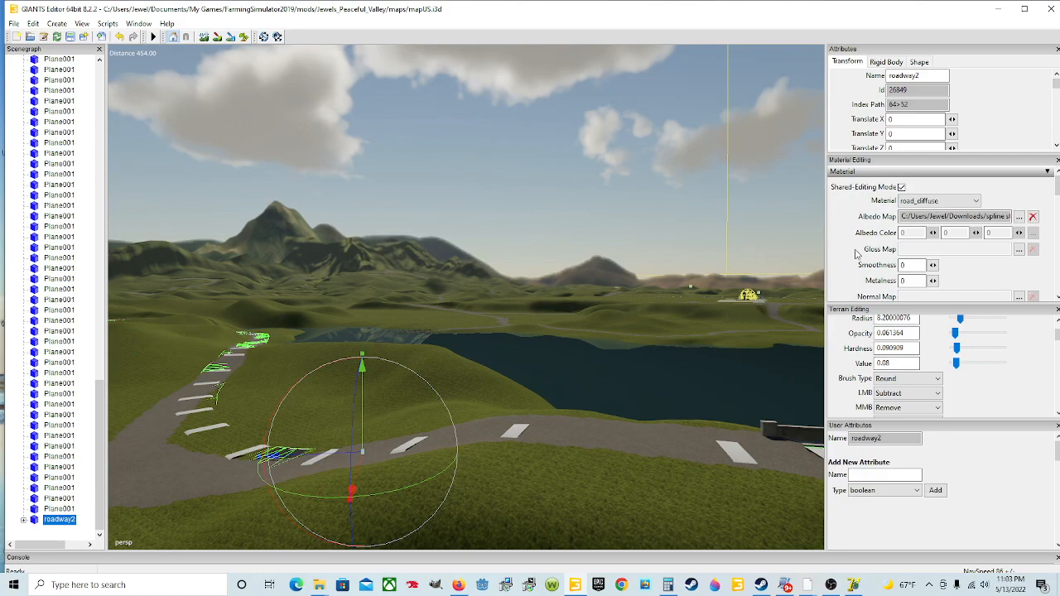
Raise the roadway2 mesh by setting its Y translation to 0.55
left_click(909, 134)
type("55")
key("Return")
Examine how the roadway2 mesh fits between the bridge's sidewalks and meets the ground at the bridge end
left_click_drag(577, 322, 667, 420, "alt")
left_click_drag(646, 342, 657, 380, "alt")
scroll(561, 382, "up", 5)
scroll(657, 379, "down", 3)
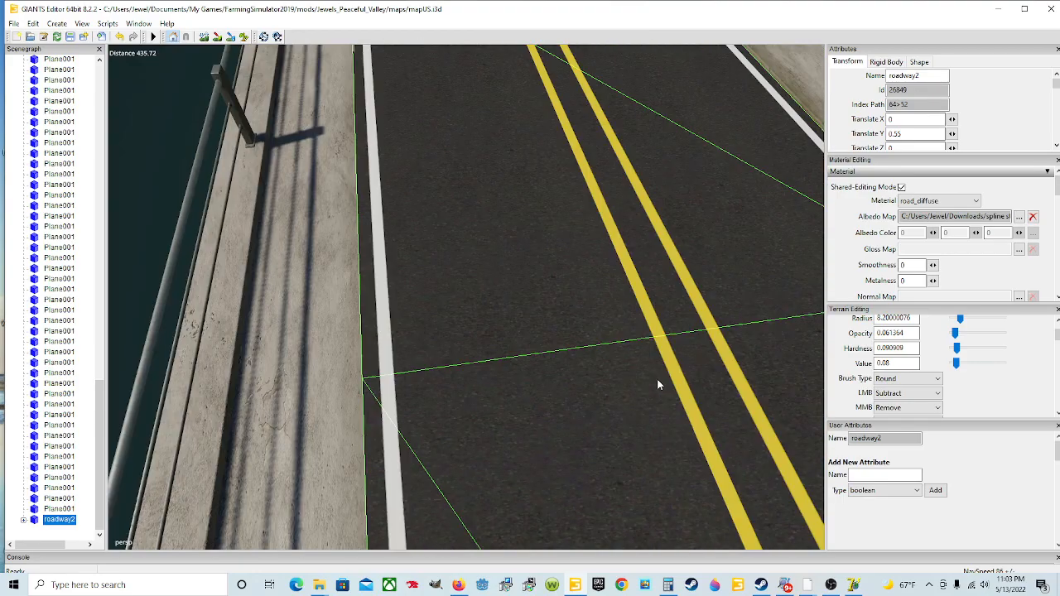
left_click_drag(540, 389, 450, 260, "alt")
scroll(696, 290, "up", 2)
scroll(508, 353, "up", 4)
scroll(570, 324, "up", 3)
scroll(513, 349, "down", 3)
scroll(513, 352, "down", 3)
scroll(392, 318, "up", 2)
scroll(534, 346, "down", 4)
scroll(569, 405, "up", 2)
scroll(488, 363, "down", 1)
scroll(487, 363, "down", 1)
scroll(491, 287, "down", 2)
scroll(477, 416, "up", 4)
scroll(502, 251, "up", 3)
scroll(502, 250, "down", 1)
scroll(490, 255, "up", 3)
left_click_drag(511, 272, 511, 307, "alt")
scroll(526, 312, "up", 2)
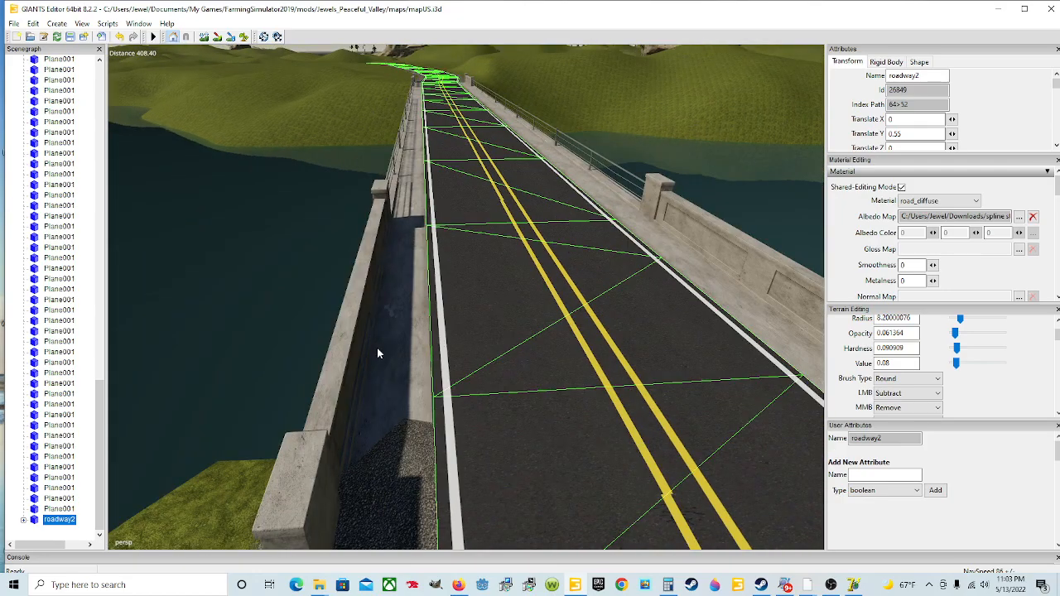
left_click_drag(428, 367, 452, 400, "alt")
scroll(453, 395, "down", 2)
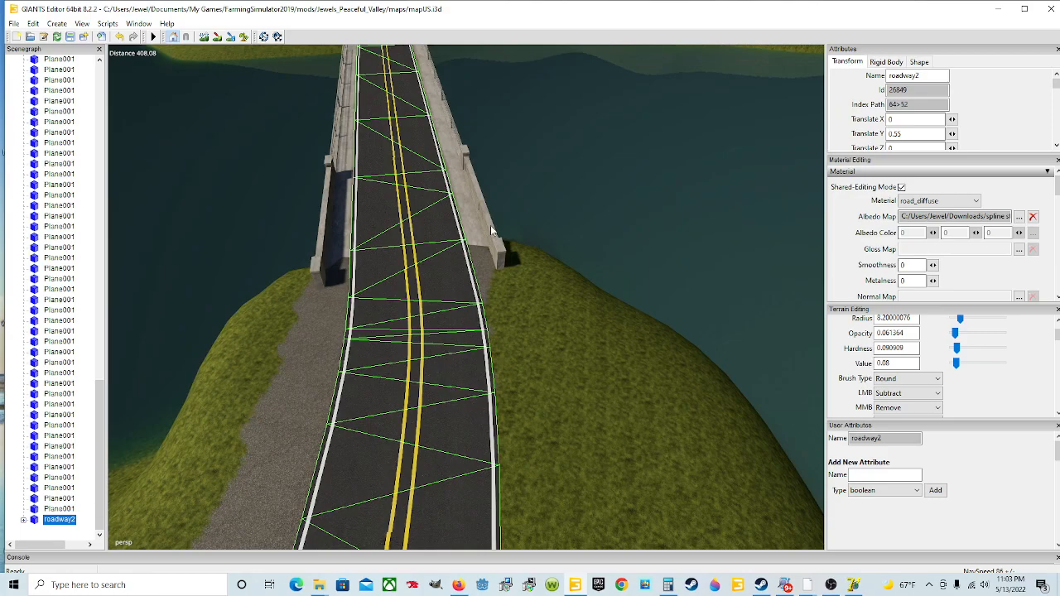
Try a Y scale of 1.7 on the streetBridge04R bridge, and undo the change
left_click(487, 232)
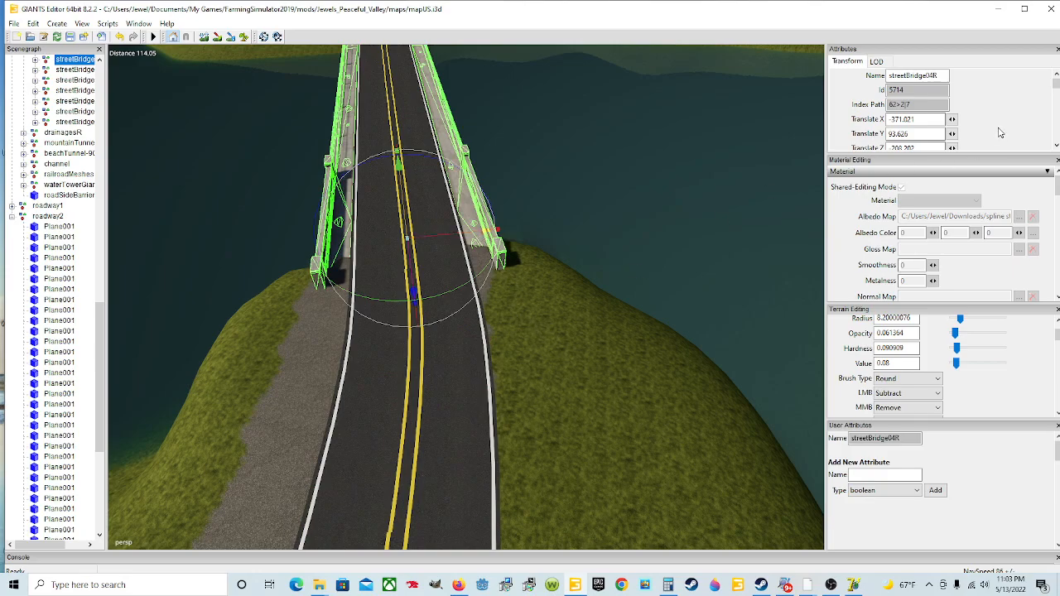
scroll(999, 133, "down", 2)
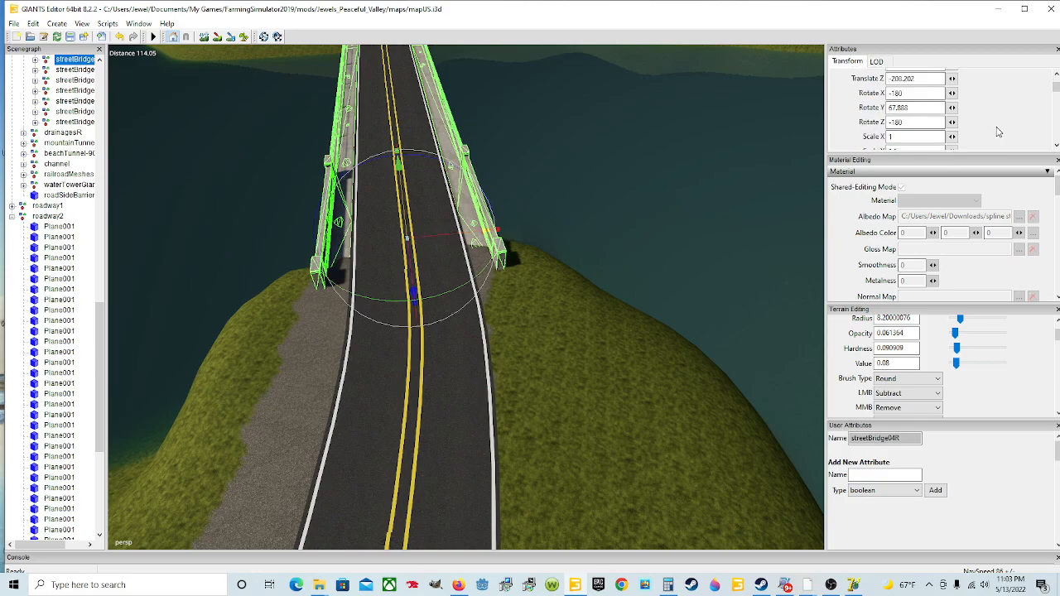
scroll(996, 132, "down", 1)
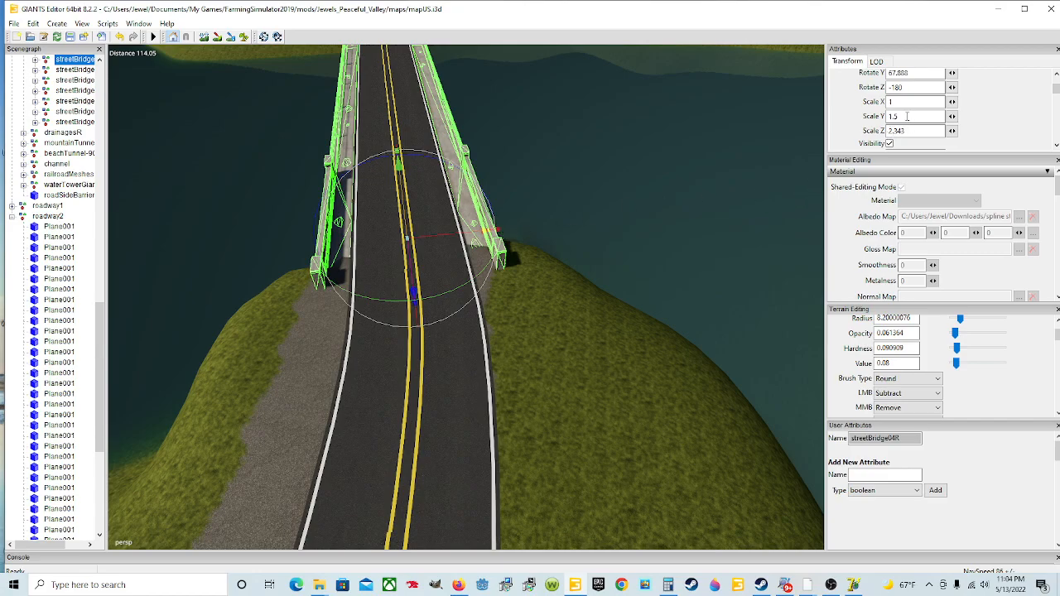
left_click_drag(899, 117, 882, 126)
type("1")
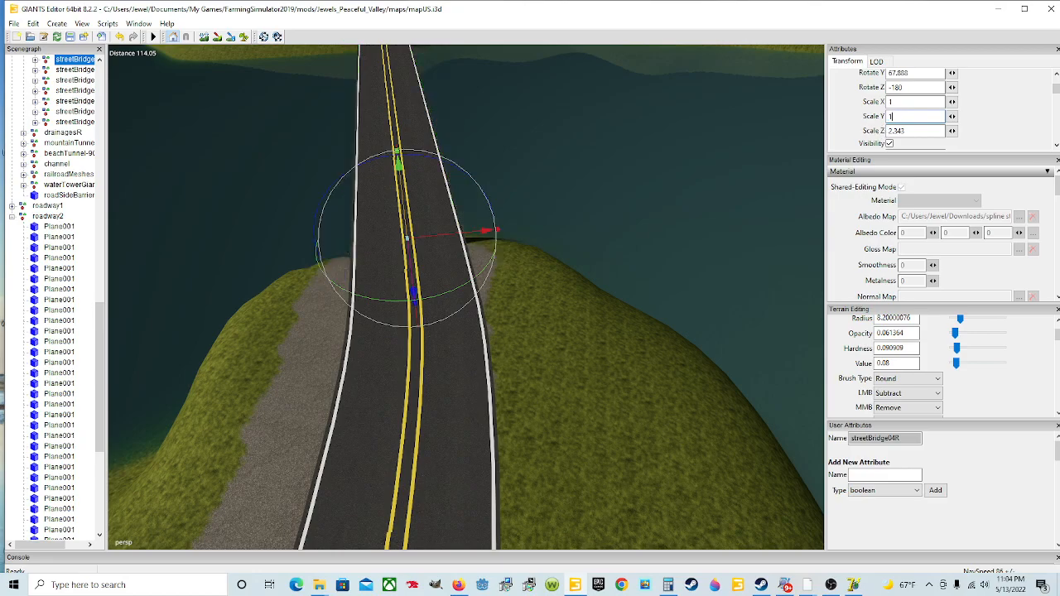
type(".7")
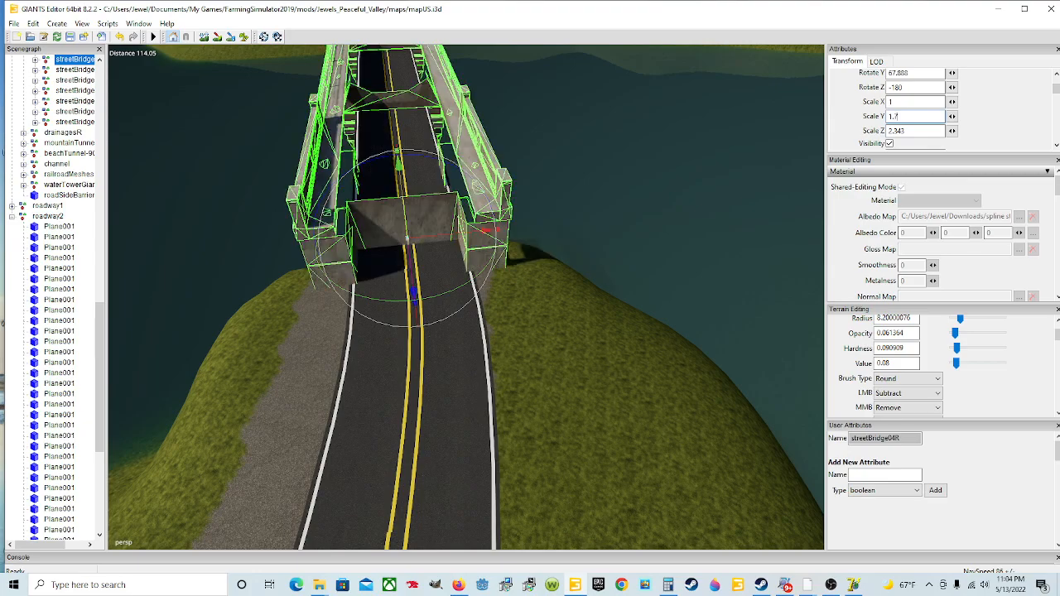
left_click(120, 37)
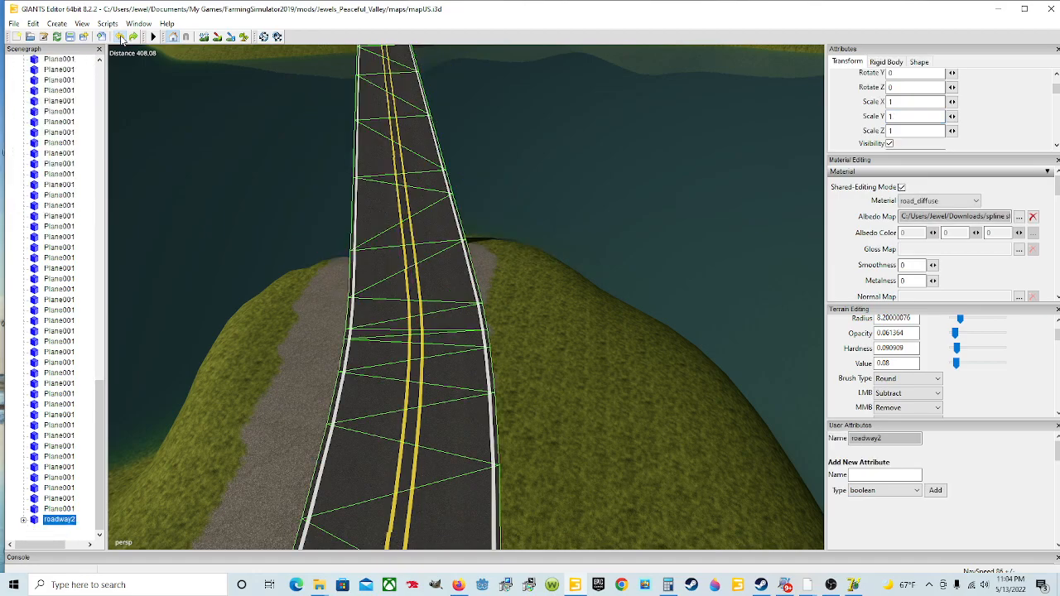
left_click(120, 37)
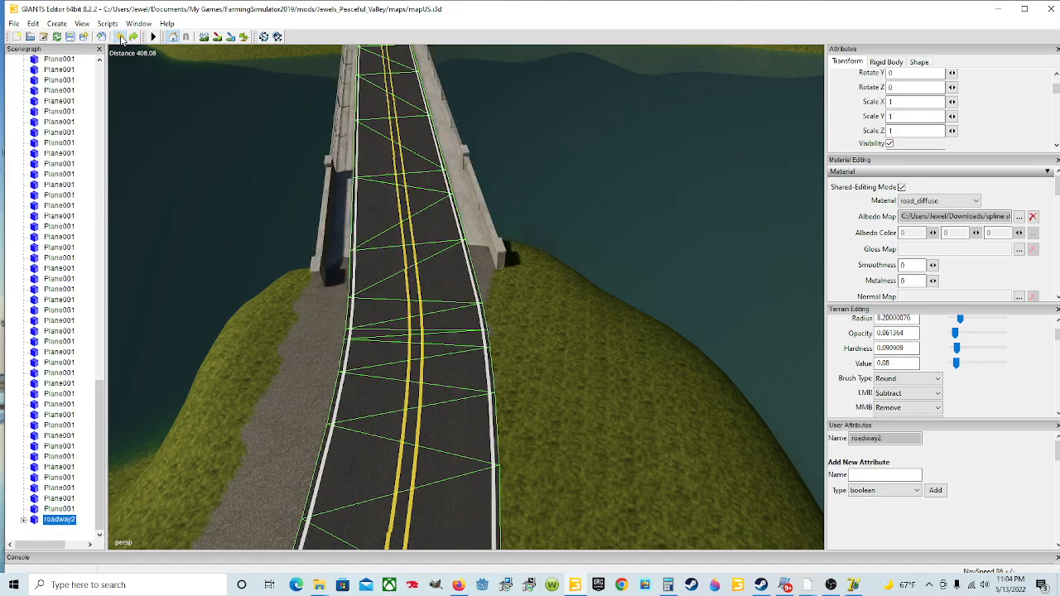
Try a Z scale of 2.3 on the streetBridge04R bridge, and undo the change
scroll(926, 126, "down", 1)
scroll(929, 114, "up", 1)
left_click(498, 240)
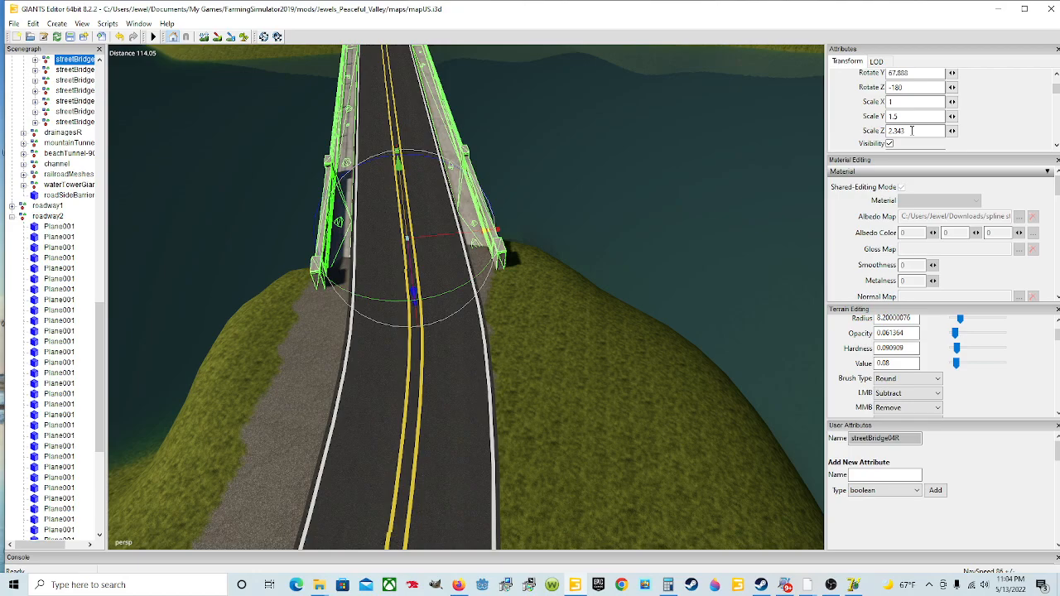
left_click_drag(912, 130, 894, 130)
type("2.3")
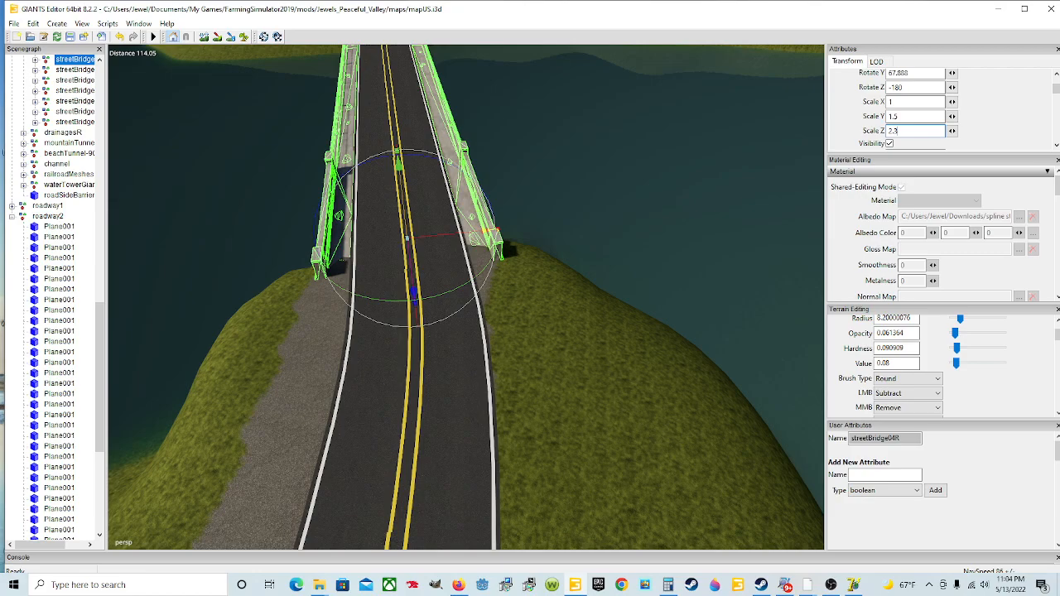
left_click(121, 39)
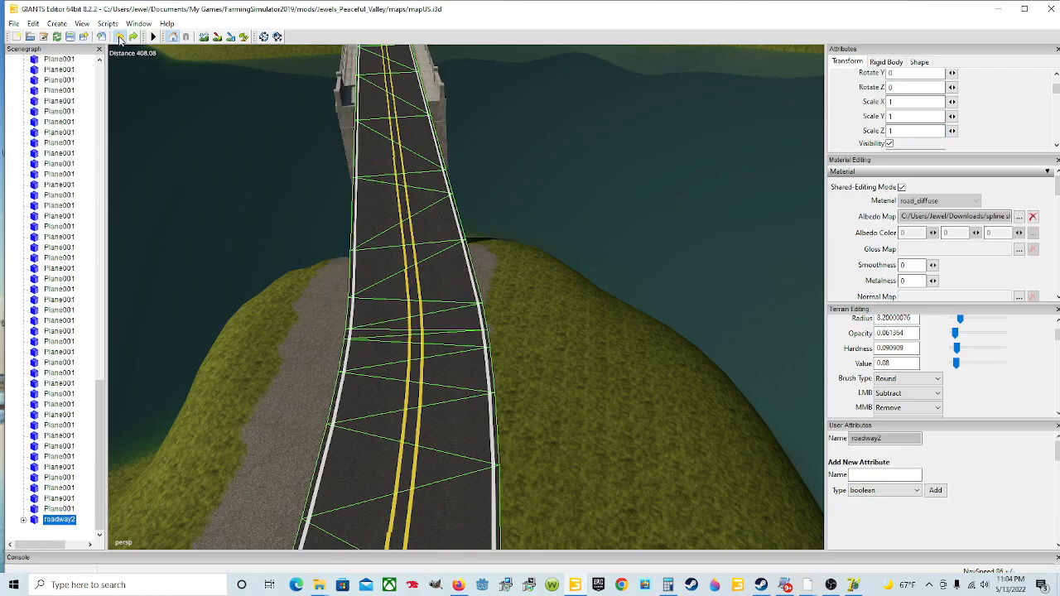
left_click(121, 38)
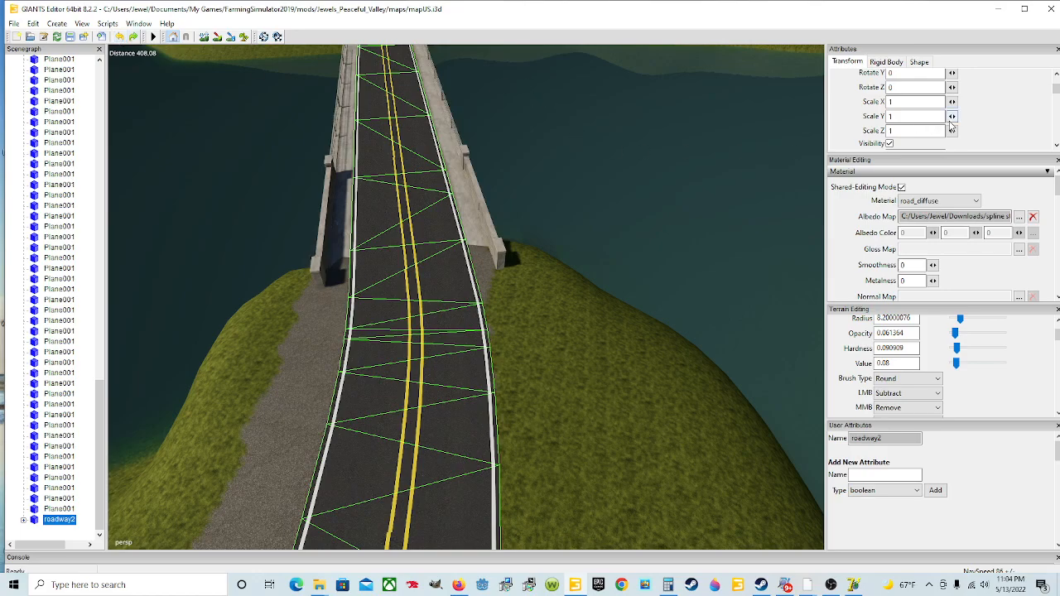
Narrow the streetBridge04R bridge by setting its X scale to 0.9
scroll(951, 124, "down", 1)
scroll(995, 120, "up", 2)
scroll(994, 119, "up", 2)
scroll(994, 119, "down", 3)
left_click(491, 217)
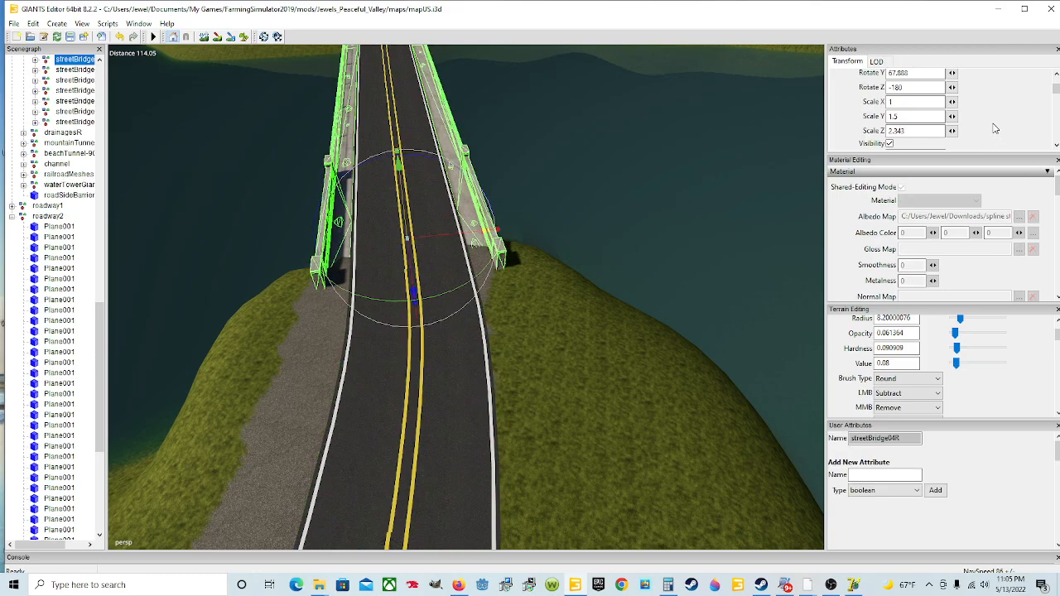
double_click(906, 102)
type("1")
key("BackSpace")
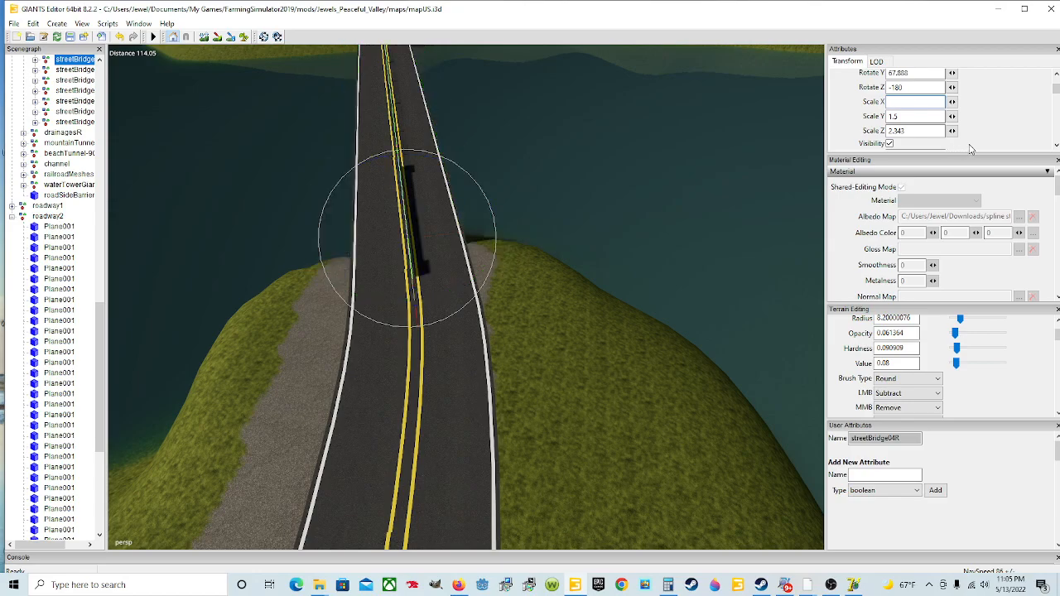
type("9")
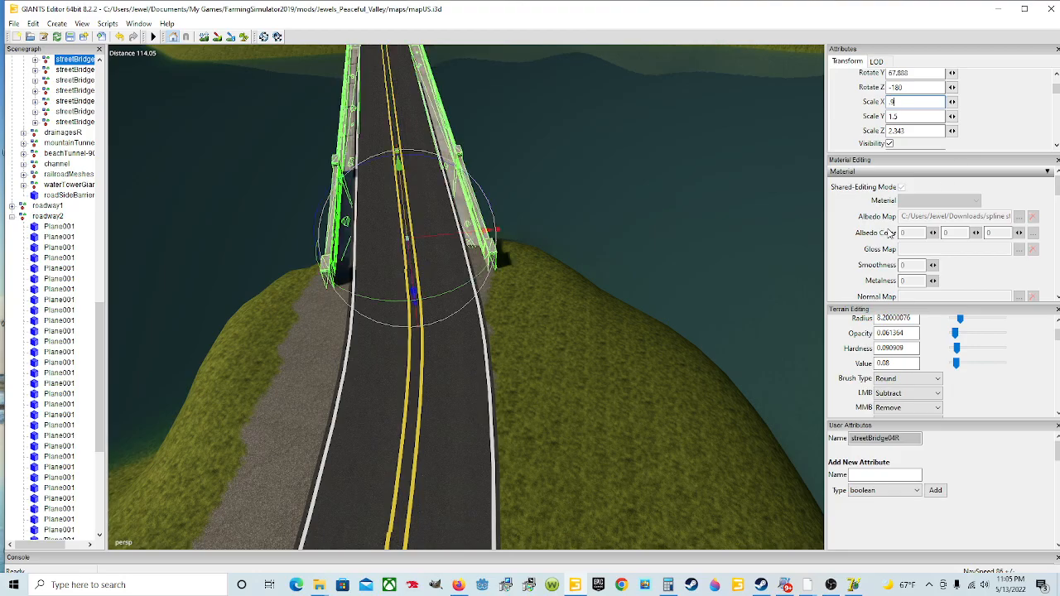
Examine how the bridge's sidewalks on both sides meet the road edges at the near end
left_click_drag(528, 361, 501, 335, "alt")
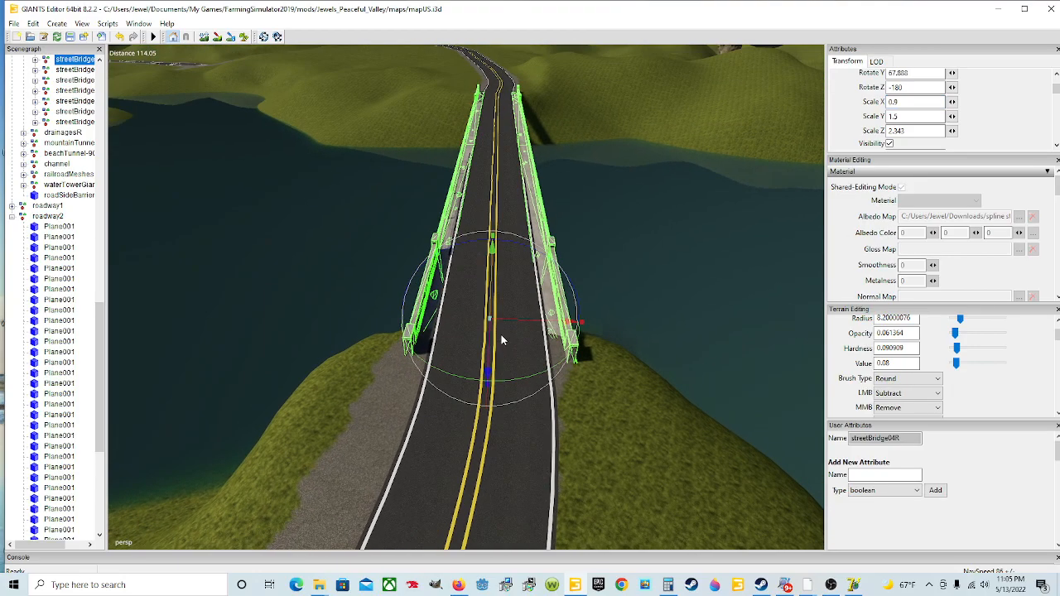
scroll(501, 335, "up", 5)
scroll(501, 339, "down", 5)
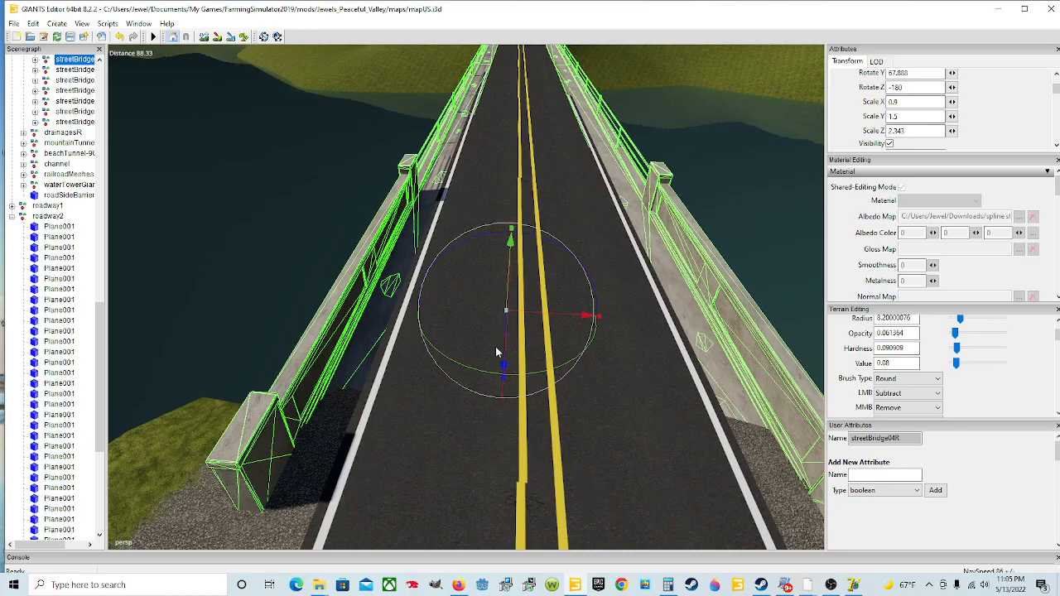
left_click_drag(501, 353, 586, 361, "alt")
scroll(612, 340, "up", 8)
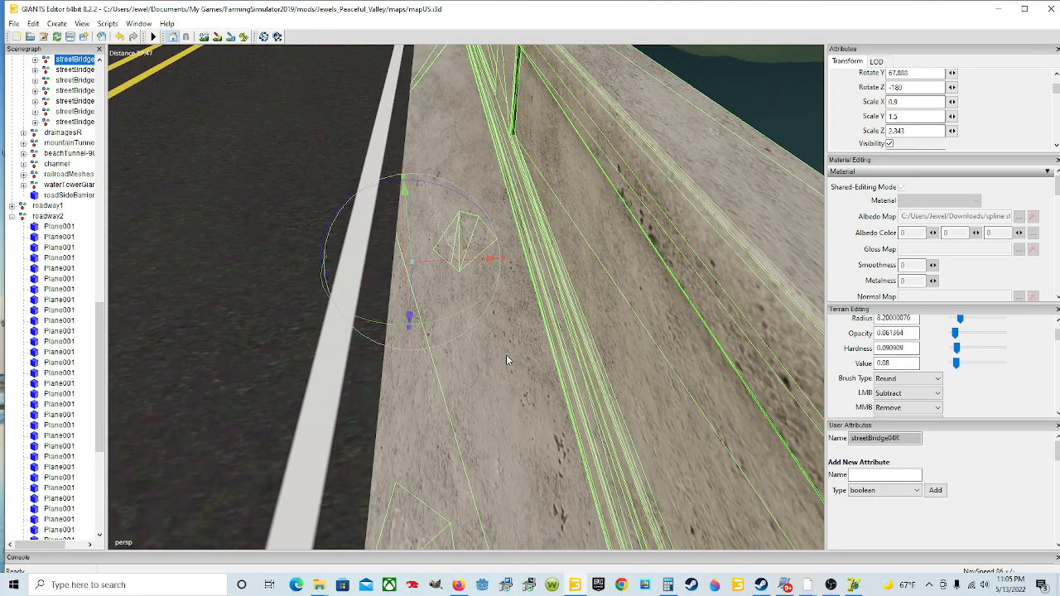
mouse_move(506, 350)
left_mouse_down("alt")
mouse_move(486, 283)
mouse_move(495, 324)
mouse_move(400, 288)
mouse_move(376, 315)
mouse_move(469, 340)
mouse_move(501, 364)
left_mouse_up("alt")
scroll(495, 325, "down", 4)
scroll(399, 288, "up", 3)
scroll(377, 313, "up", 4)
scroll(469, 338, "down", 4)
scroll(501, 365, "up", 4)
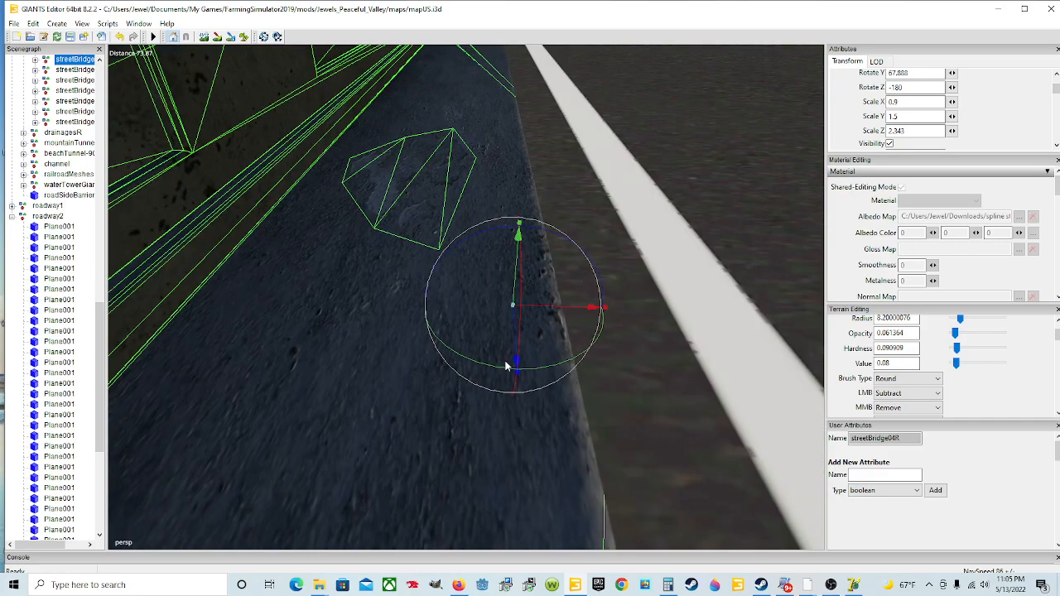
left_click_drag(572, 366, 512, 272, "alt")
scroll(624, 389, "up", 3)
scroll(554, 350, "down", 4)
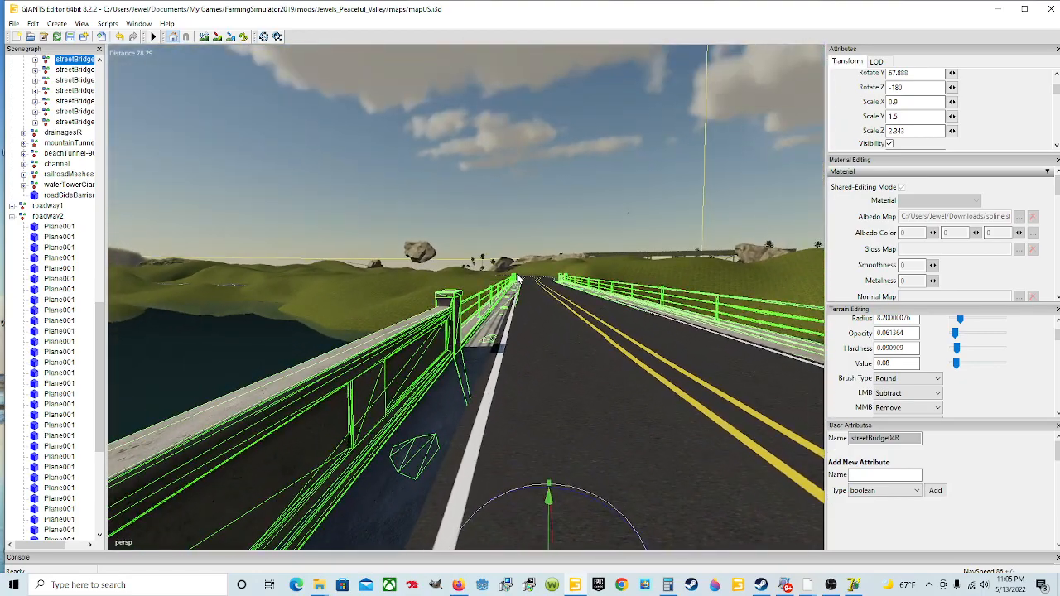
Compare the bridge's sidewalk edges with the road's white edge lines along the span to the far end
middle_click_drag(512, 272, 518, 277, "alt")
left_click_drag(517, 277, 501, 308, "alt")
scroll(539, 321, "up", 3)
scroll(501, 307, "down", 1)
middle_click_drag(501, 307, 505, 366, "alt")
left_click_drag(504, 366, 487, 330, "alt")
mouse_move(487, 331)
middle_mouse_down("alt")
mouse_move(497, 336)
mouse_move(497, 324)
middle_mouse_up("alt")
left_click_drag(496, 325, 534, 290, "alt")
scroll(504, 354, "up", 3)
middle_click_drag(533, 290, 526, 318, "alt")
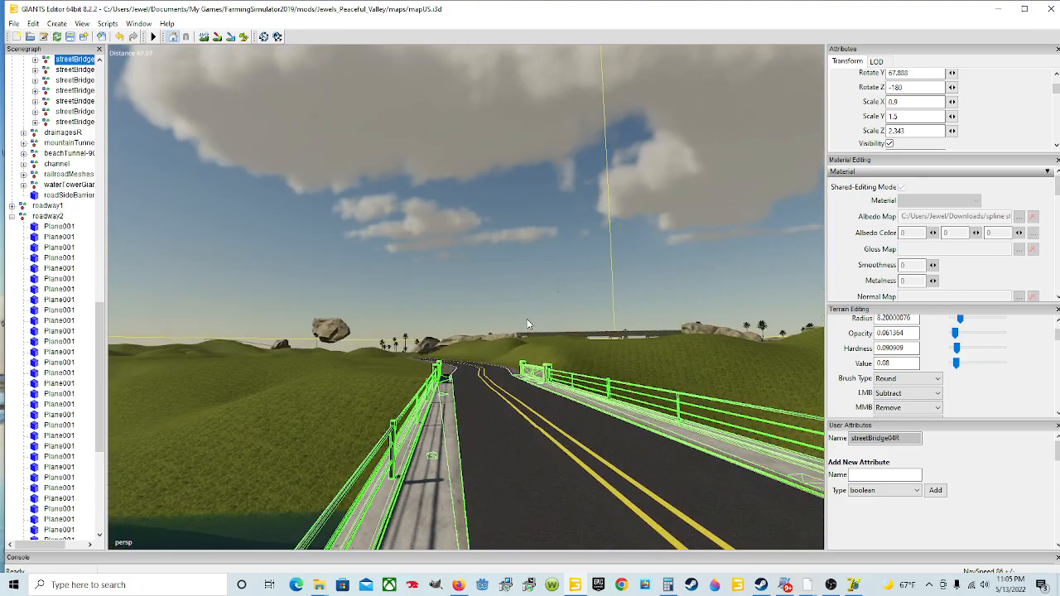
left_click_drag(526, 318, 505, 385, "alt")
left_click_drag(581, 391, 591, 414, "alt")
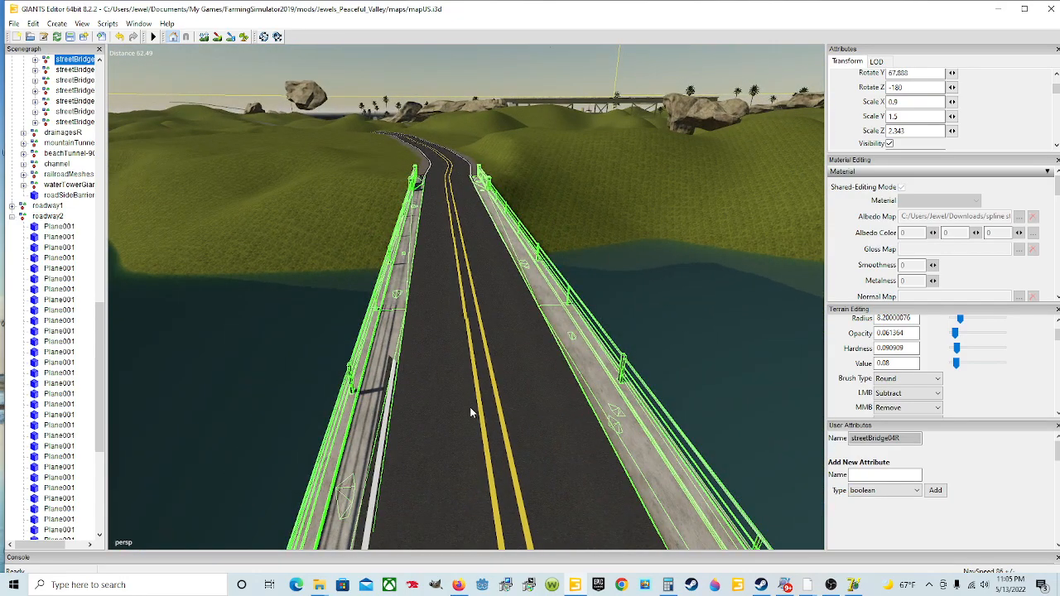
scroll(520, 410, "down", 3)
left_click_drag(506, 401, 514, 436, "alt")
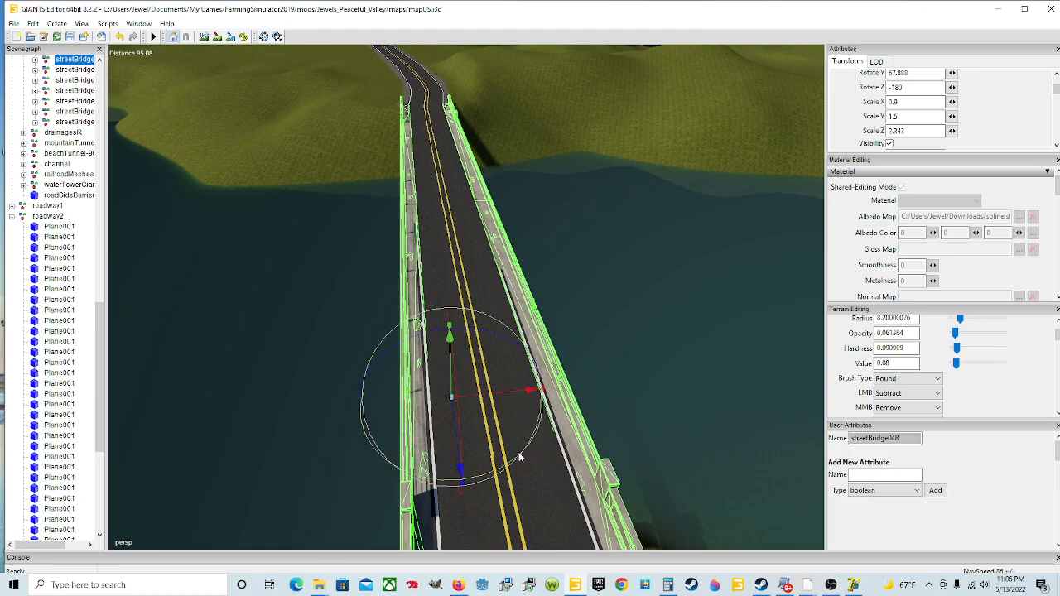
Set the streetBridge04R bridge's X scale to 0.99 and check the sidewalk edge against the white road line
left_click_drag(525, 450, 503, 460, "alt")
scroll(497, 379, "up", 3)
scroll(509, 453, "up", 4)
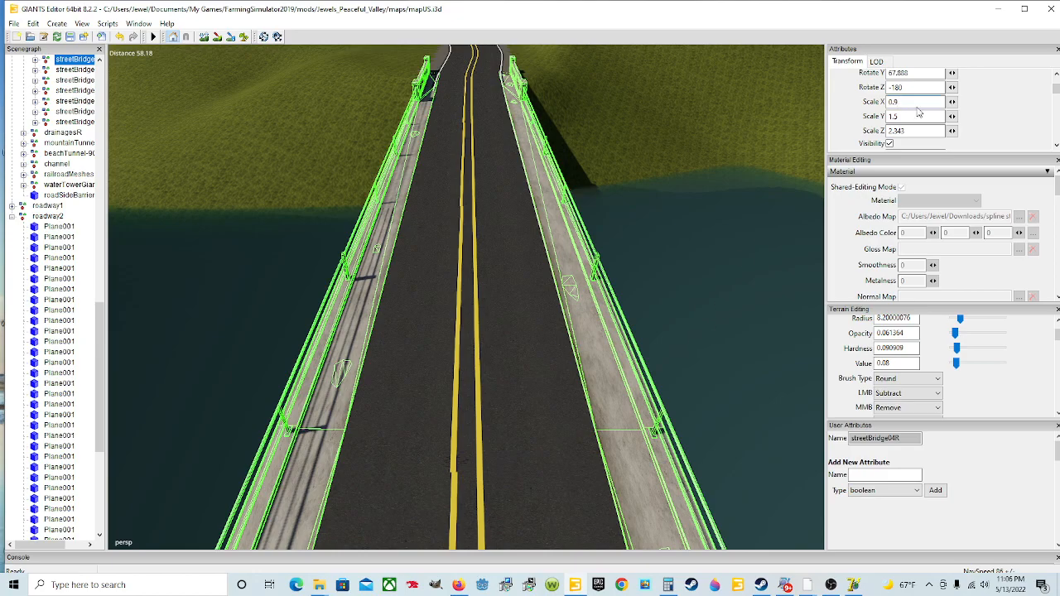
type("9")
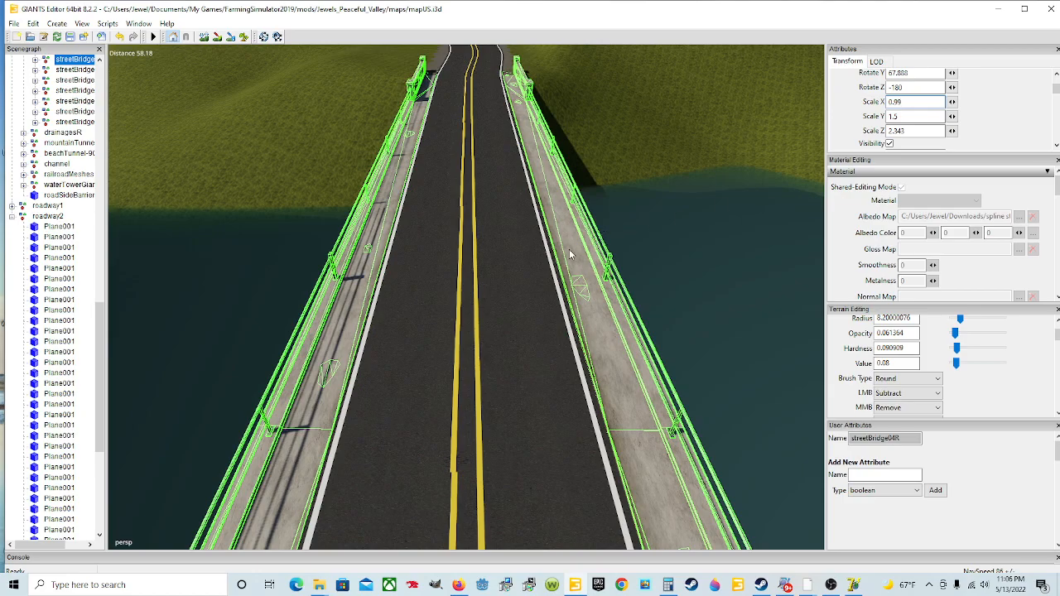
left_click_drag(568, 251, 484, 298, "alt")
scroll(608, 297, "up", 3)
scroll(511, 288, "down", 1)
scroll(477, 287, "down", 1)
scroll(538, 293, "down", 1)
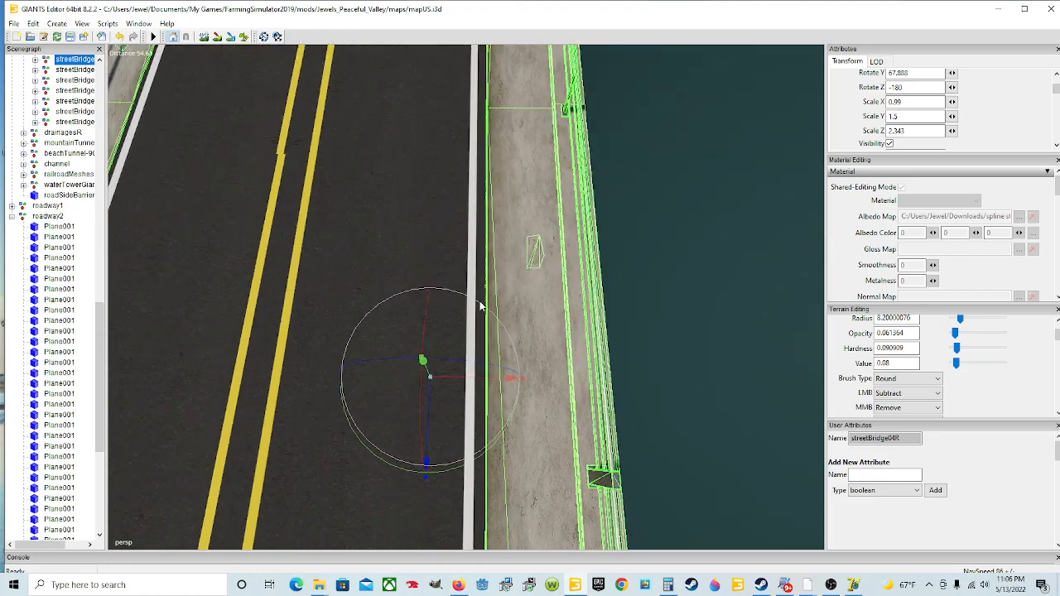
Examine how both sidewalk edges of the streetBridge04R bridge follow the road's white lines along the span to the far end
scroll(485, 298, "down", 6)
left_click_drag(651, 235, 354, 230, "alt")
scroll(353, 230, "up", 3)
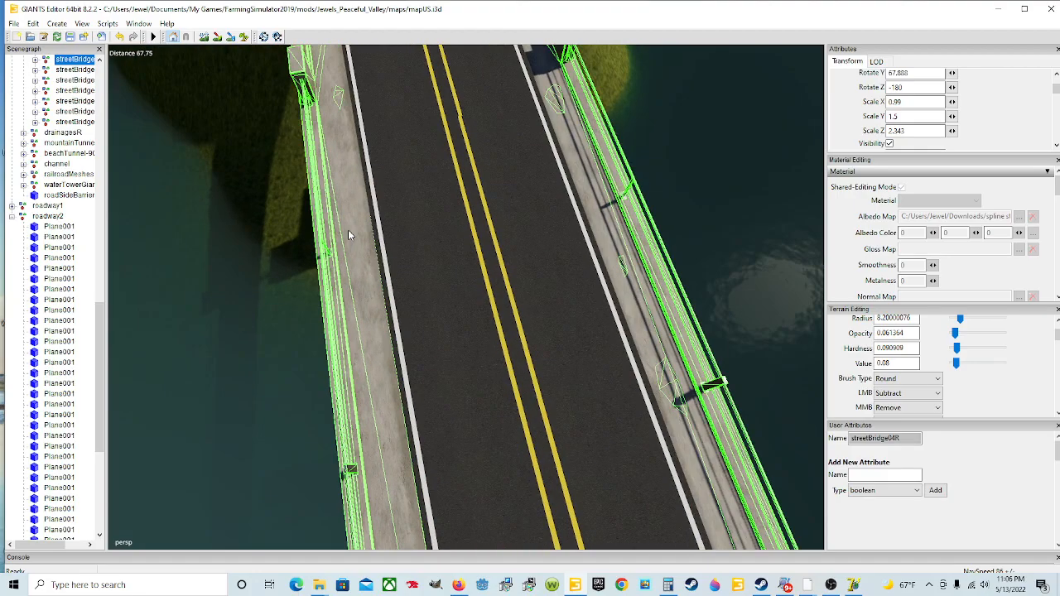
left_click_drag(419, 234, 591, 322, "alt")
scroll(387, 217, "up", 2)
scroll(627, 287, "up", 2)
right_click(621, 286)
scroll(588, 273, "up", 3)
scroll(550, 294, "down", 4)
scroll(475, 301, "up", 3)
scroll(513, 312, "down", 3)
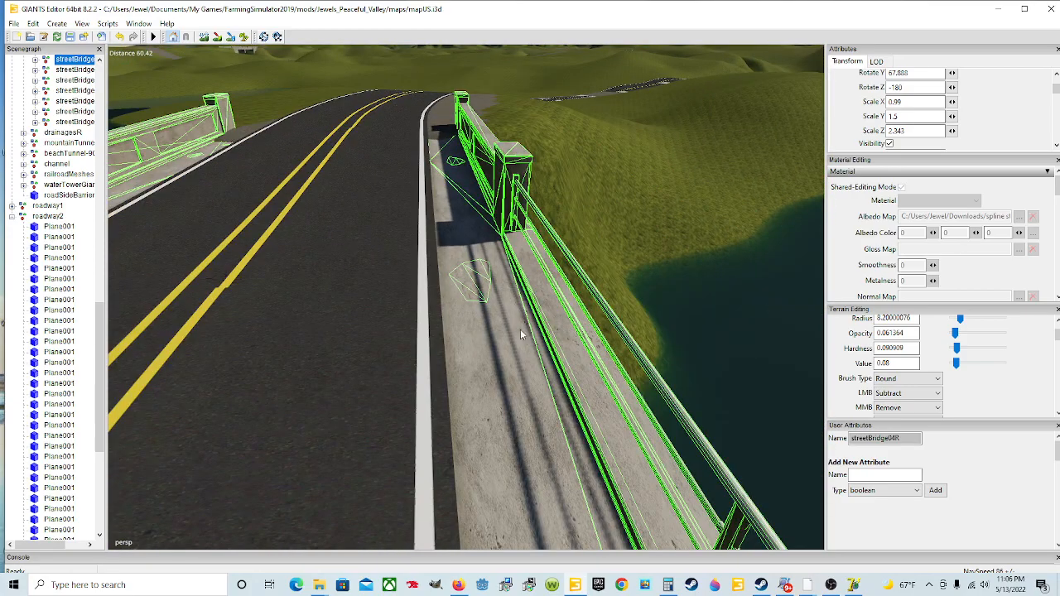
Inspect the gap between the sidewalk edges and the road at both ends of the bridge
left_click_drag(521, 334, 840, 403, "alt")
left_click_drag(599, 438, 622, 399, "alt")
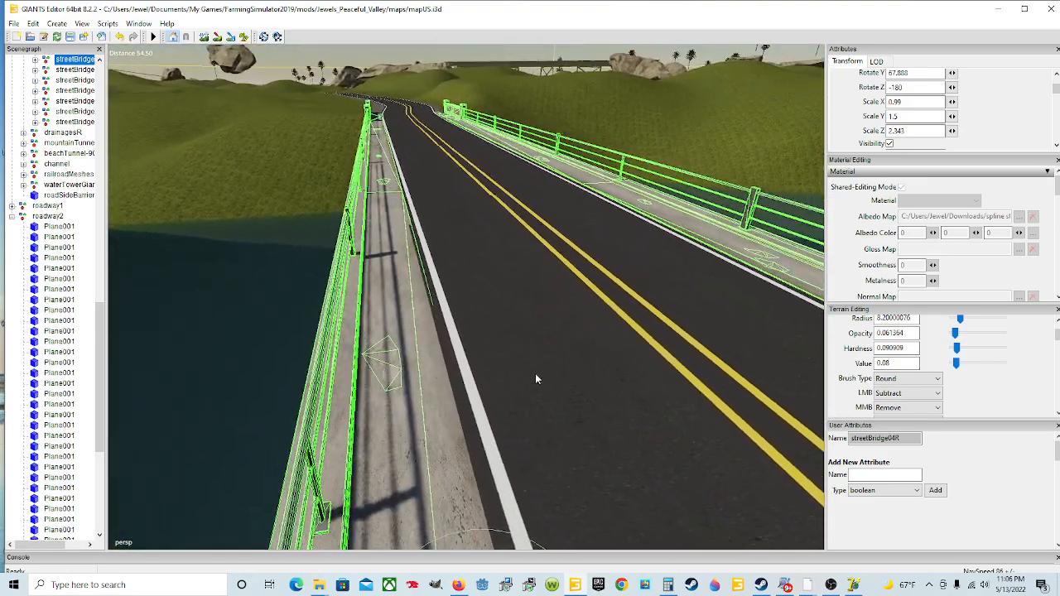
left_click_drag(535, 374, 513, 335, "alt")
scroll(513, 336, "up", 3)
left_click_drag(534, 380, 510, 432, "alt")
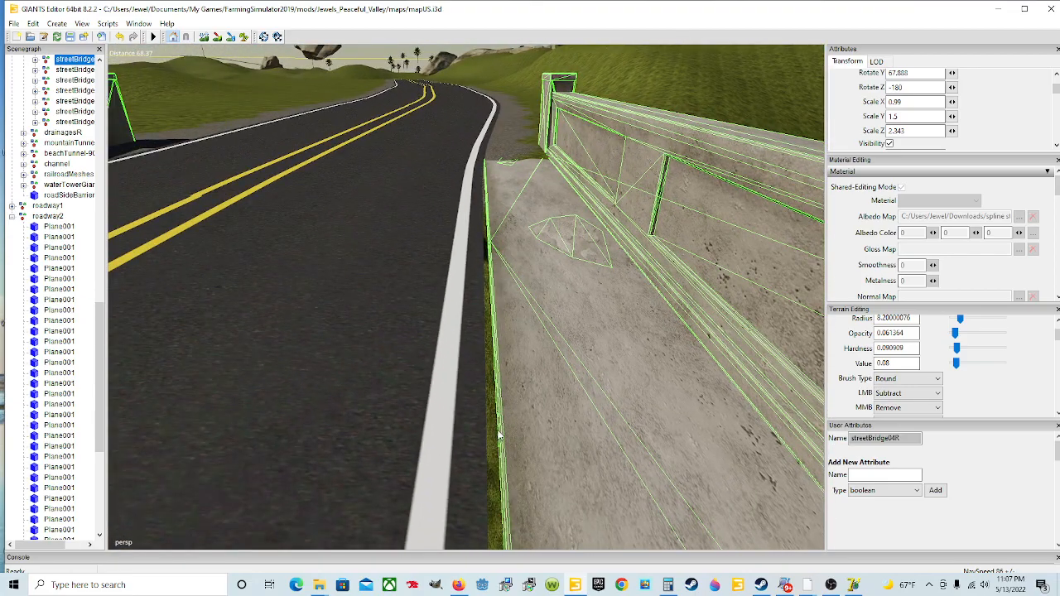
scroll(540, 429, "down", 2)
left_click_drag(529, 429, 538, 453, "alt")
scroll(425, 389, "up", 2)
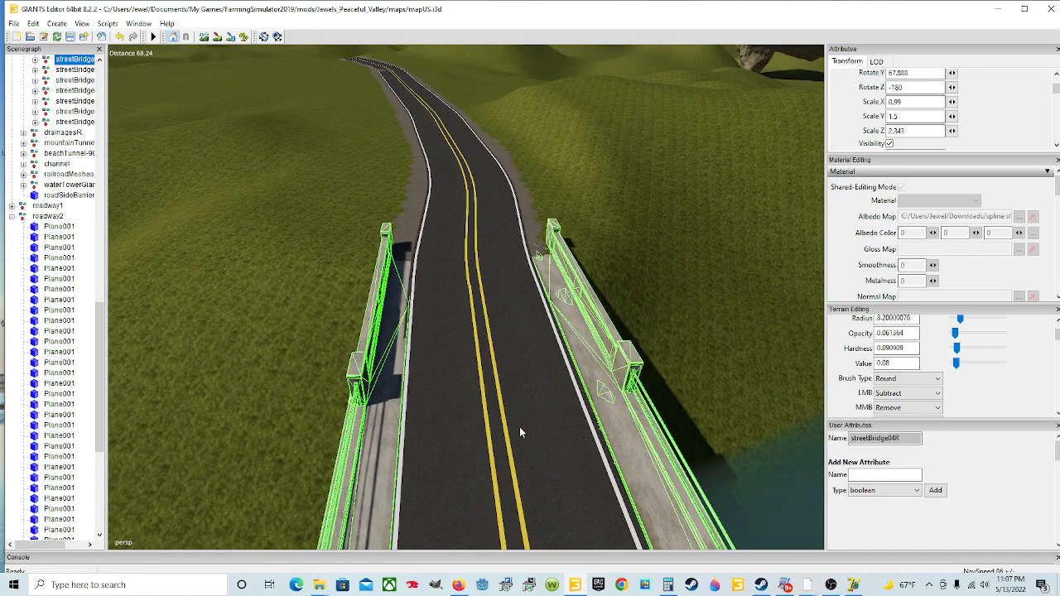
Rotate the streetBridge04R bridge slightly about its vertical axis to a Y rotation of 67.589
scroll(520, 427, "down", 5)
left_click_drag(512, 428, 513, 456, "alt")
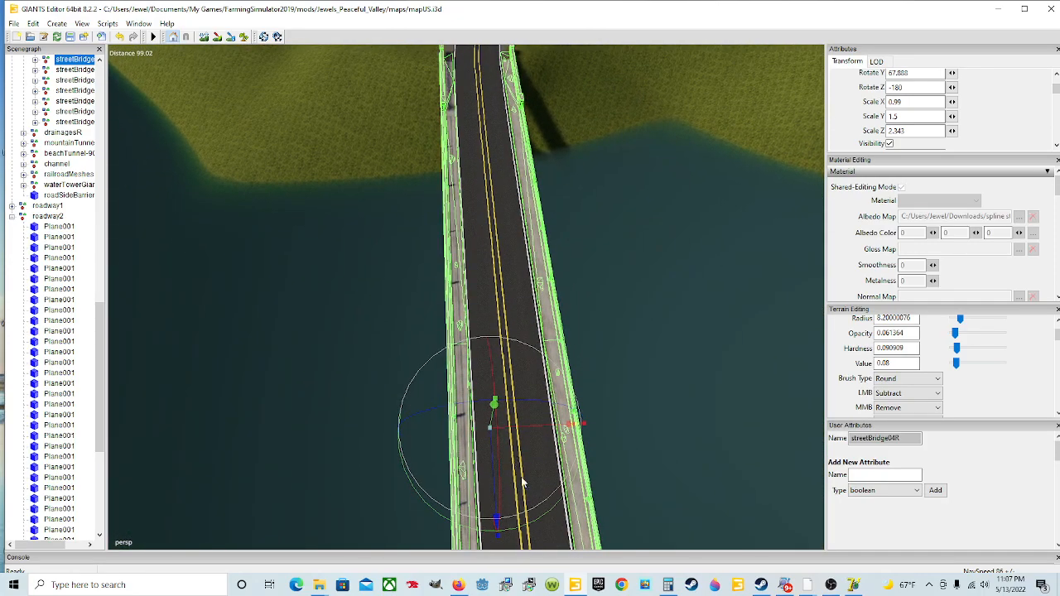
left_click_drag(547, 513, 428, 464)
Check the sidewalk edges against the road's white lines at the bridge ends after the rotation
scroll(532, 437, "up", 1)
scroll(514, 442, "up", 1)
scroll(444, 465, "up", 1)
scroll(444, 466, "up", 1)
scroll(428, 464, "up", 2)
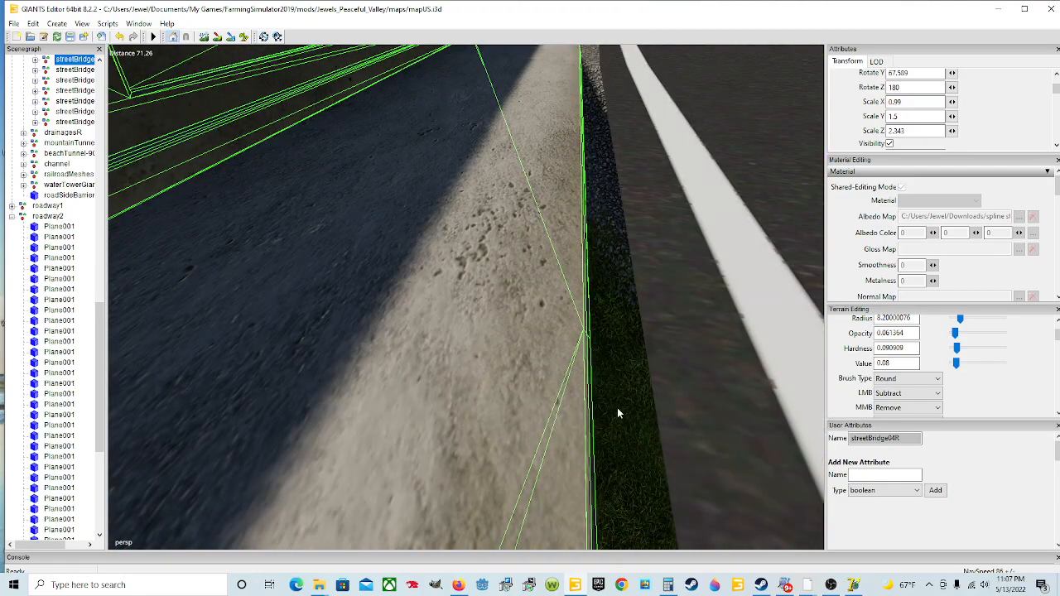
left_click_drag(614, 406, 627, 404, "alt")
scroll(628, 405, "down", 2)
left_click_drag(520, 443, 485, 489, "alt")
scroll(628, 401, "up", 2)
scroll(414, 484, "up", 2)
scroll(506, 487, "down", 2)
scroll(487, 490, "down", 3)
scroll(487, 489, "down", 8)
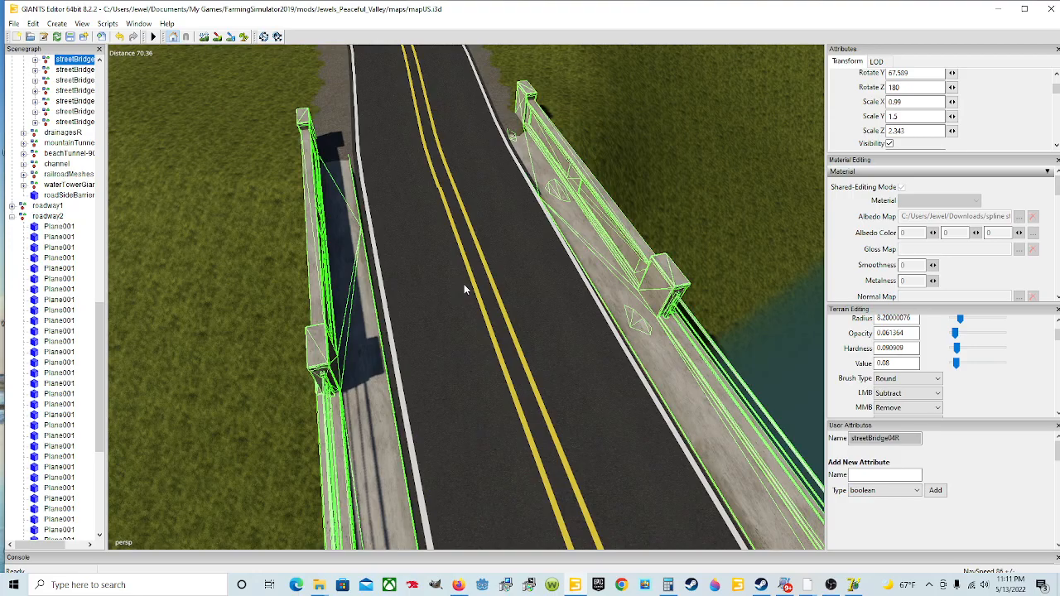
Realign the streetBridge04R bridge with the road by rotating it to a Y rotation of 67.837
scroll(463, 284, "down", 4)
left_click_drag(434, 312, 778, 315, "alt")
scroll(695, 319, "up", 7)
left_click_drag(681, 322, 463, 372, "alt")
scroll(410, 344, "down", 8)
scroll(460, 371, "up", 3)
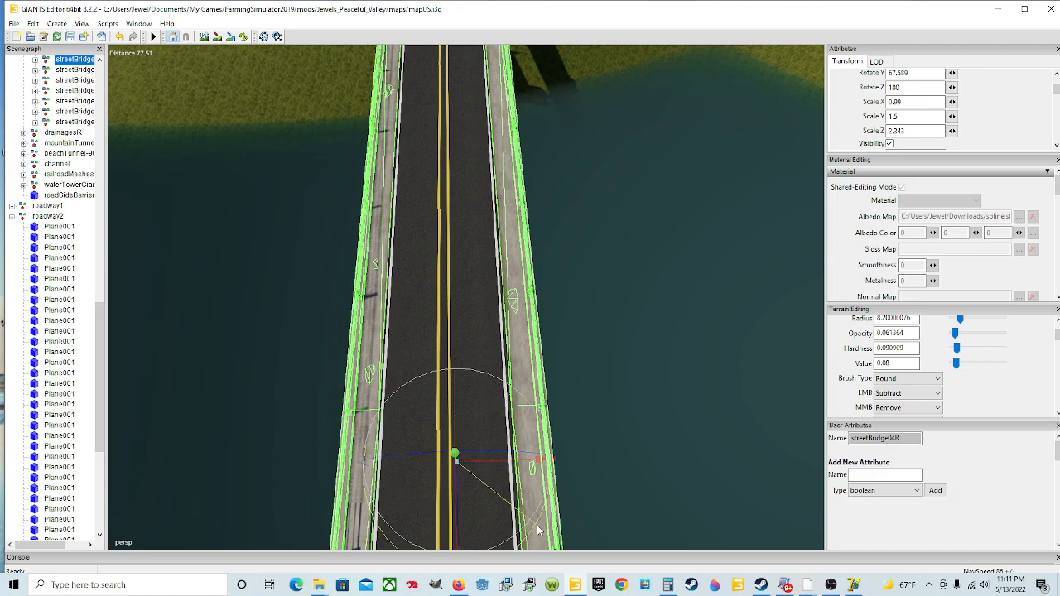
left_click_drag(538, 526, 505, 515)
left_click_drag(509, 468, 448, 492)
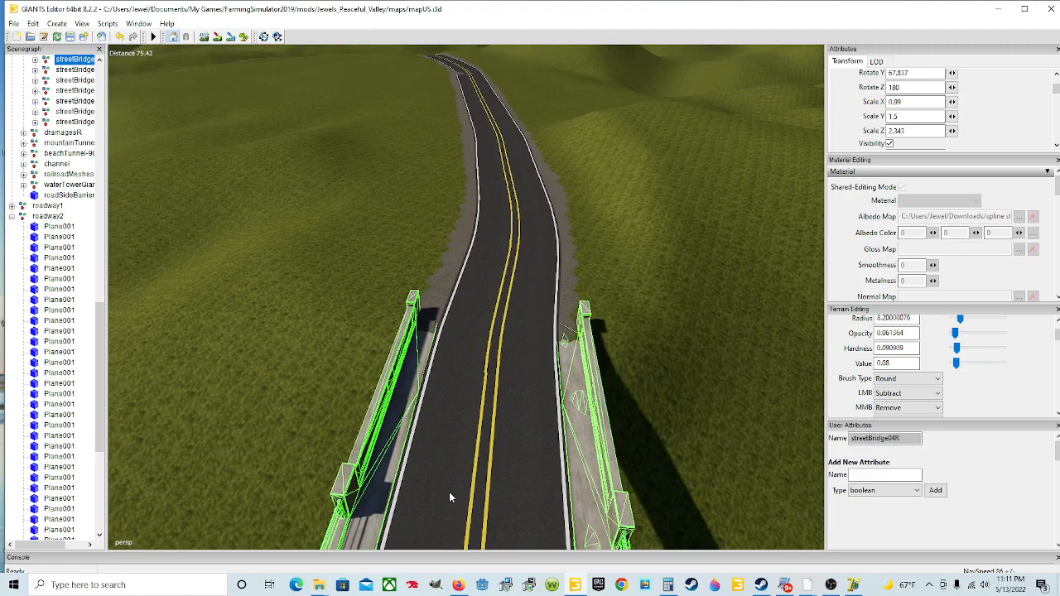
Examine up close how the realigned bridge's sidewalk edge meets the road's white line along the span
scroll(449, 492, "up", 4)
left_click_drag(601, 430, 180, 441, "alt")
scroll(510, 481, "up", 3)
scroll(358, 479, "up", 3)
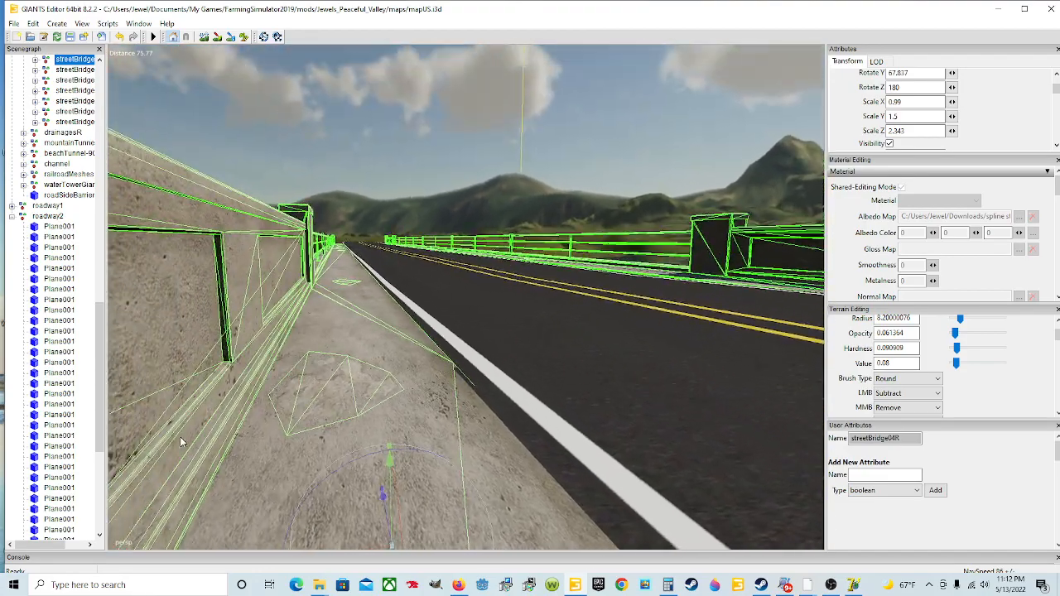
mouse_move(356, 412)
left_mouse_down("alt")
mouse_move(347, 383)
mouse_move(330, 396)
mouse_move(349, 400)
left_mouse_up("alt")
scroll(347, 383, "up", 1)
scroll(330, 396, "up", 1)
left_click_drag(468, 383, 476, 439, "alt")
scroll(454, 378, "up", 4)
scroll(441, 414, "up", 1)
scroll(441, 413, "up", 3)
scroll(414, 412, "up", 2)
scroll(476, 439, "up", 2)
Inspect the end wall and sidewalk edge of the bridge where the road surface meets the gravel
left_click_drag(431, 410, 553, 406, "alt")
scroll(424, 431, "up", 1)
scroll(422, 425, "up", 2)
scroll(429, 350, "up", 3)
scroll(409, 377, "up", 5)
scroll(502, 392, "up", 3)
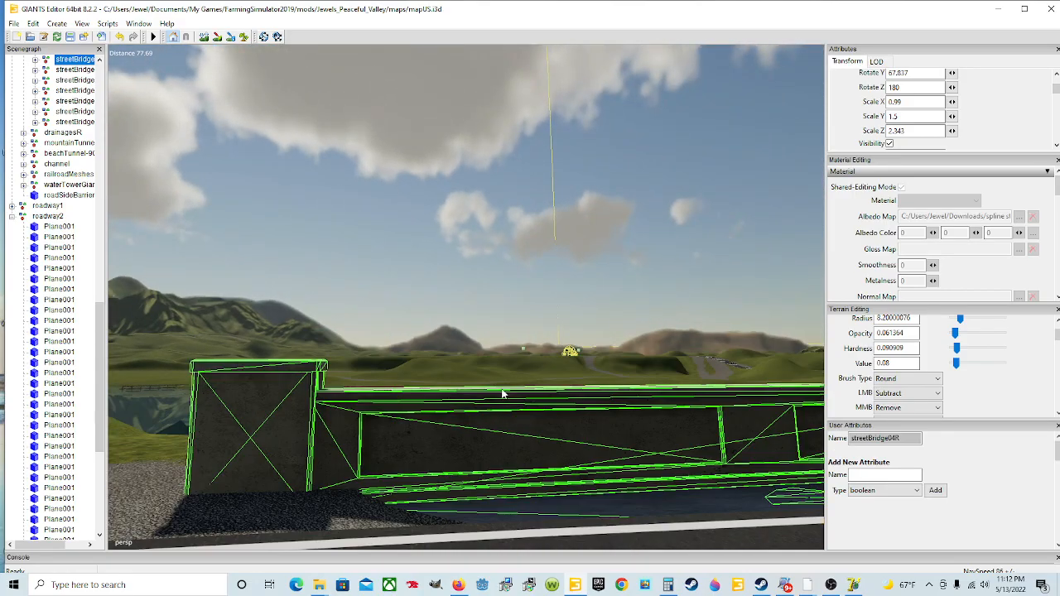
left_click_drag(419, 400, 534, 400, "alt")
scroll(555, 413, "up", 3)
scroll(561, 411, "up", 3)
scroll(544, 425, "down", 3)
scroll(544, 430, "down", 3)
scroll(515, 422, "down", 5)
scroll(514, 416, "up", 5)
scroll(534, 400, "up", 3)
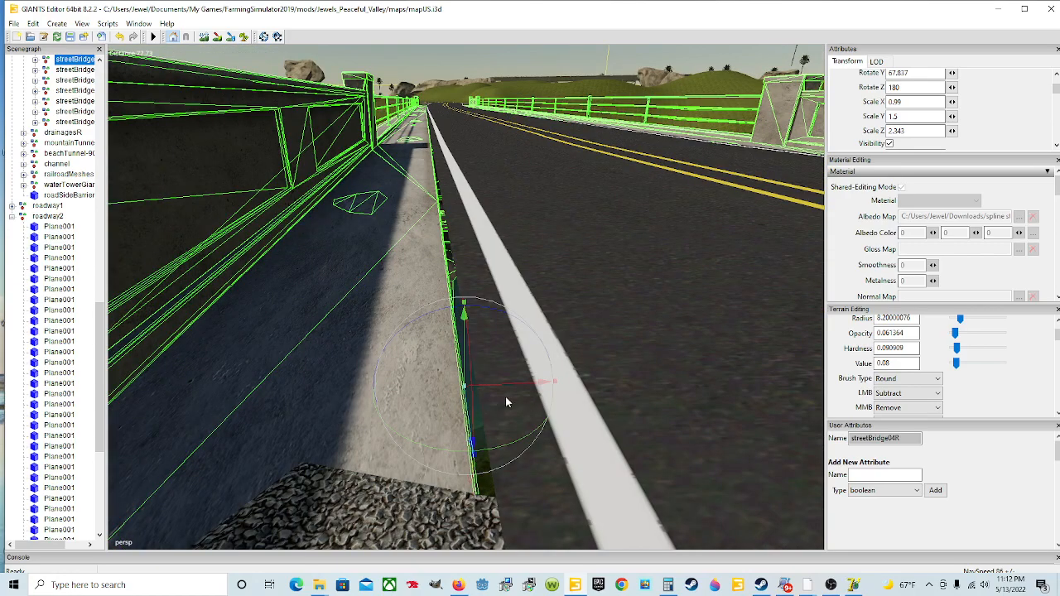
Compare both sidewalk edges with the white road lines at the bridge entrance, from close up and from above
left_click_drag(477, 429, 406, 448, "alt")
scroll(481, 453, "down", 5)
scroll(398, 429, "up", 5)
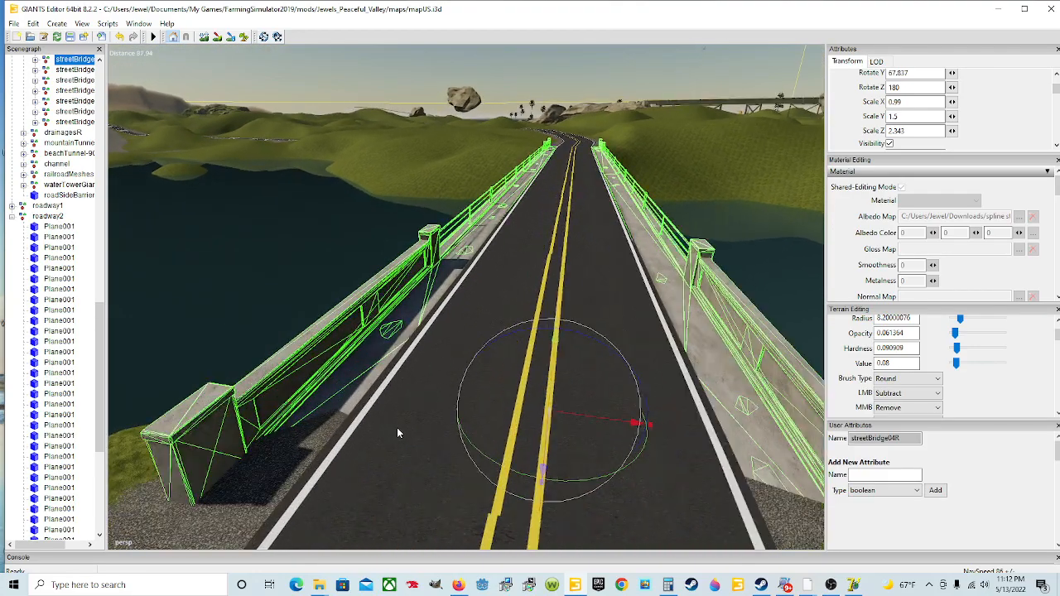
scroll(428, 434, "down", 3)
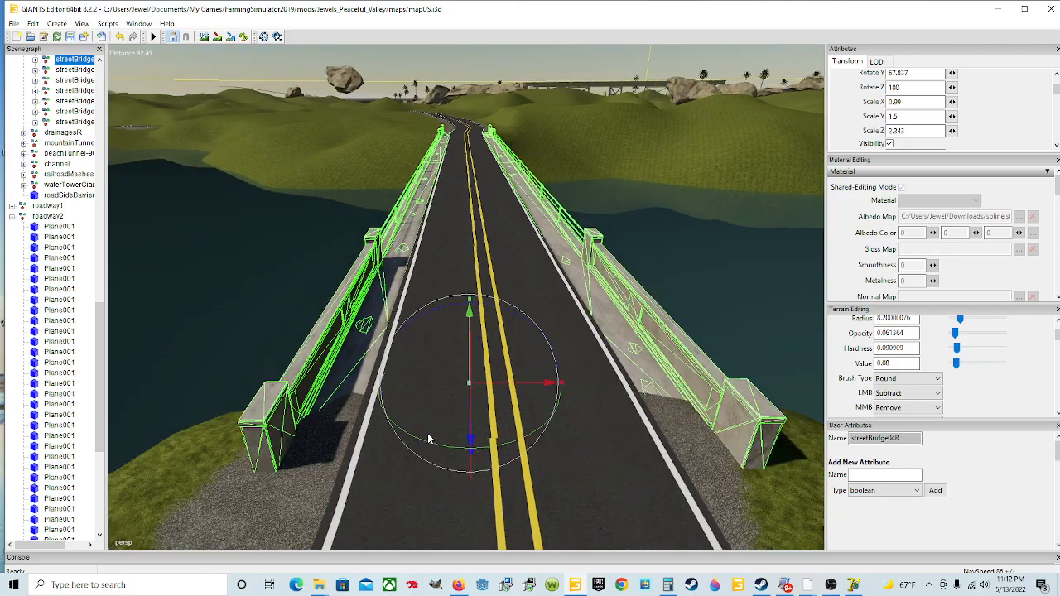
scroll(395, 435, "up", 5)
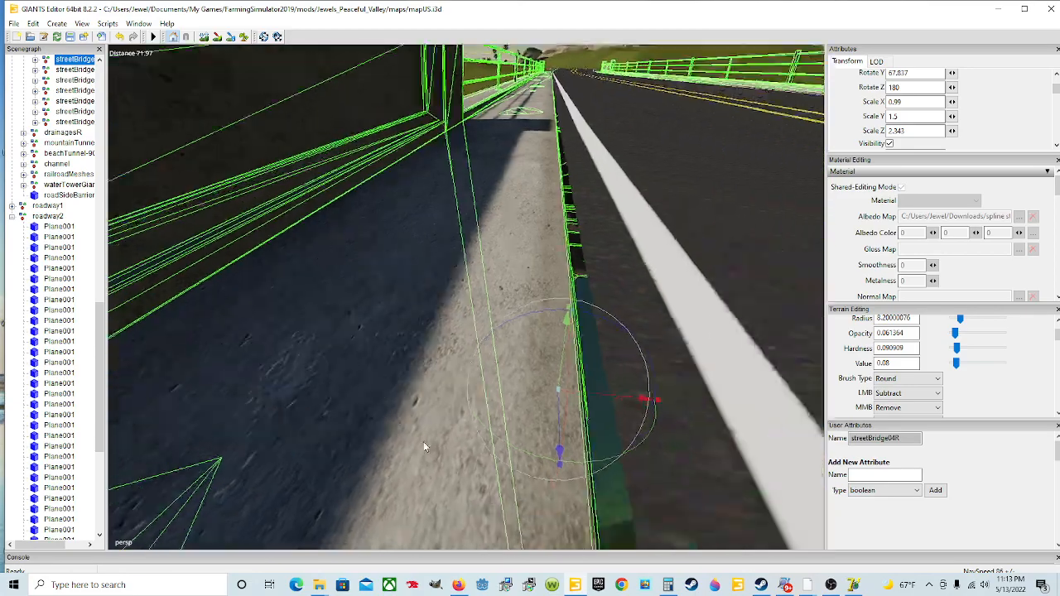
scroll(423, 447, "down", 2)
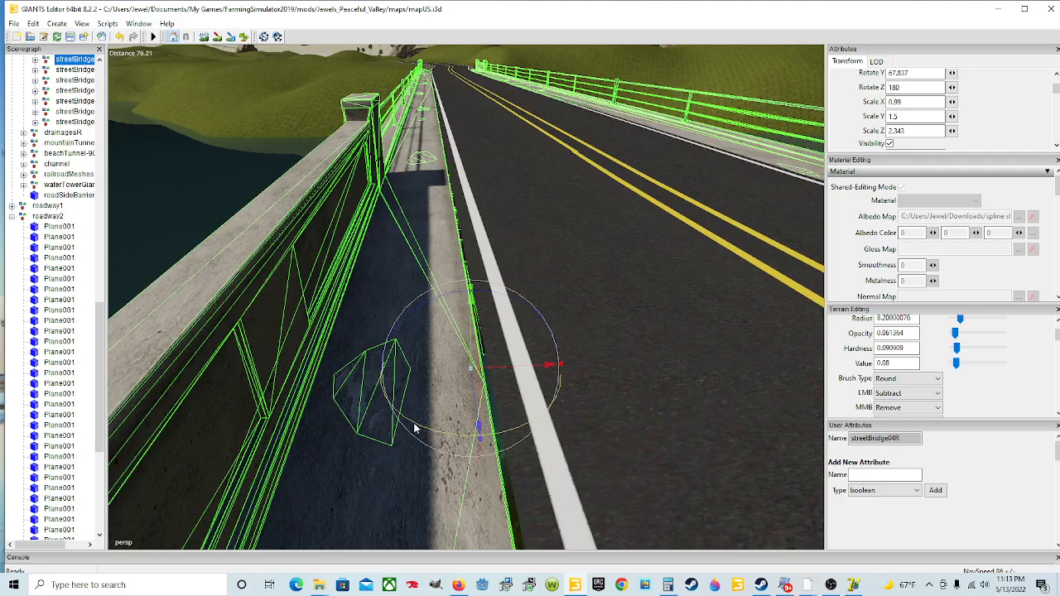
scroll(416, 429, "down", 2)
mouse_move(414, 423)
left_mouse_down("alt")
mouse_move(454, 429)
mouse_move(421, 429)
left_mouse_up("alt")
scroll(453, 430, "up", 1)
scroll(420, 430, "down", 2)
scroll(432, 430, "up", 2)
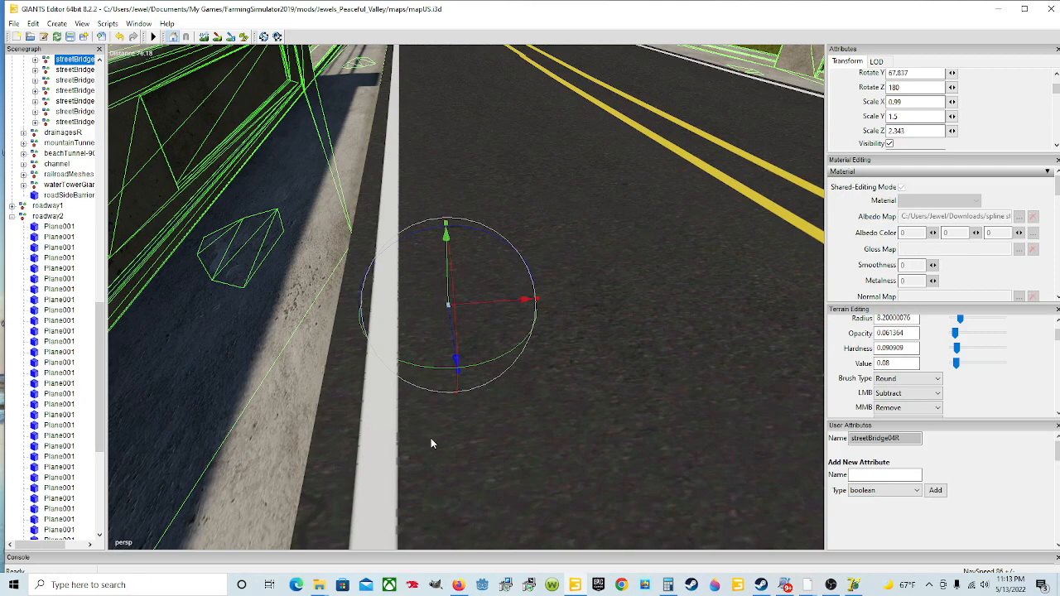
scroll(431, 443, "down", 2)
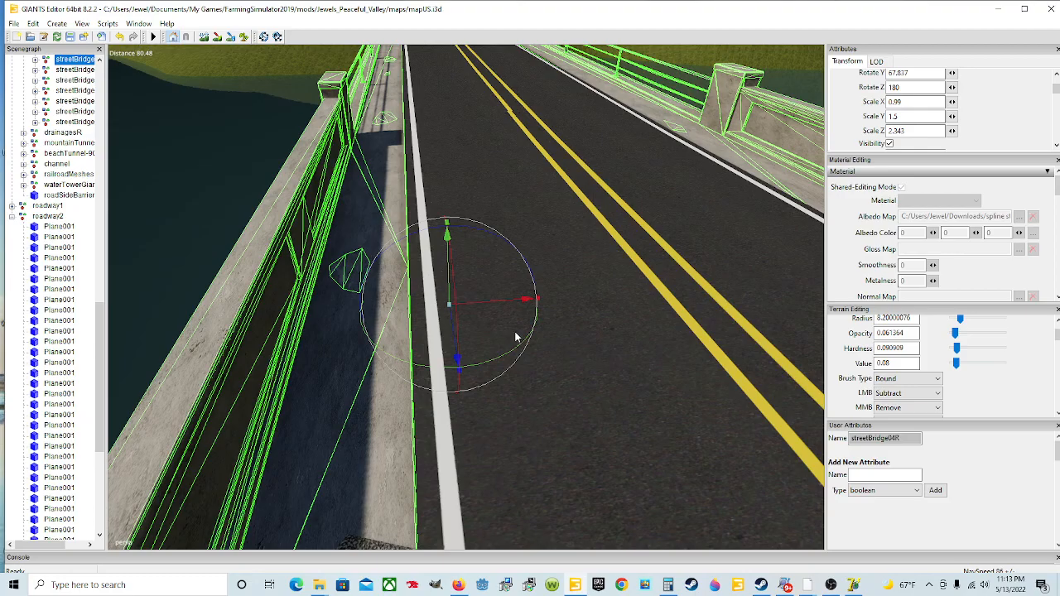
scroll(513, 333, "down", 5)
left_click_drag(511, 330, 421, 388, "alt")
scroll(447, 356, "up", 4)
scroll(470, 377, "down", 4)
scroll(422, 334, "up", 2)
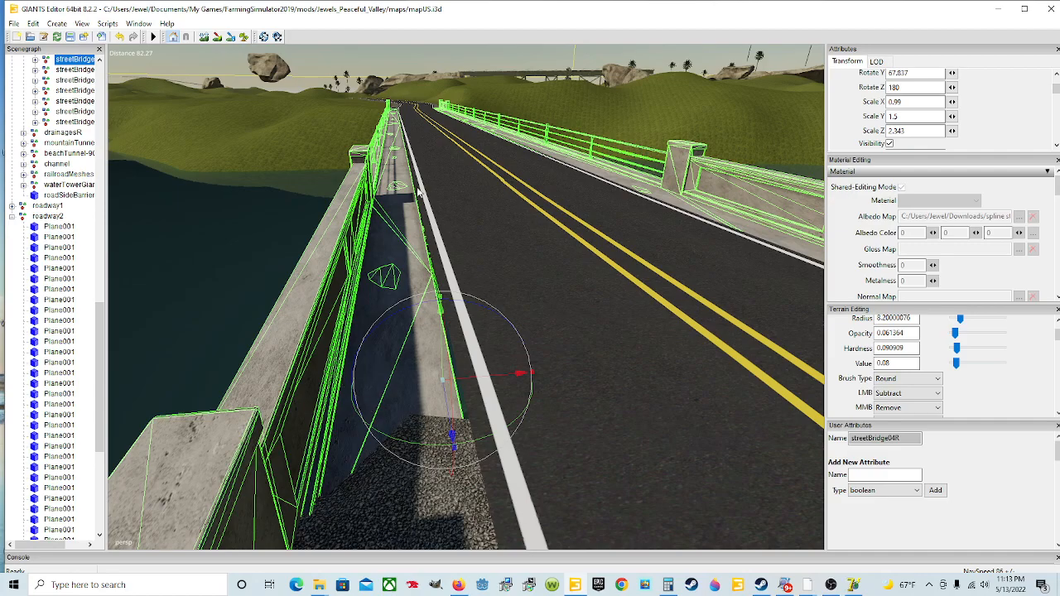
left_click_drag(567, 446, 447, 435, "alt")
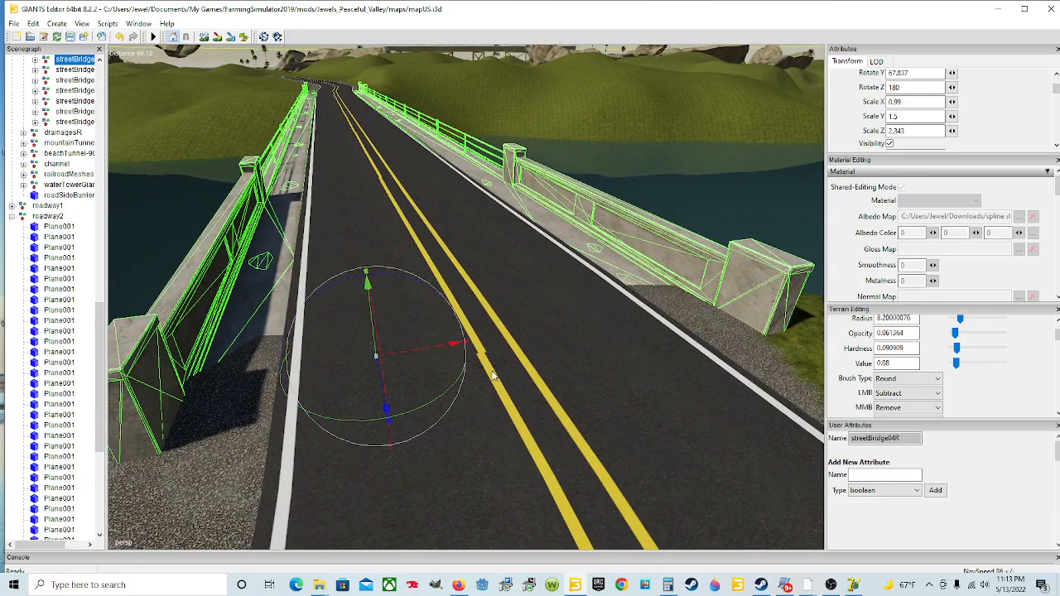
Activate terrain sculpting at the buried road section beyond the bridge, with the LMB brush action set to Subtract
scroll(526, 401, "down", 7)
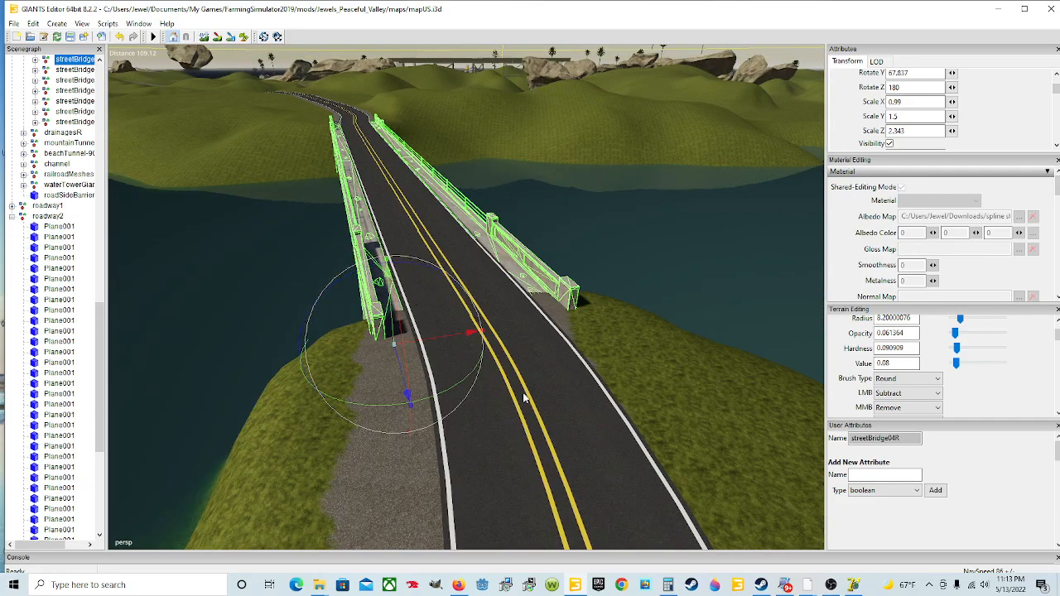
left_click_drag(462, 397, 360, 467, "alt")
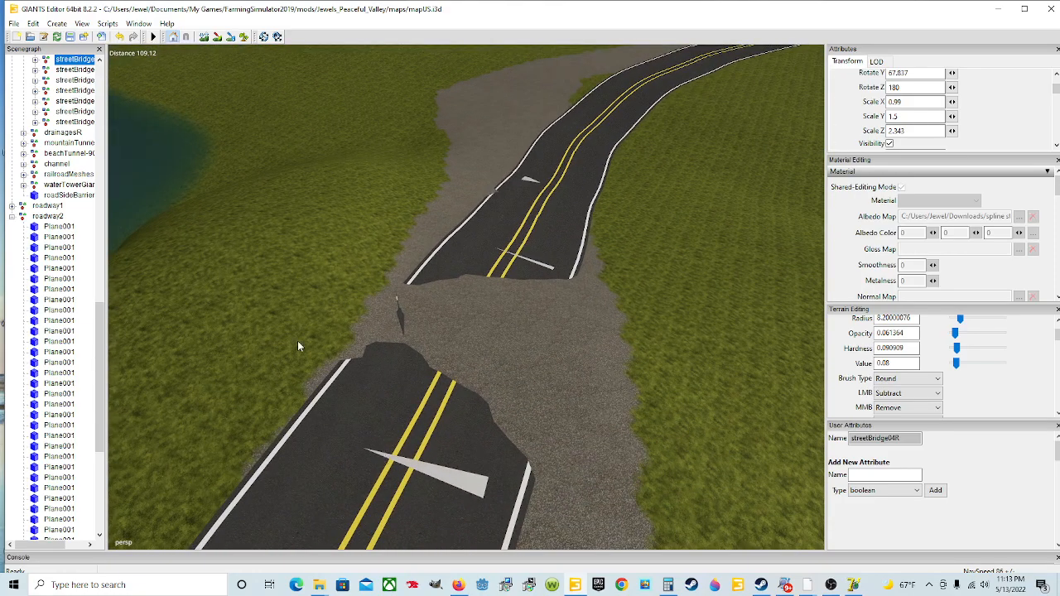
left_click(204, 37)
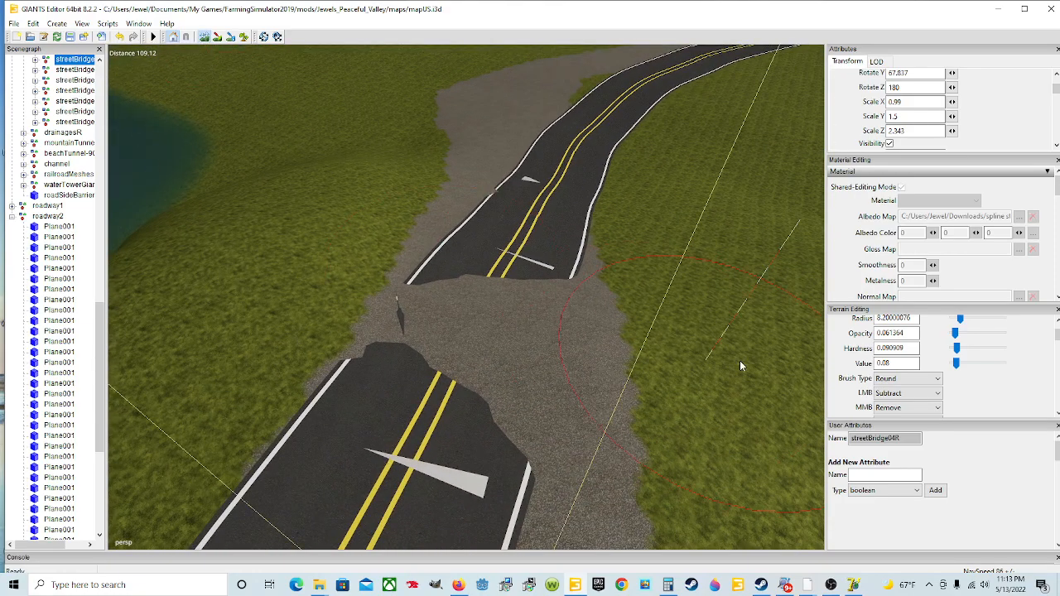
left_click(905, 397)
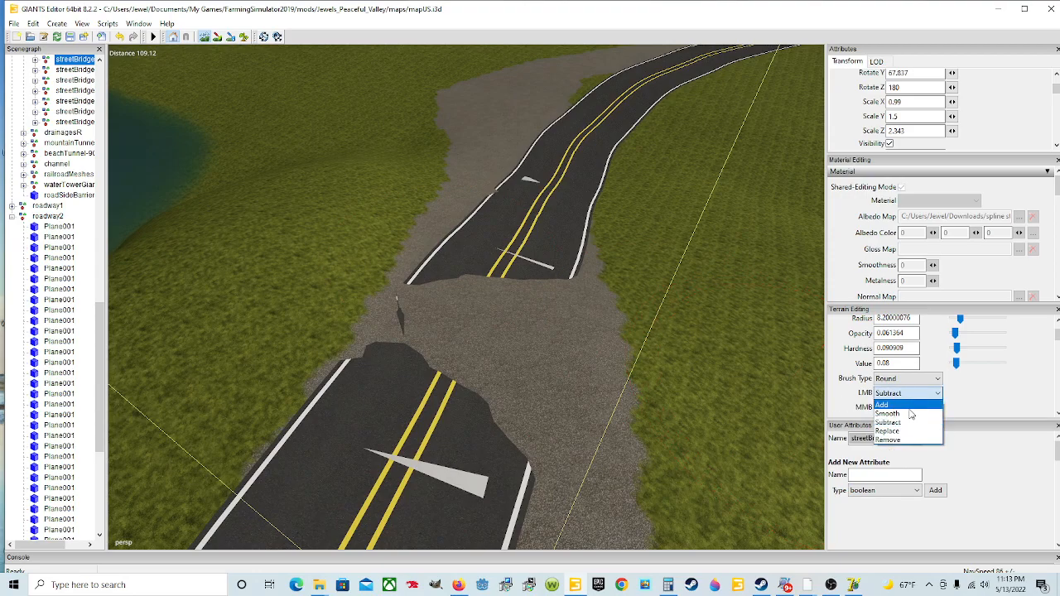
left_click(921, 398)
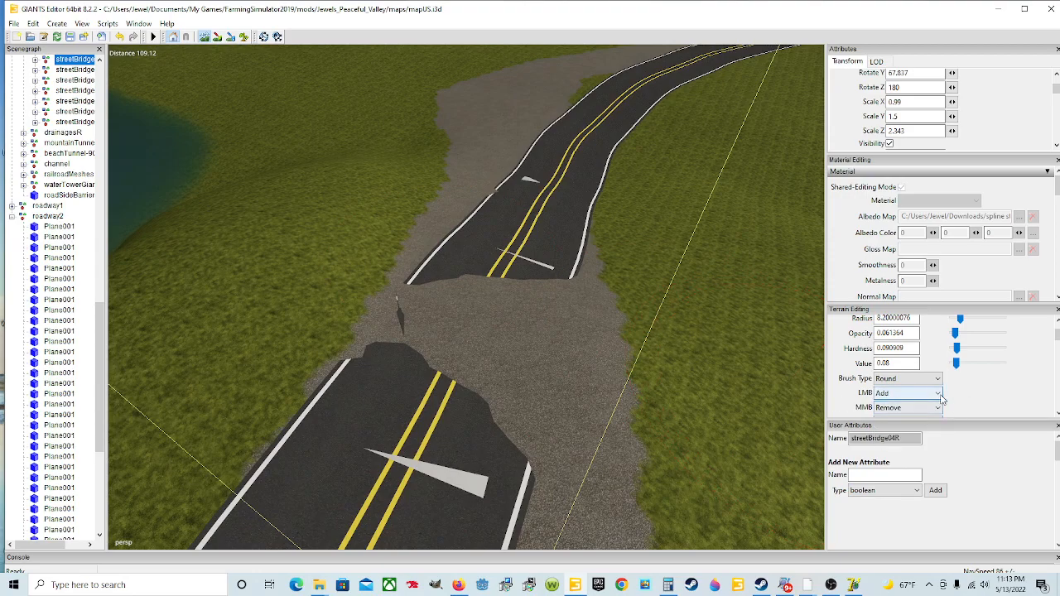
scroll(955, 395, "down", 1)
left_click(939, 361)
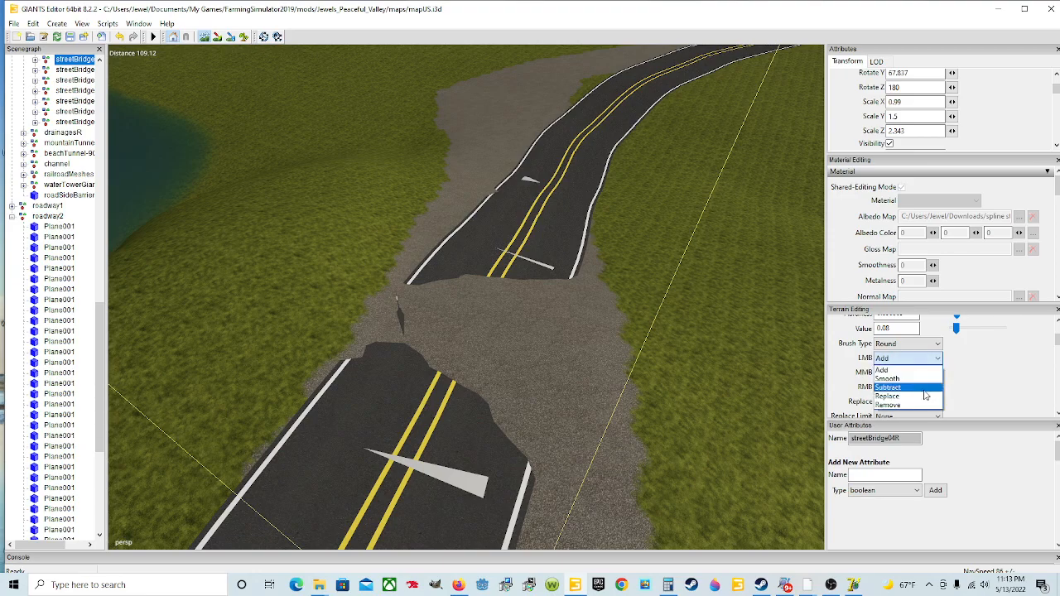
left_click(926, 389)
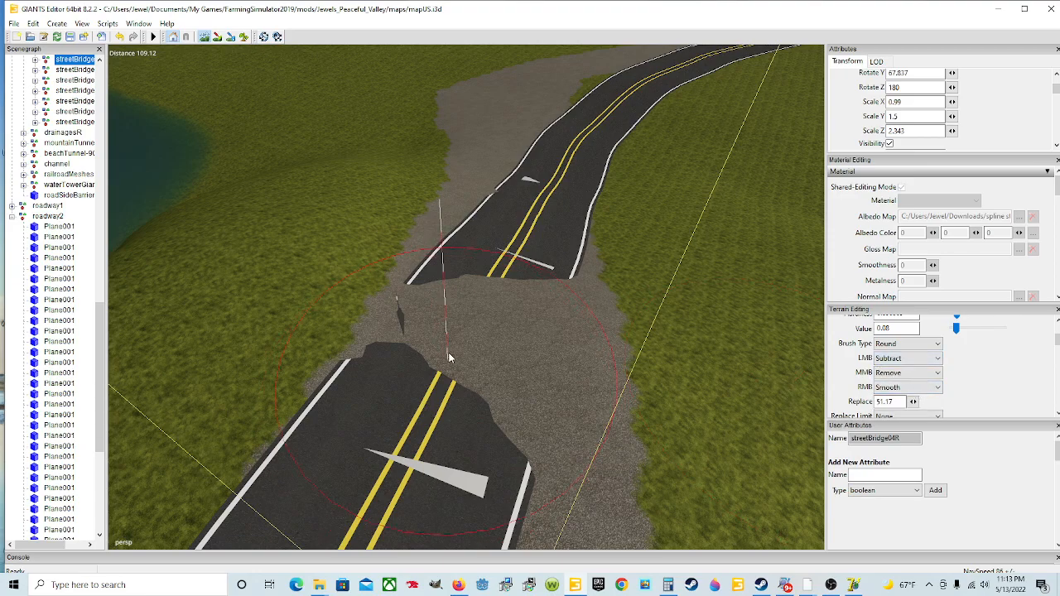
Lower the terrain that covers the road between the two exposed sections, including along both white edge lines
mouse_move(497, 312)
left_mouse_down()
mouse_move(511, 313)
mouse_move(440, 329)
mouse_move(460, 325)
left_mouse_up()
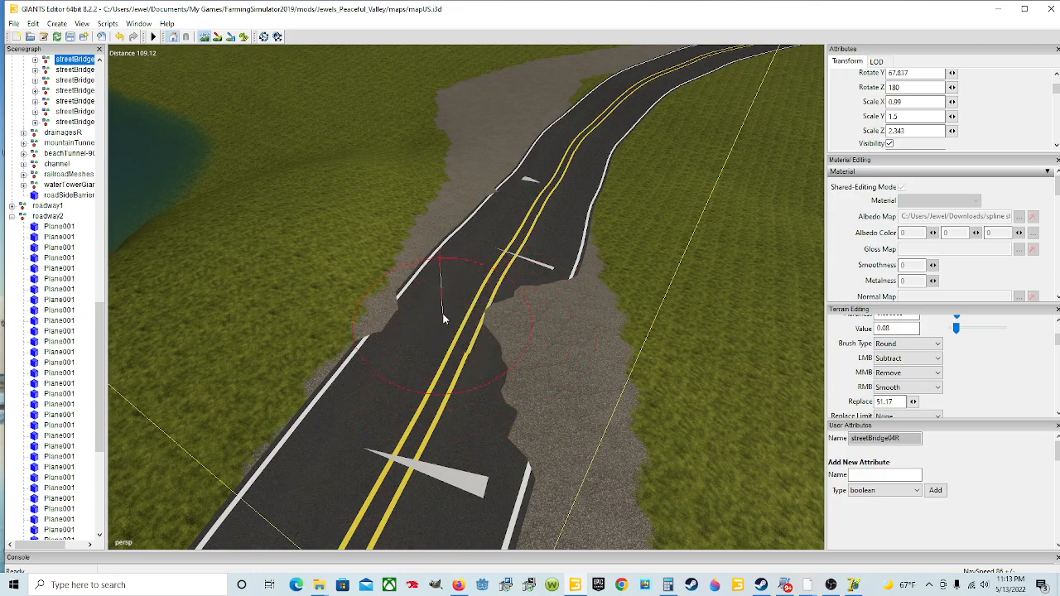
left_click_drag(532, 331, 661, 387)
mouse_move(662, 282)
left_mouse_down()
mouse_move(587, 325)
mouse_move(618, 314)
mouse_move(598, 400)
left_mouse_up()
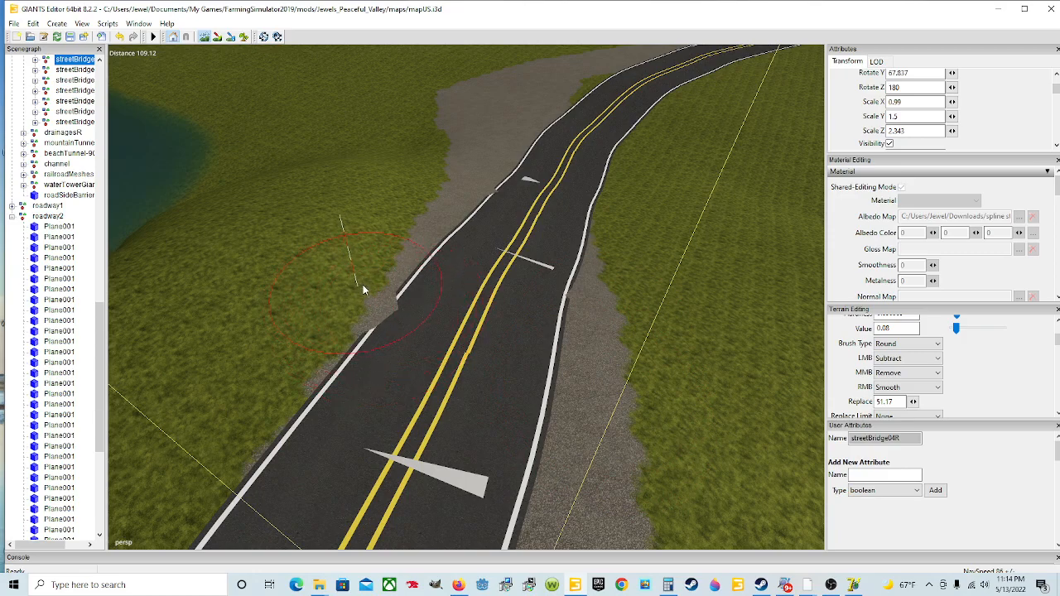
left_click_drag(386, 301, 392, 303)
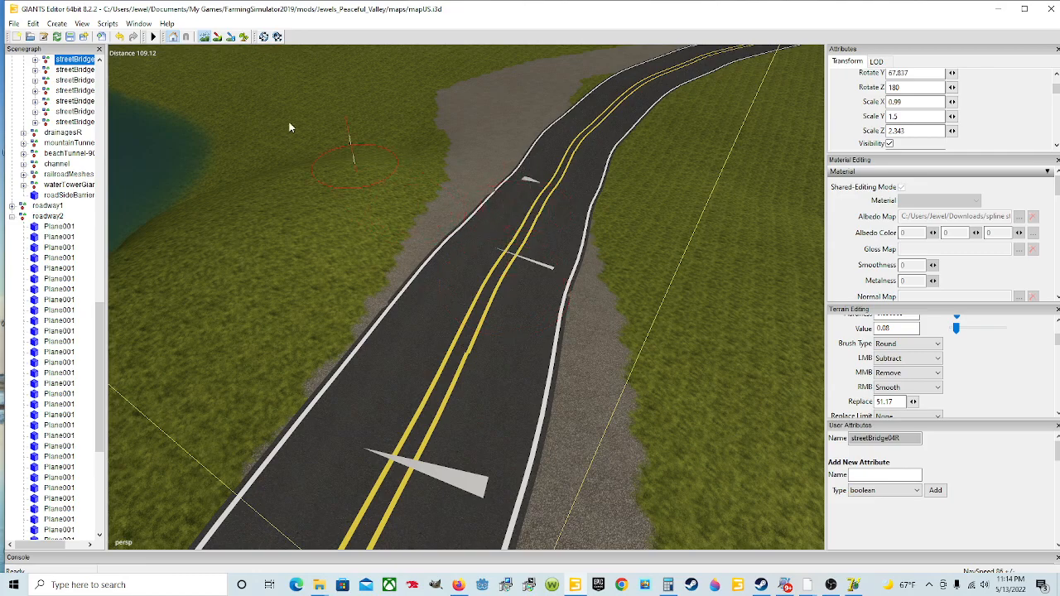
Lower the terrain that buries the road beyond the cleared stretch, including along the white edge line on the lake side
left_click_drag(311, 262, 390, 201, "alt")
scroll(360, 215, "up", 4)
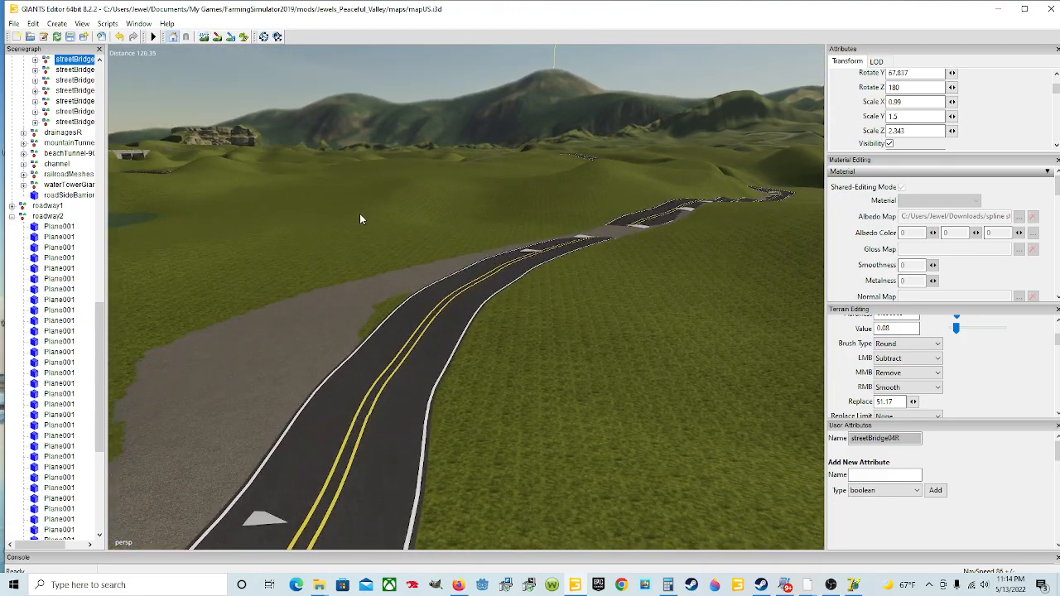
left_click_drag(374, 257, 475, 292, "alt")
scroll(391, 237, "up", 4)
scroll(487, 266, "down", 3)
scroll(474, 241, "up", 3)
scroll(474, 291, "down", 4)
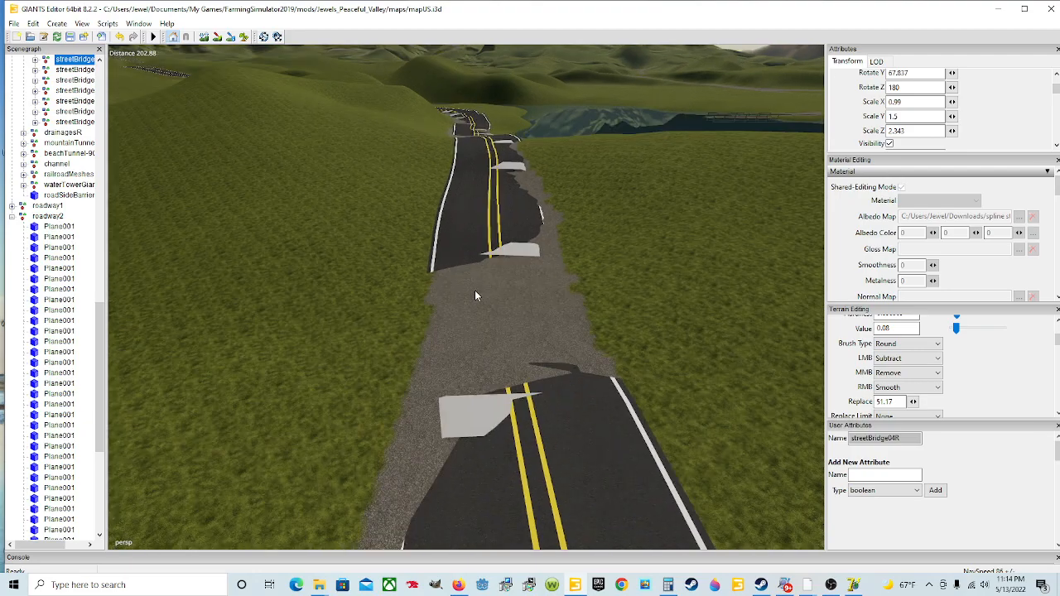
left_click(204, 38)
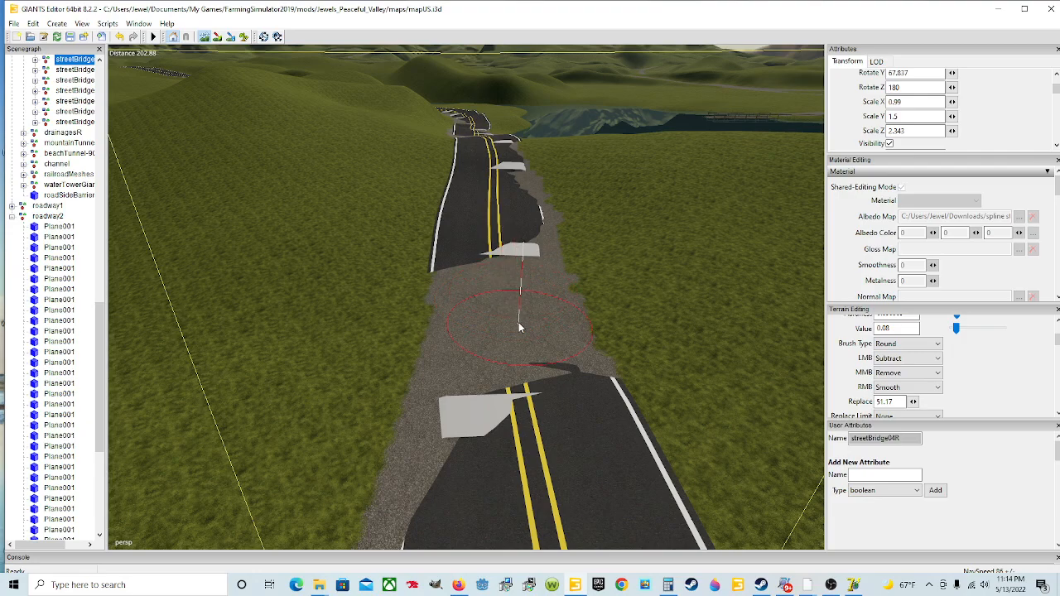
mouse_move(513, 328)
left_mouse_down()
mouse_move(500, 337)
mouse_move(490, 262)
mouse_move(506, 296)
mouse_move(497, 307)
mouse_move(522, 325)
mouse_move(536, 263)
mouse_move(525, 189)
mouse_move(511, 170)
mouse_move(531, 185)
mouse_move(542, 249)
mouse_move(527, 318)
mouse_move(485, 365)
mouse_move(476, 290)
mouse_move(472, 460)
mouse_move(479, 404)
left_mouse_up()
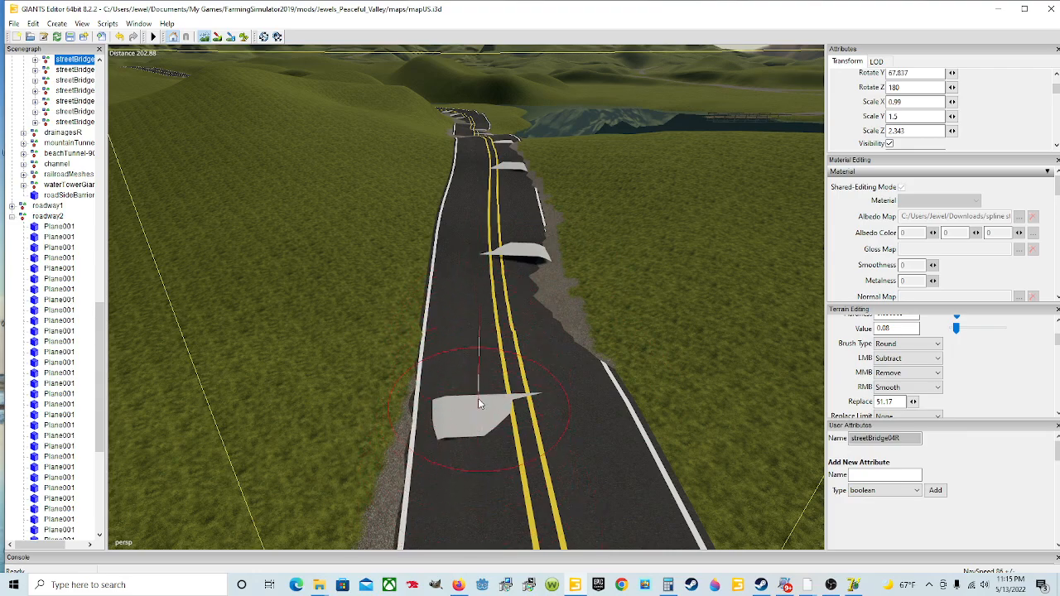
mouse_move(542, 319)
left_mouse_down()
mouse_move(542, 281)
mouse_move(575, 331)
mouse_move(533, 227)
left_mouse_up()
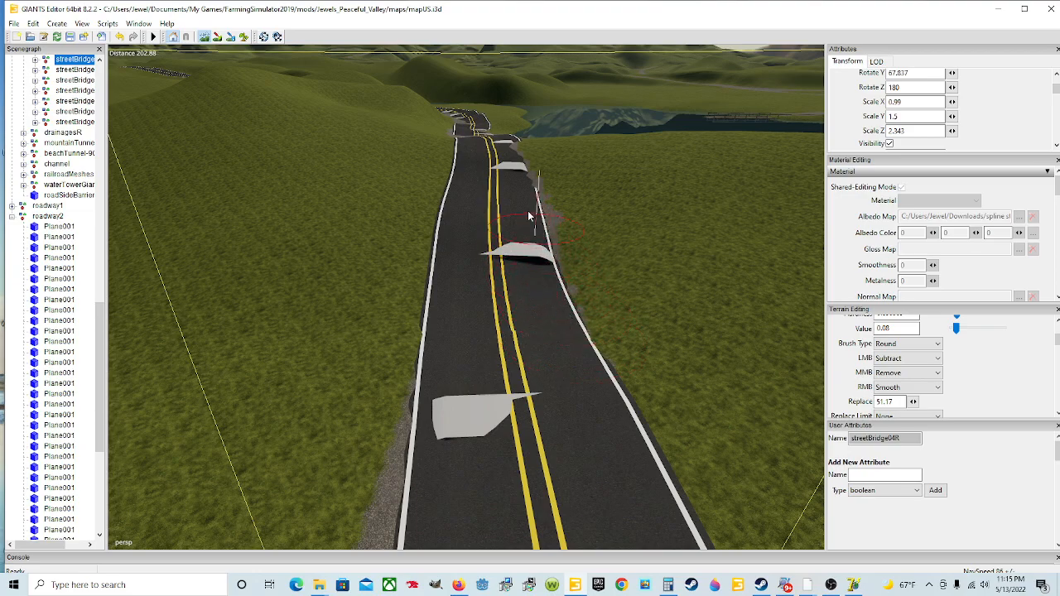
left_click(205, 39)
Lower the terrain covering the curving road stretch beside the lake until both white edge lines are exposed
left_click_drag(456, 376, 466, 303, "alt")
scroll(459, 304, "up", 4)
left_click_drag(425, 342, 379, 363, "alt")
scroll(456, 404, "up", 2)
scroll(431, 409, "down", 2)
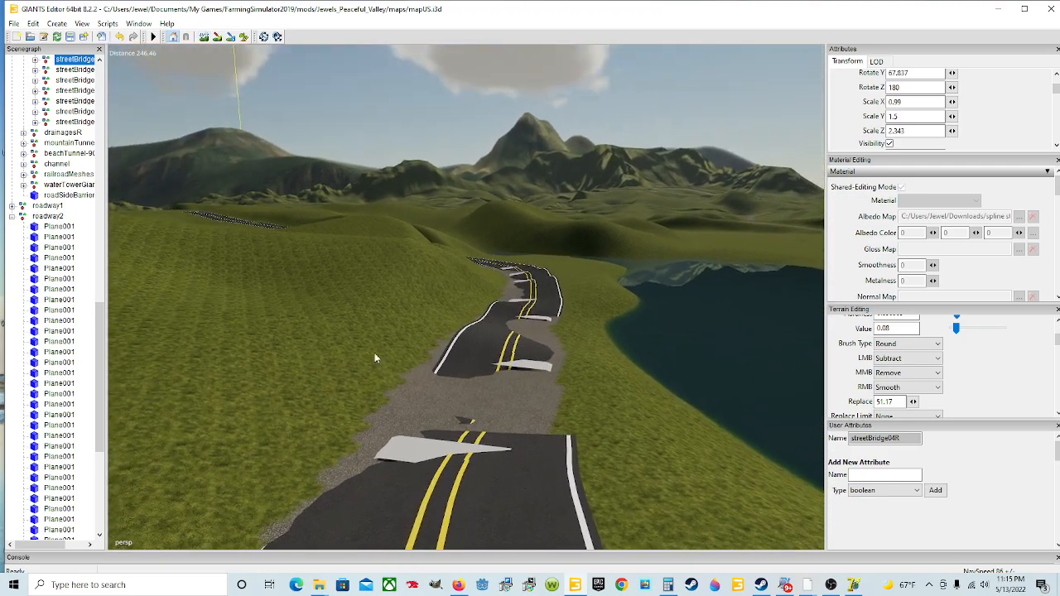
left_click(204, 38)
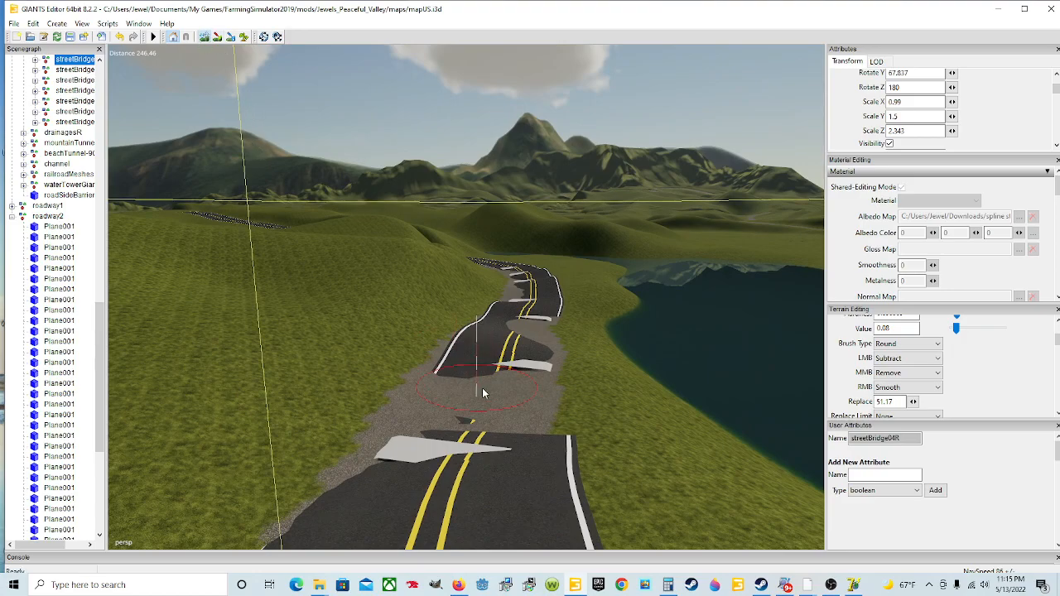
mouse_move(489, 386)
left_mouse_down()
mouse_move(445, 416)
mouse_move(449, 403)
mouse_move(422, 461)
mouse_move(384, 475)
left_mouse_up()
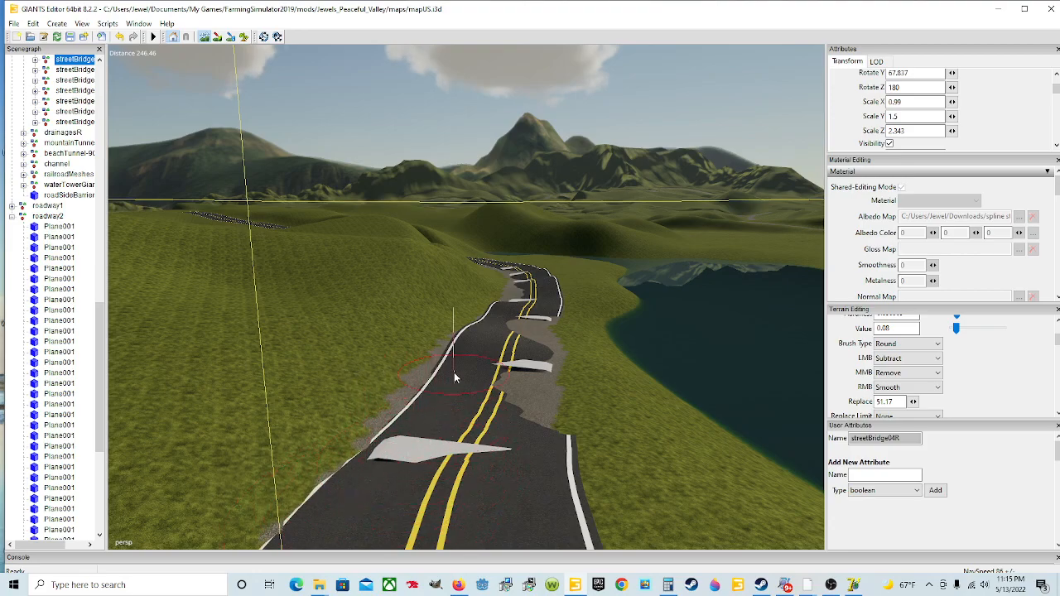
mouse_move(466, 371)
left_mouse_down()
mouse_move(560, 393)
mouse_move(550, 410)
mouse_move(531, 329)
mouse_move(543, 336)
mouse_move(544, 327)
mouse_move(554, 354)
mouse_move(554, 344)
left_mouse_up()
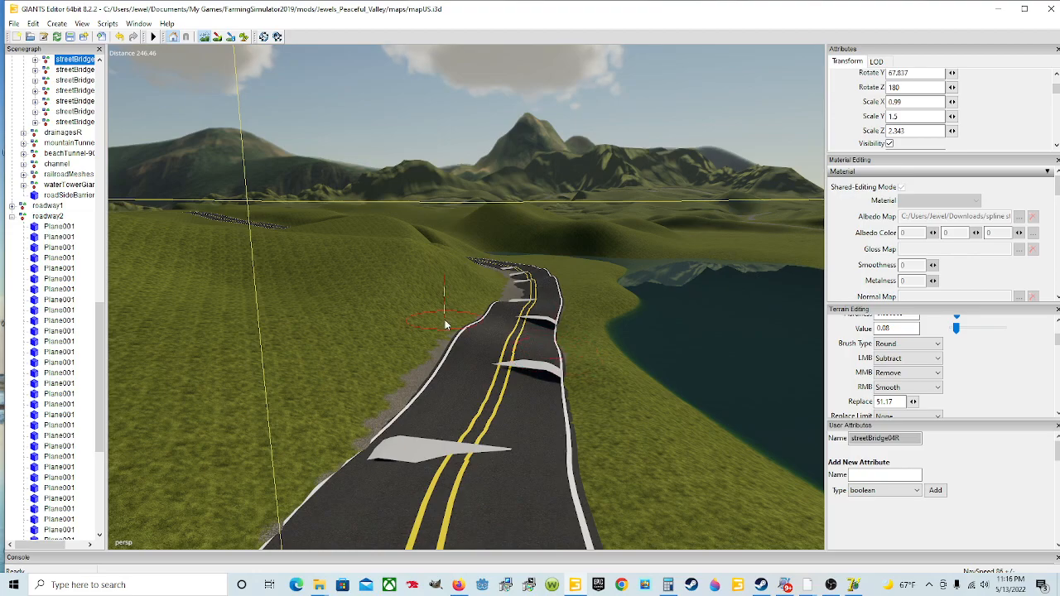
left_click(202, 38)
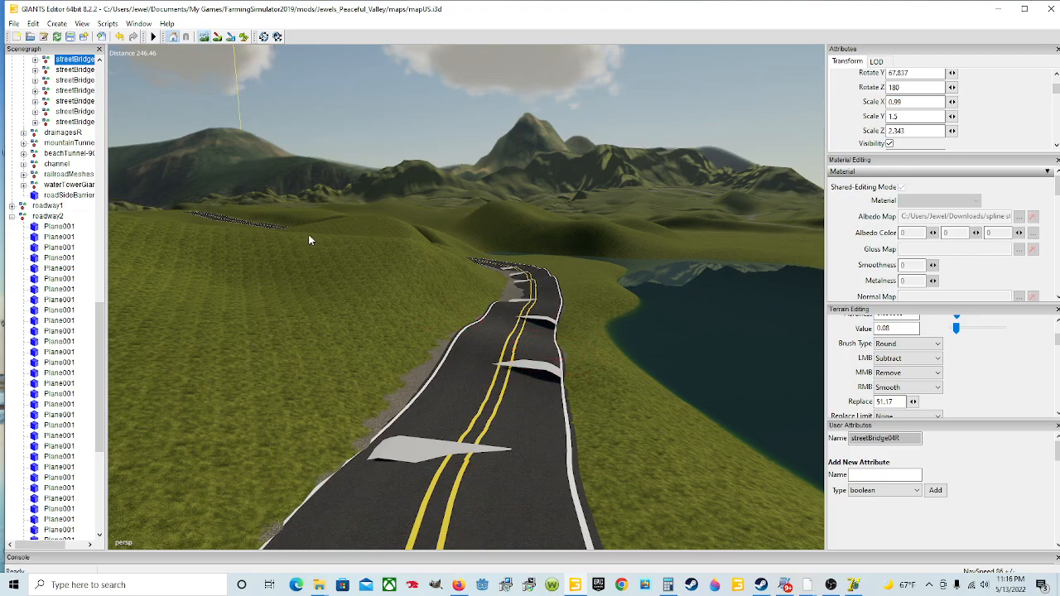
Follow the road past the lake and examine where gravel and gray planes still cover its surface
scroll(476, 303, "up", 3)
left_click_drag(495, 322, 568, 395, "alt")
scroll(578, 400, "up", 2)
scroll(572, 354, "up", 3)
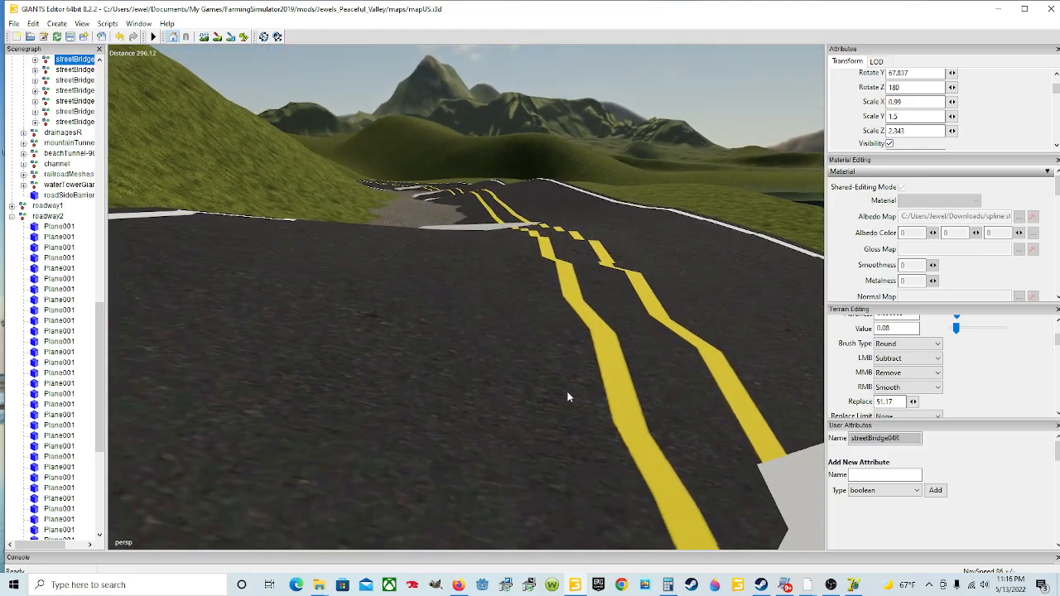
scroll(600, 379, "down", 3)
left_click_drag(557, 355, 444, 351, "alt")
scroll(572, 325, "up", 4)
scroll(537, 349, "down", 3)
scroll(621, 373, "up", 4)
scroll(630, 362, "up", 4)
scroll(628, 347, "up", 4)
scroll(450, 370, "down", 3)
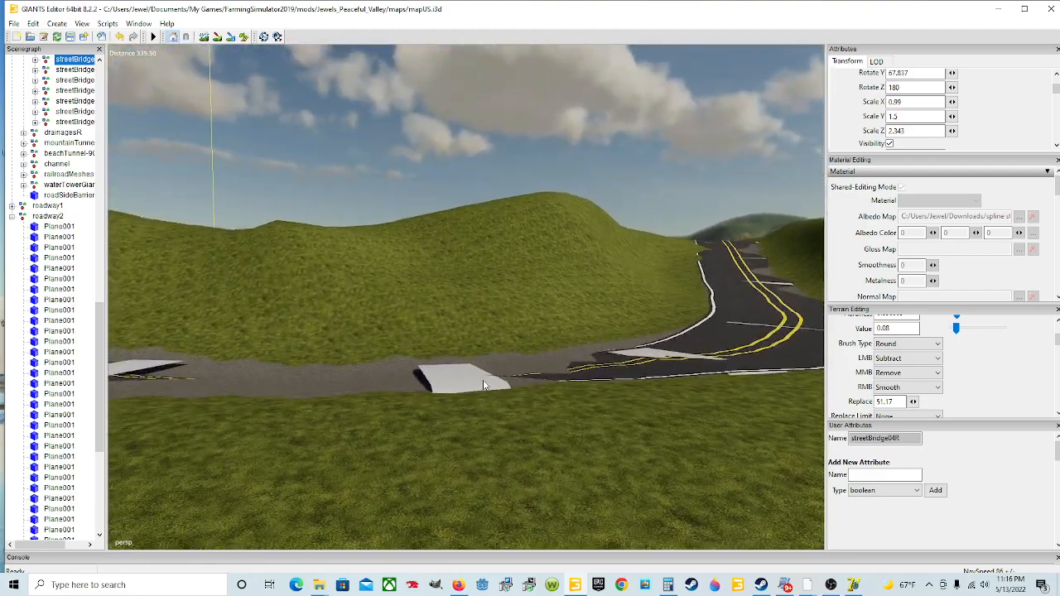
left_click_drag(392, 400, 327, 395, "alt")
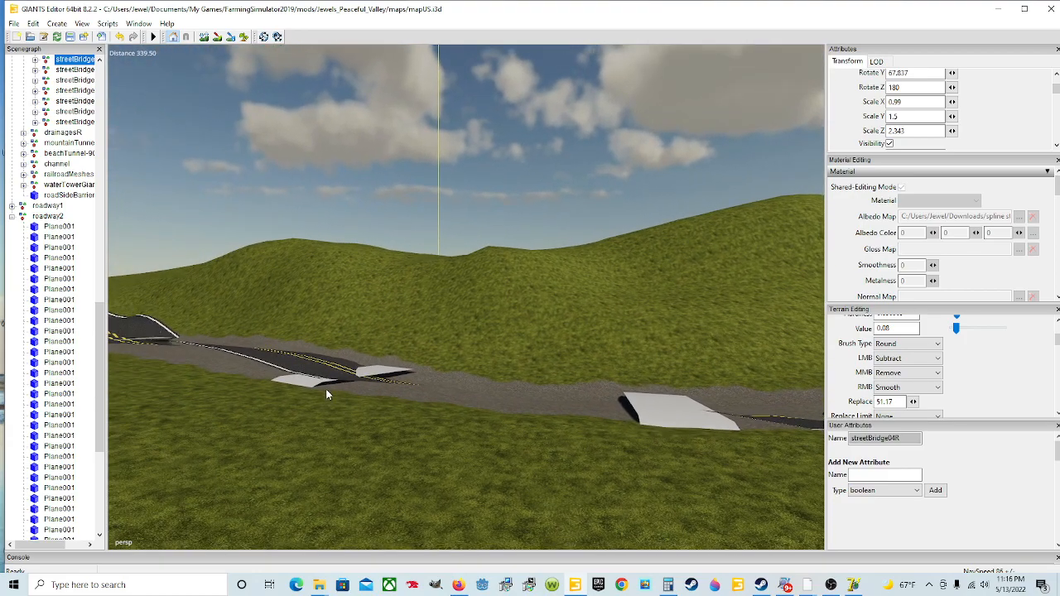
Tilt the gray plane sticking out of the buried road stretch to Rotate Y -59.84 and Rotate Z -9.212
left_click(658, 421)
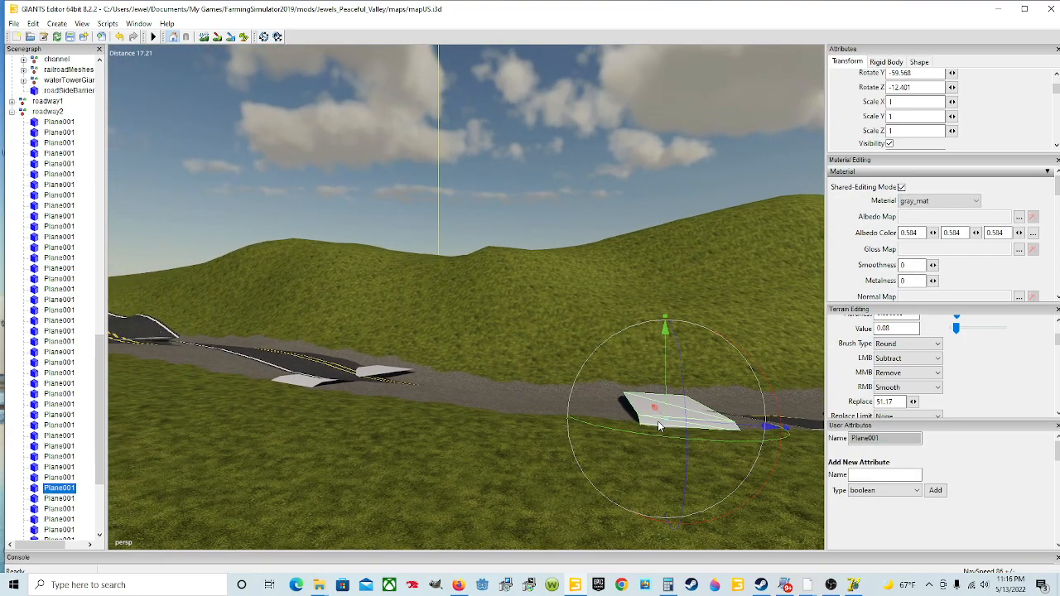
left_click_drag(687, 414, 635, 439)
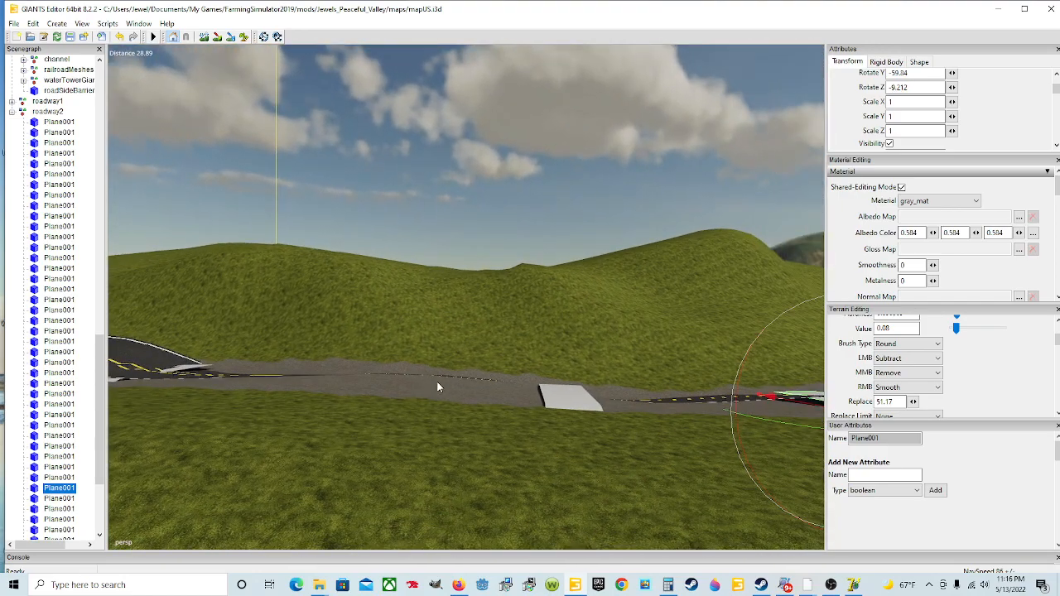
left_click_drag(395, 418, 369, 416, "alt")
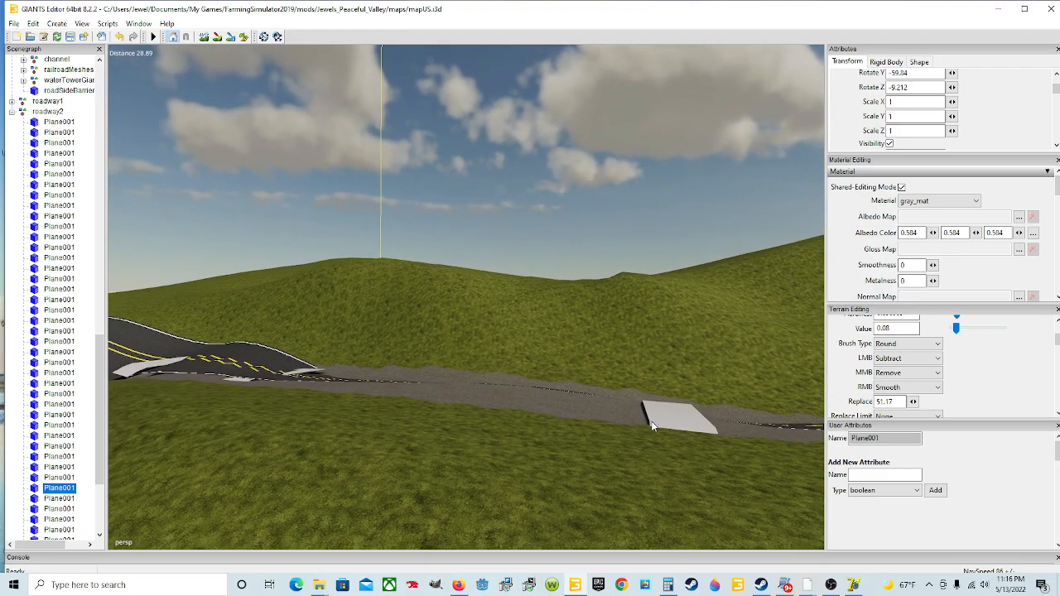
left_click_drag(259, 395, 412, 408, "alt")
scroll(478, 386, "up", 3)
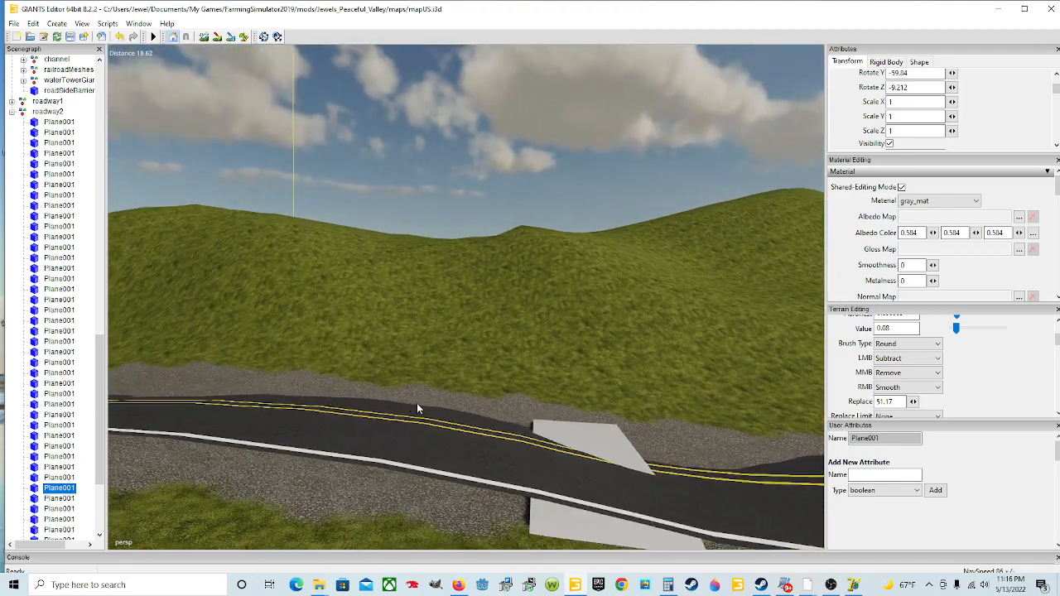
Tilt the gray plane protruding on both sides of the asphalt to Rotate Y -70.963 and Rotate Z -6.291
left_click(561, 520)
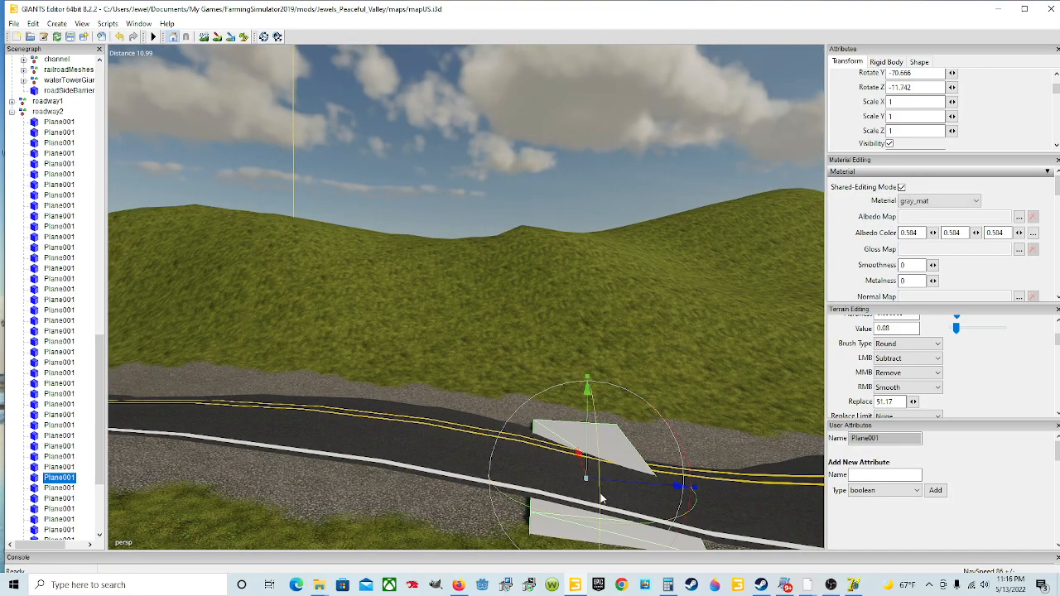
left_click_drag(601, 499, 475, 523)
scroll(389, 476, "up", 3)
left_click_drag(713, 464, 725, 487, "alt")
scroll(623, 473, "up", 3)
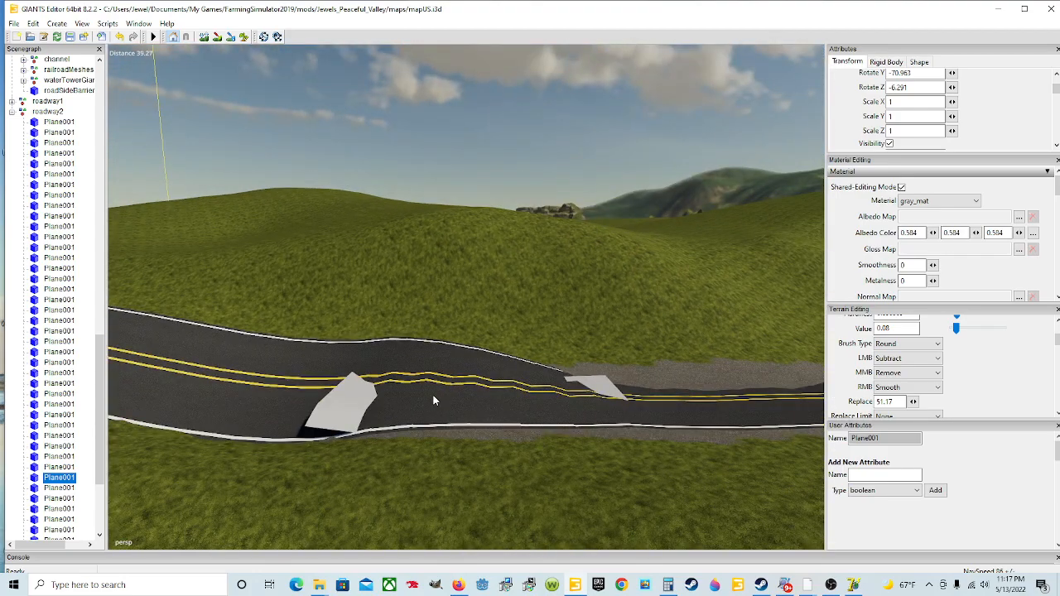
Tilt the gray plane that sticks out over the white edge line of the exposed road stretch
left_click(358, 393)
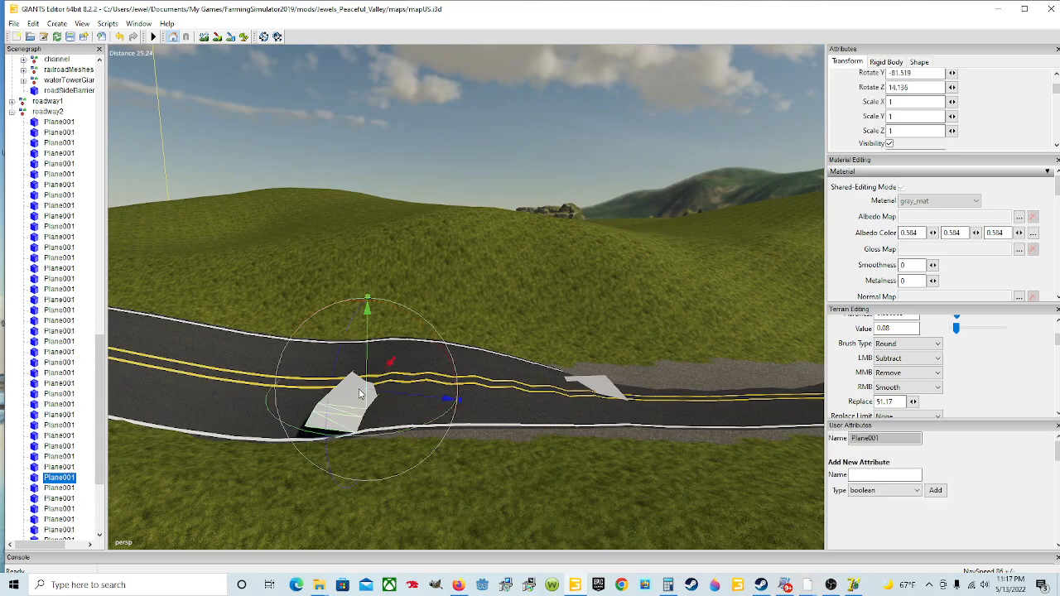
left_click_drag(353, 317, 393, 337)
left_click_drag(612, 430, 455, 410, "alt")
scroll(452, 409, "up", 3)
left_click_drag(452, 409, 421, 420, "alt")
left_click(493, 447)
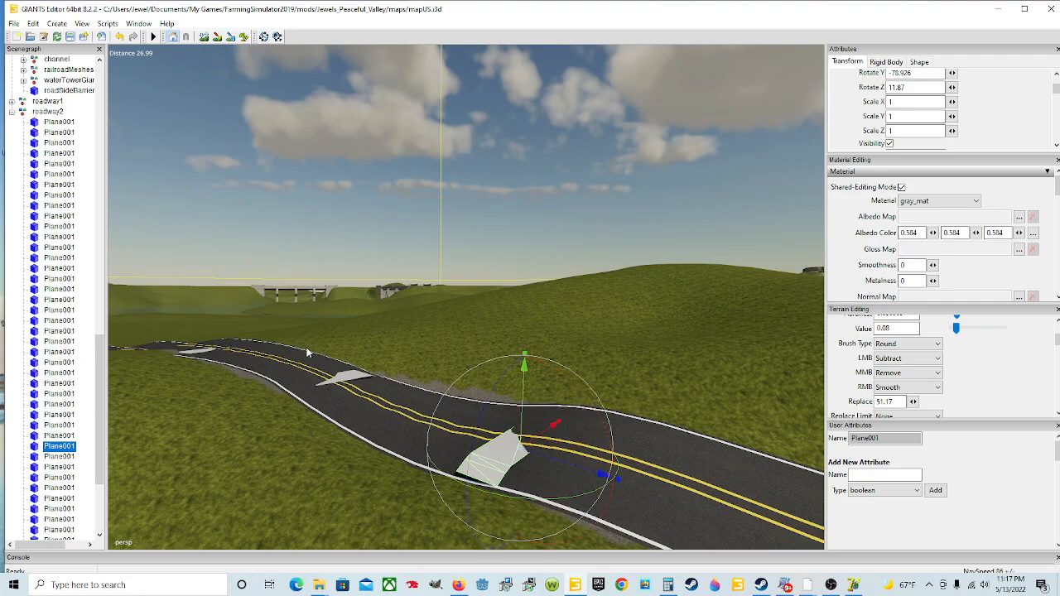
Select the raised gray plane at the edge of the gravel-covered stretch and examine how it sits above the road
left_click_drag(591, 472, 506, 394, "alt")
scroll(515, 443, "up", 3)
scroll(505, 471, "up", 3)
scroll(467, 448, "up", 3)
scroll(512, 410, "up", 4)
scroll(512, 410, "down", 1)
scroll(537, 396, "up", 3)
scroll(486, 408, "down", 3)
scroll(404, 419, "down", 3)
scroll(403, 424, "down", 2)
scroll(531, 410, "up", 3)
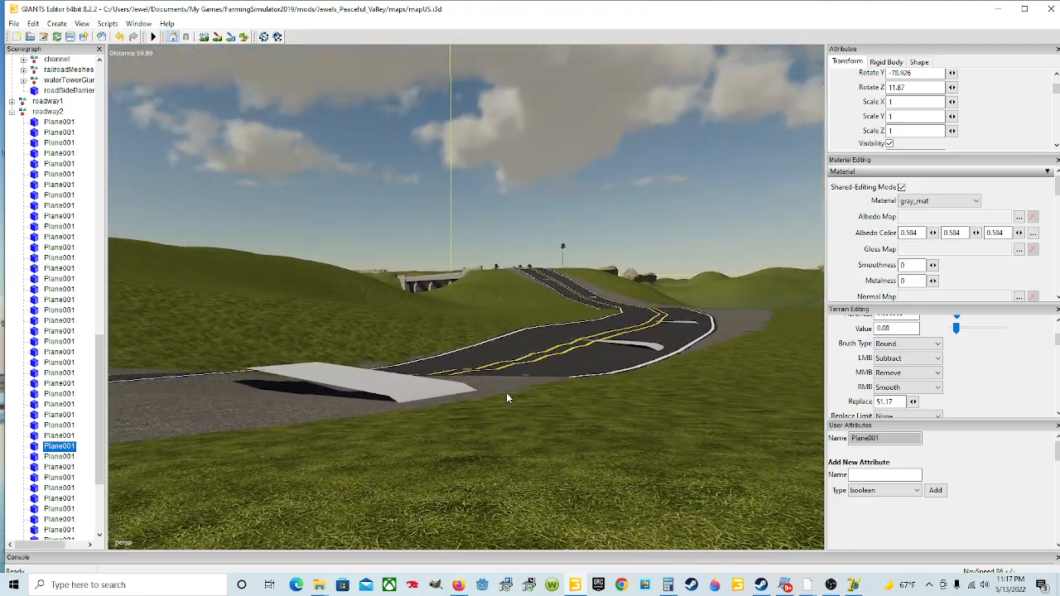
left_click(424, 397)
left_click_drag(405, 381, 406, 384)
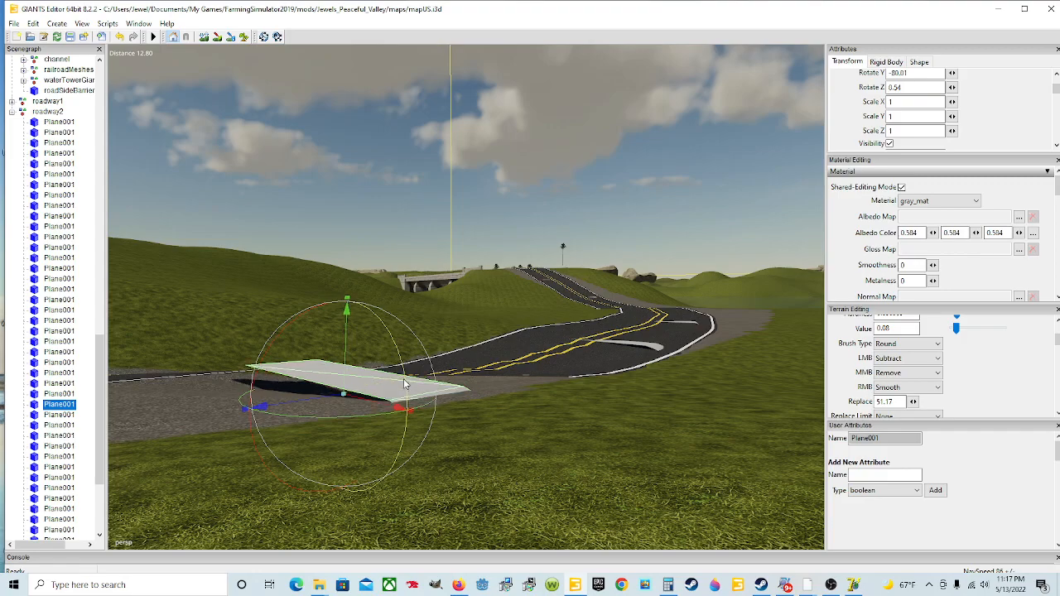
left_click_drag(471, 439, 176, 439, "alt")
scroll(531, 407, "up", 3)
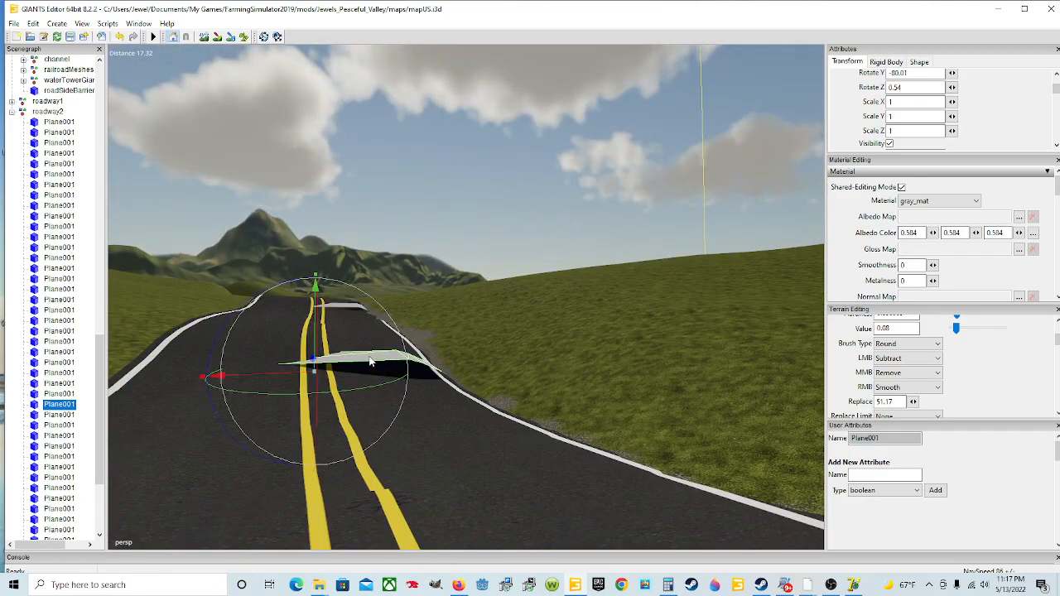
scroll(385, 372, "down", 3)
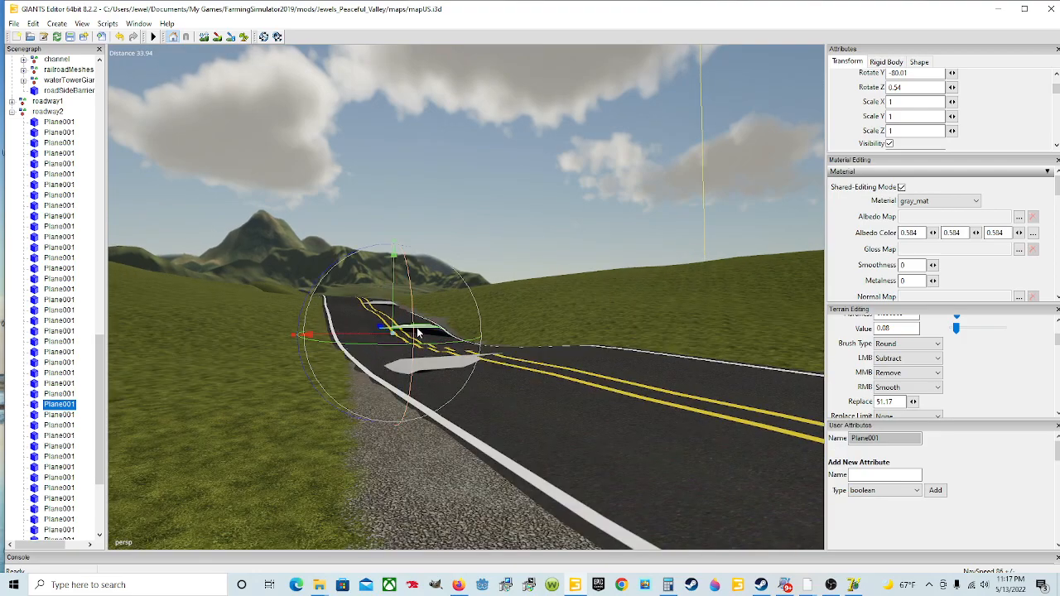
Set the Rotate Z of the selected gray plane to 0.55
left_click_drag(530, 460, 632, 471, "alt")
left_click_drag(552, 439, 738, 249, "alt")
scroll(542, 438, "down", 3)
scroll(641, 363, "up", 3)
scroll(642, 398, "up", 2)
scroll(641, 397, "down", 1)
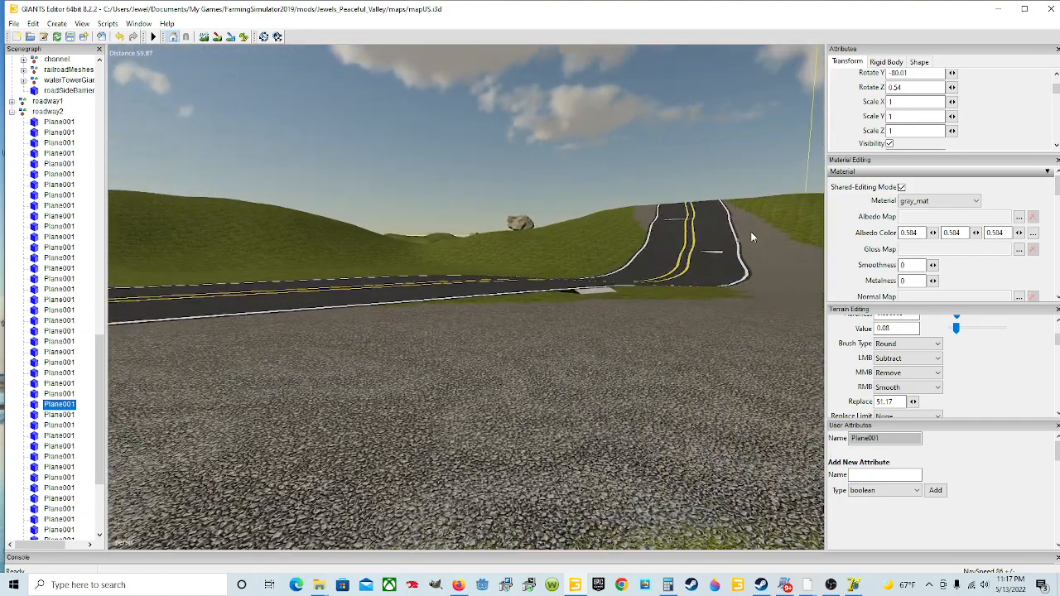
left_click_drag(903, 87, 897, 89)
key("ctrl+a")
type("0")
type("55")
Adjust the height of the roadway2 mesh, trying a Translate Y of 0.55 and settling on 0.47
left_click_drag(665, 267, 654, 292, "alt")
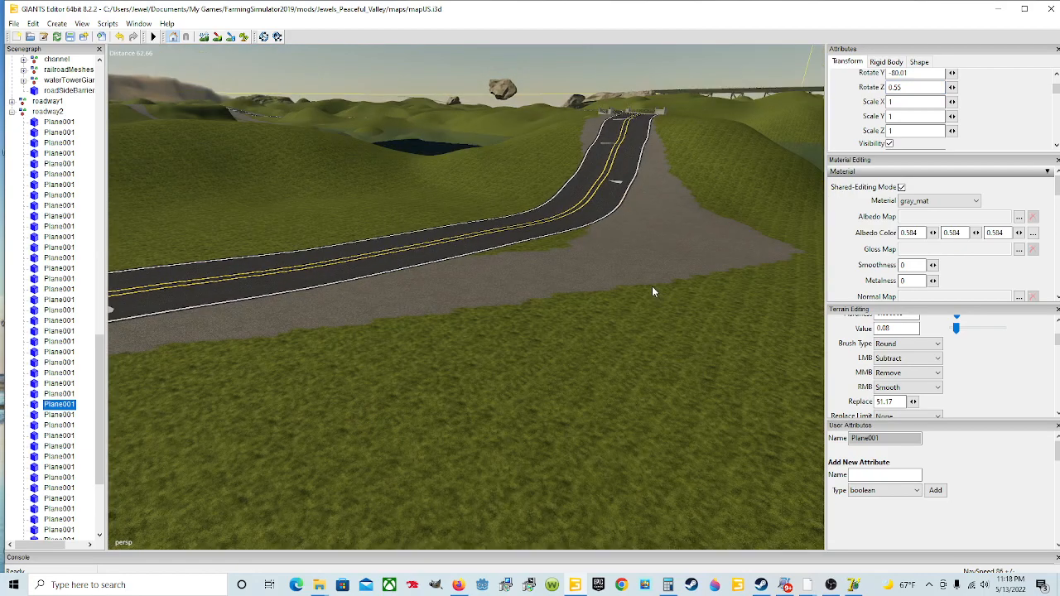
left_click(580, 225)
scroll(908, 106, "up", 3)
left_click_drag(906, 134, 897, 134)
type("55")
key("Return")
left_click_drag(904, 133, 893, 133)
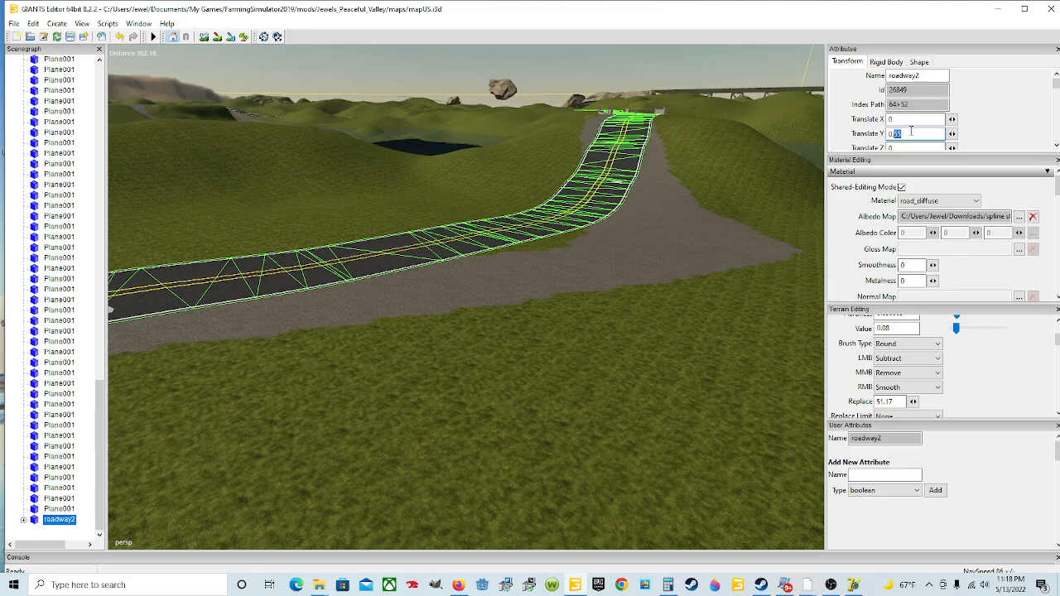
type(".47")
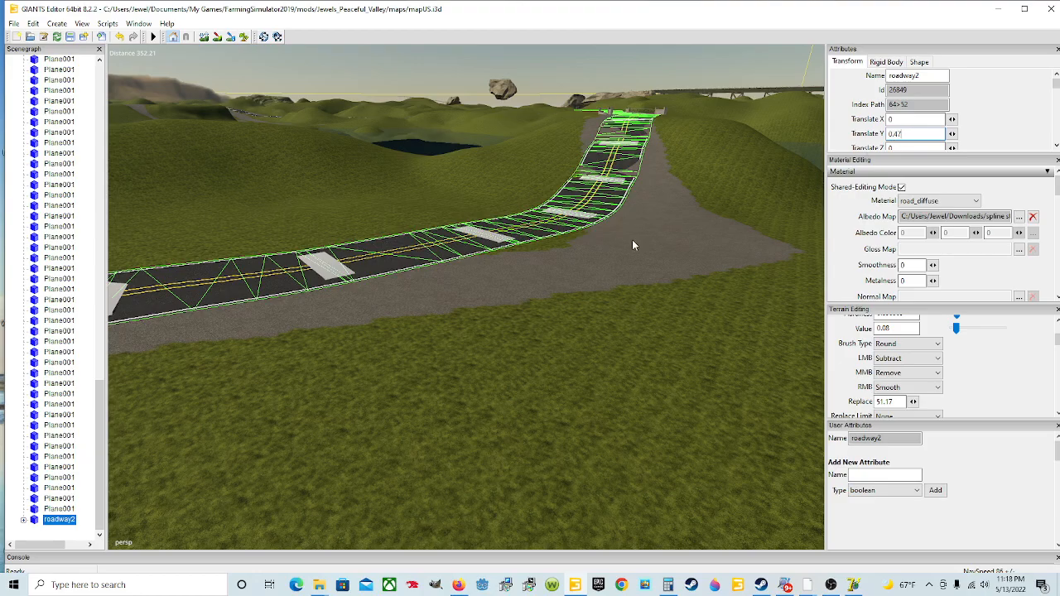
Examine the road surface and gray planes across the bridge and at its entrance with the roadway2 mesh at its new height
scroll(622, 248, "up", 3)
left_click_drag(622, 247, 637, 216, "alt")
scroll(637, 216, "up", 2)
left_click_drag(668, 286, 568, 324, "alt")
scroll(629, 256, "up", 5)
scroll(583, 300, "up", 6)
scroll(572, 314, "up", 2)
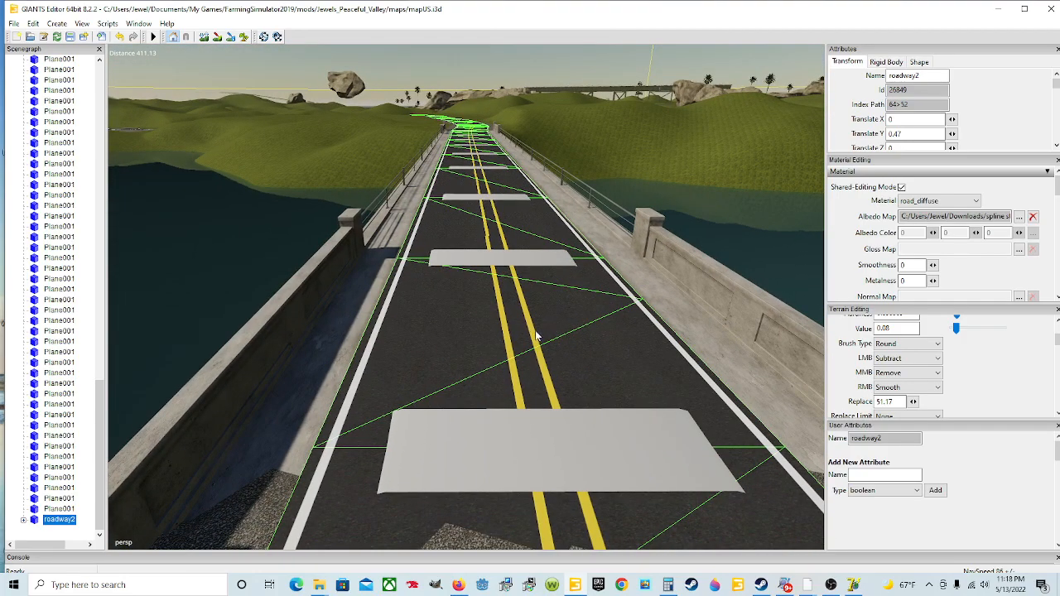
left_click_drag(534, 332, 541, 337, "alt")
scroll(540, 334, "down", 4)
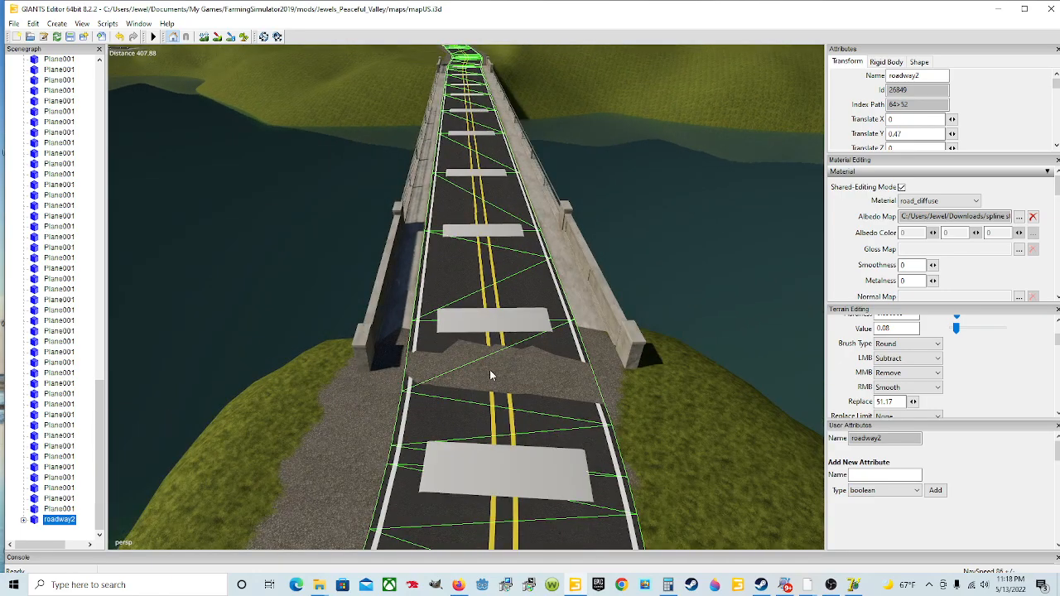
scroll(509, 351, "down", 5)
left_click_drag(498, 317, 531, 263, "alt")
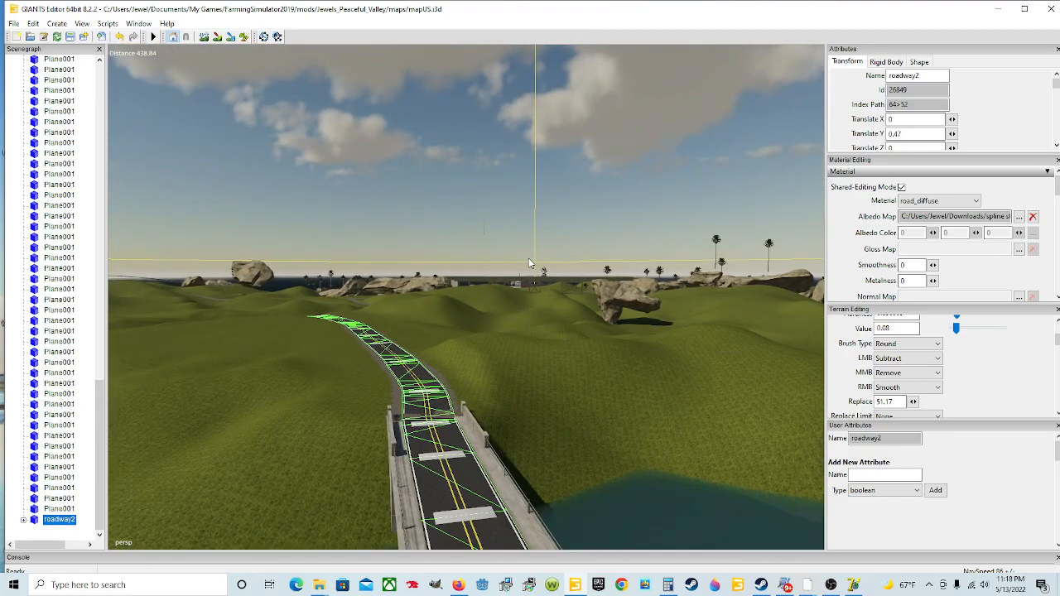
Follow the roadway2 mesh beyond the bridge to the gravel junction and check the road and bridge from the side
scroll(523, 261, "up", 5)
left_click_drag(479, 234, 398, 253, "alt")
scroll(398, 254, "up", 3)
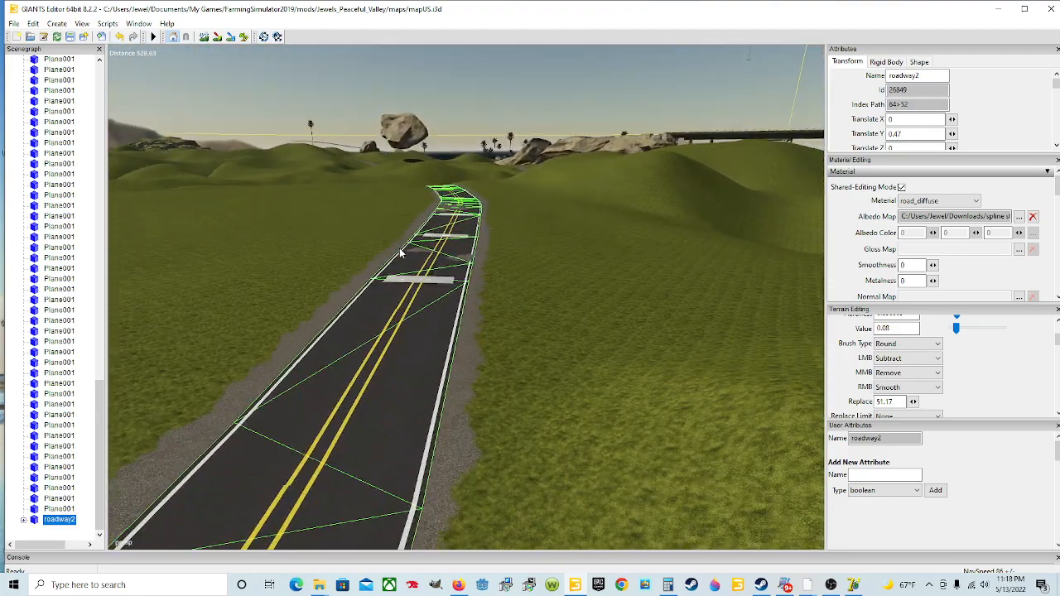
scroll(398, 254, "up", 3)
left_click_drag(473, 291, 401, 359, "alt")
scroll(460, 235, "up", 6)
scroll(431, 248, "up", 6)
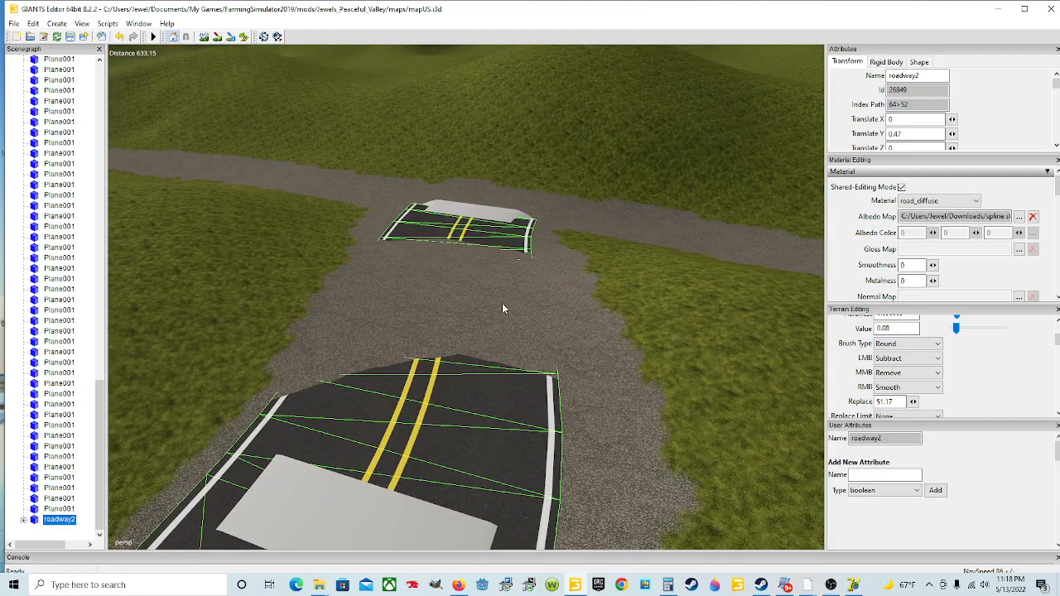
scroll(485, 334, "down", 3)
left_click_drag(486, 335, 510, 365, "alt")
scroll(371, 317, "up", 4)
scroll(418, 302, "up", 5)
scroll(485, 347, "up", 4)
left_click_drag(475, 312, 319, 291, "alt")
scroll(317, 291, "down", 5)
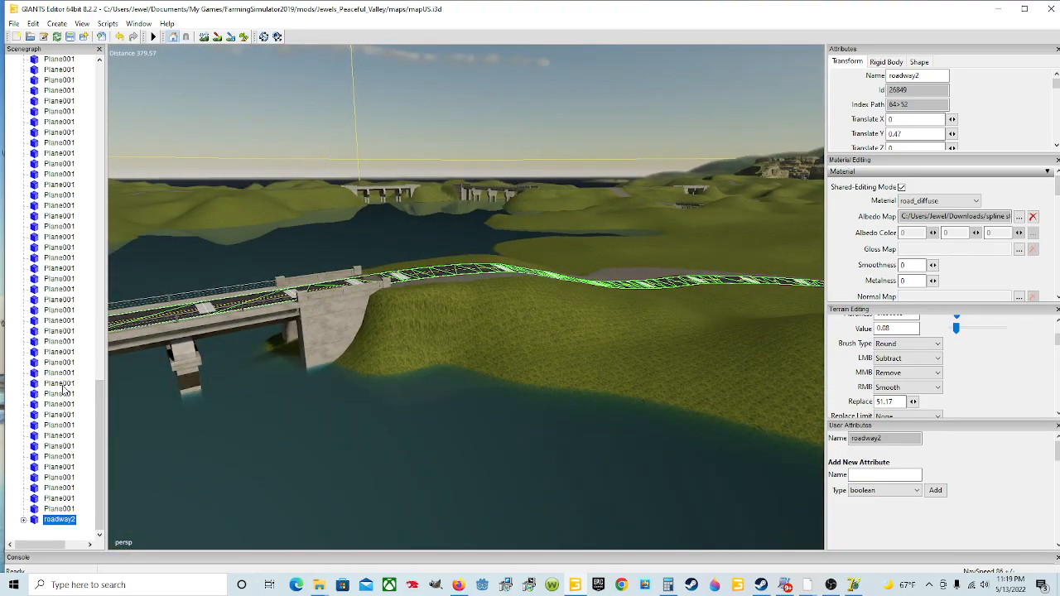
Review the contents of the roadway2 group, from its first Plane001 object to the roadway2 mesh at the end of the list
scroll(63, 396, "up", 5)
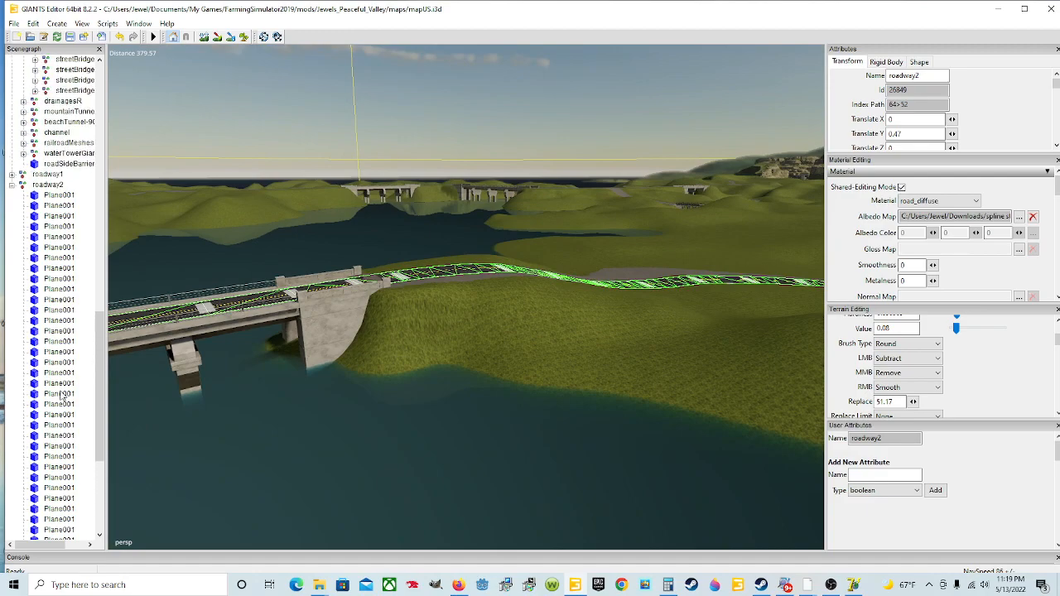
left_click(50, 238)
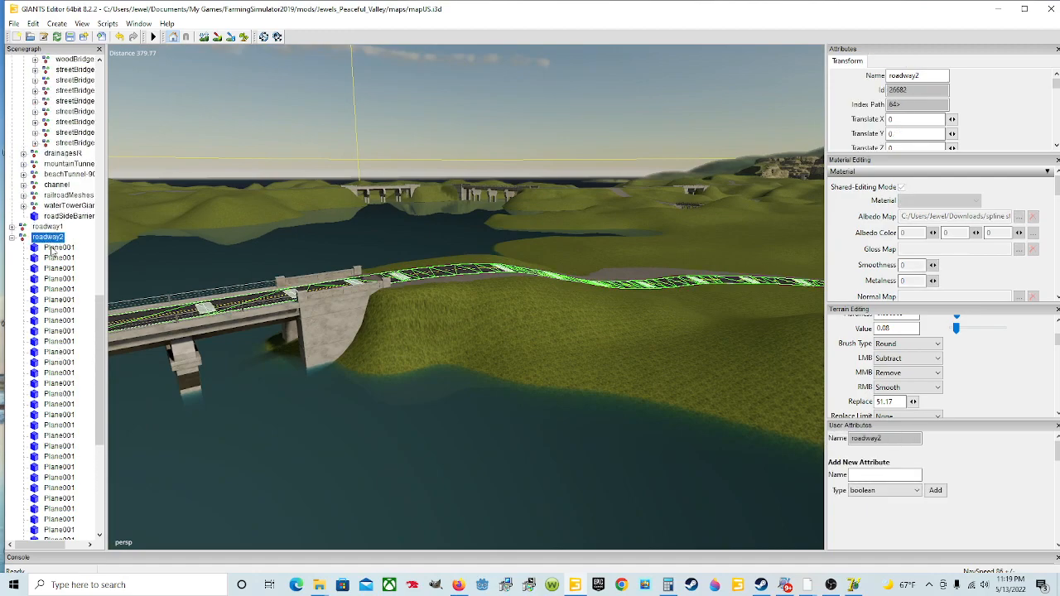
scroll(52, 251, "down", 2)
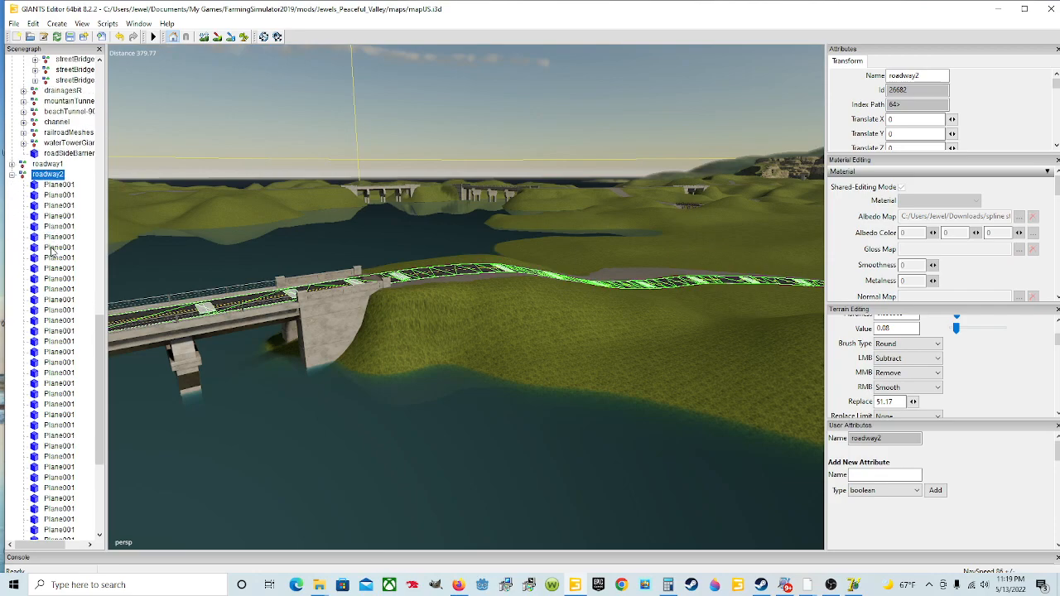
left_click(60, 185)
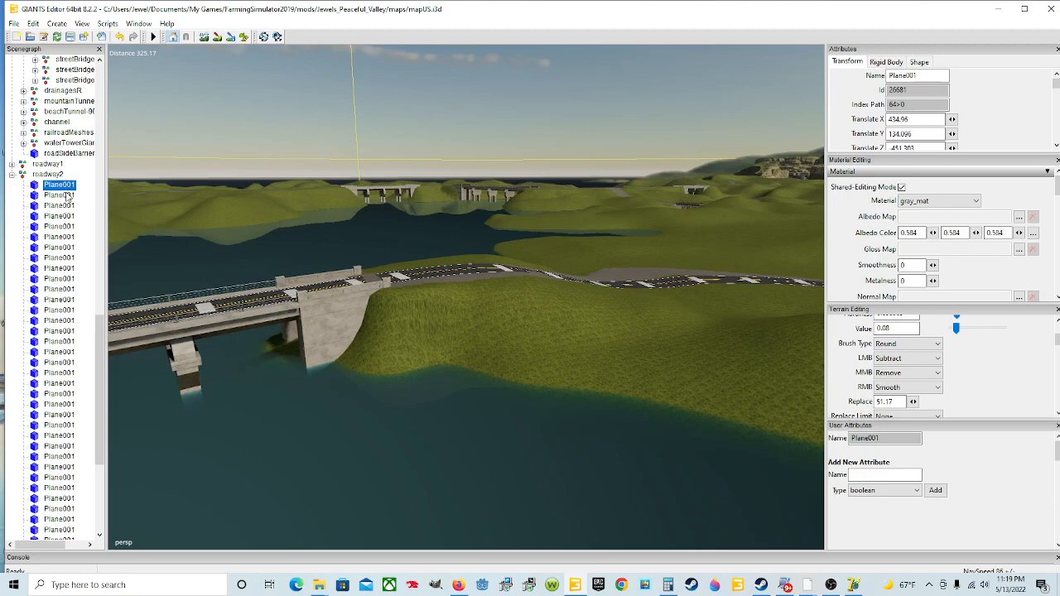
scroll(51, 424, "down", 6)
scroll(50, 424, "down", 3)
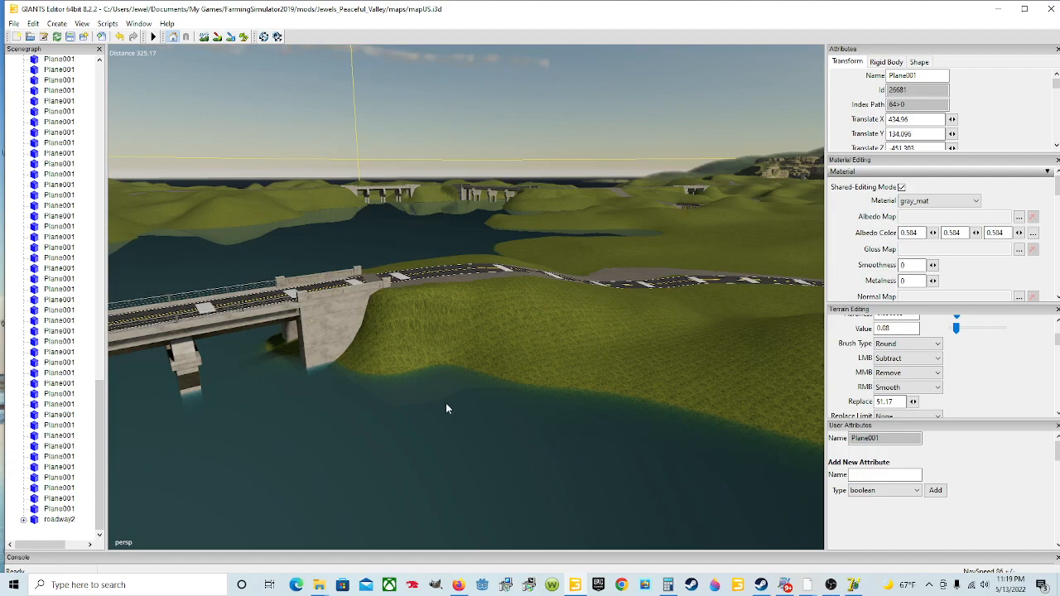
scroll(64, 443, "up", 3)
scroll(63, 443, "up", 5)
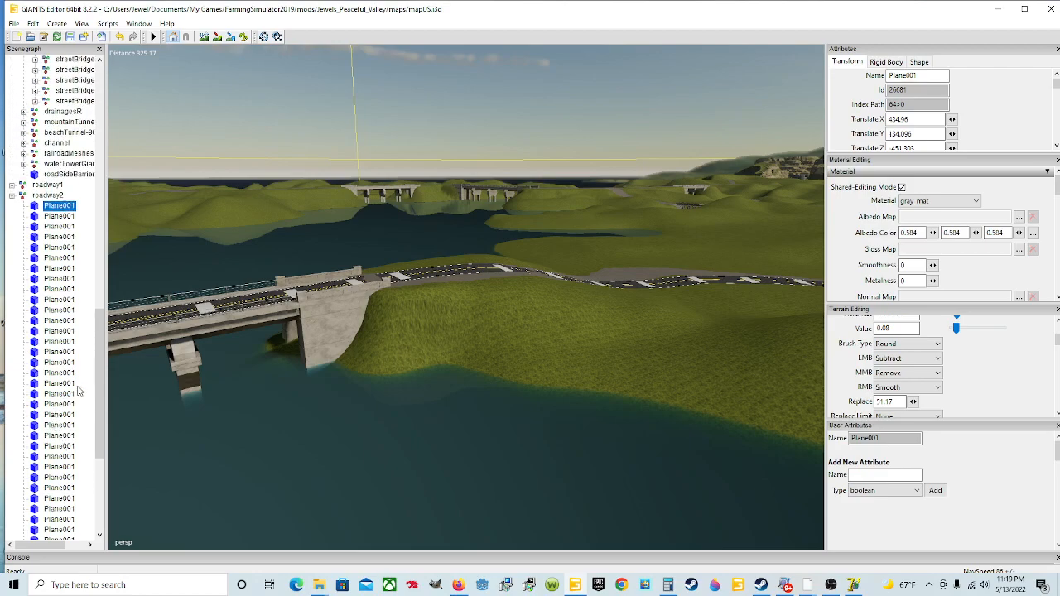
Select the whole roadway2 group and look over the available file and export options
left_click(45, 196)
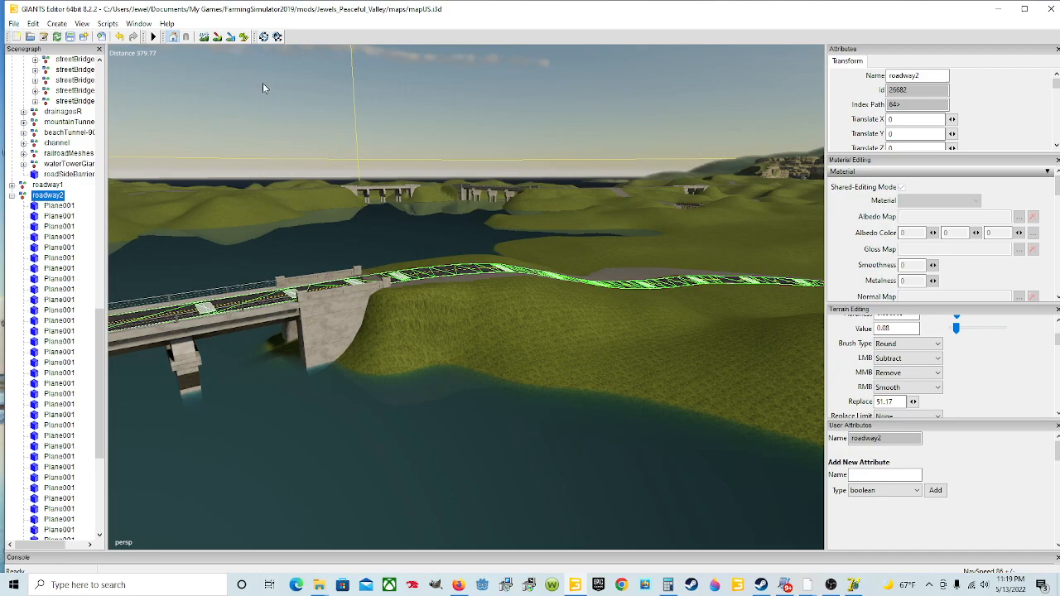
left_click(15, 24)
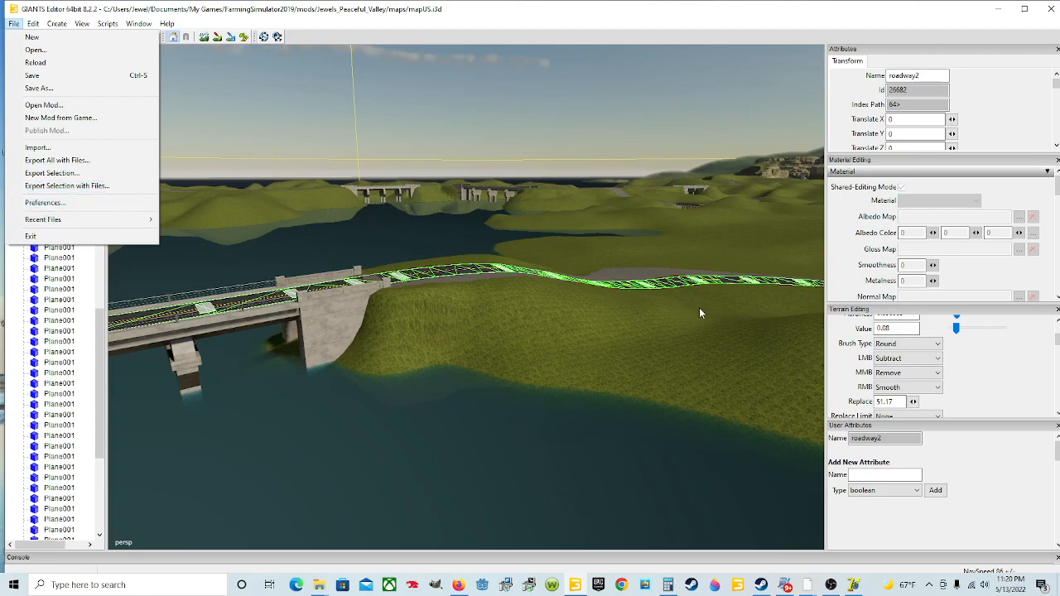
left_click(490, 163)
Examine the road surface, gray planes and gravel edges along the lakeside stretch of the roadway2 group
right_click_drag(567, 259, 622, 289)
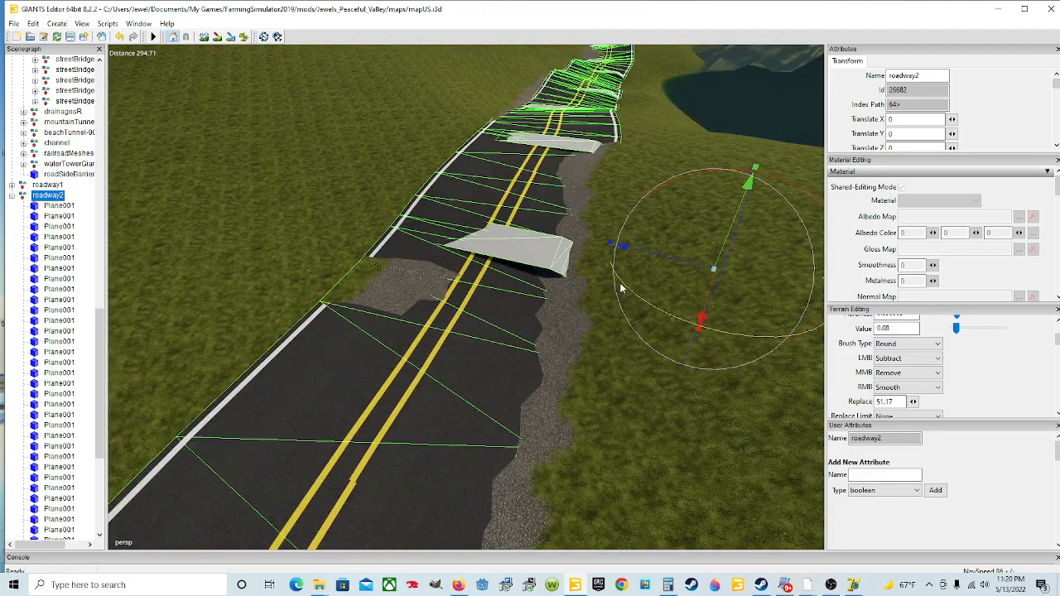
right_click_drag(579, 260, 567, 298)
left_click_drag(567, 295, 475, 301, "alt")
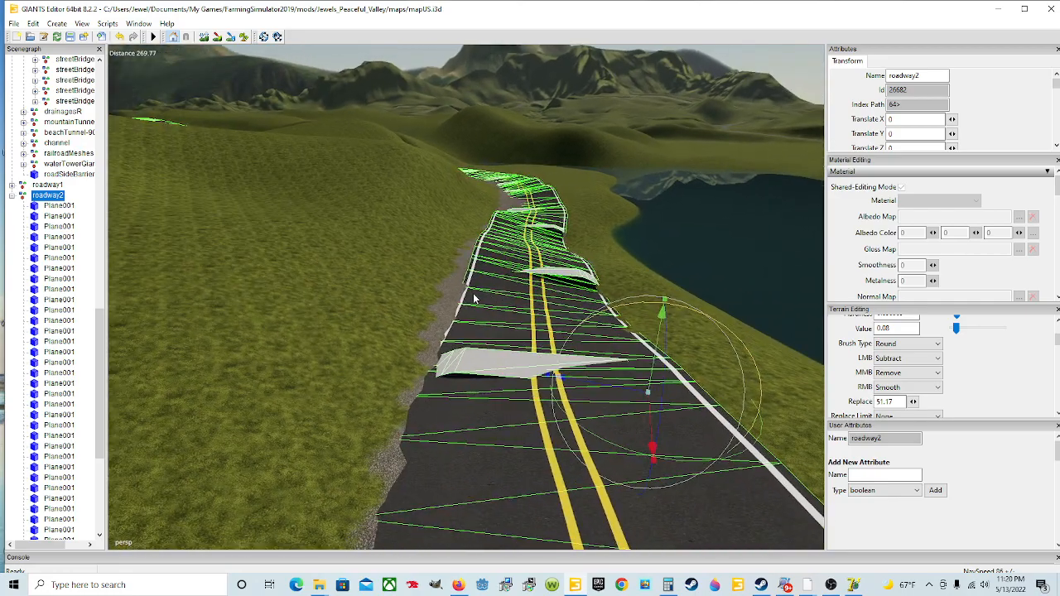
scroll(416, 276, "up", 4)
left_click_drag(416, 276, 601, 257, "alt")
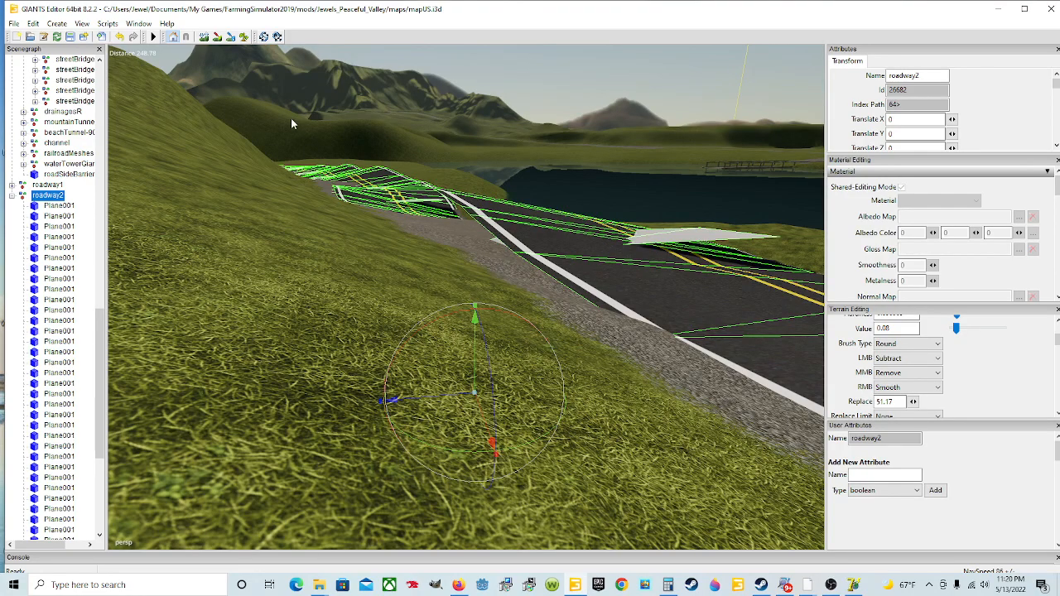
scroll(551, 379, "down", 3)
left_click_drag(551, 378, 585, 408, "alt")
scroll(585, 408, "down", 3)
left_click_drag(491, 401, 234, 442, "alt")
scroll(349, 372, "up", 3)
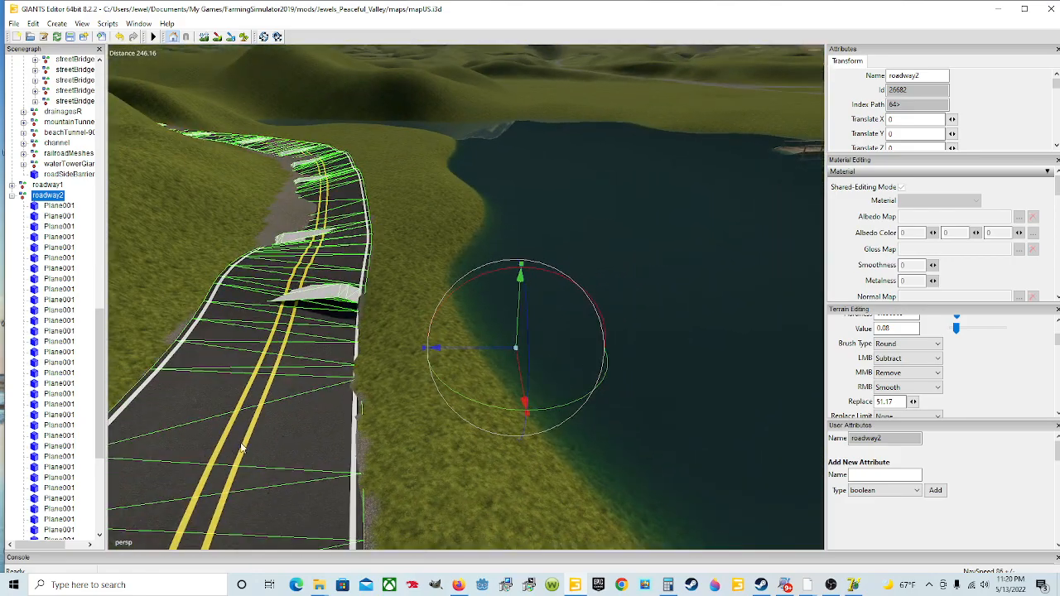
Inspect the roadway2 group's hillside stretch and the end where its last gray plane meets the gravel road
scroll(445, 357, "down", 2)
left_click_drag(445, 357, 714, 487, "alt")
scroll(406, 413, "down", 3)
scroll(467, 411, "up", 2)
scroll(457, 449, "up", 4)
scroll(453, 443, "up", 2)
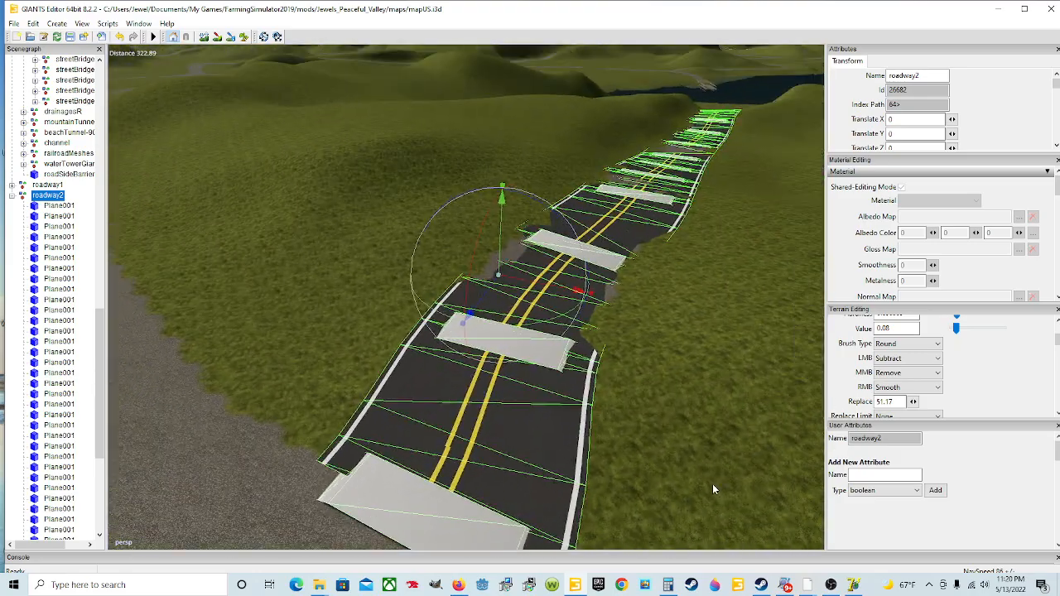
left_click_drag(606, 435, 689, 433, "alt")
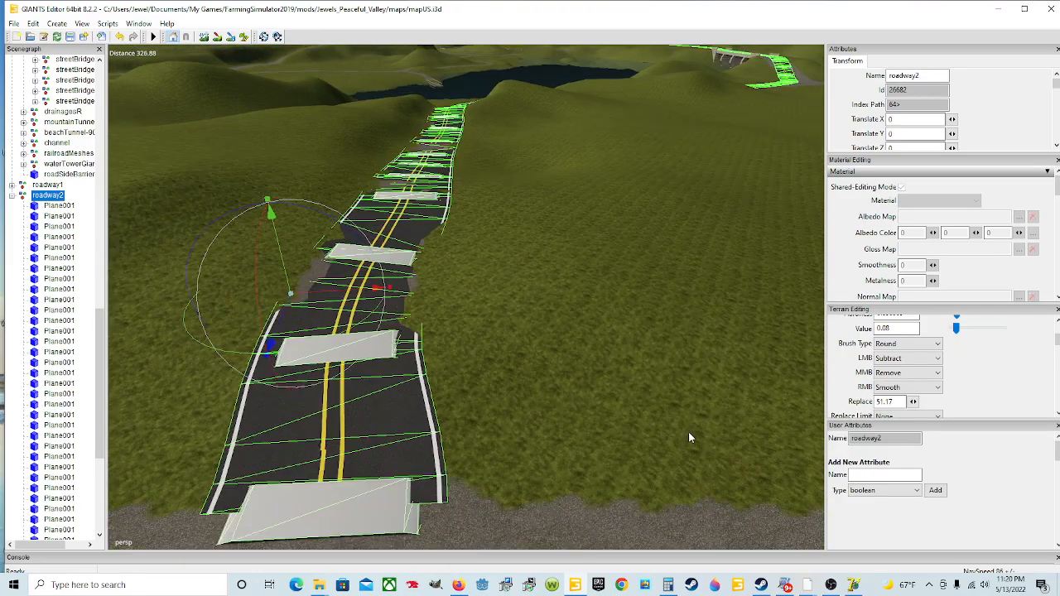
scroll(678, 433, "down", 3)
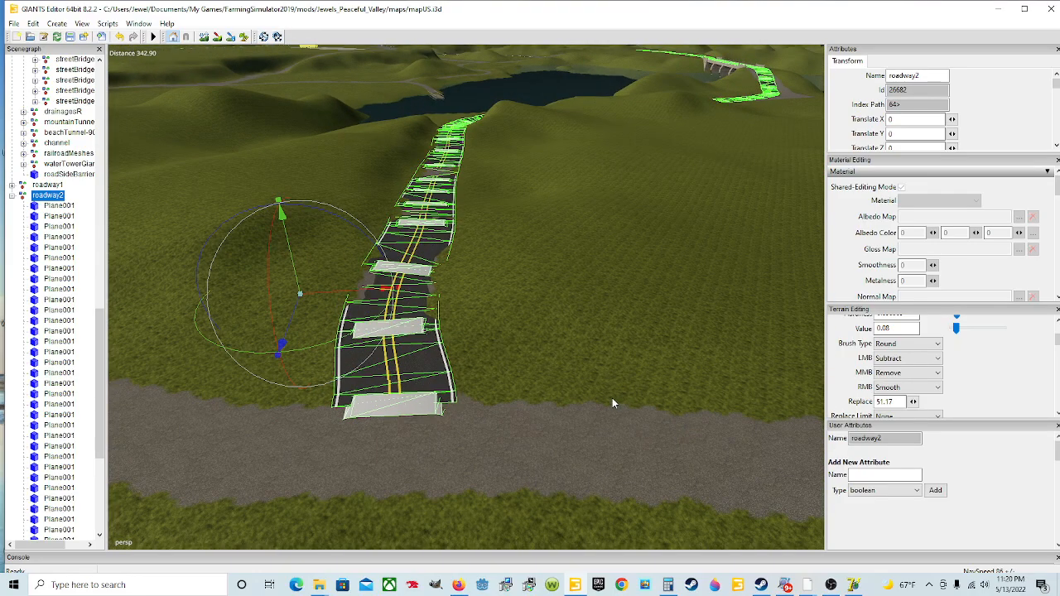